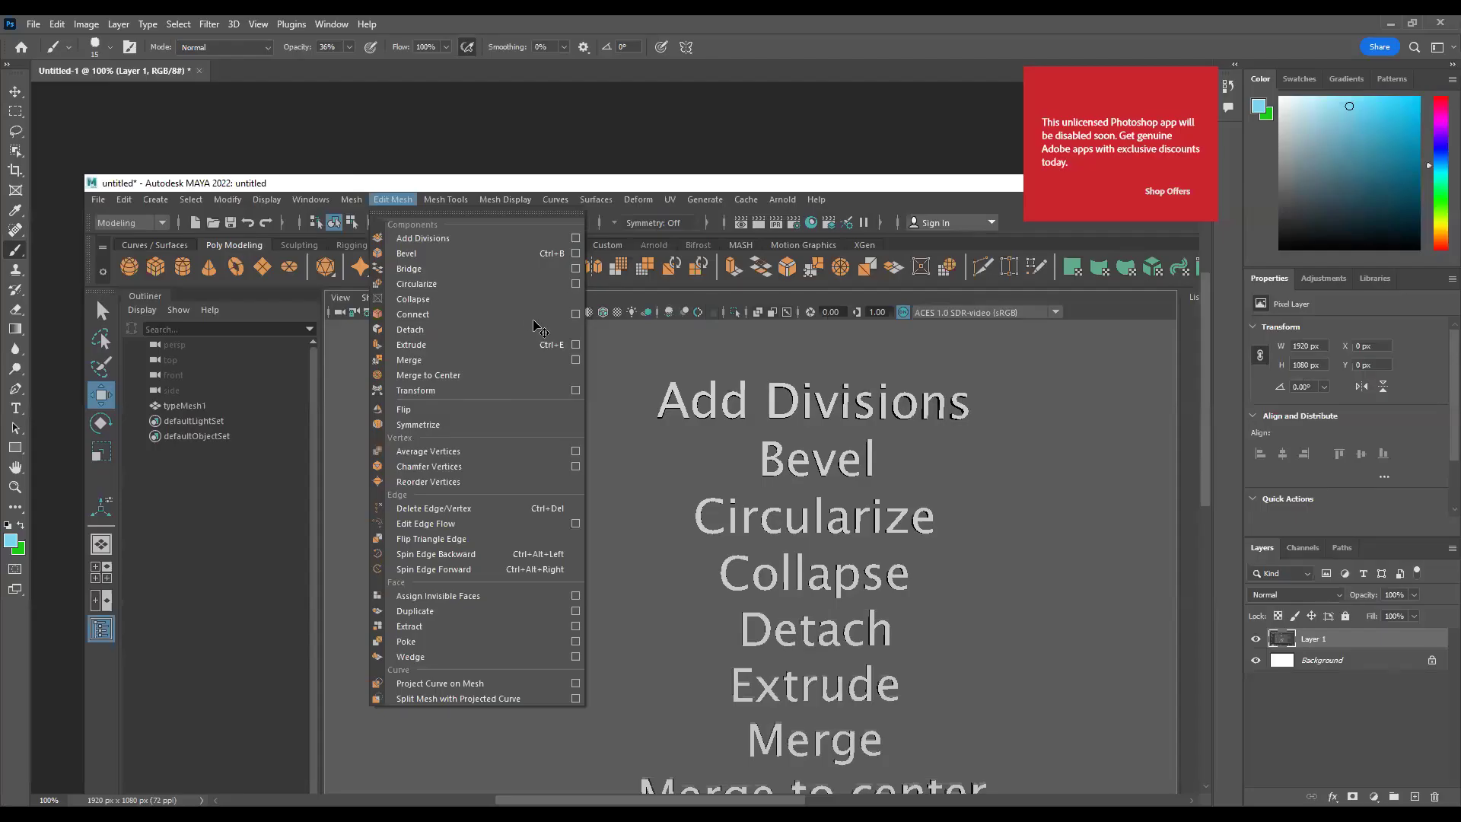
- Brush over the Components heading and loop a stroke around the Vertex commands in the Edit Mesh screenshot
key("ctrl+plus")
scroll(284, 183, "up", 3)
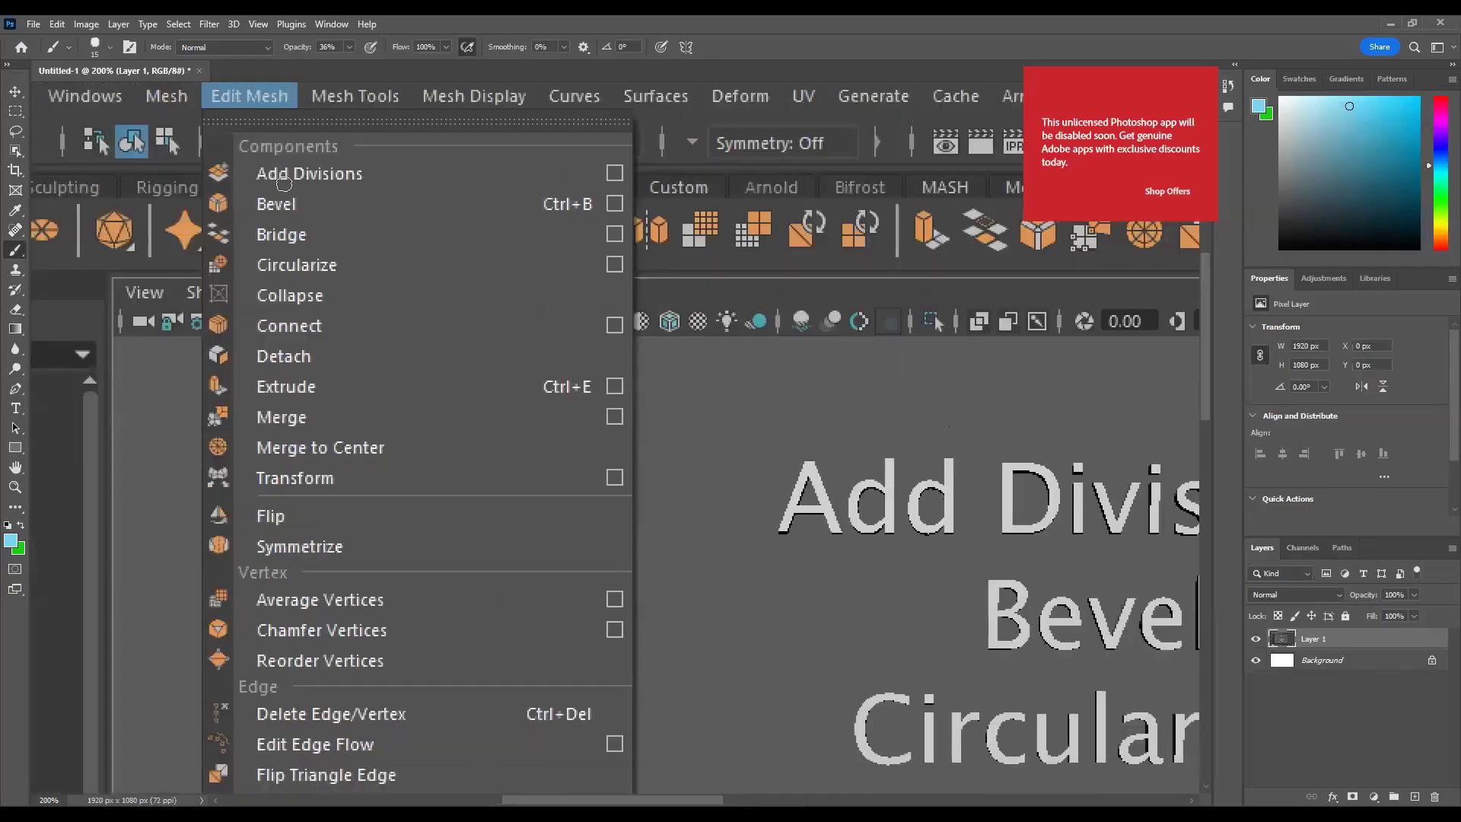
left_click_drag(242, 146, 358, 147)
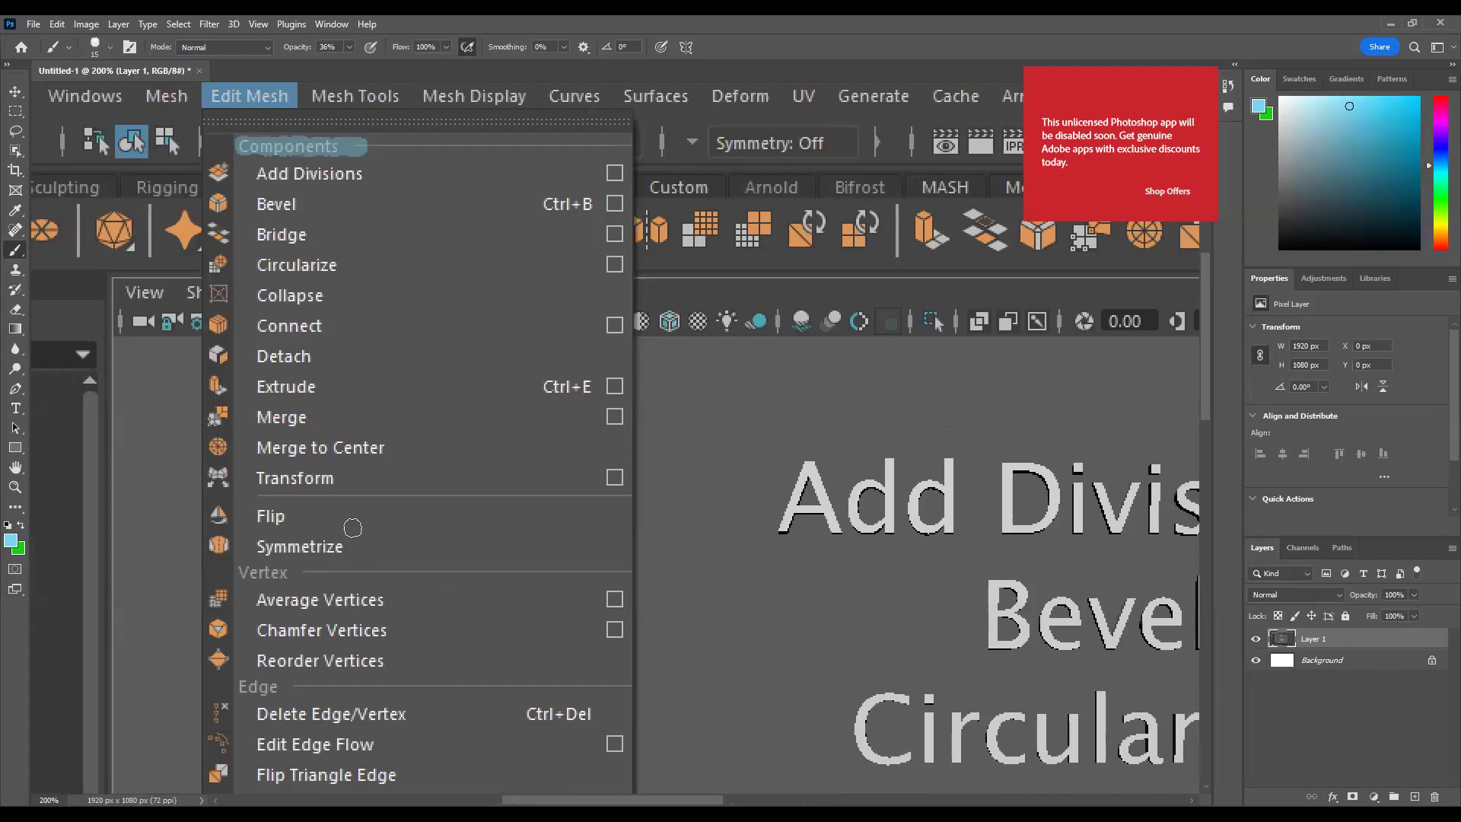
scroll(375, 293, "down", 3)
mouse_move(303, 309)
left_mouse_down()
mouse_move(255, 376)
mouse_move(411, 402)
mouse_move(407, 320)
mouse_move(304, 312)
left_mouse_up()
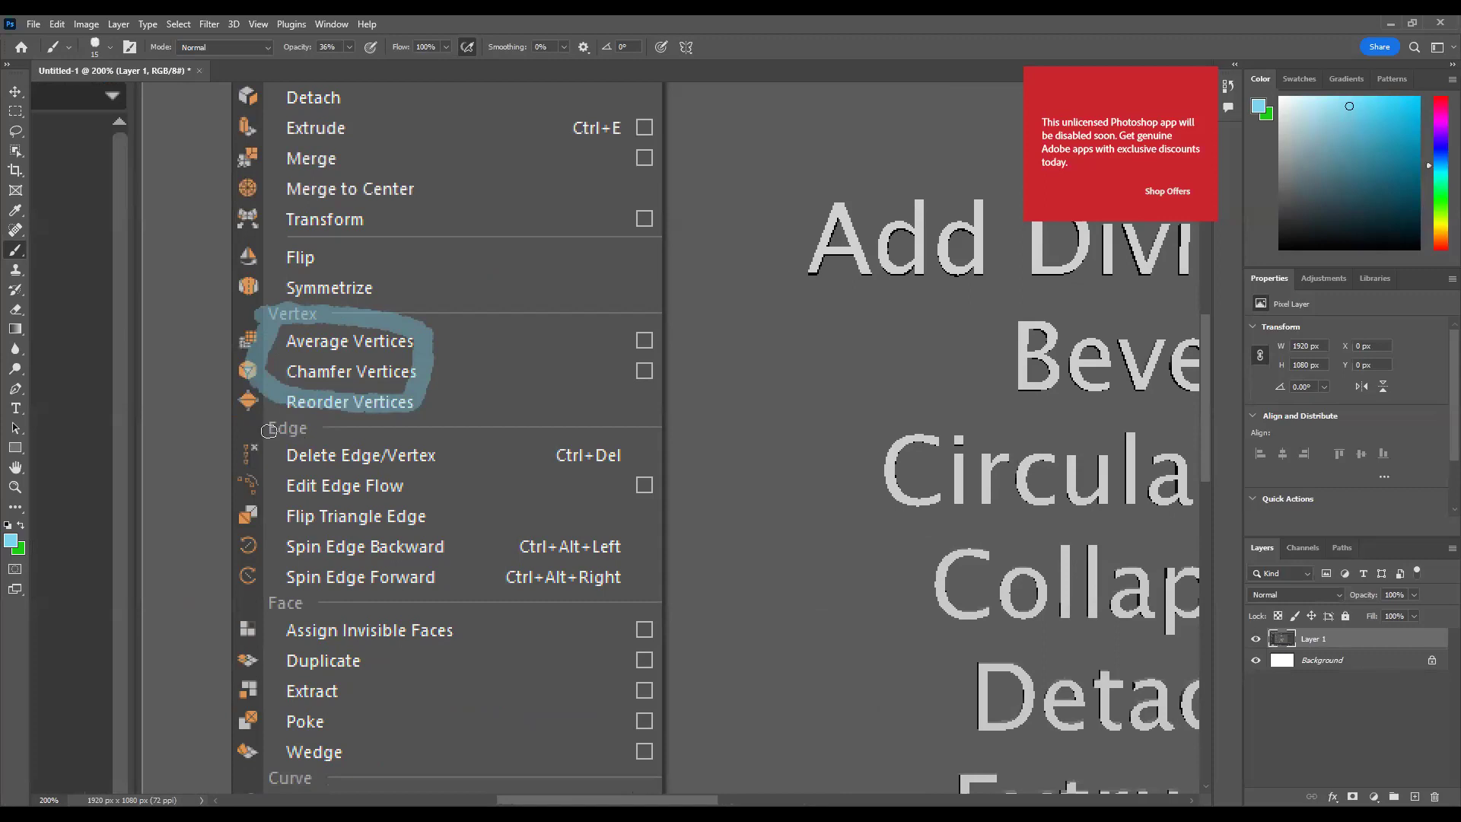
- Brush over the Edge, Face and Curve headings and outline the Components commands down to Transform
left_click_drag(268, 430, 367, 419)
scroll(361, 378, "down", 2)
left_click_drag(258, 411, 334, 412)
left_click_drag(263, 587, 287, 586)
scroll(473, 424, "up", 3)
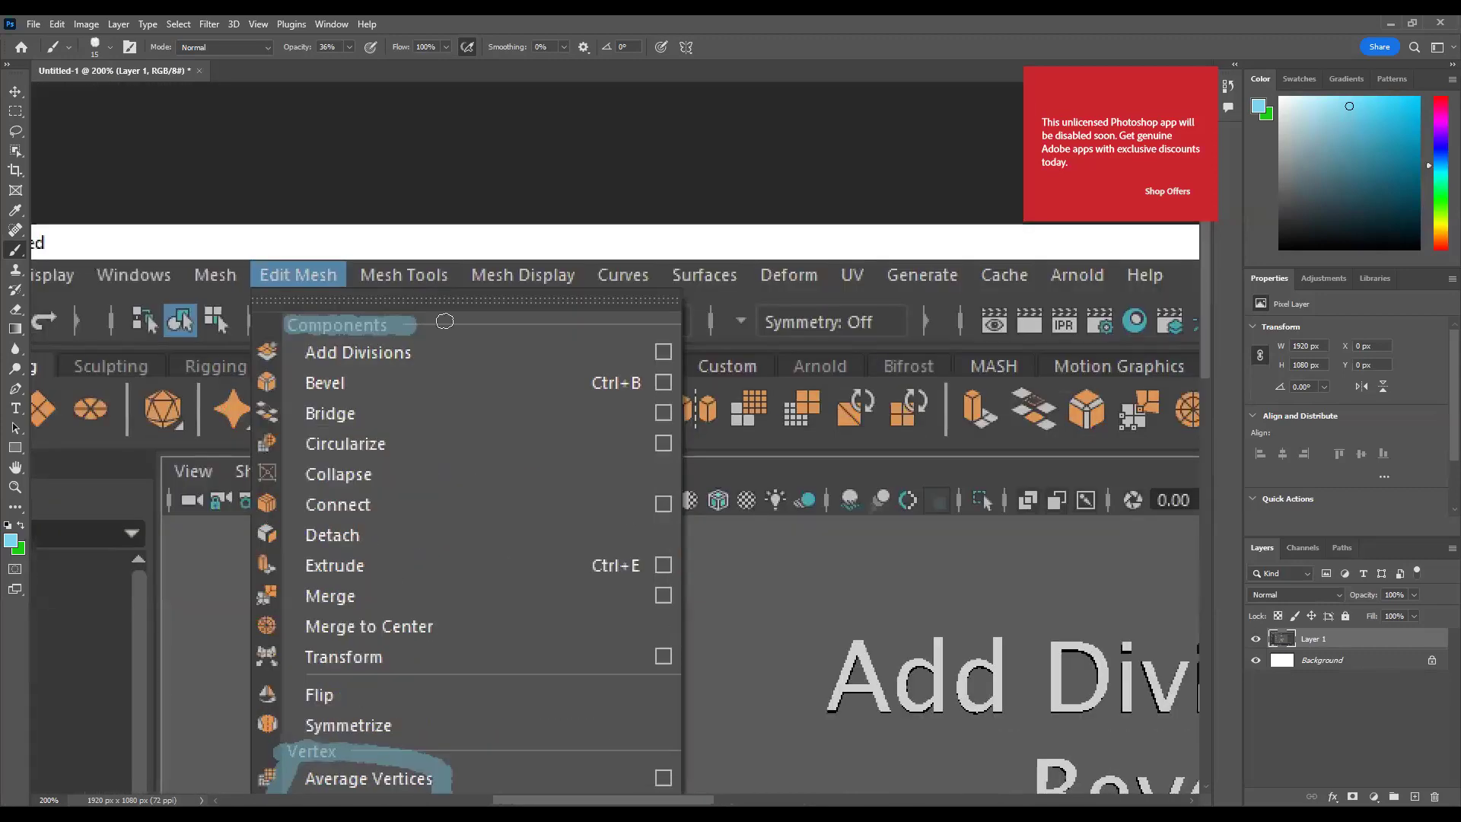
mouse_move(445, 321)
left_mouse_down()
mouse_move(495, 688)
mouse_move(283, 677)
mouse_move(279, 372)
mouse_move(451, 325)
left_mouse_up()
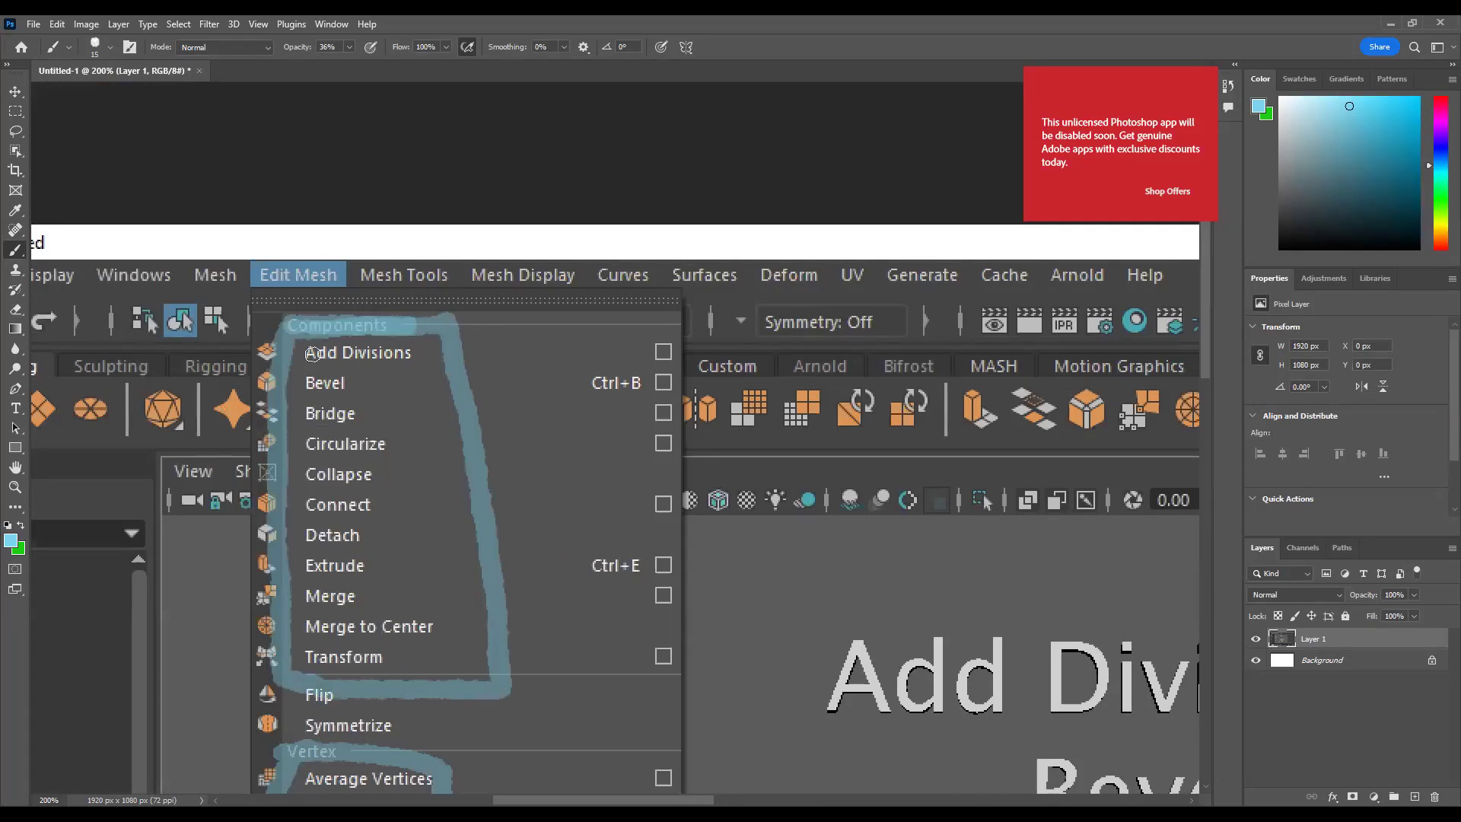
- Mark the list of command names beside the menu with a brush stroke, undoing the first attempt
scroll(820, 431, "down", 4)
scroll(820, 431, "right", 5)
left_click_drag(1045, 424, 1103, 399)
scroll(897, 418, "right", 3)
scroll(897, 418, "down", 1)
key("ctrl+z")
left_click_drag(802, 310, 941, 271)
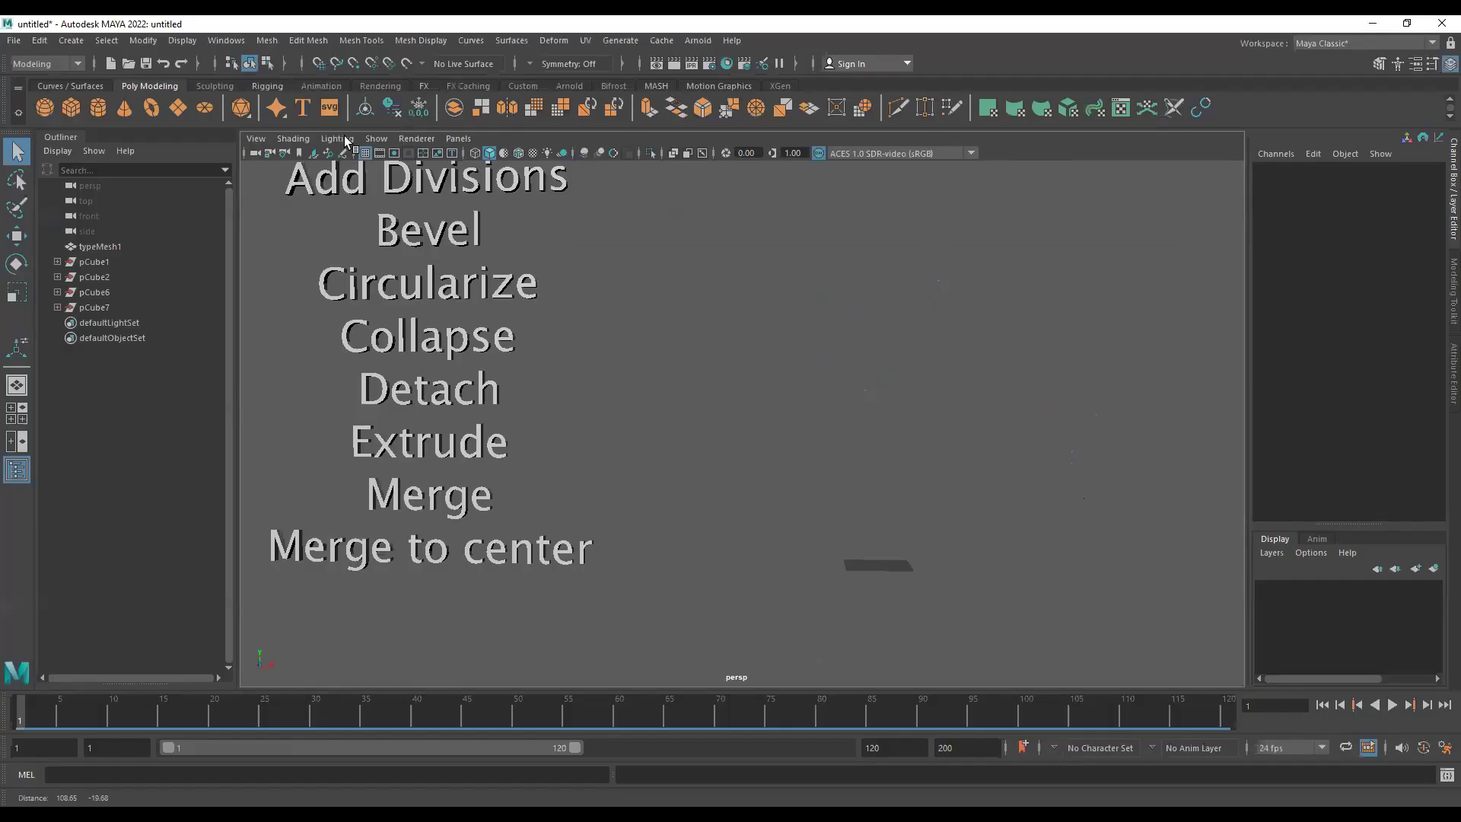
- Switch to Maya, create a polygon cube in empty space and raise it to about Y 0.534
middle_click_drag(1017, 588, 766, 508, "alt")
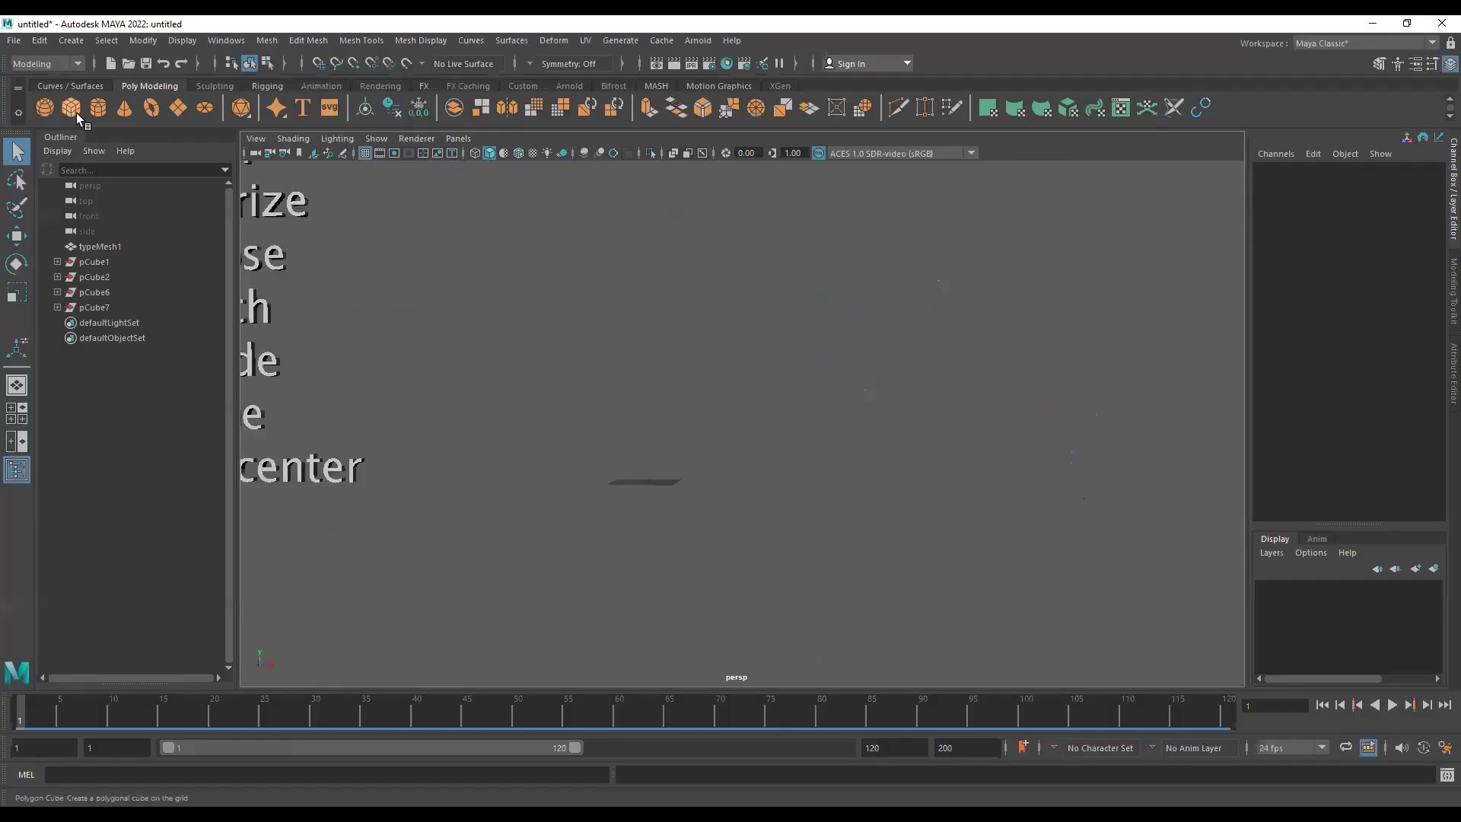
right_click_drag(765, 502, 793, 519, "shift")
key("f")
right_click_drag(820, 370, 685, 319, "alt")
left_click_drag(685, 319, 756, 233, "alt")
key("w")
middle_click_drag(797, 260, 714, 382, "alt")
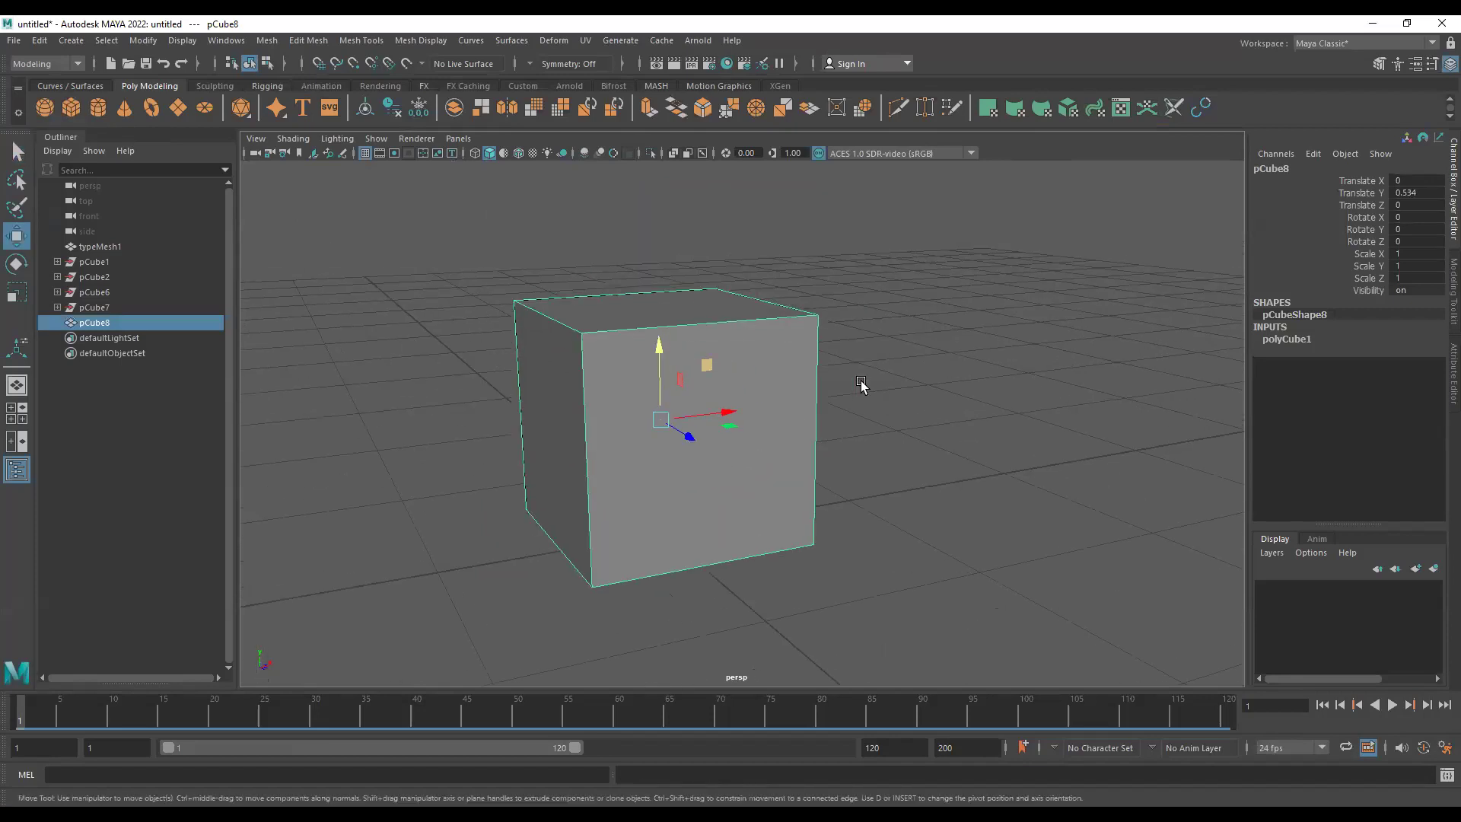
right_click_drag(857, 385, 750, 315, "alt")
left_click_drag(741, 315, 737, 333, "alt")
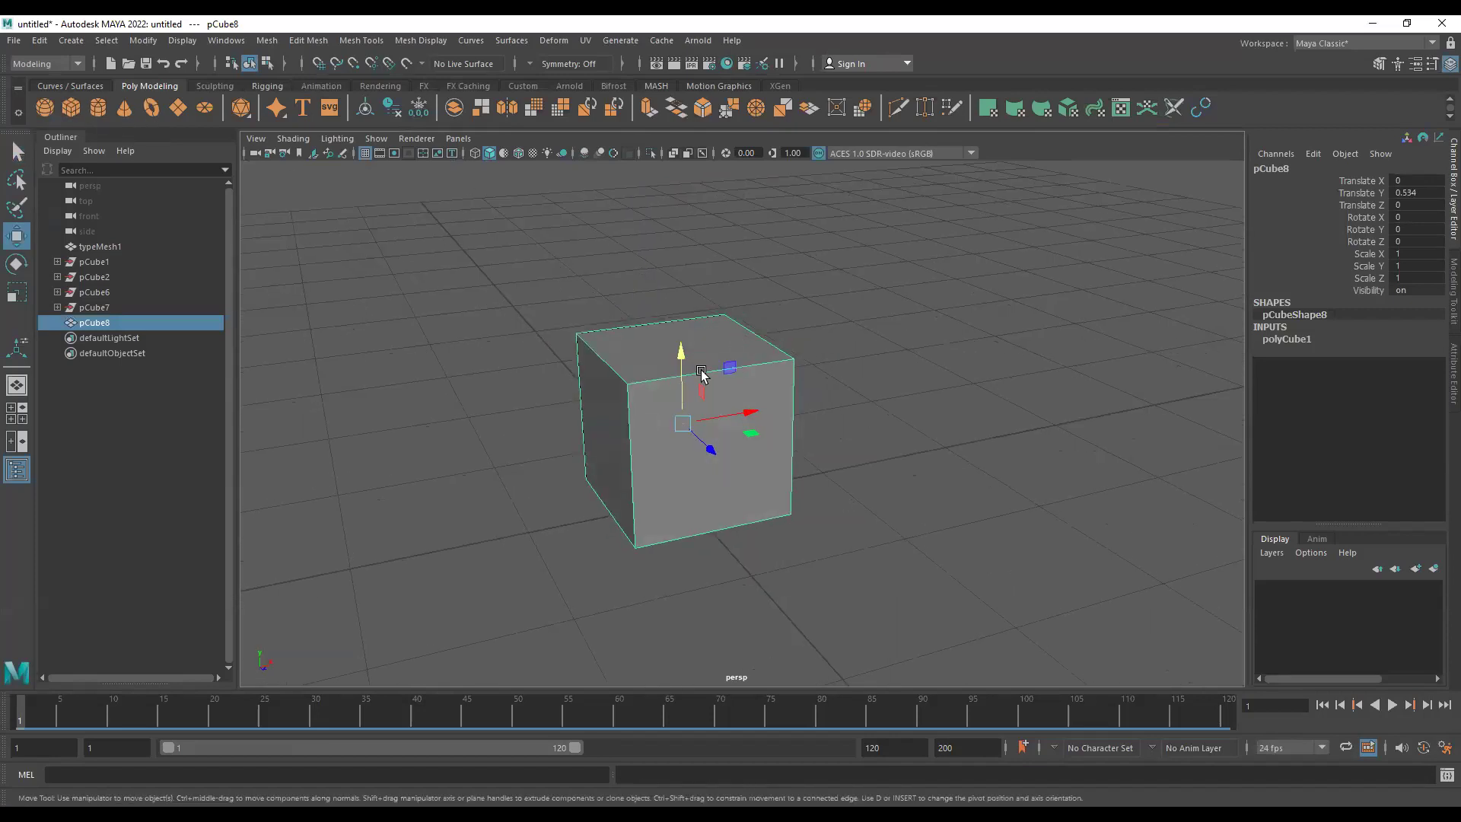
- Create a second polygon cube and move it to about X 3.304 and Y 0.602
left_click(71, 108)
left_click_drag(748, 461, 1075, 351)
middle_click_drag(1076, 351, 797, 375, "alt")
left_click_drag(825, 270, 826, 295)
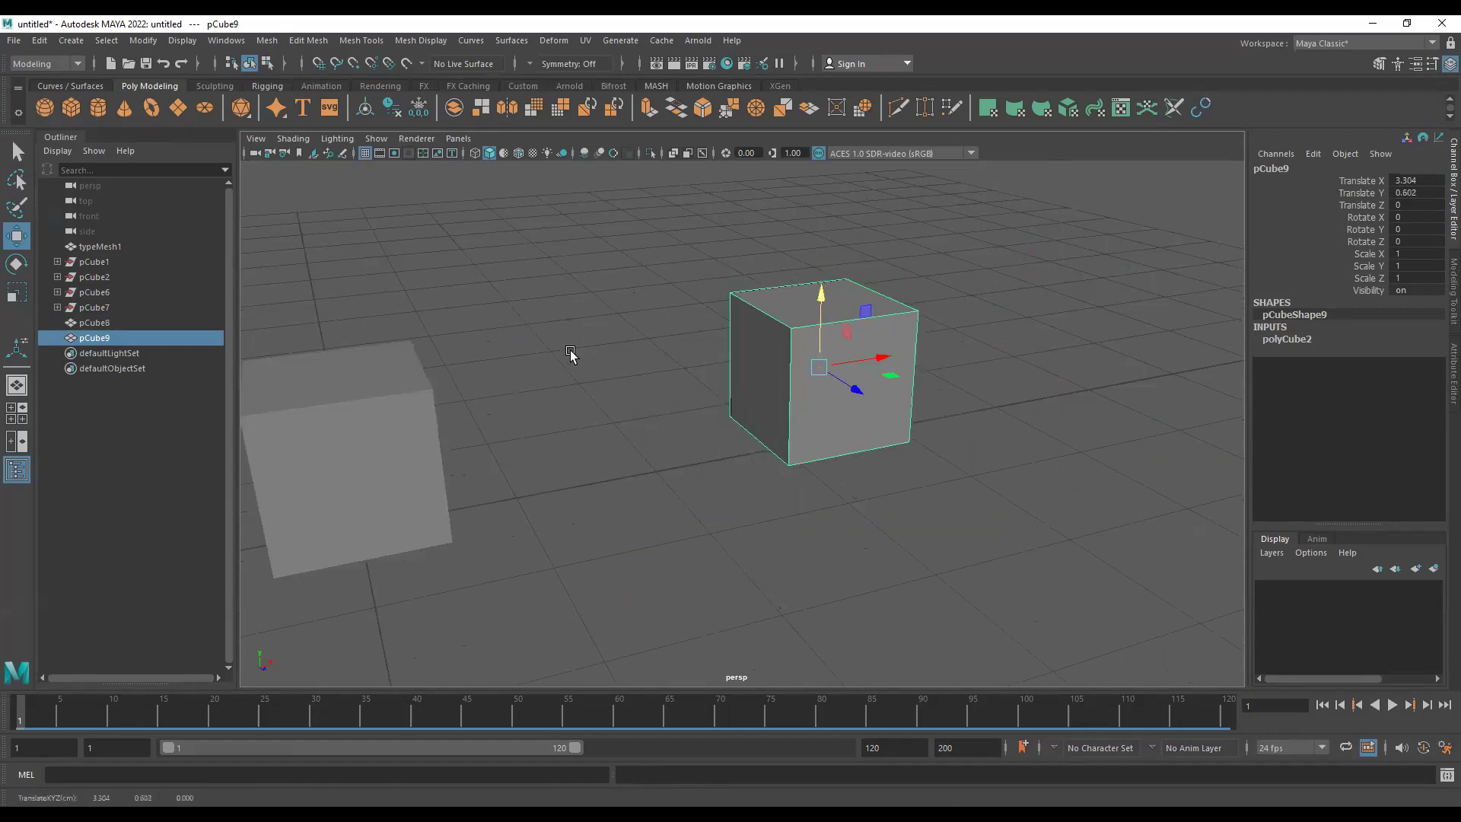
- Apply Add Divisions with one division to the whole first cube
left_click_drag(563, 351, 533, 328, "alt")
left_click(421, 426)
left_click(308, 40)
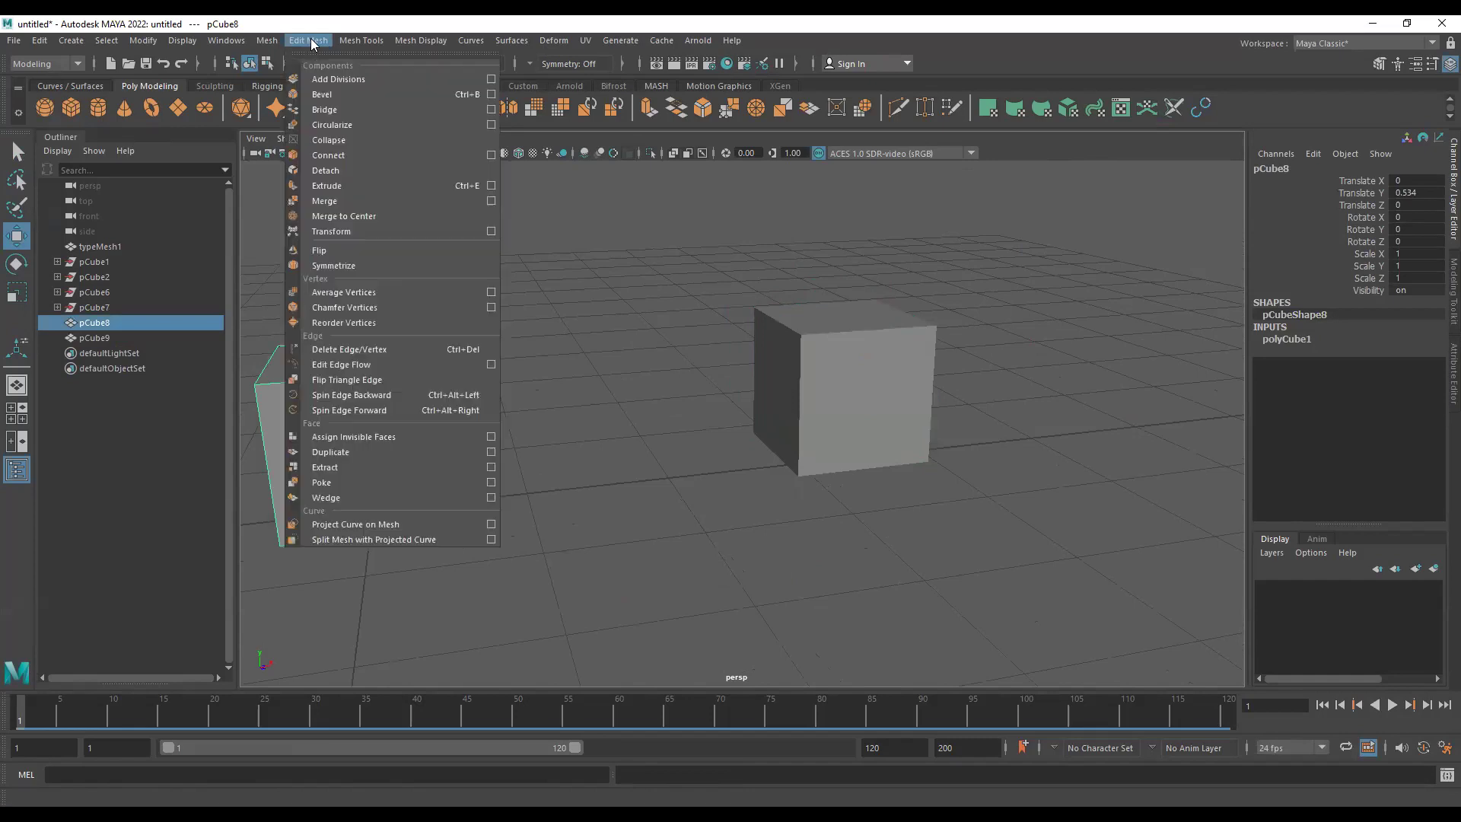
left_click(342, 84)
middle_click_drag(467, 461, 560, 453, "alt")
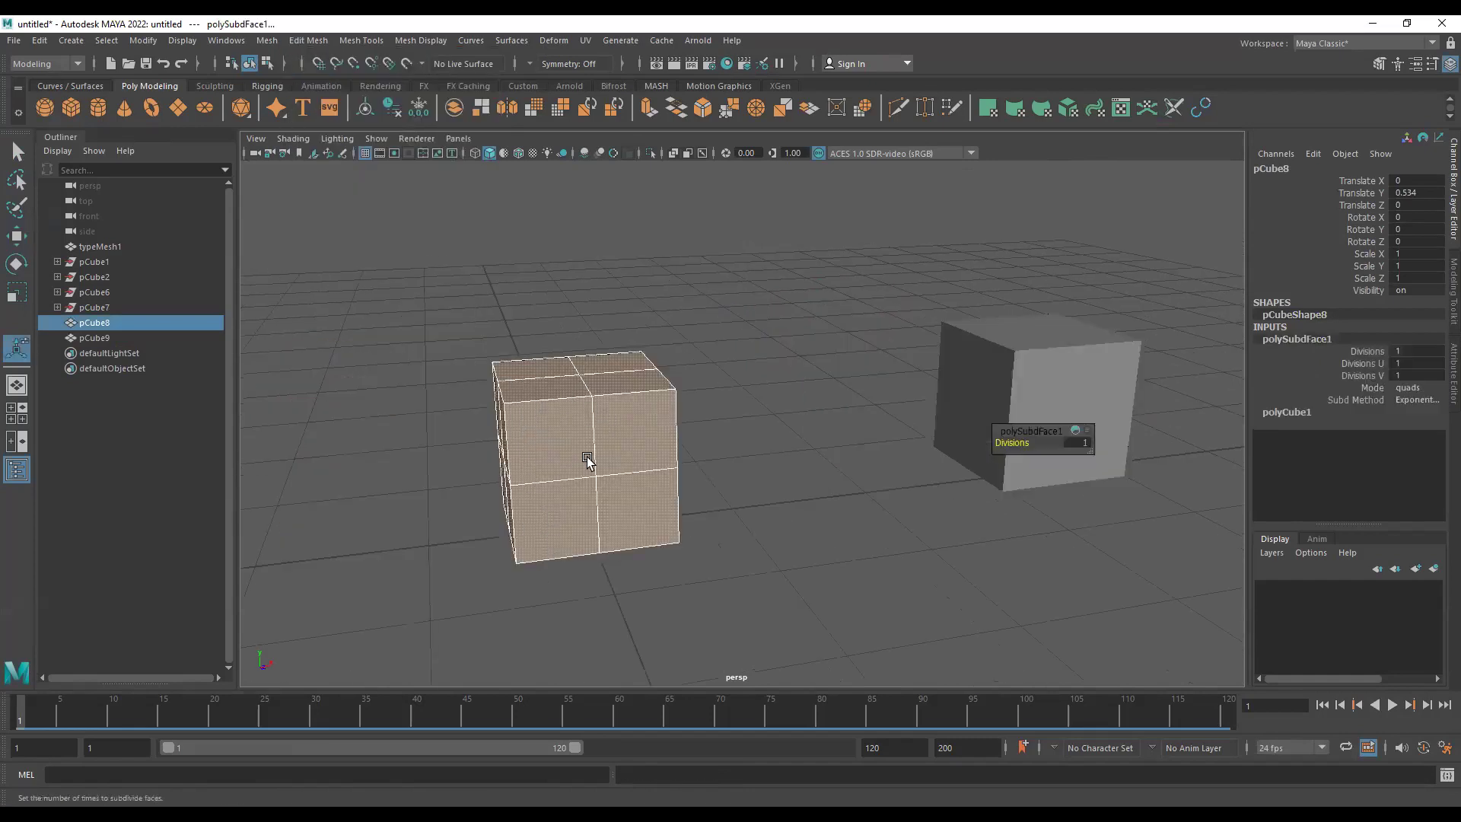
left_click(740, 383)
left_click(591, 451)
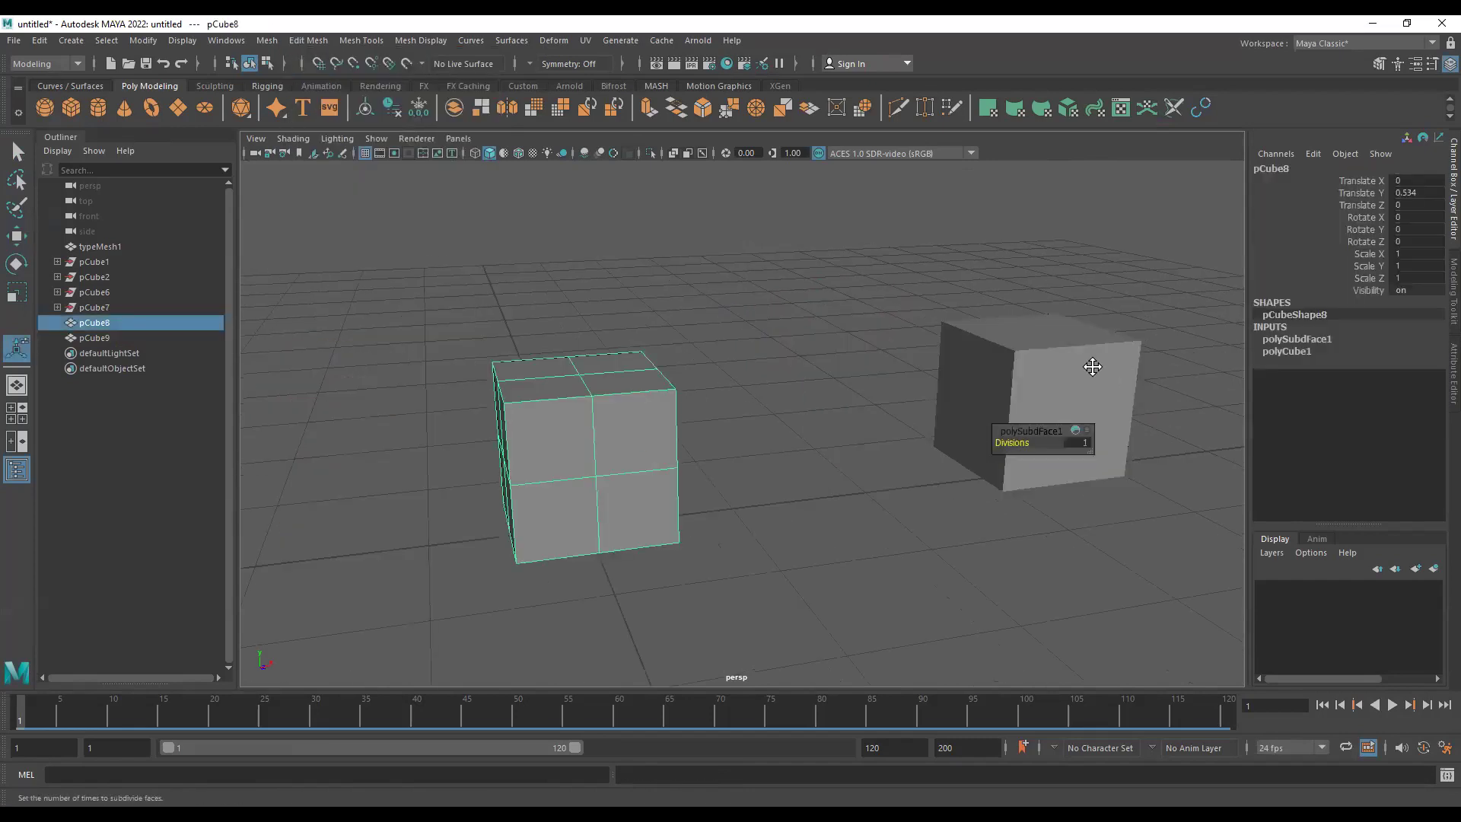
- Set the second cube's width, height and depth subdivisions to 3, trying 2 first
middle_click_drag(1092, 364, 900, 357, "alt")
left_click(900, 359)
left_click(1306, 337)
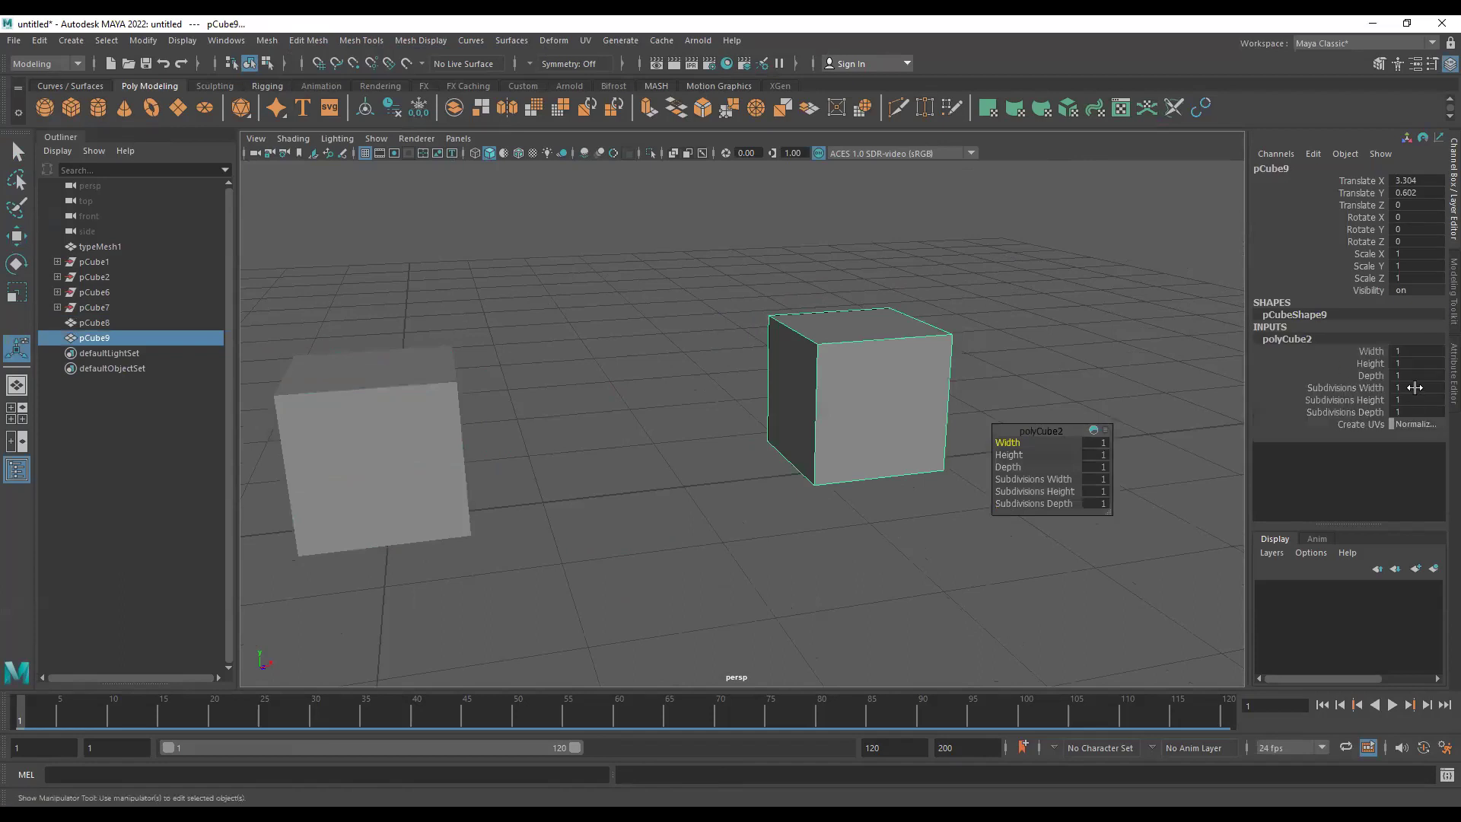
left_click_drag(1411, 388, 1420, 411)
double_click(1422, 411)
key("Return")
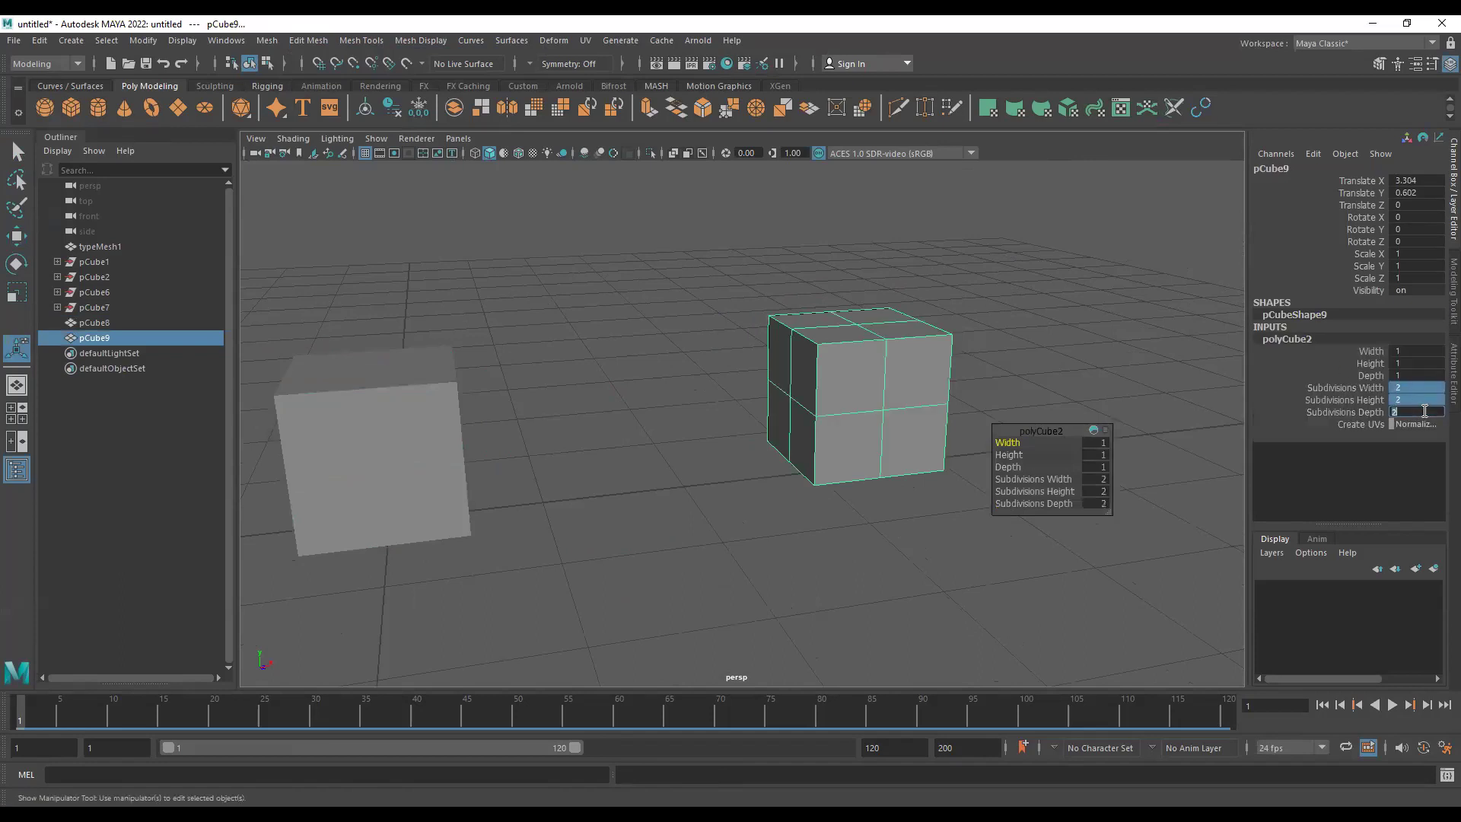
type("3")
key("Return")
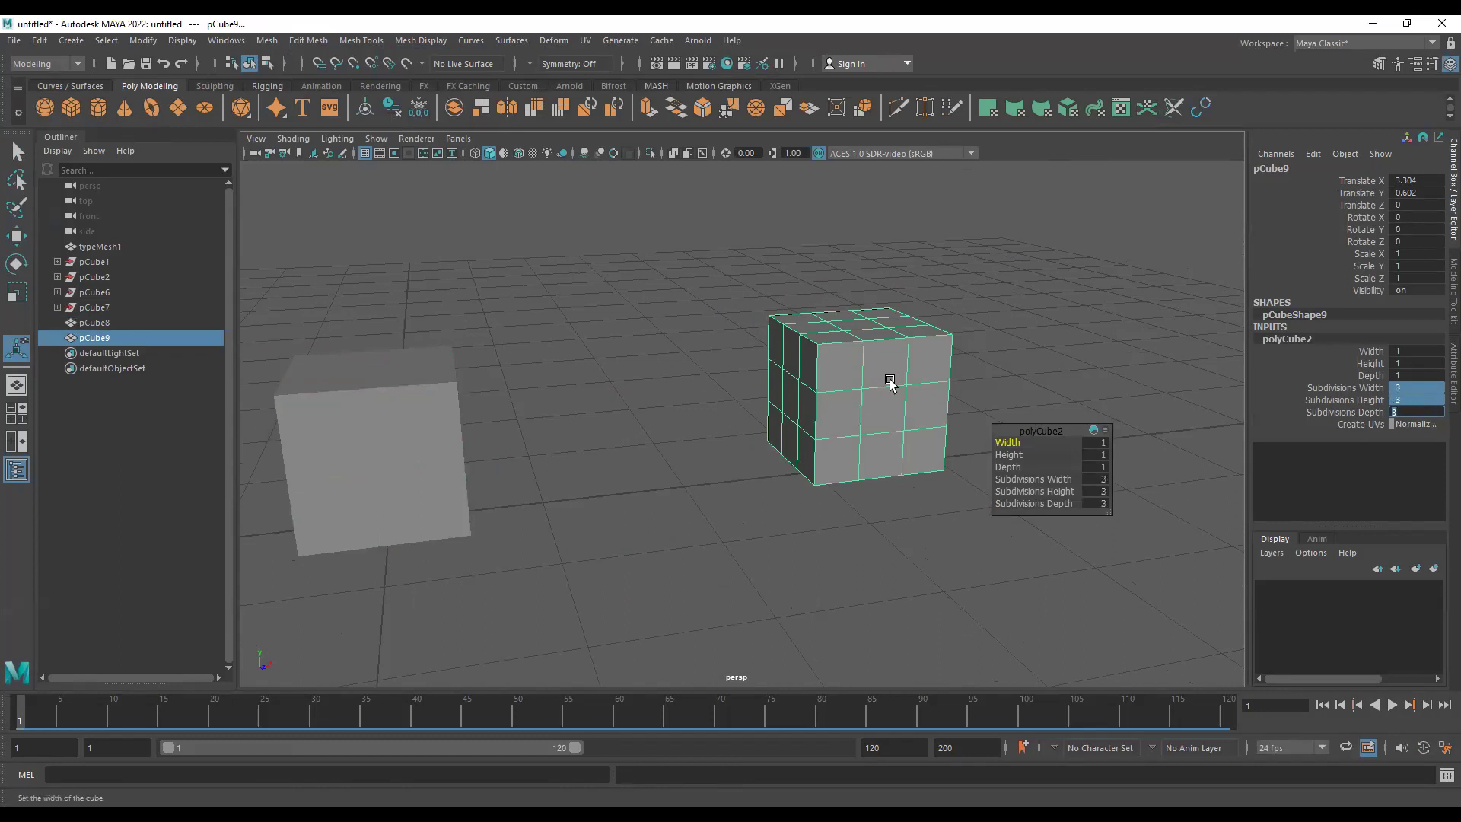
- Add divisions to the selected top and upper front faces of the first cube
left_click(438, 415)
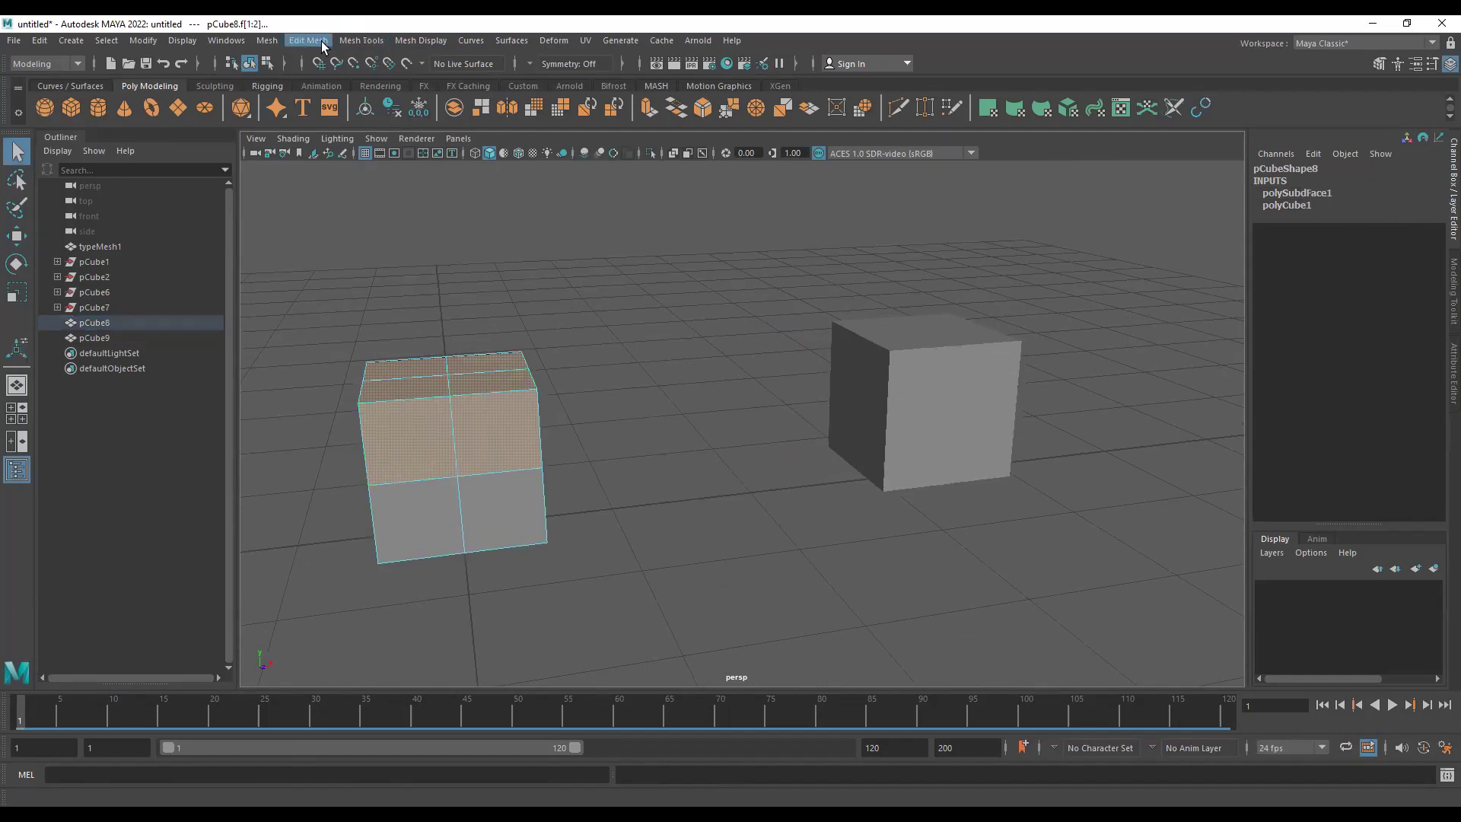
left_click(322, 42)
left_click(347, 84)
left_click_drag(665, 469, 750, 563, "alt")
left_click(750, 563)
- Add divisions to a single small front-corner face on top of the first cube and clear the selection
left_click(594, 436)
left_click(583, 388, "shift")
left_click(633, 432)
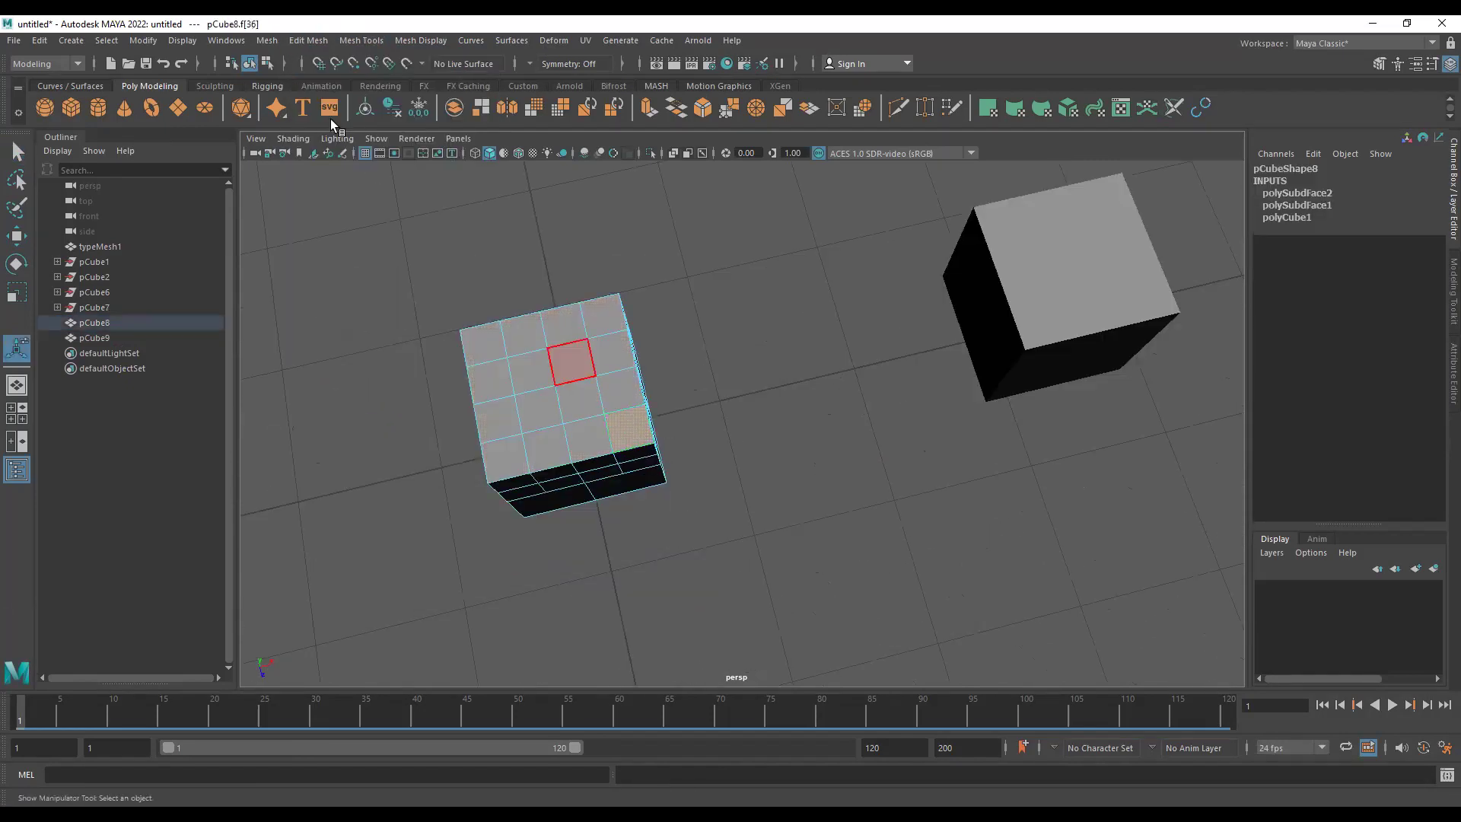
left_click(295, 40)
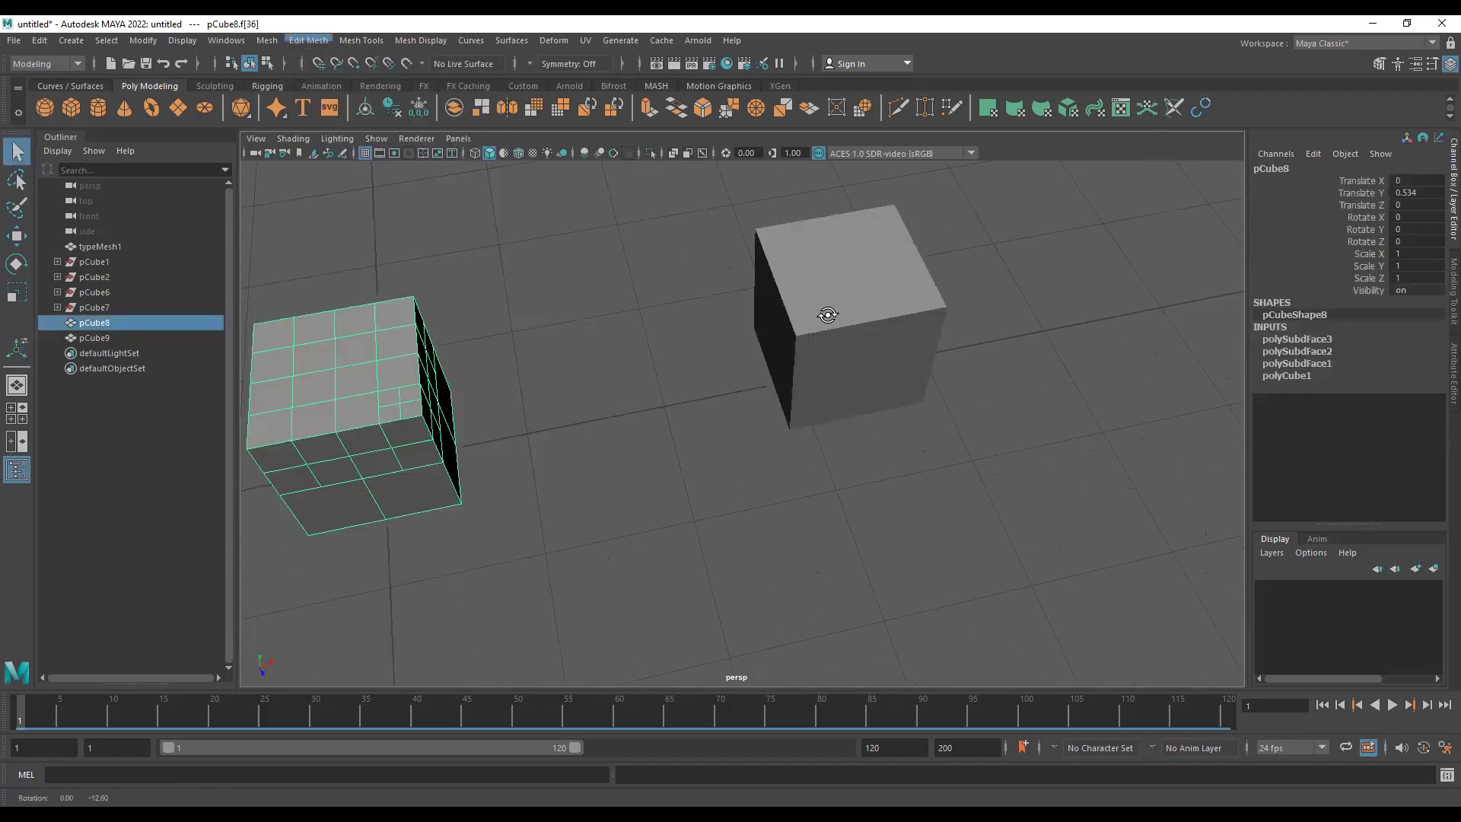
left_click_drag(828, 312, 818, 251, "alt")
left_click_drag(551, 492, 730, 480, "alt")
left_click(1193, 438)
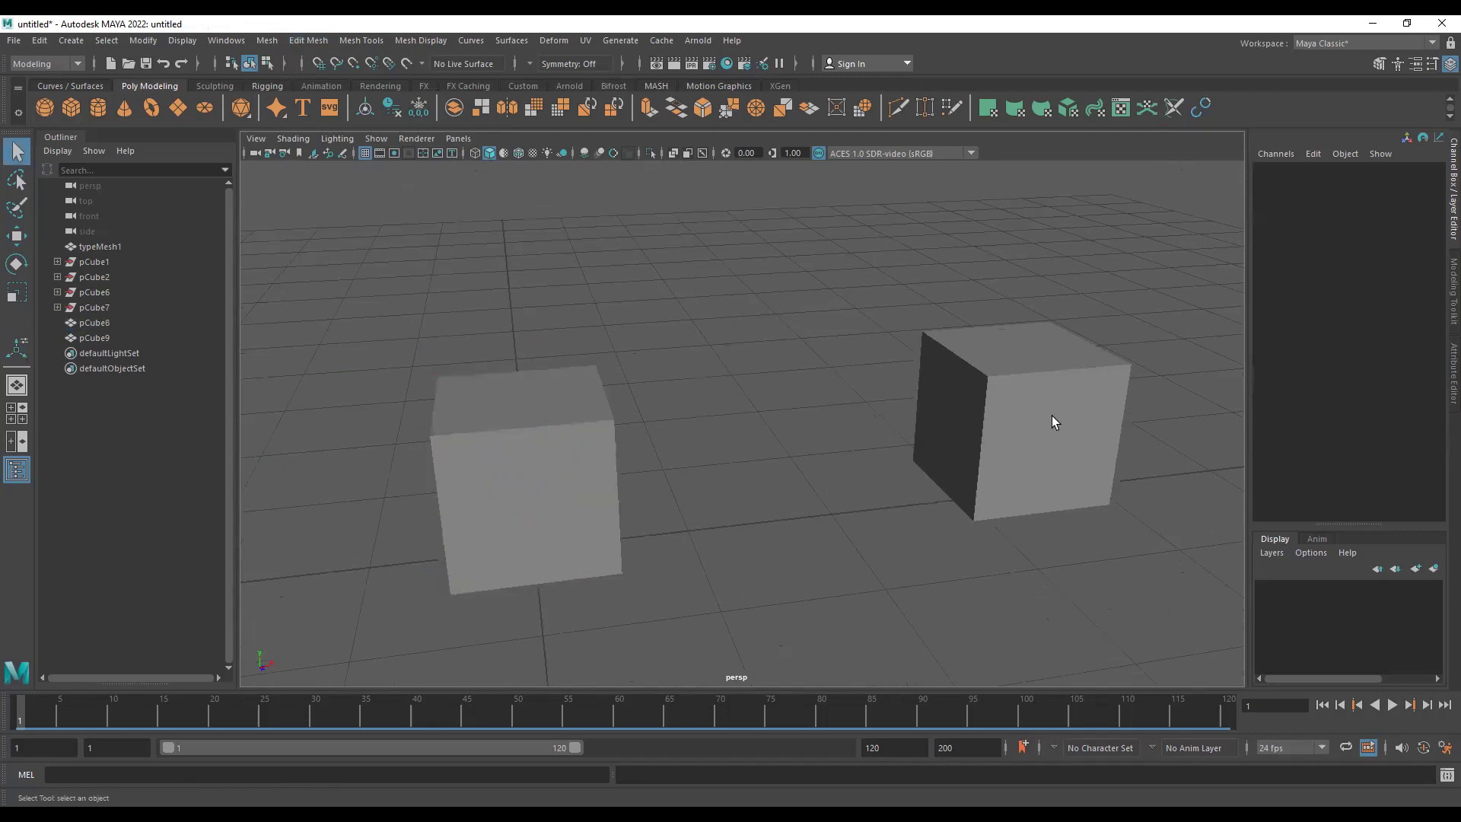
- Move the second cube closer to the first, to about X 2.049
left_click(1052, 415)
key("w")
left_click_drag(1084, 426, 908, 428)
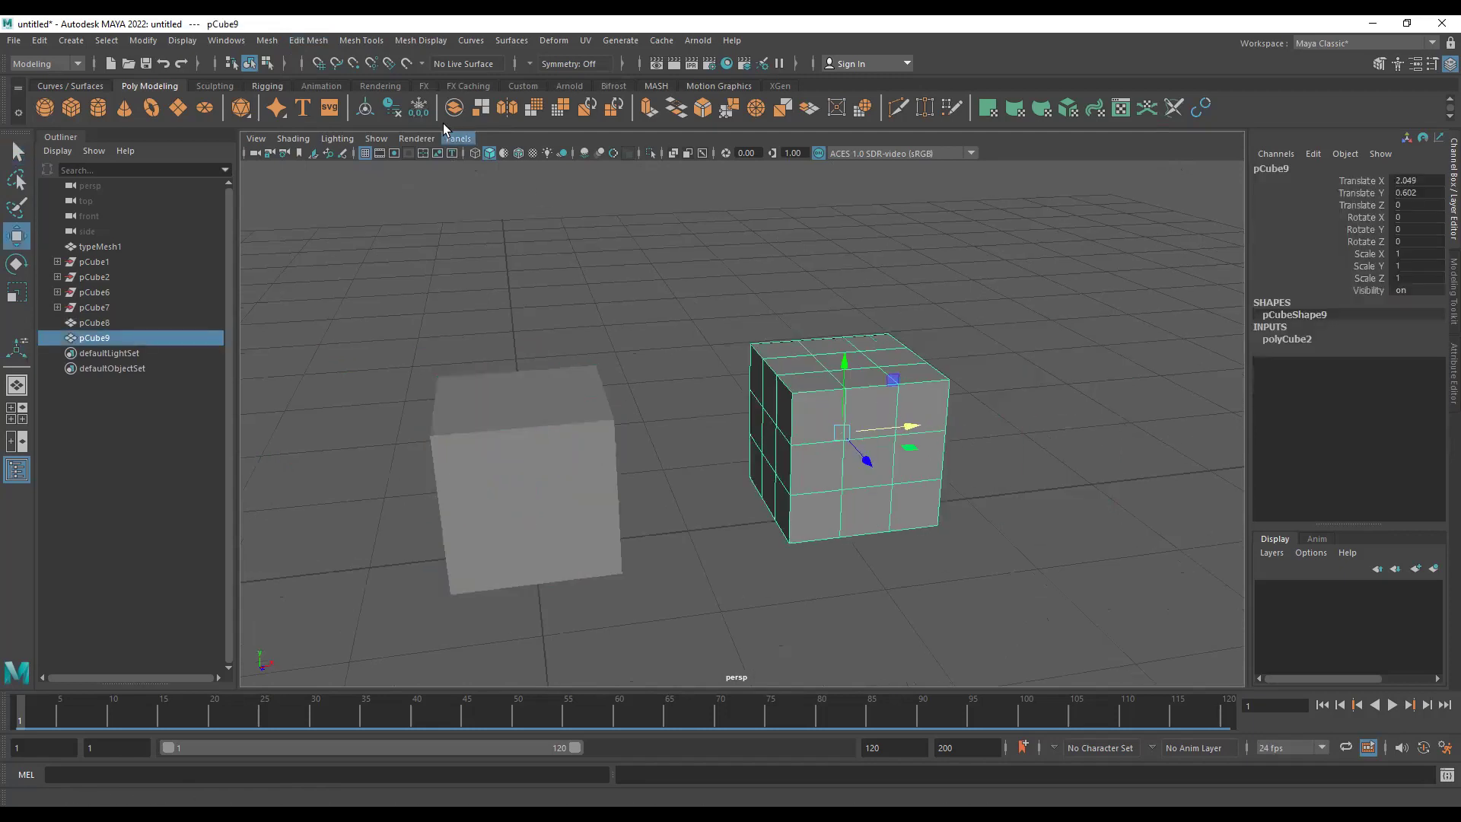
- Try the Smooth operation on the second cube and undo it
left_click(263, 44)
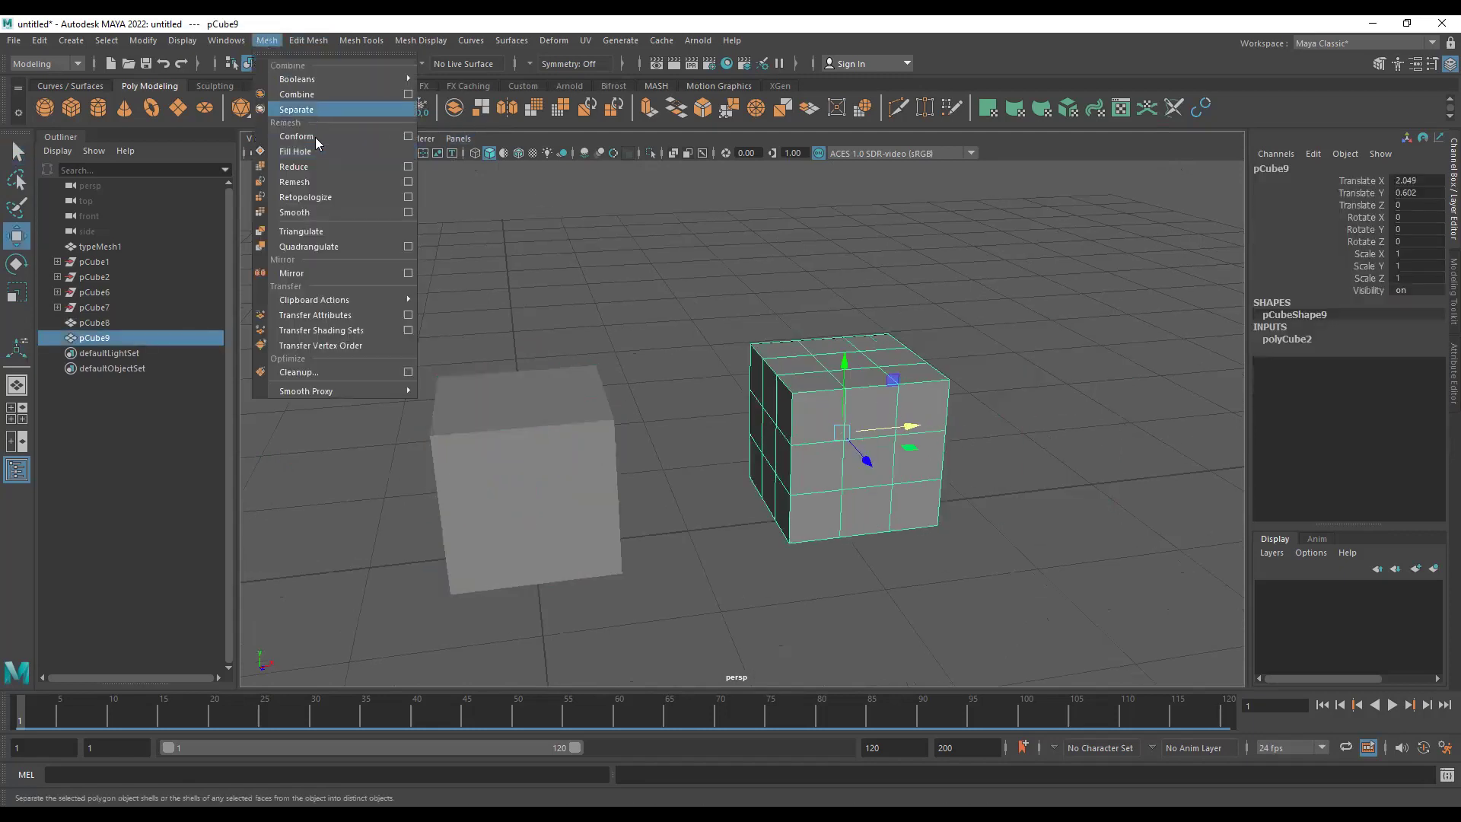
left_click(332, 212)
right_click_drag(838, 424, 1024, 341, "alt")
key("ctrl+z")
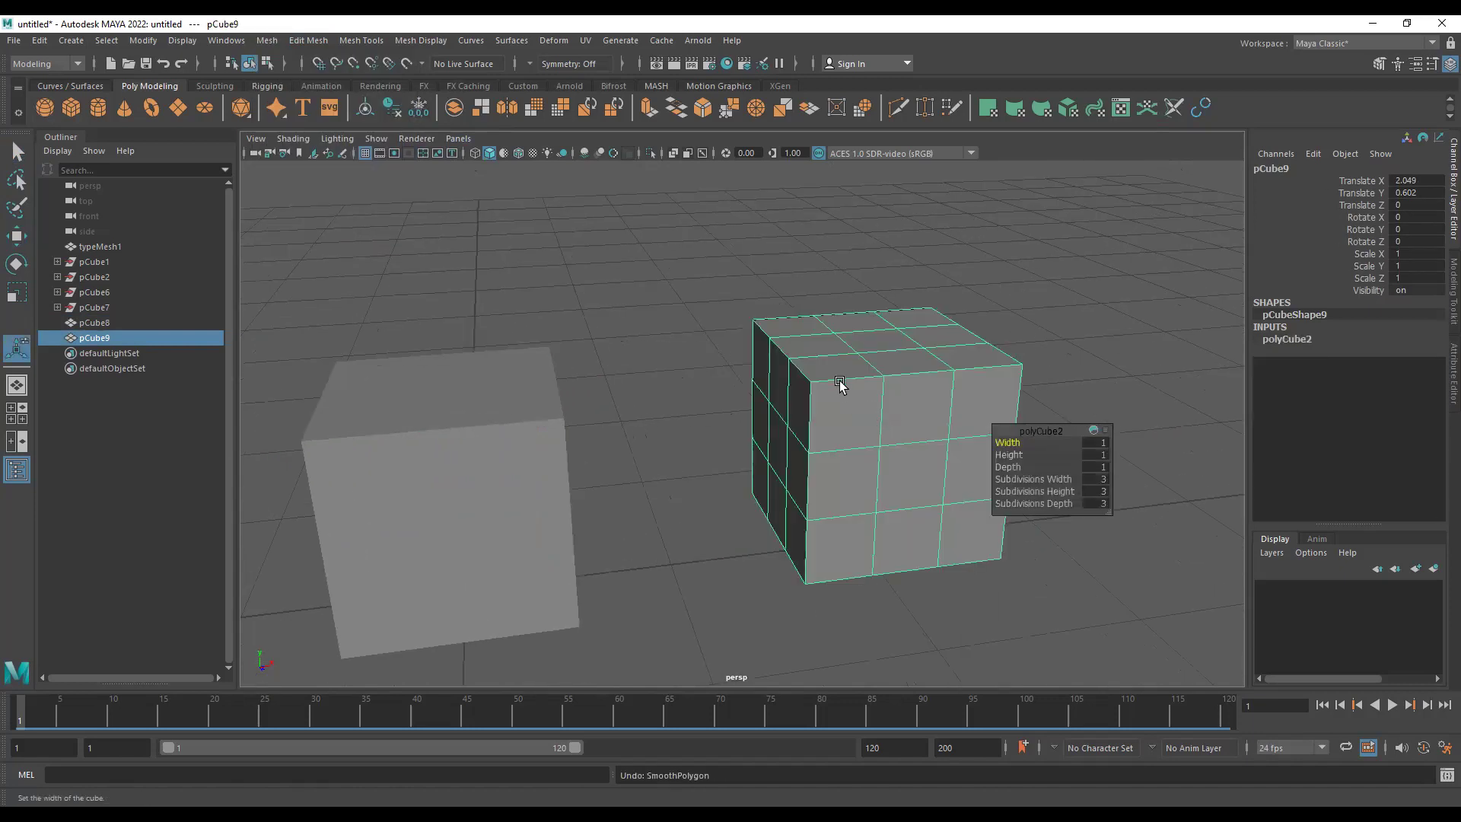
- Smooth the second cube with one division
left_click(267, 40)
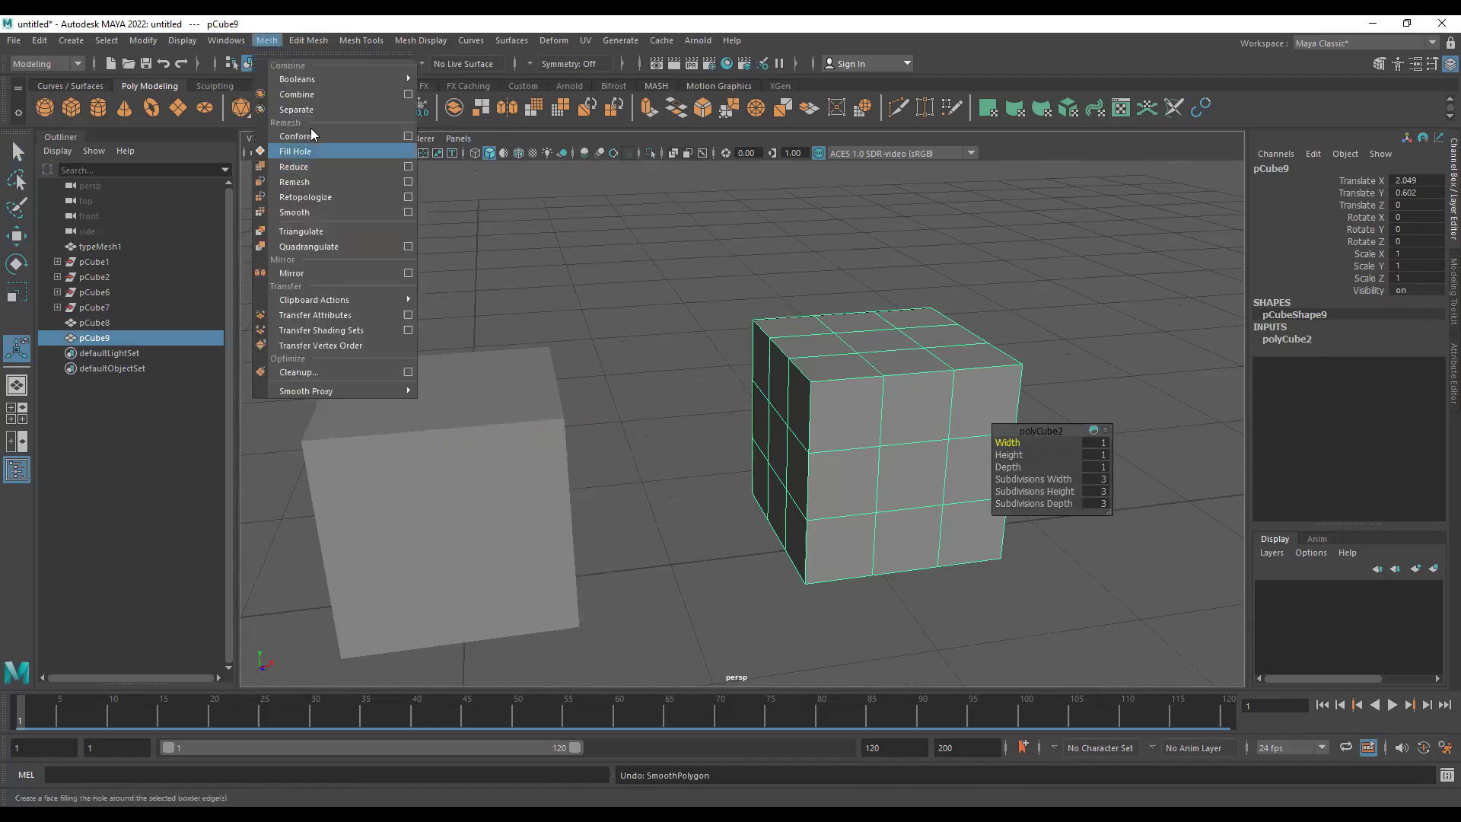
left_click(333, 212)
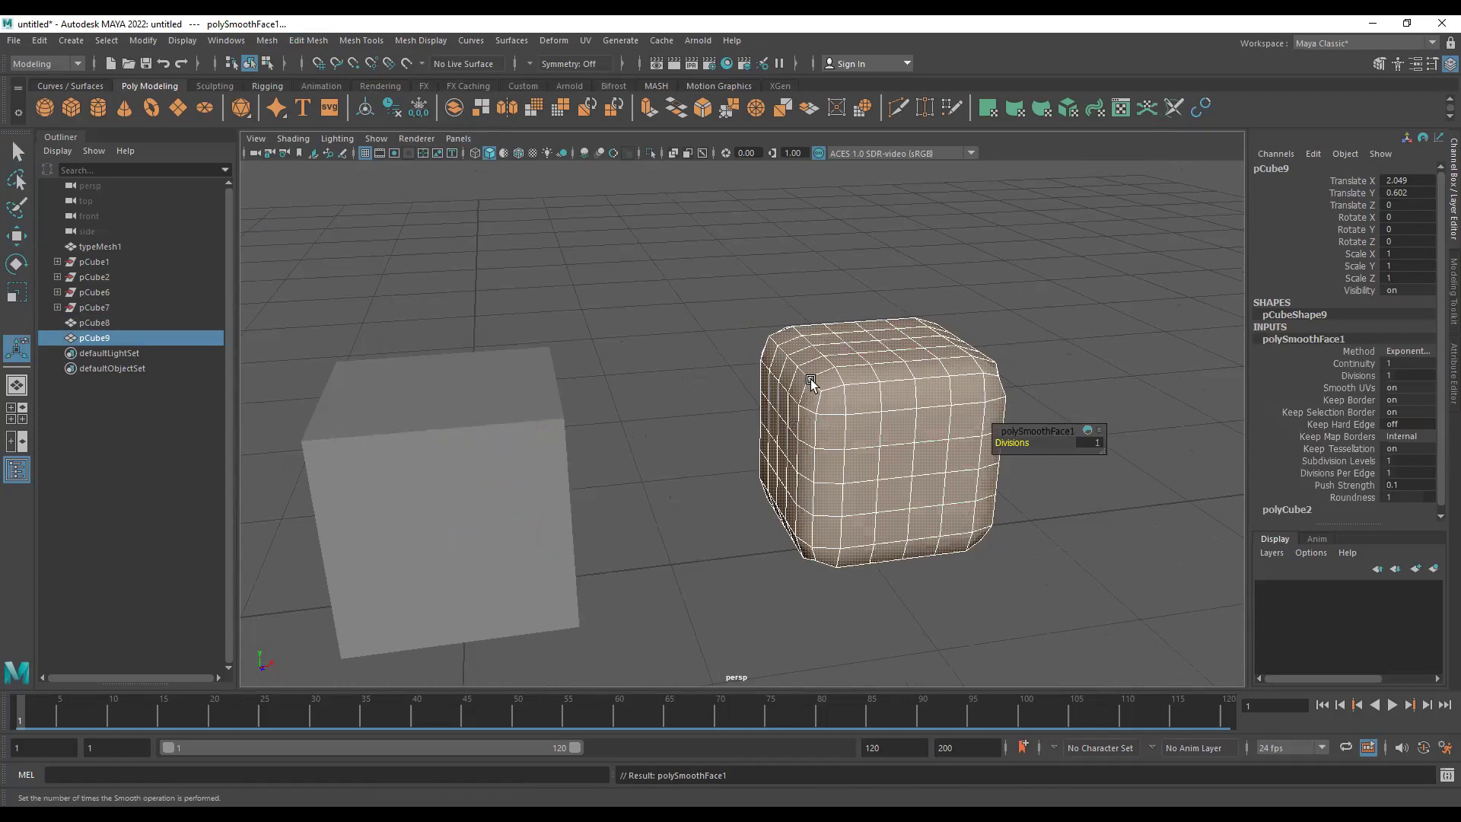
- Apply Add Divisions to the entire first cube once more and inspect the resulting topology from several sides
left_click(518, 435)
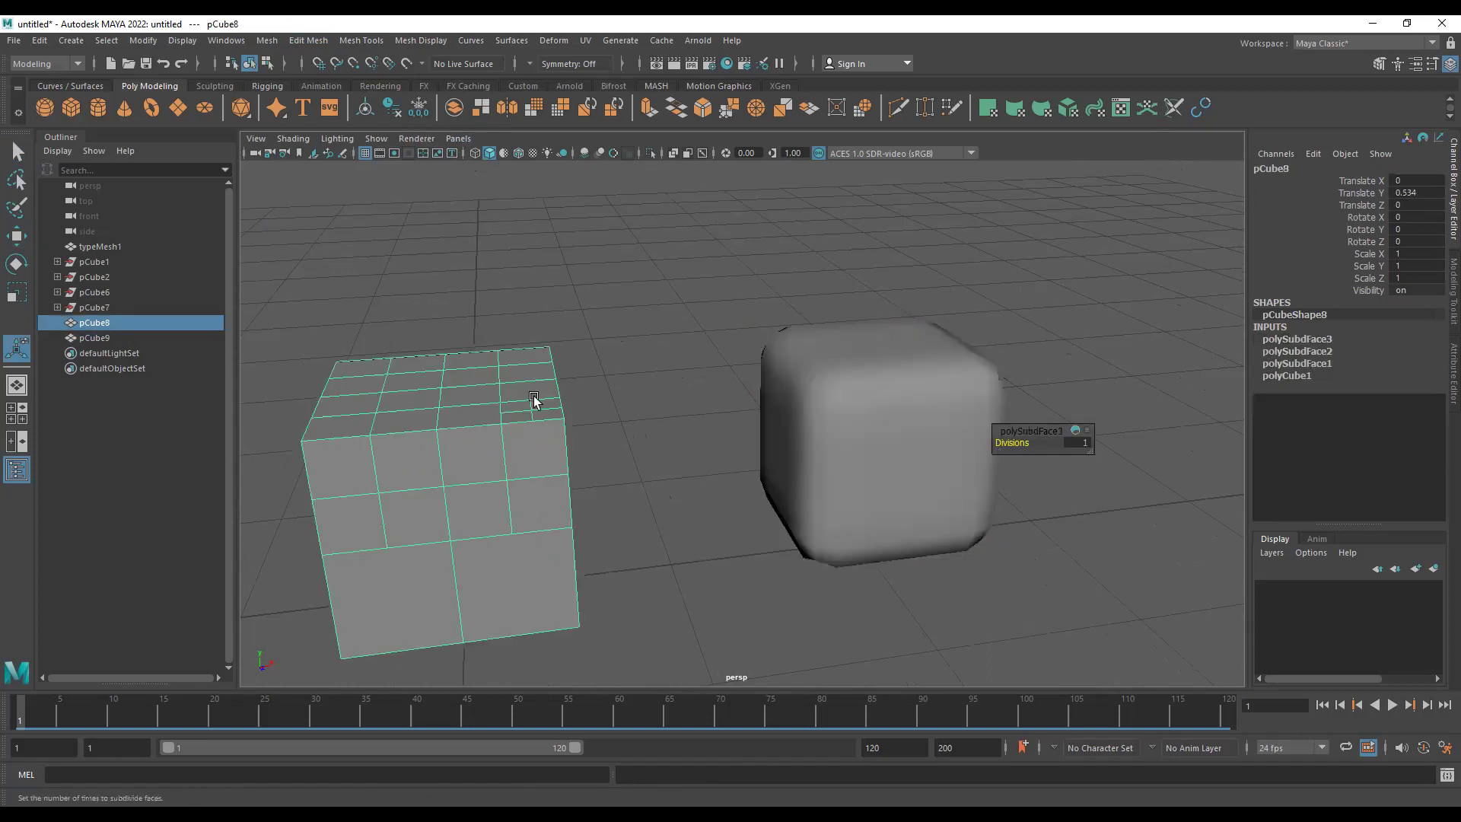
left_click(300, 41)
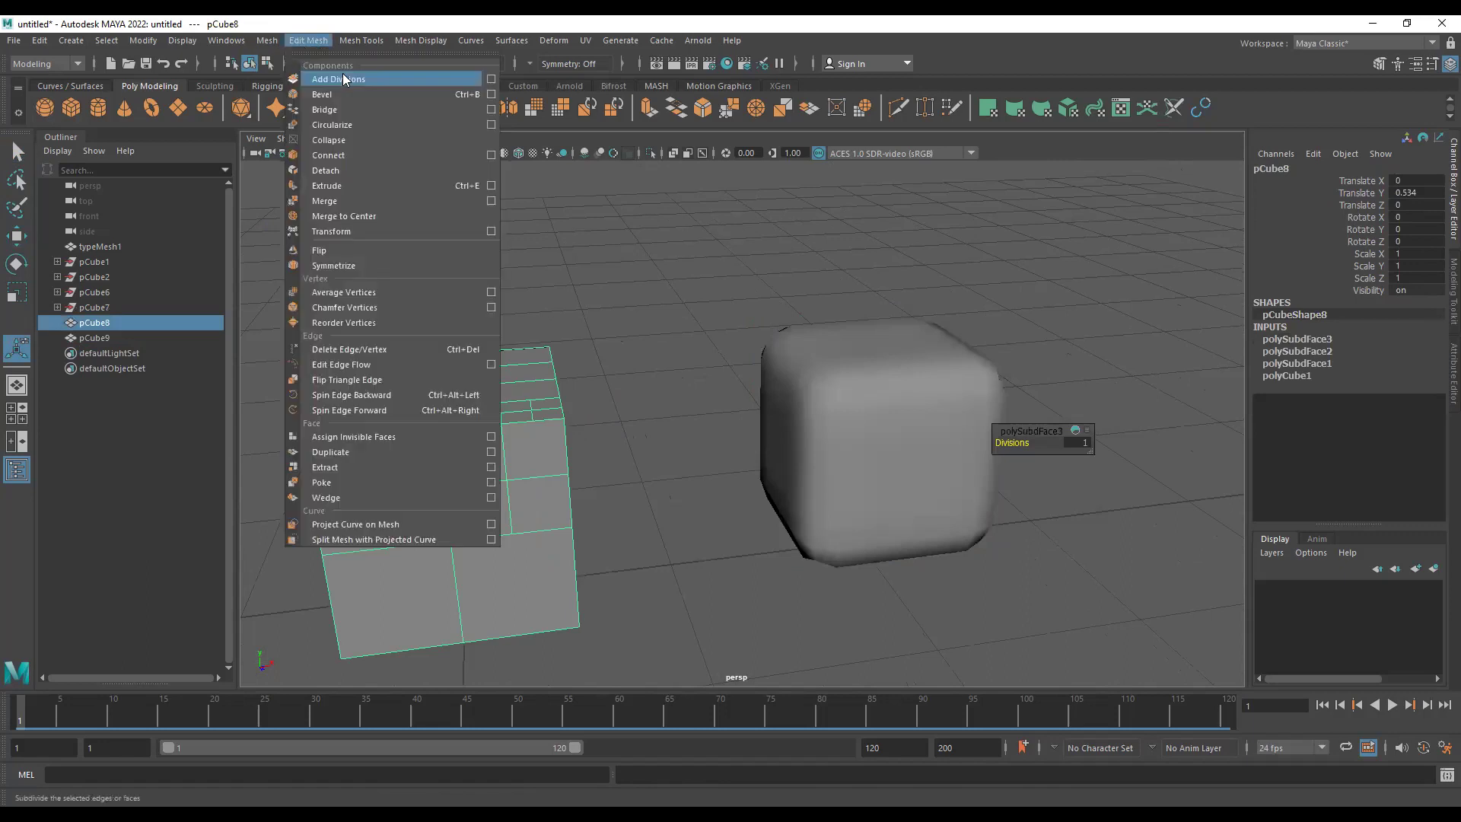
left_click(344, 79)
left_click_drag(636, 512, 729, 410, "alt")
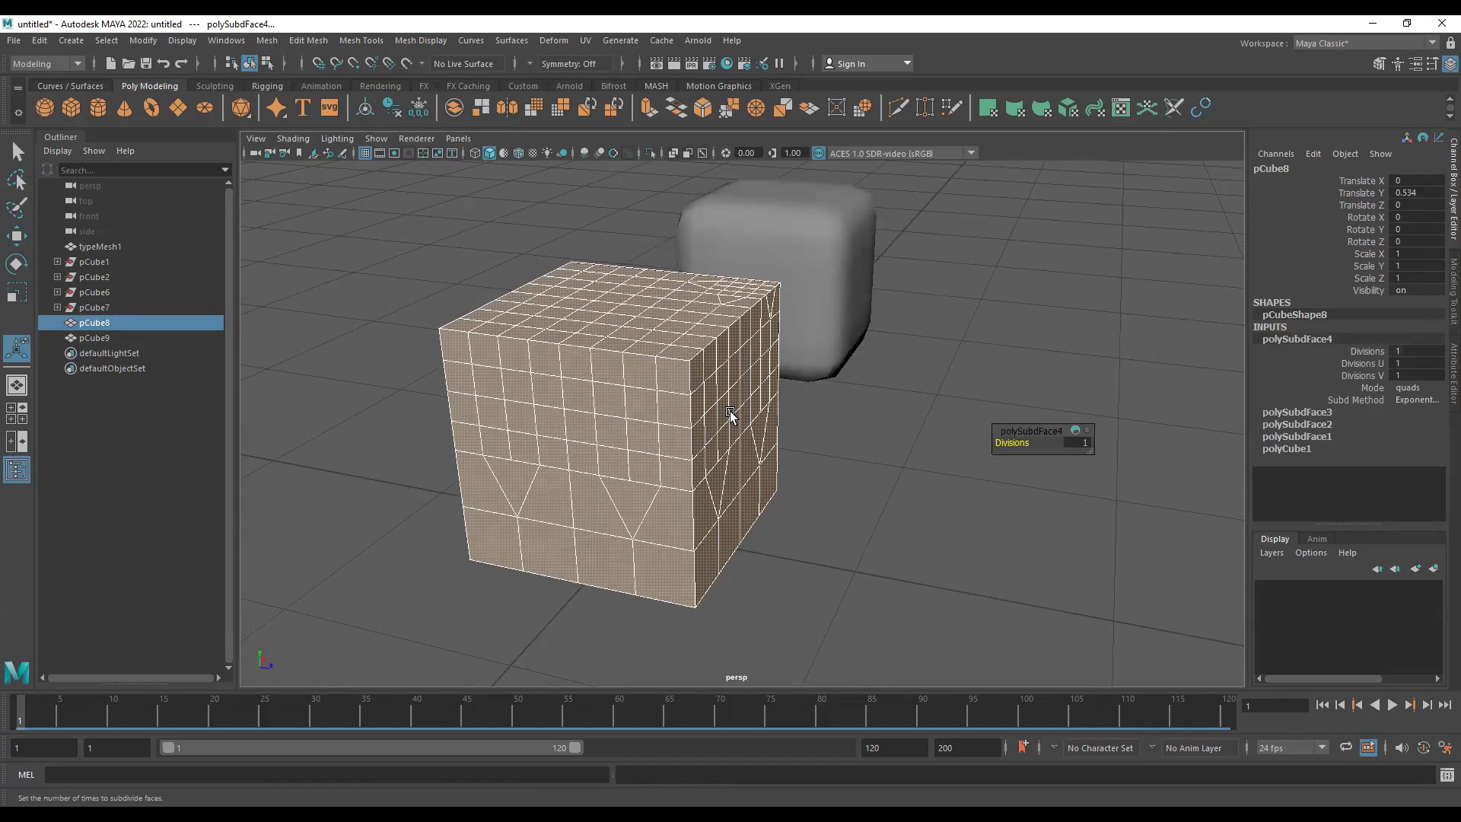
left_click(856, 502)
left_click_drag(827, 503, 765, 484, "alt")
left_click(766, 484)
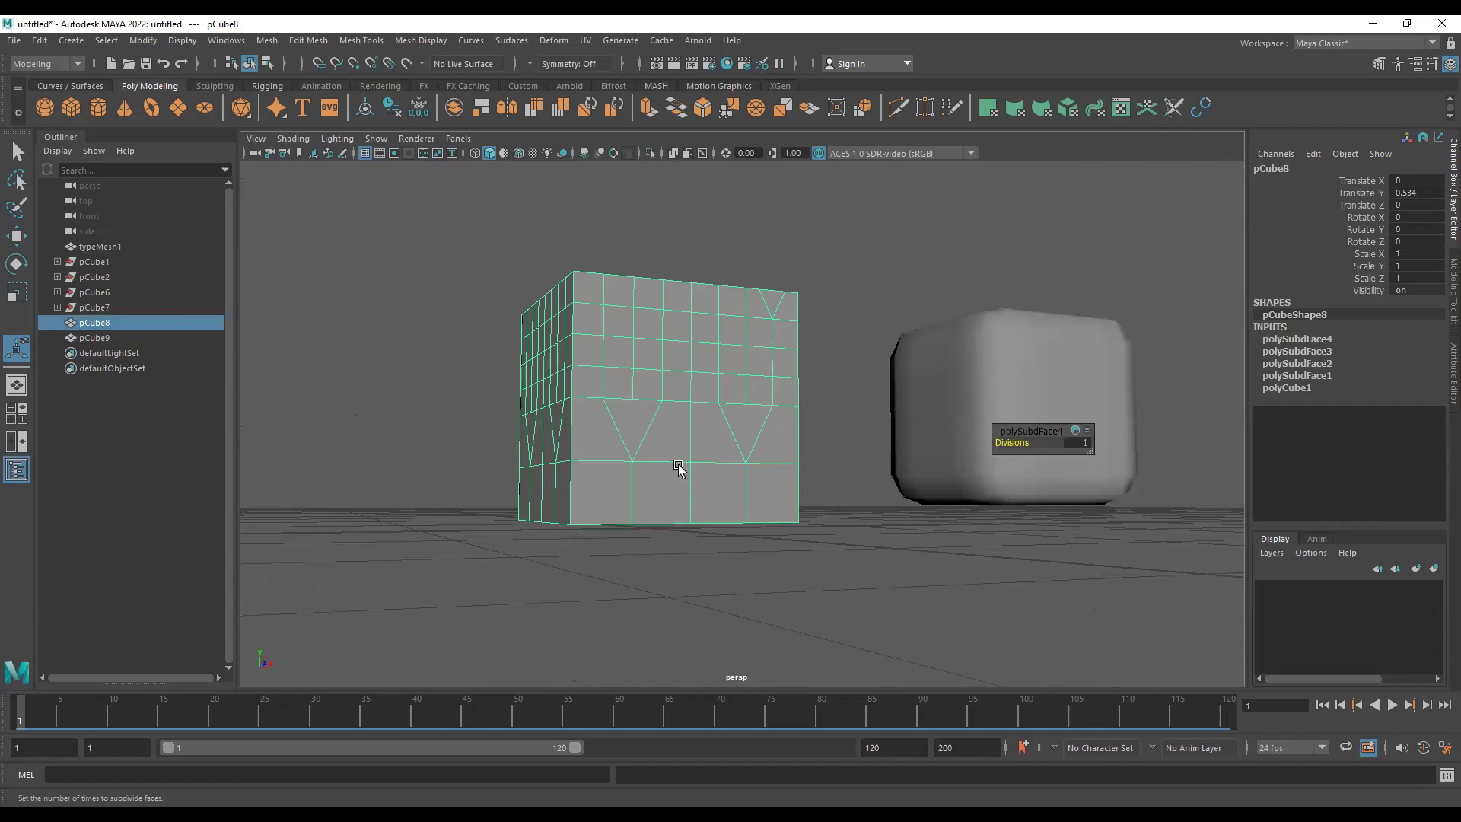
left_click_drag(753, 365, 666, 369, "alt")
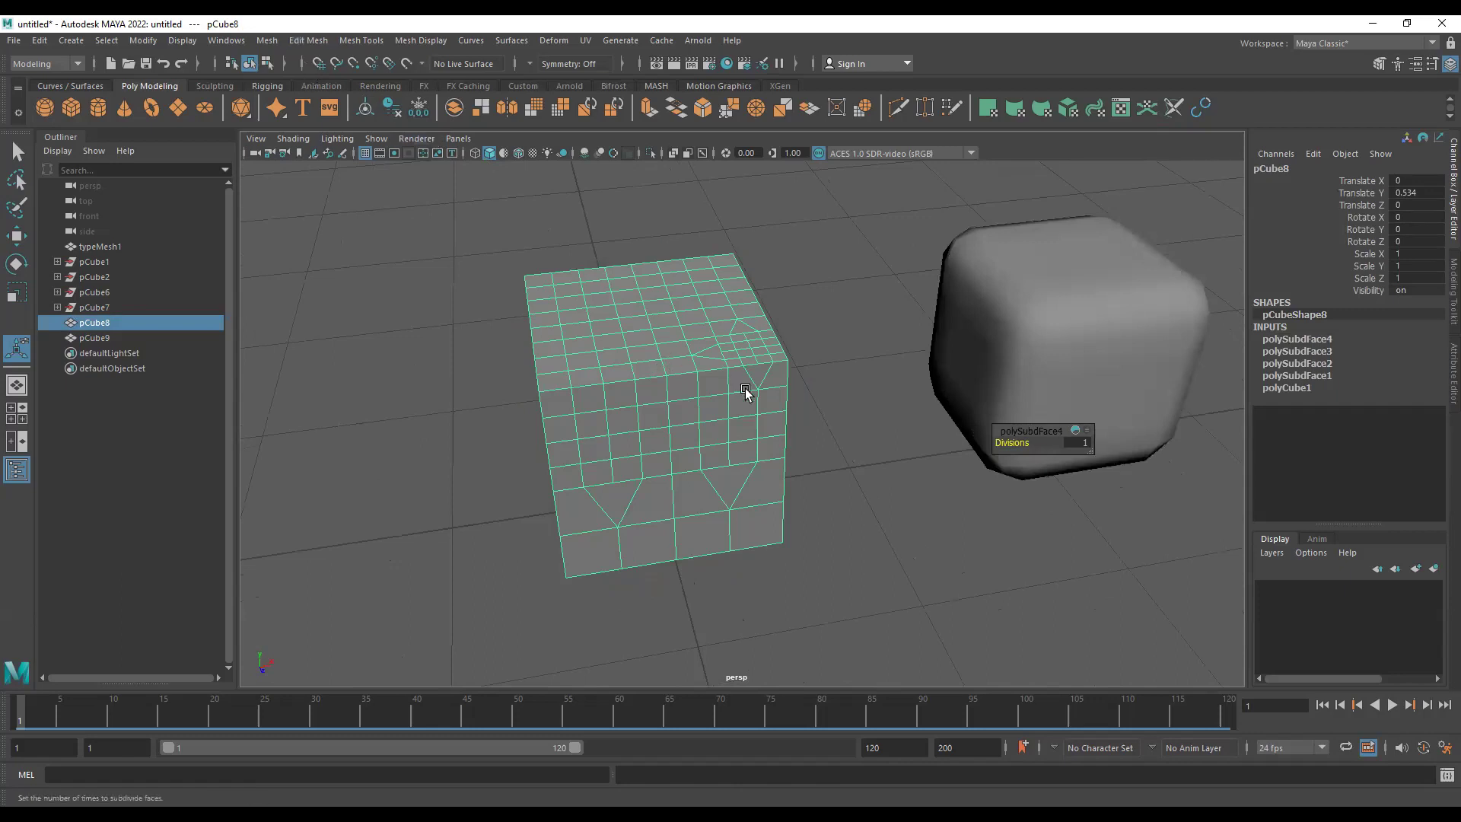
- Detach the Edit Mesh commands into a floating window over the viewport
left_click(267, 40)
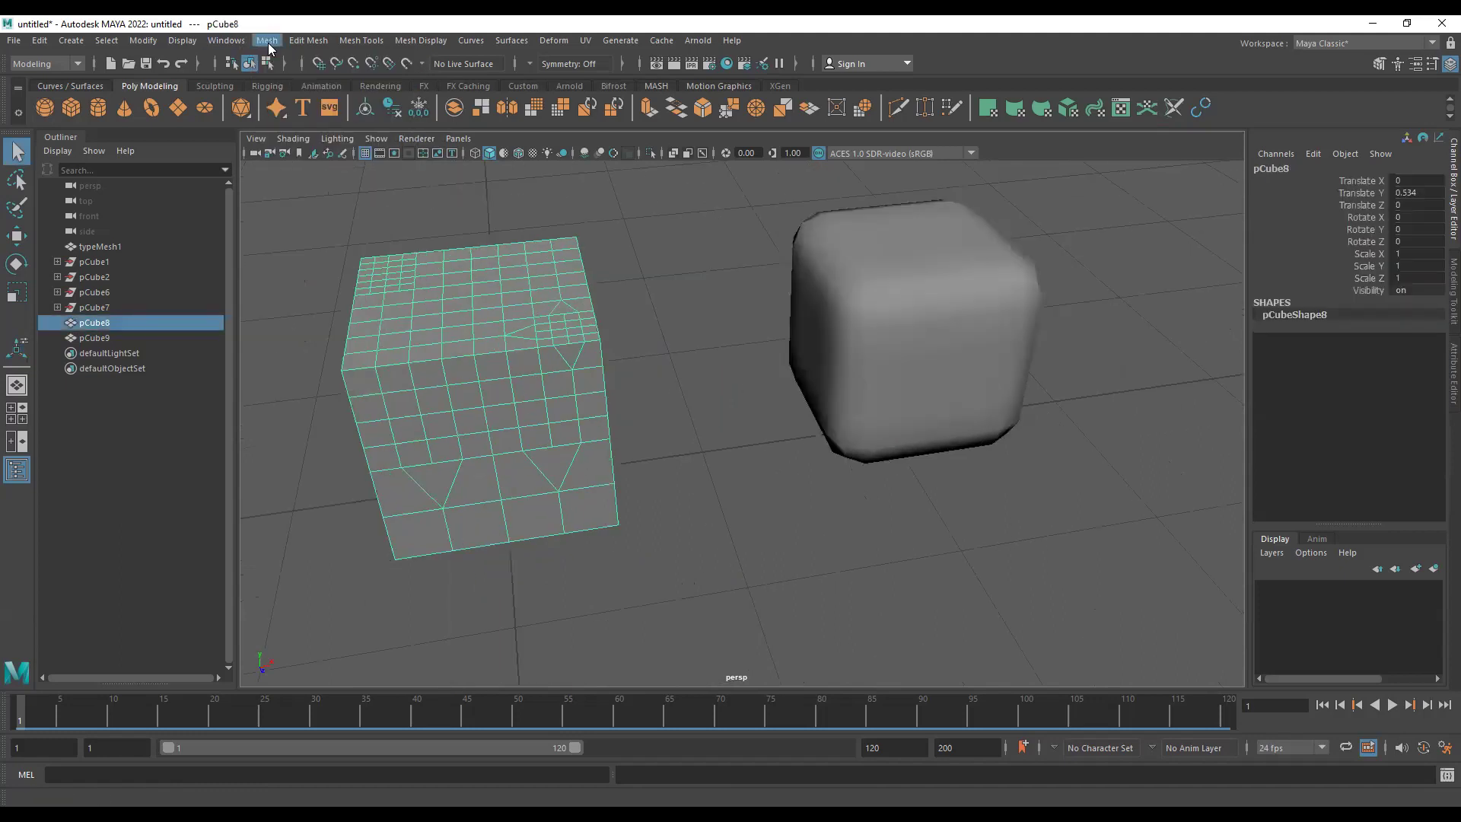
left_click(267, 41)
left_click(304, 44)
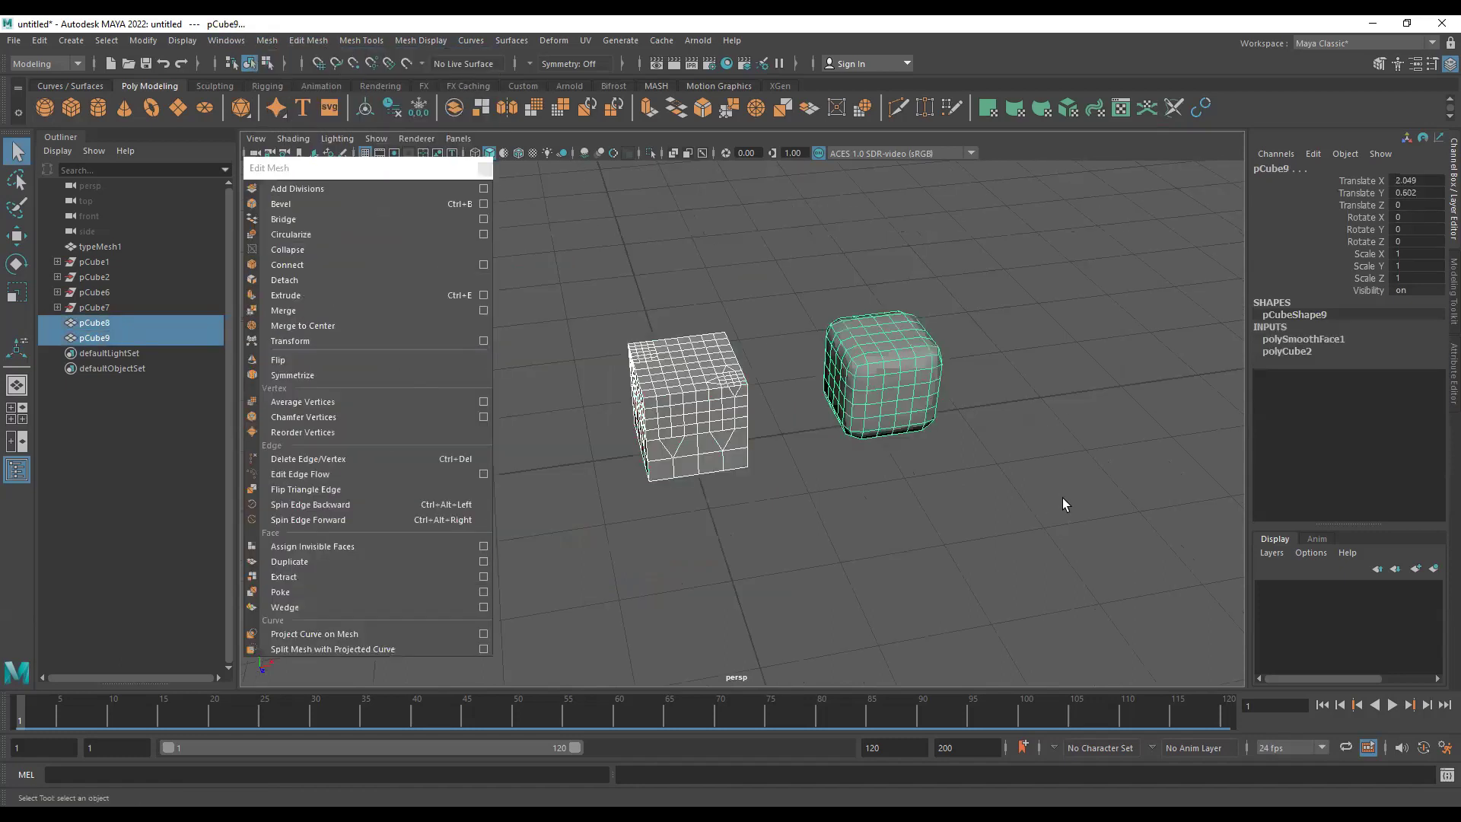
- Delete both practice cubes and create a fresh polygon cube raised to about Y 0.827
key("Delete")
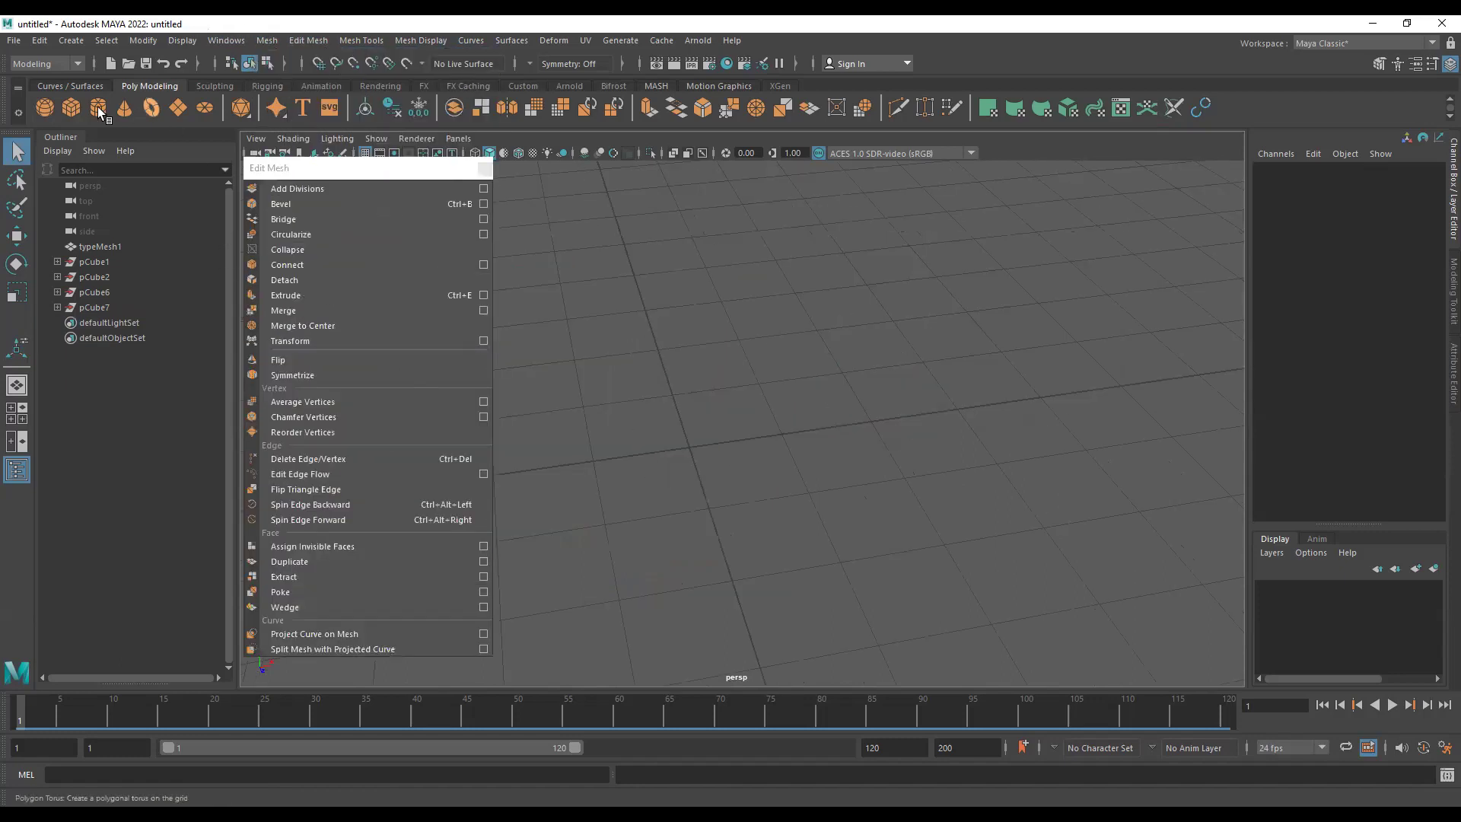
left_click(70, 107)
scroll(772, 453, "up", 5)
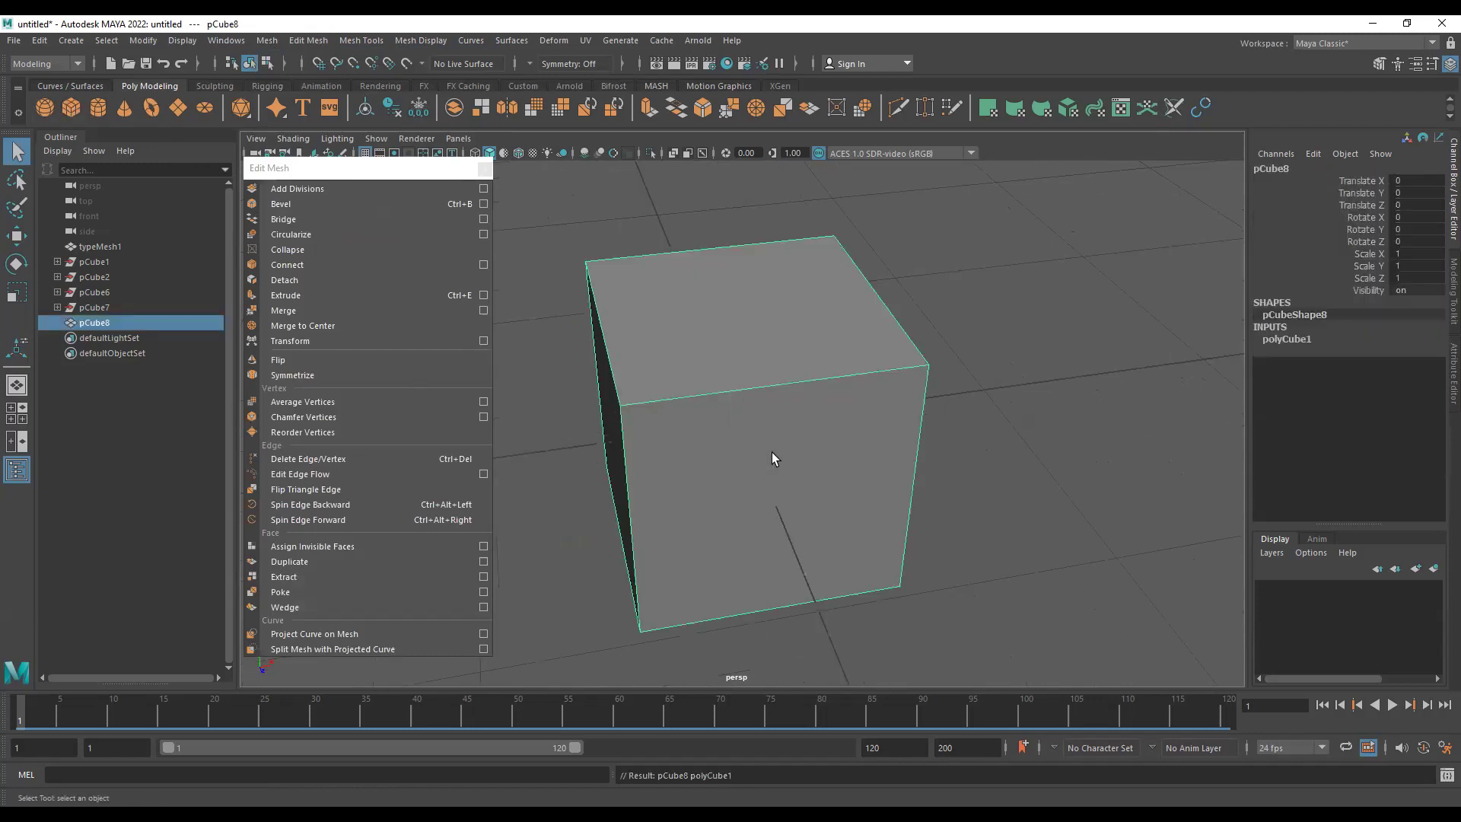
scroll(907, 483, "down", 2)
key("w")
left_click_drag(744, 324, 753, 238)
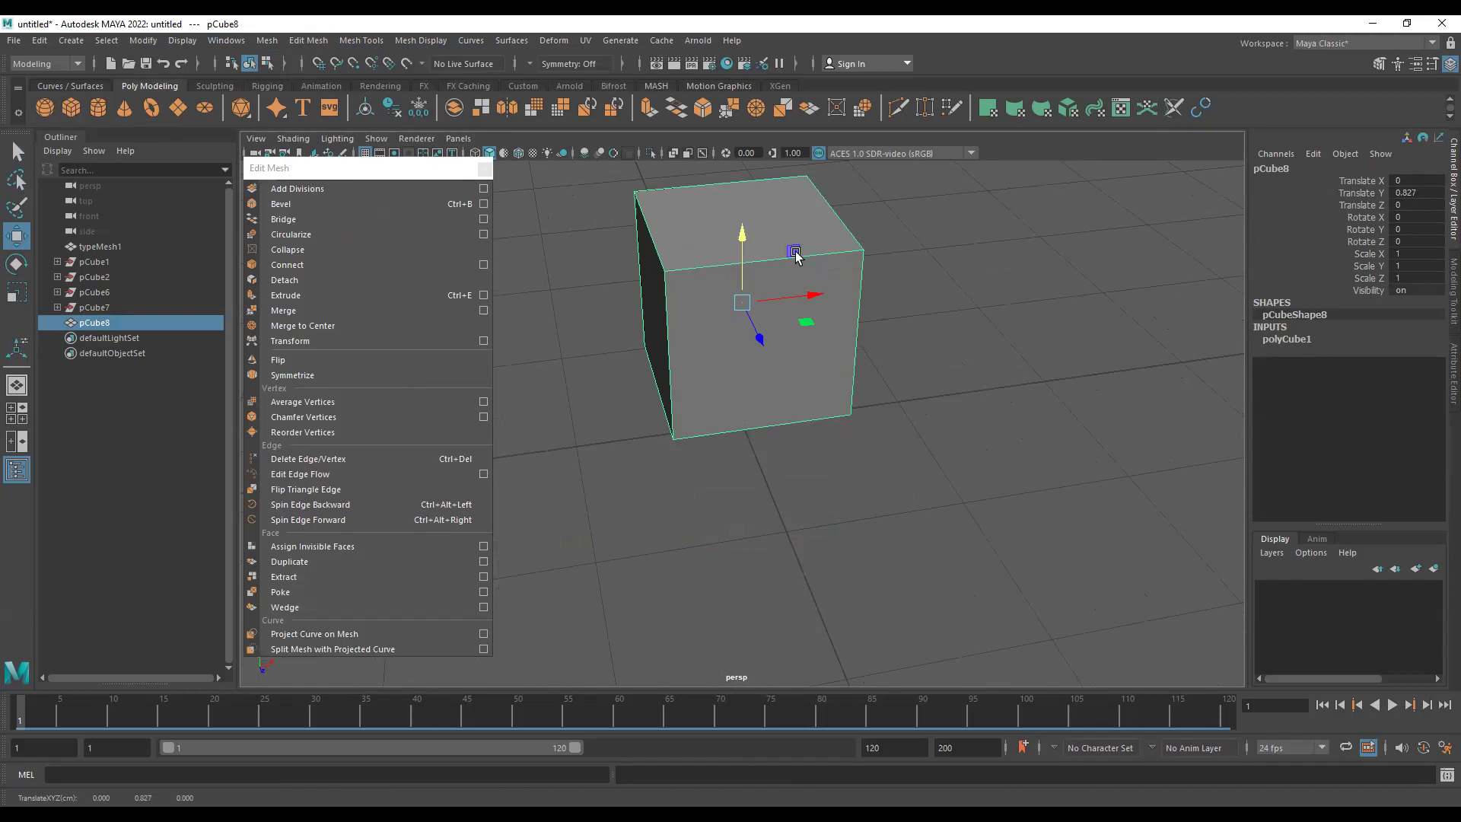
- Bevel the whole cube, select it in object mode and expand the bevel's construction settings
middle_click_drag(782, 228, 798, 260, "alt")
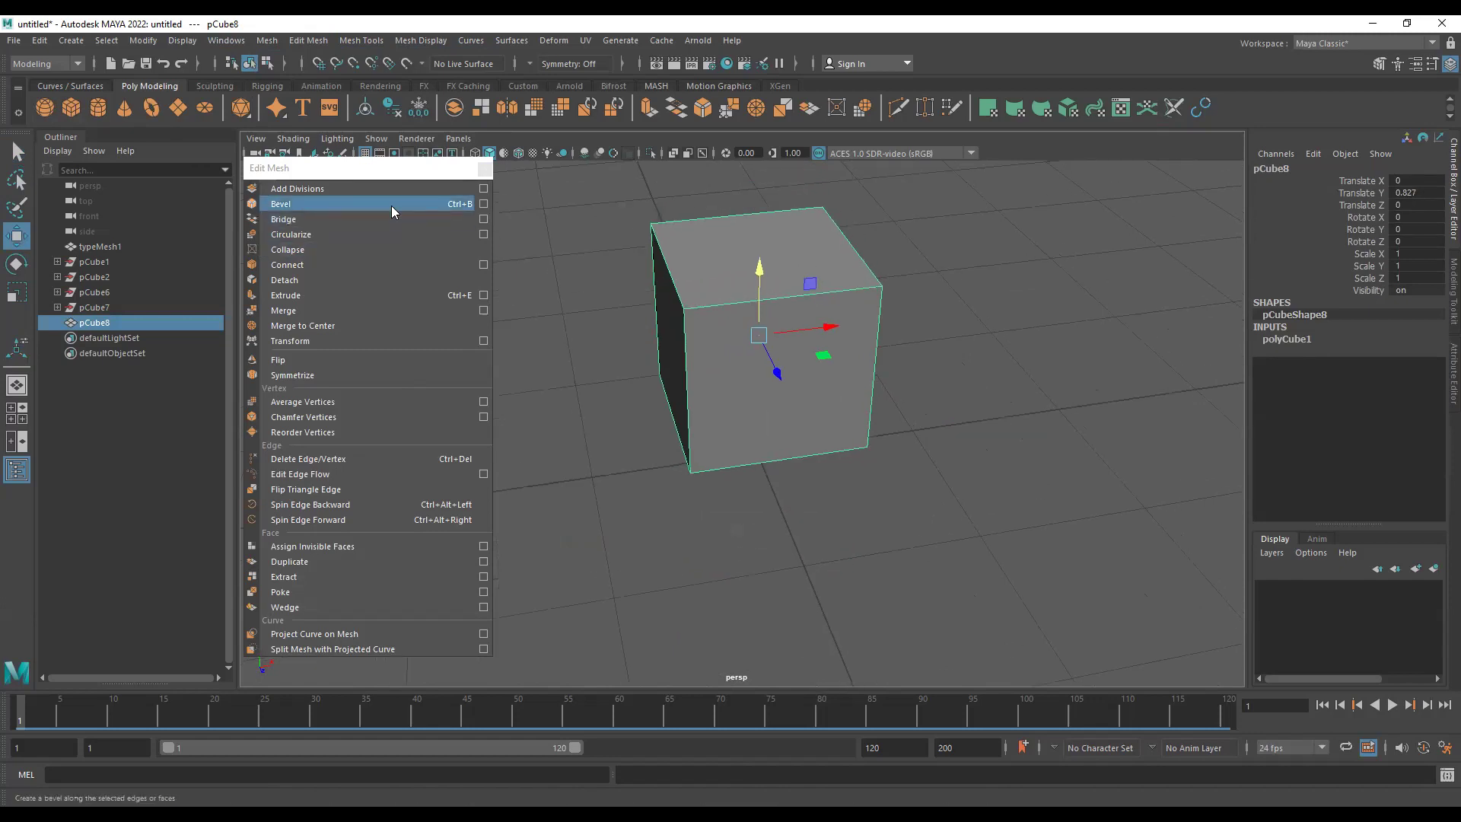
left_click(391, 205)
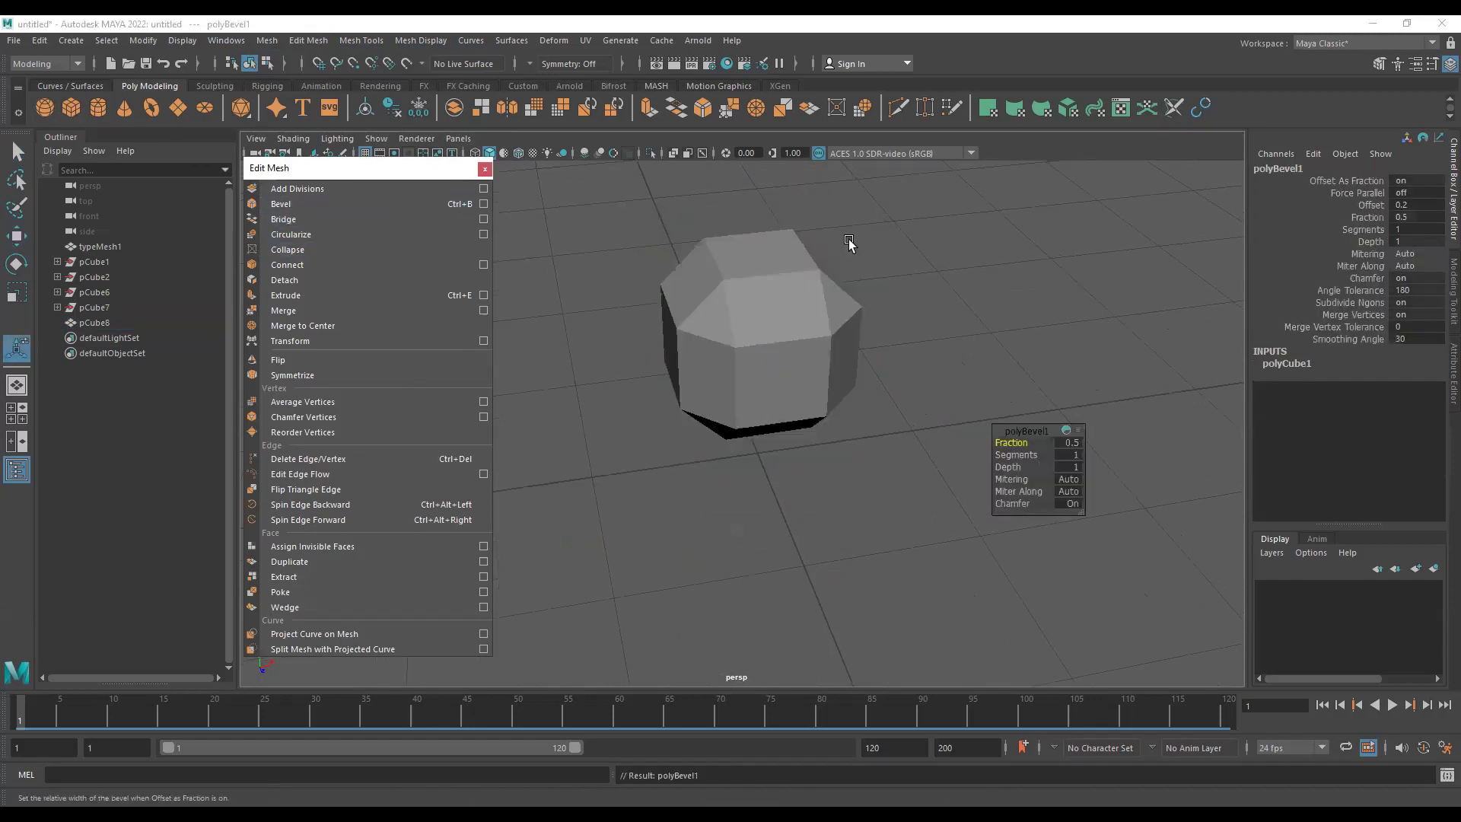
left_click(688, 318)
mouse_move(693, 319)
left_mouse_down("alt")
mouse_move(870, 298)
mouse_move(750, 289)
mouse_move(587, 327)
mouse_move(694, 335)
mouse_move(688, 304)
left_mouse_up("alt")
right_click_drag(688, 304, 712, 306, "alt")
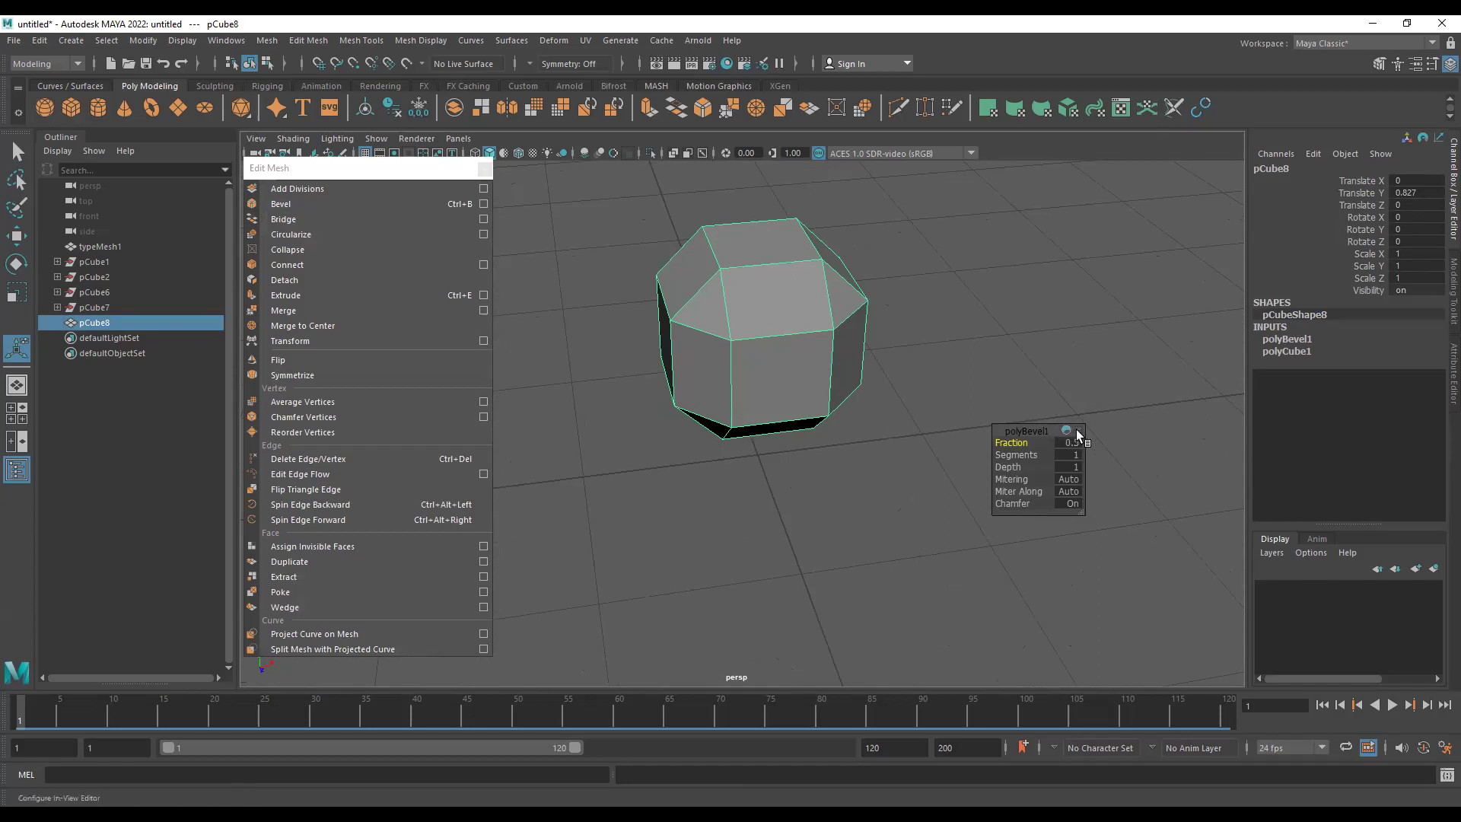
left_click(1285, 340)
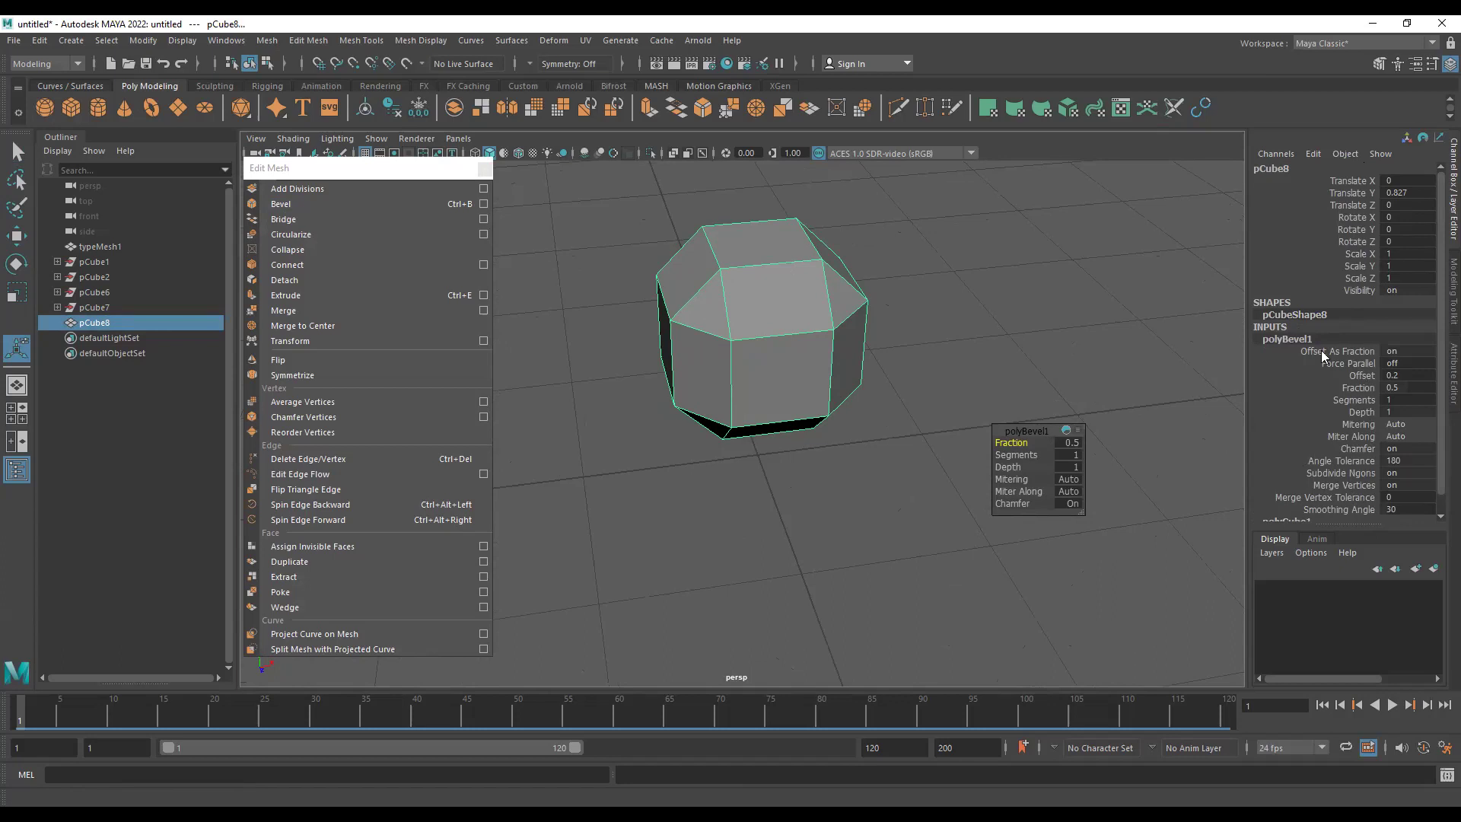
- Narrow the cube's bevel by setting Fraction to 0.31 and then to 0.1
left_click(1069, 443)
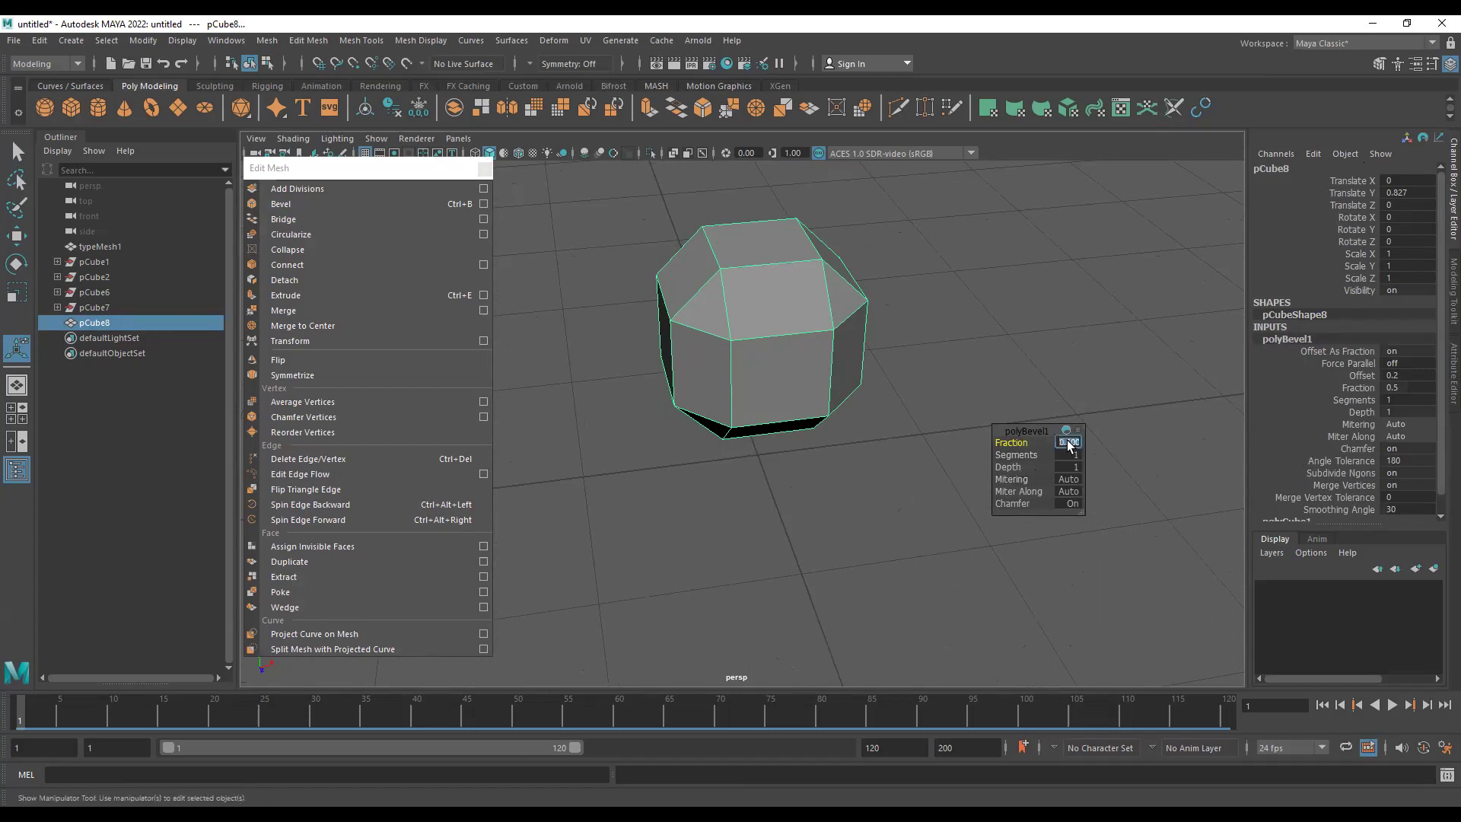
key("Return")
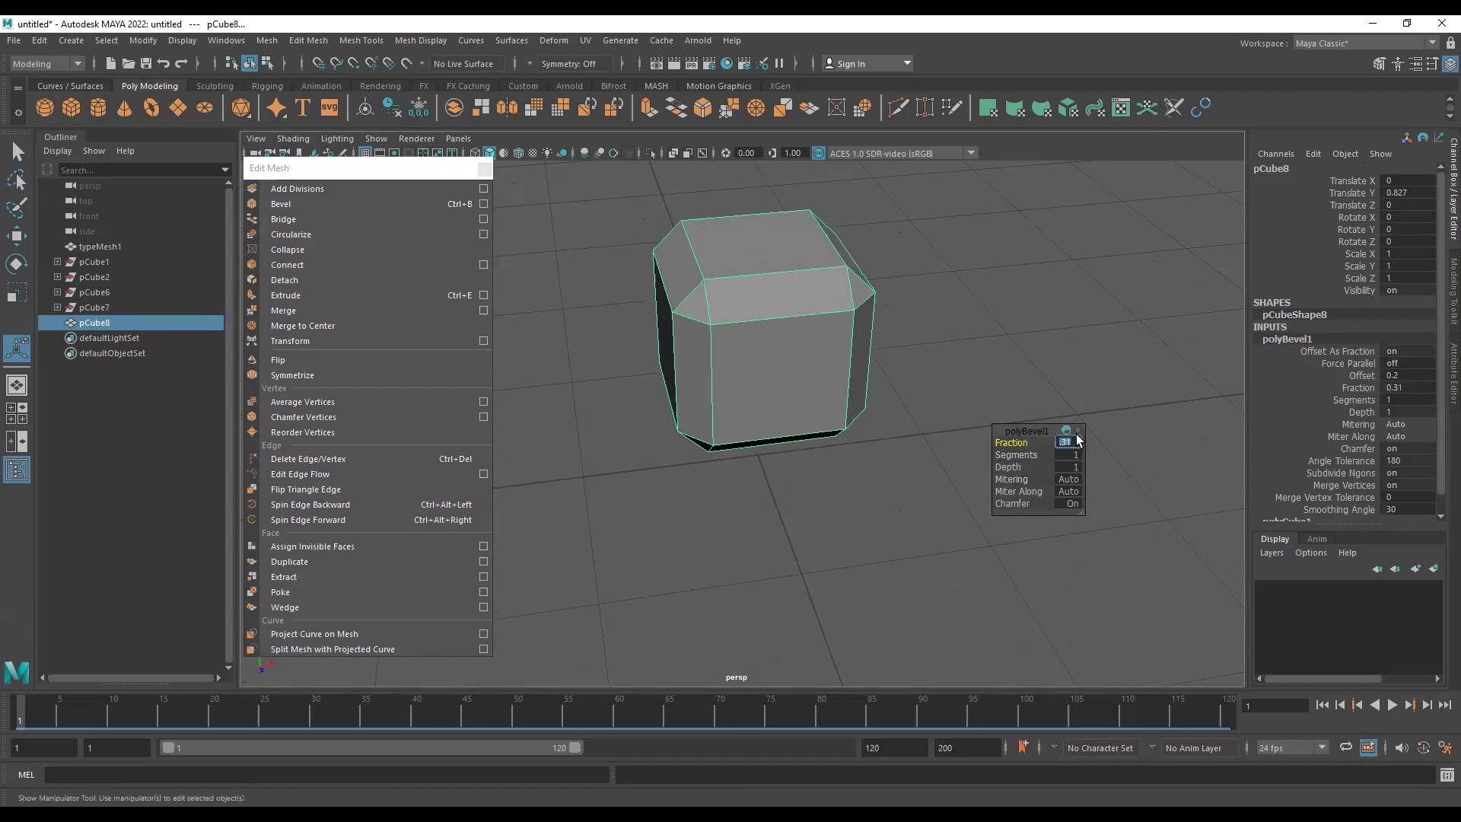
type(".1")
key("Return")
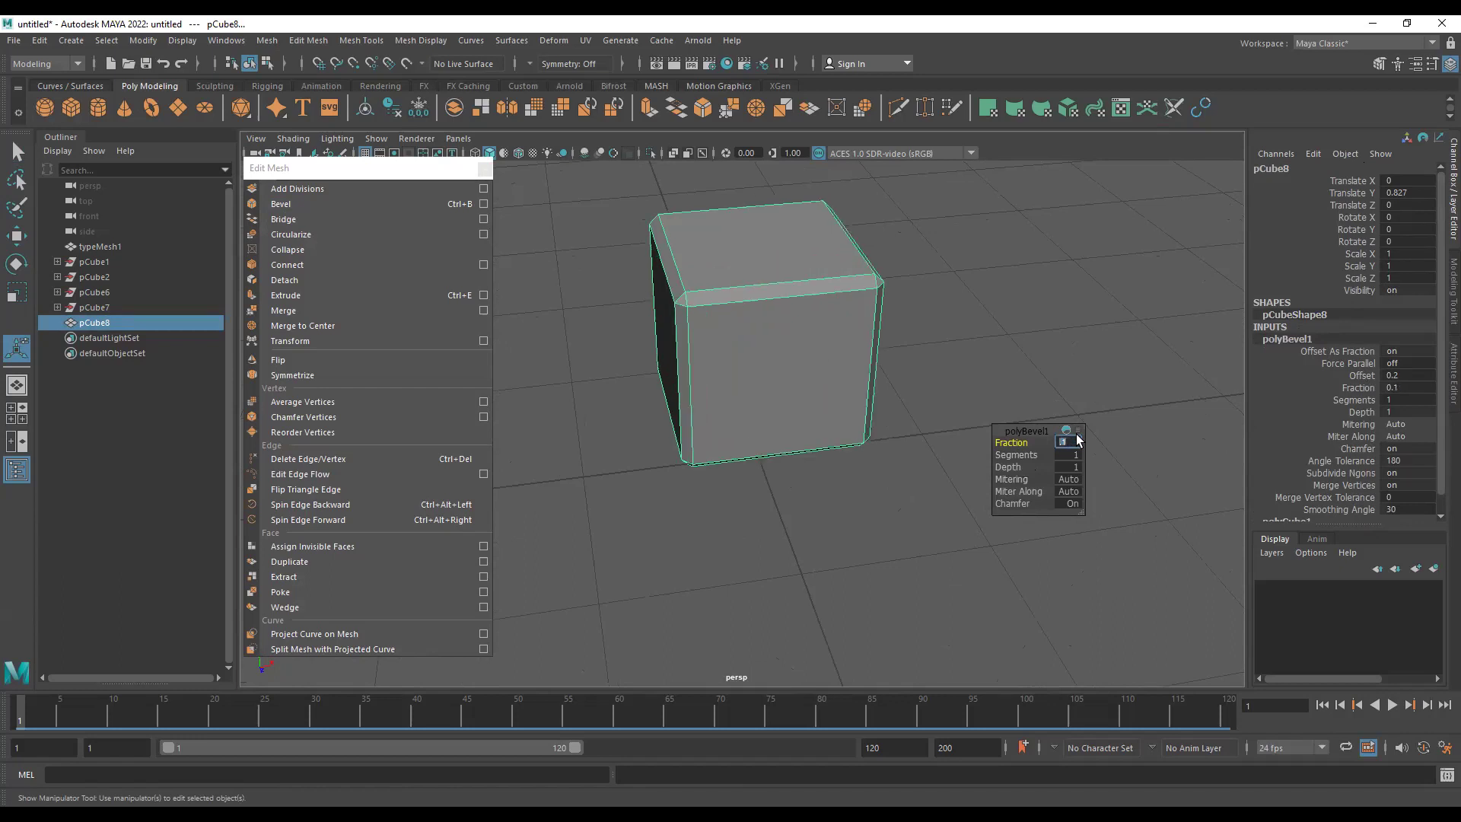
left_click(1064, 455)
- Delete the beveled cube from the scene
left_click(1037, 304)
left_click_drag(1037, 304, 646, 391, "alt")
left_click(806, 354)
key("Delete")
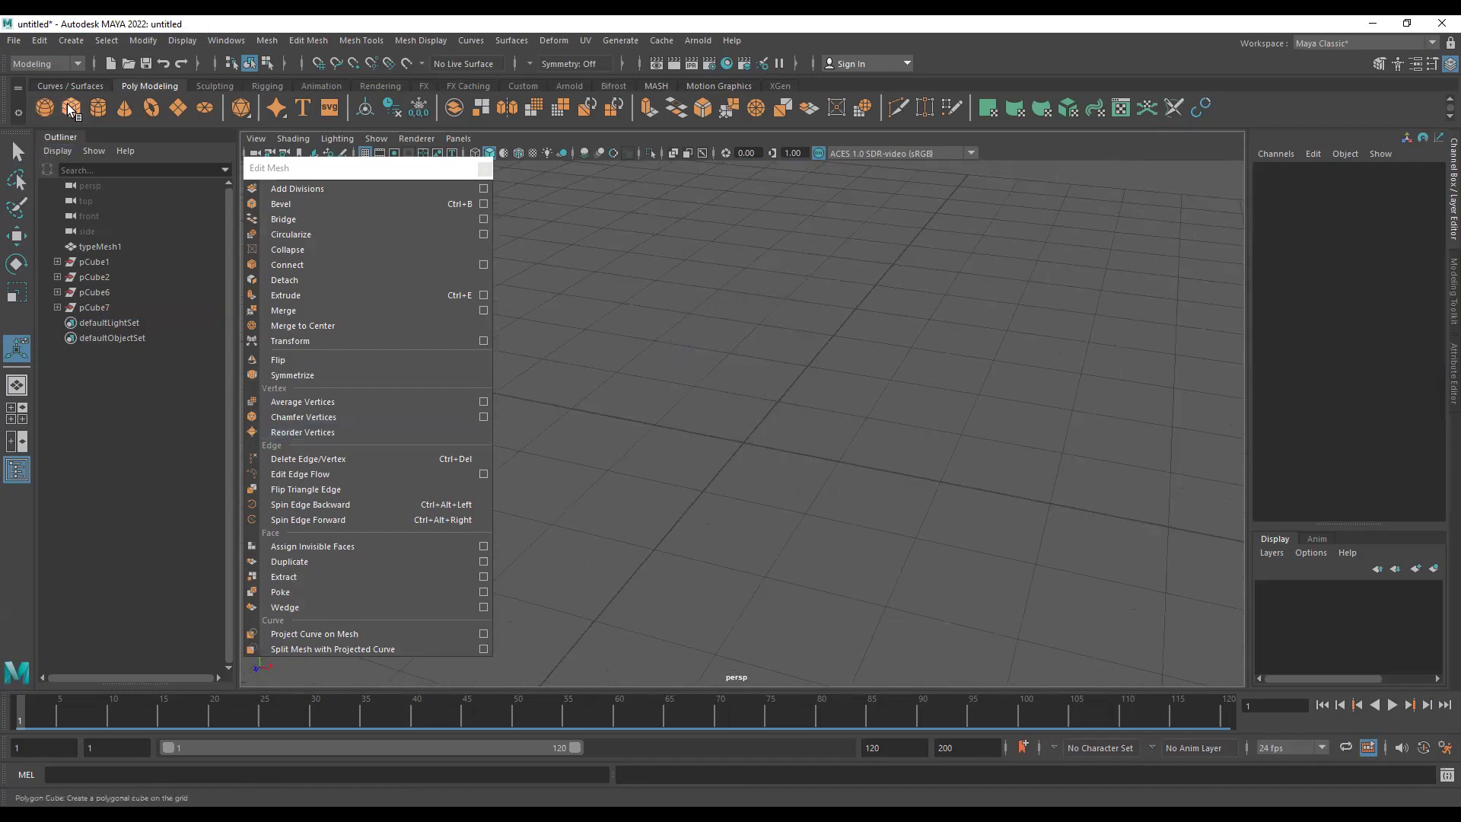
- Create a polygon cube scaled to about 3.978 × 2.88 × 0.366 as an upright panel and raise it to about Y 1.408
right_click_drag(834, 397, 719, 464, "shift")
key("r")
left_click_drag(744, 443, 868, 464)
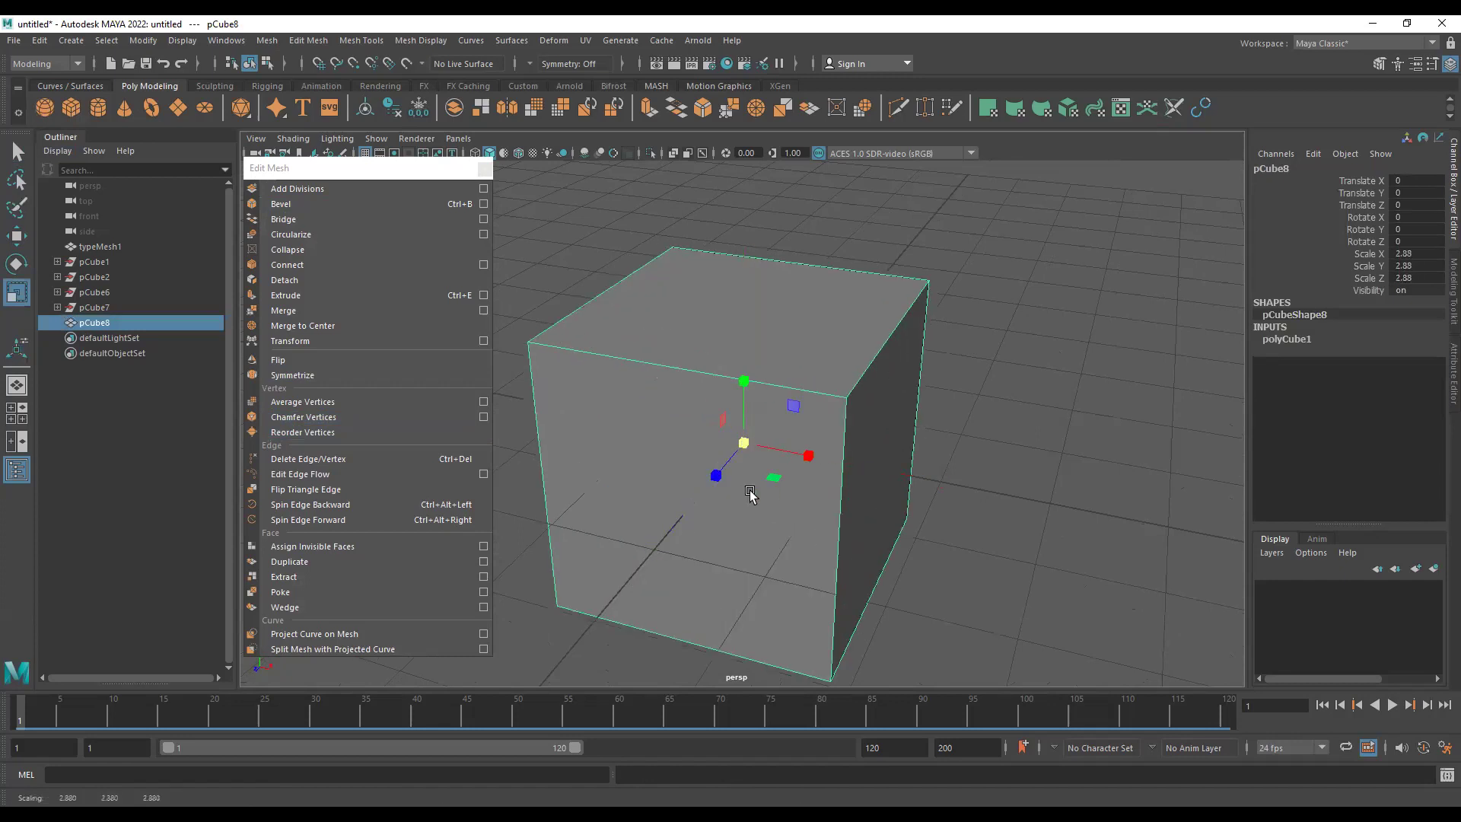
left_click_drag(713, 465, 846, 461)
key("w")
left_click_drag(744, 387, 763, 256)
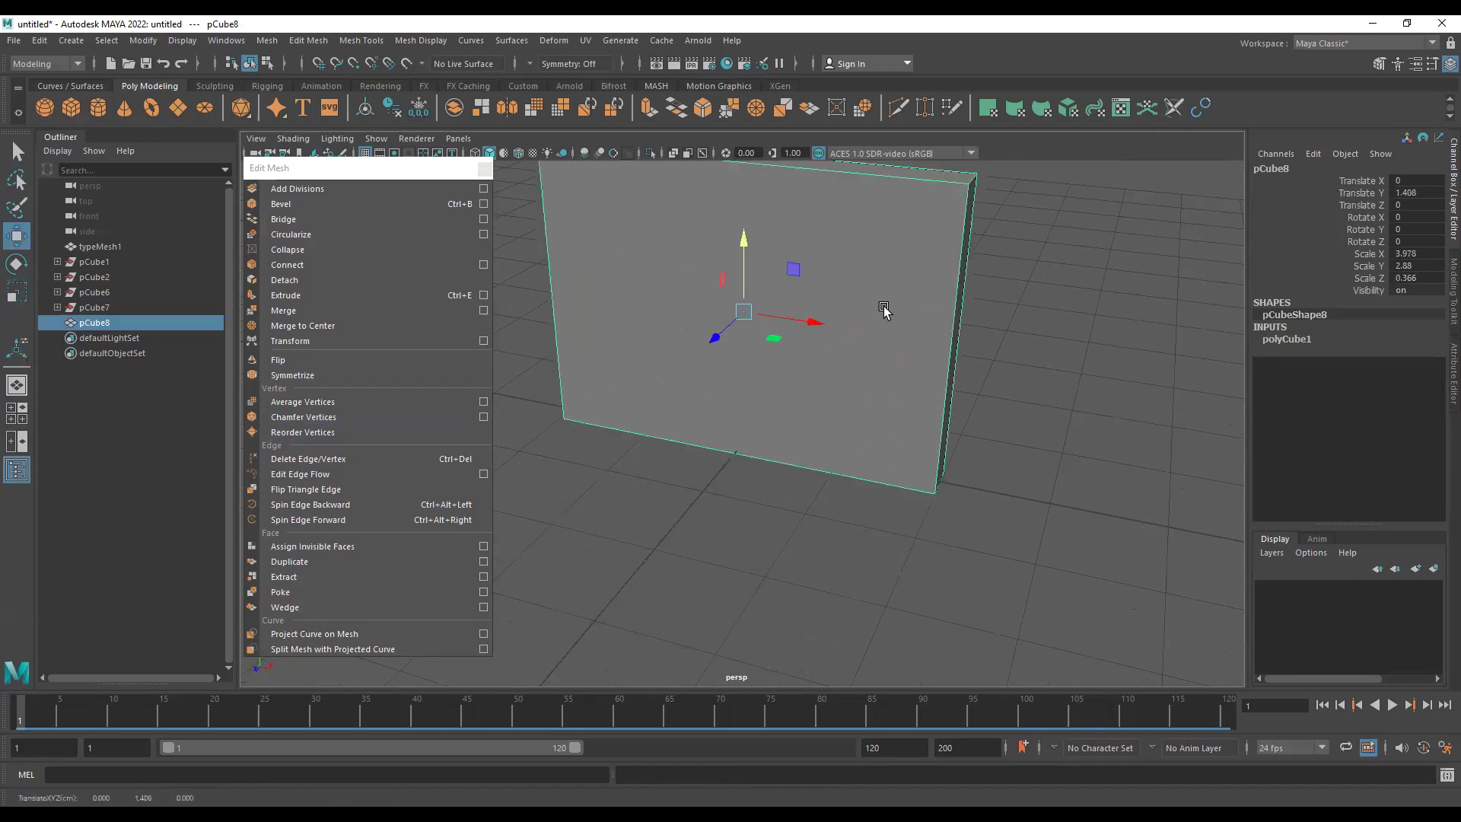
- Extrude the panel's front face with a slight inset, extrude it again inward by about 0.071, and return to object mode
left_click_drag(822, 323, 748, 311, "alt")
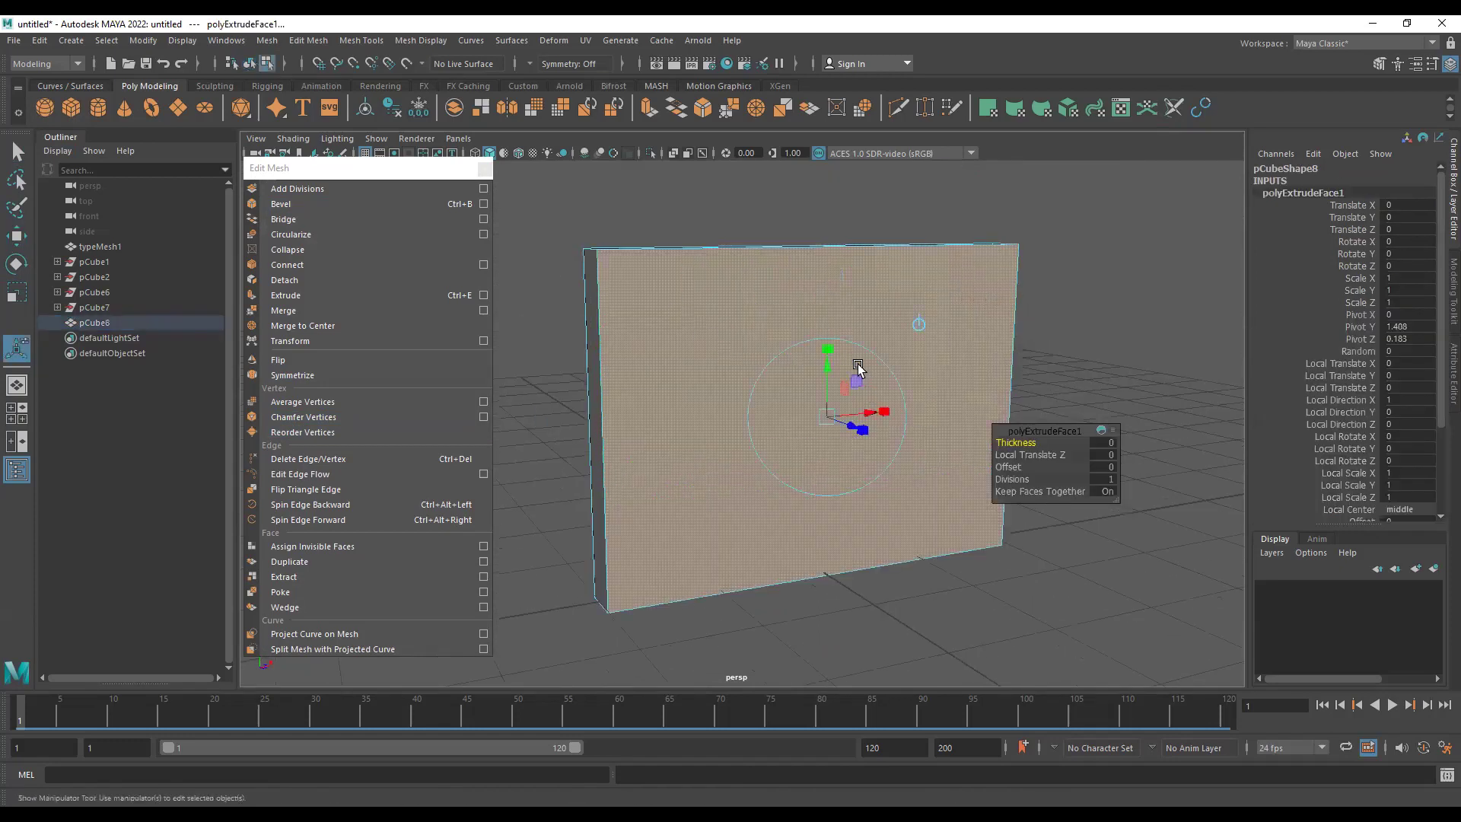
left_click(827, 352)
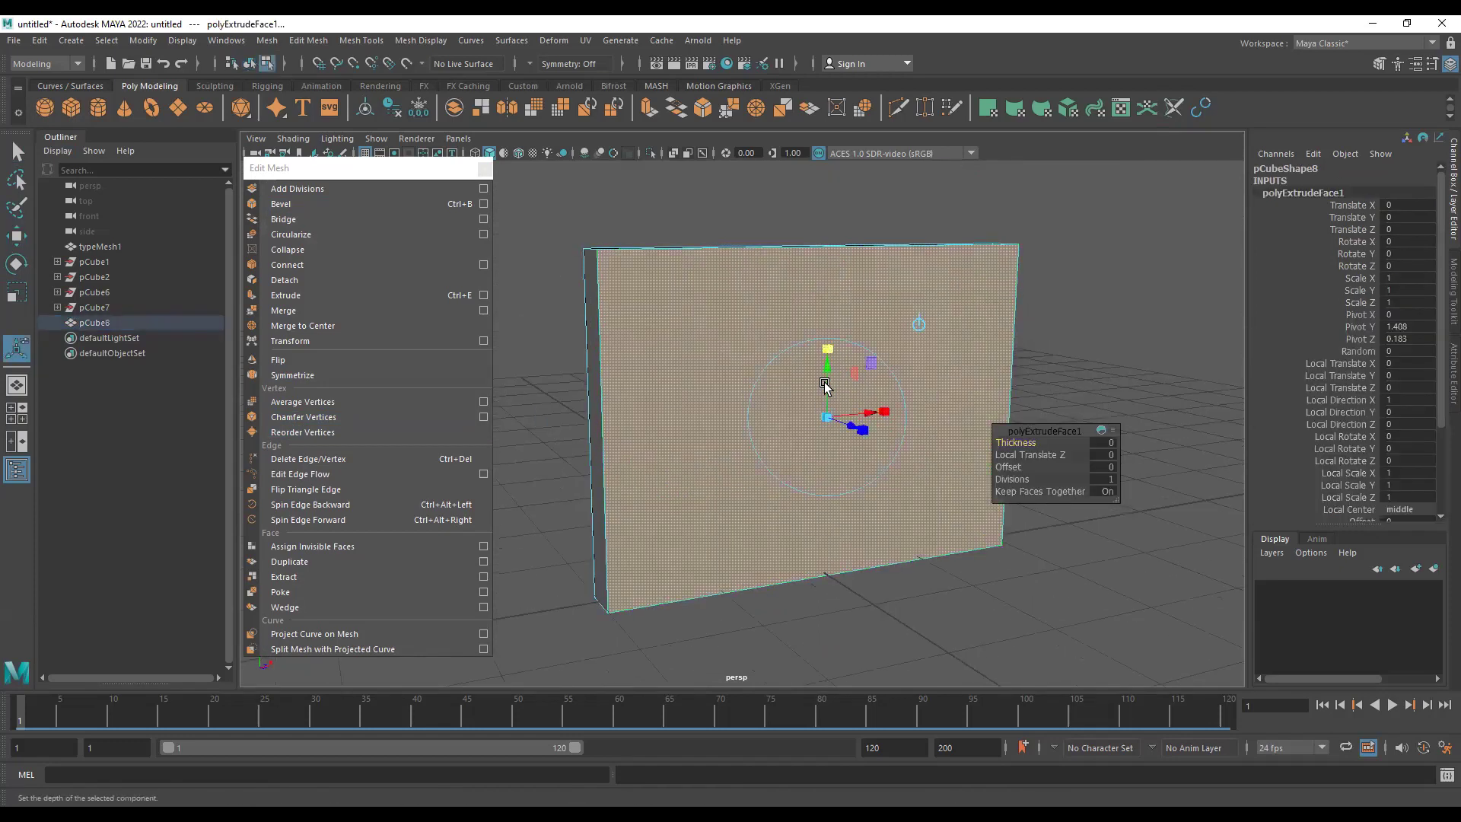
left_click_drag(830, 415, 827, 413)
key("ctrl+e")
left_click_drag(853, 424, 847, 423)
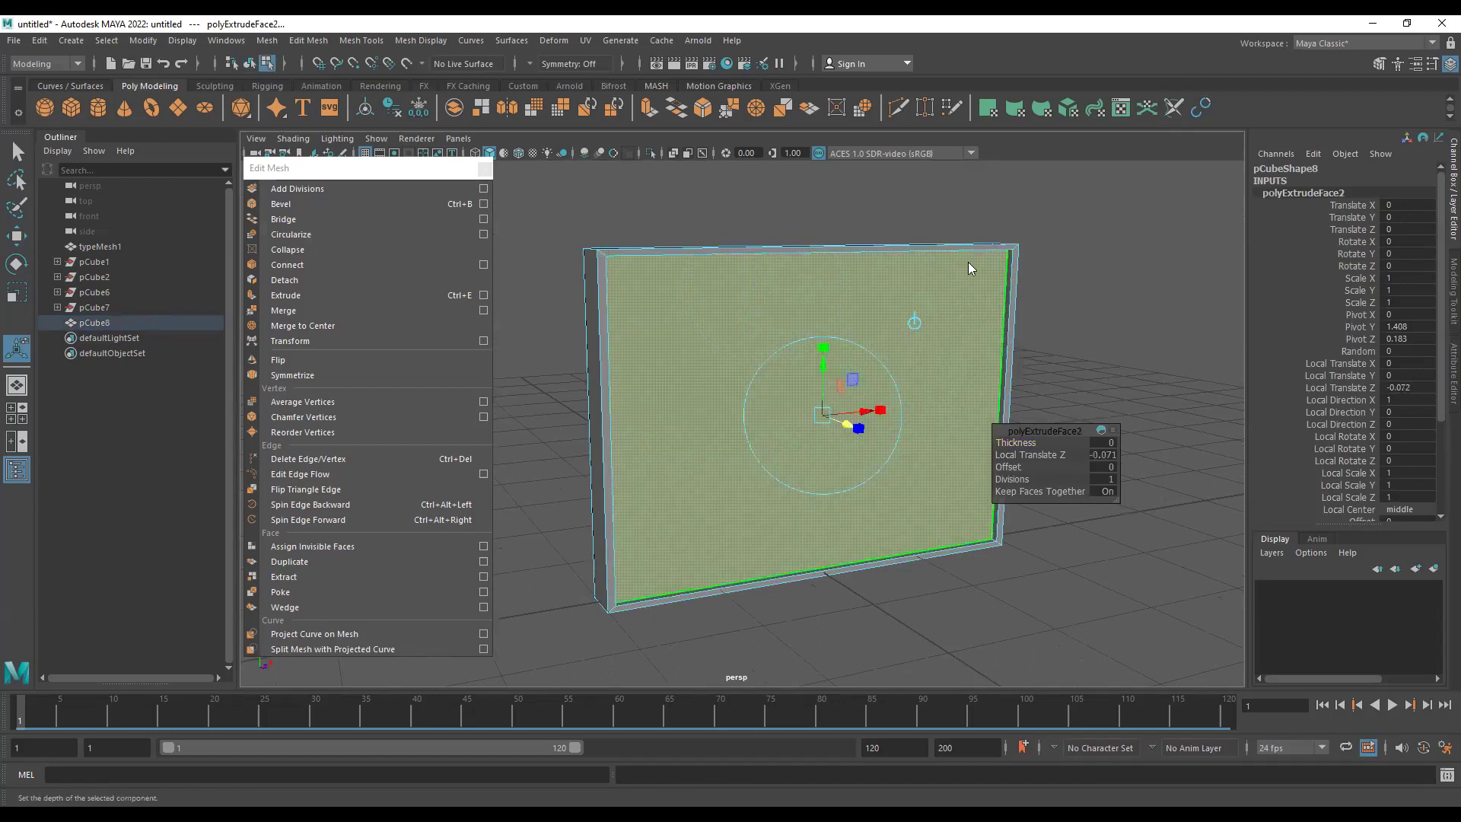
key("q")
key("F8")
left_click_drag(951, 342, 860, 369, "alt")
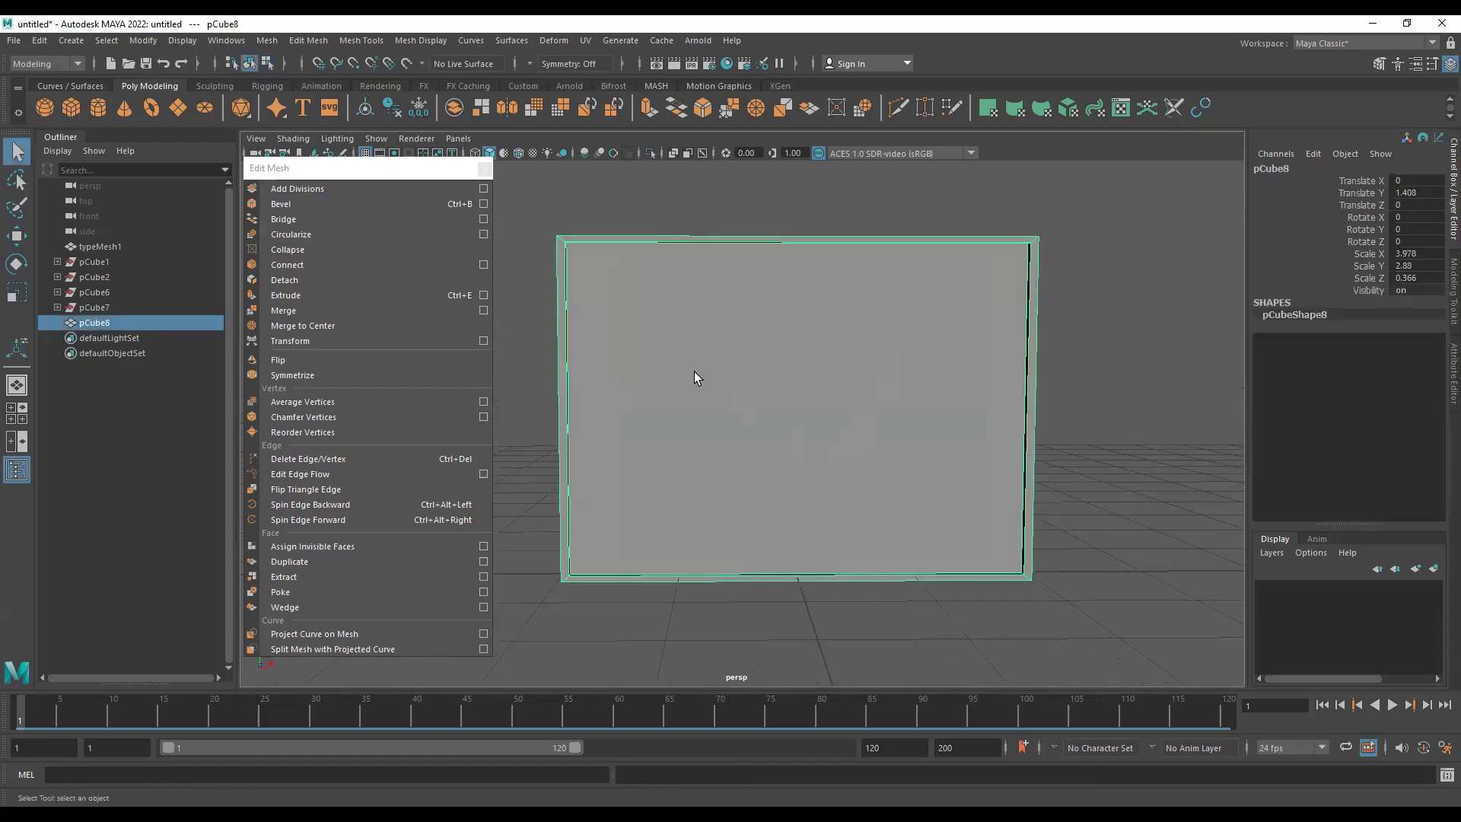
- Select the outer and inner border edges of the panel's front frame and bevel them
middle_click_drag(653, 312, 755, 417, "alt")
scroll(884, 513, "up", 4)
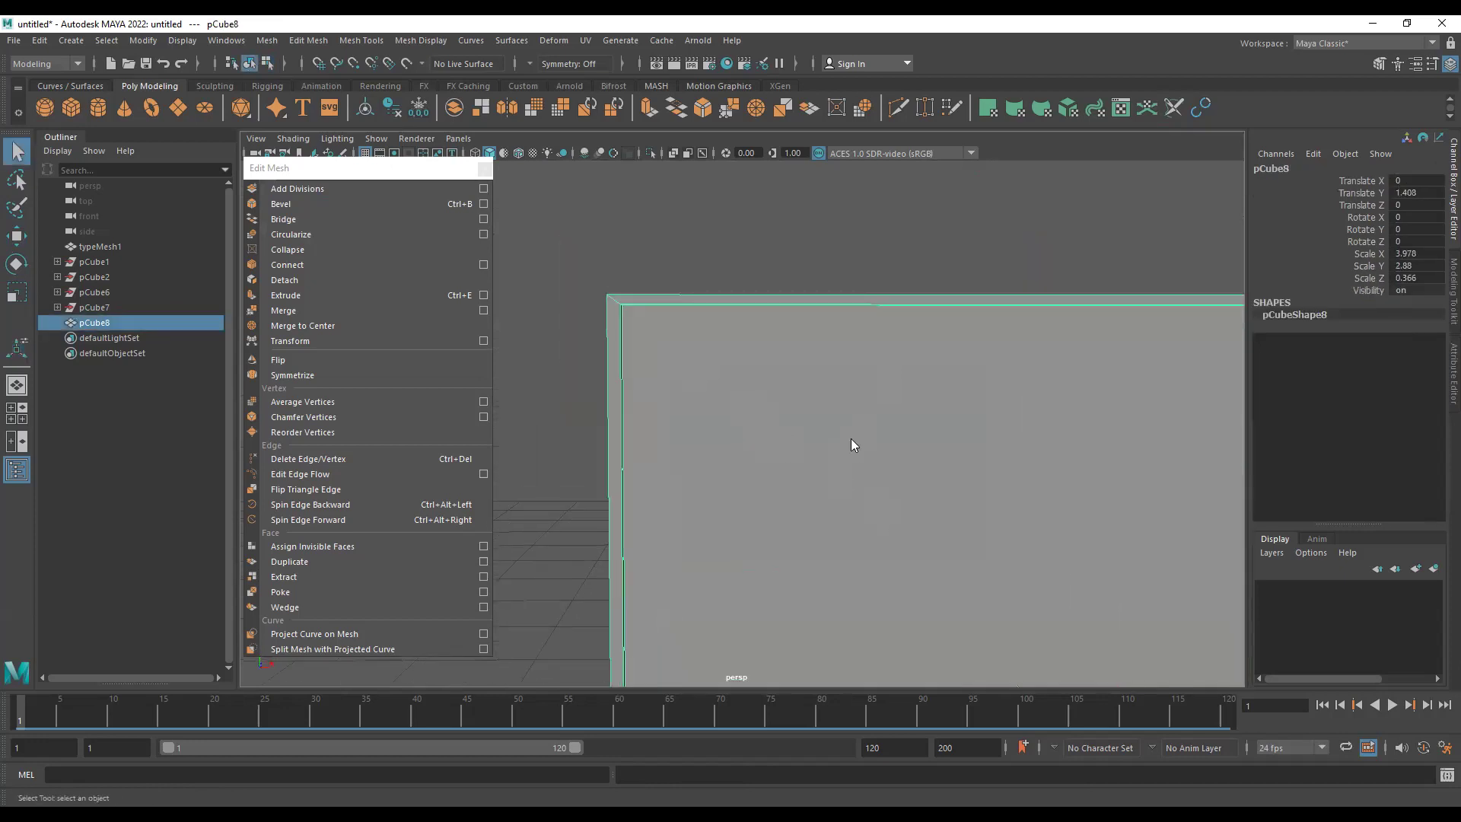
key("F10")
scroll(875, 364, "down", 5)
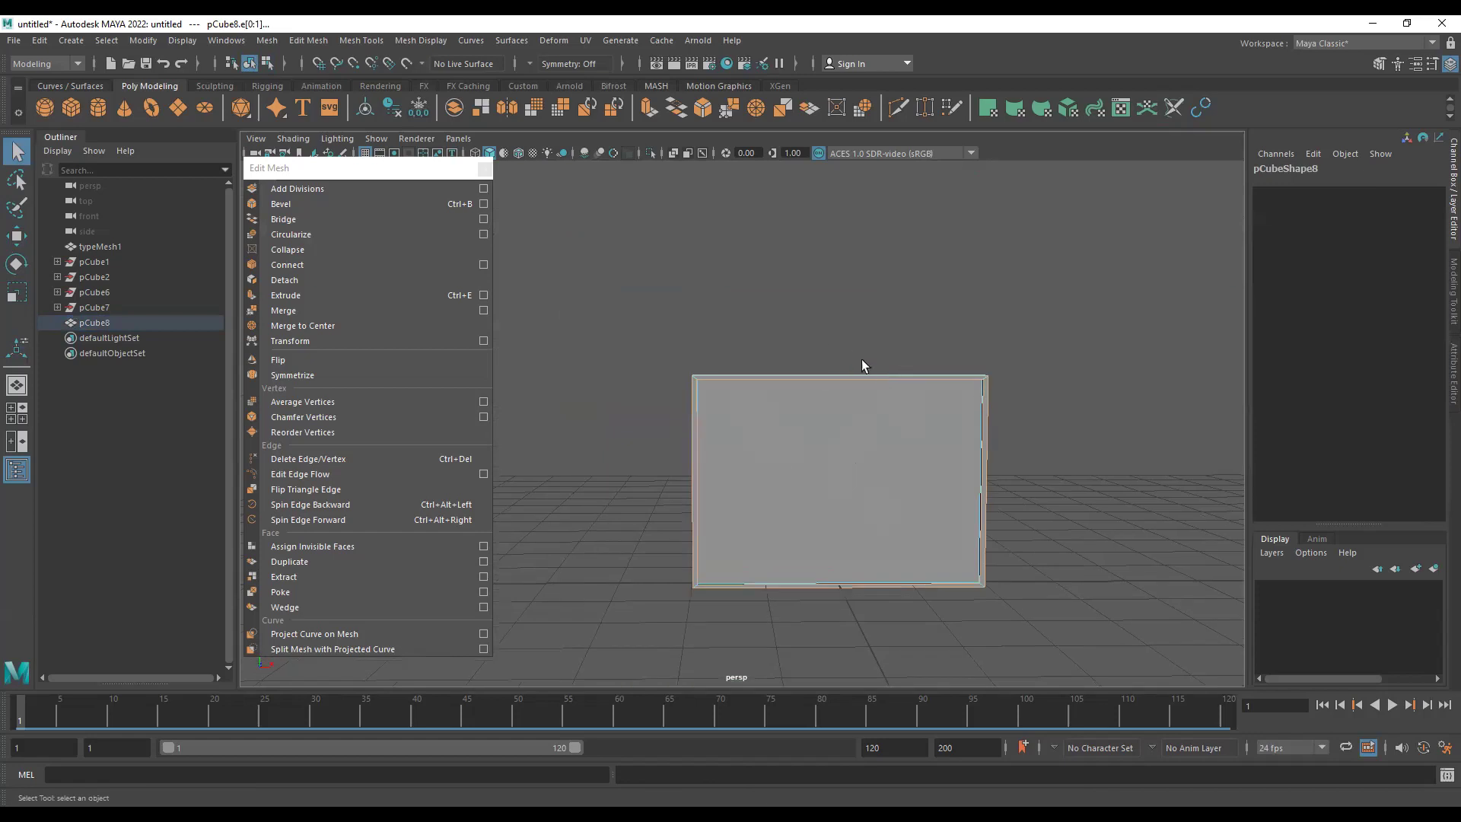
middle_click_drag(984, 556, 860, 404, "alt")
scroll(861, 404, "up", 4)
left_click_drag(944, 405, 795, 404, "alt")
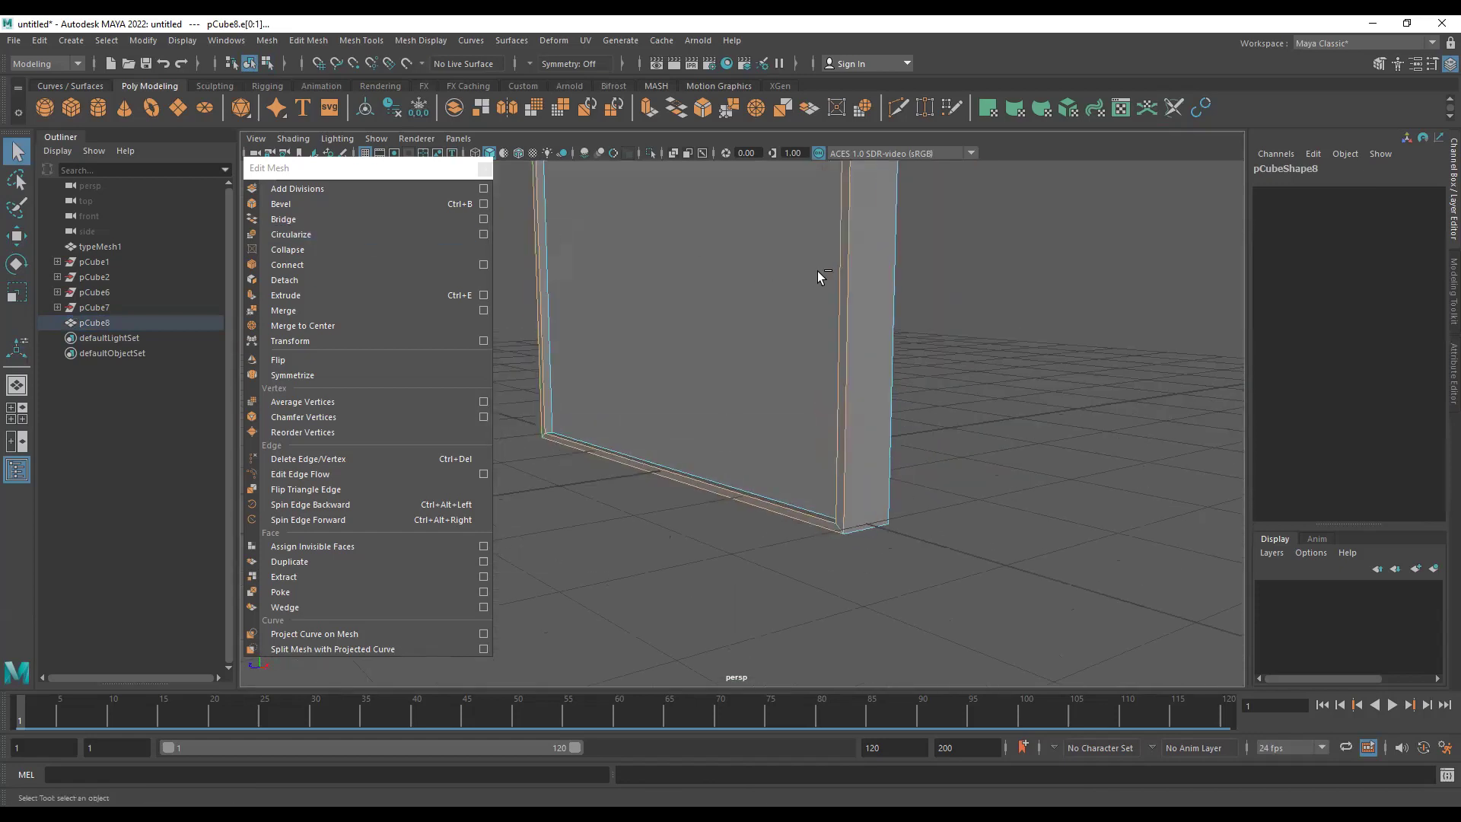
key("ctrl+b")
- Set the frame bevel's Fraction to 0.1 and its Segments to 3
right_click_drag(875, 259, 796, 447, "alt")
middle_click_drag(796, 446, 844, 320, "alt")
right_click_drag(844, 320, 951, 380, "alt")
middle_click_drag(951, 381, 802, 430, "alt")
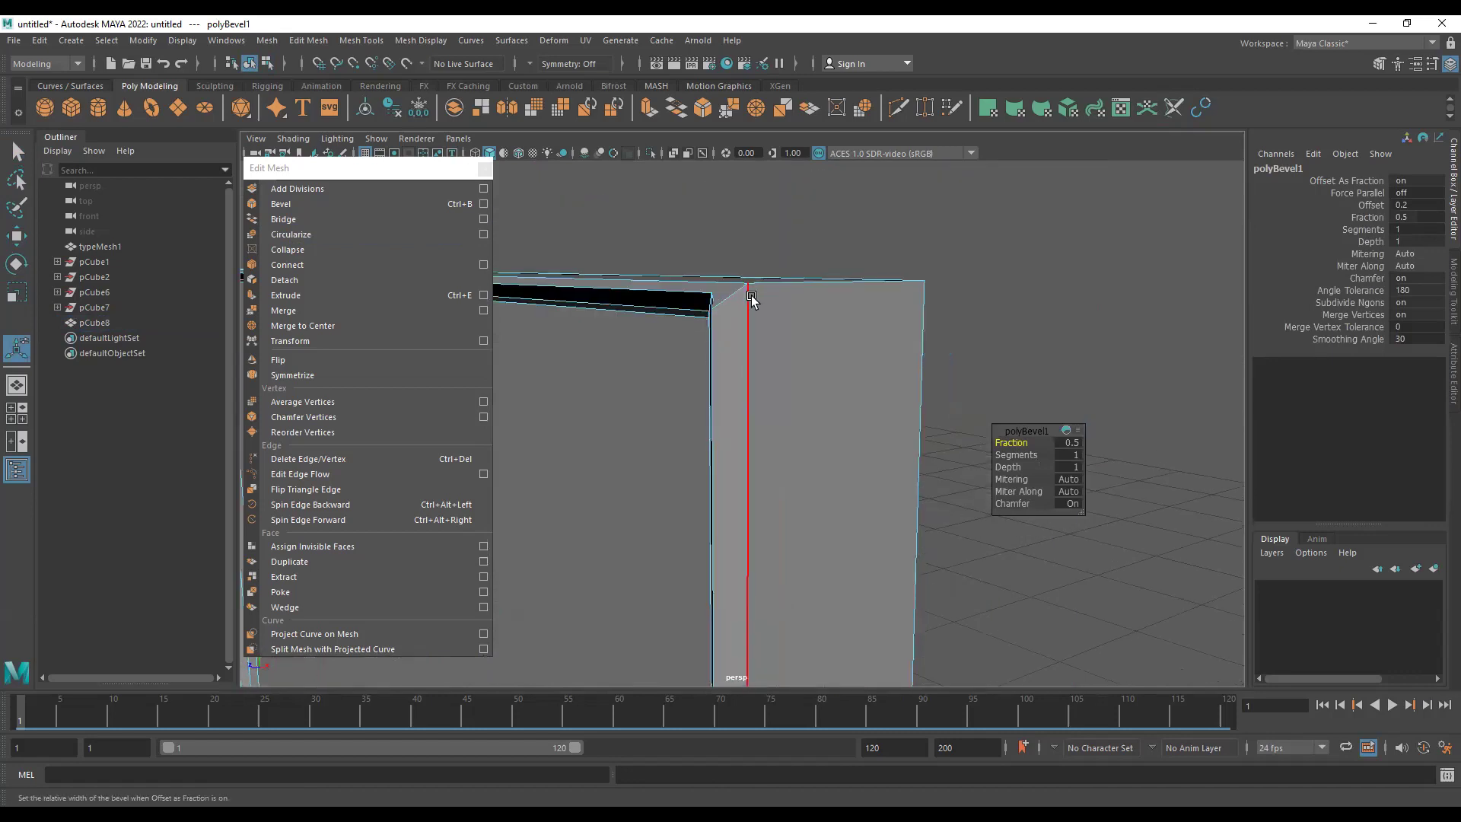
scroll(795, 418, "up", 4)
scroll(786, 454, "down", 5)
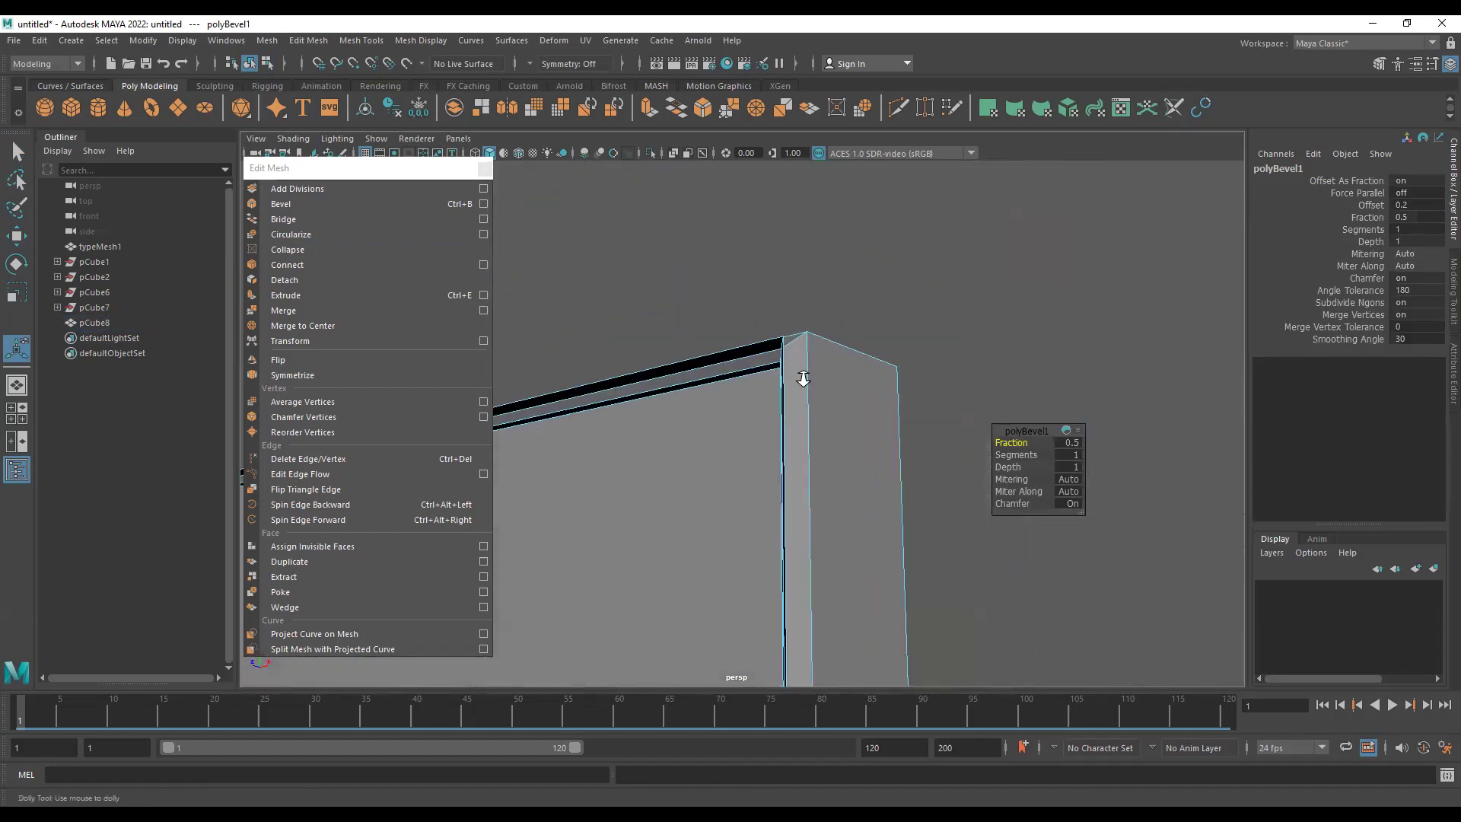
scroll(804, 378, "up", 2)
left_click(1066, 443)
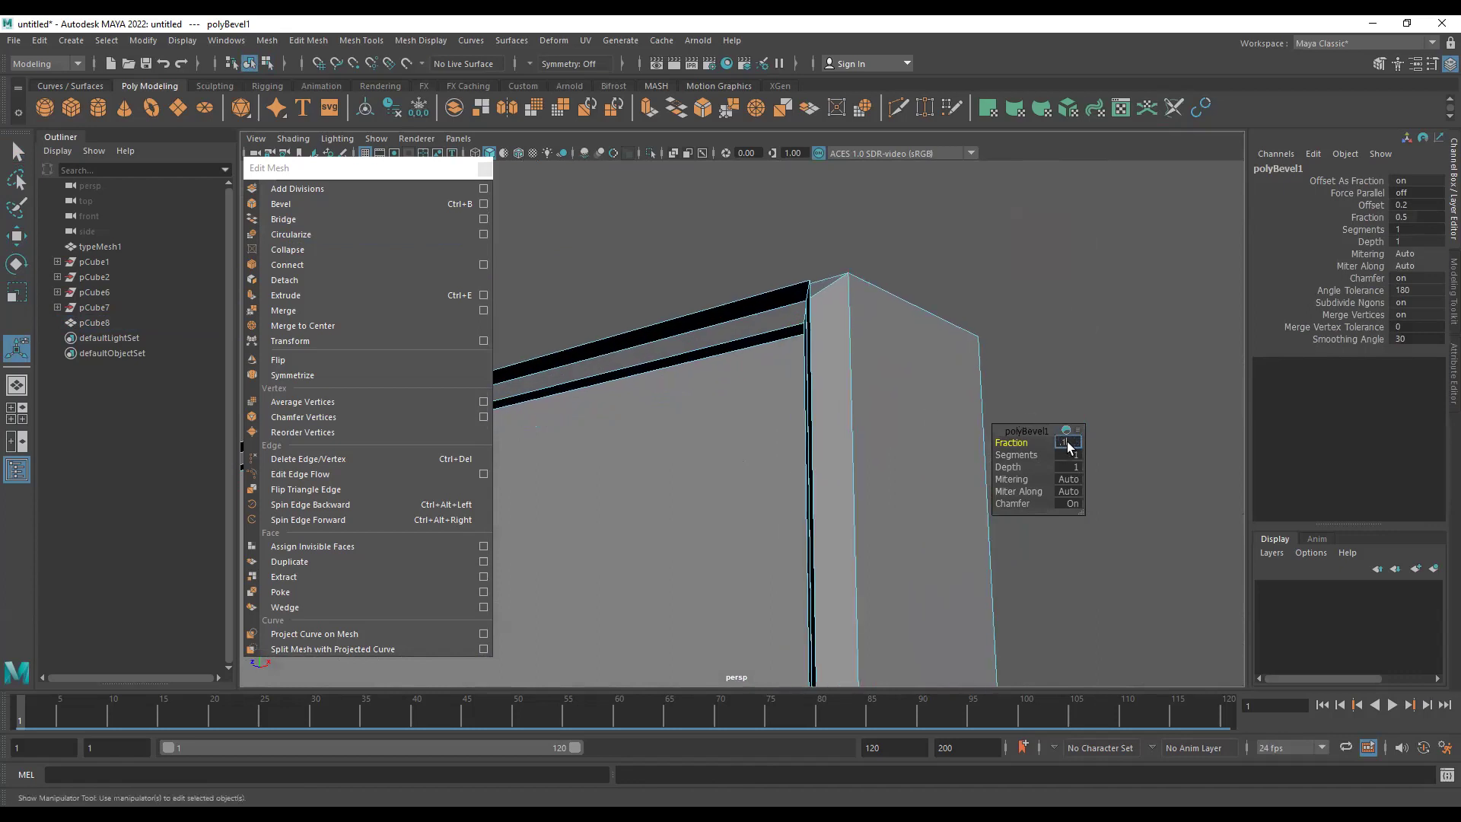
type(".1")
key("Return")
left_click(1016, 454)
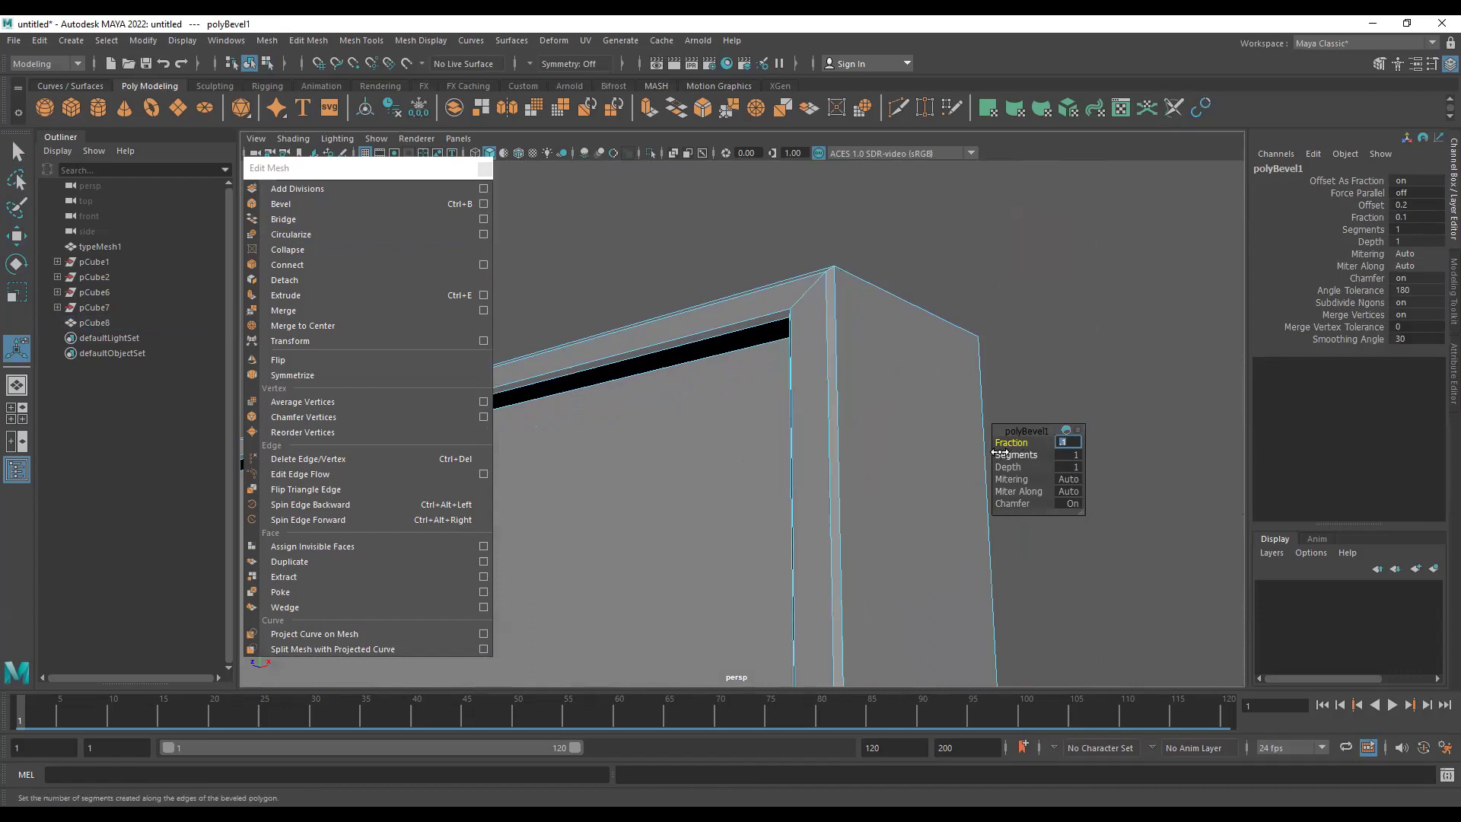
middle_click_drag(1003, 454, 1015, 454)
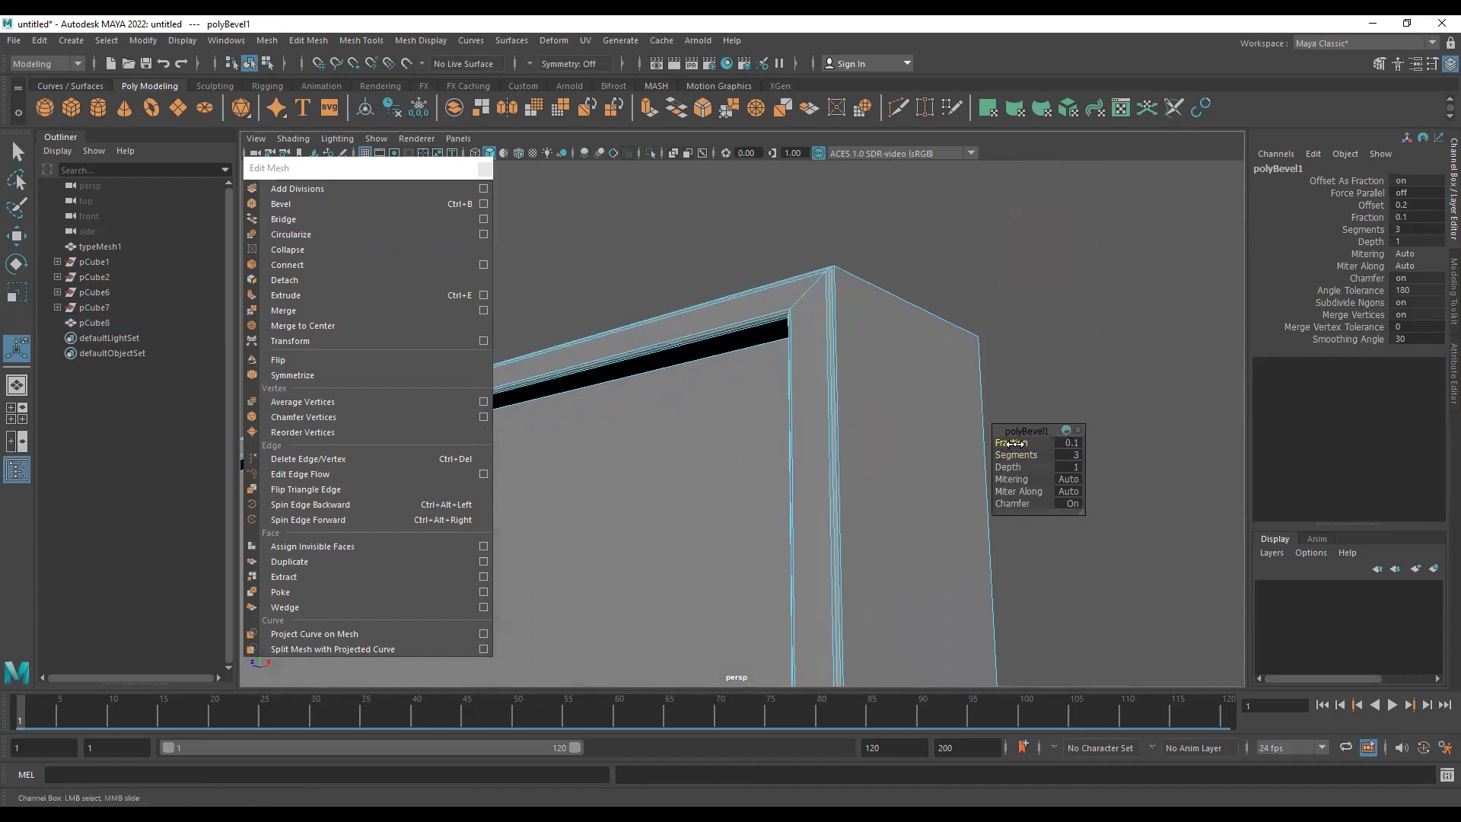
- Try a frame bevel Fraction of about 0.4, then set it to 0.2
middle_click_drag(1012, 443, 1050, 444)
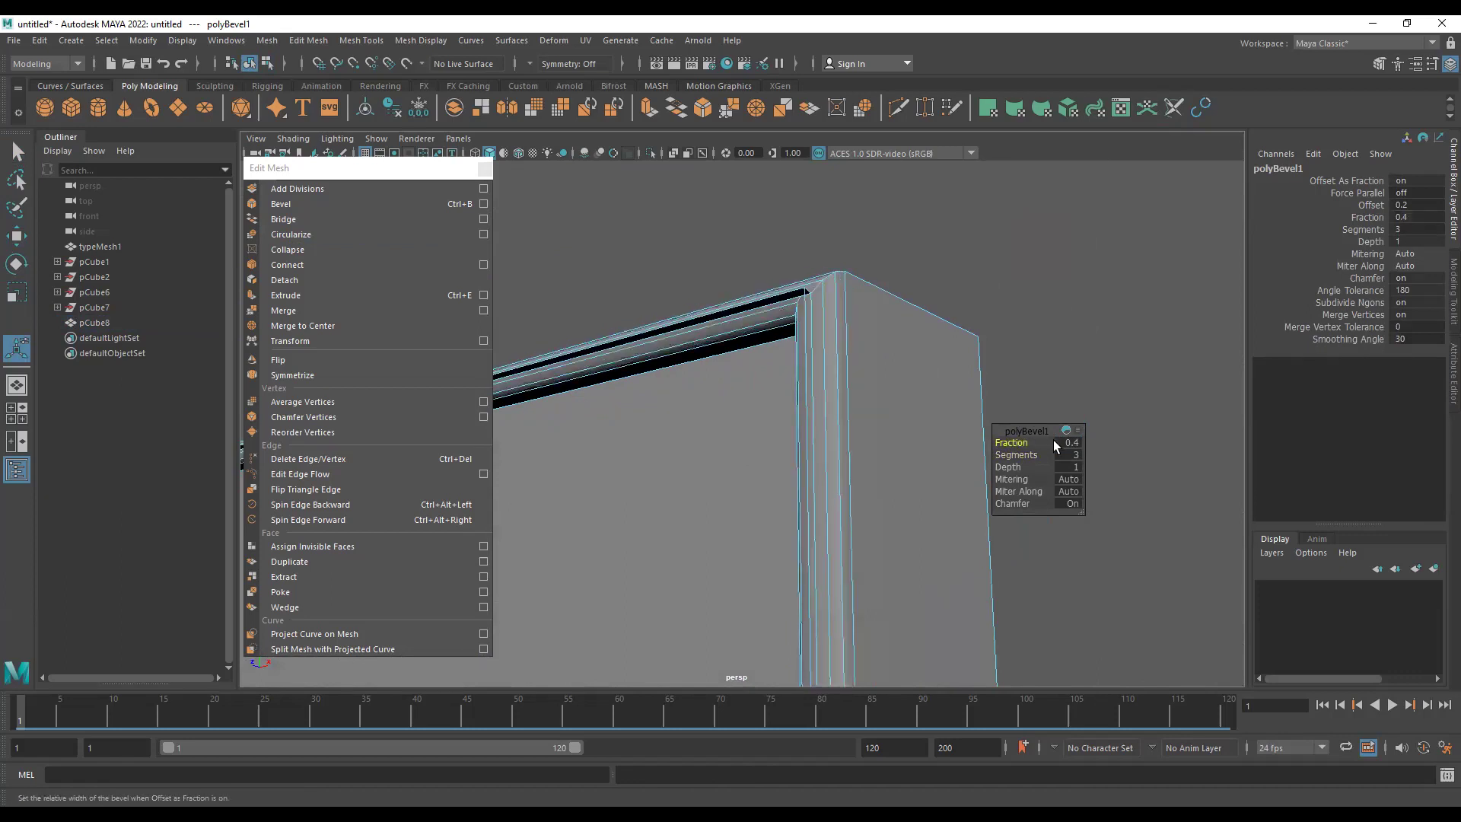
type("0.2")
key("Return")
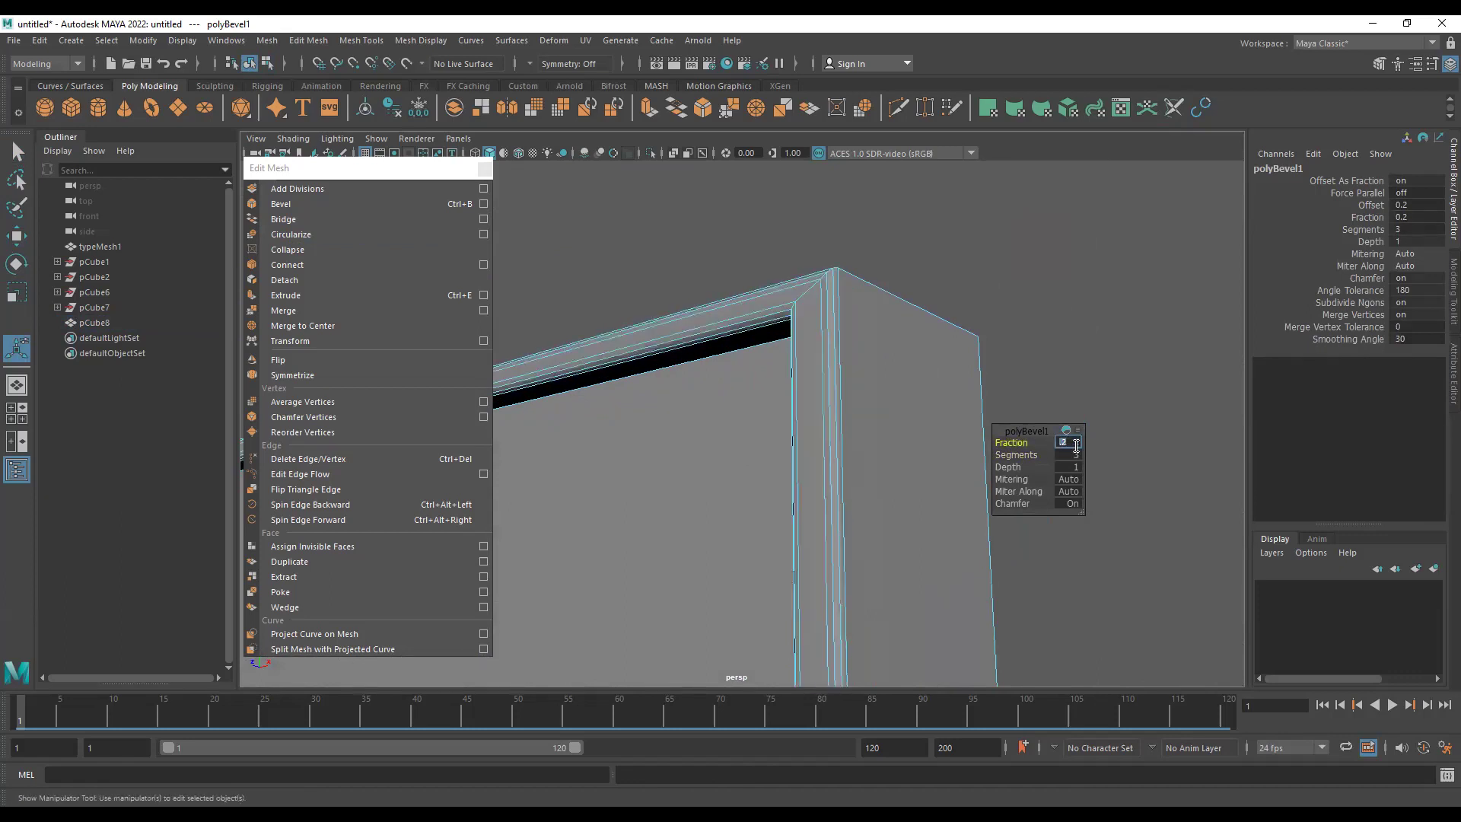
- Leave the bevel settings and examine the panel's beveled frame edges from several angles in object mode
left_click_drag(1029, 449, 913, 207, "alt")
key("q")
left_click_drag(1029, 449, 790, 413, "alt")
scroll(630, 284, "up", 3)
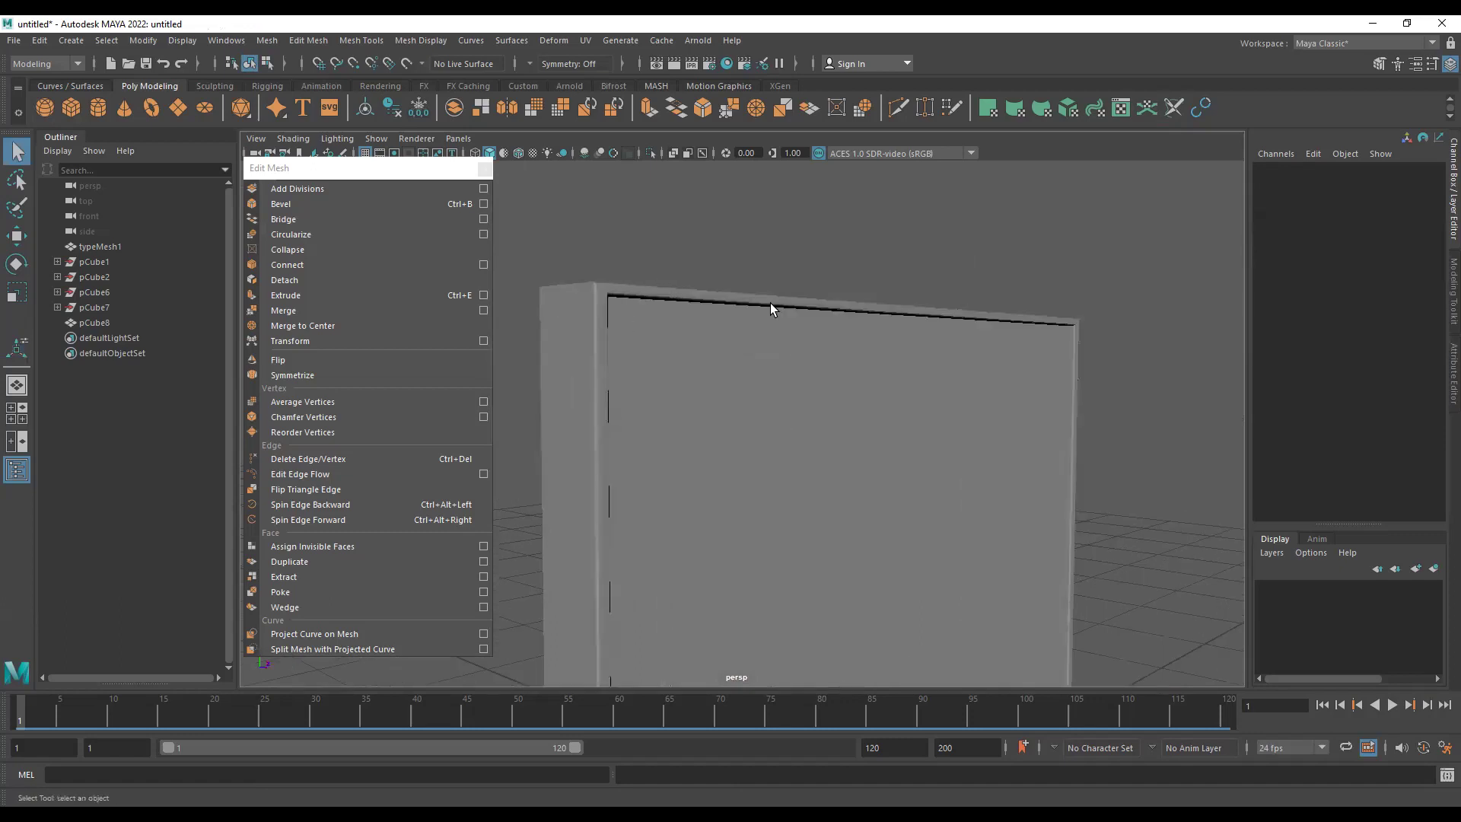
scroll(675, 411, "down", 5)
left_click_drag(675, 411, 721, 421, "alt")
left_click(780, 399)
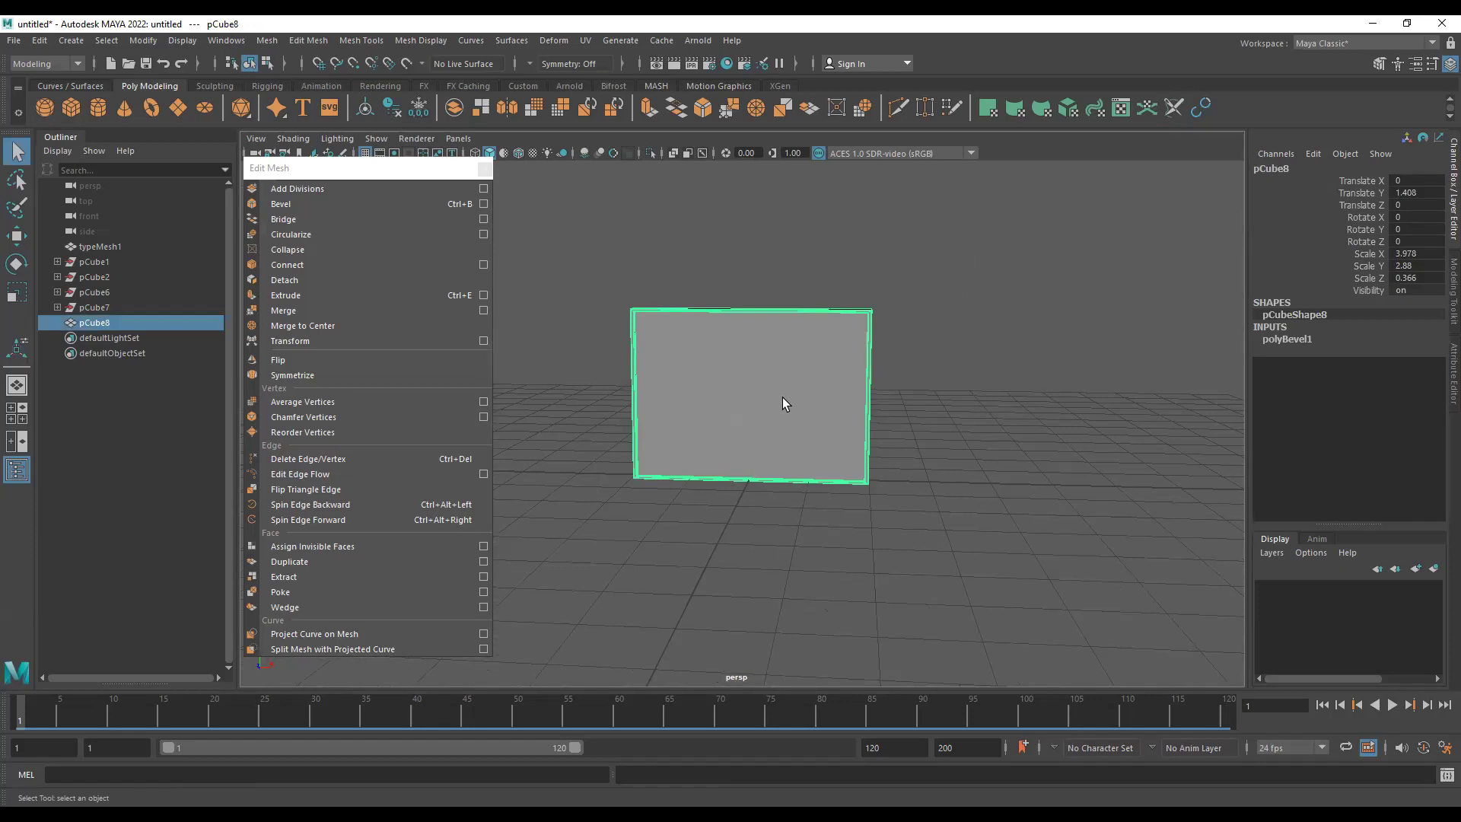
- Create another polygon cube and move it beside the panel to about X 4.8
left_click(74, 112)
key("w")
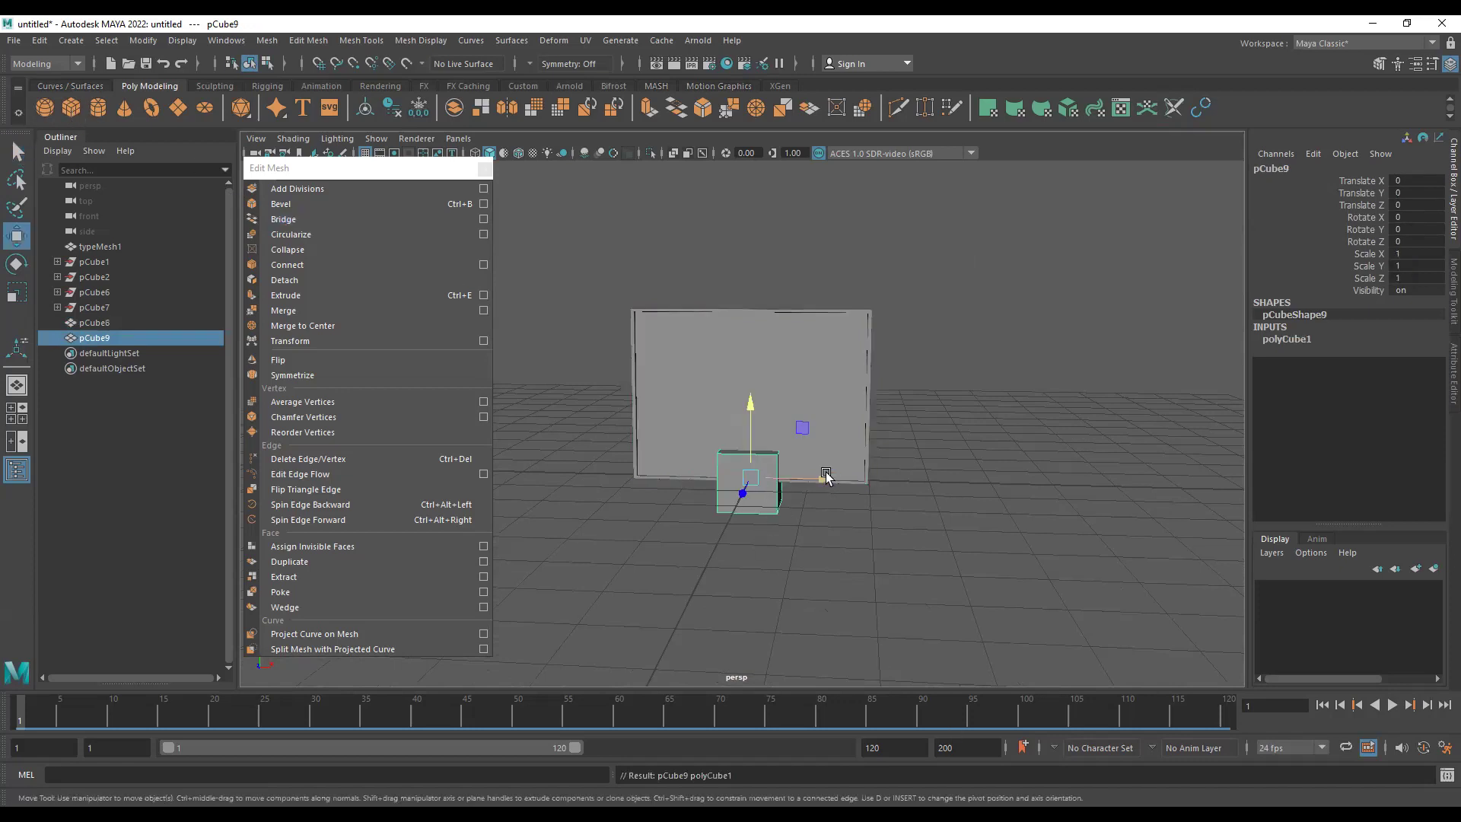
left_click_drag(822, 493, 936, 457)
- Extrude the new cube's top face upward twice to form a column with a separate upper block
scroll(900, 487, "up", 5)
key("F11")
left_click(936, 456)
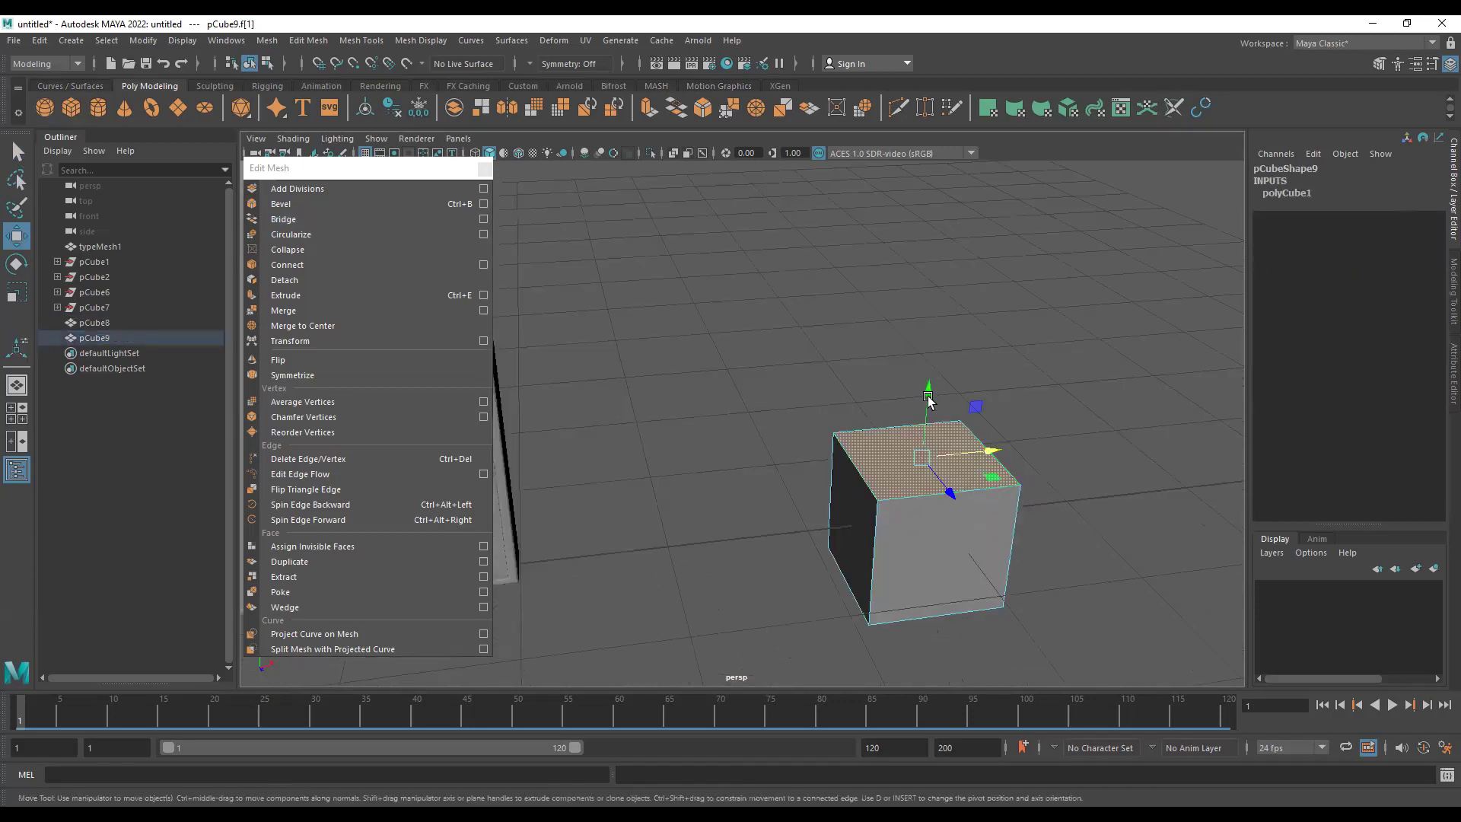
key("ctrl+e")
middle_click_drag(937, 411, 894, 632, "alt")
key("ctrl+e")
left_click_drag(908, 360, 935, 240)
- Select the two opposite side faces of the column's upper block and extrude both outward
left_click(831, 350)
left_click_drag(1190, 316, 646, 414, "alt")
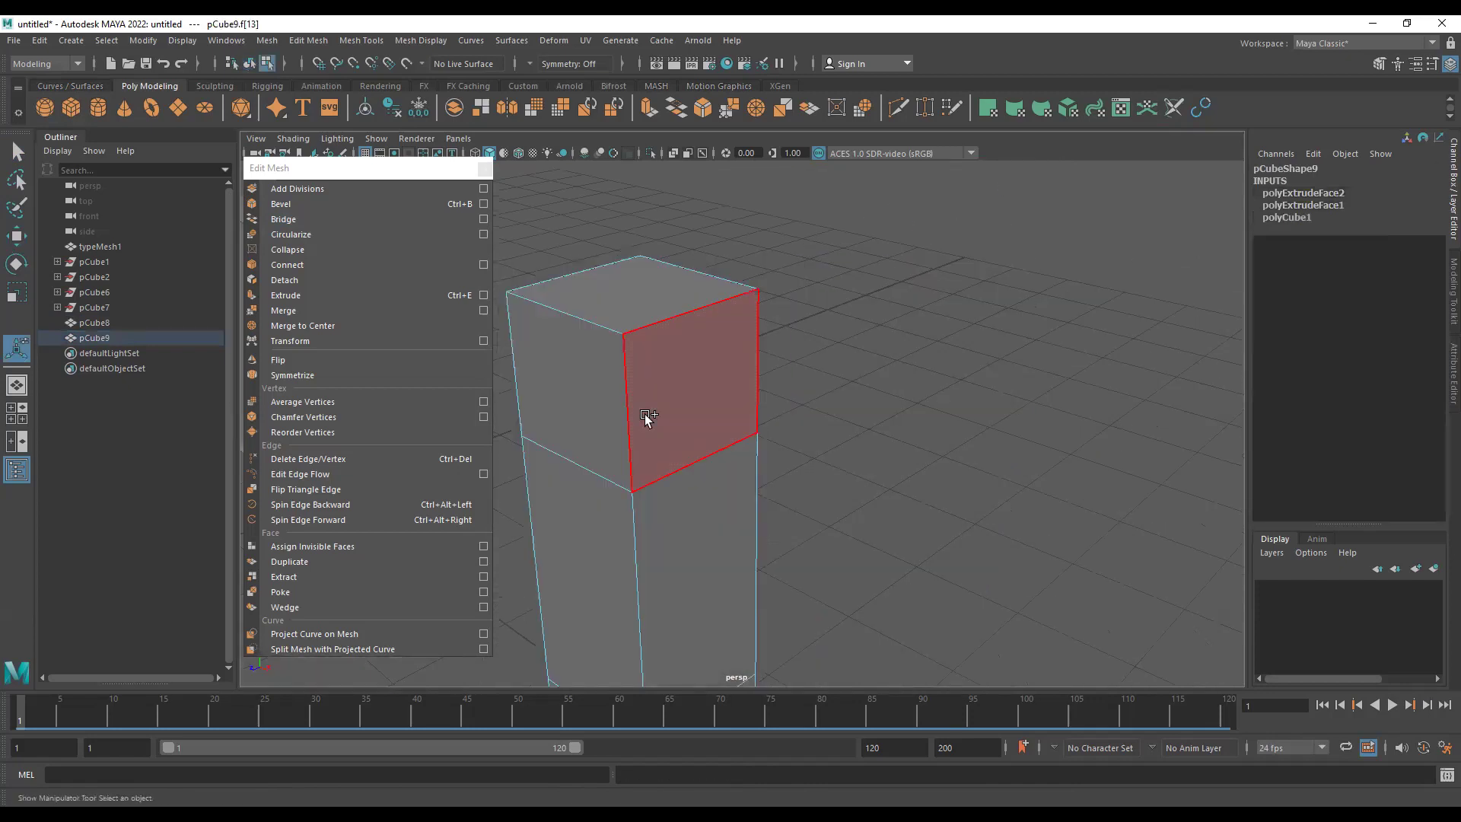
left_click(742, 423)
key("r")
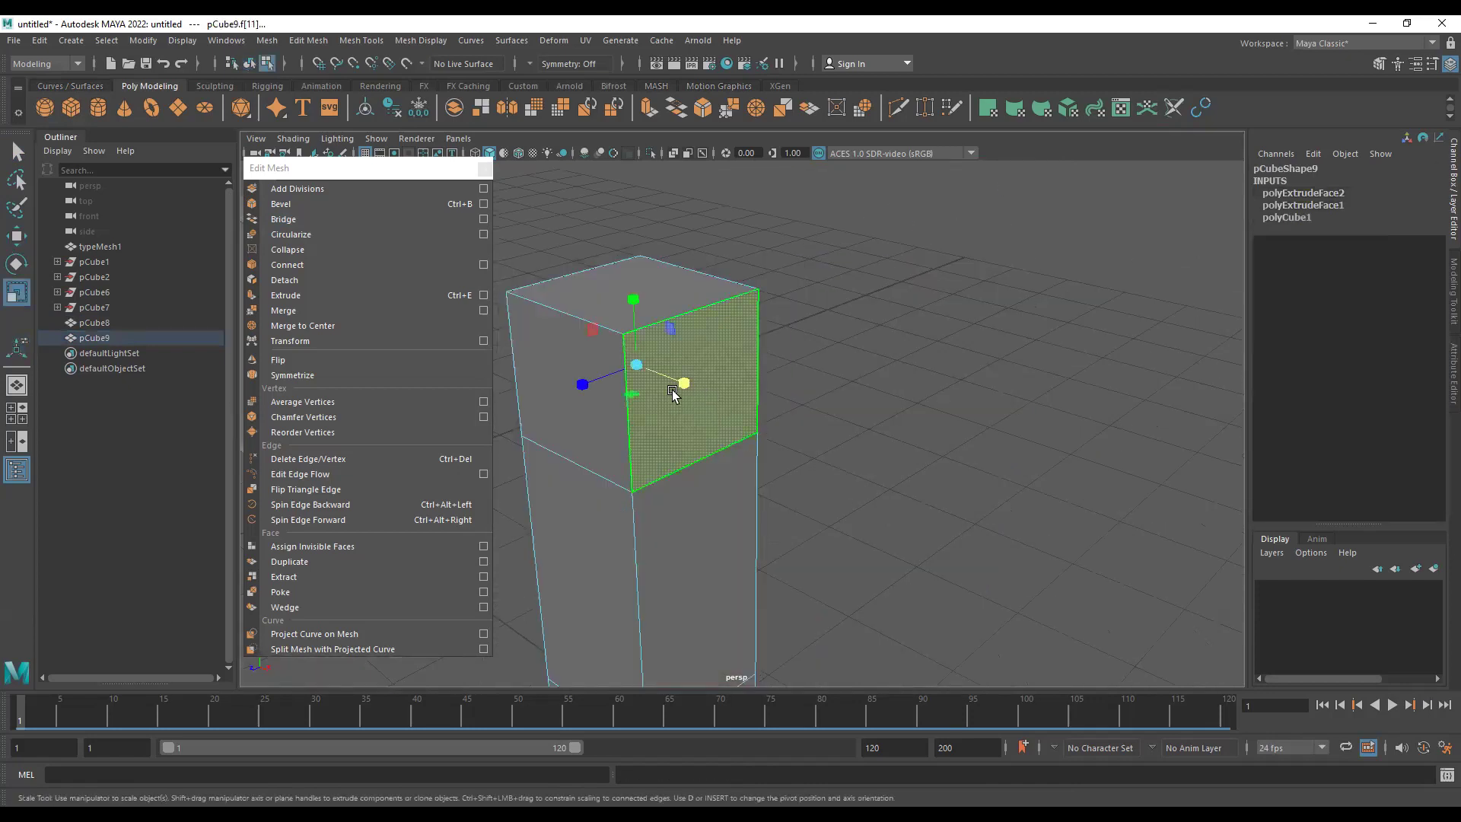
left_click(314, 297)
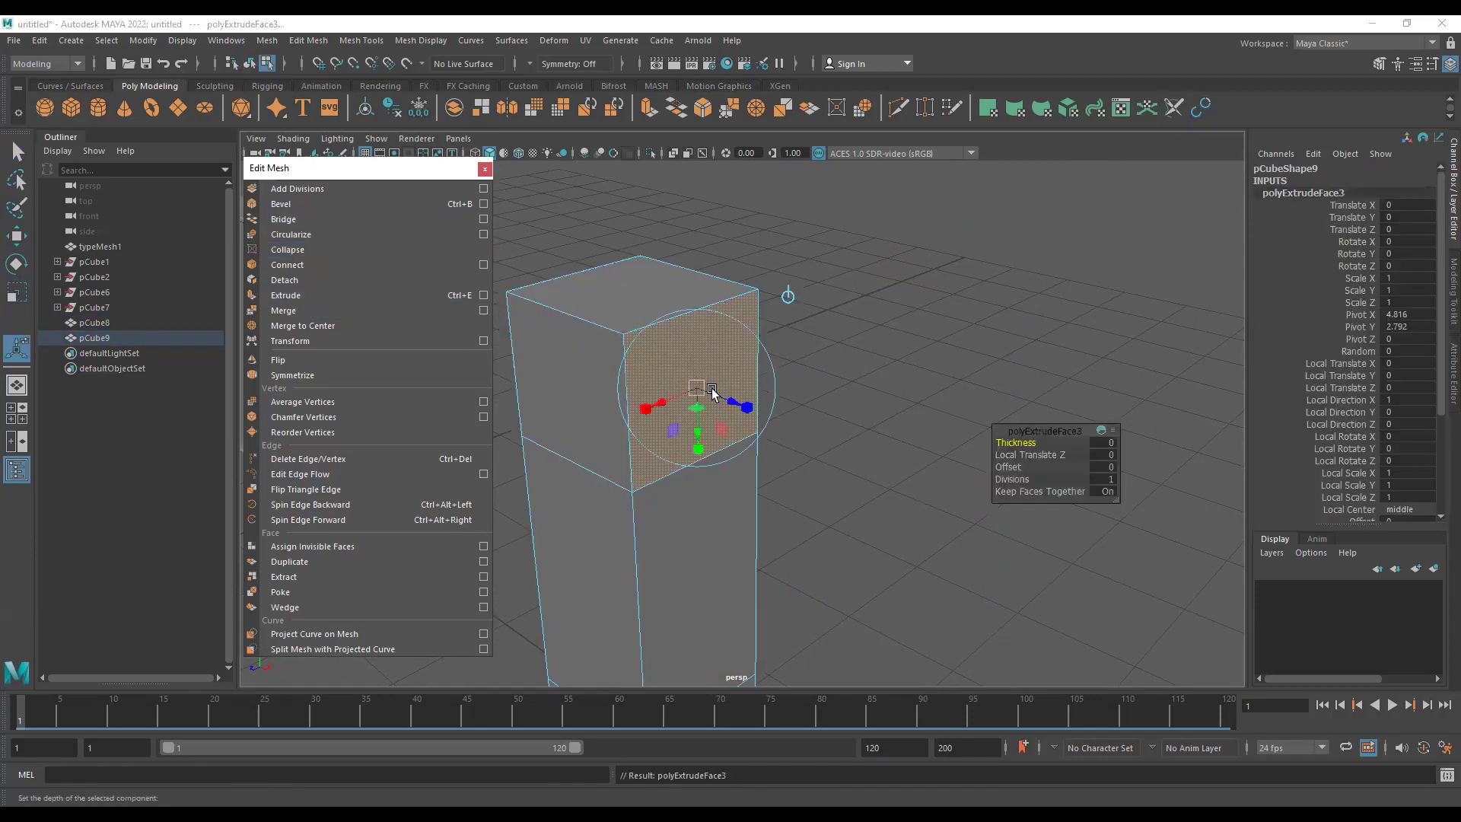
left_click_drag(715, 391, 991, 502)
- Extrude both end faces again with an inset, then extend them outward in two segments, the last about 0.433 long
key("ctrl+e")
left_click(837, 442)
key("ctrl+e")
key("ctrl+e")
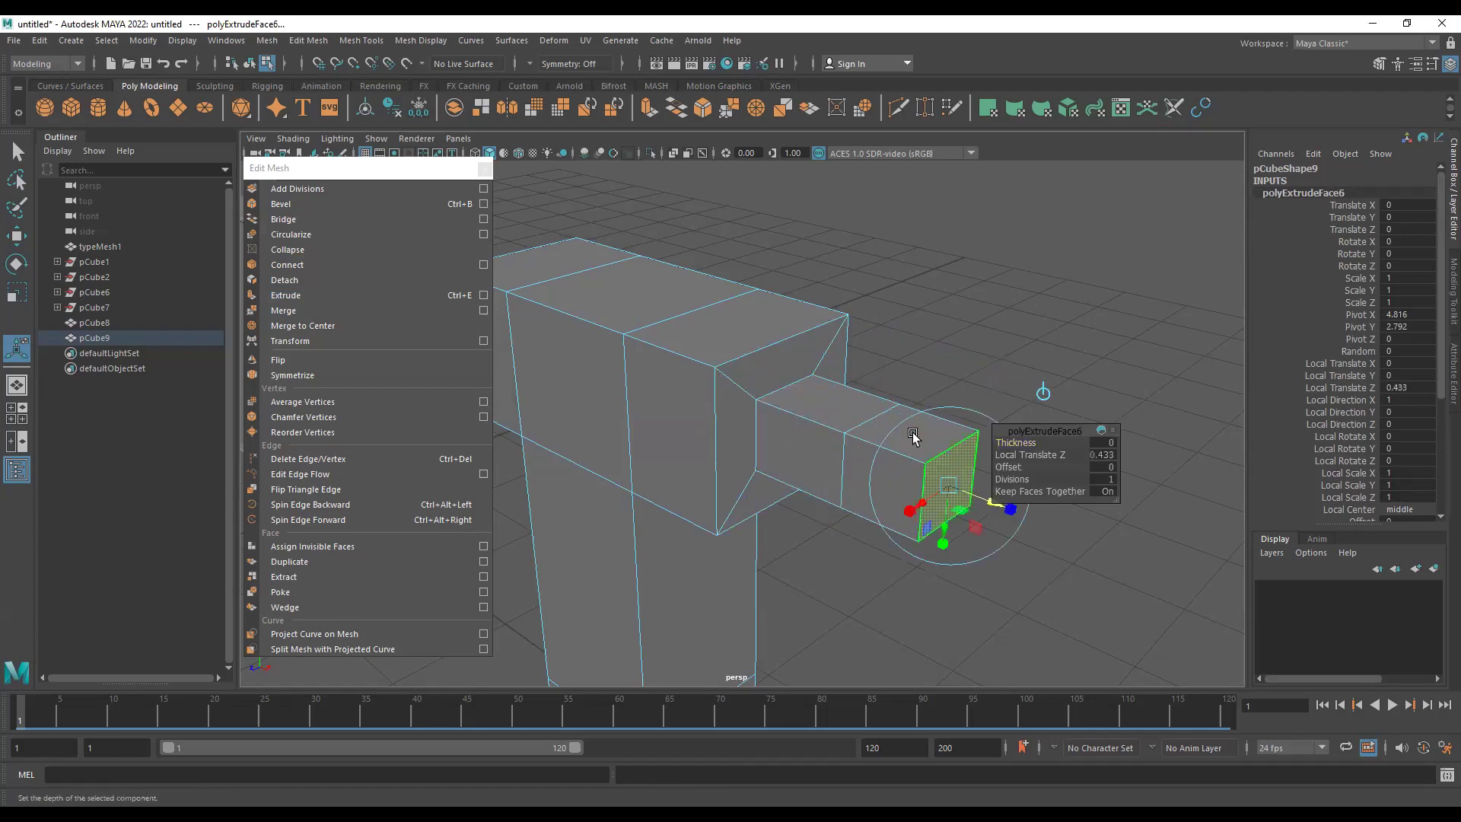
- Extrude the top faces of both arms' end segments upward twice, with a second extrusion of about 1.203
left_click(913, 433)
right_click_drag(941, 354, 769, 404, "alt")
left_click_drag(768, 403, 860, 417, "alt")
left_click(633, 418, "shift")
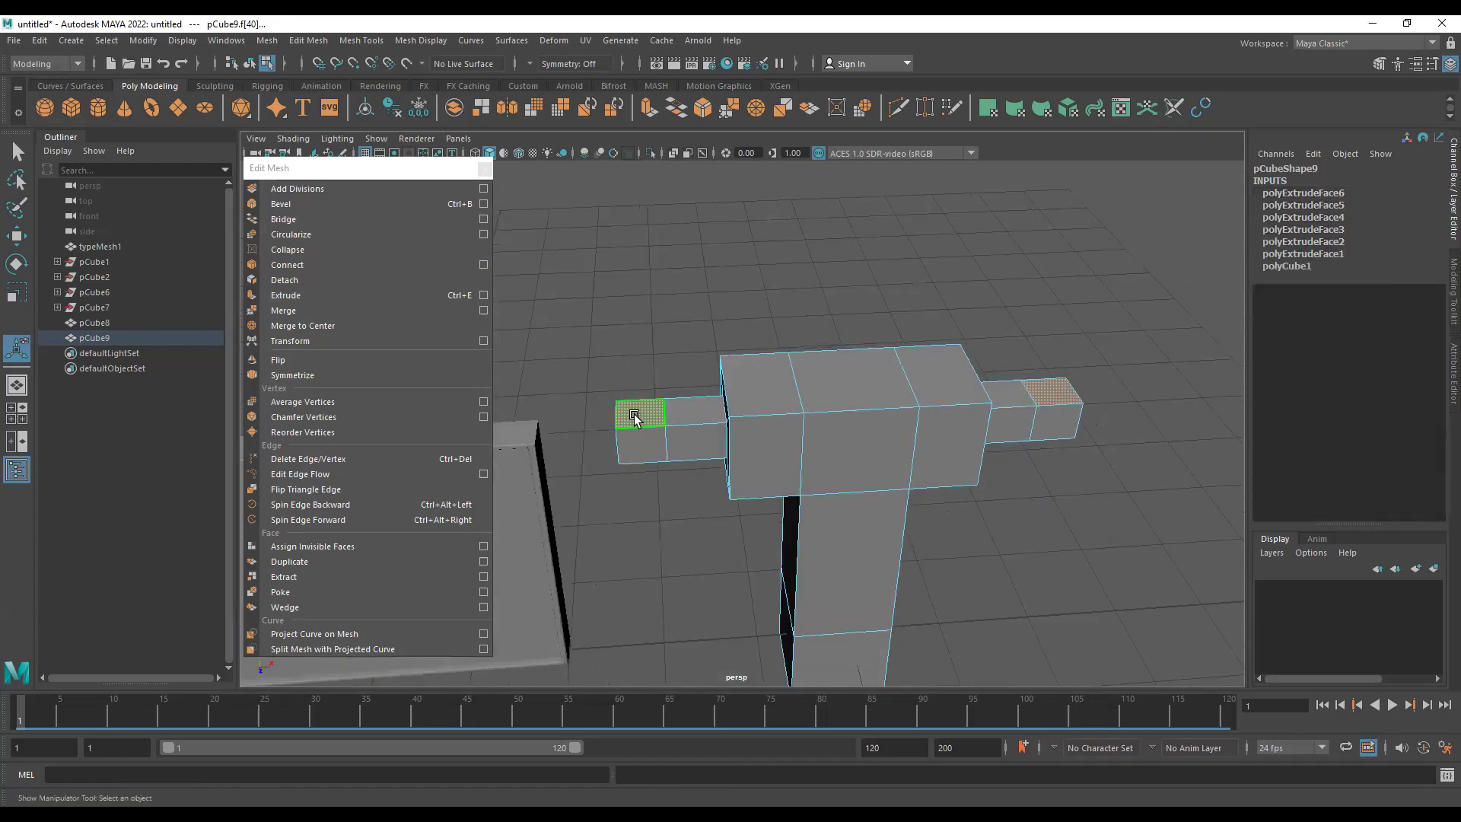
key("ctrl+e")
left_click_drag(1059, 337, 1097, 166)
key("ctrl+e")
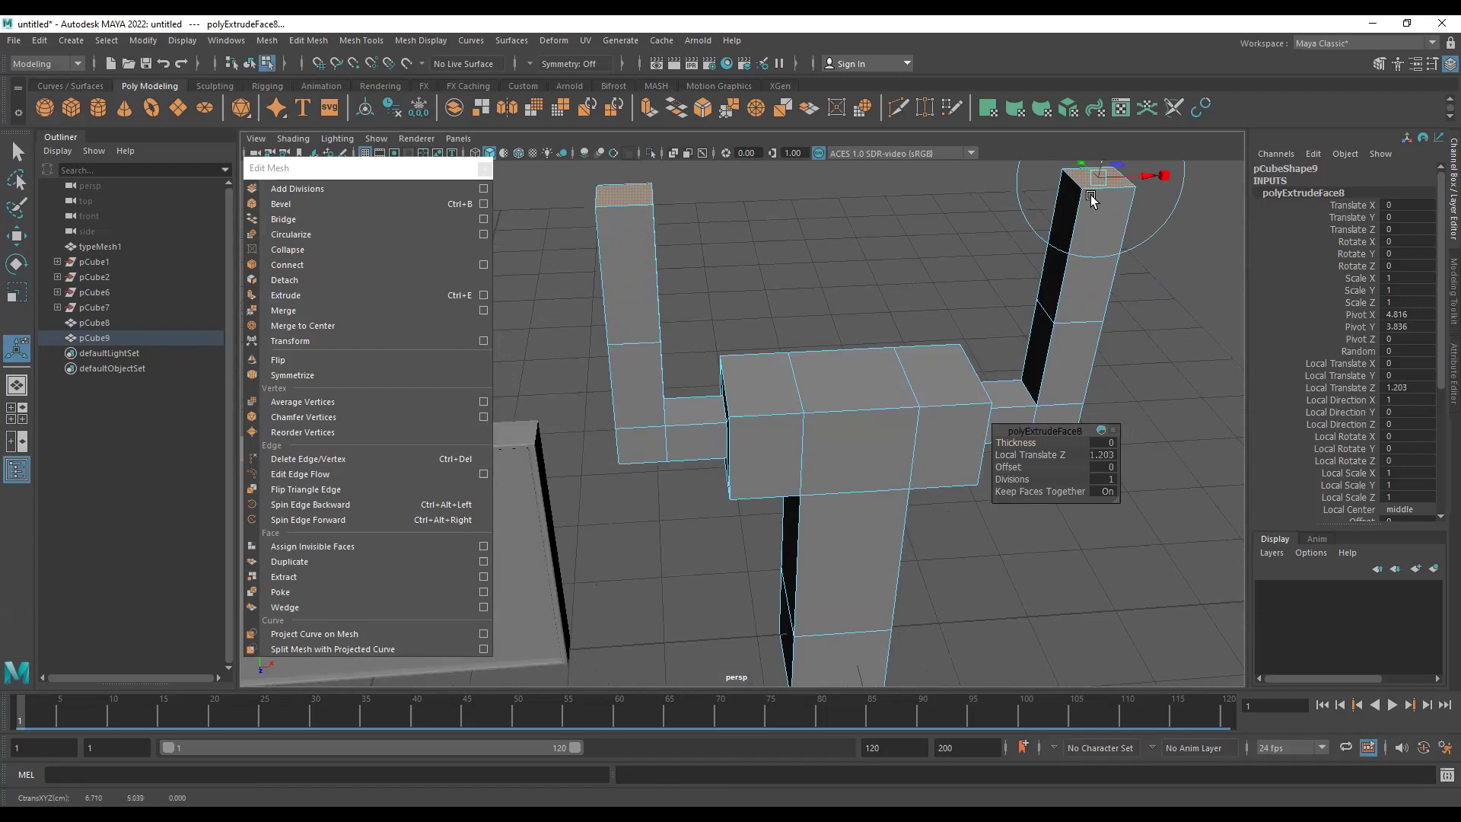
- Delete the facing inner faces of the two arms' top segments and bridge the openings into one crossbar
left_click(1056, 263)
left_click_drag(678, 221, 595, 225, "alt")
left_click(595, 224)
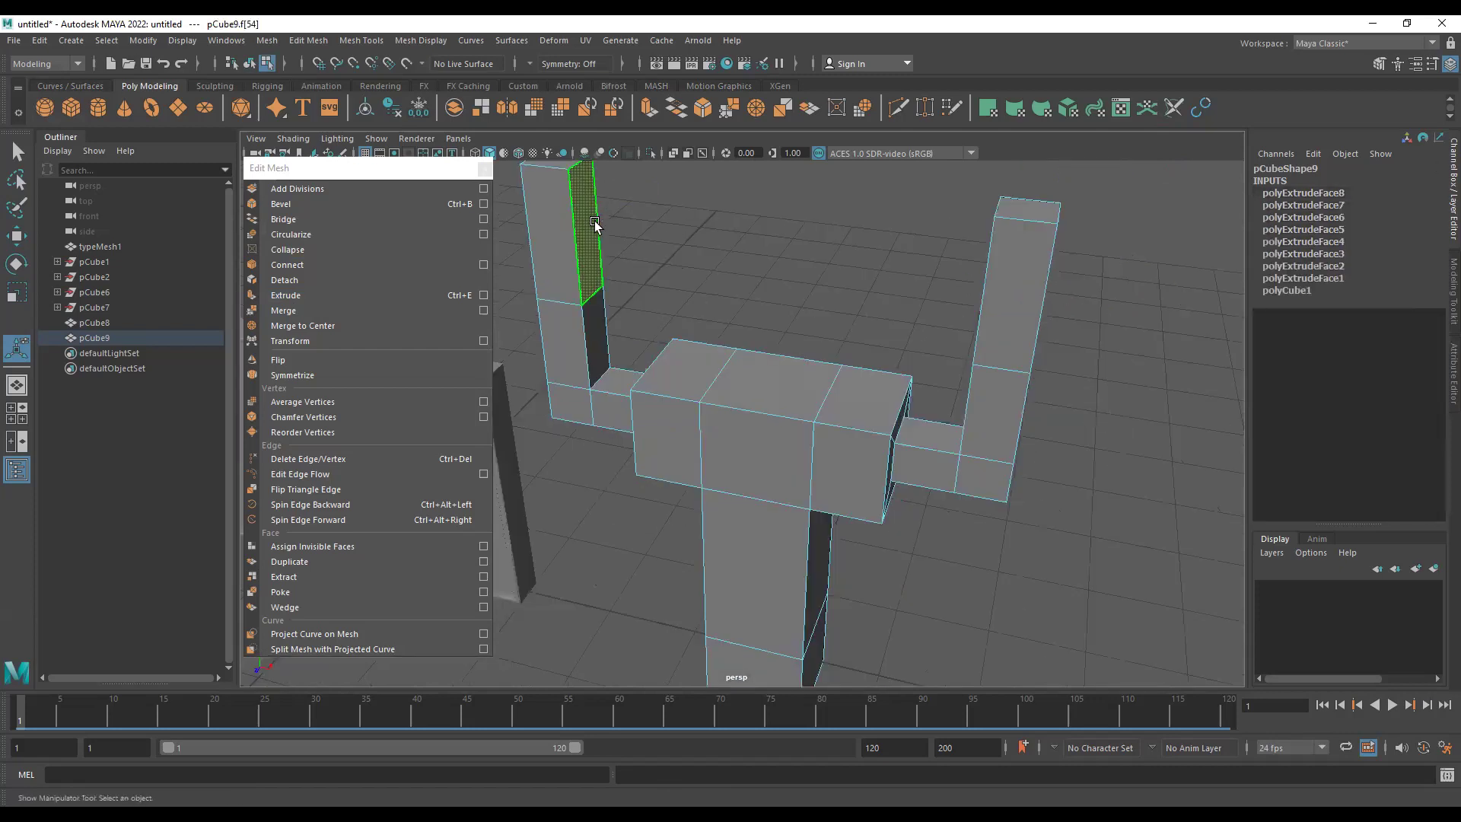
left_click(289, 219)
left_click_drag(770, 301, 864, 261, "alt")
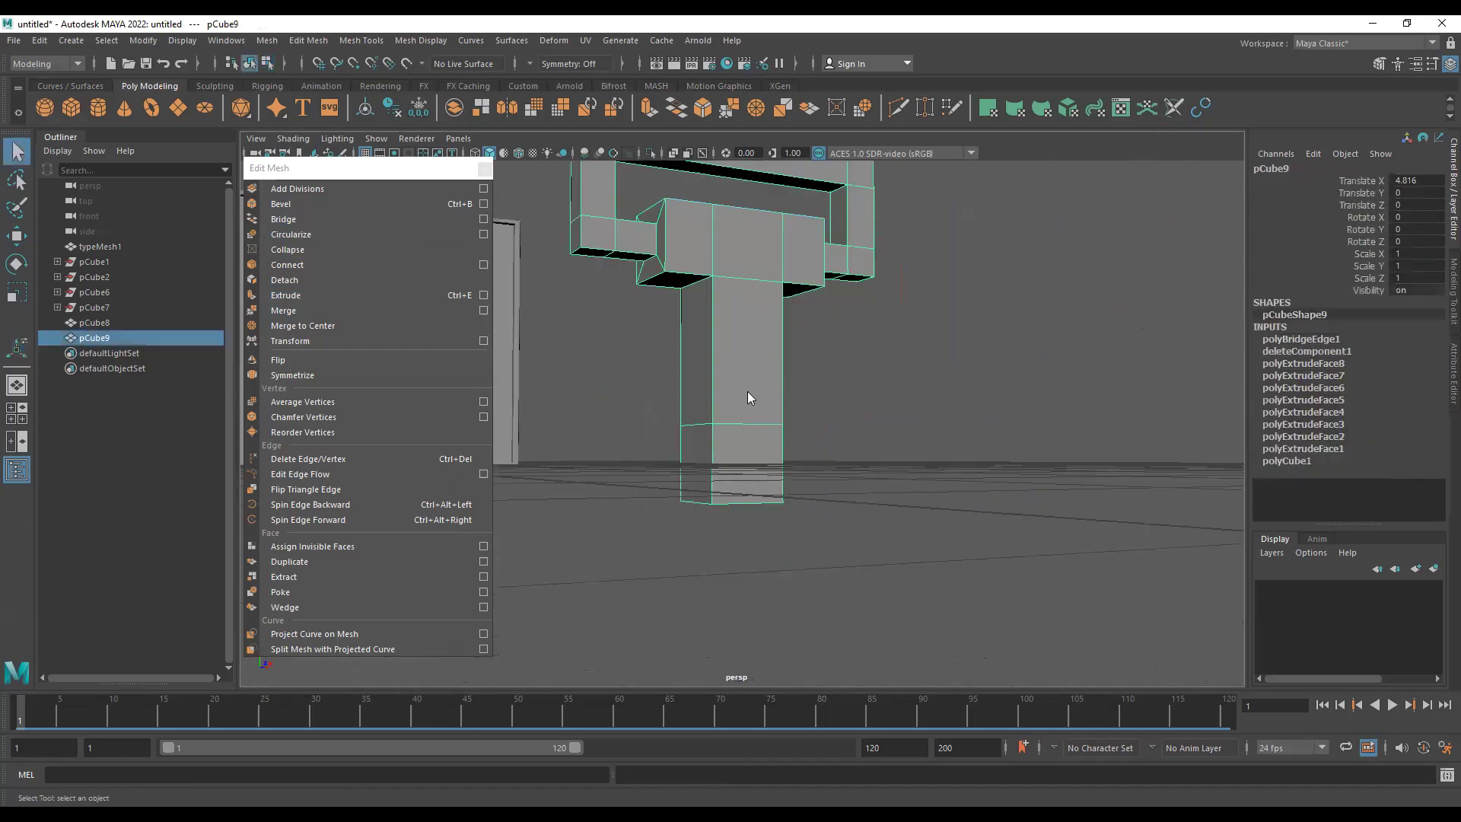
- Move the lower vertices of the column downward to lengthen its shaft
key("F9")
key("w")
left_click_drag(735, 393, 735, 438)
- Extrude the two opposite side faces of the column's base block outward repeatedly with an inset, the last extrusion about 0.568 long
key("F11")
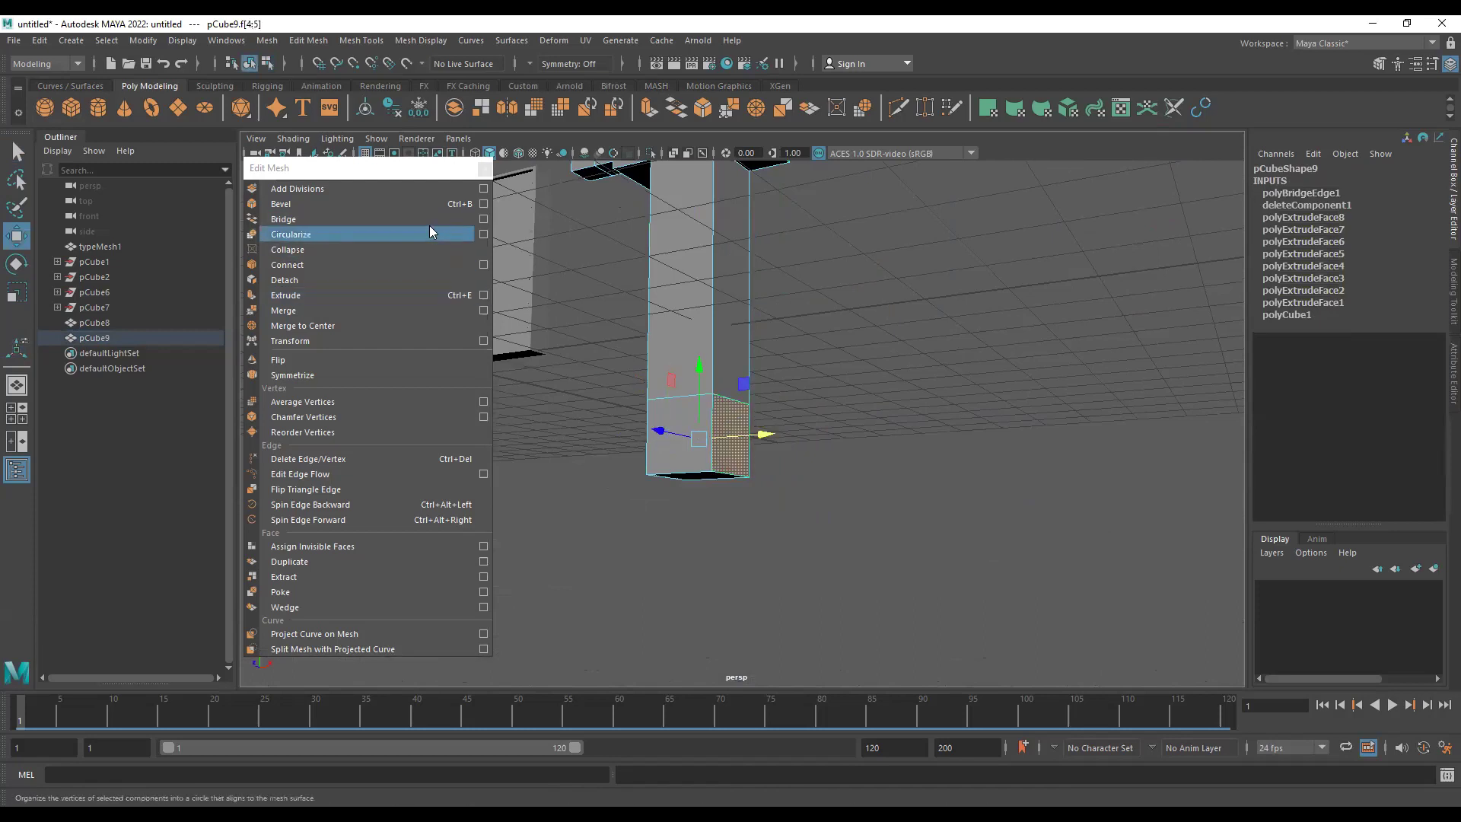
left_click(373, 295)
left_click_drag(777, 435, 917, 426)
key("ctrl+e")
key("ctrl+e")
key("ctrl+e")
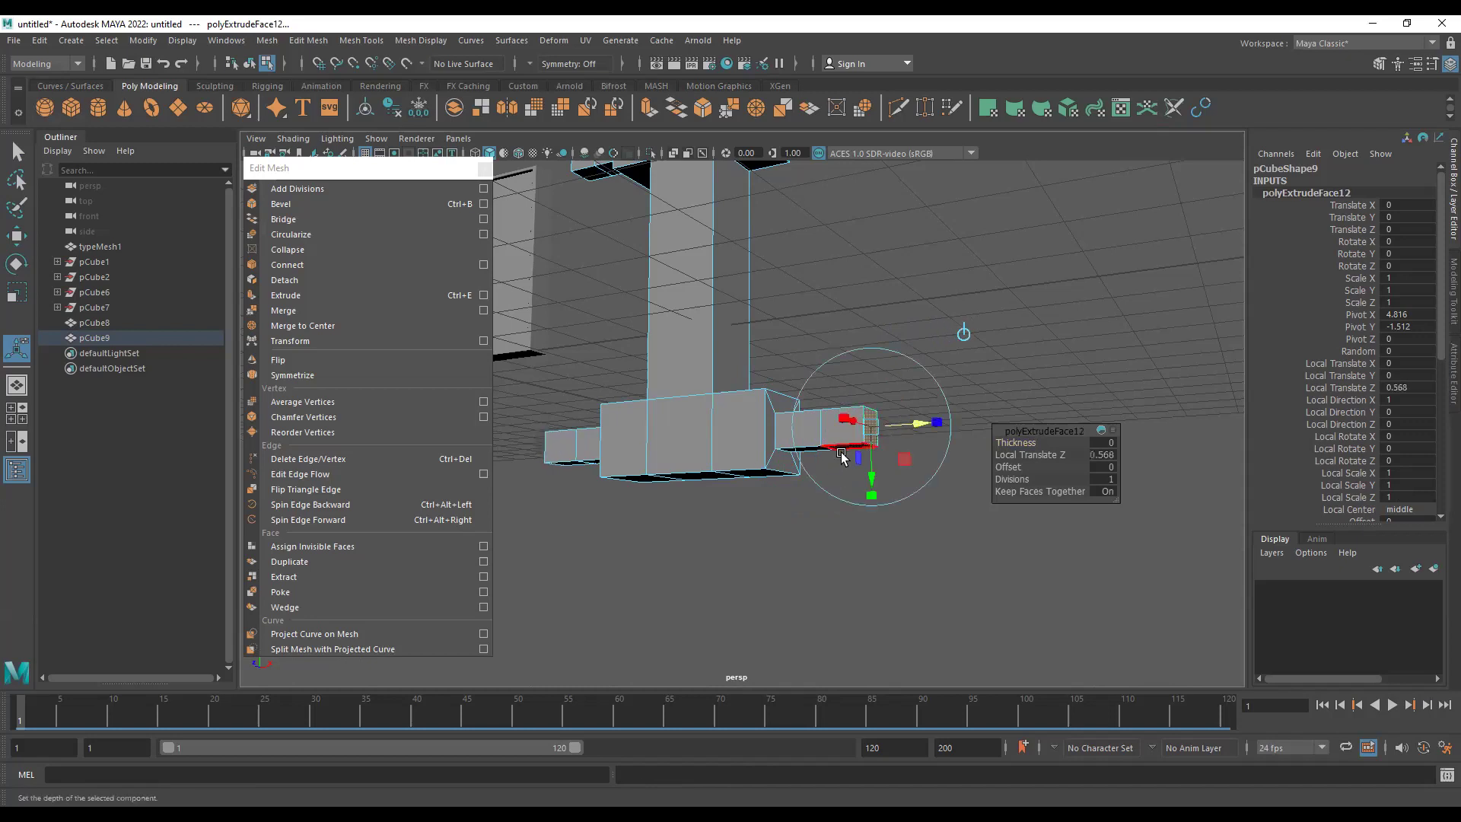
- Extrude the bottom faces of both lower arms' end segments downward twice
left_click(845, 449)
left_click_drag(661, 519, 551, 462, "alt")
left_click(546, 449, "shift")
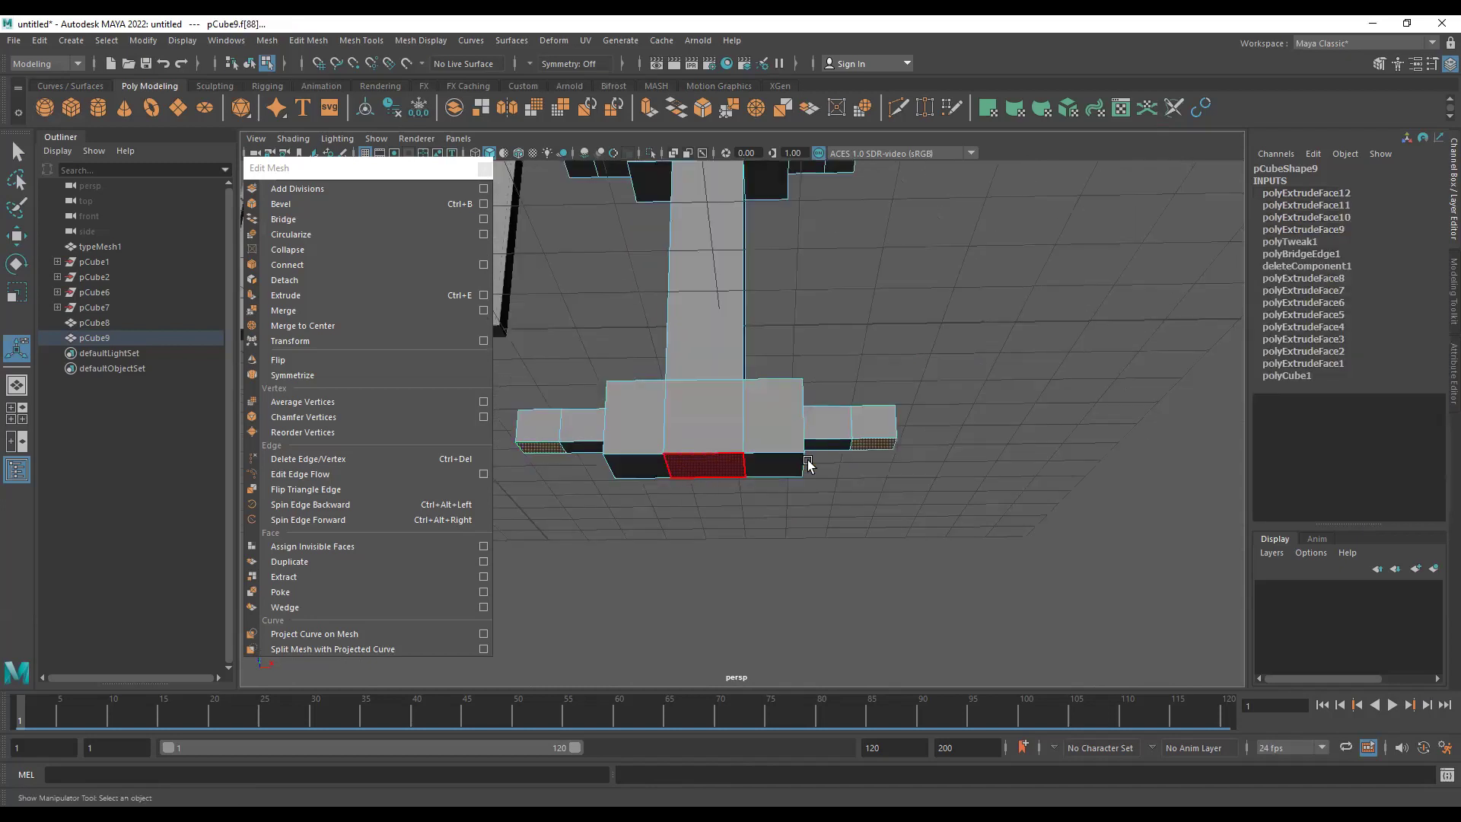
key("ctrl+e")
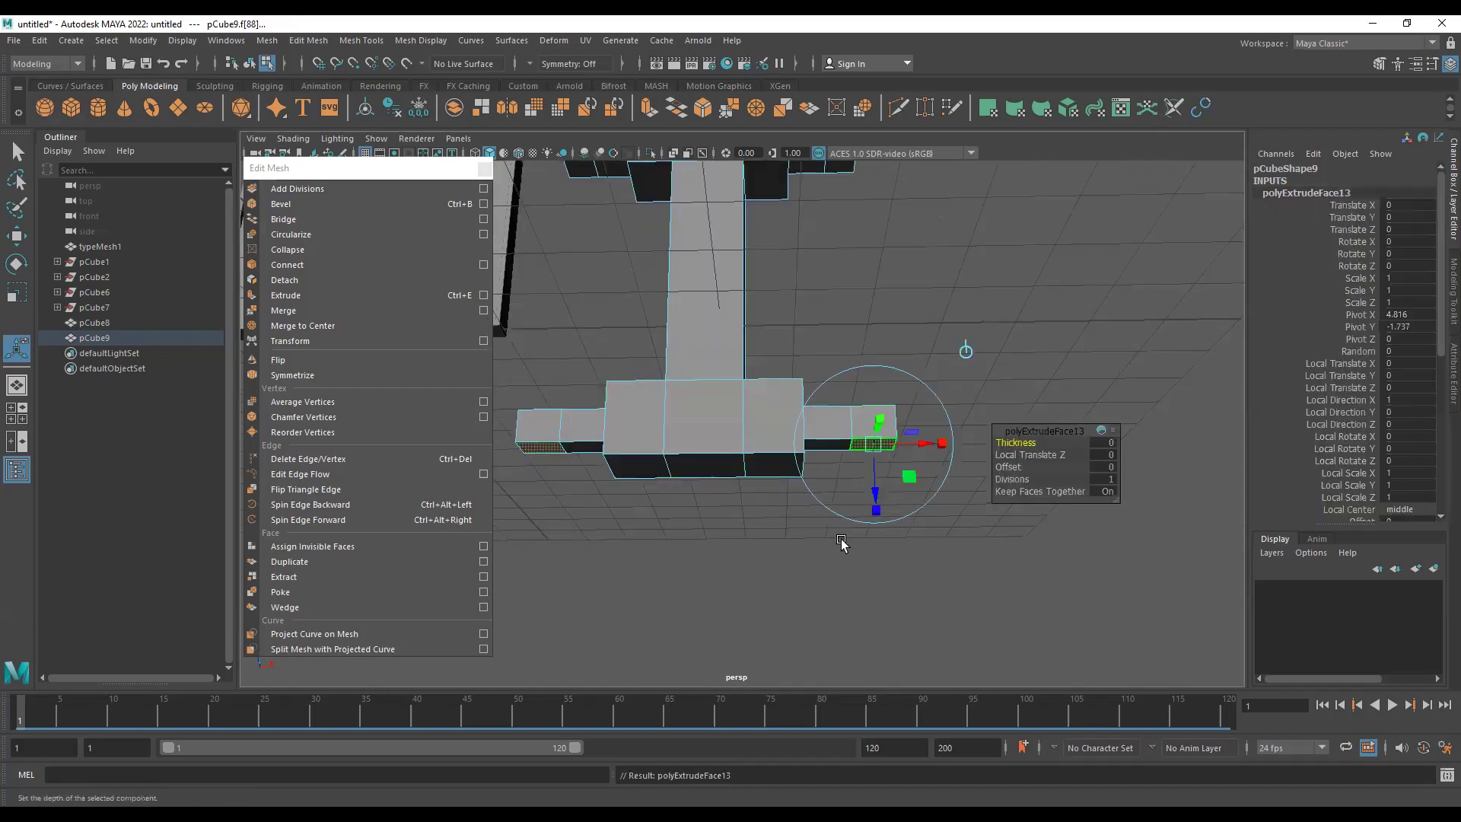
left_click_drag(880, 491, 875, 571)
key("ctrl+e")
- Select the facing inner faces of the lower arms' bottom segments and bridge them into a closed frame
left_click_drag(555, 531, 561, 536, "alt")
left_click(564, 516)
left_click_drag(715, 532, 805, 502, "alt")
left_click(806, 503, "shift")
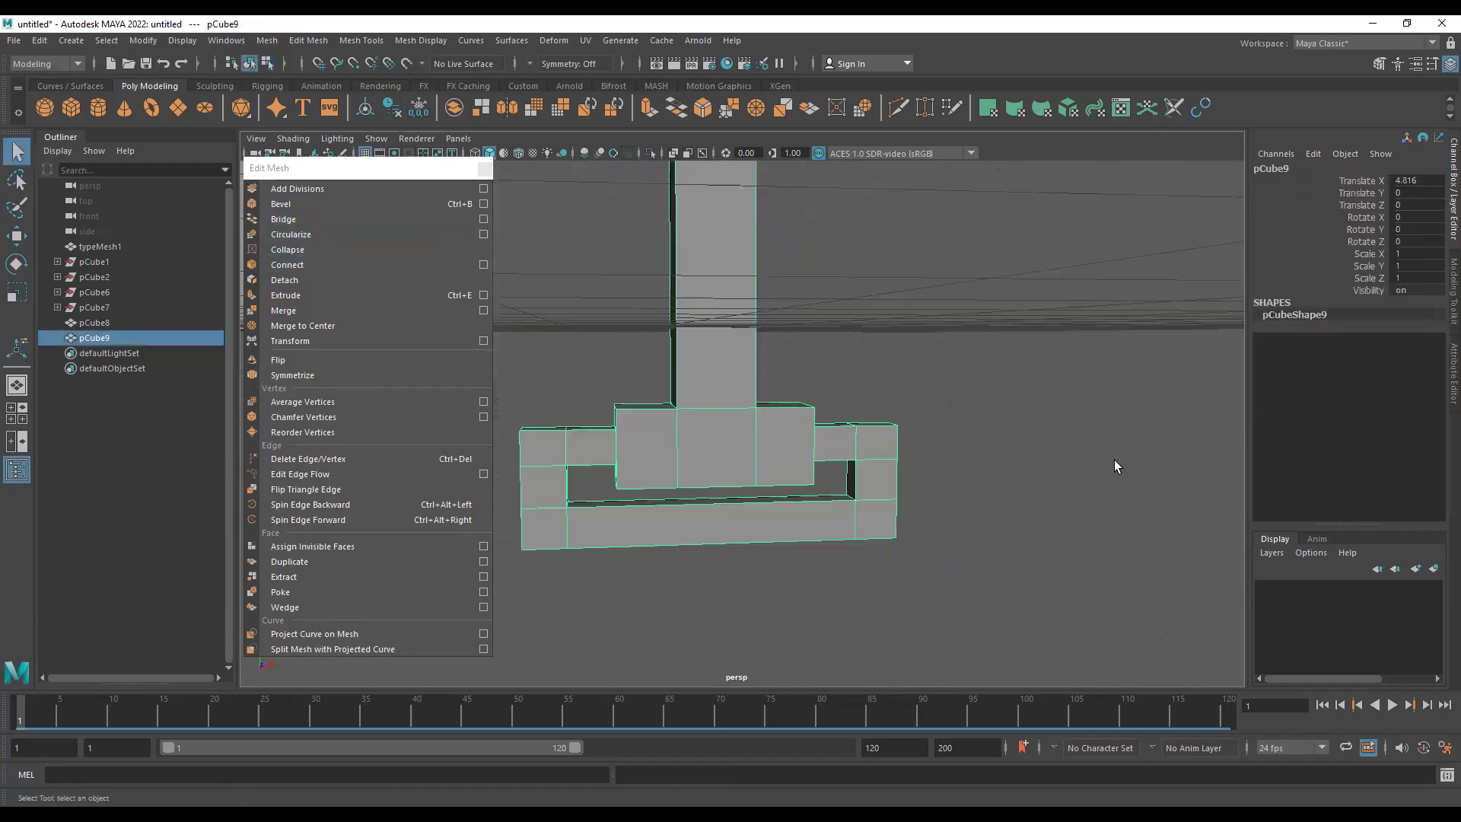
- Apply Bevel to the whole double-framed bracket and adjust it to a narrow edge bevel
right_click_drag(1114, 460, 715, 424, "alt")
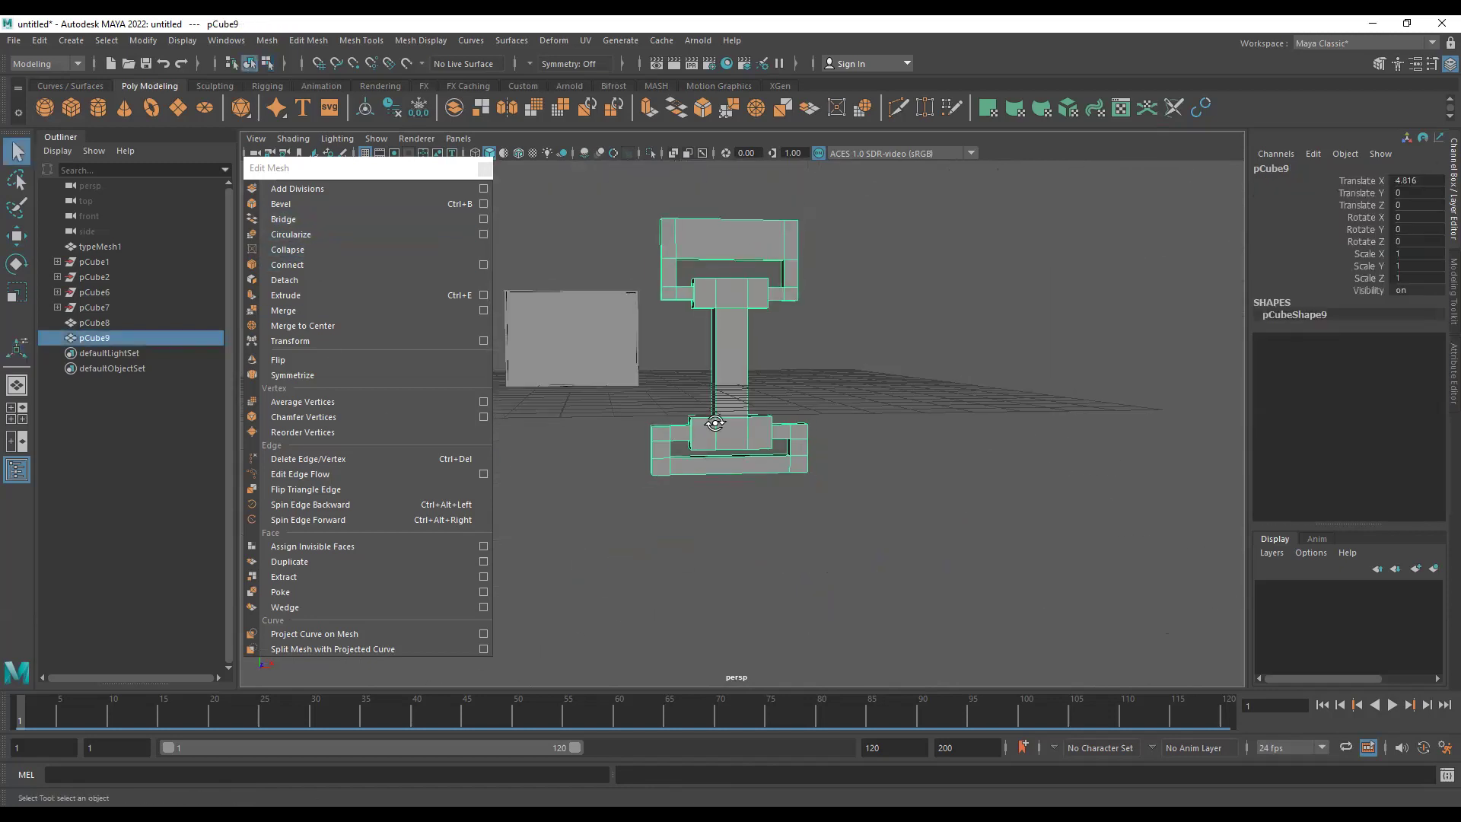
left_click_drag(714, 424, 822, 492, "alt")
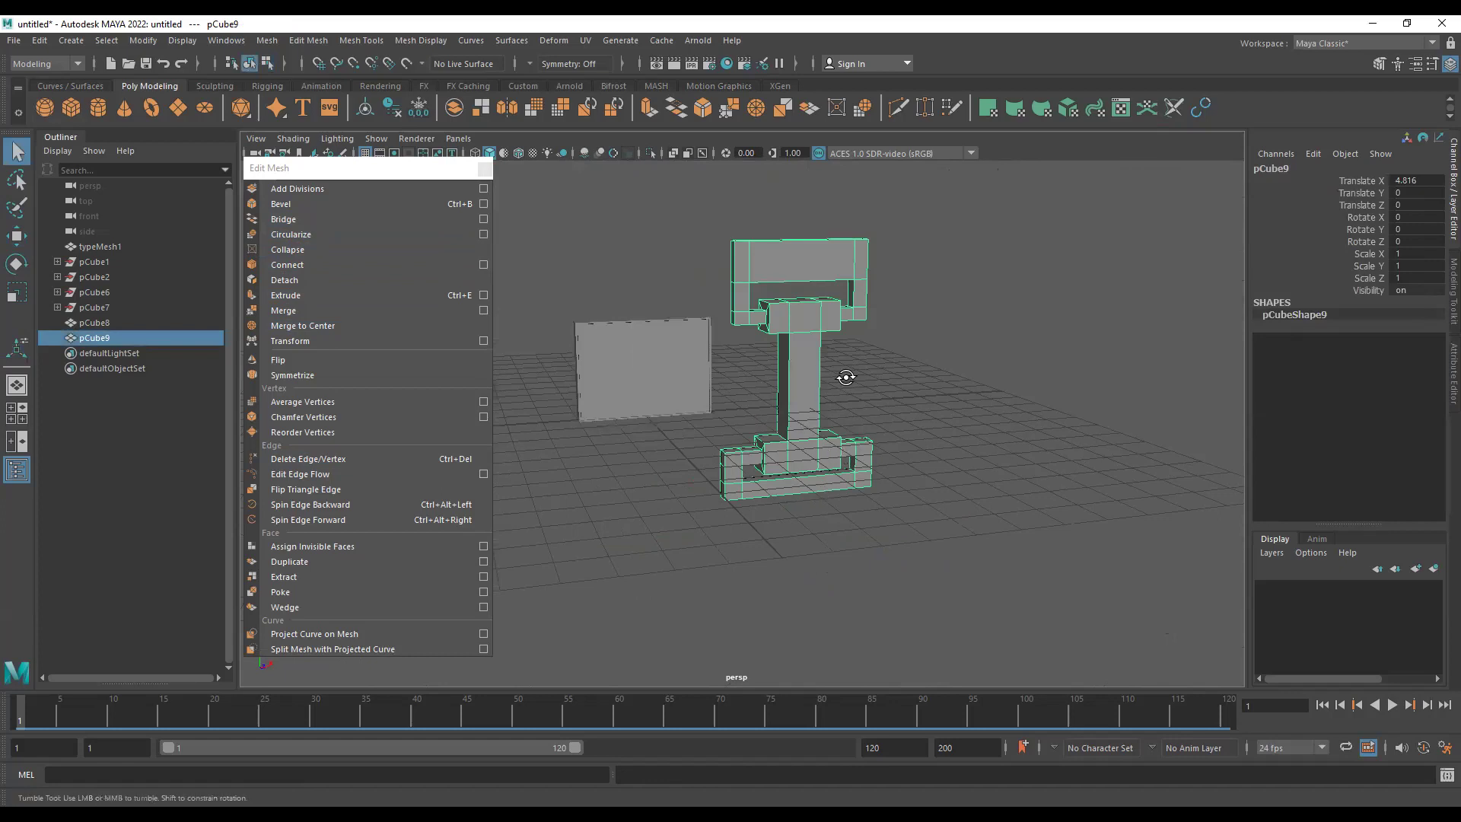
left_click_drag(845, 378, 785, 396, "alt")
key("F10")
left_click(862, 265)
left_click_drag(951, 212, 620, 493)
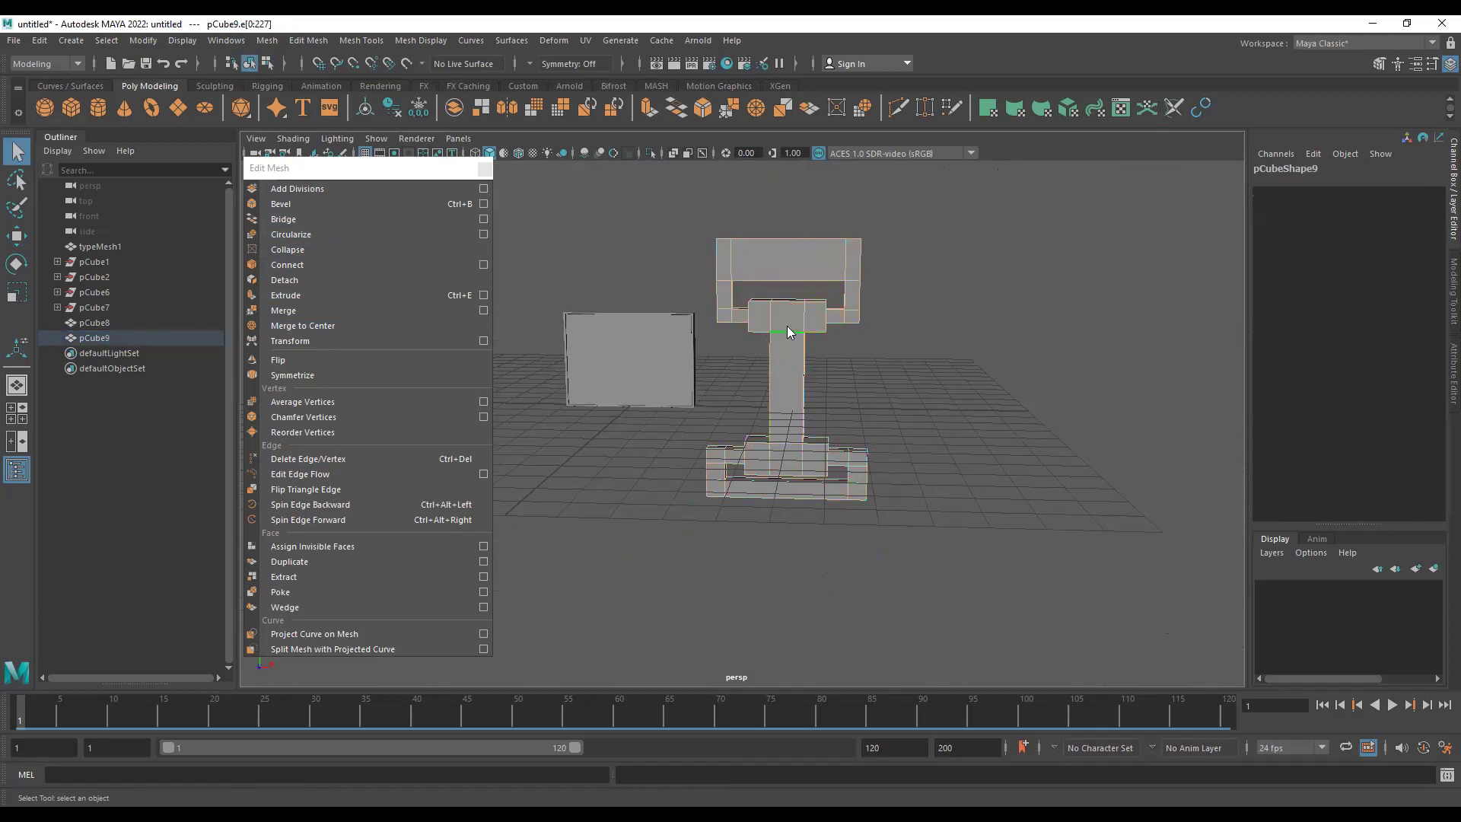
key("F8")
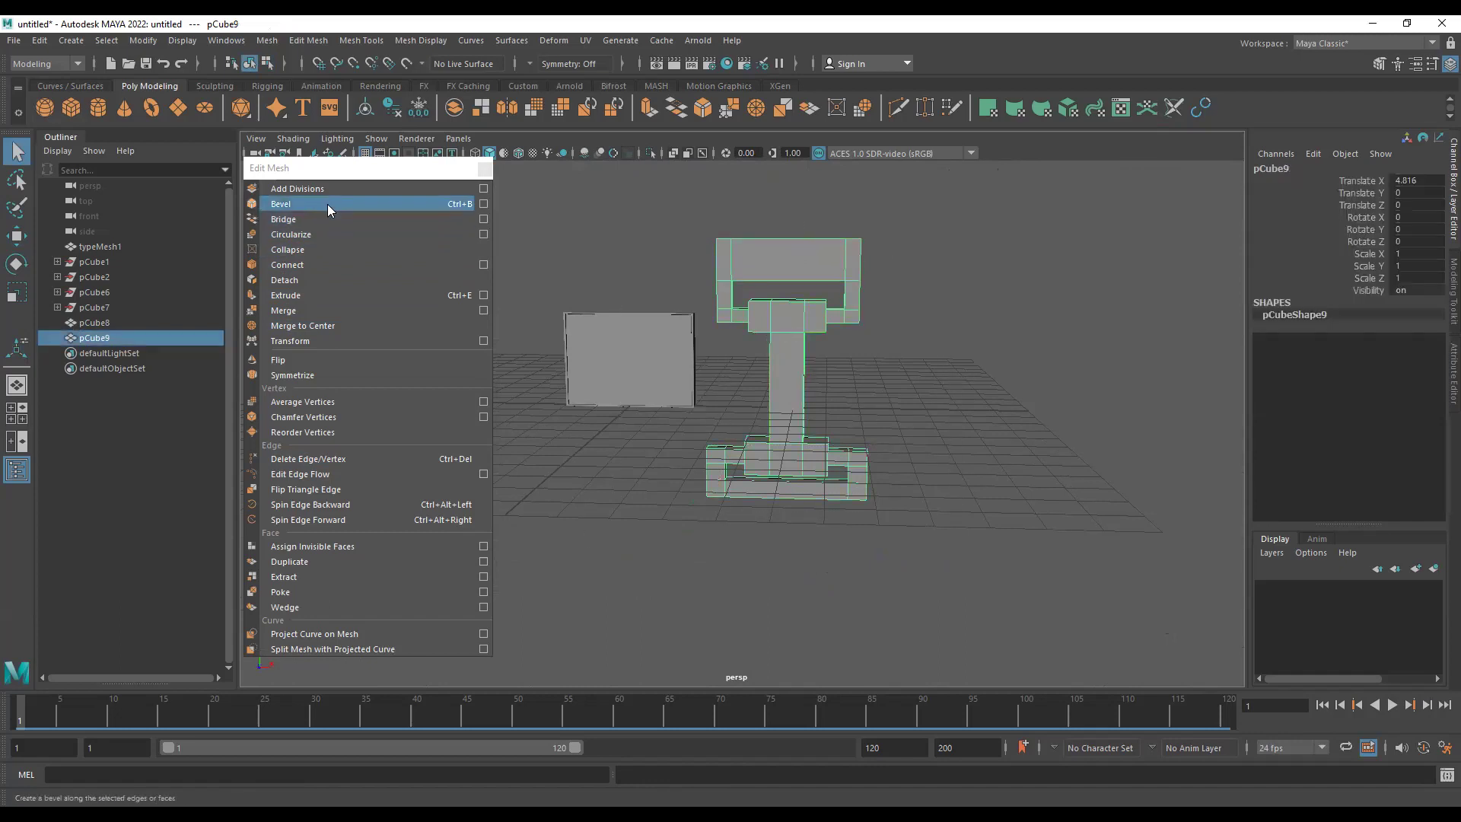
left_click(327, 204)
scroll(765, 303, "up", 4)
middle_click_drag(826, 251, 753, 502, "alt")
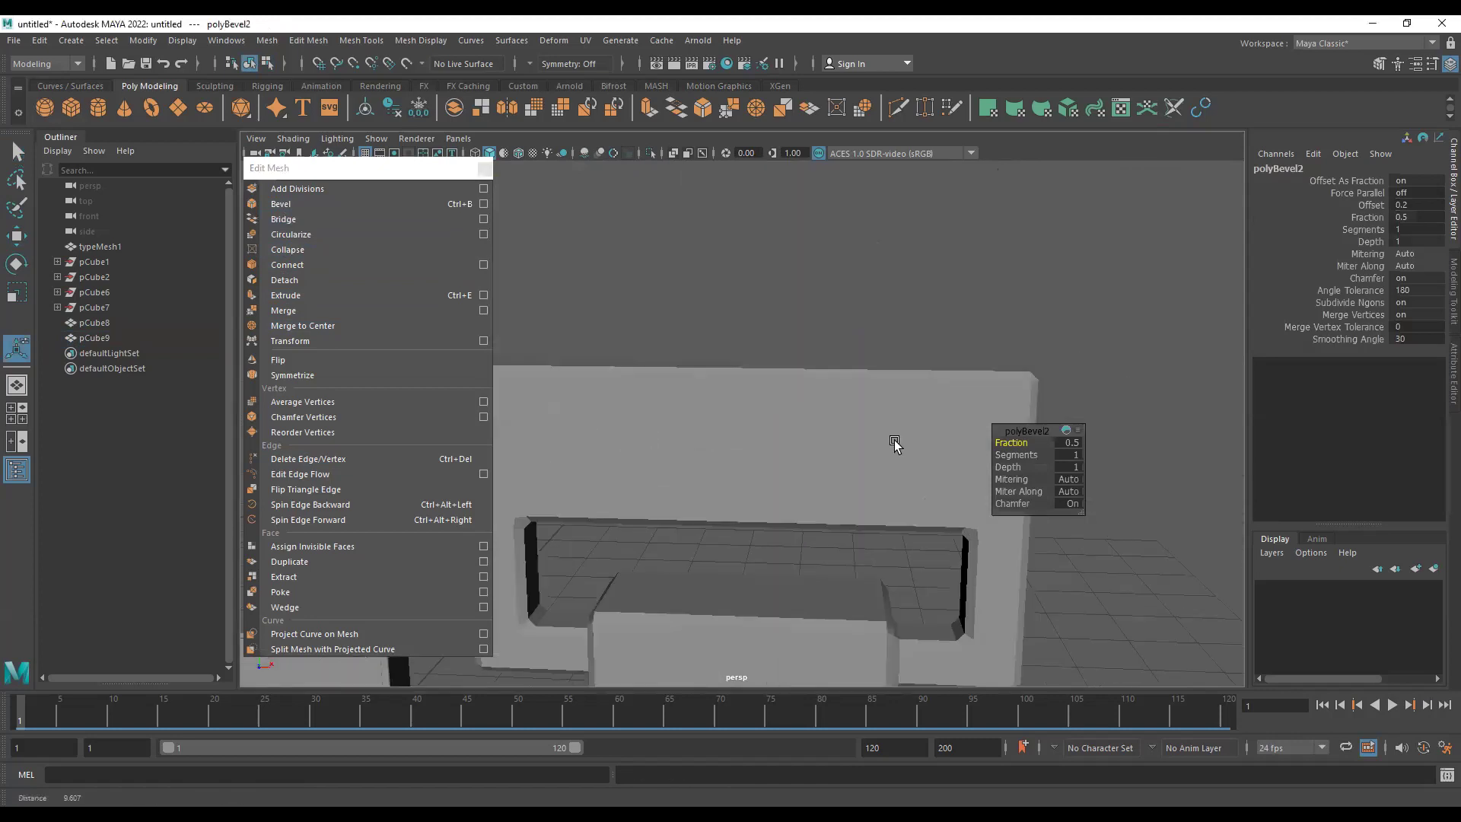
left_click_drag(893, 440, 789, 420, "alt")
scroll(788, 419, "up", 2)
left_click_drag(1017, 452, 1041, 451)
left_click(716, 380)
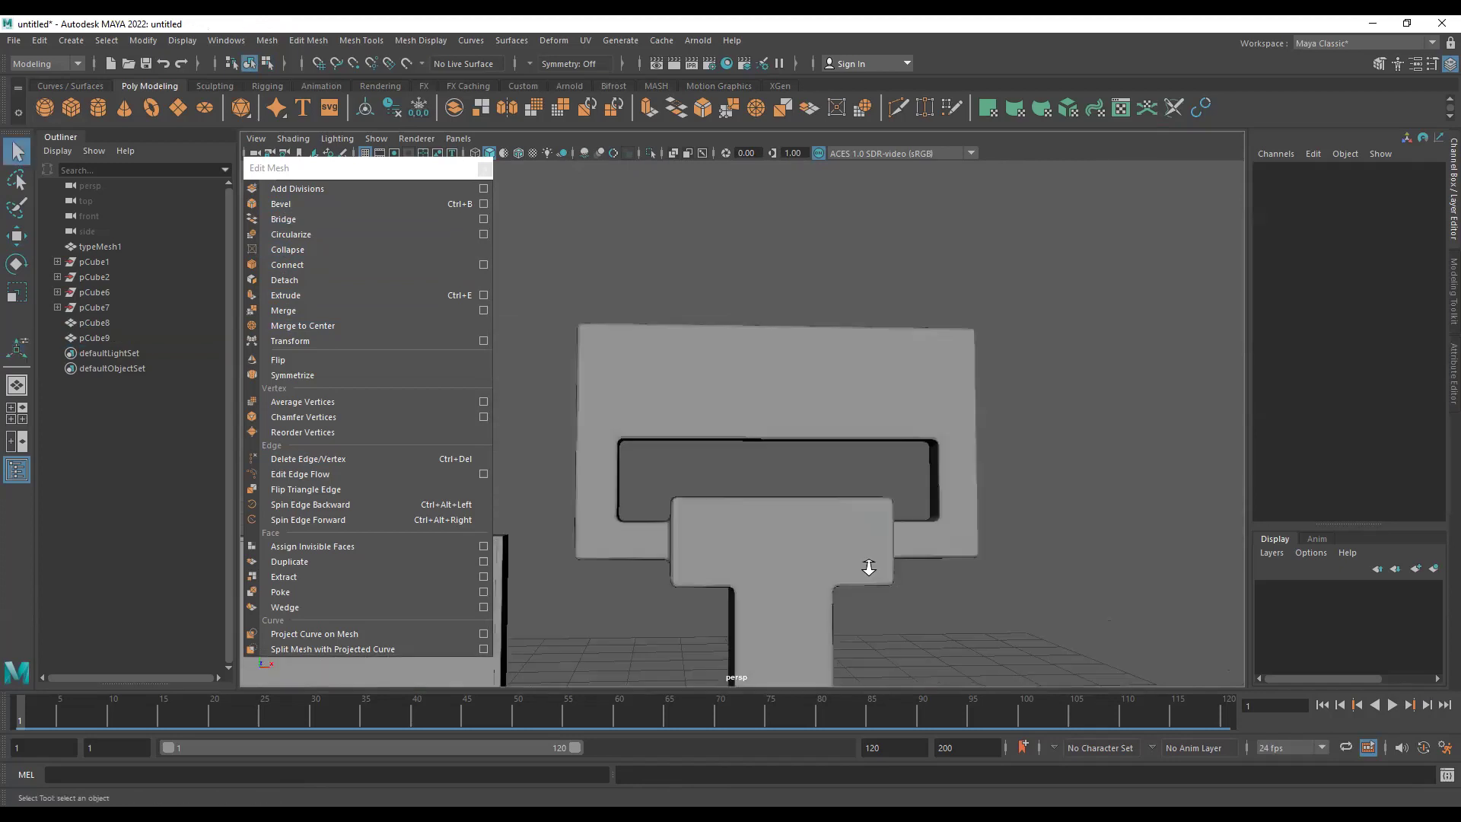
- Scale the bracket down uniformly to about 0.224
right_click_drag(867, 567, 821, 516, "alt")
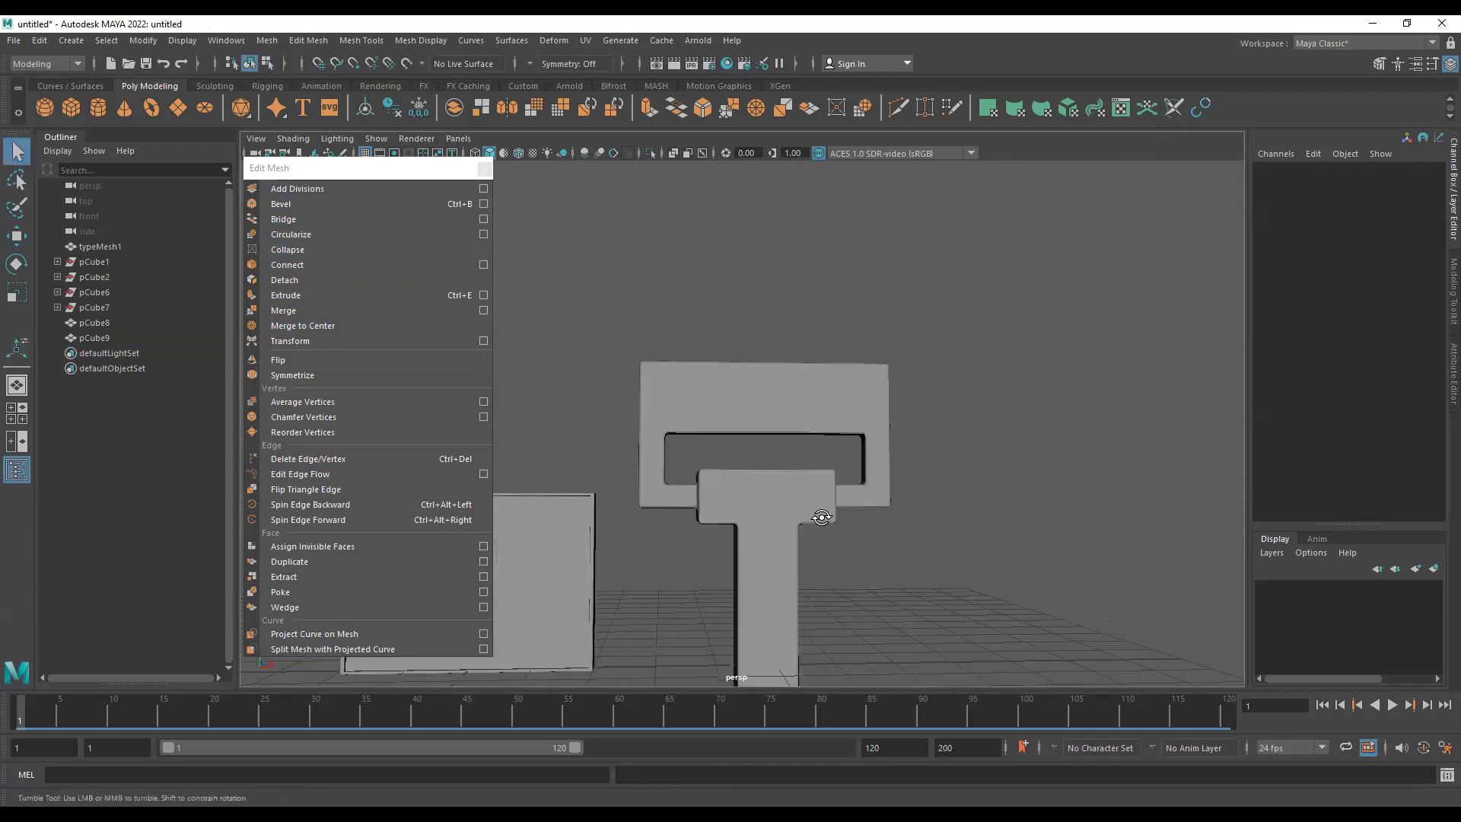
left_click_drag(822, 515, 878, 568, "alt")
middle_click_drag(878, 567, 862, 414, "alt")
left_click(854, 490)
key("r")
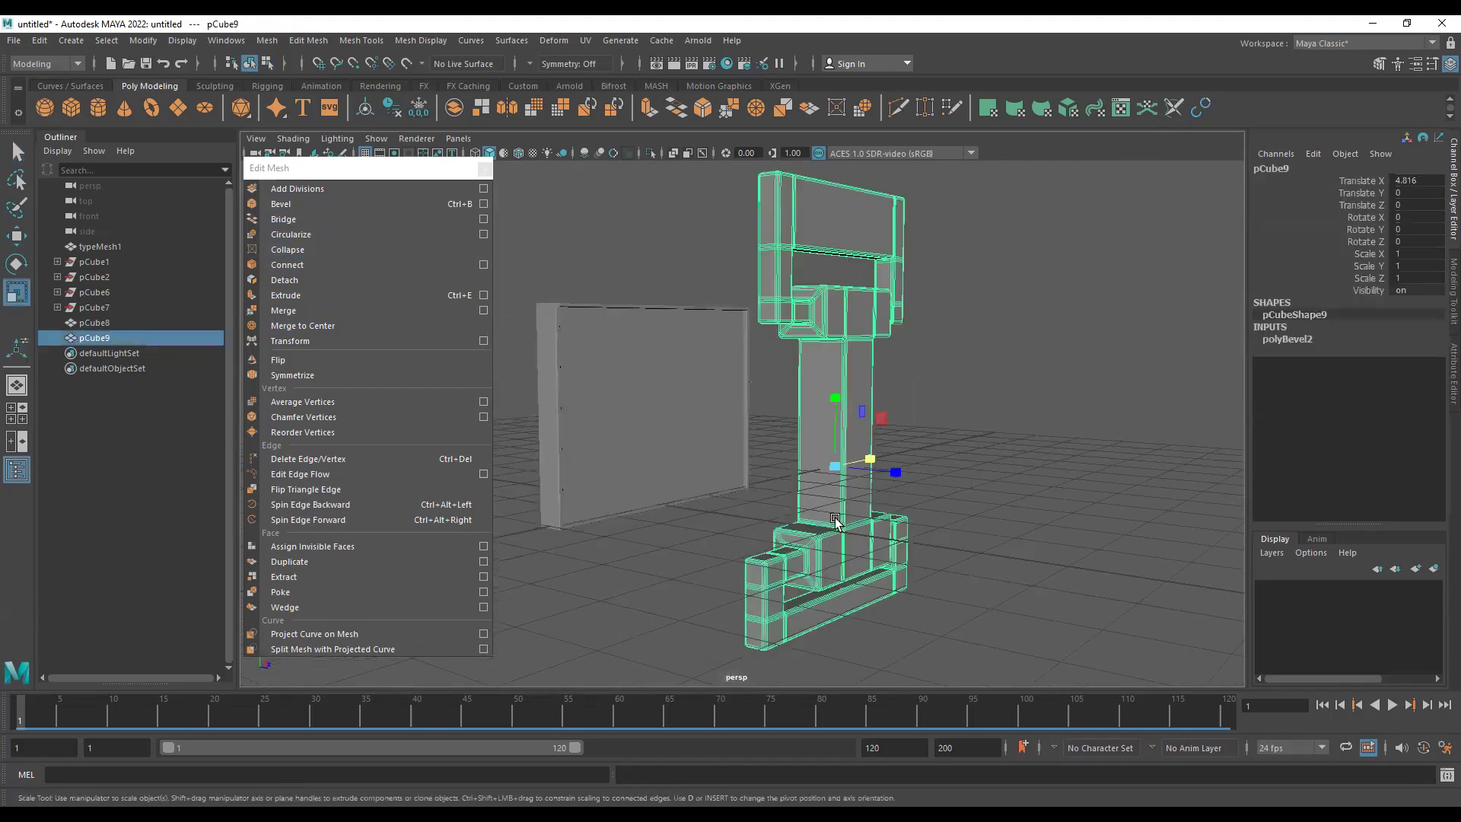
left_click_drag(834, 466, 673, 238)
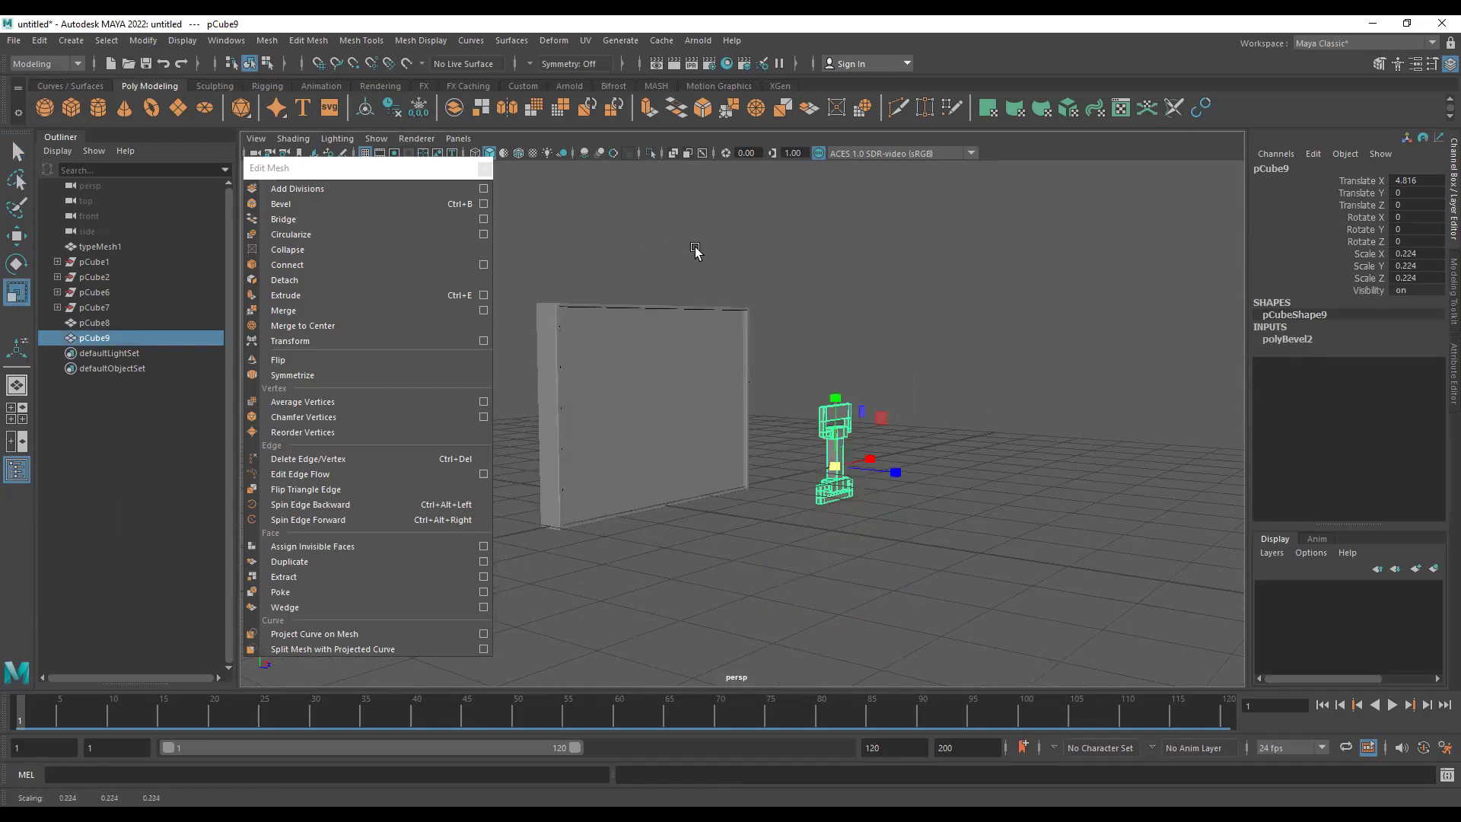
- Move the bracket in the top view against the middle of the flat panel, at about X -0.043 and Z -0.272
key("space")
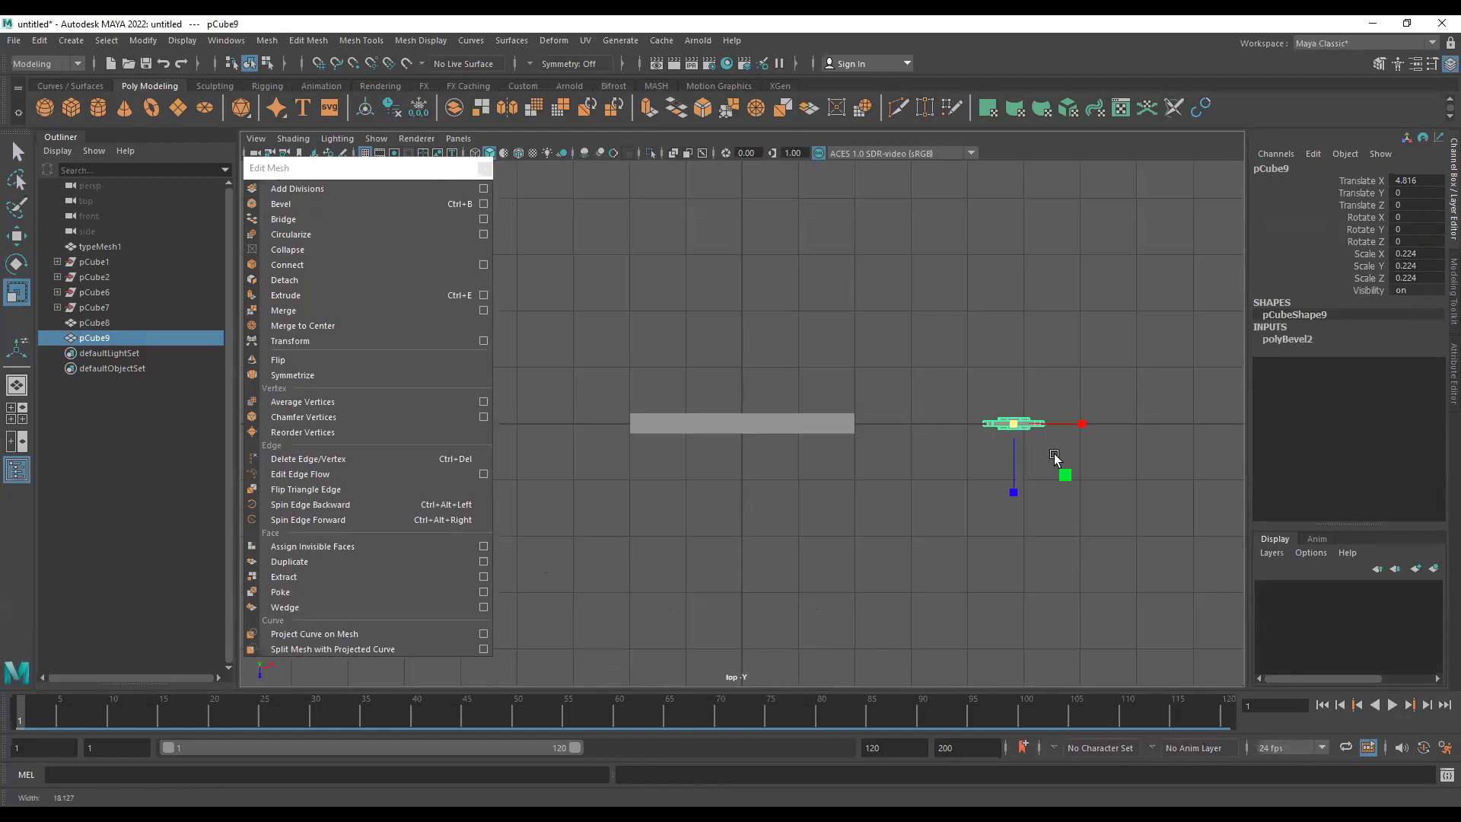
scroll(1040, 426, "up", 1)
key("w")
left_click_drag(1039, 424, 743, 411)
key("space")
left_click_drag(865, 463, 848, 450, "alt")
right_click_drag(847, 450, 1086, 502, "alt")
middle_click_drag(1021, 478, 879, 435, "alt")
left_click_drag(879, 440, 864, 432, "alt")
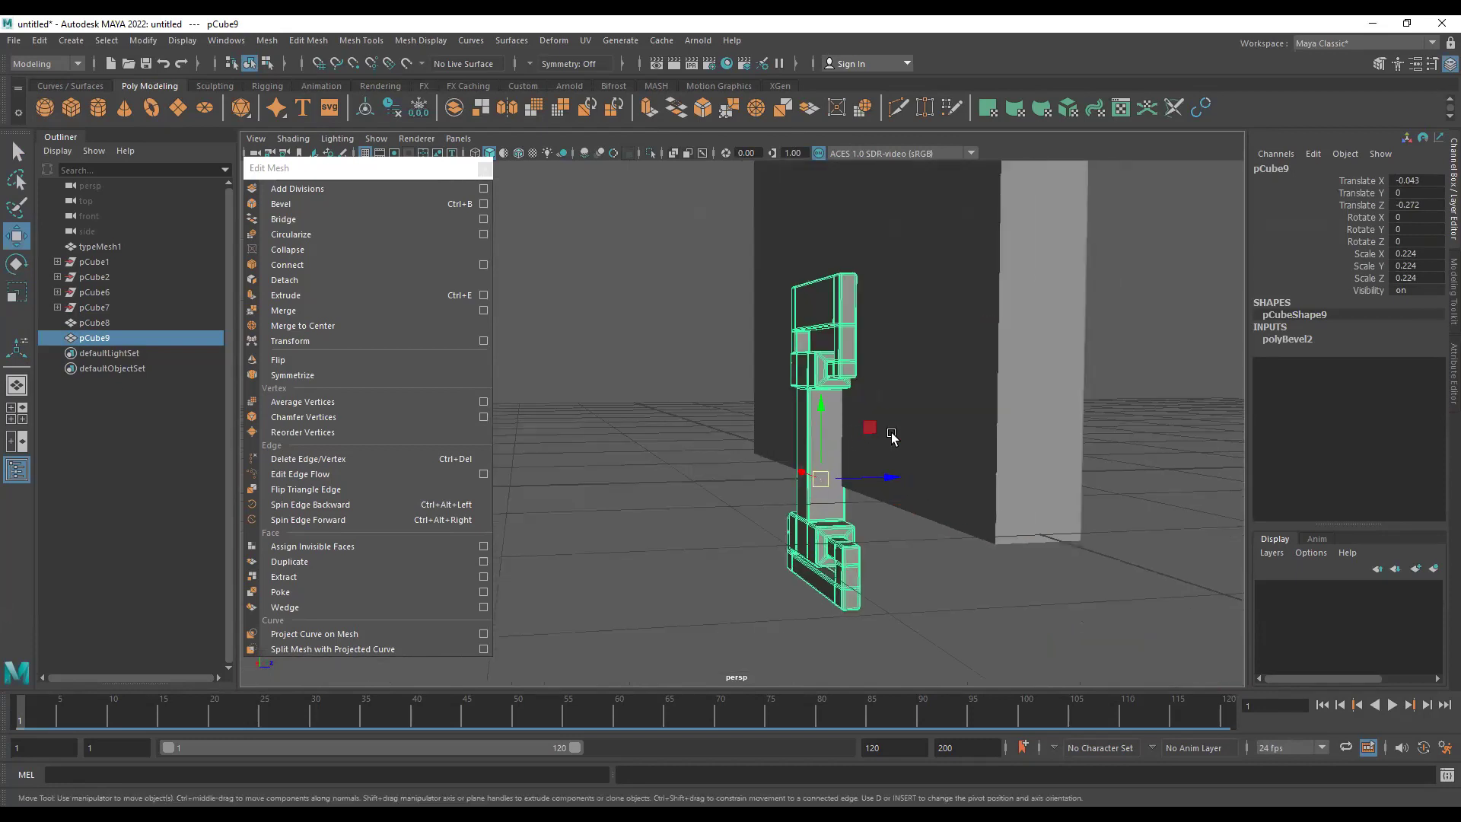
- Raise the panel and bracket together, bringing the panel's Translate Y to about 2.031, and undo the trial changes that follow
left_click(878, 422, "shift")
left_click_drag(872, 177, 864, 67)
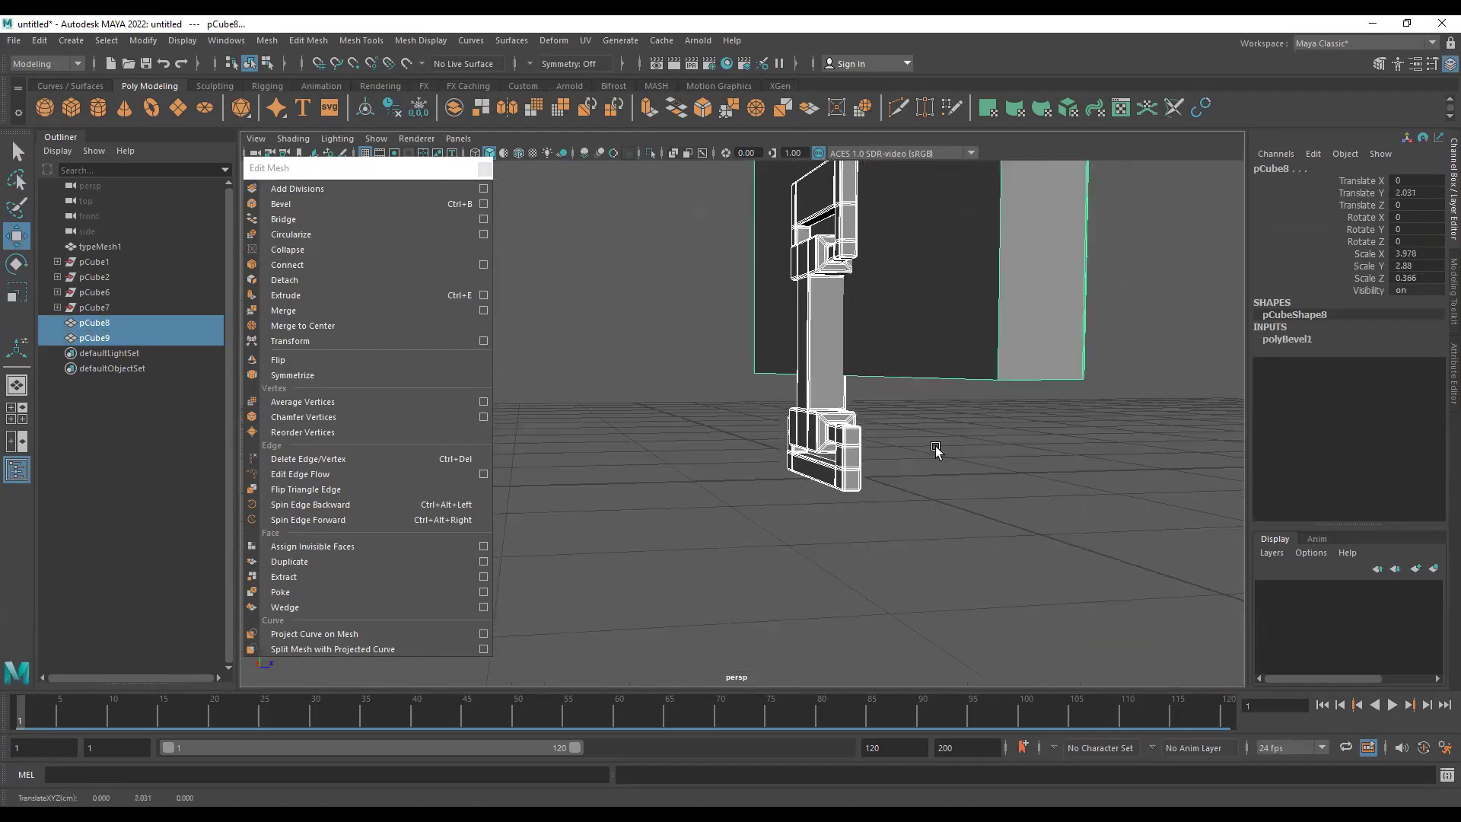
key("ctrl+z")
key("ctrl+z")
key("ctrl+z")
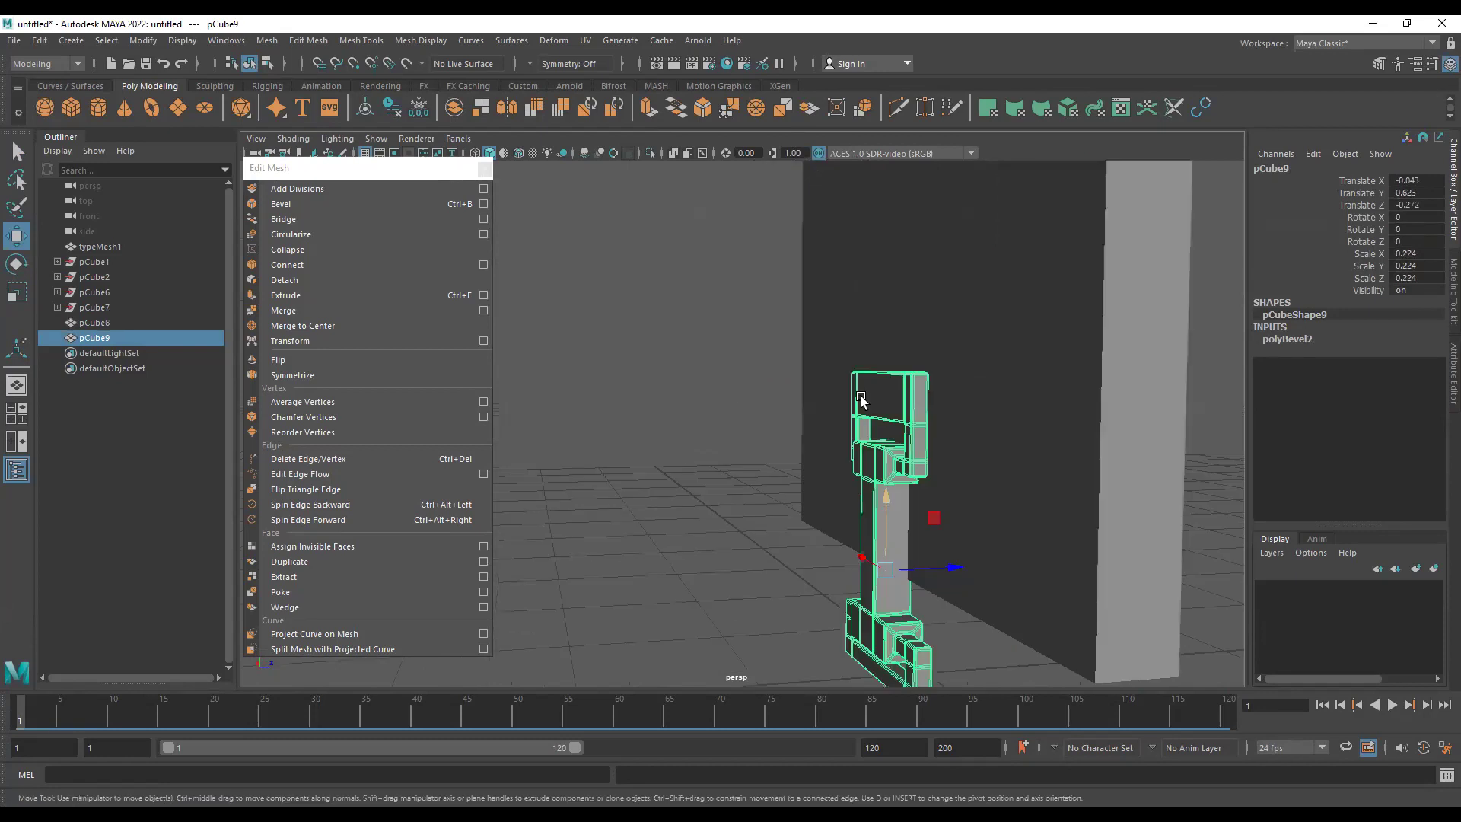
key("ctrl+z")
- Tilt the bracket's upper frame toward the panel and nudge it into line with the column
key("e")
left_click_drag(838, 381, 834, 424)
key("w")
left_click_drag(754, 369, 757, 375)
- Tilt the panel to about 39.656 degrees in X and move it onto the bracket's head at about Y 2.285, Z 0.957
left_click(771, 323)
key("e")
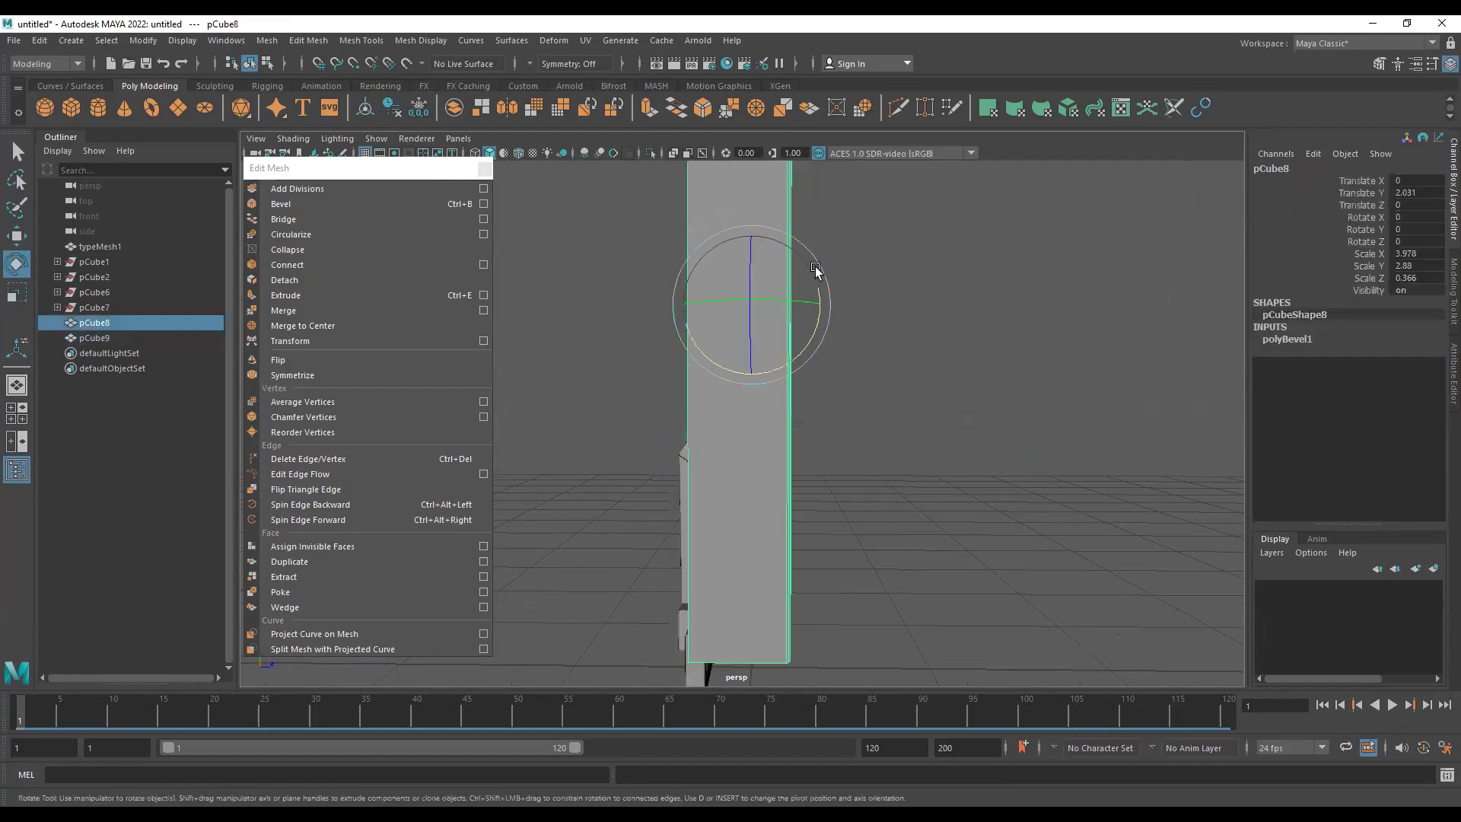
left_click_drag(819, 315, 813, 344)
key("w")
left_click_drag(803, 259, 904, 162)
key("ctrl+z")
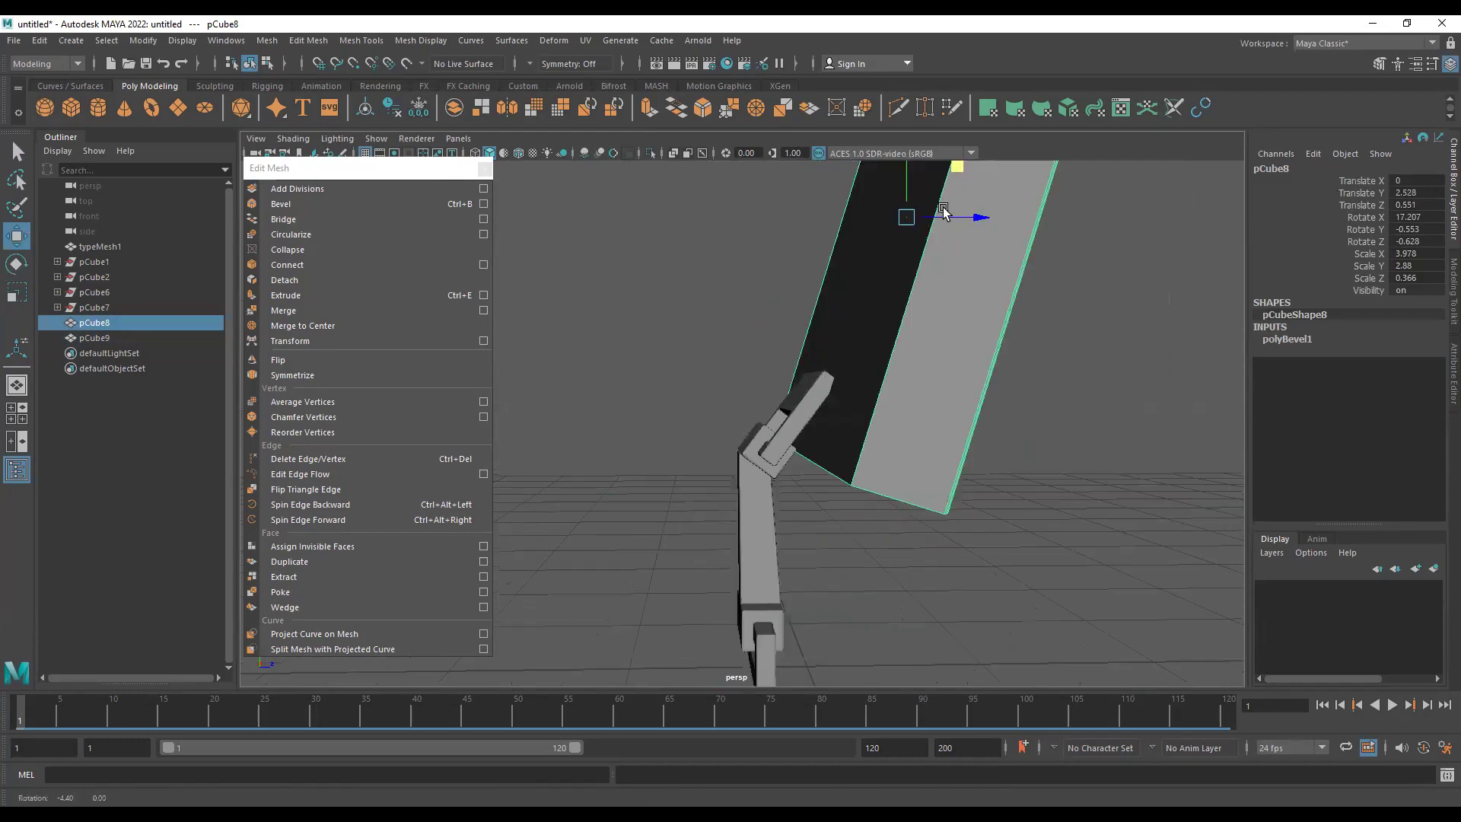
key("e")
left_click_drag(849, 222, 1032, 216)
key("w")
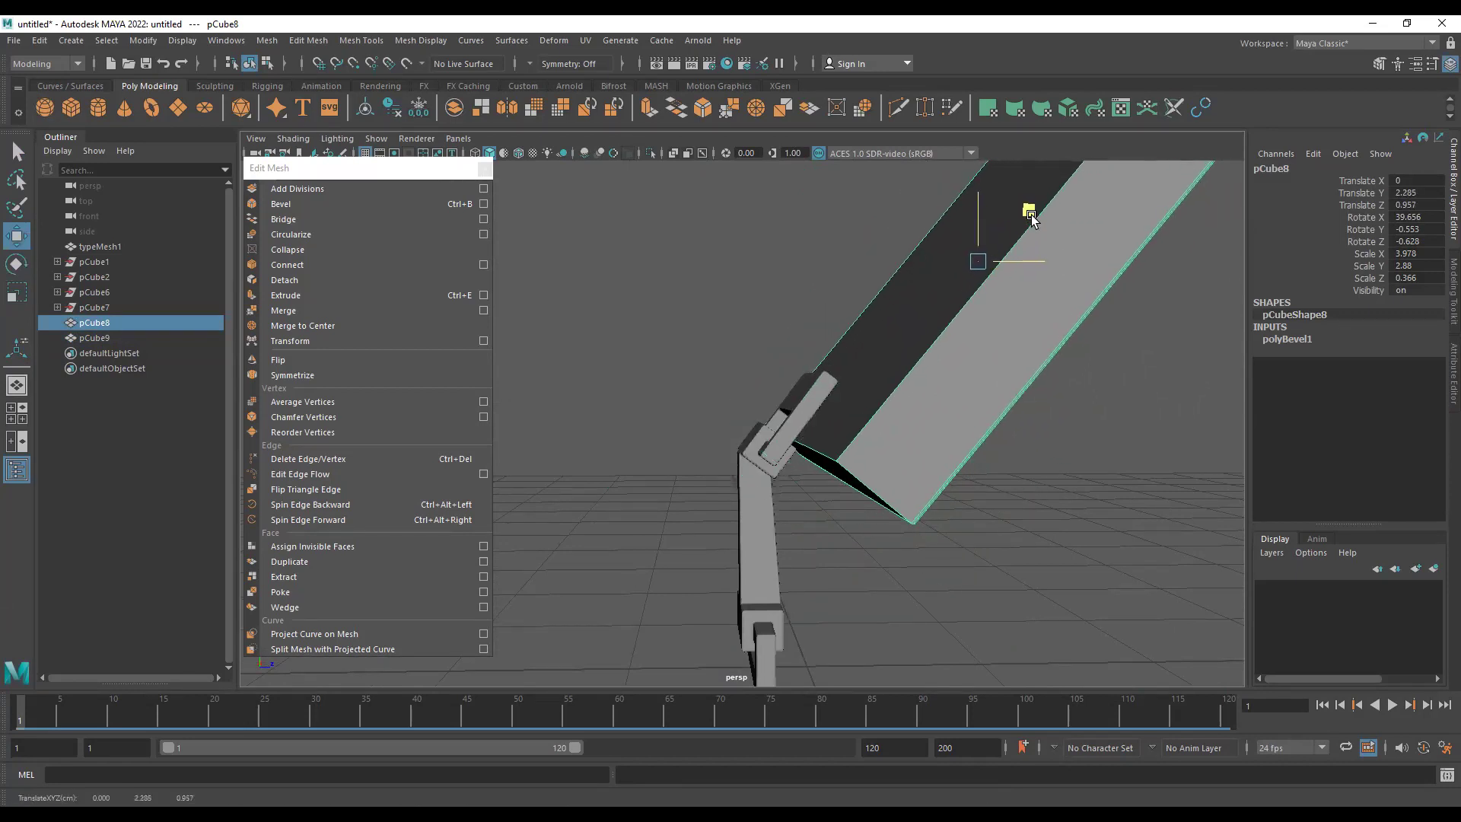
- Bevel the four border edges of the panel face that meets the bracket and adjust the bevel fraction to a narrow strip
left_click_drag(975, 384, 1050, 404, "alt")
middle_click_drag(867, 443, 654, 422, "alt")
right_click_drag(875, 434, 1028, 436, "alt")
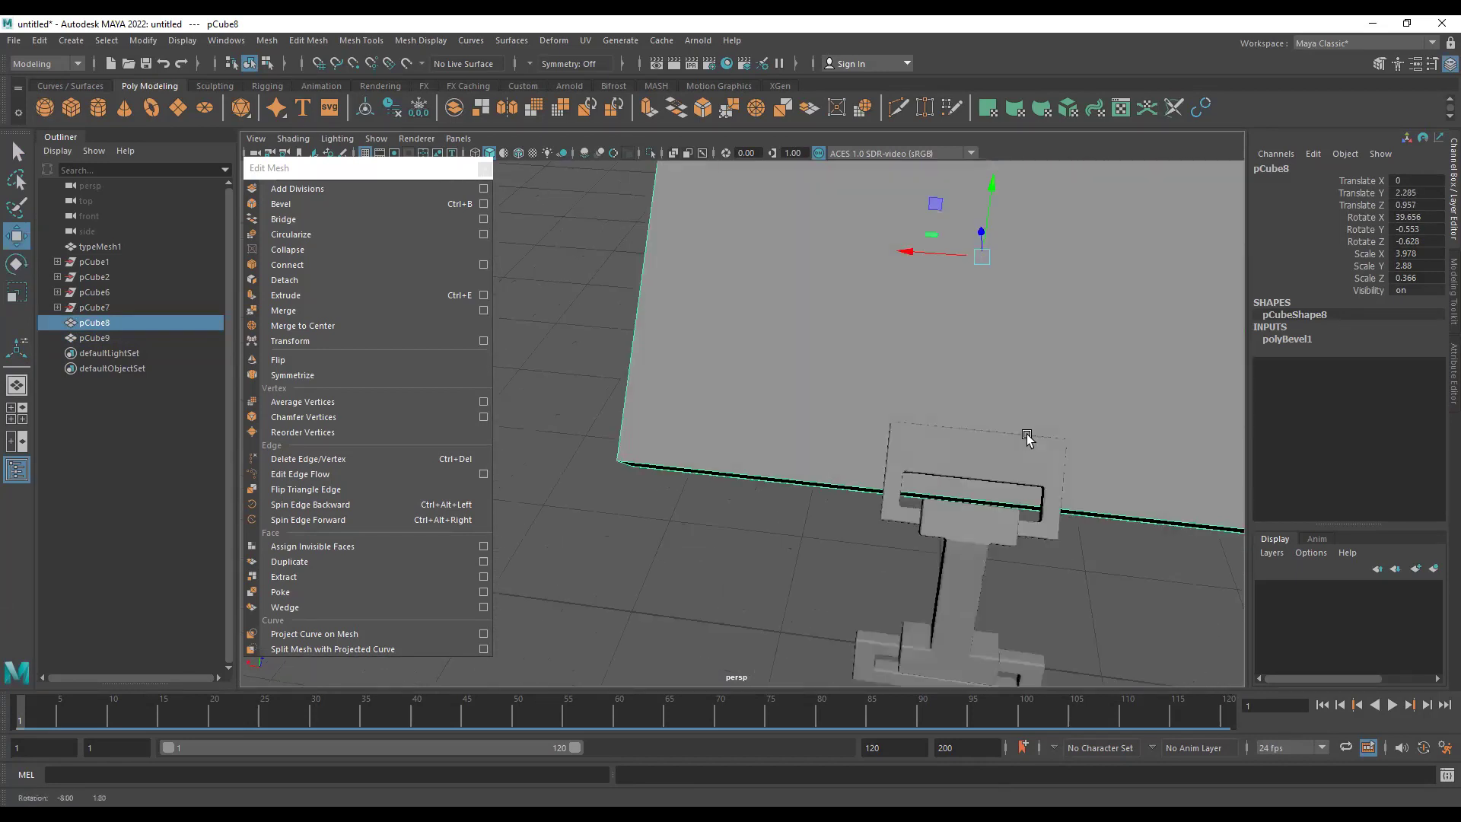
left_click_drag(1027, 436, 1065, 418, "alt")
middle_click_drag(969, 459, 910, 533, "alt")
left_click_drag(904, 536, 863, 533, "alt")
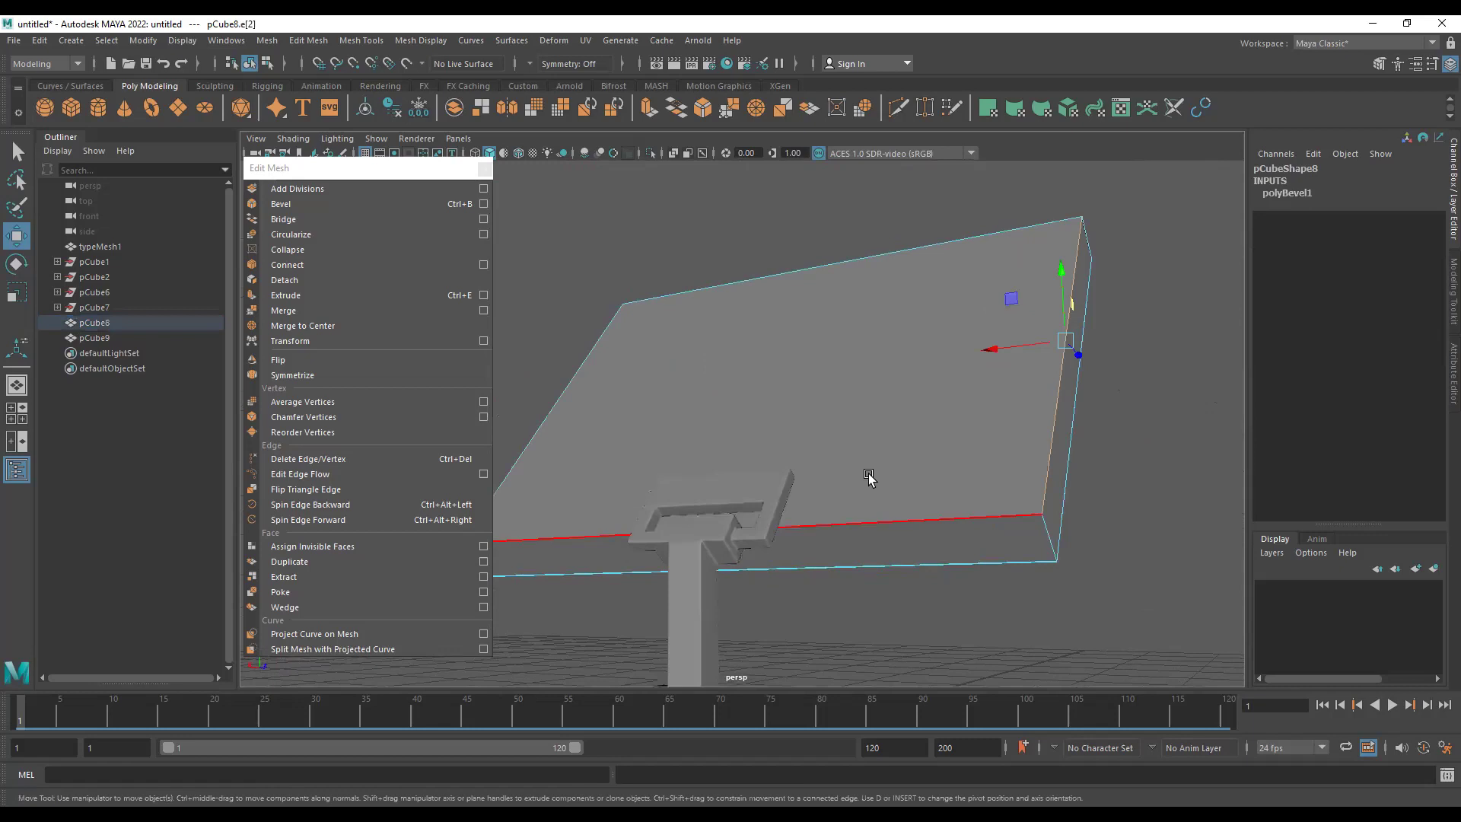
left_click(899, 522, "shift")
left_click(636, 338, "shift")
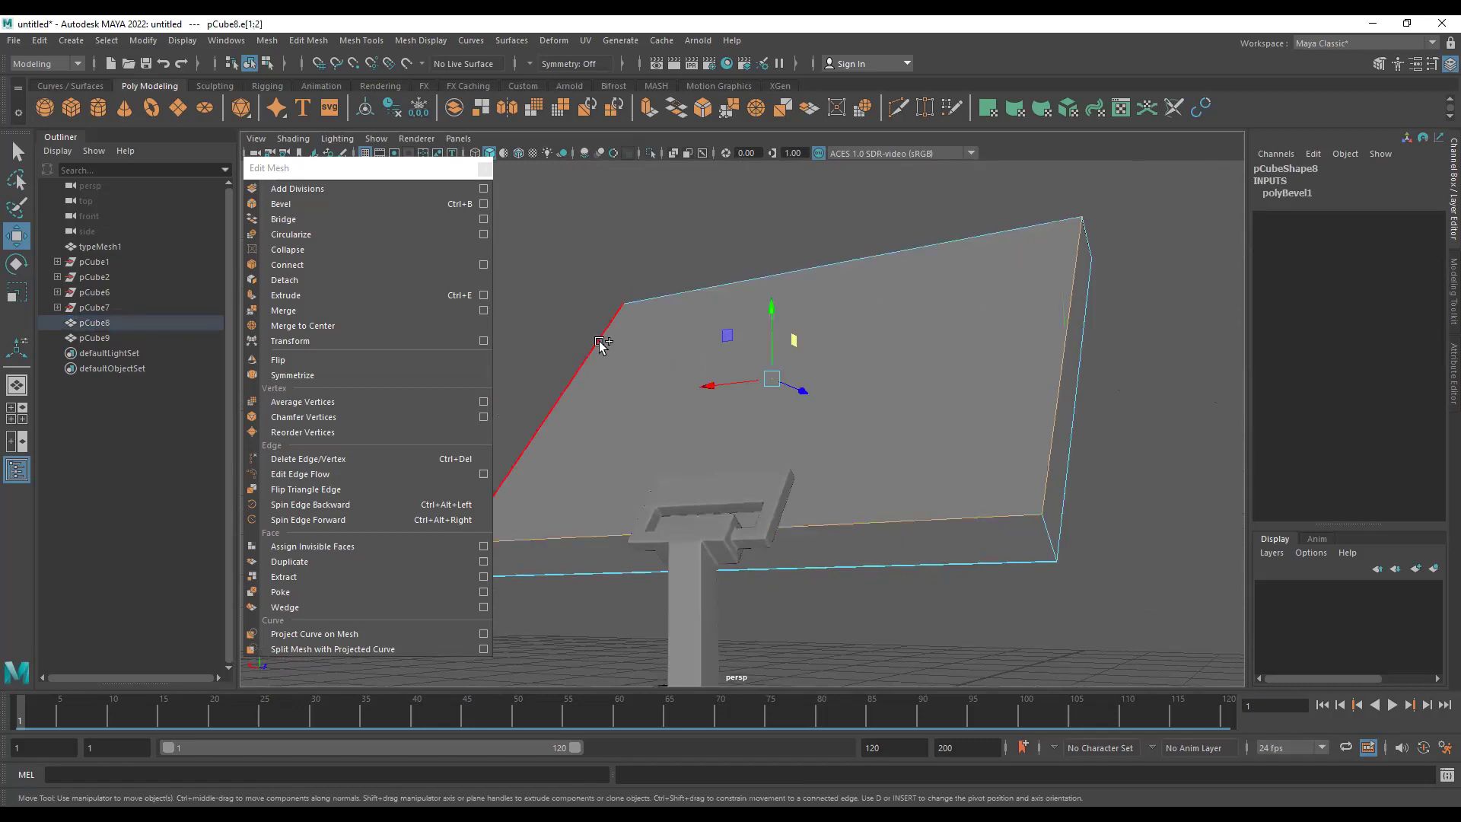
left_click(668, 303, "shift")
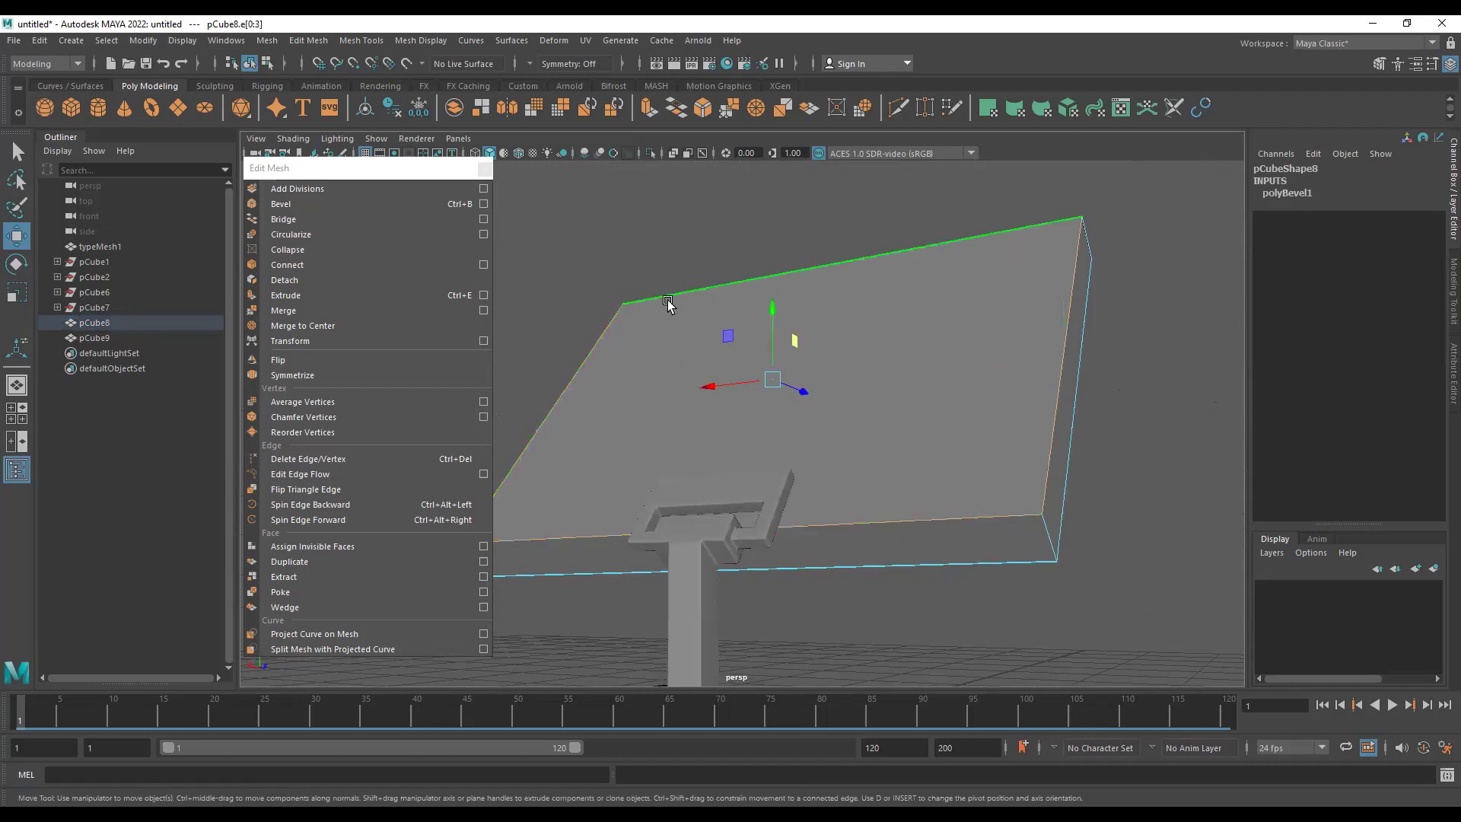
left_click(375, 200)
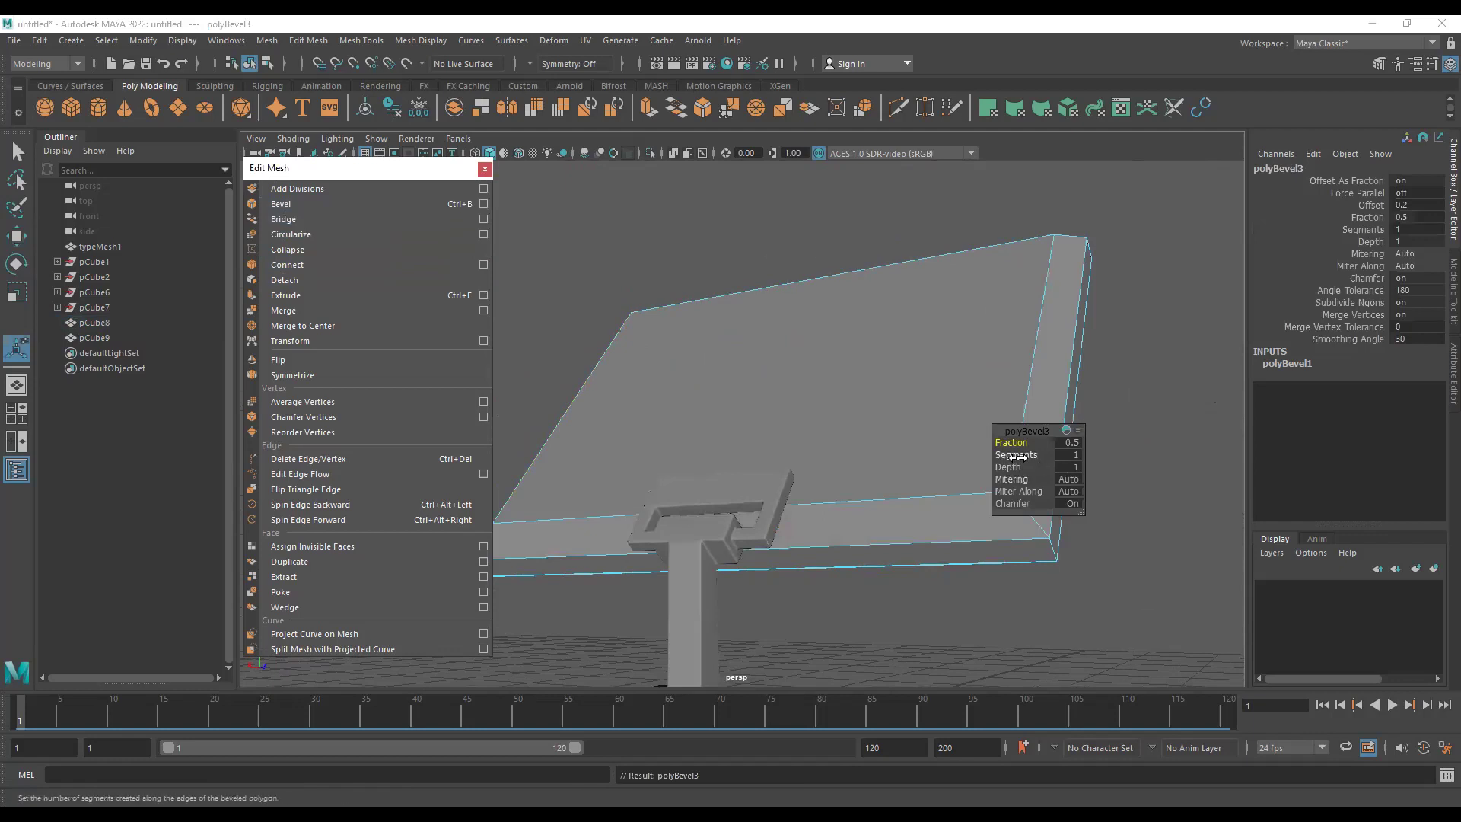
left_click_drag(1010, 442, 1024, 451)
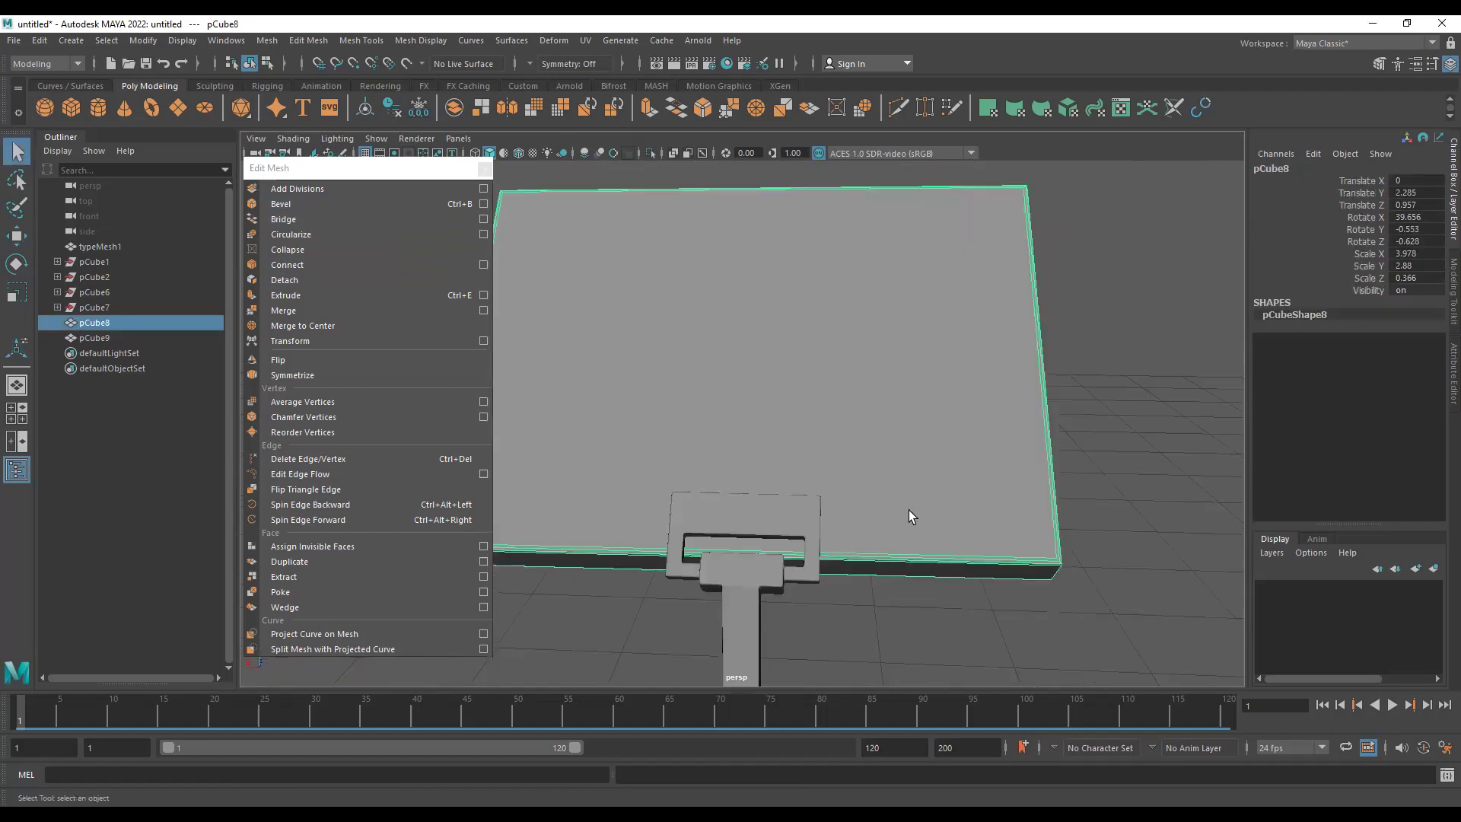
- Start an EP curve half-profile on the centre axis above the panel in the front view, outlining a thin, wide top flange
right_click_drag(908, 510, 752, 510, "alt")
middle_click_drag(752, 510, 779, 471, "alt")
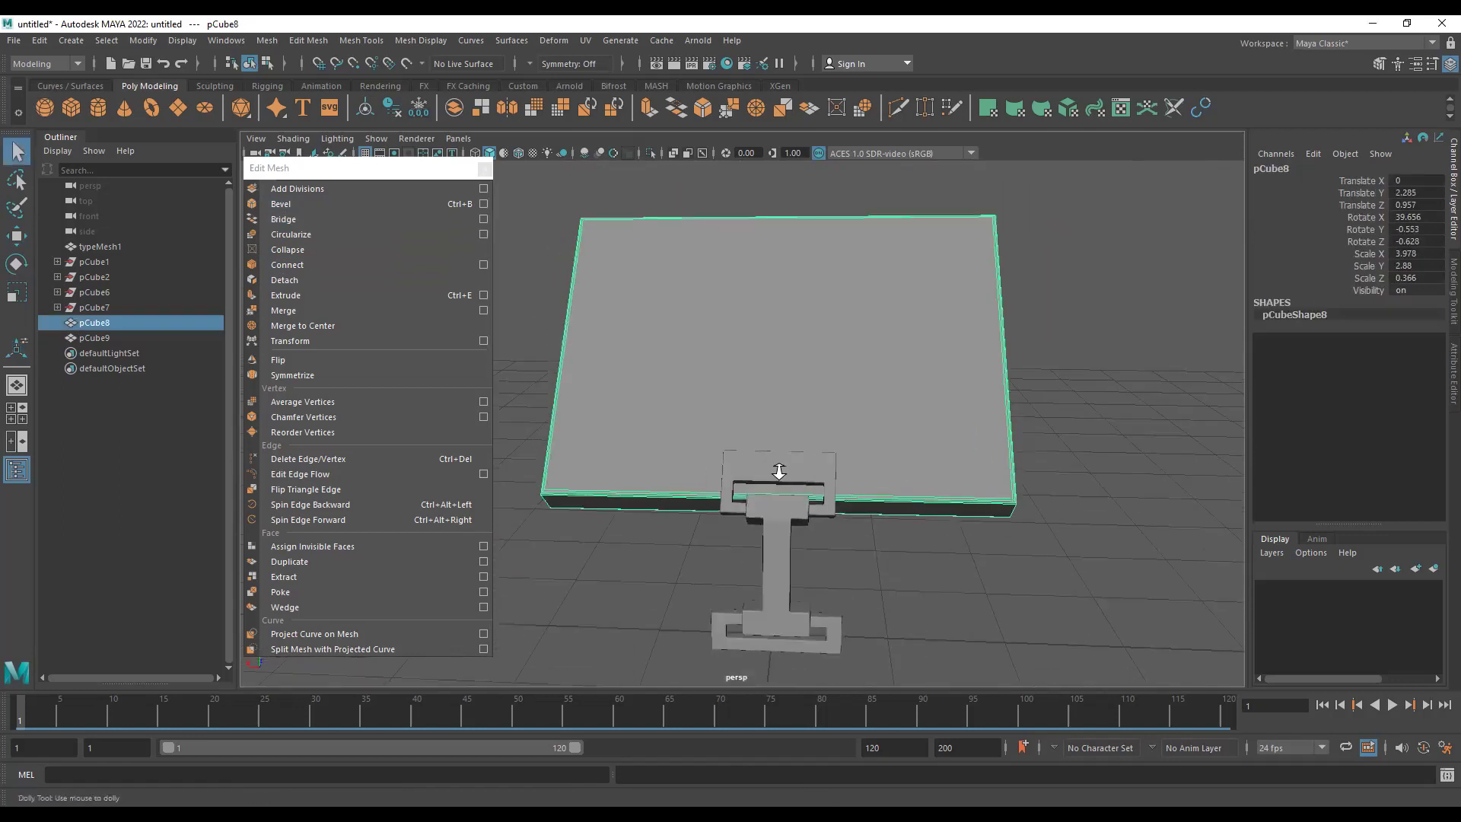
scroll(779, 472, "up", 3)
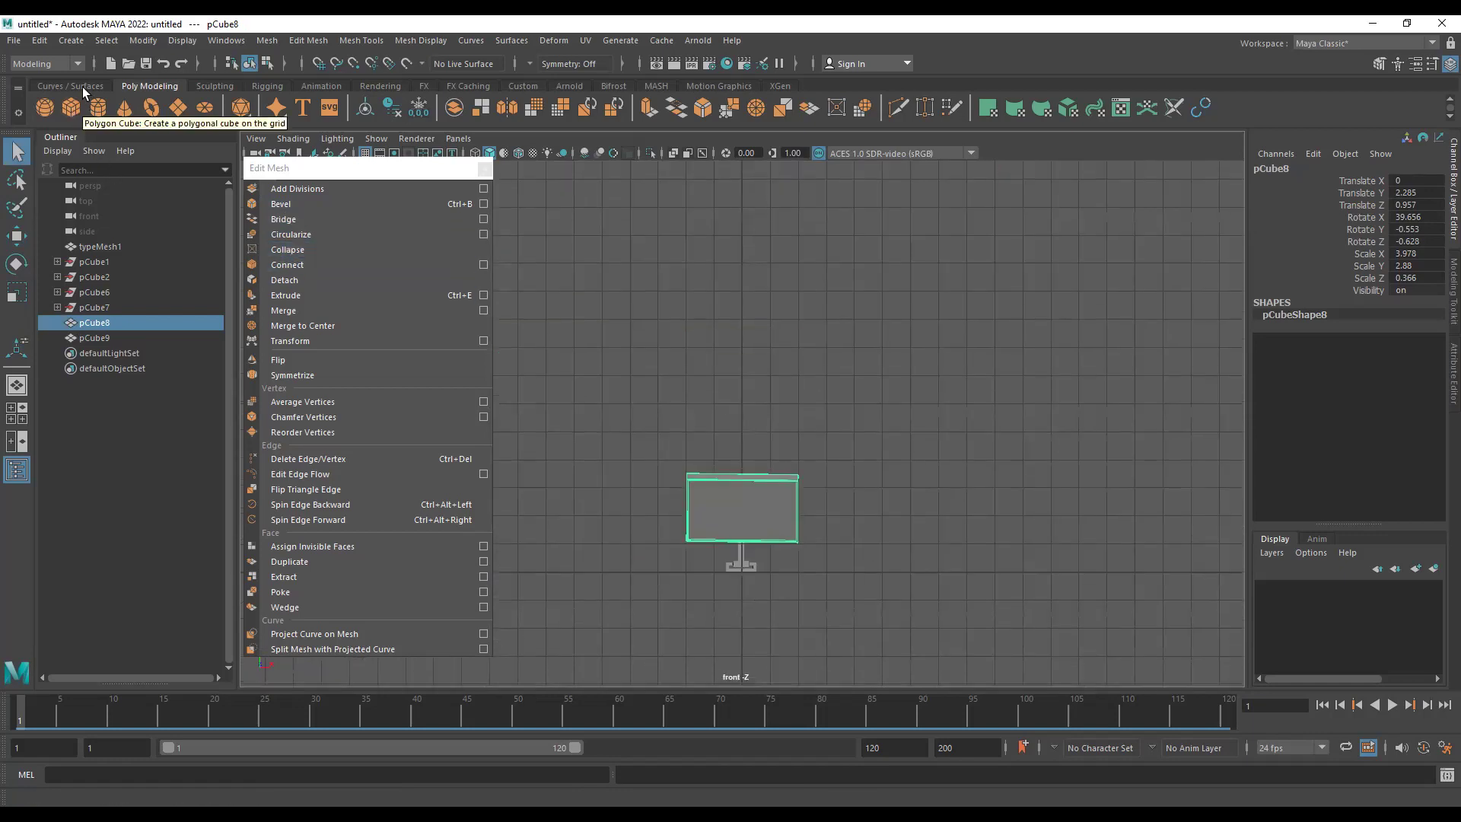
left_click(82, 86)
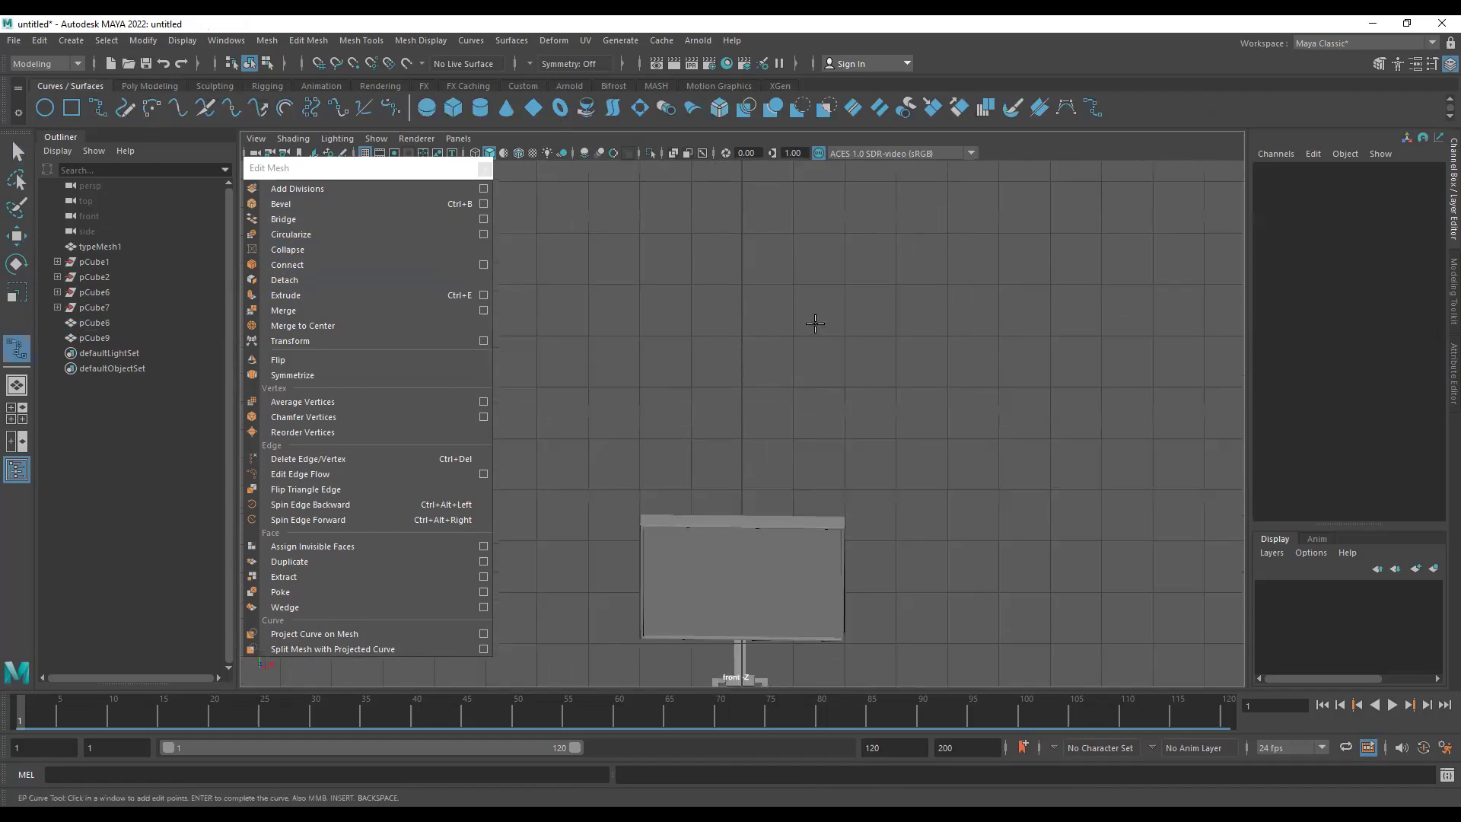
left_click(744, 286)
left_click(793, 286)
left_click(836, 282)
left_click(838, 288)
left_click(838, 294)
left_click(838, 296)
left_click(806, 296)
left_click(764, 295)
- Continue the profile down as a thick upper column and a narrower lower shaft, finish the curve and revolve it into a surface
left_click(763, 298)
left_click_drag(762, 305, 762, 403)
left_click(762, 410)
left_click(752, 412)
left_click(748, 419)
left_click(748, 448)
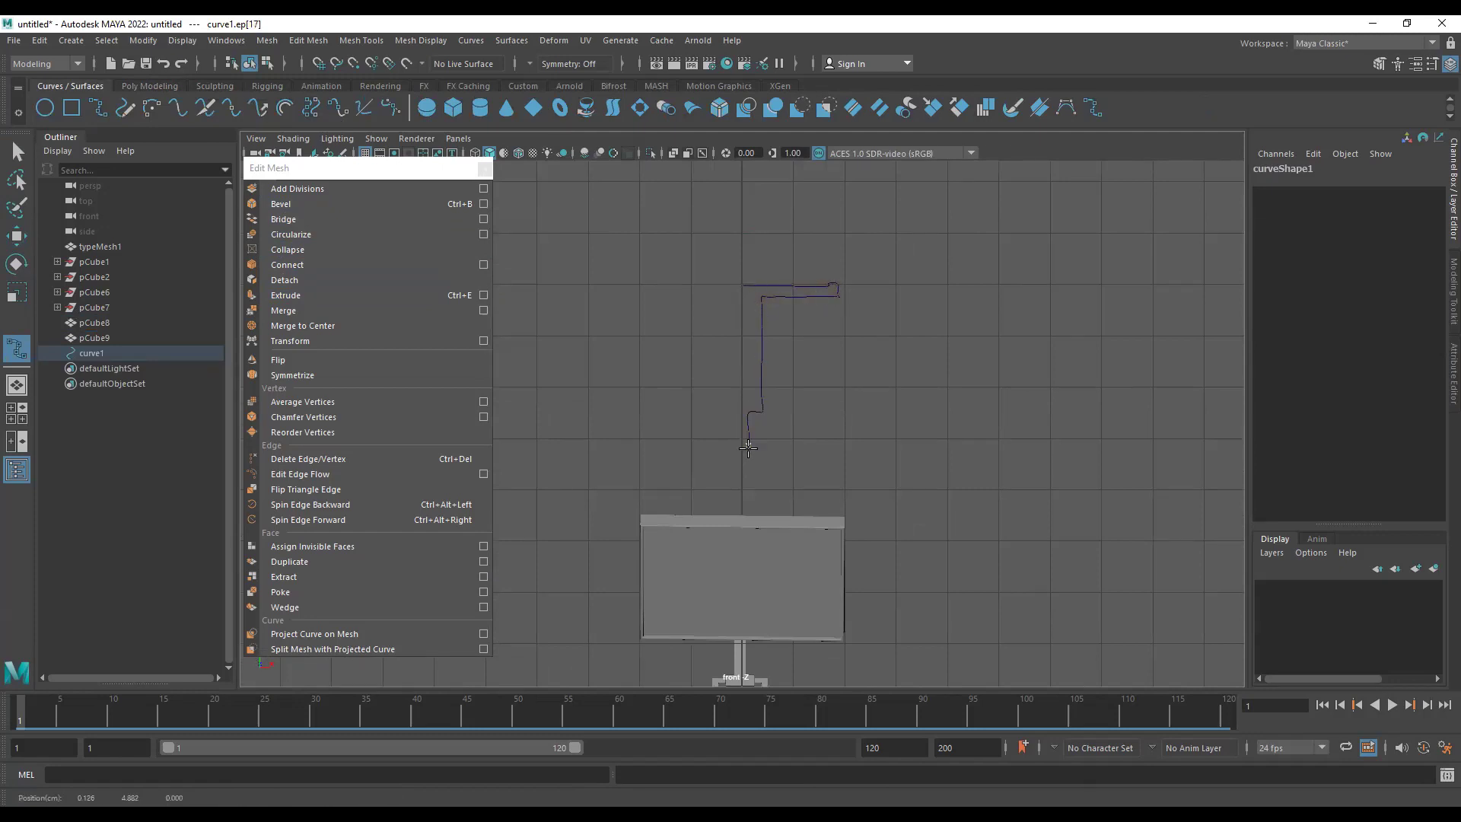
left_click(747, 509)
key("Return")
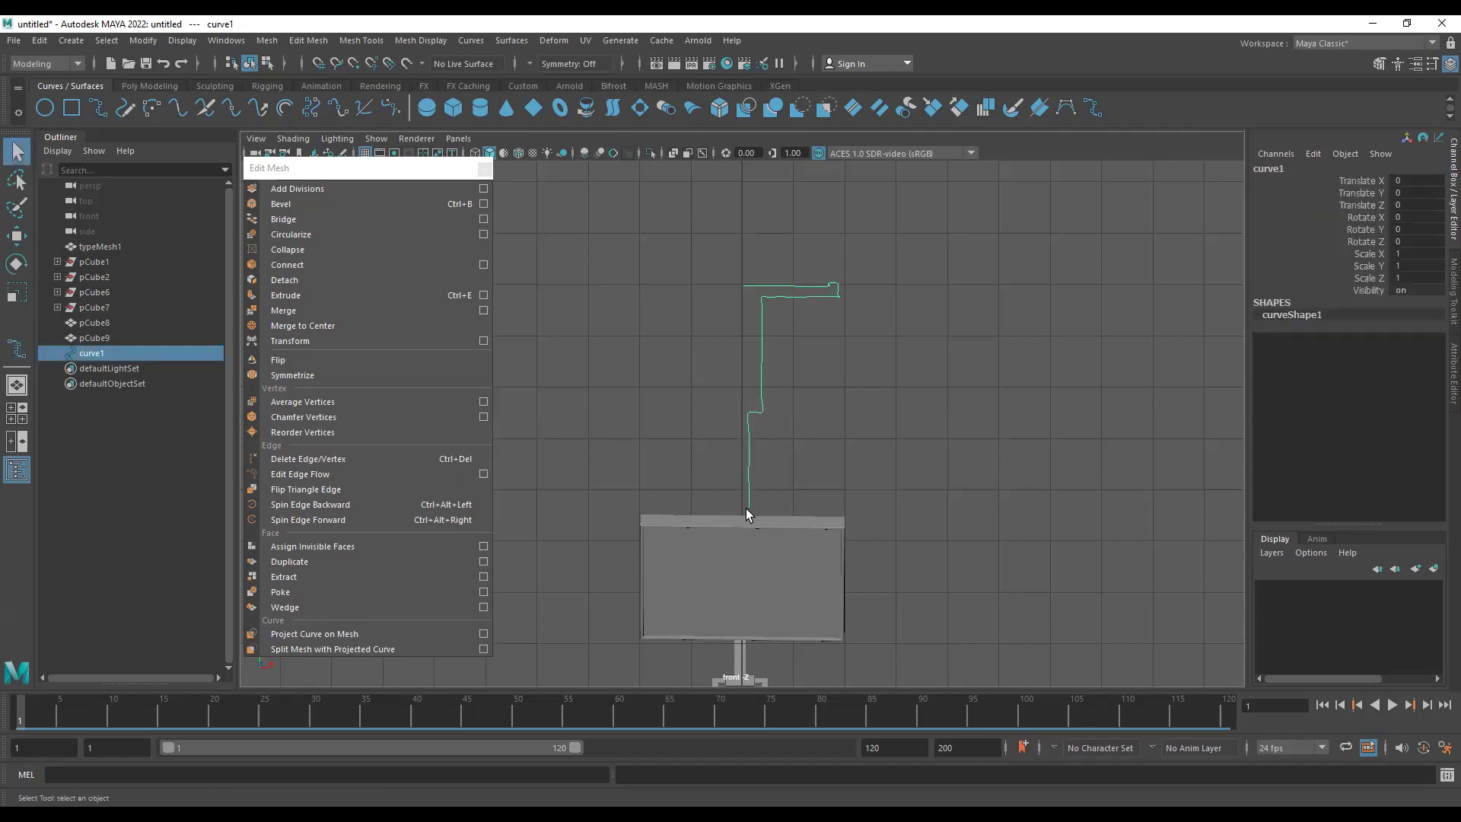
left_click(587, 109)
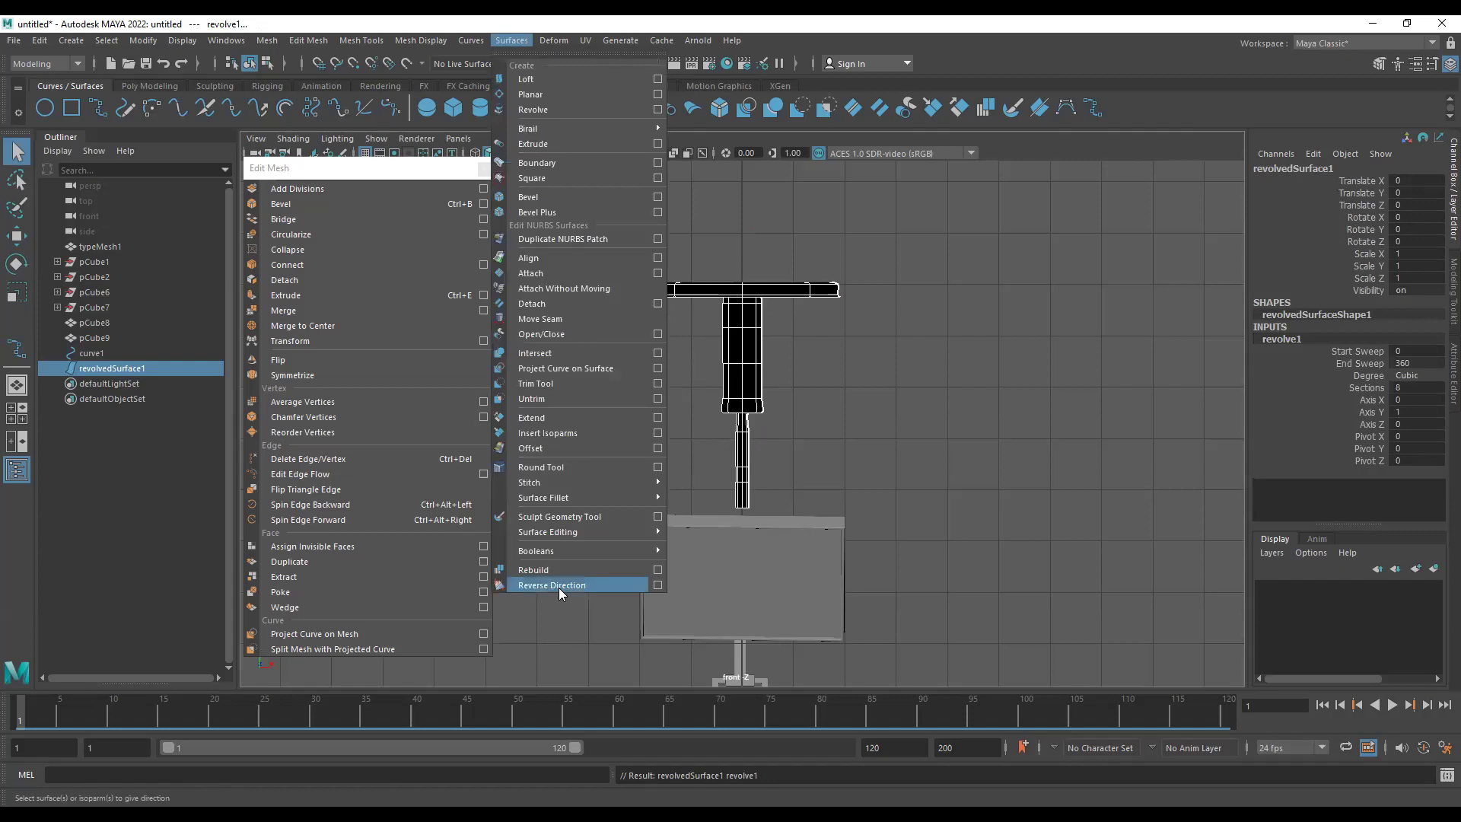
- Reverse the revolved surface's direction and change its revolve degree to Linear
left_click(559, 585)
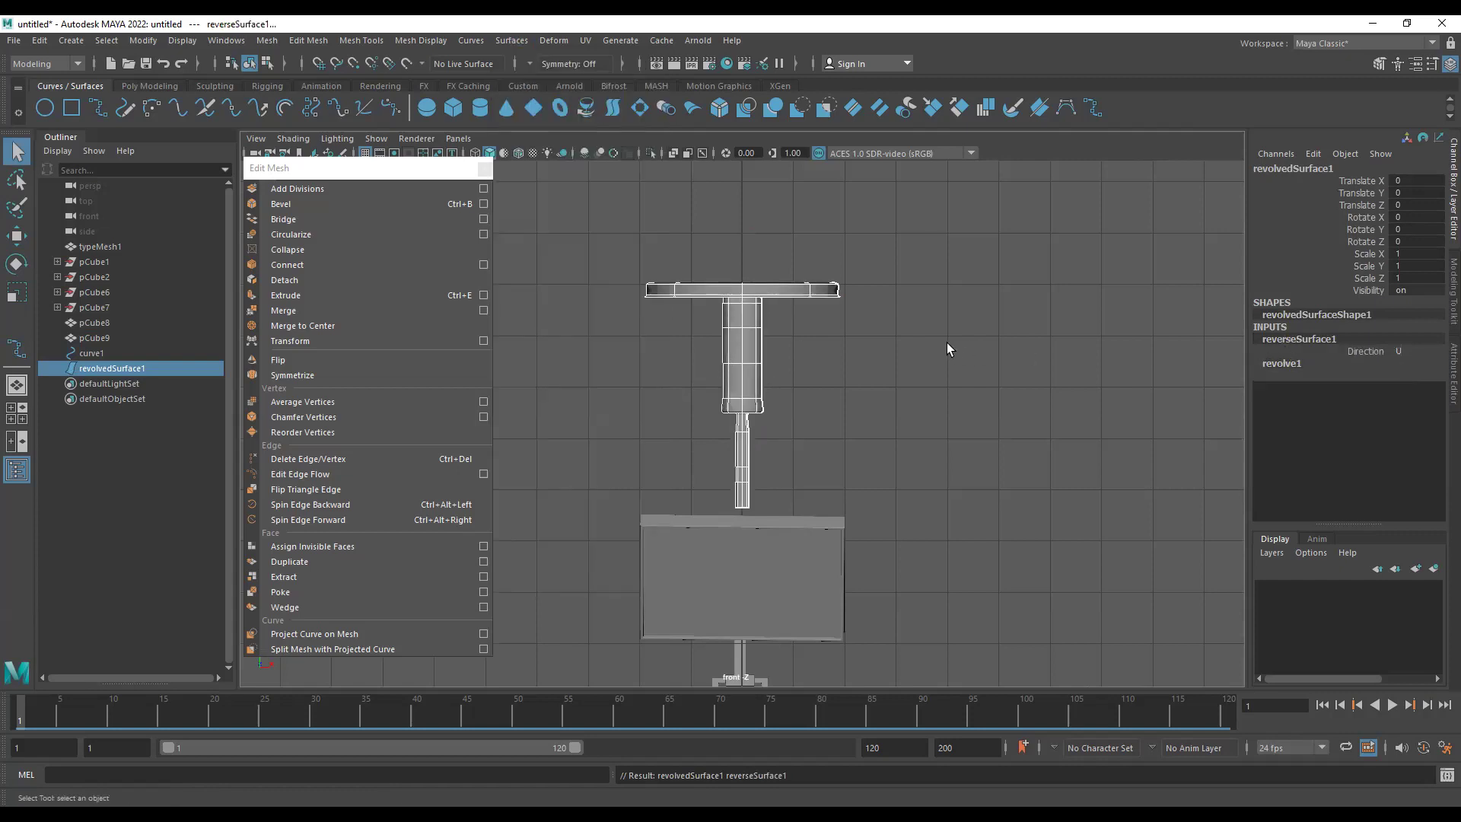
key("f")
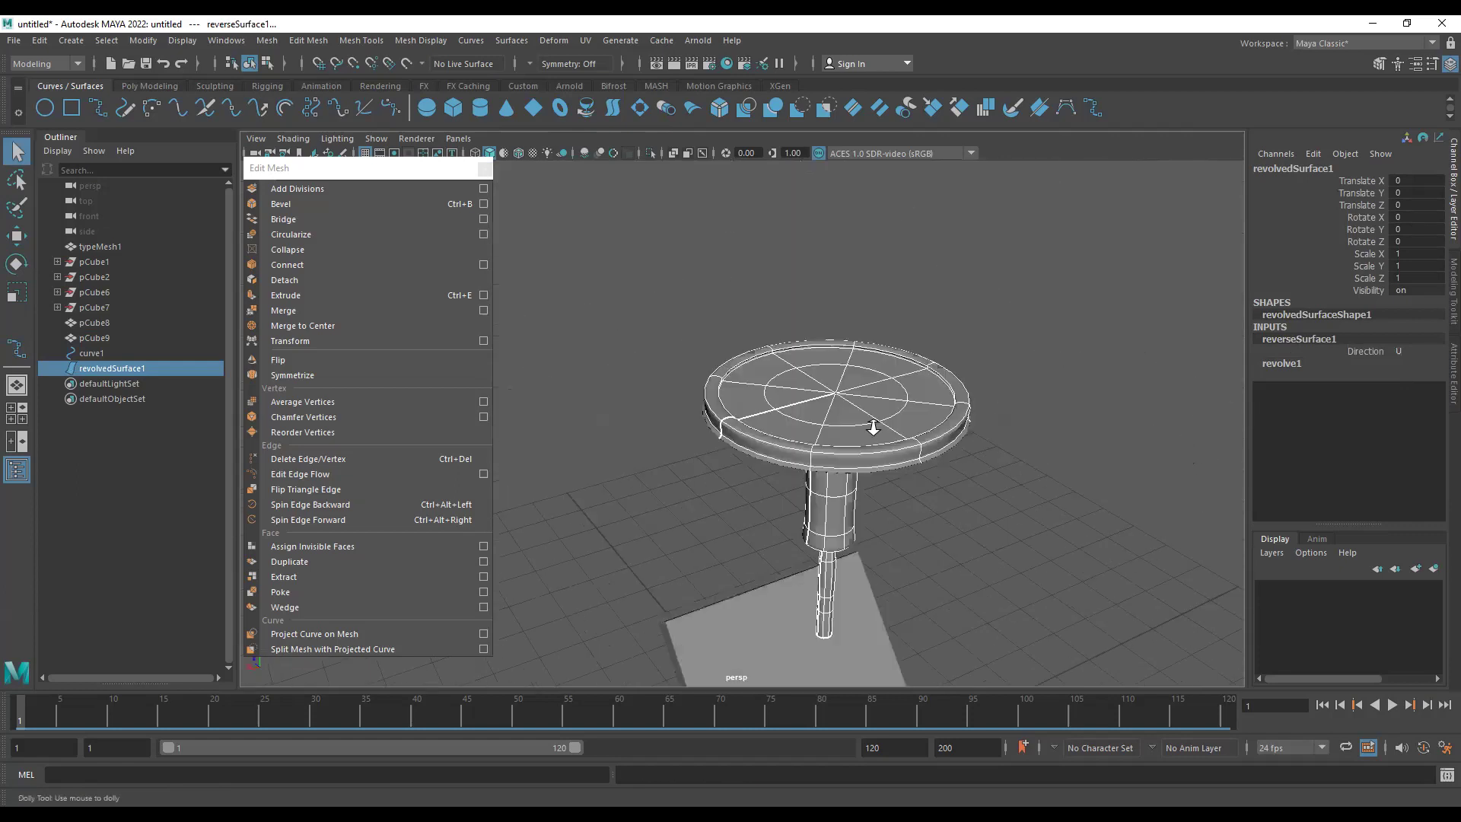
left_click(1290, 363)
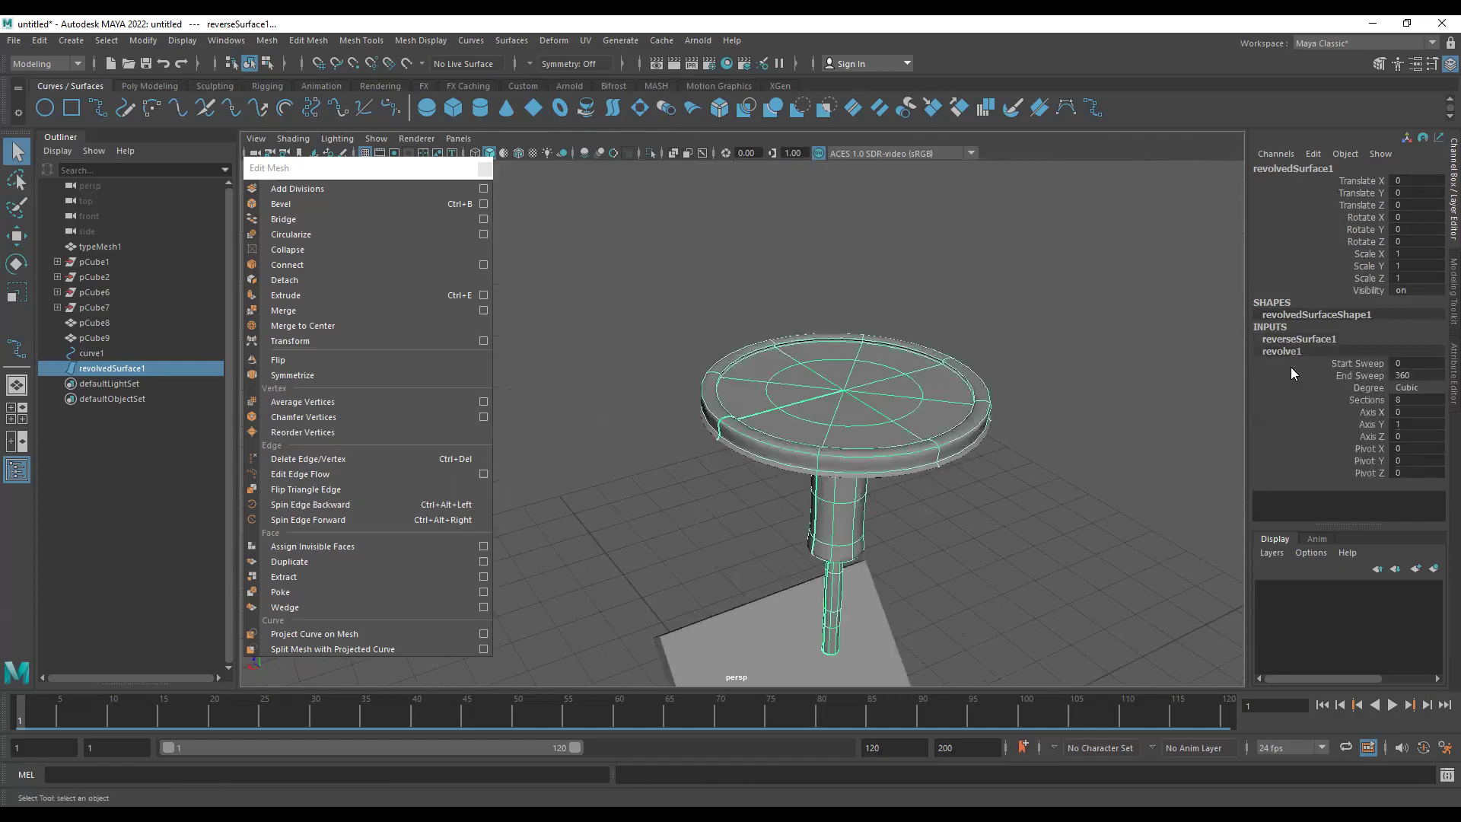
left_click(1426, 389)
left_click(1415, 402)
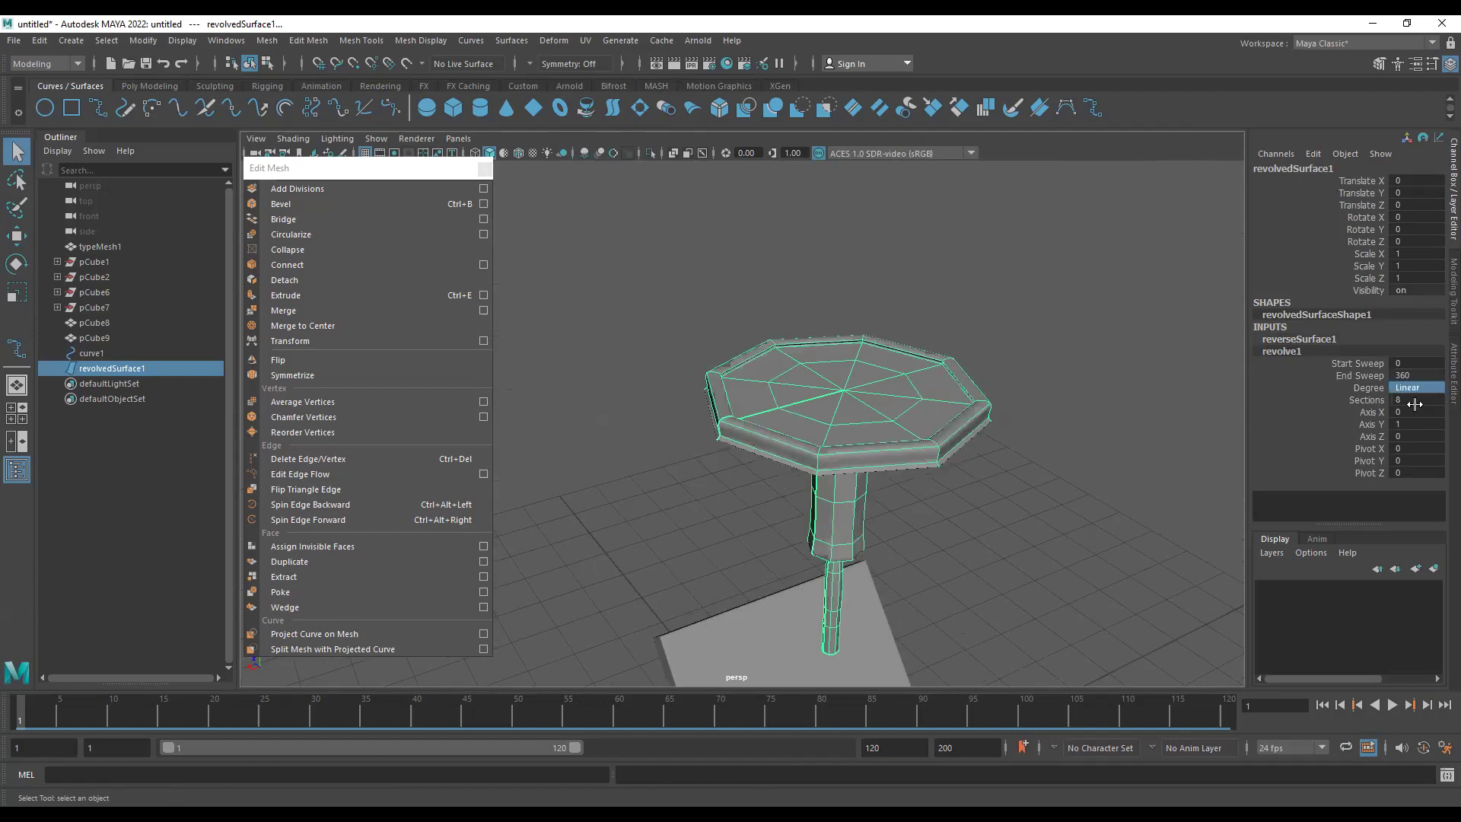
- Try 4 sections on the revolve, and settle on 6 for a hexagonal shape
double_click(1415, 404)
type("4")
key("Return")
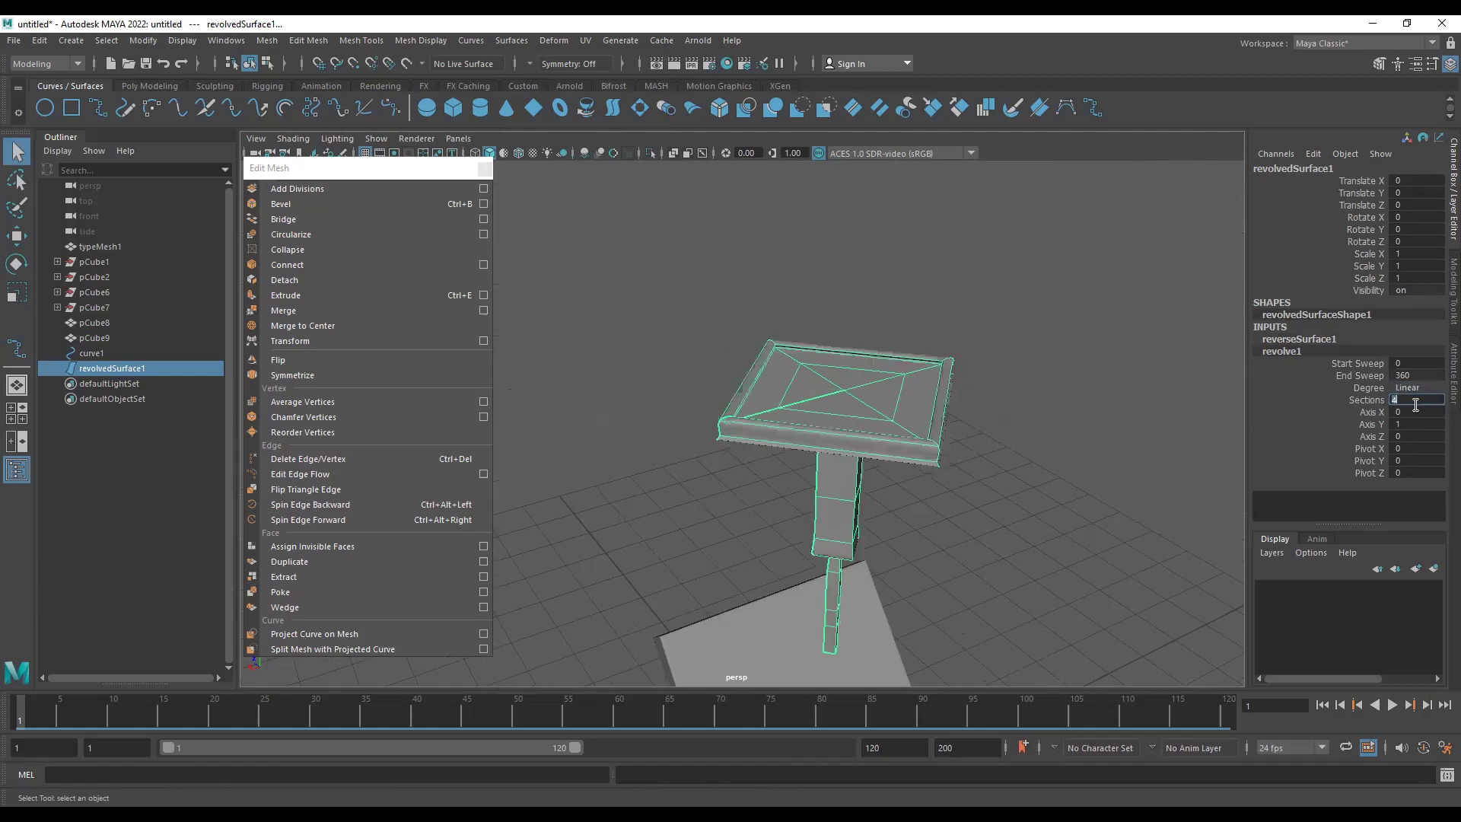
left_click_drag(842, 408, 1141, 380, "alt")
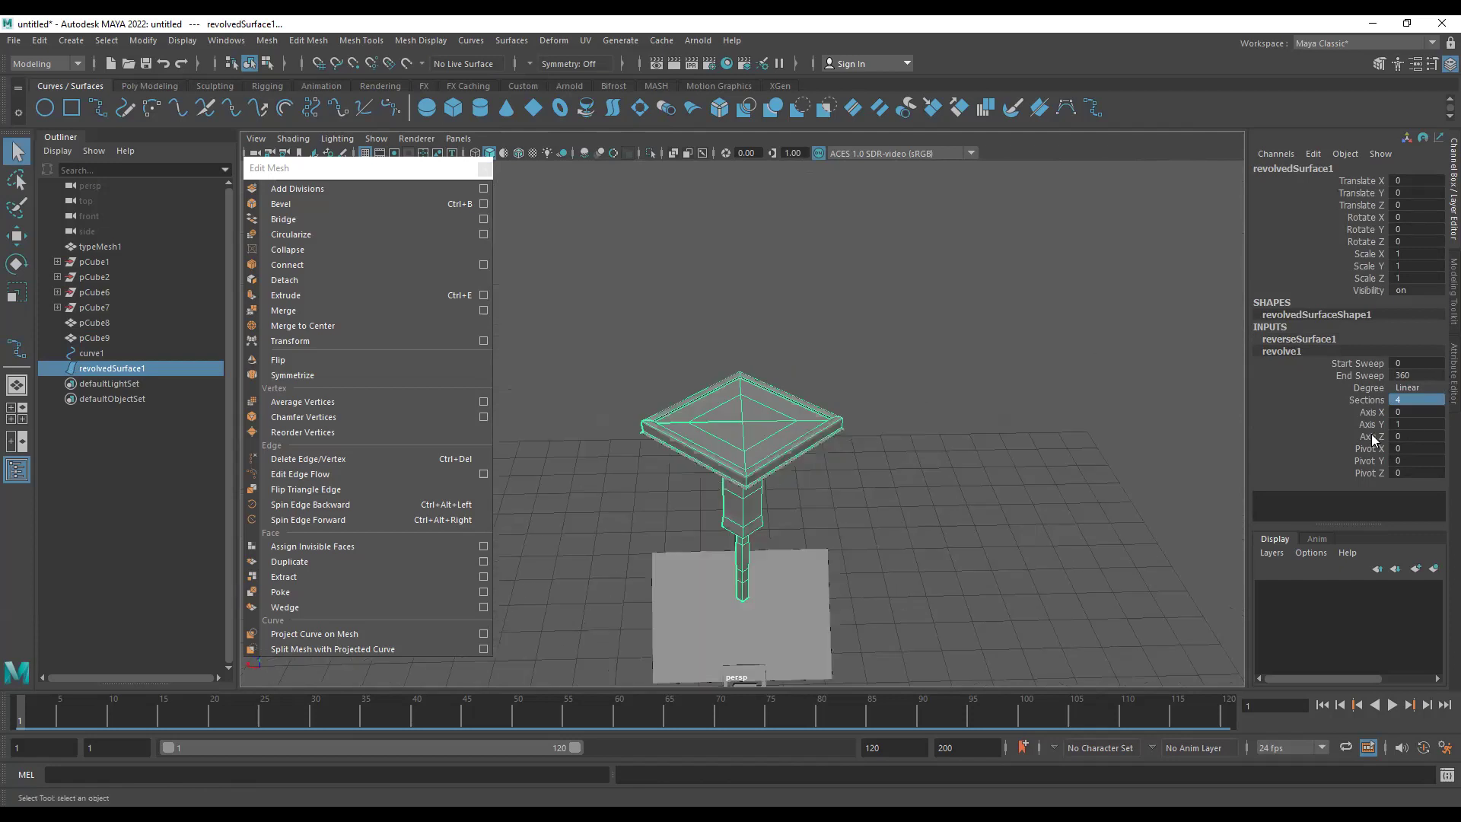
double_click(1420, 400)
type("6")
key("Return")
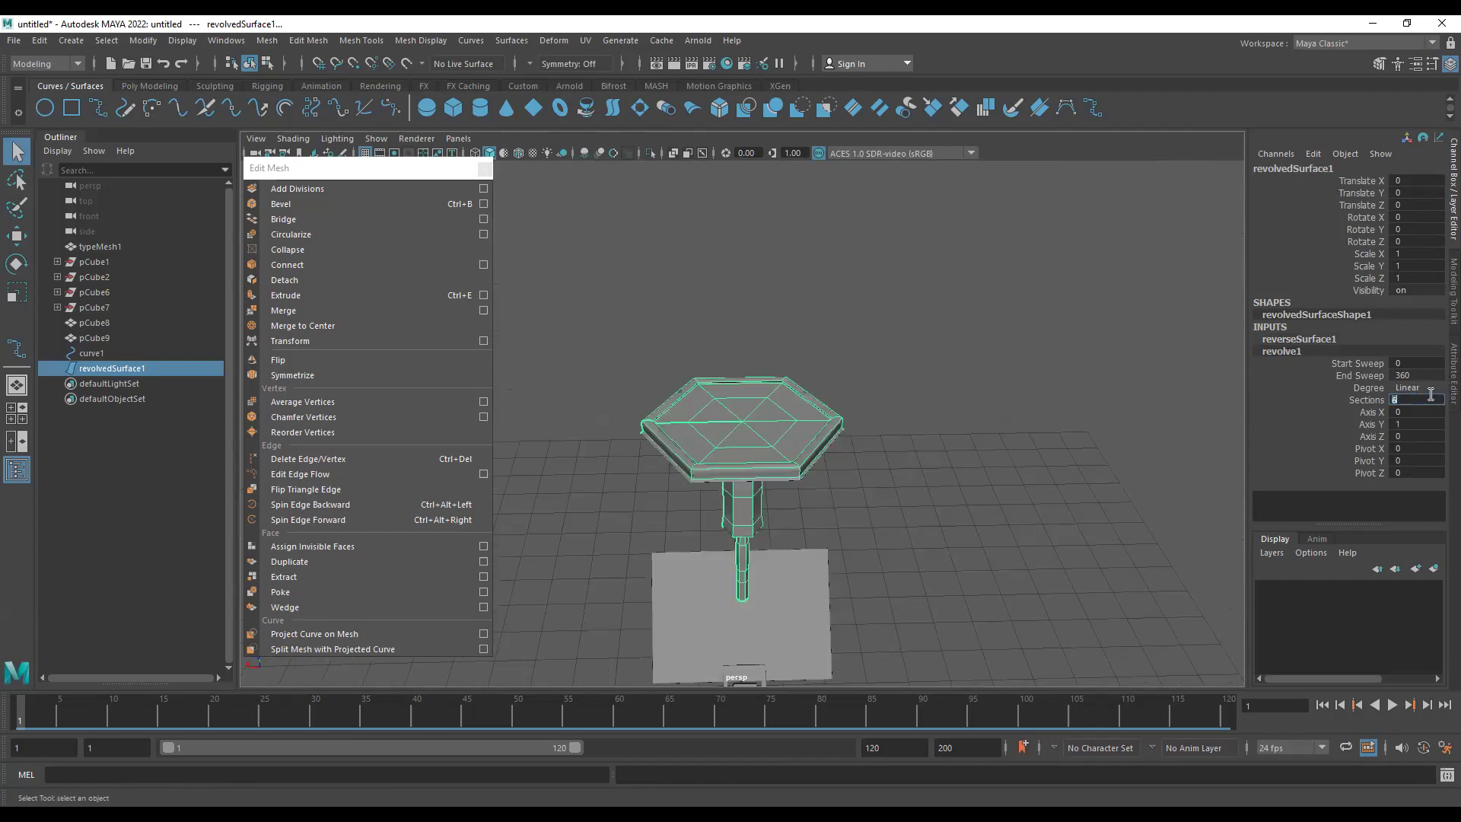
left_click_drag(943, 463, 853, 387, "alt")
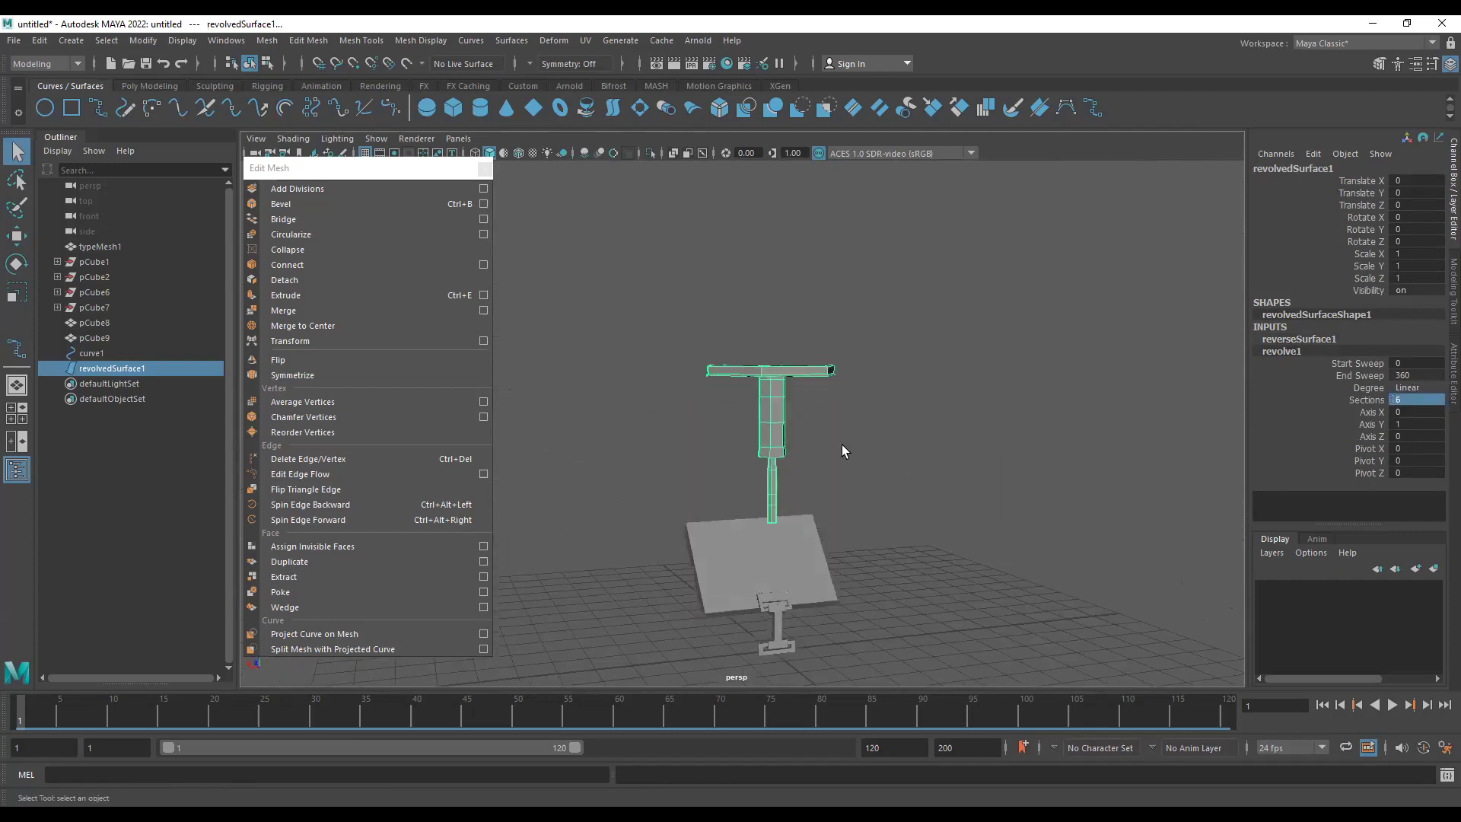
- Scale the revolved surface uniformly down to about 0.143 and raise it to about Y 1.471
key("r")
left_click_drag(772, 650, 522, 499)
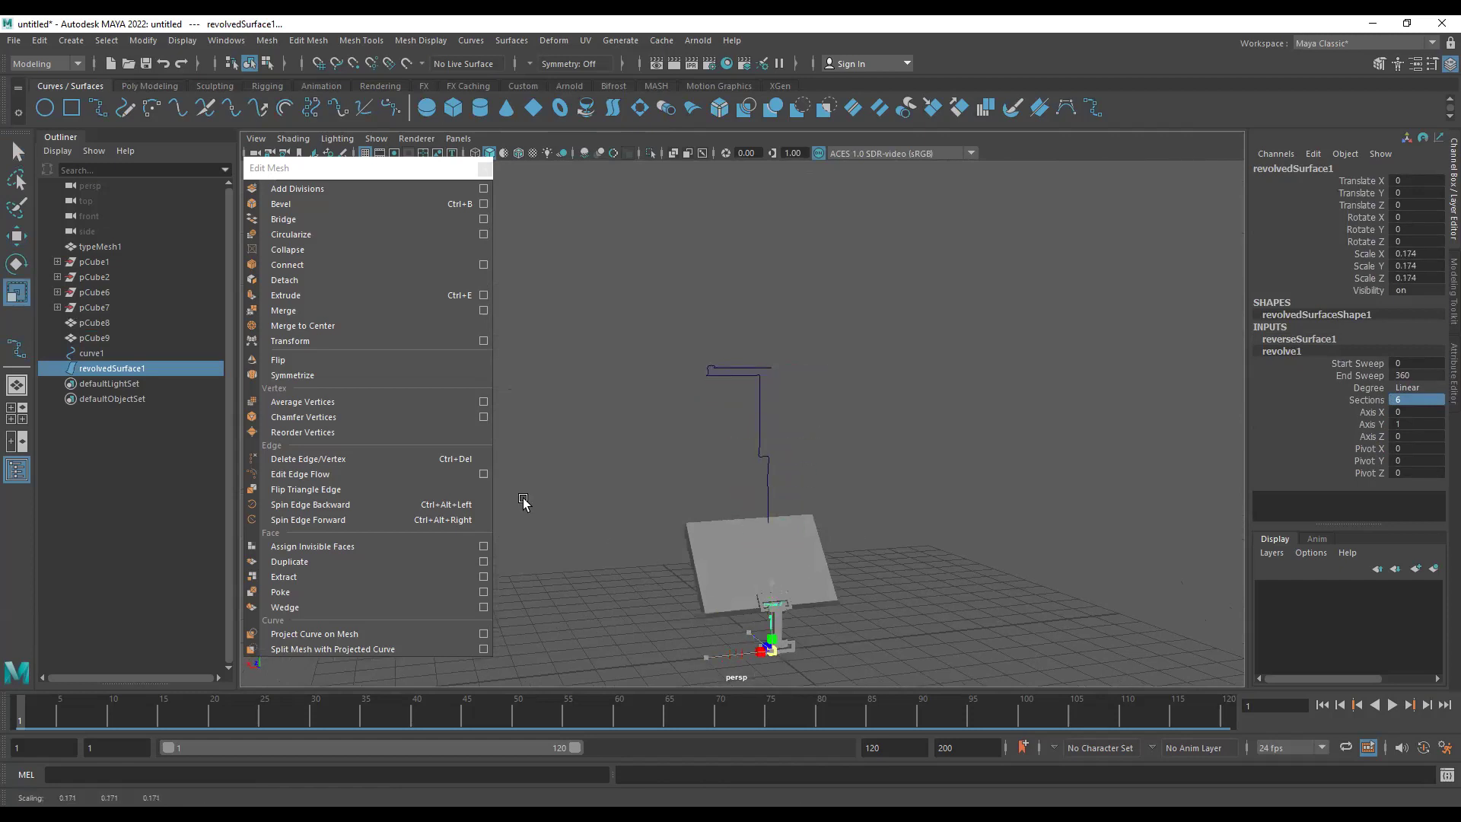
right_click_drag(861, 626, 845, 316, "alt")
key("w")
left_click_drag(742, 574, 743, 362)
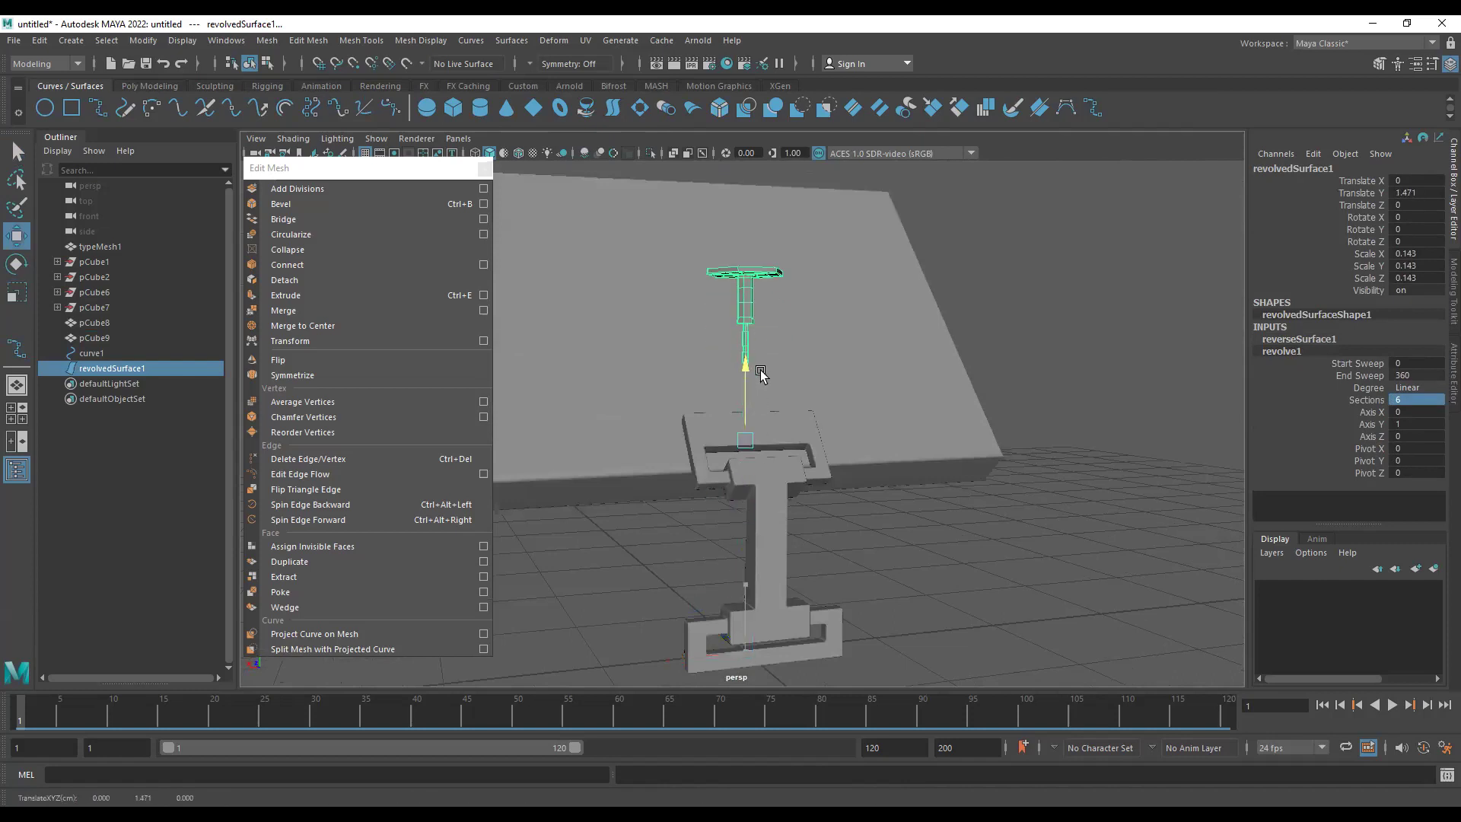
- Center the revolved surface's pivot and rotate it to about -46.337 degrees in X, switching to the side view
left_click(144, 41)
left_click(204, 152)
key("e")
left_click_drag(756, 271, 763, 318)
key("space")
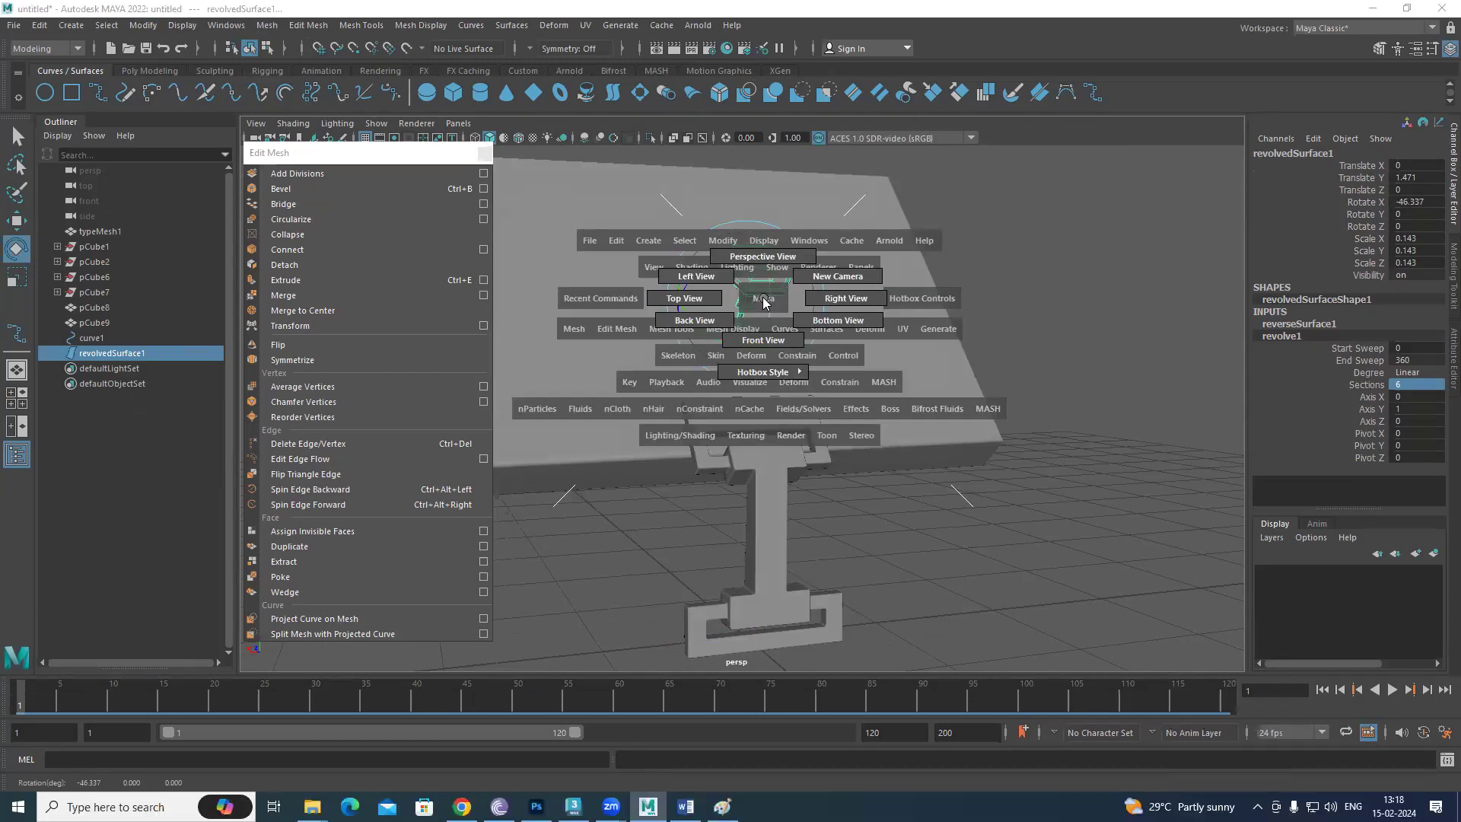
left_click(824, 305)
middle_click_drag(761, 283, 774, 457, "alt")
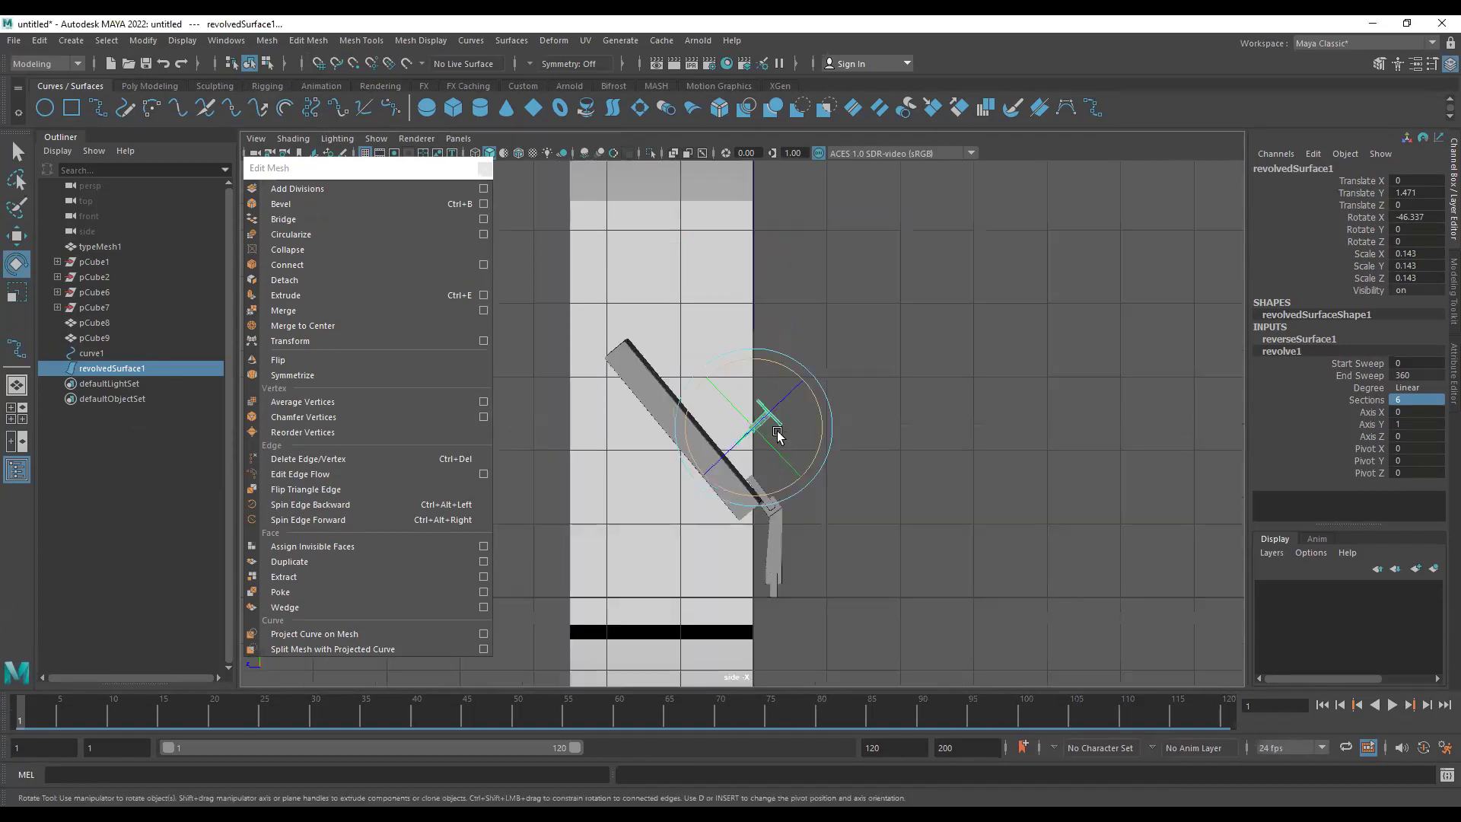
- Move the revolved surface to the bracket's upper plate at about Y 0.576, Z 0.048 and scale it uniformly to 0.07
key("w")
left_click_drag(753, 412, 759, 483)
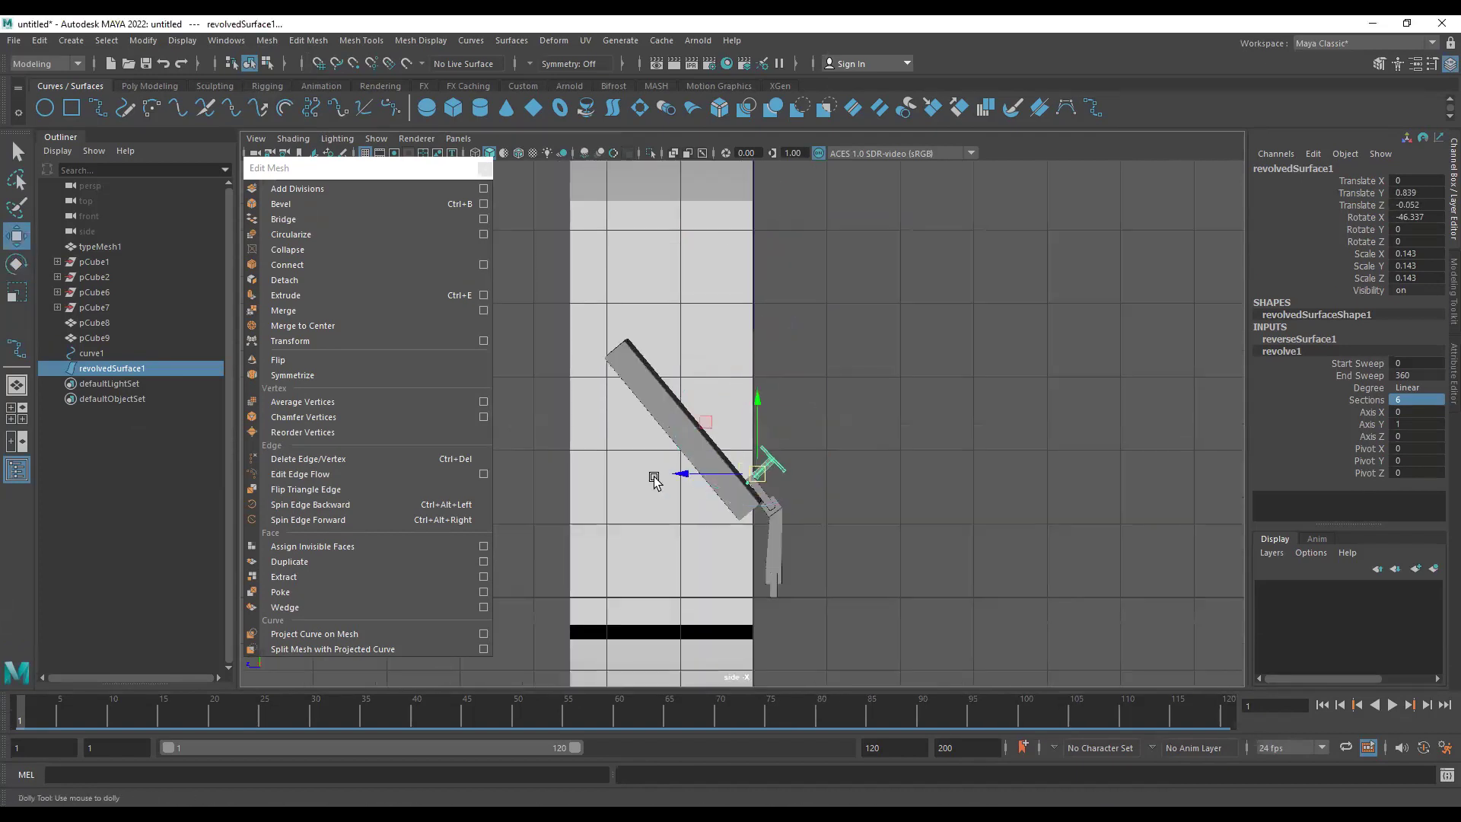
right_click_drag(688, 511, 1066, 557, "alt")
middle_click_drag(1066, 558, 1000, 315, "alt")
right_click_drag(578, 366, 828, 382, "alt")
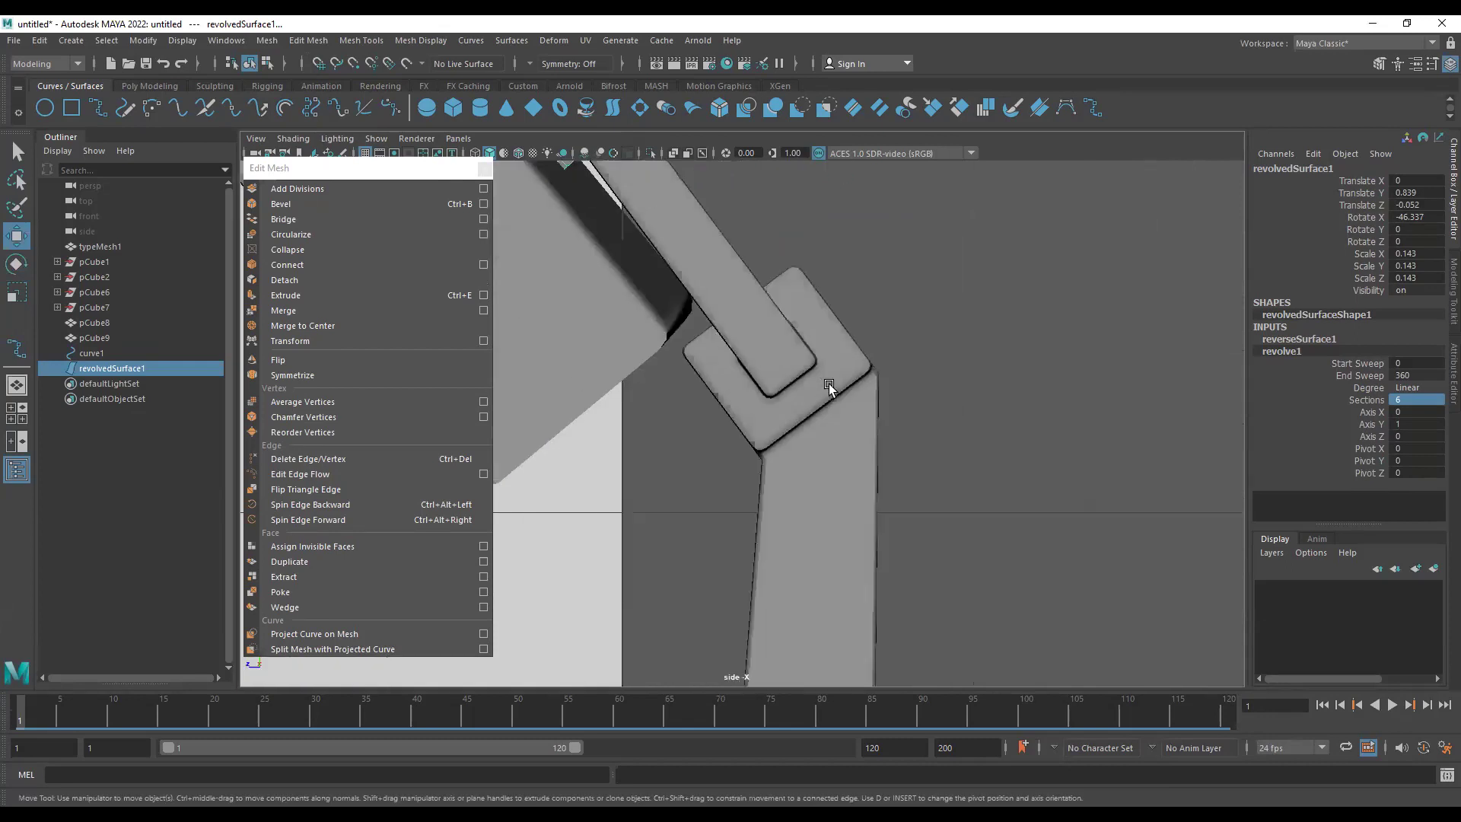
middle_click_drag(668, 260, 715, 423, "alt")
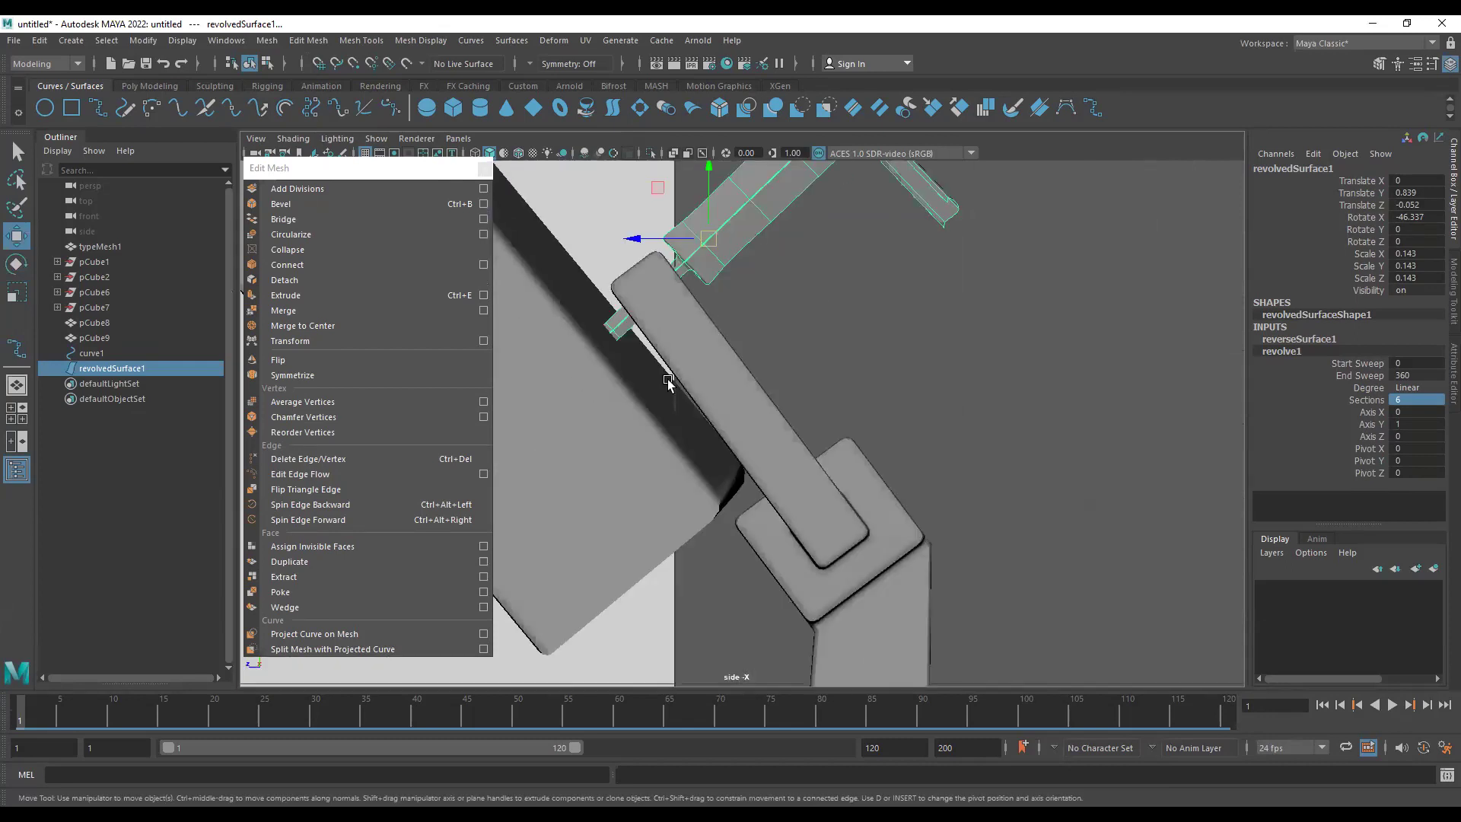
middle_click_drag(668, 380, 643, 399)
key("r")
left_click_drag(639, 411, 428, 63)
- Align the revolved surface with the bracket's upper plate at about -51.115 degrees in X, Y 0.604 and Z 0.027
key("e")
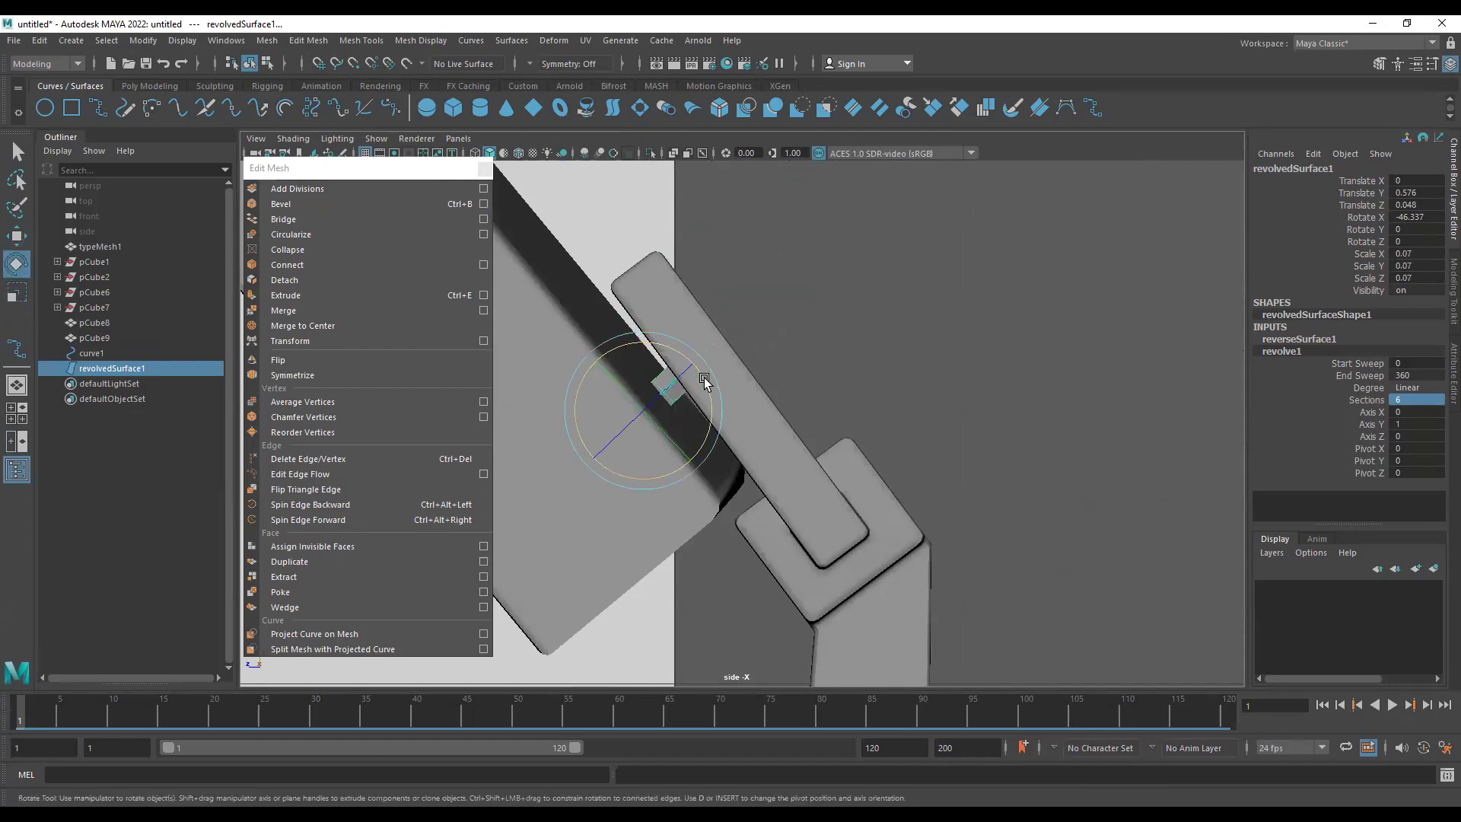
left_click_drag(711, 391, 659, 386)
key("w")
key("e")
left_click_drag(698, 328, 691, 321)
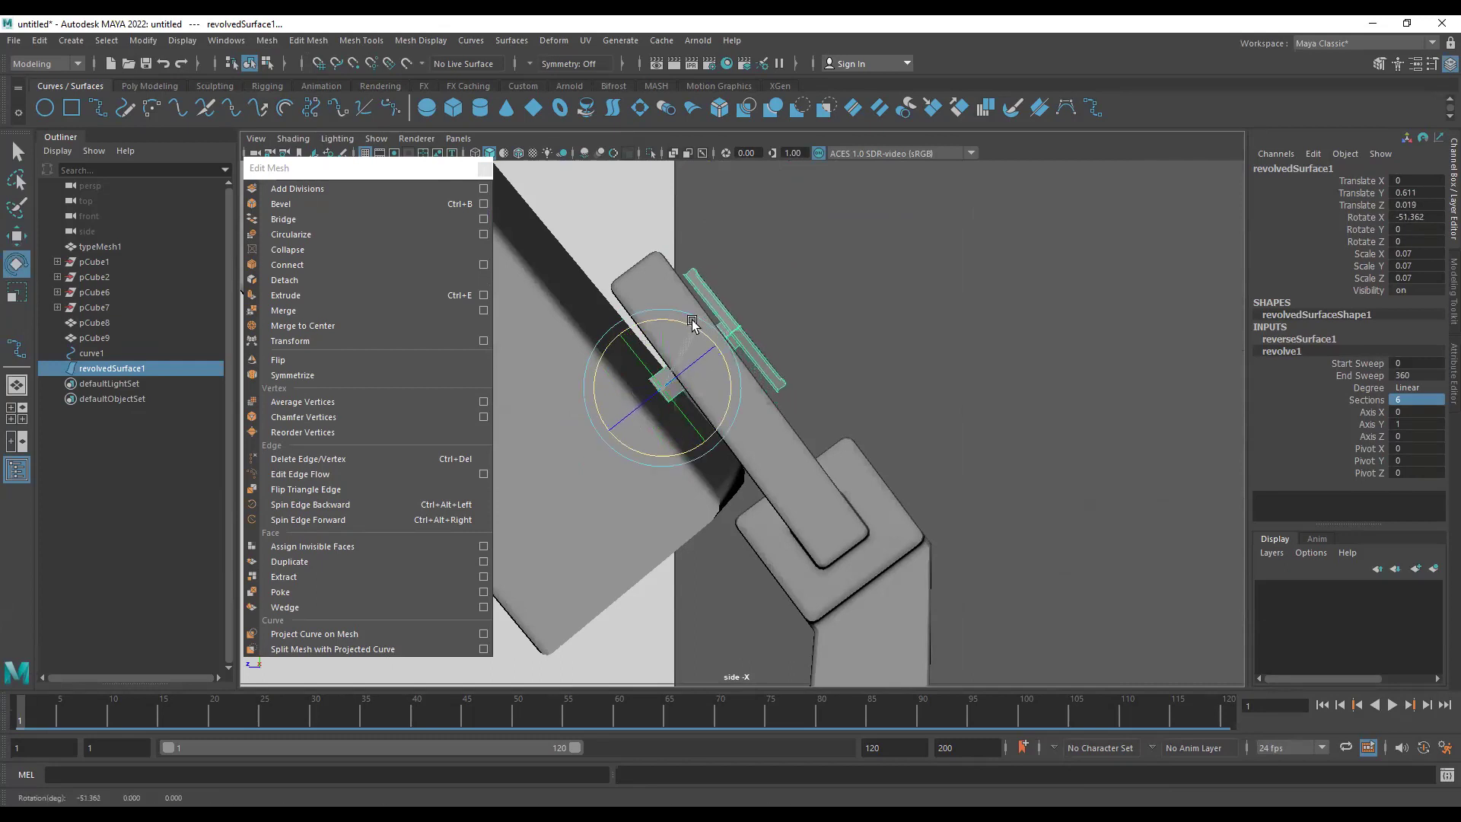
key("w")
left_click_drag(661, 393, 656, 400)
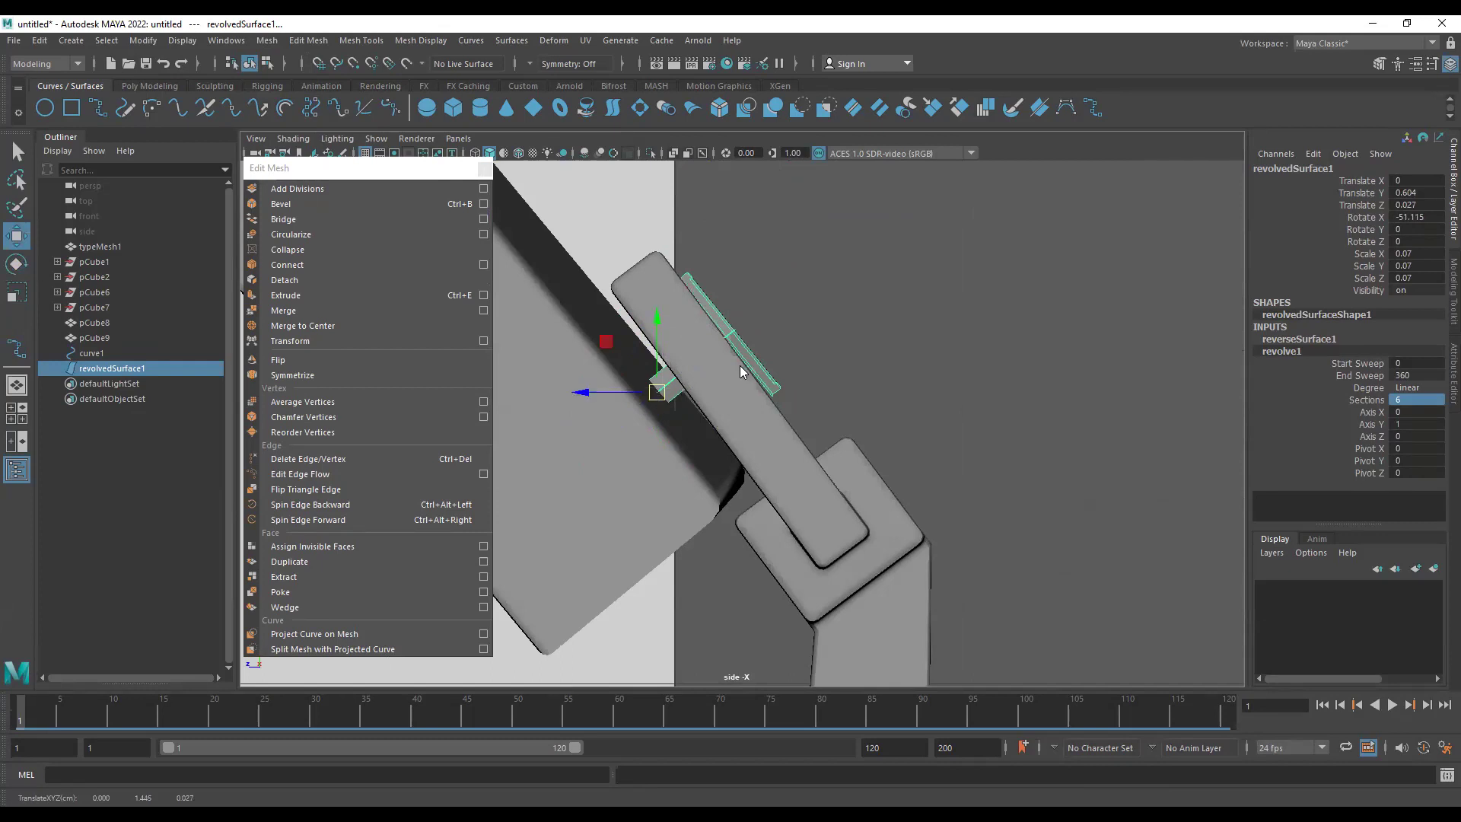
- Shrink the revolved surface to scale 0.018 and seat it on the bracket's upper plate at about Y 0.679, Z -0.043
key("space")
key("space")
left_click_drag(662, 486, 871, 486, "alt")
key("r")
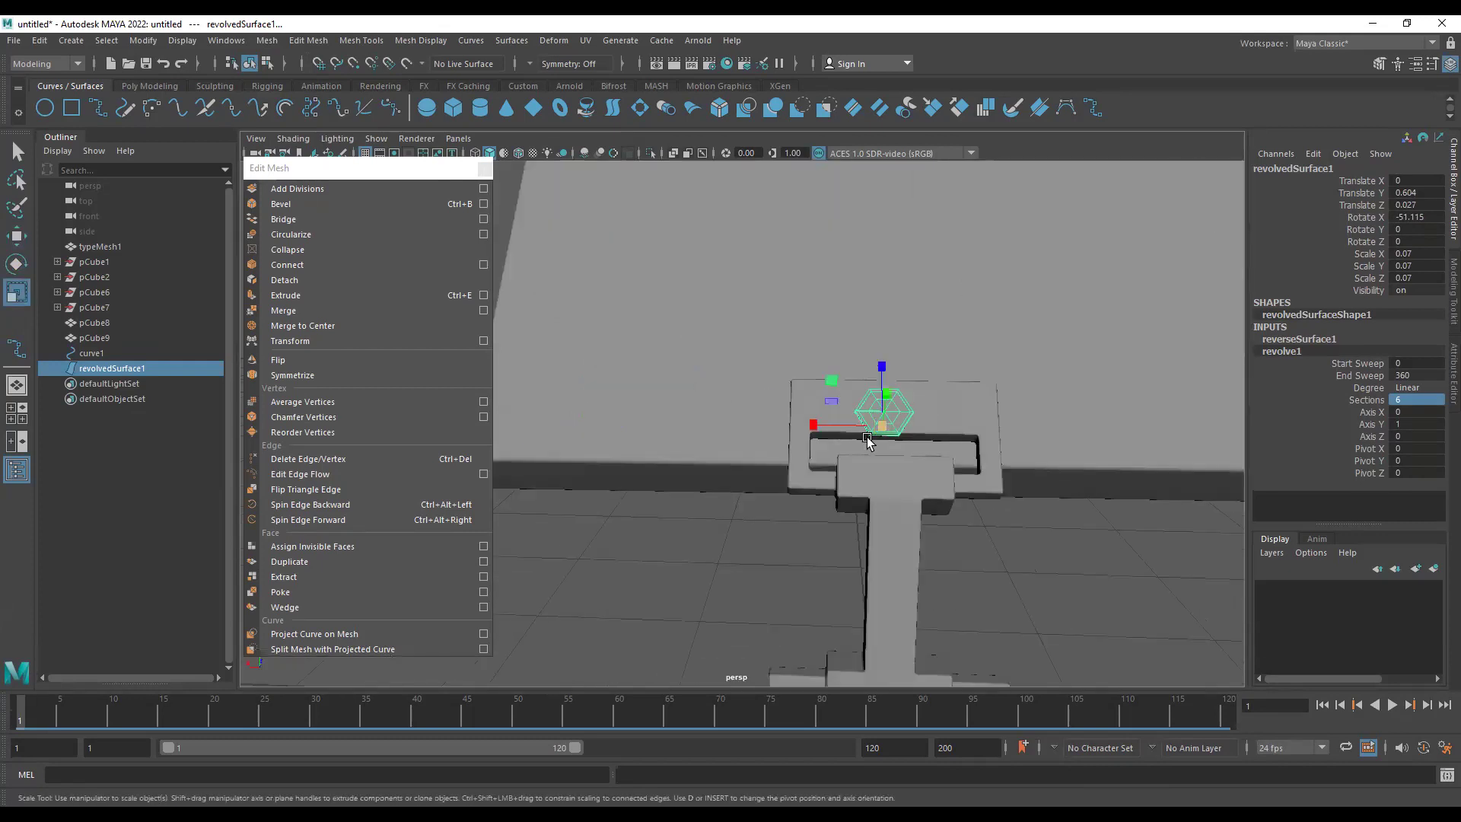
key("space")
key("space")
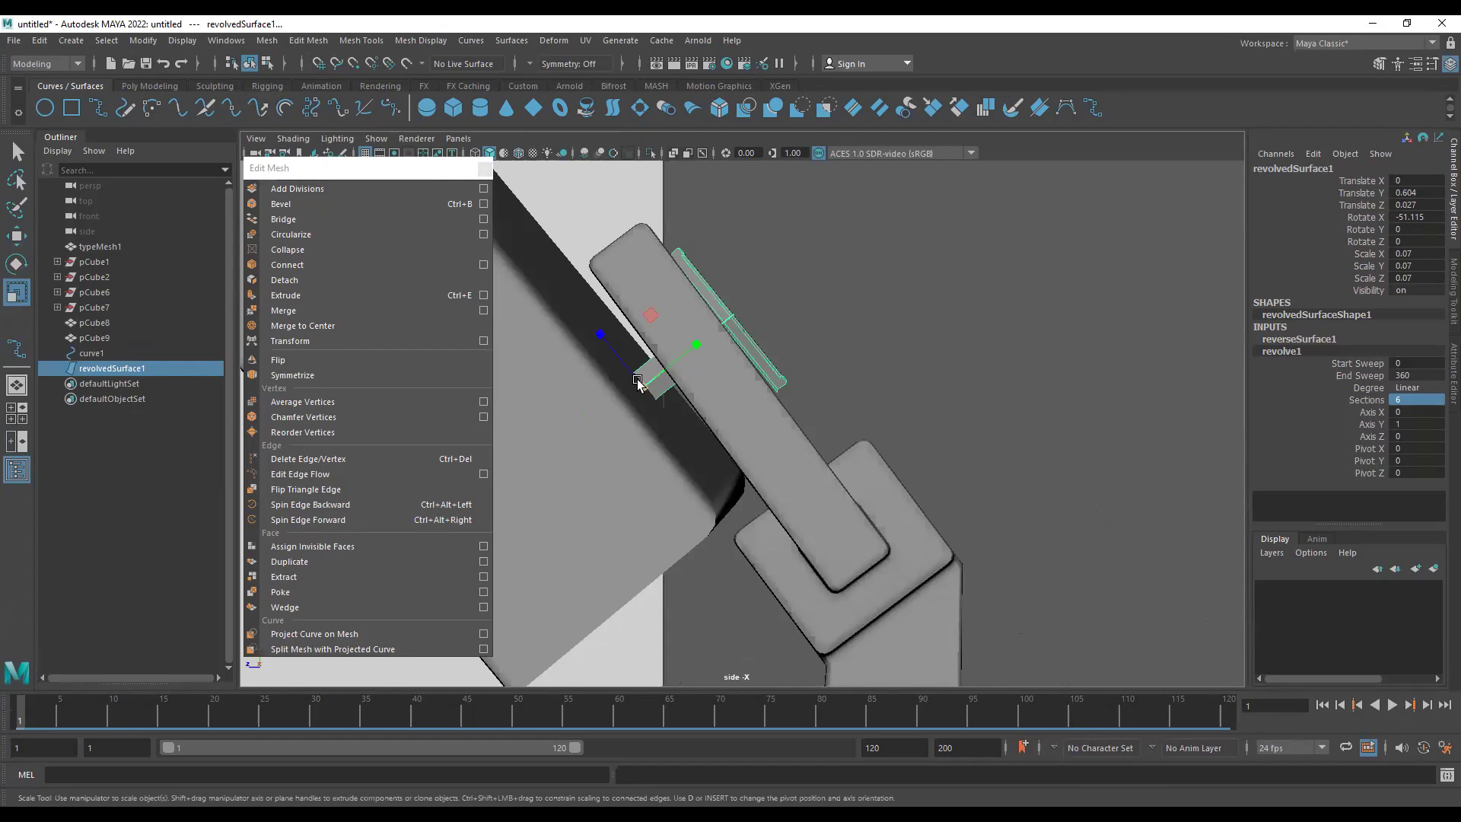
left_click_drag(638, 380, 699, 338)
key("w")
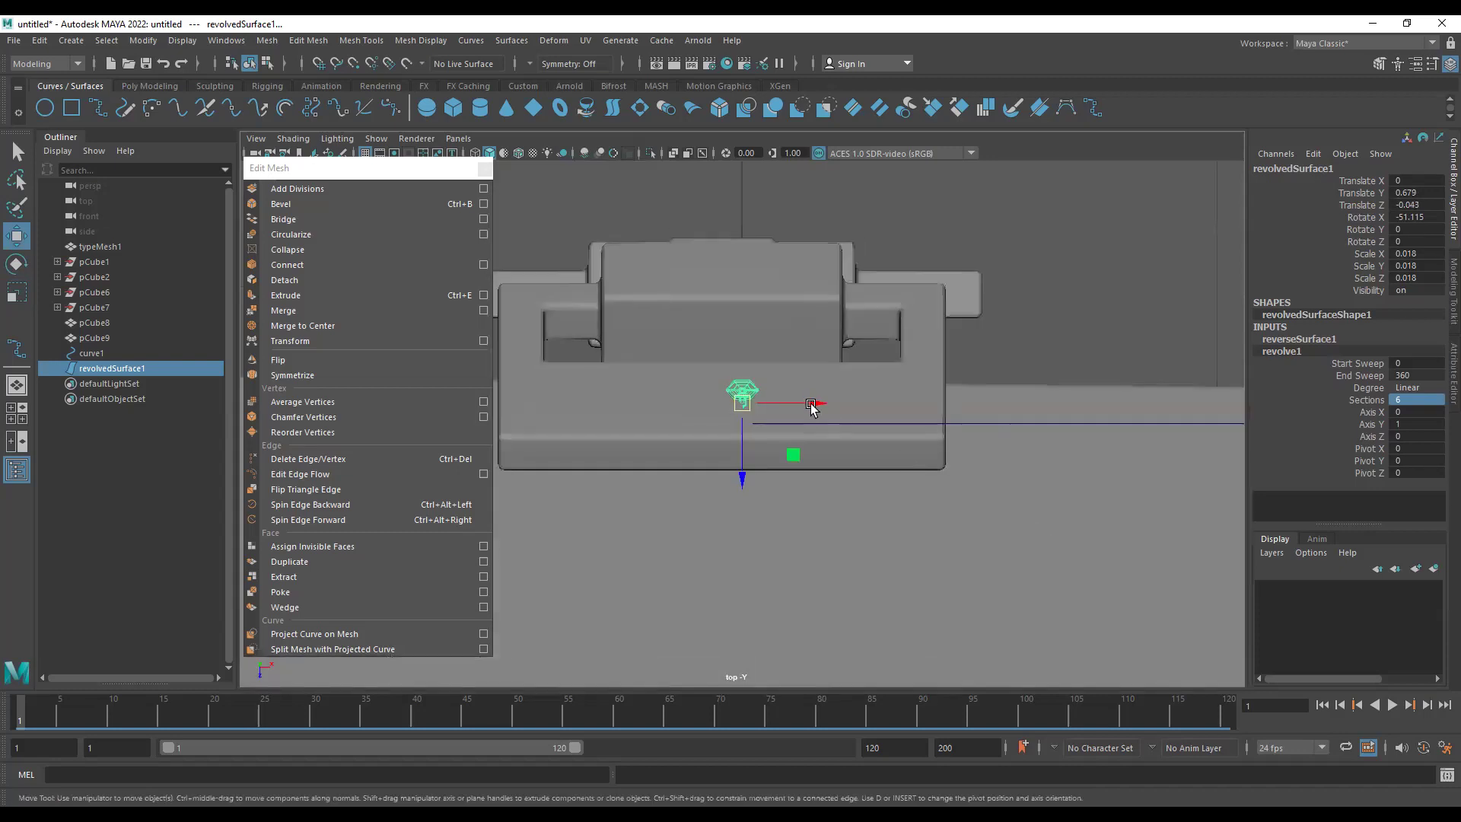
- Move the small bolt sideways along X, duplicate it and place the copy on the opposite side at about X -0.167
middle_click_drag(796, 404, 828, 416, "alt")
left_click_drag(841, 416, 764, 421)
key("ctrl+d")
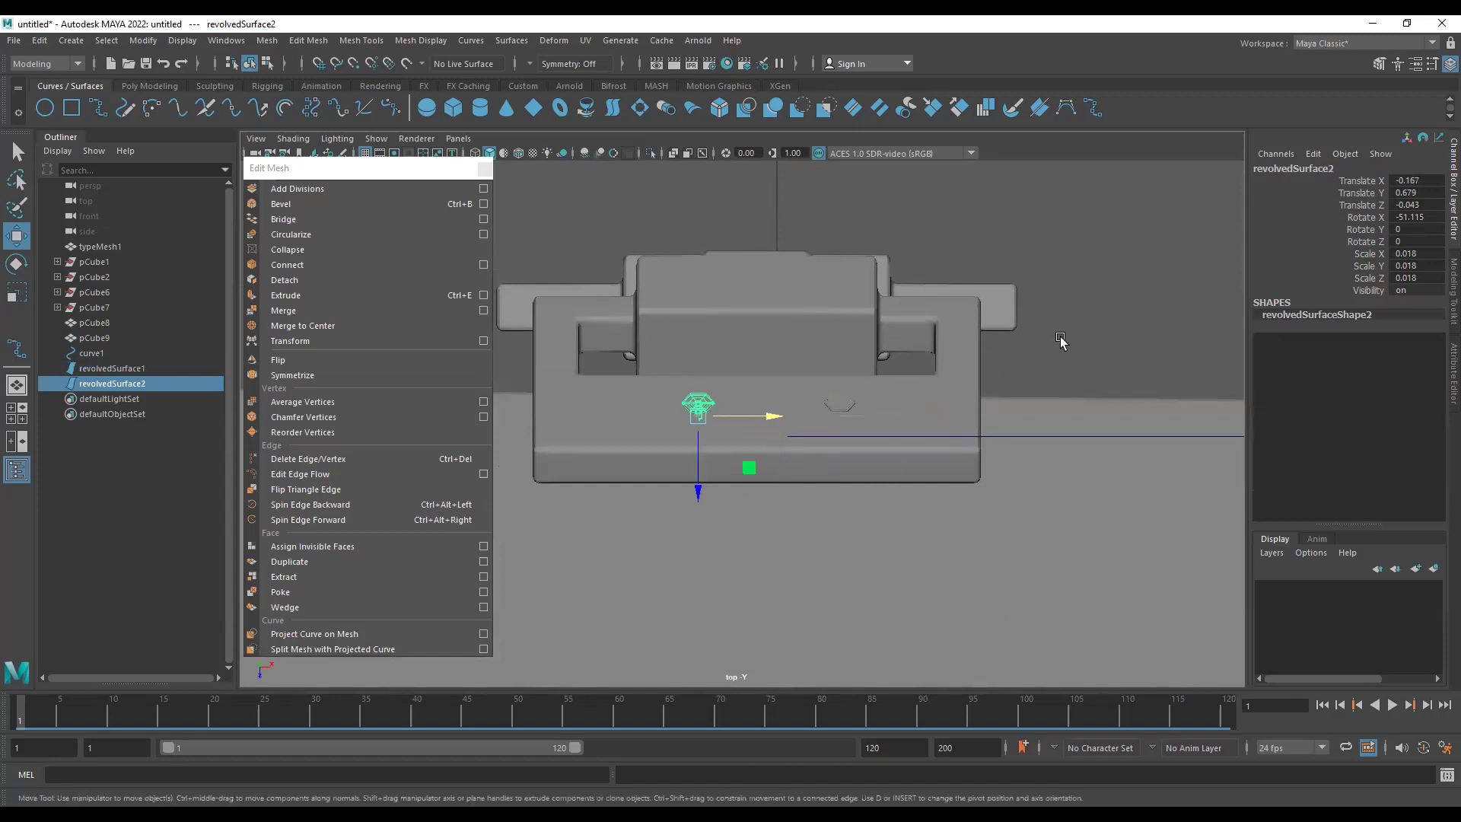
left_click(1061, 340)
- Try inserting 4 evenly spaced edge loops across the tilted panel and undo them
key("space")
key("space")
left_click_drag(920, 378, 1065, 382, "alt")
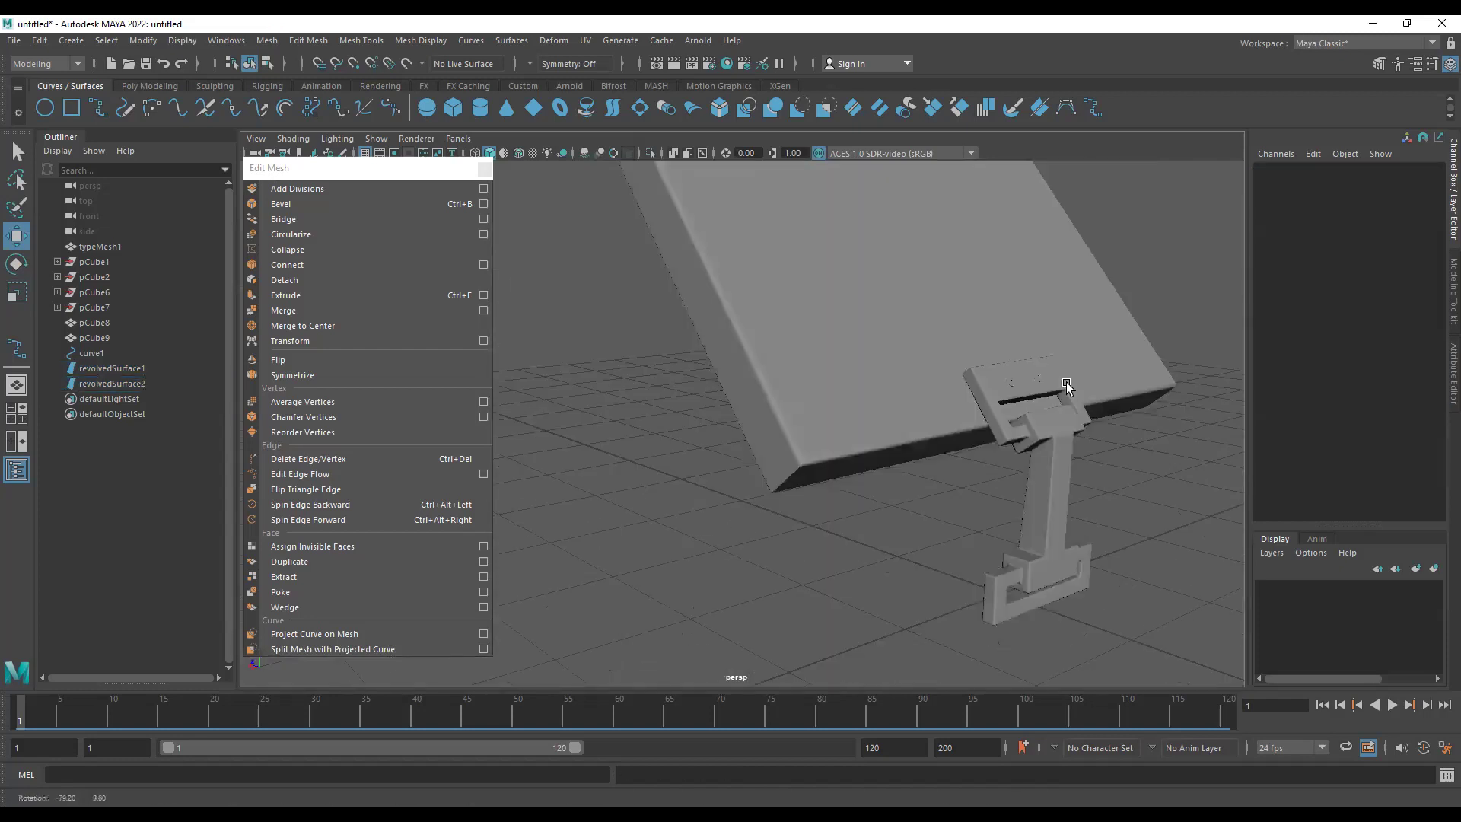
middle_click_drag(1065, 382, 808, 447, "alt")
right_click_drag(809, 447, 986, 613, "alt")
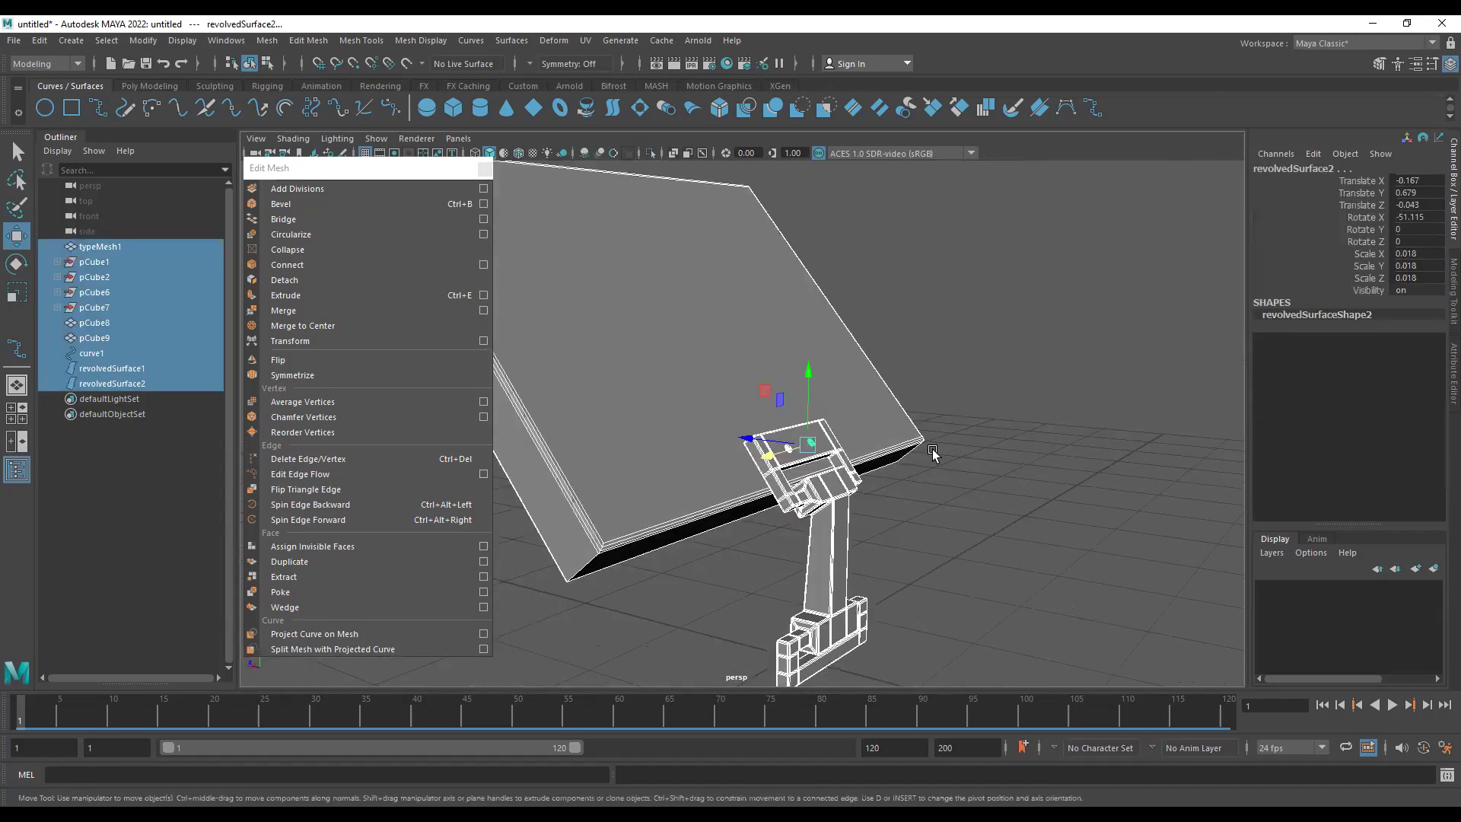
left_click(886, 436)
left_click_drag(886, 435, 829, 456, "alt")
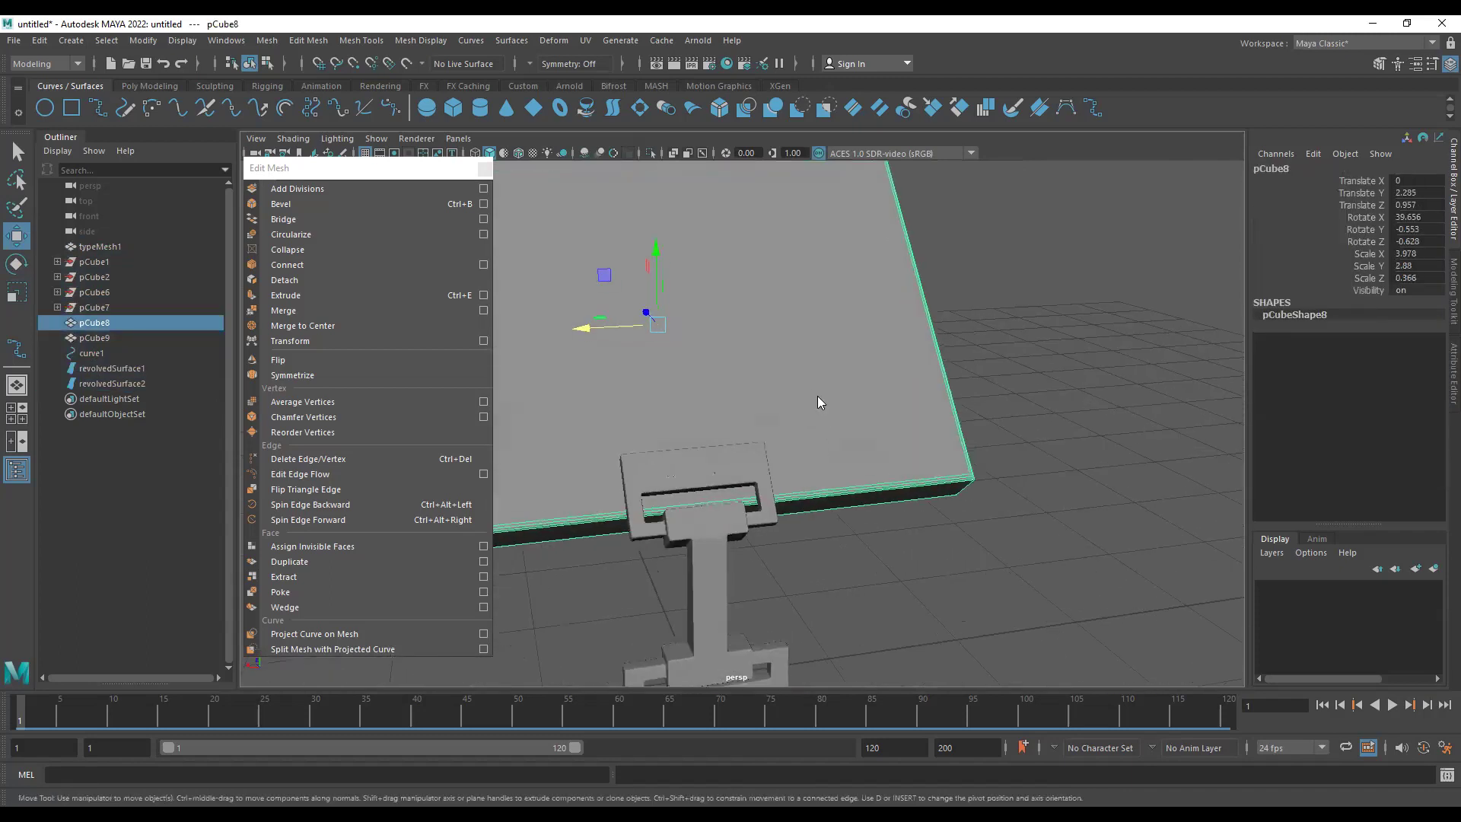
right_click_drag(817, 395, 741, 403, "shift")
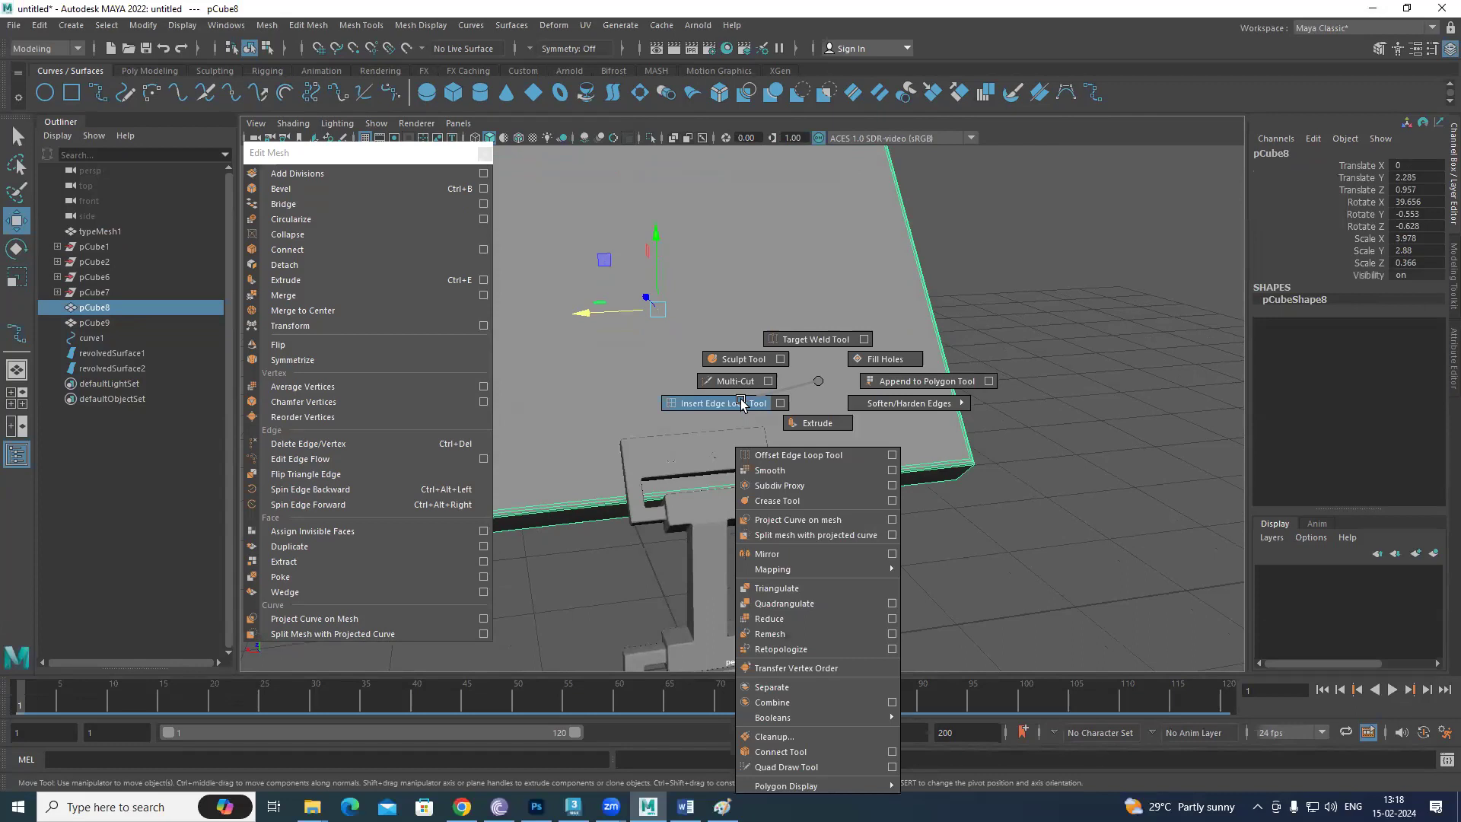
left_click(805, 477)
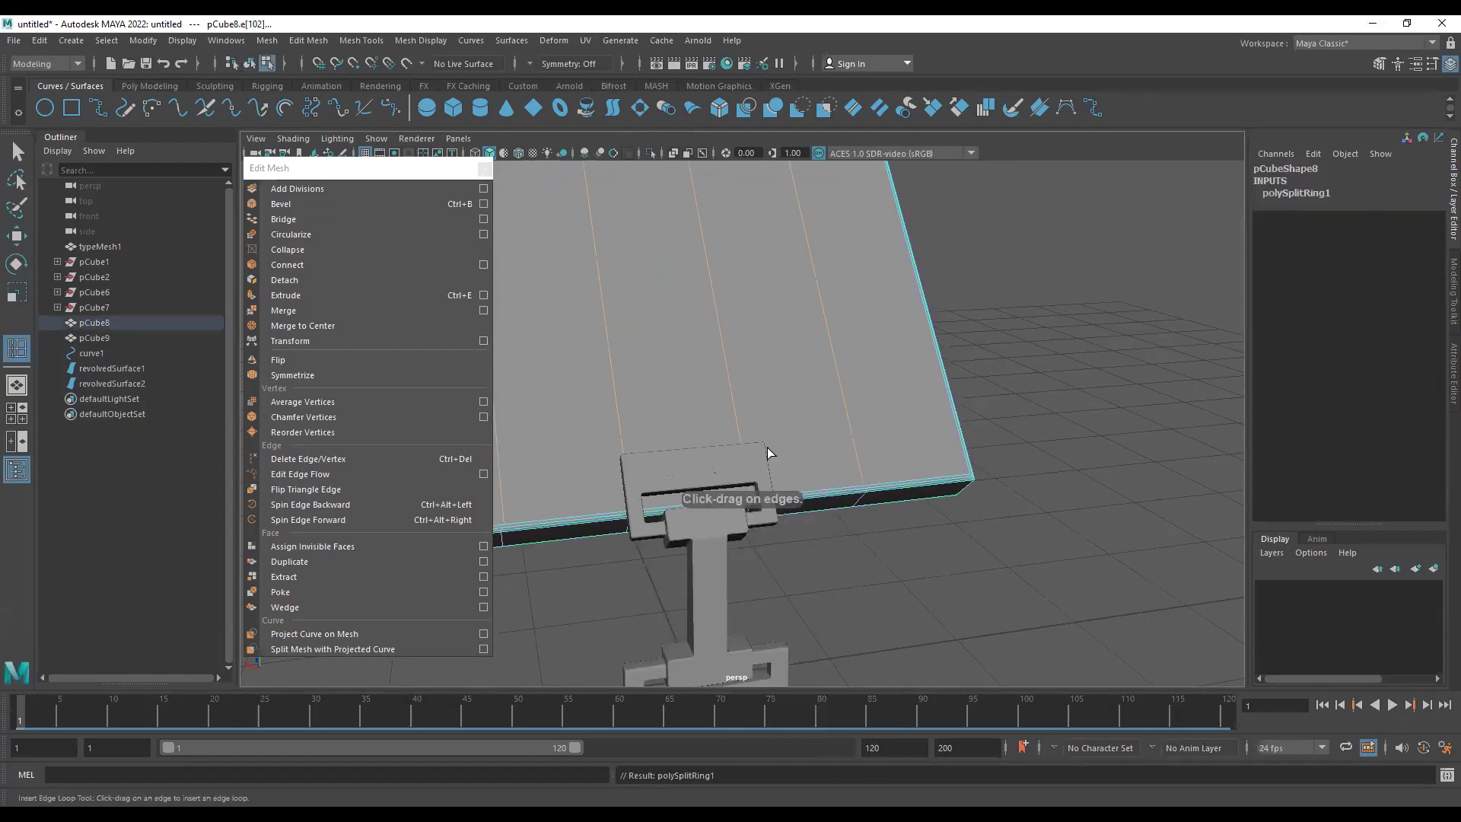
left_click_drag(767, 448, 866, 445, "alt")
key("ctrl+z")
key("w")
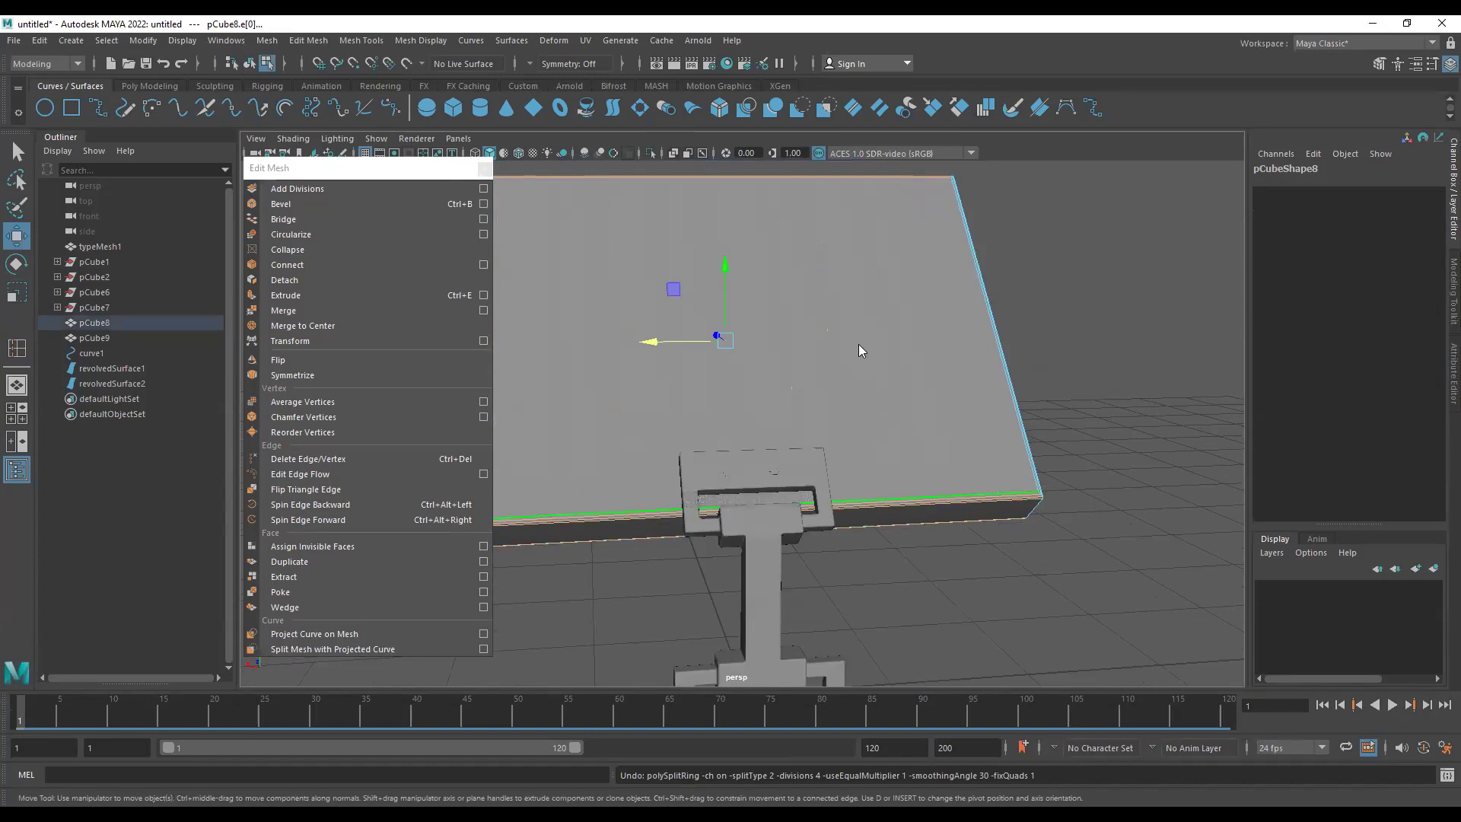
- Try inserting 3 evenly spaced edge loops on the panel and undo them
key("g")
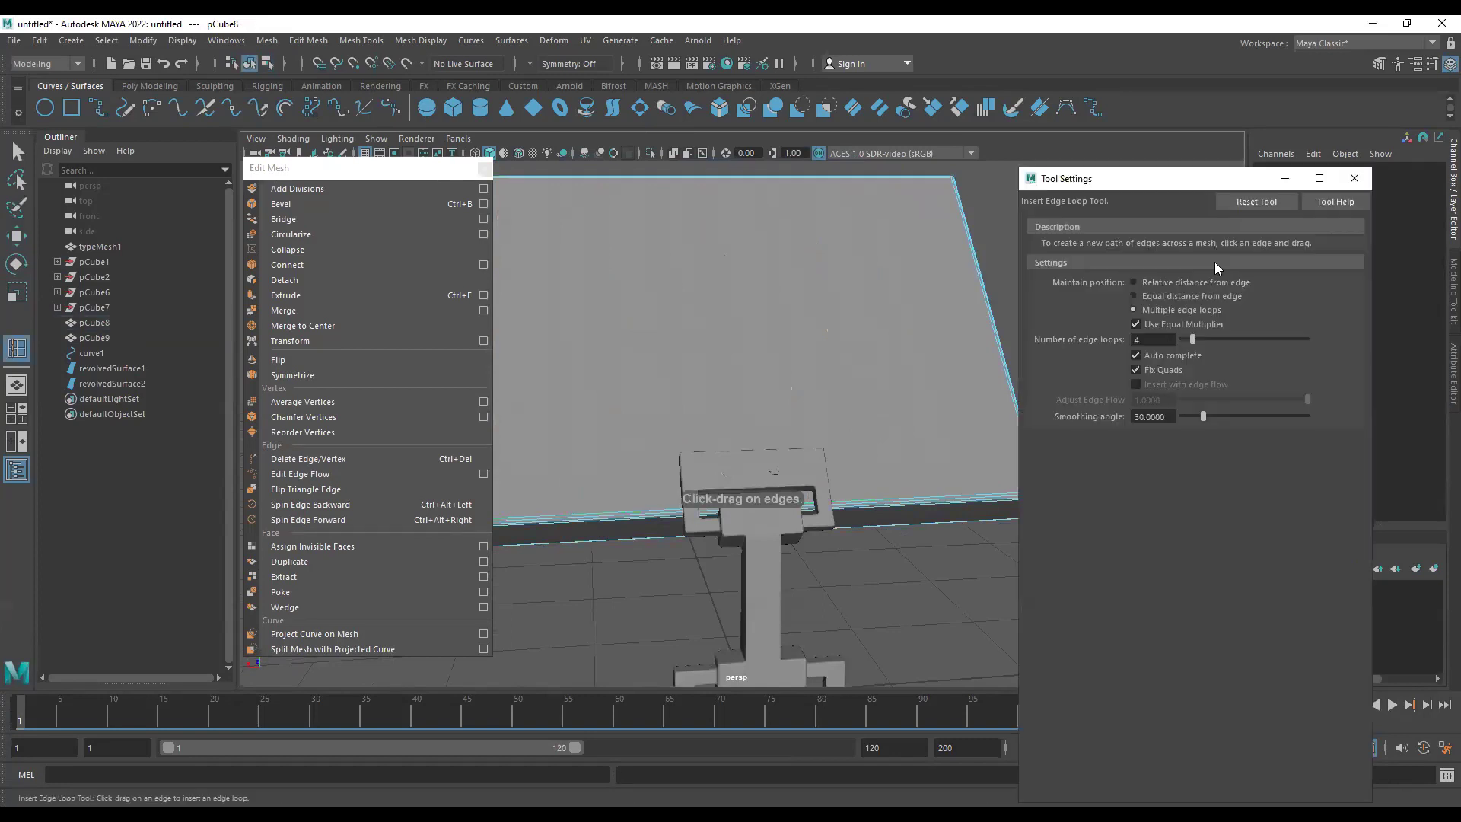
left_click(1169, 309)
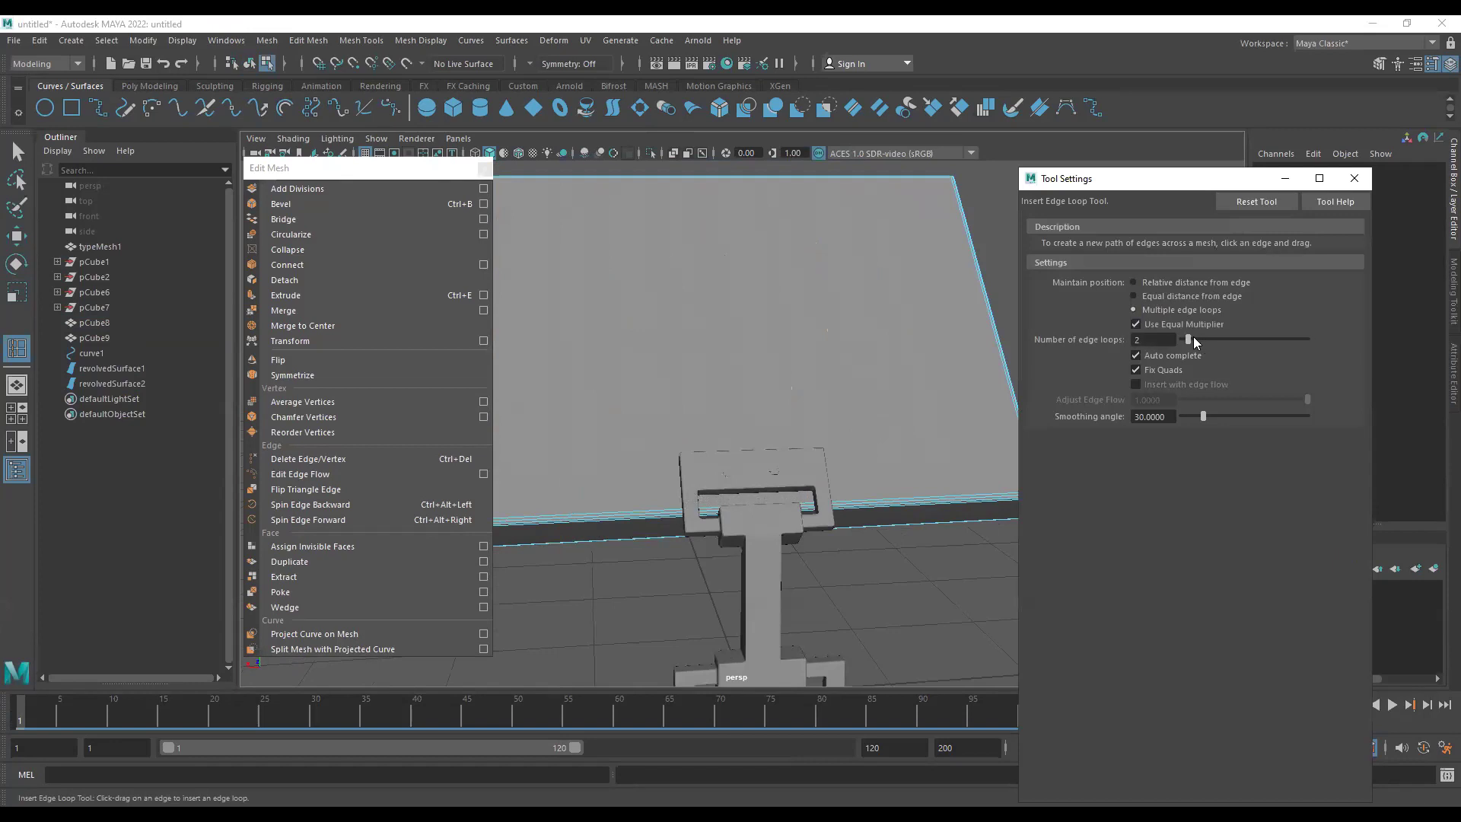
left_click(871, 508)
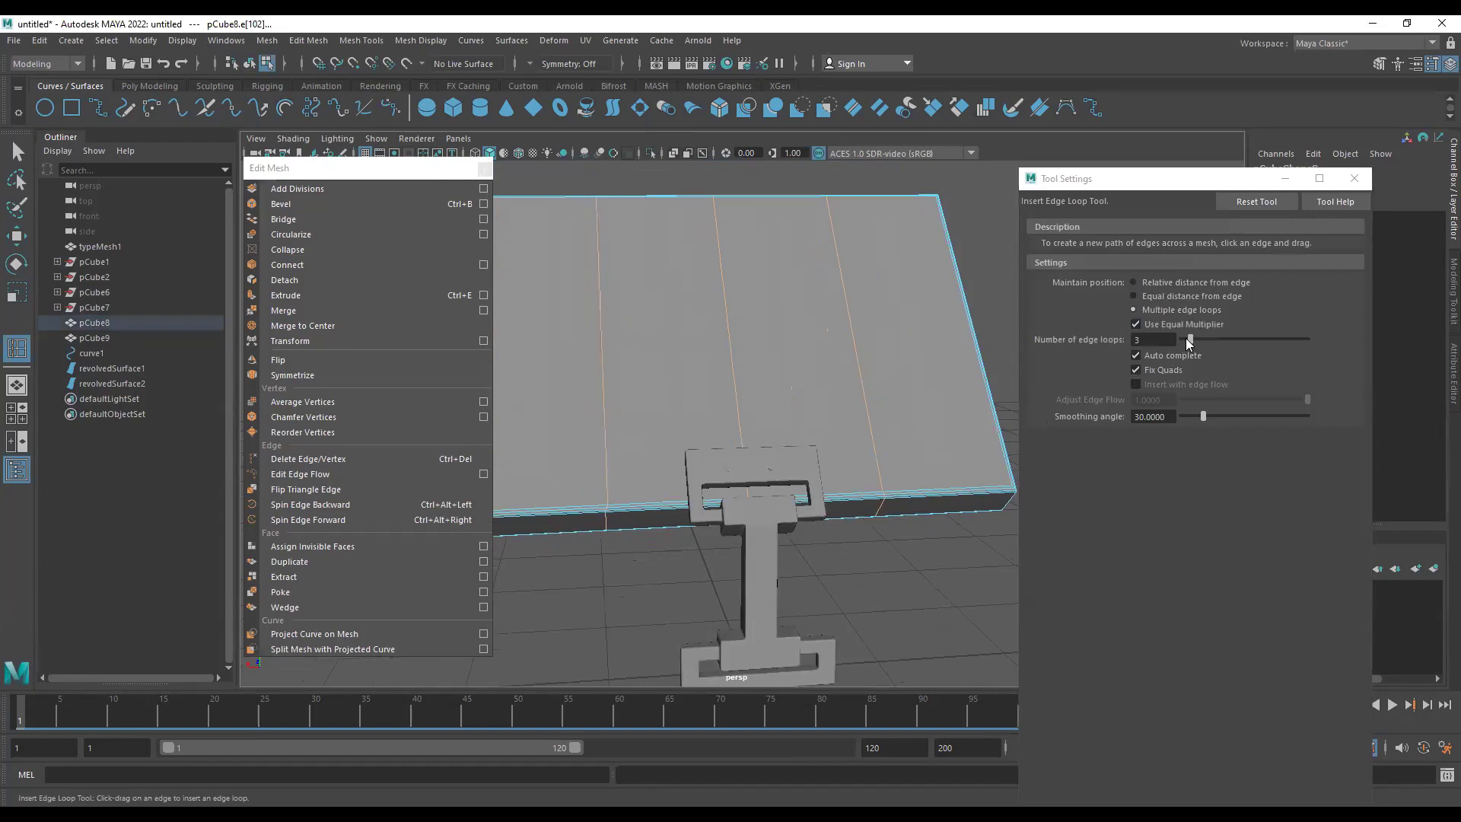
key("ctrl+z")
- Insert 6 evenly spaced edge loops running up the panel and a single horizontal loop just above the bracket's upper plate
left_click_drag(1190, 341, 1192, 341)
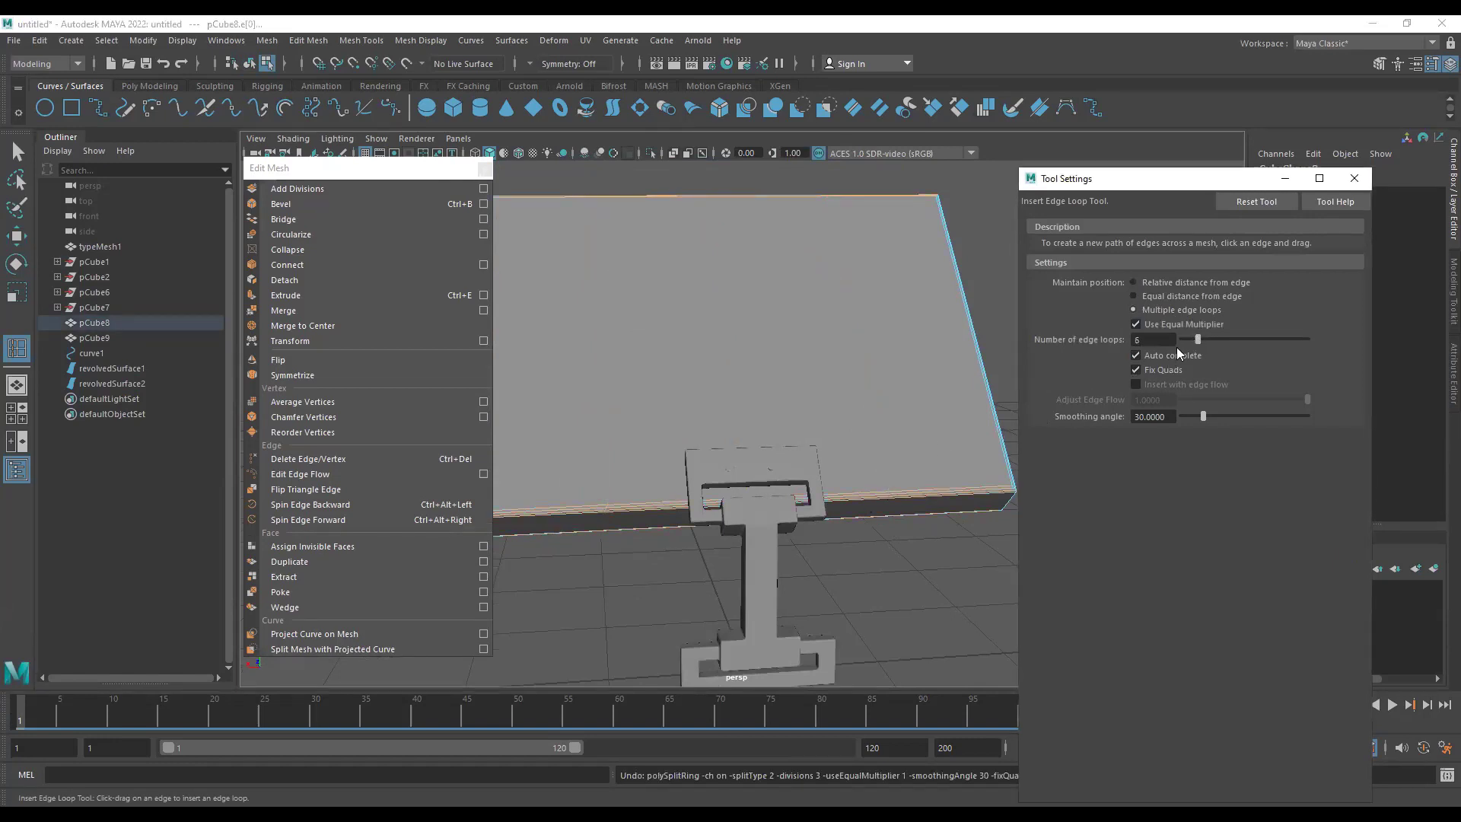
left_click(885, 498)
key("w")
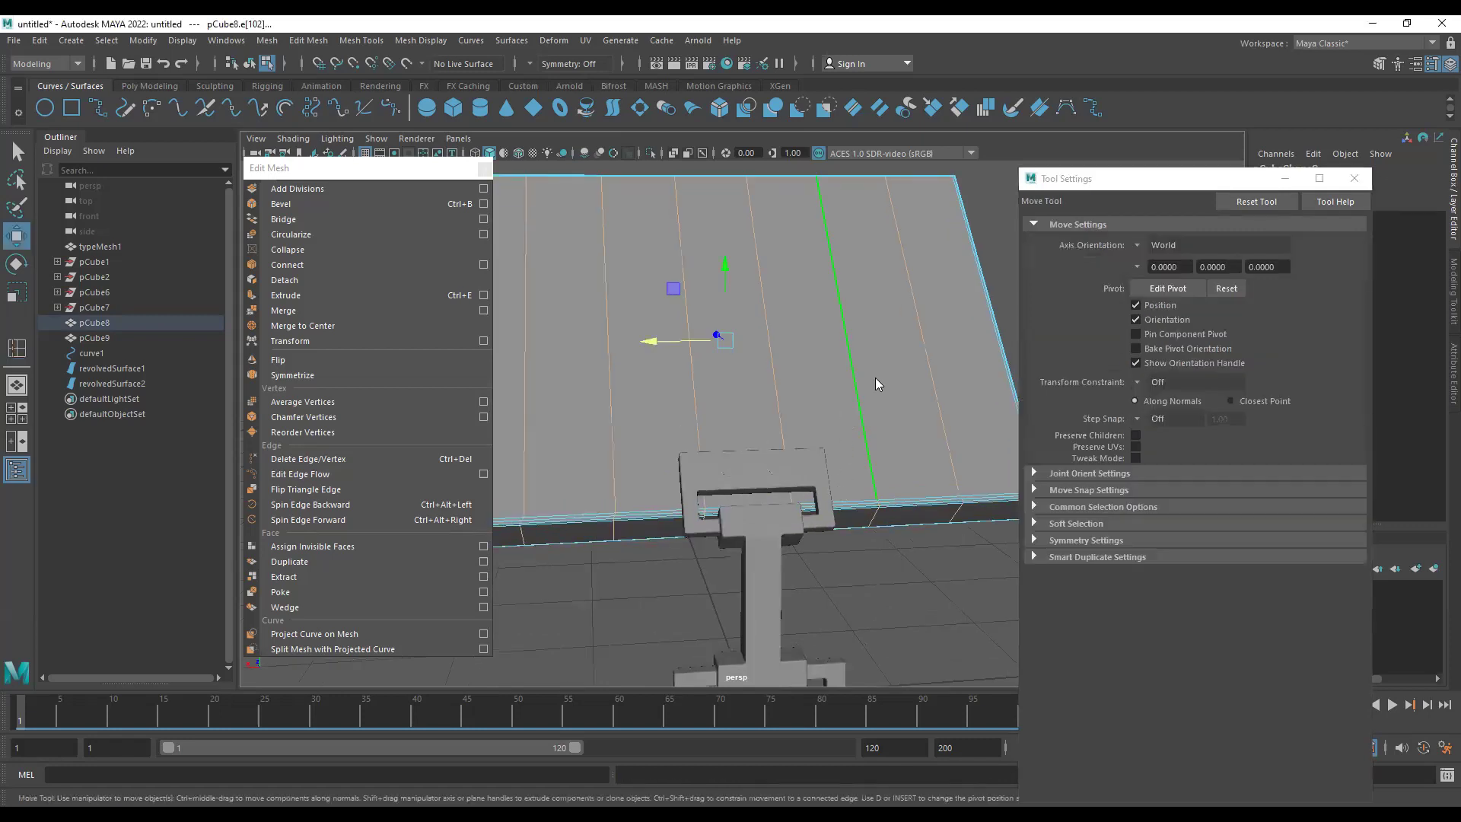
key("g")
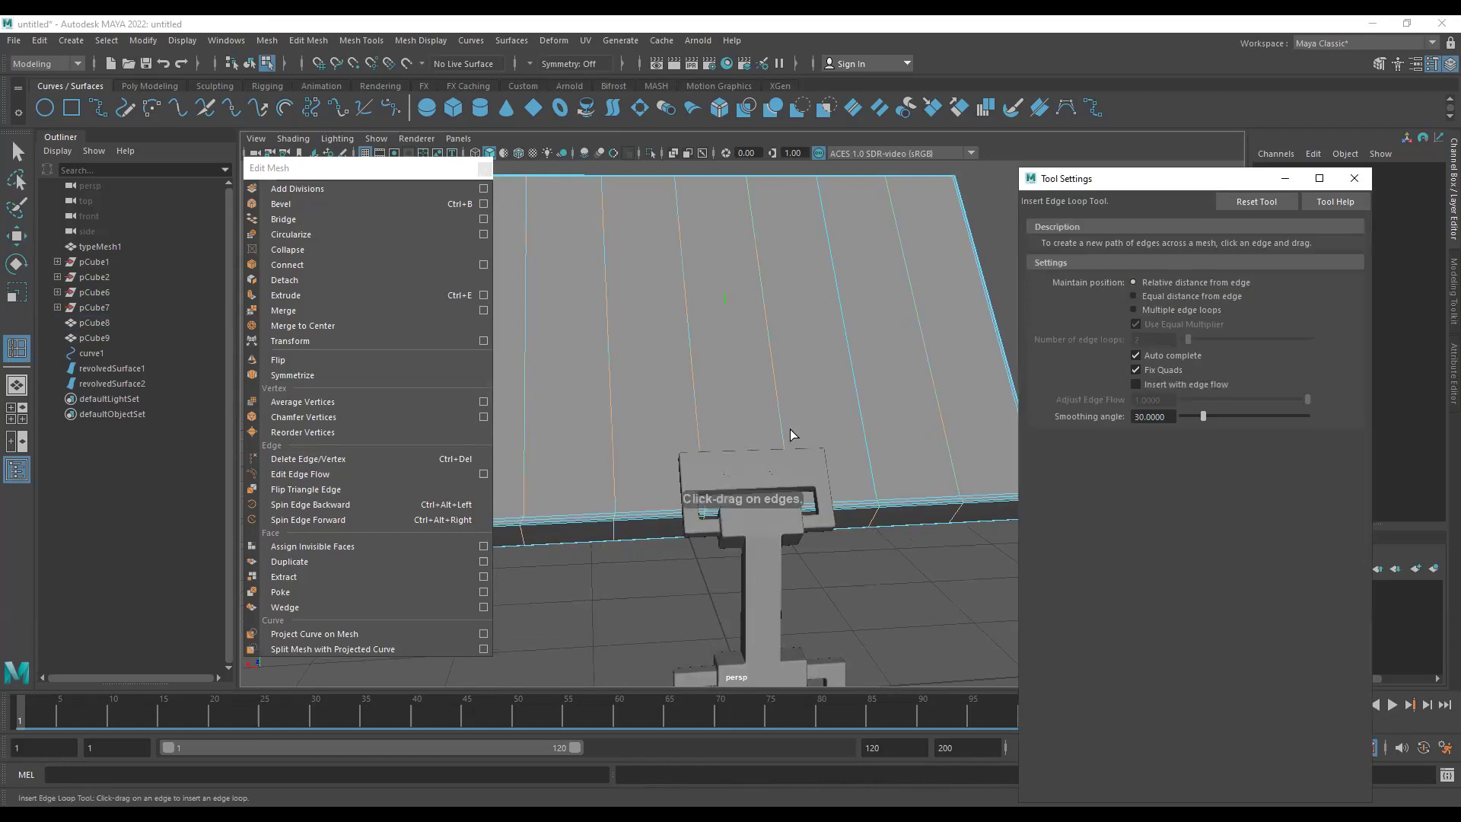
left_click(869, 489)
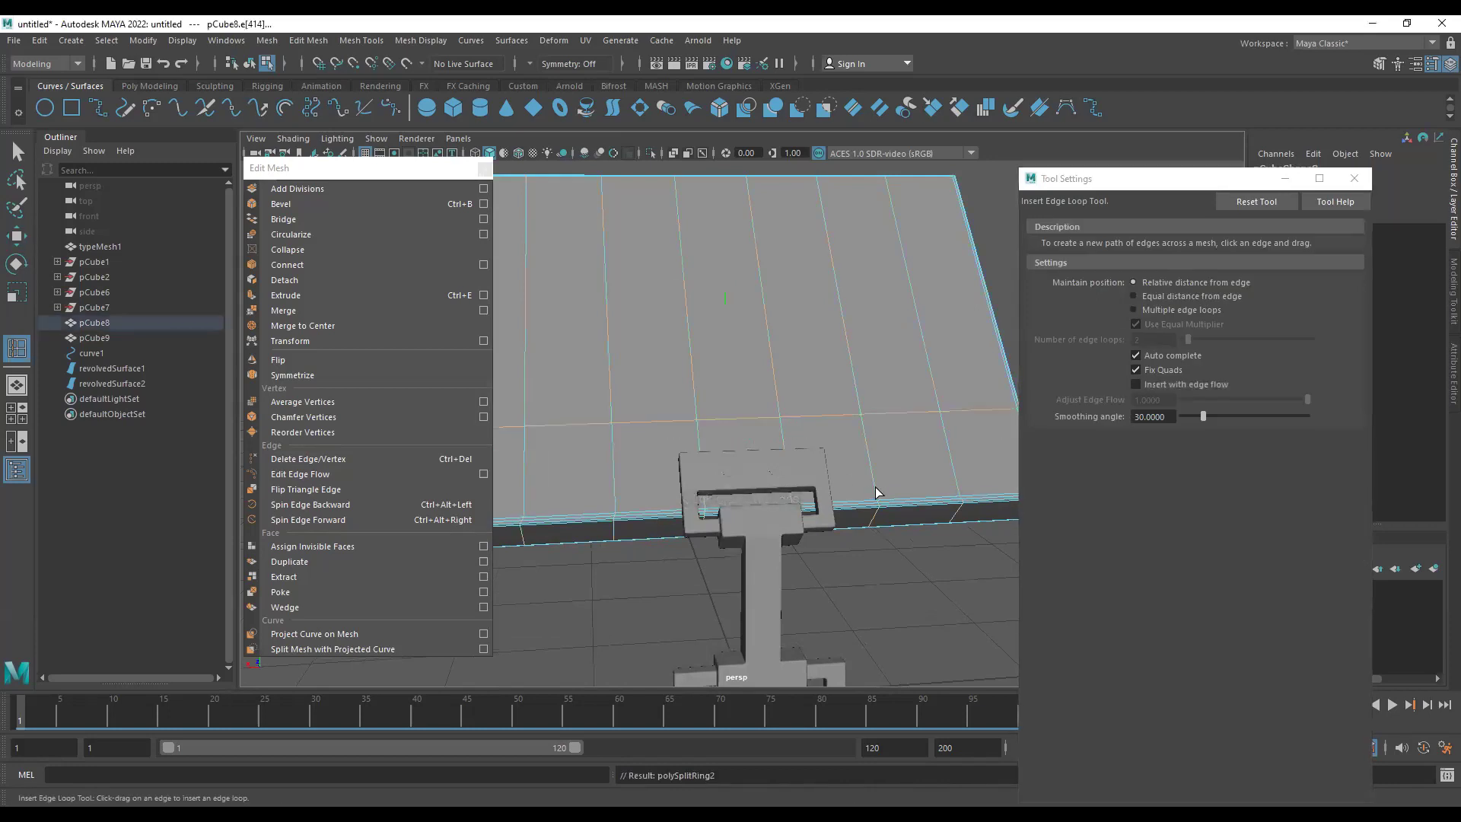
- Slightly extrude the three lower panel faces around the bracket's upper plate and select the whole panel assembly
key("w")
key("F11")
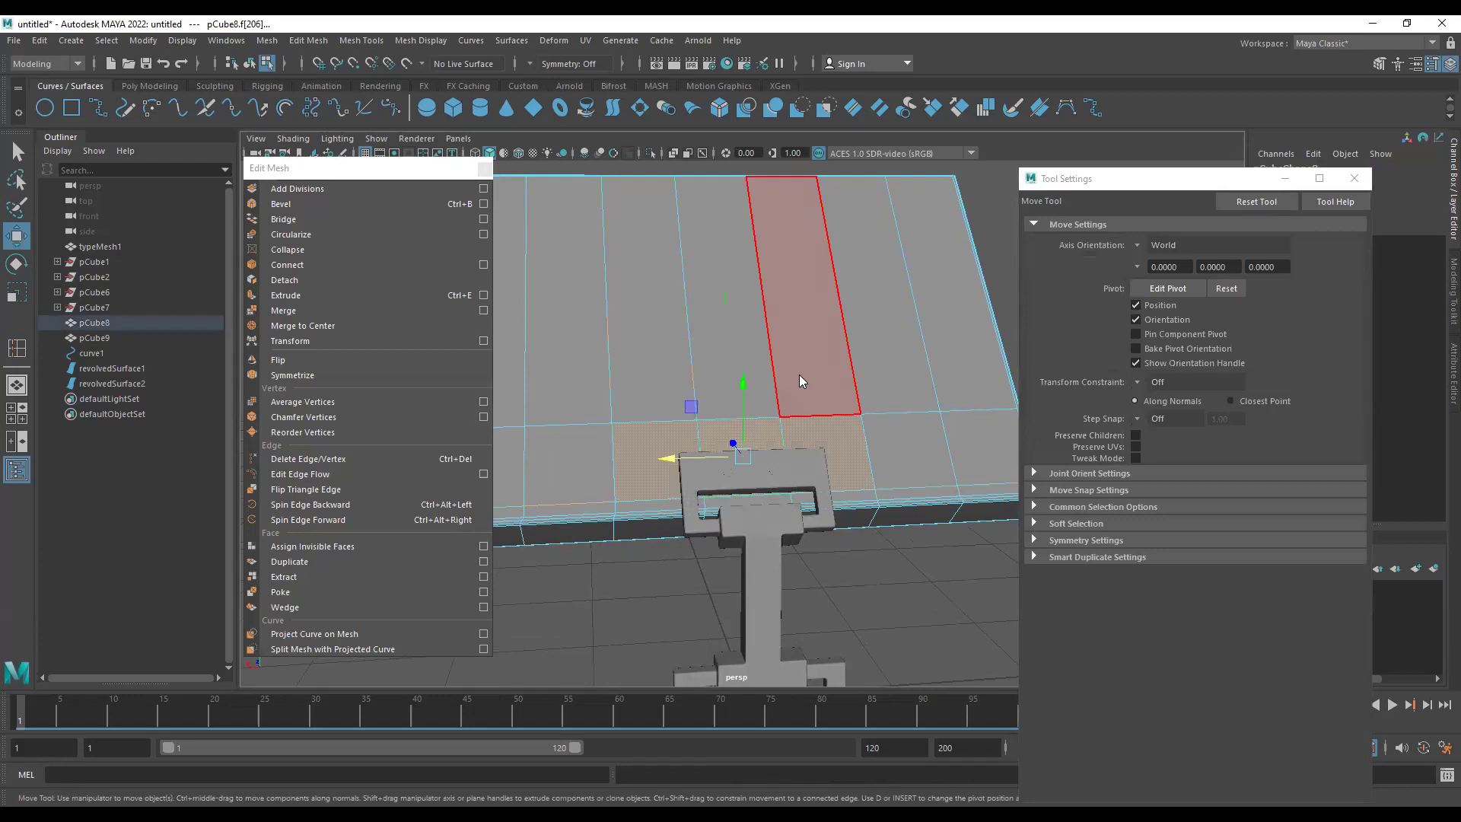
key("ctrl+e")
left_click_drag(826, 451, 833, 438)
key("ctrl+e")
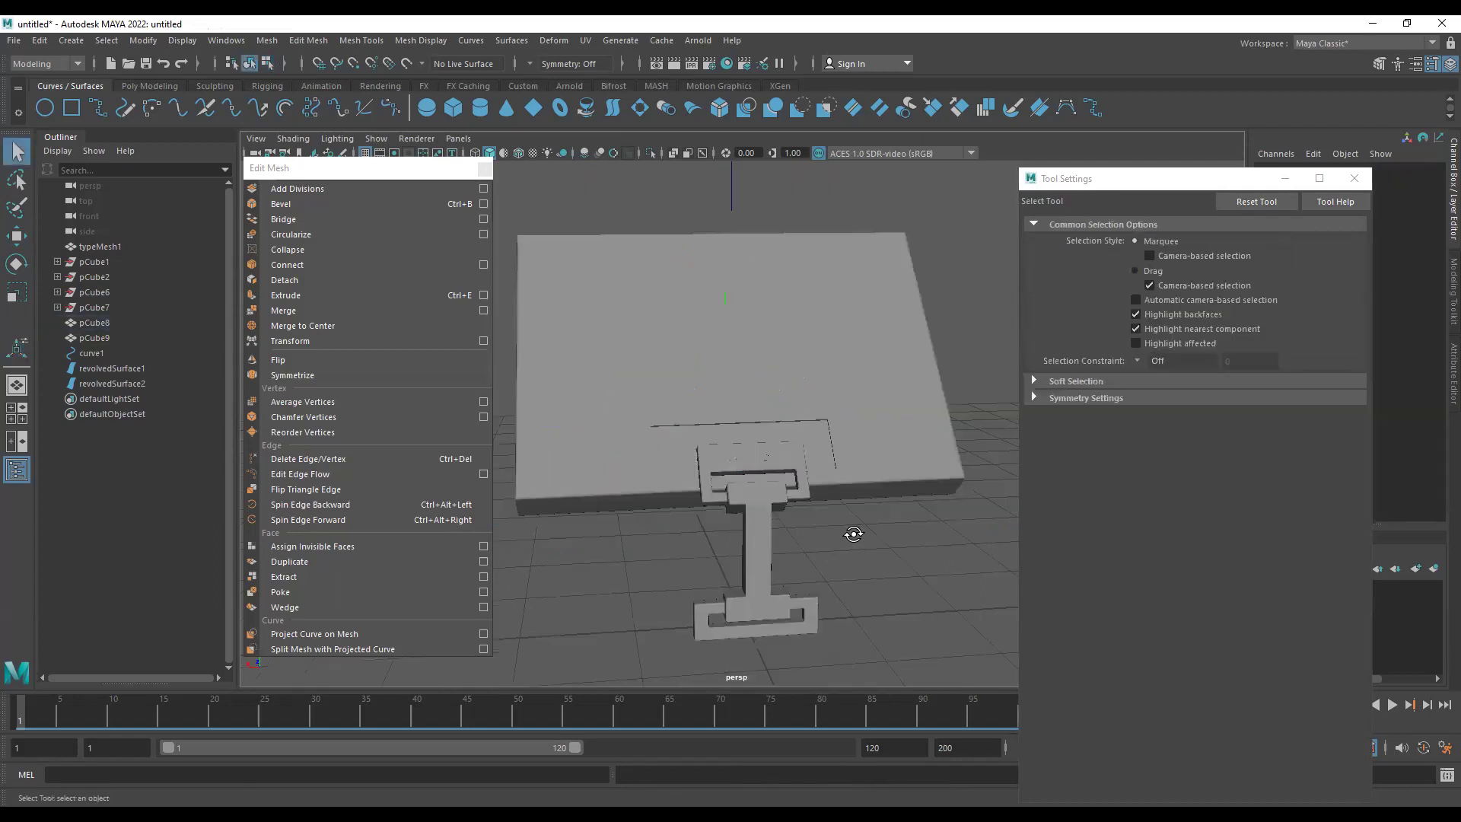
left_click_drag(852, 532, 938, 525, "alt")
left_click_drag(841, 499, 769, 487, "alt")
left_click_drag(669, 319, 510, 299)
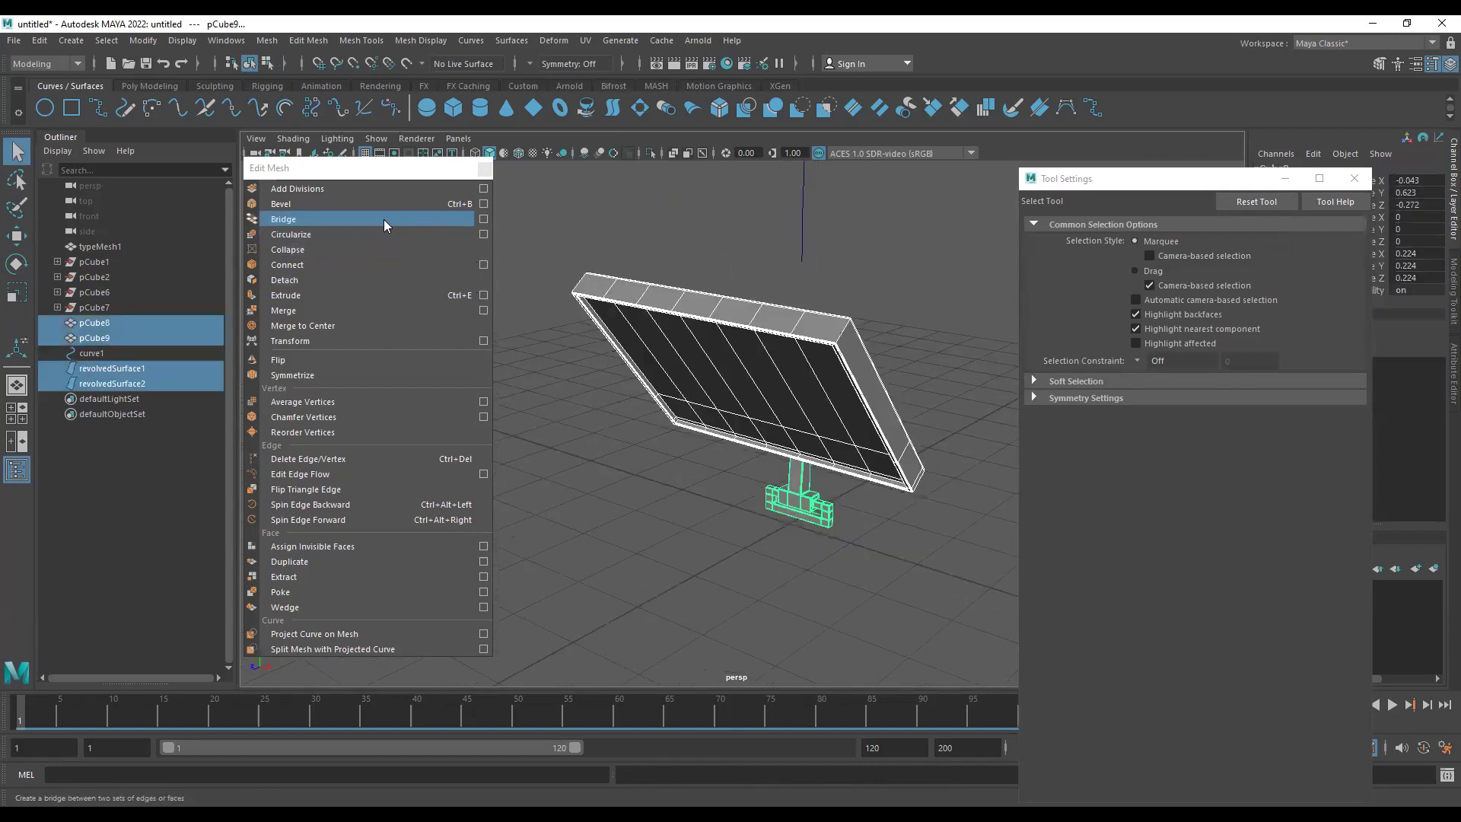
- Close the tool settings and create a polygon plane at the origin, scaled uniformly to about 8.868 beneath the bracket
left_click(1353, 178)
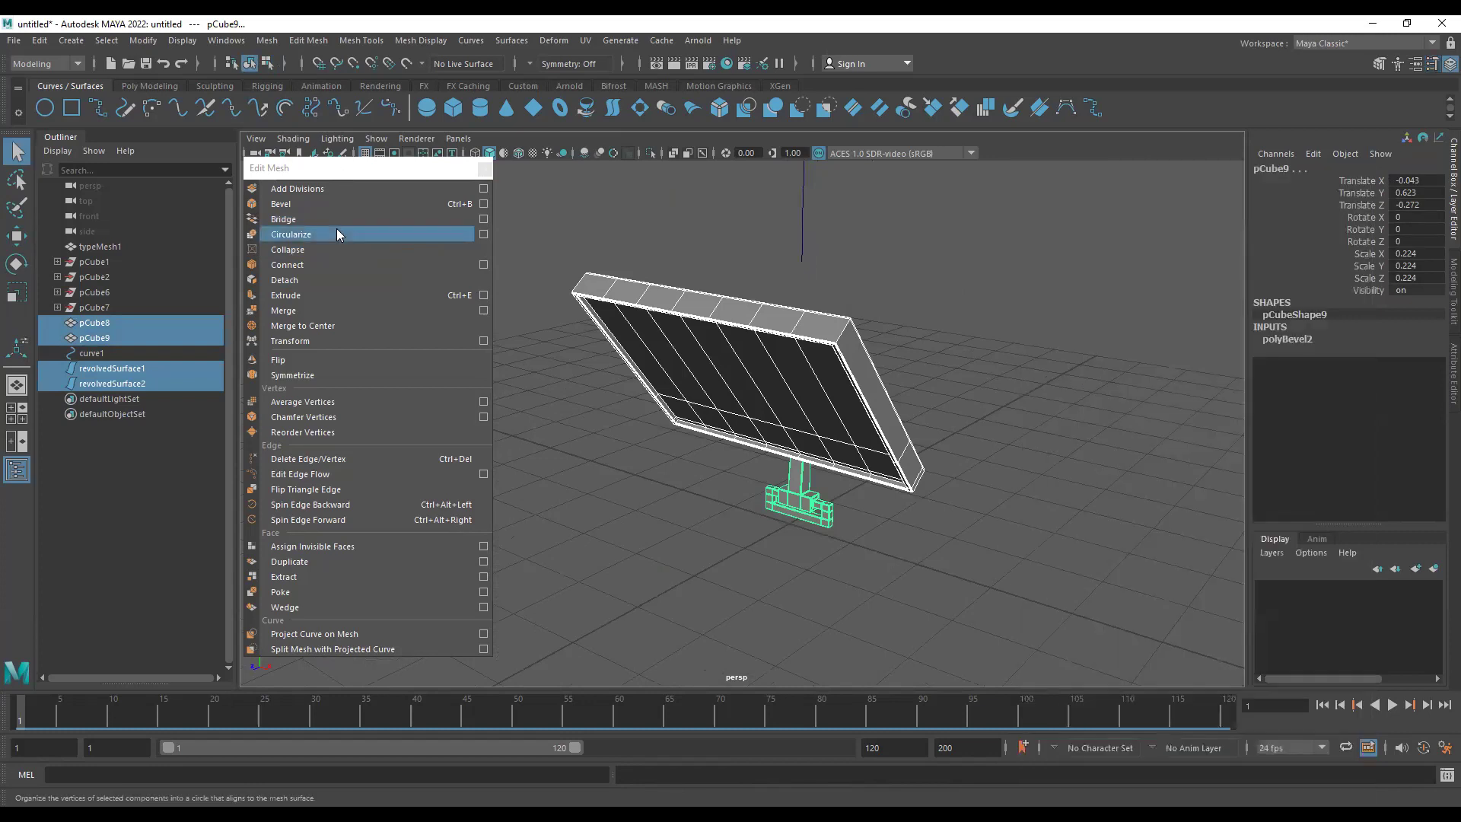
left_click(140, 86)
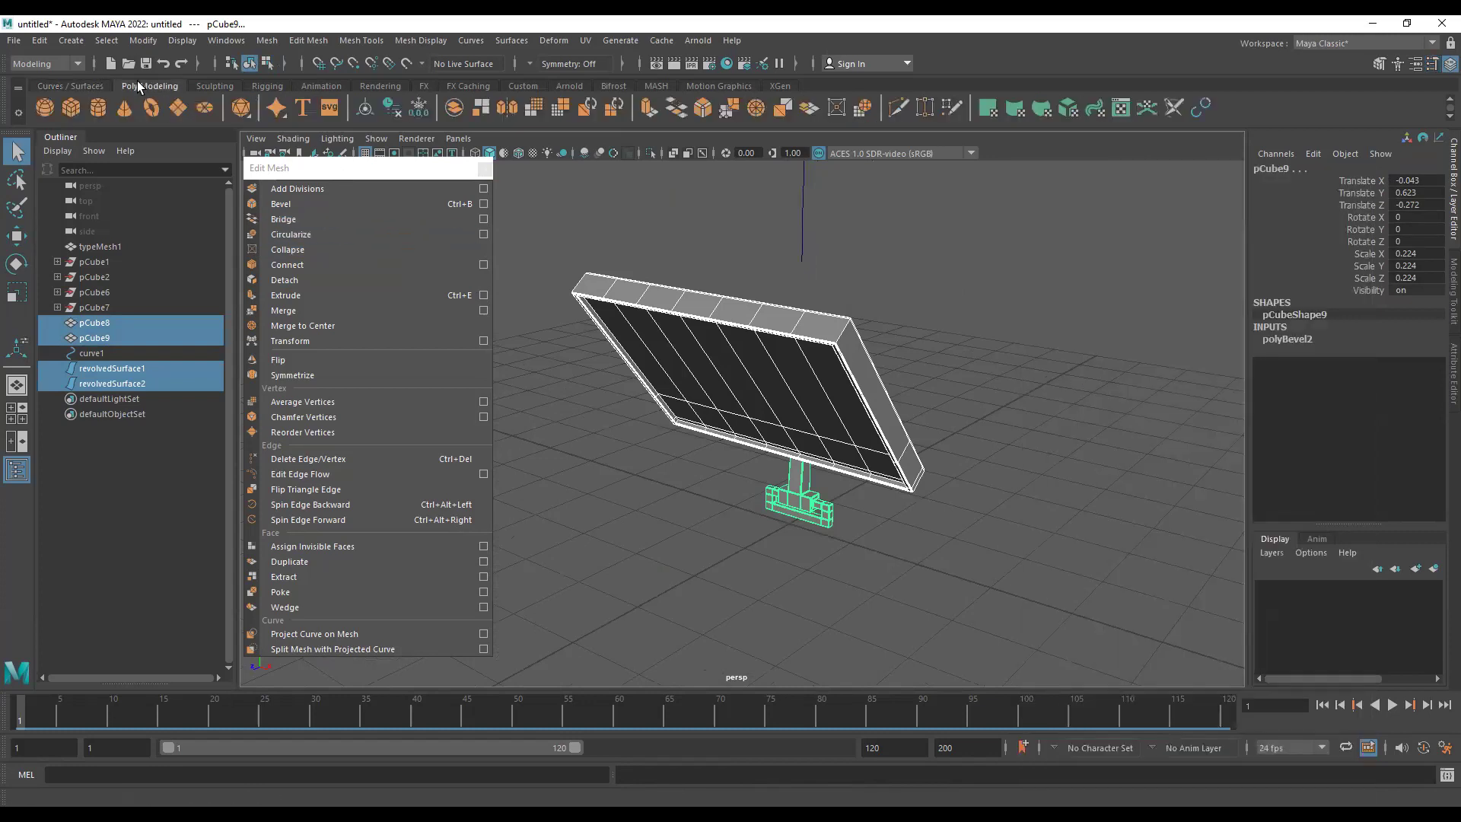
left_click(177, 108)
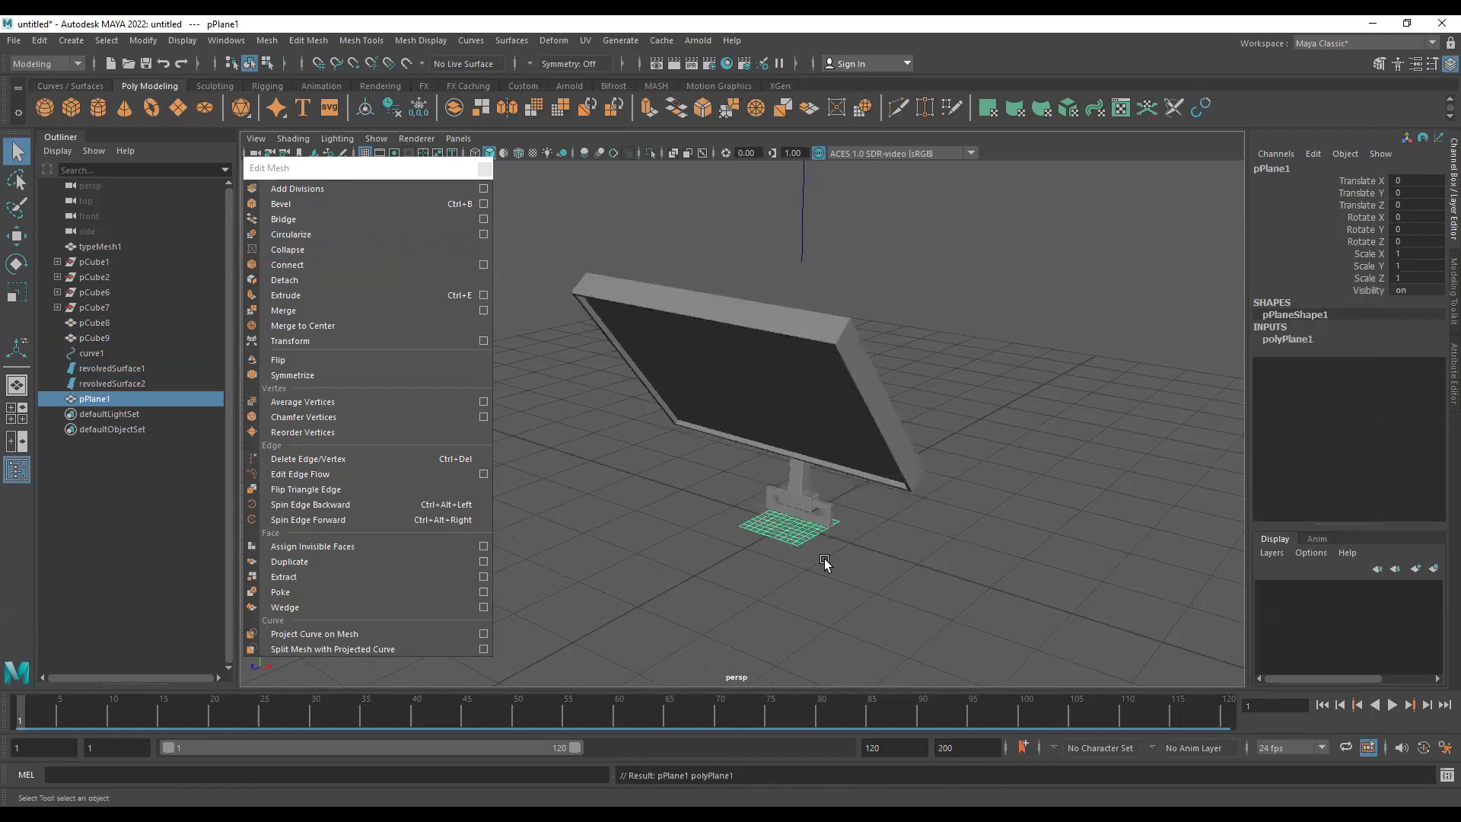
key("r")
left_click_drag(794, 536, 819, 496)
left_click_drag(675, 496, 838, 554, "alt")
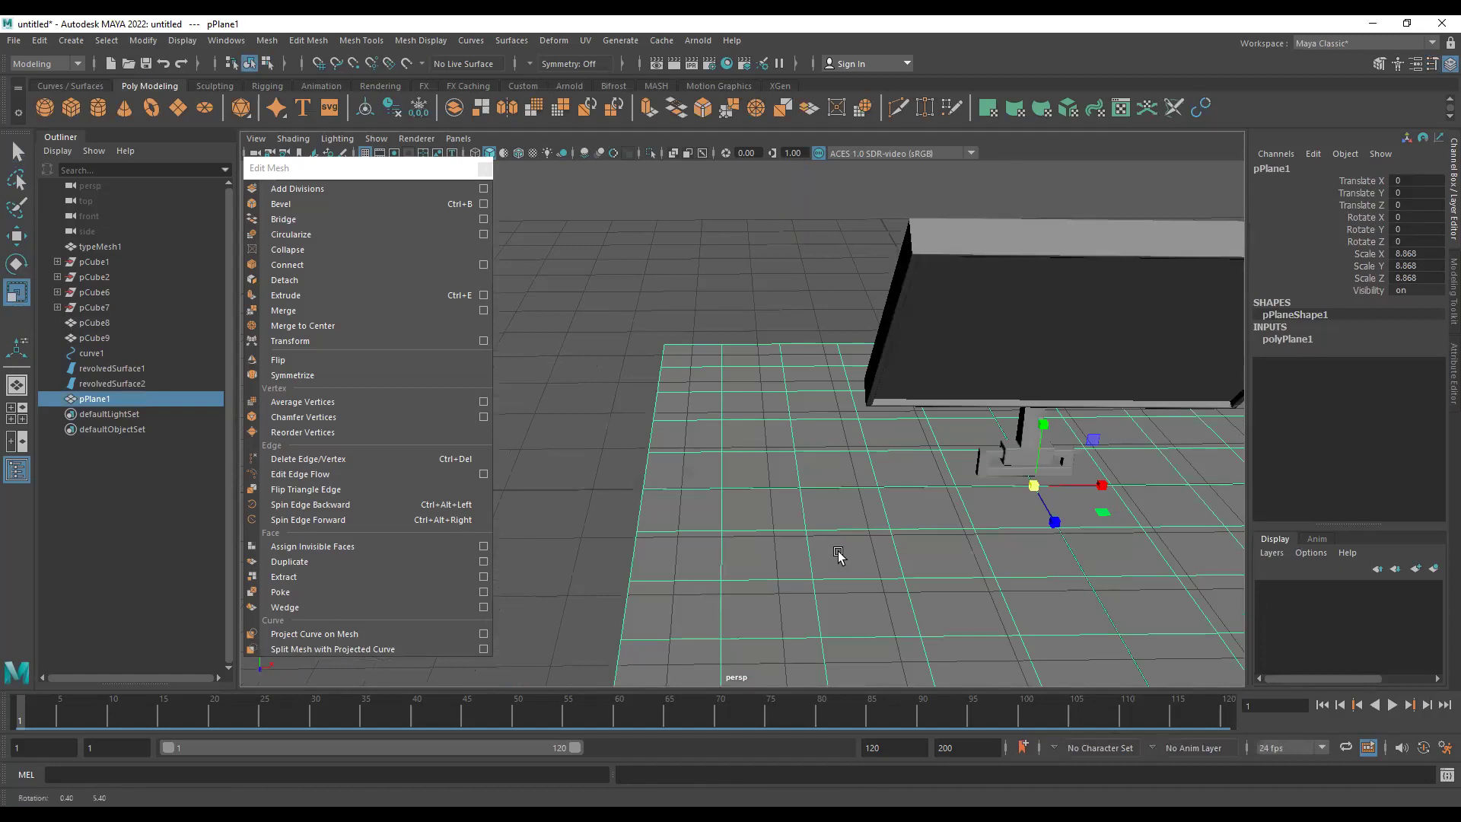
- Circularize a 3-by-3 block of the plane's vertices beside the bracket
left_click_drag(817, 472, 818, 504, "alt")
right_click_drag(783, 496, 709, 496)
left_click_drag(705, 392, 901, 532)
left_click_drag(750, 489, 792, 395, "alt")
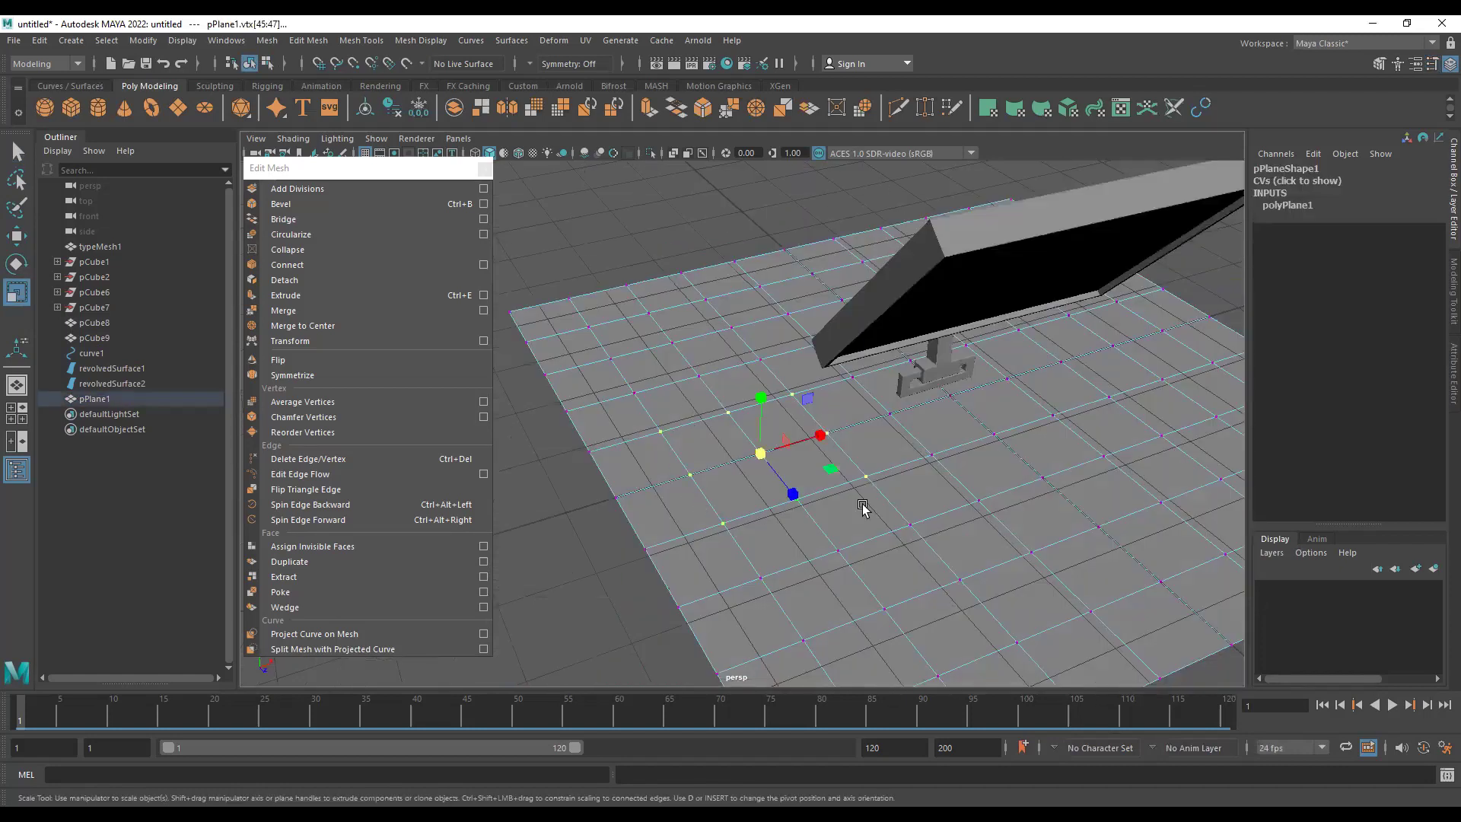
left_click(349, 234)
left_click_drag(865, 459, 767, 483, "alt")
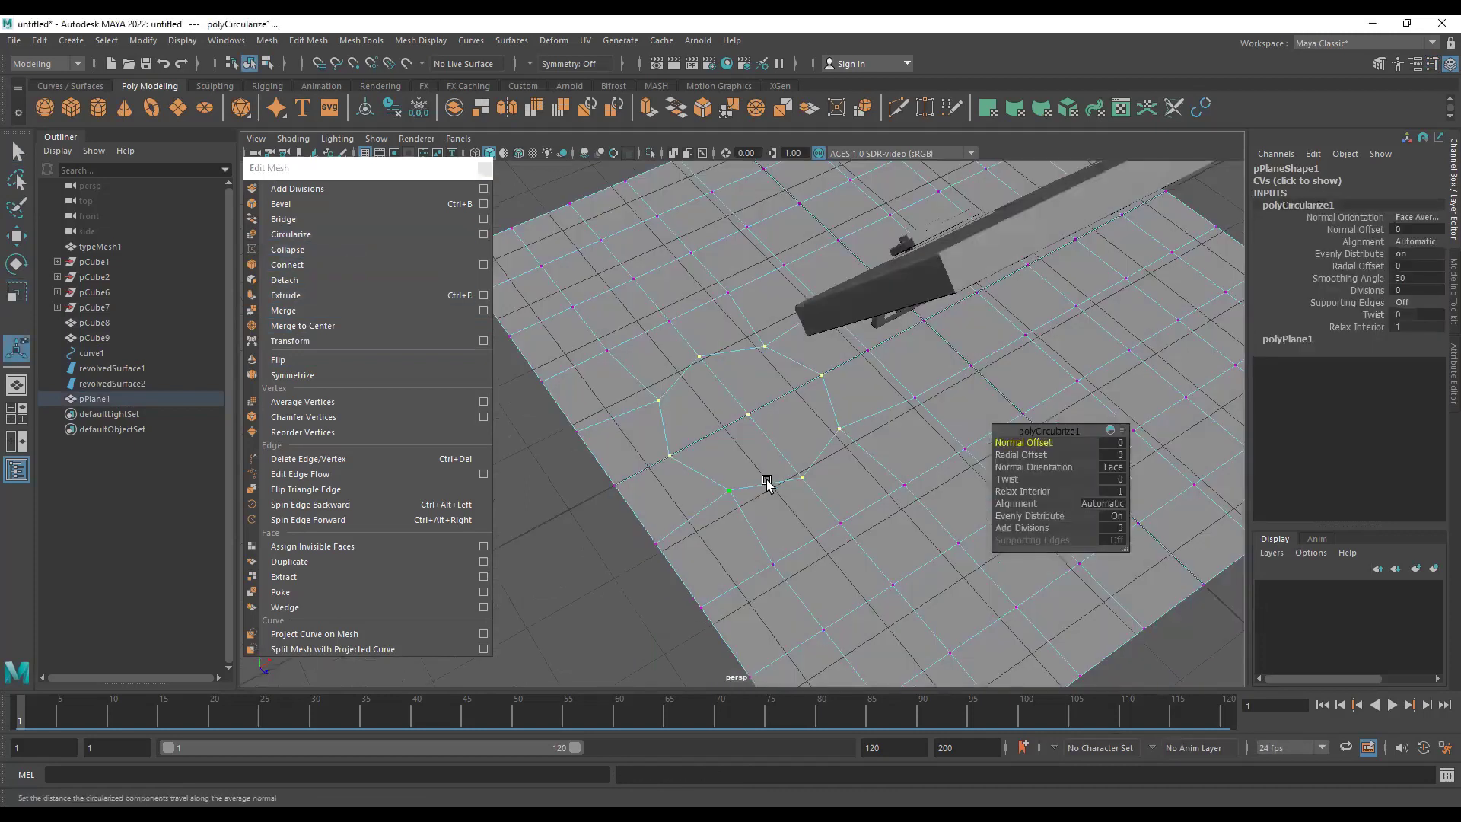
- Extrude the circularized faces upward, inset the top and sink the inner faces to form a raised octagonal ring
key("F11")
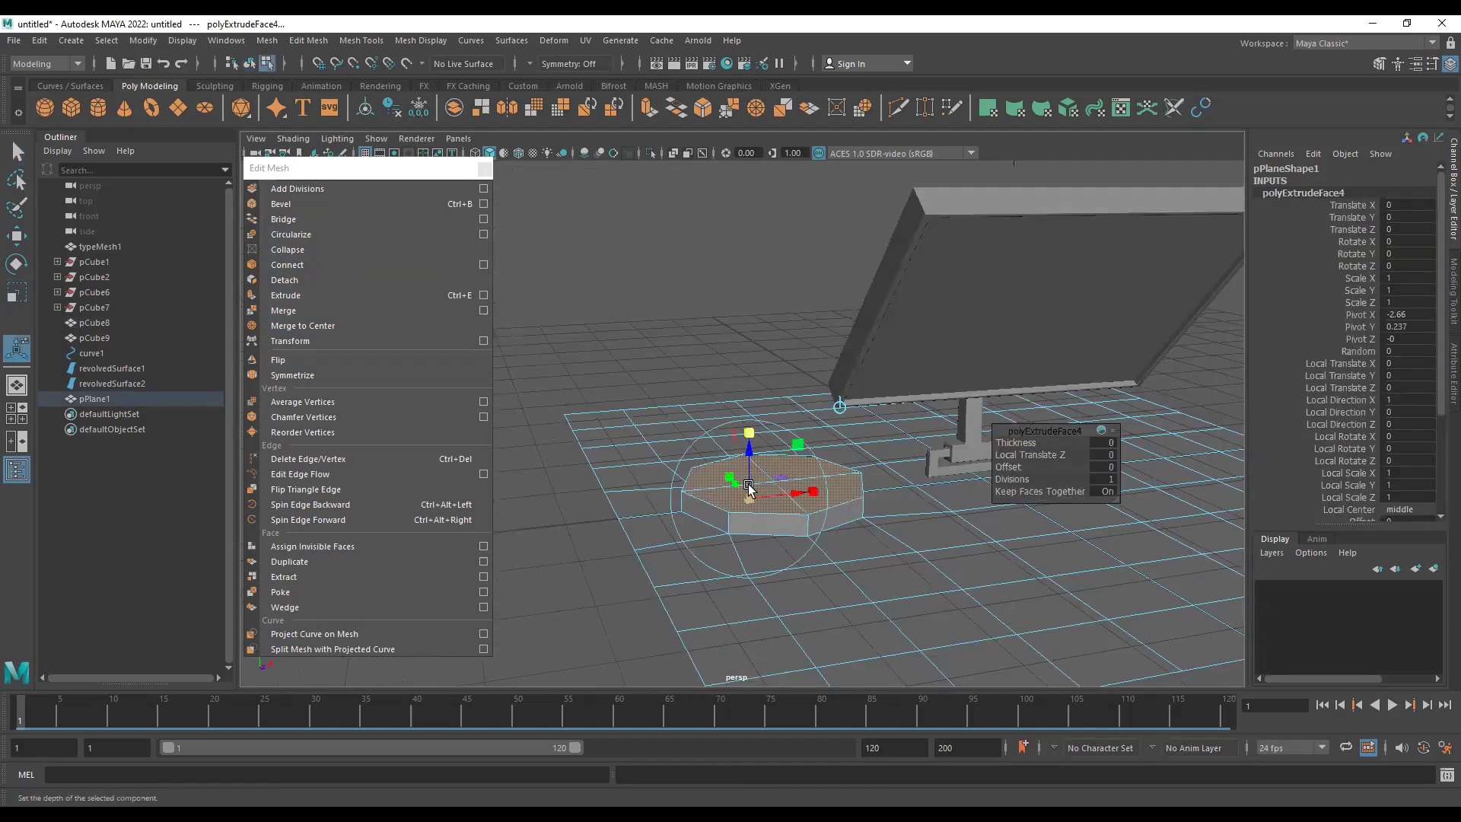
key("ctrl+e")
left_click_drag(751, 454, 754, 465)
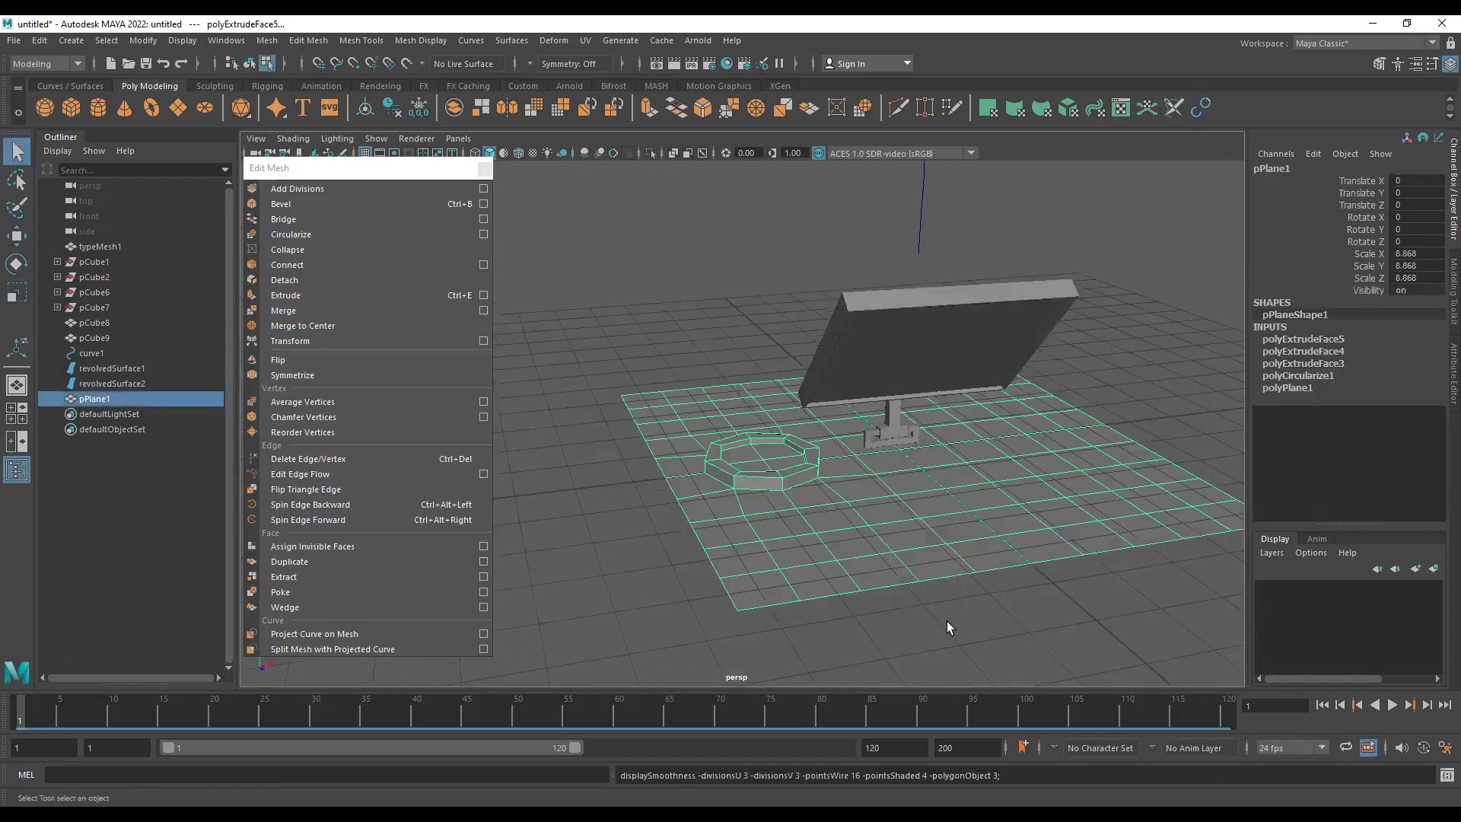
left_click(949, 626)
- Inspect the plane and its raised ring in smooth preview and return to the unsmoothed display
left_click_drag(766, 528, 738, 485, "alt")
left_click(1020, 473)
key("1")
middle_click_drag(1088, 508, 852, 512, "alt")
key("3")
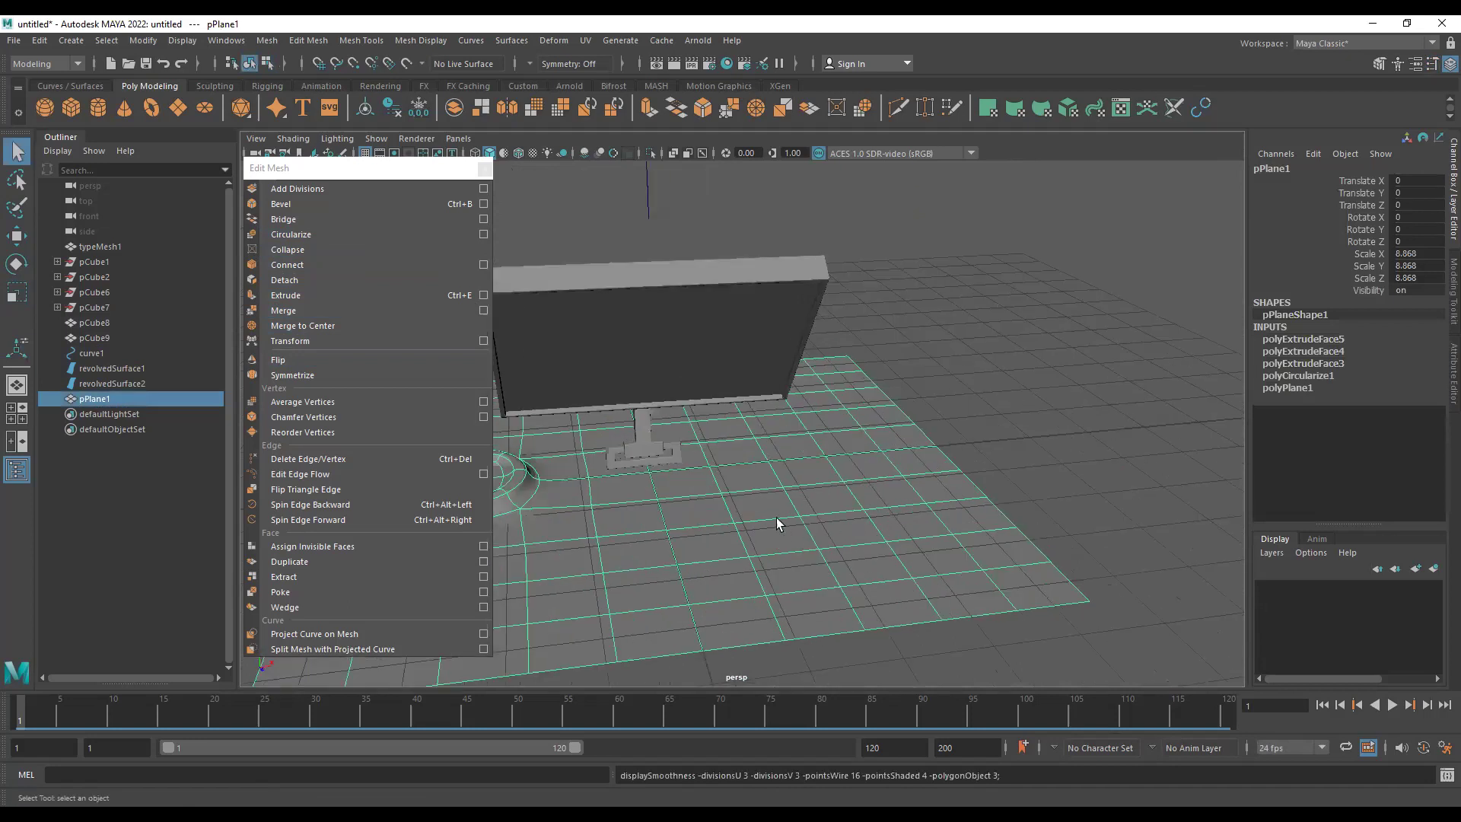
left_click_drag(776, 522, 948, 509, "alt")
key("1")
middle_click_drag(980, 500, 831, 527, "alt")
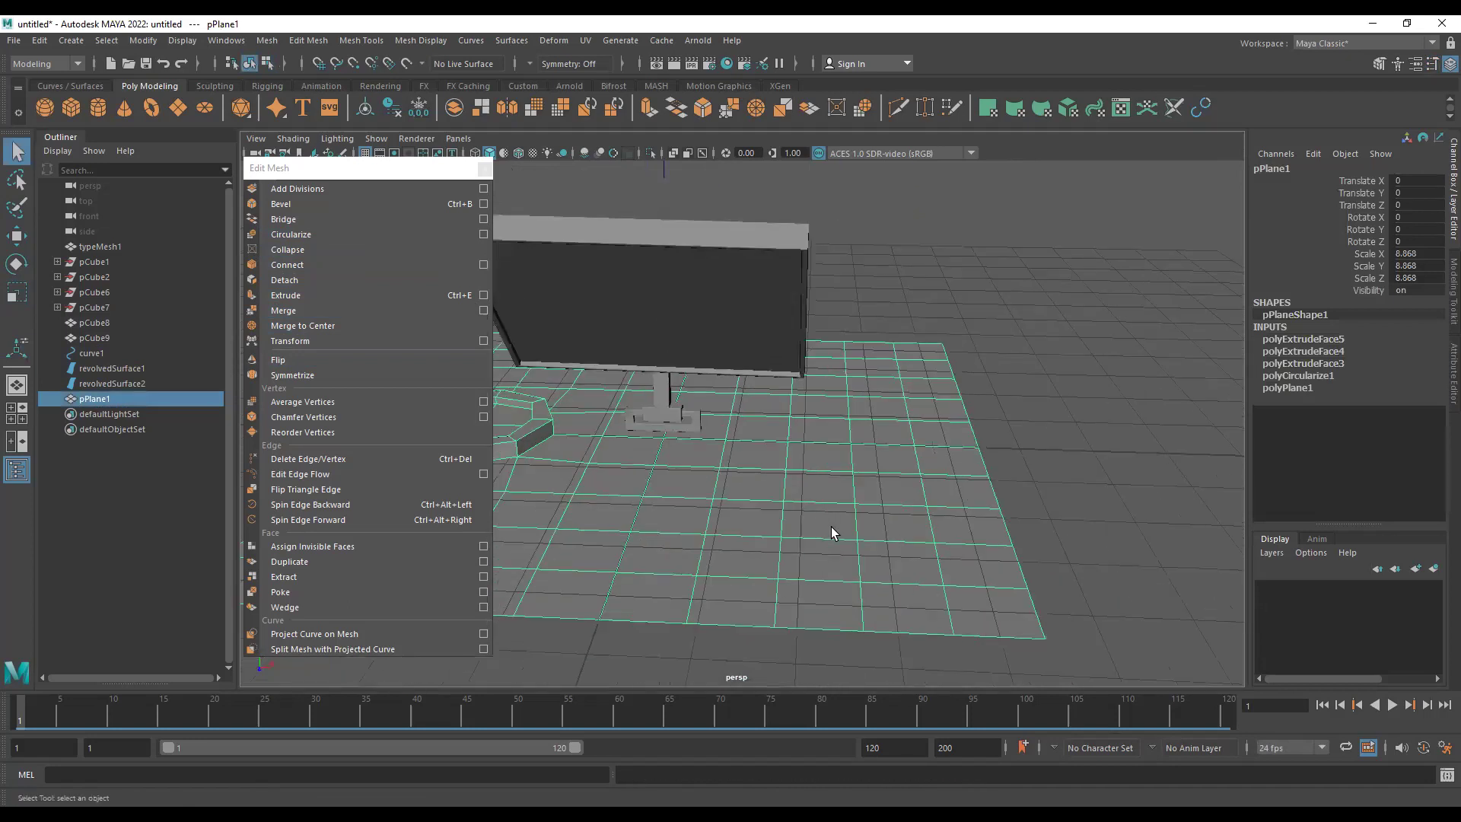
- Circularize a second 3-by-3 block of vertices near the plane's free front corner and check it in smooth preview
key("F9")
left_click_drag(770, 459, 966, 598)
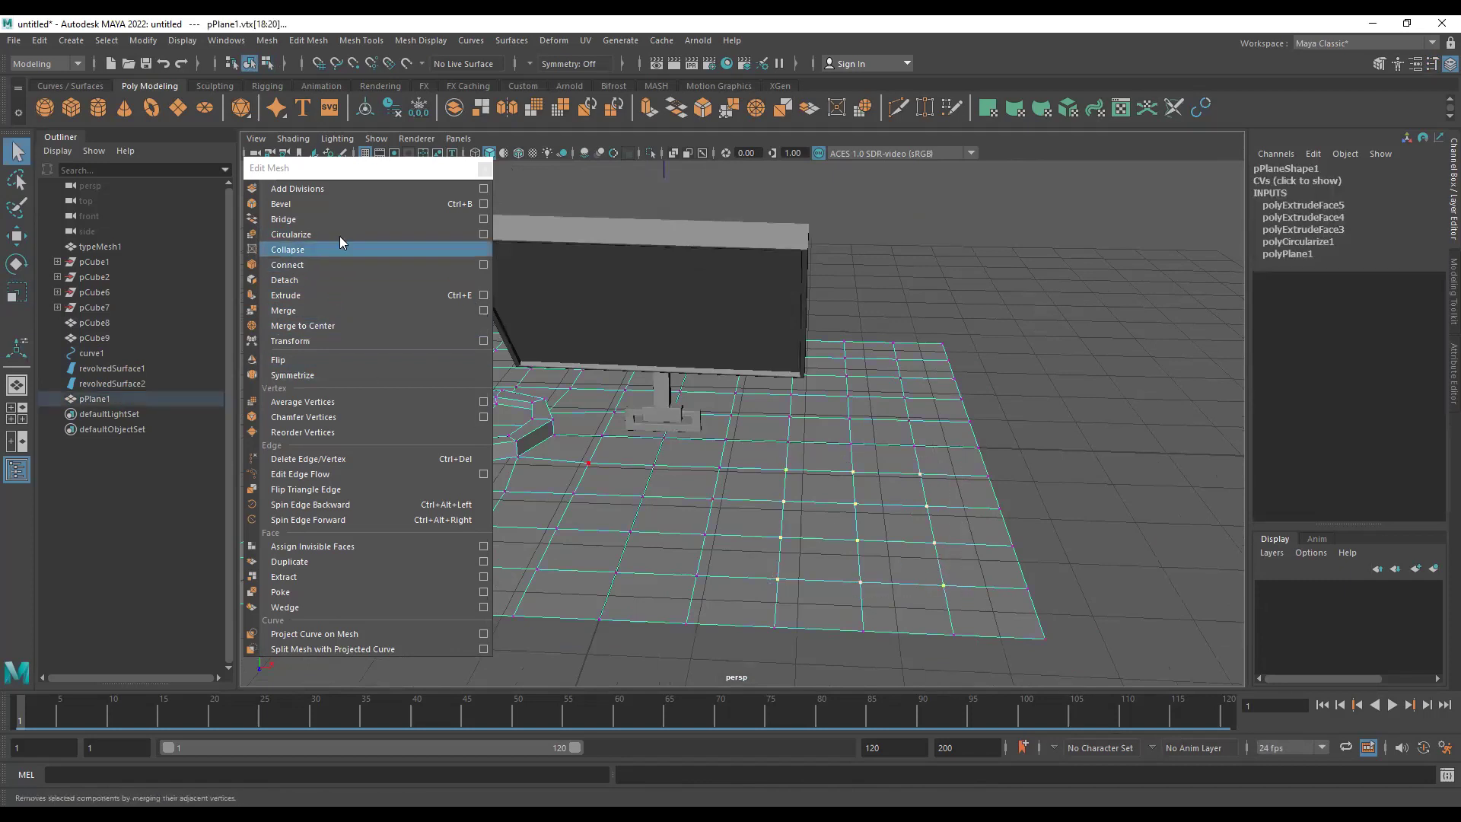
left_click(379, 235)
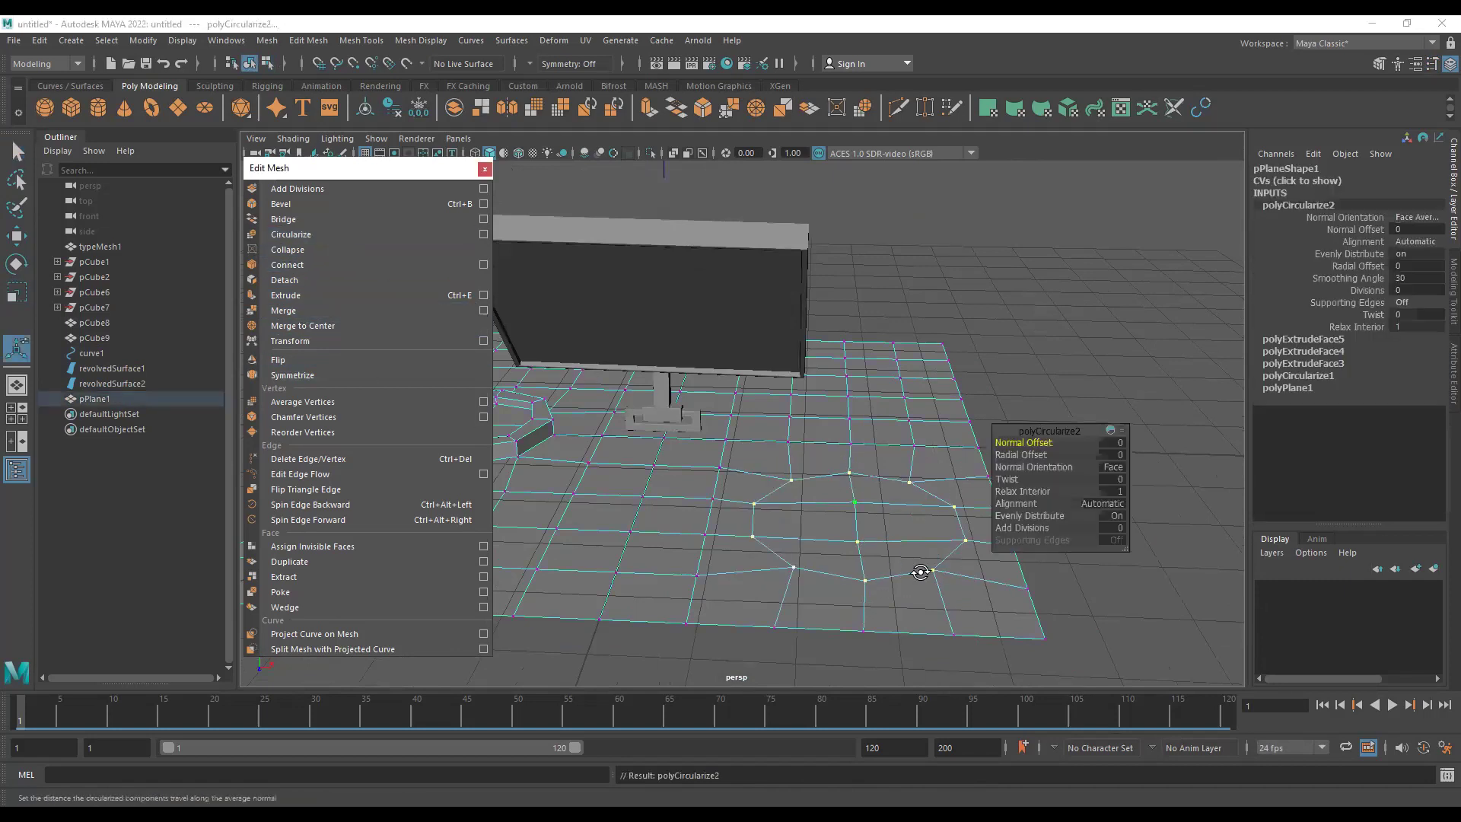
left_click_drag(834, 475, 831, 518, "alt")
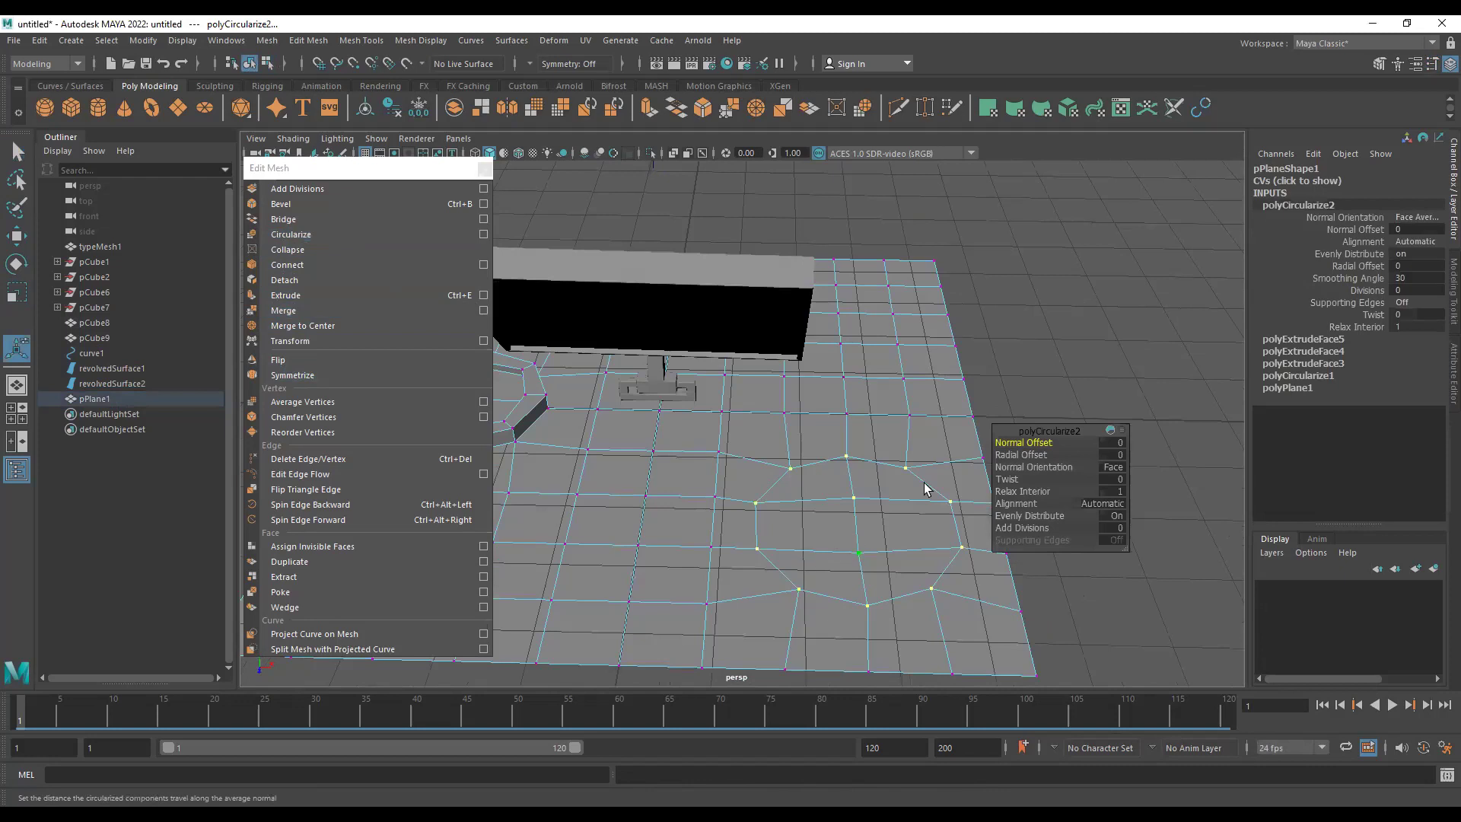
key("F8")
key("3")
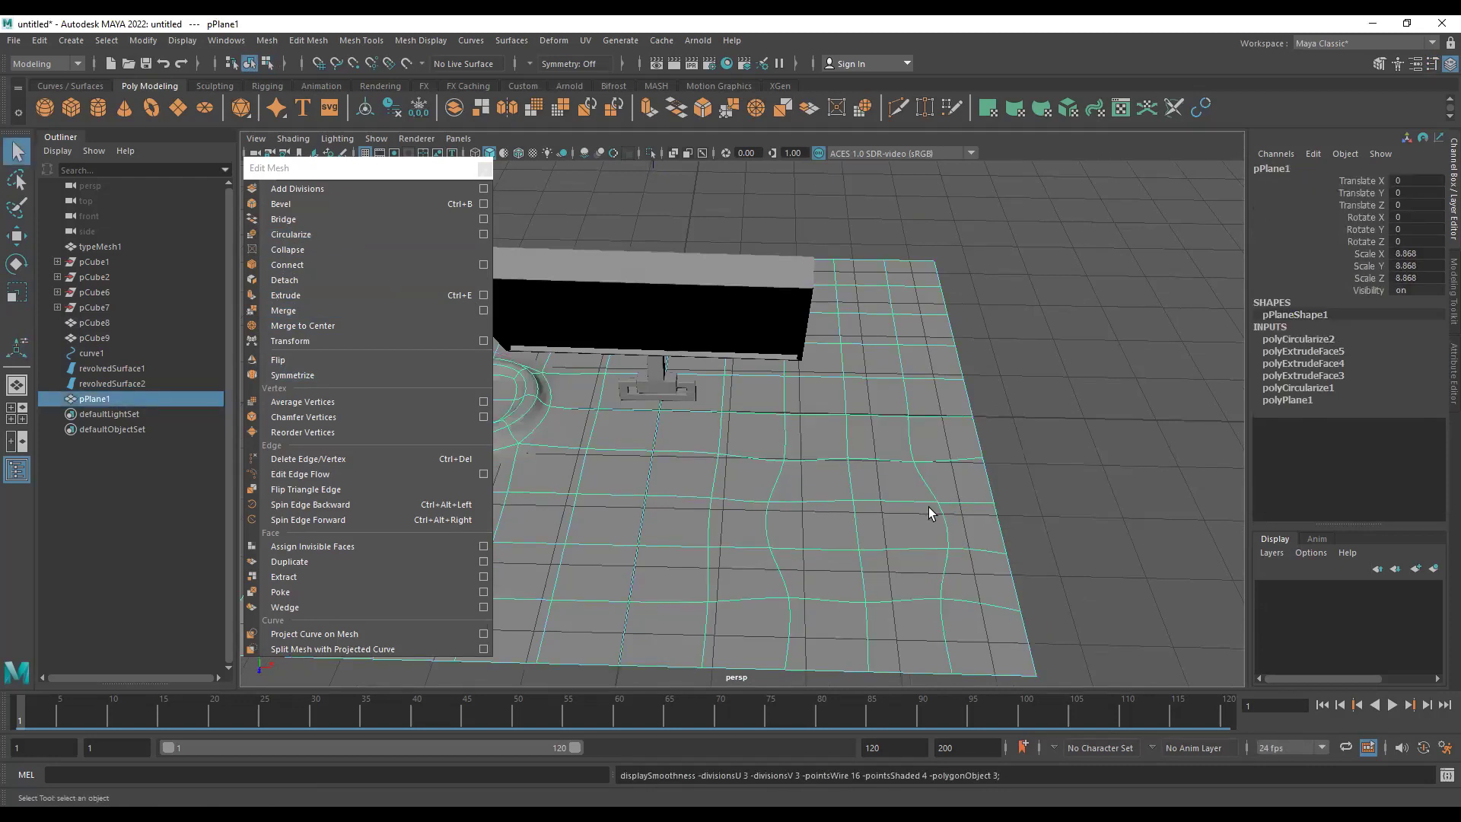
key("1")
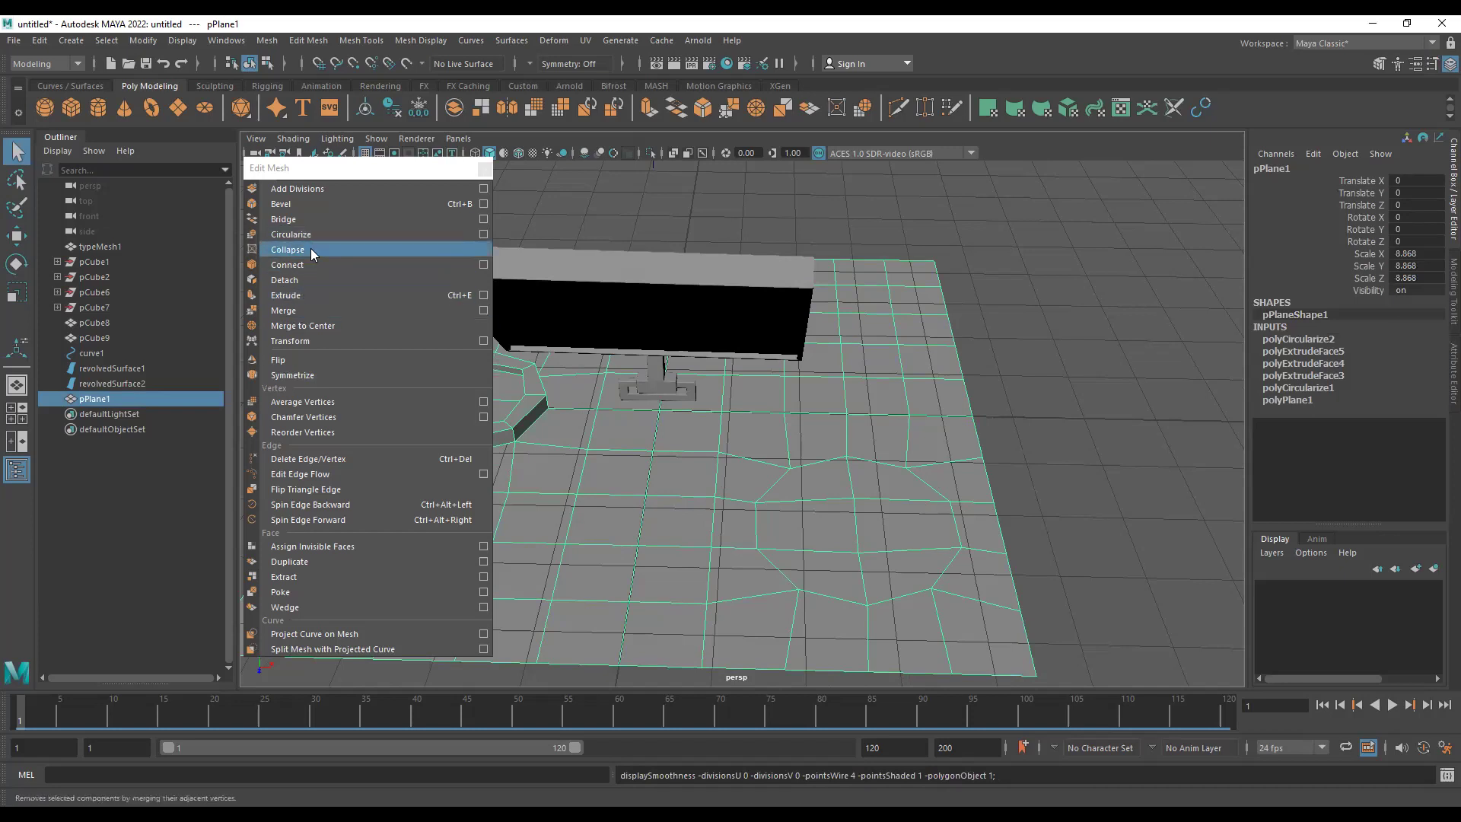
- Try collapsing a block of faces at the plane's corner beside the second circle and undo it
middle_click_drag(916, 581, 867, 542, "alt")
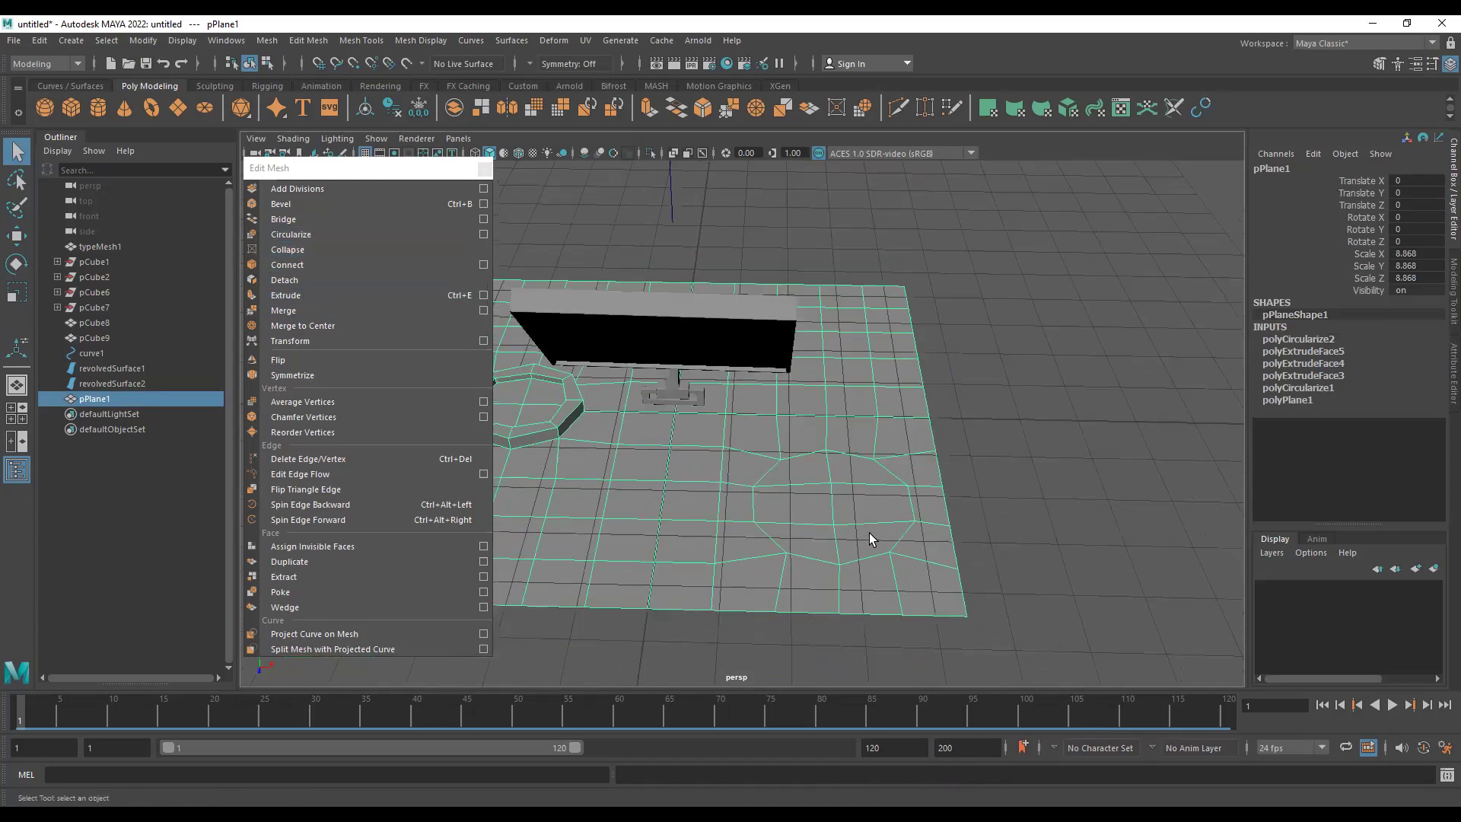
left_click_drag(846, 664, 960, 487)
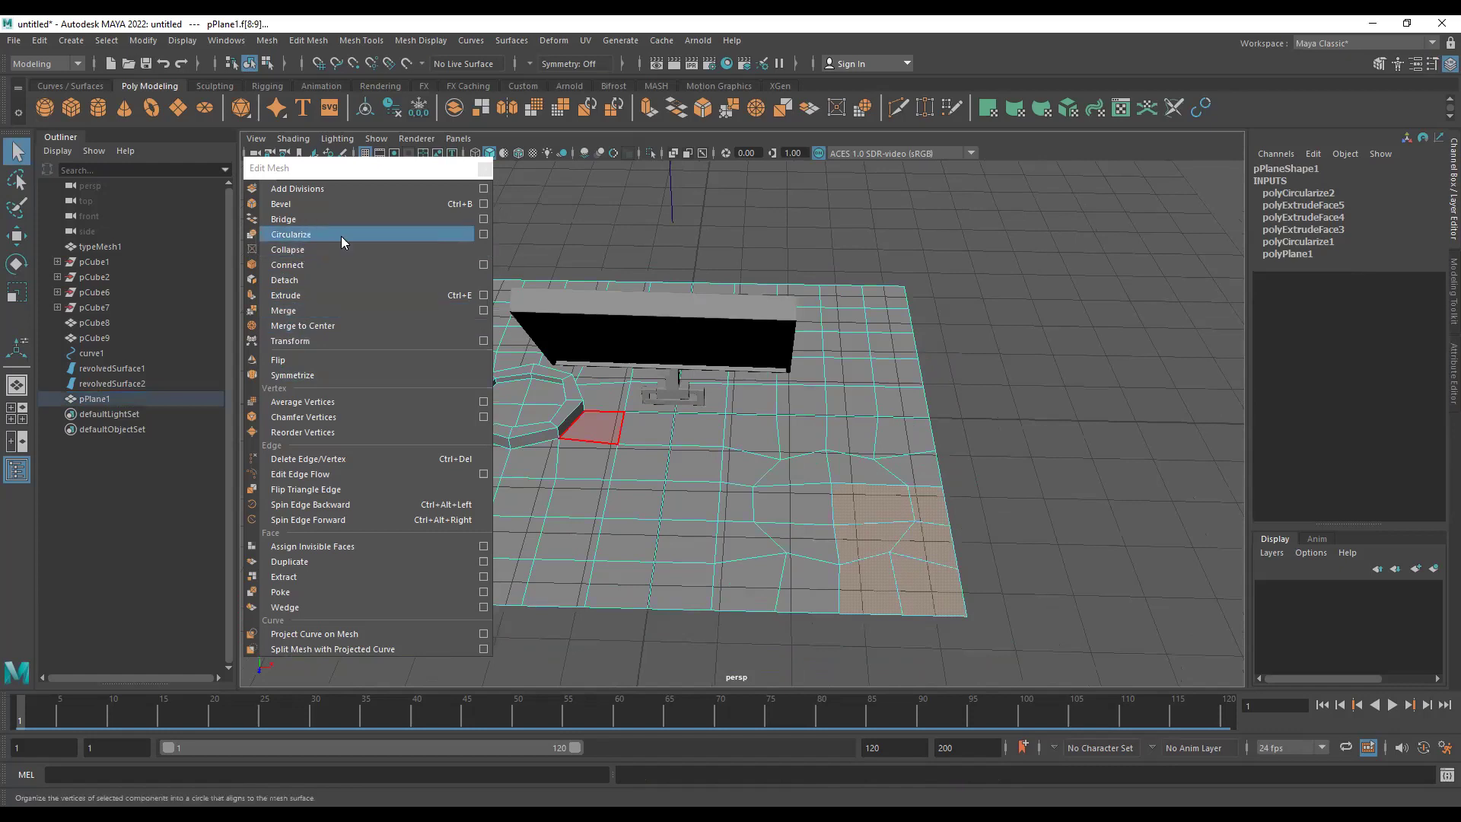
left_click(341, 236)
key("ctrl+z")
left_click(341, 248)
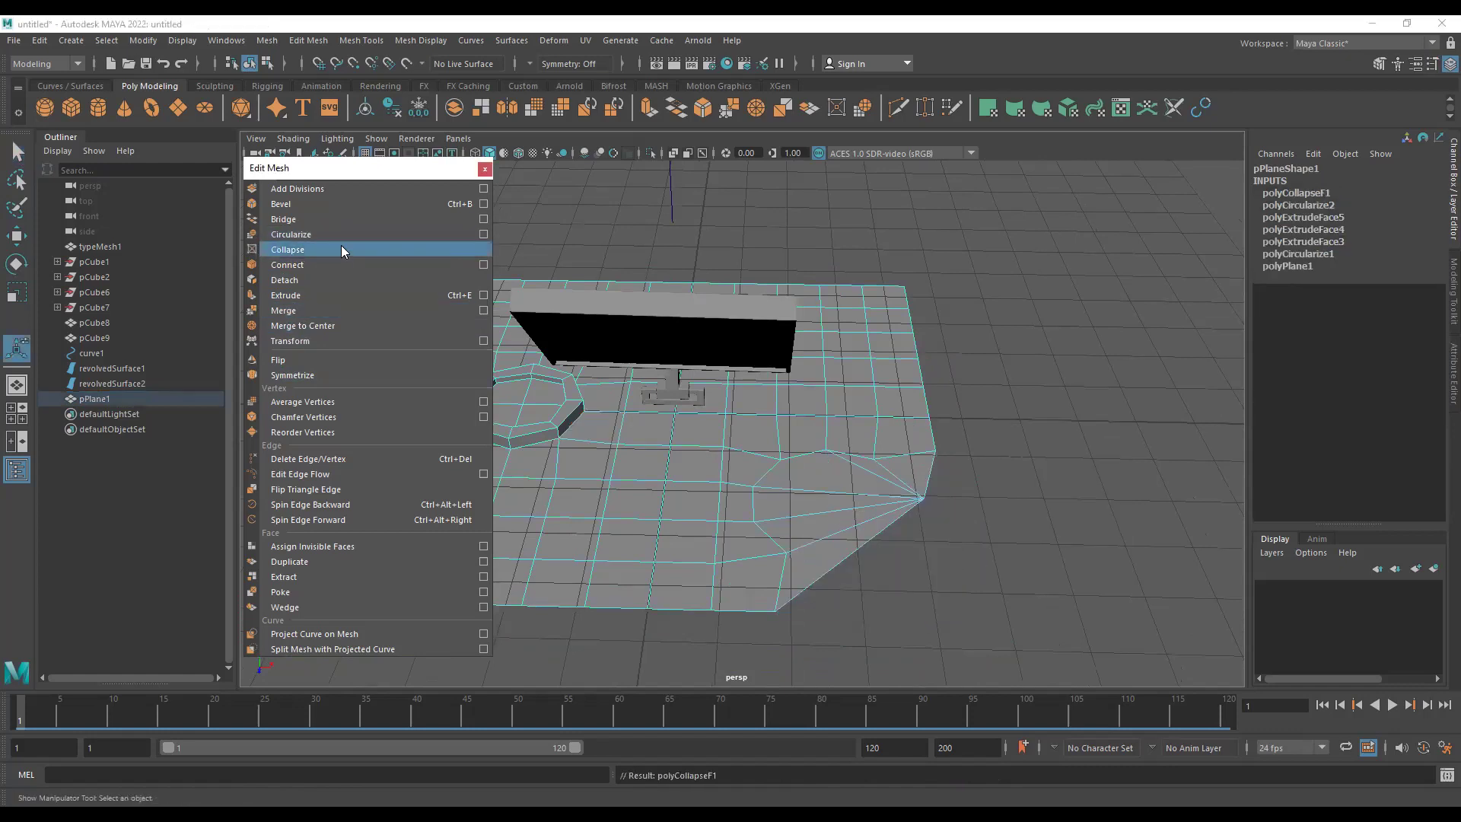
left_click(952, 543)
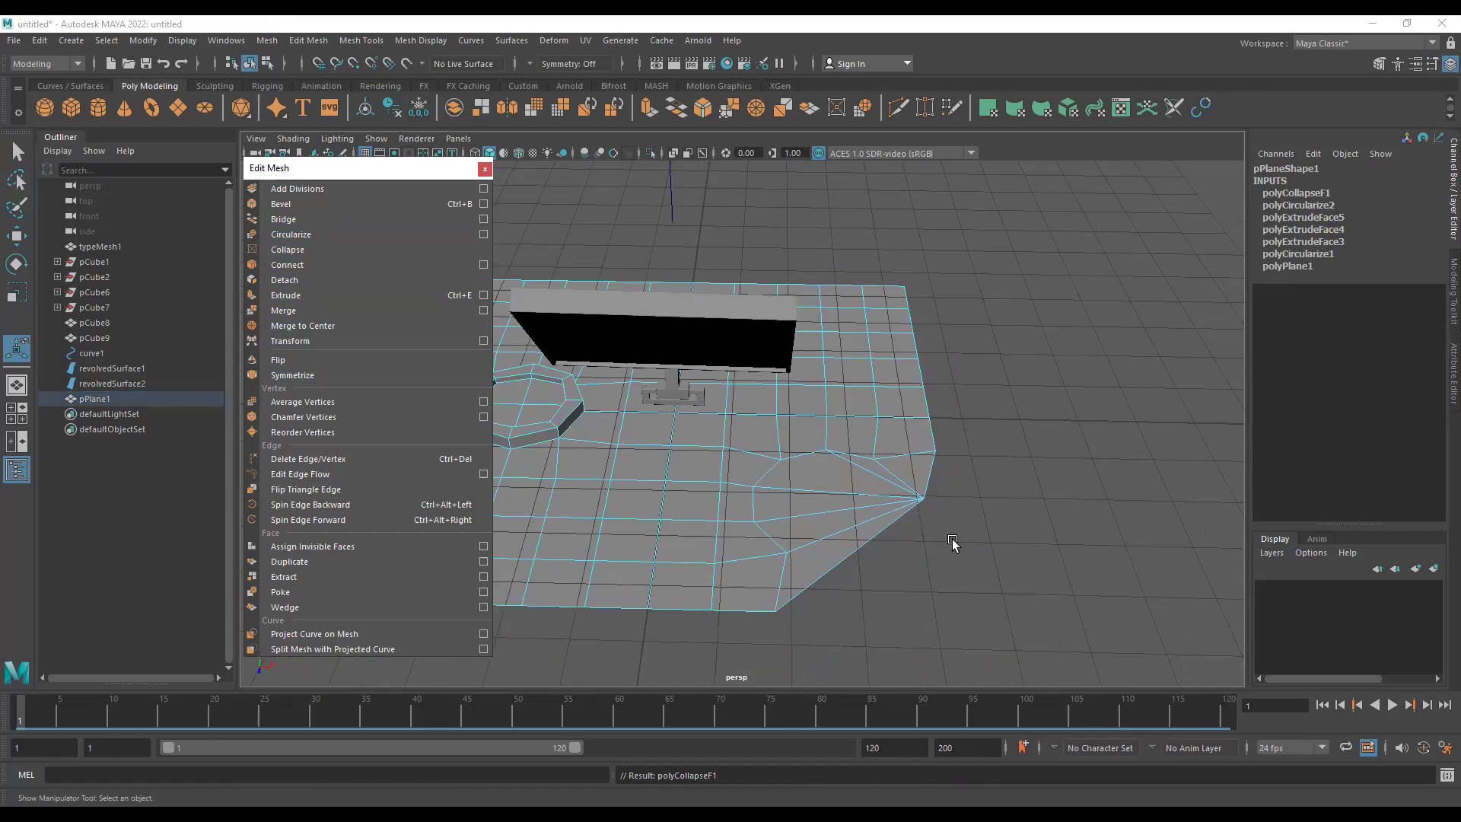
key("ctrl+z")
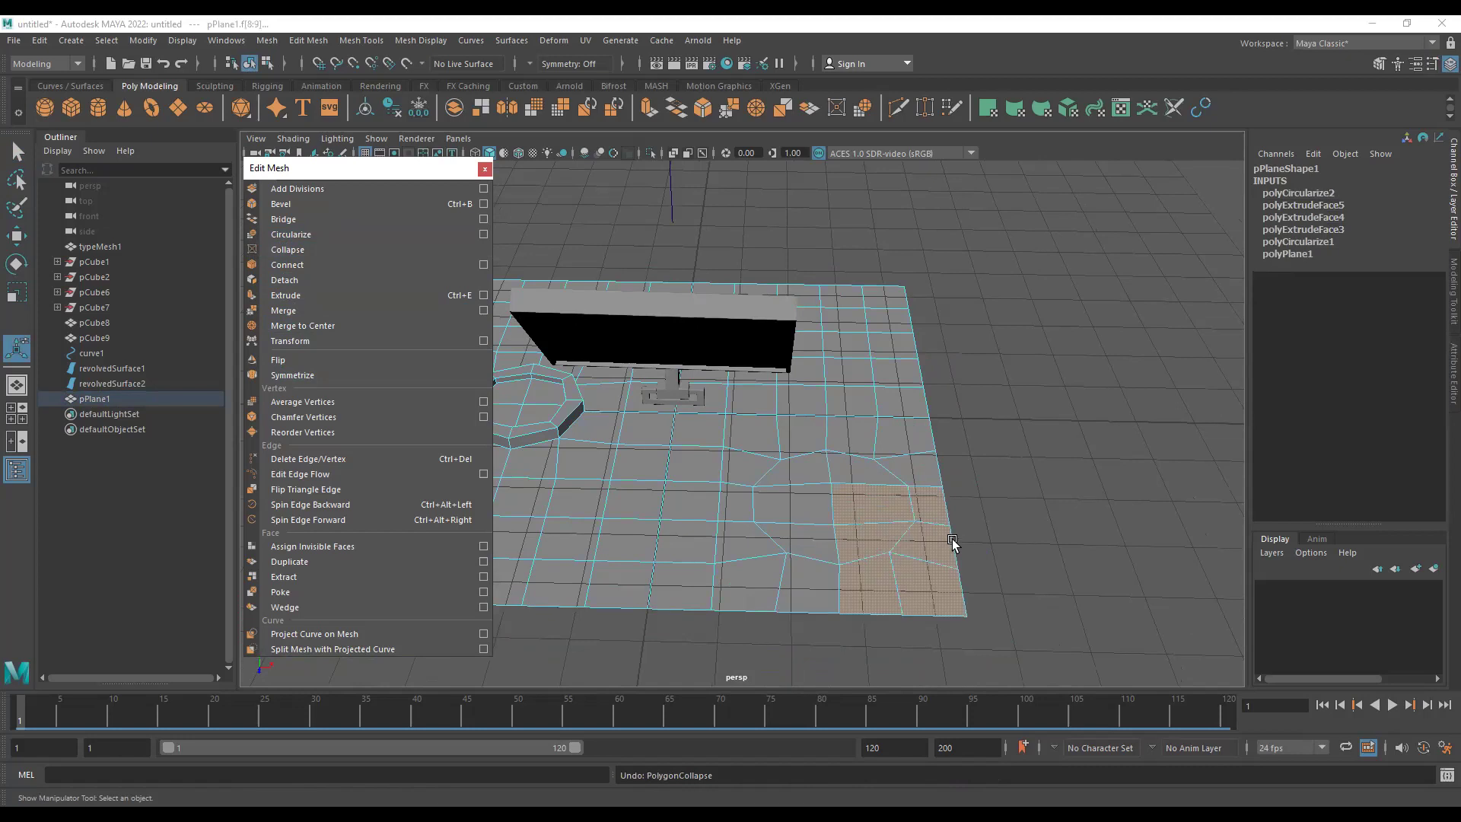
left_click(311, 248)
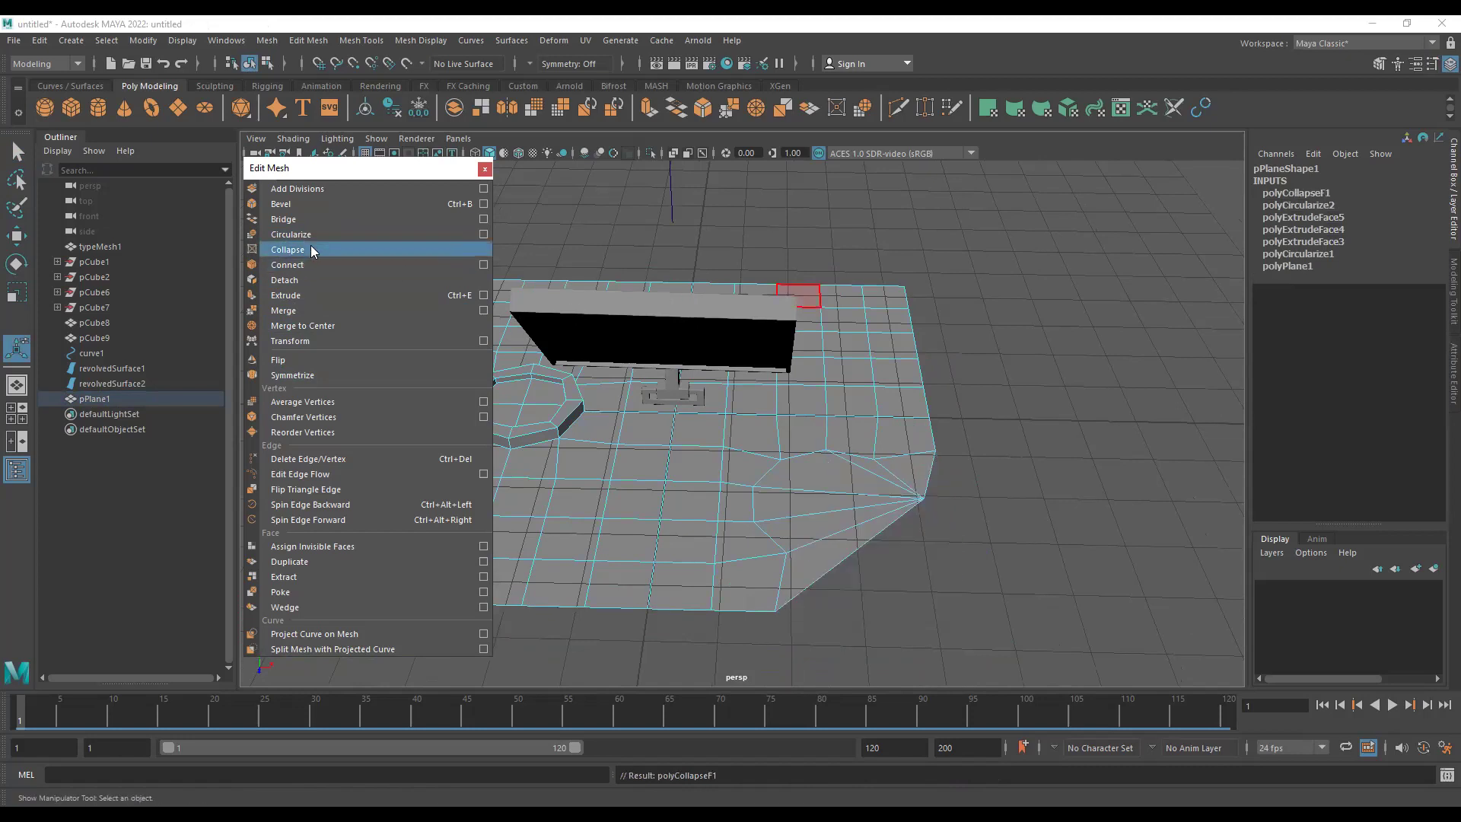
key("ctrl+z")
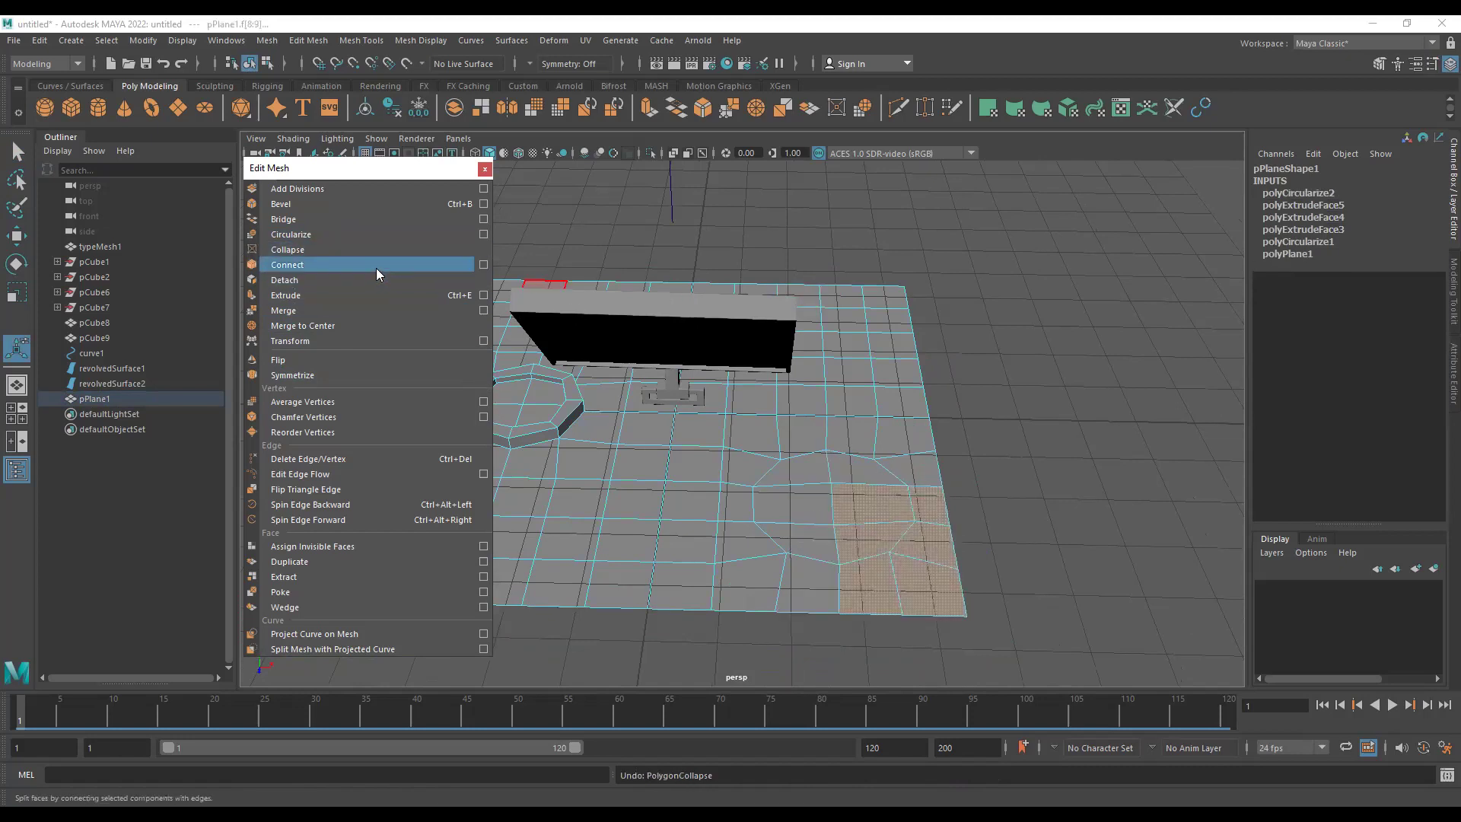
- Try connecting a row of parallel edges running across the plane into the second circle and undo it
middle_click_drag(803, 449, 803, 493, "alt")
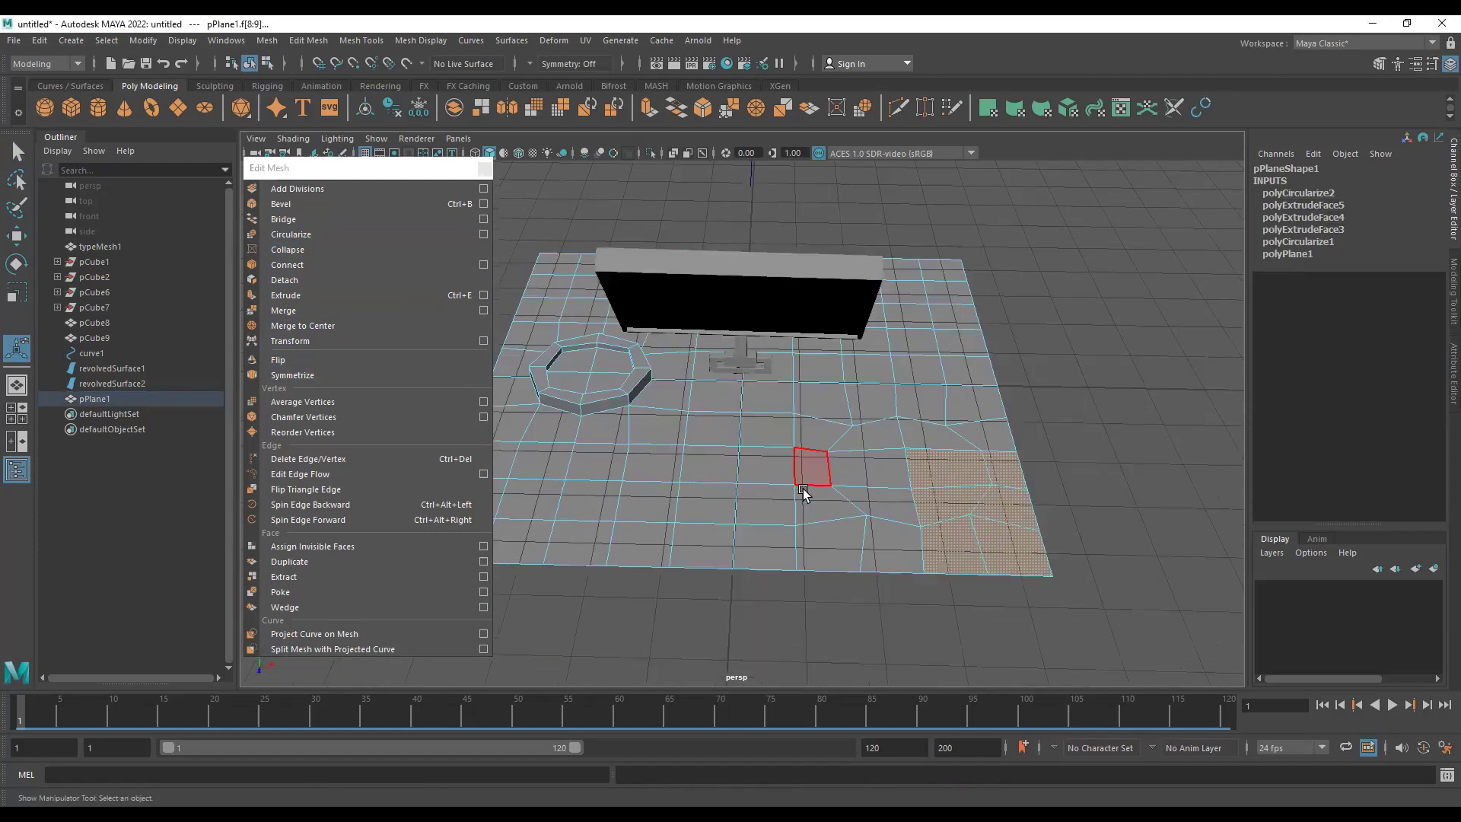
right_click_drag(640, 457, 660, 464, "alt")
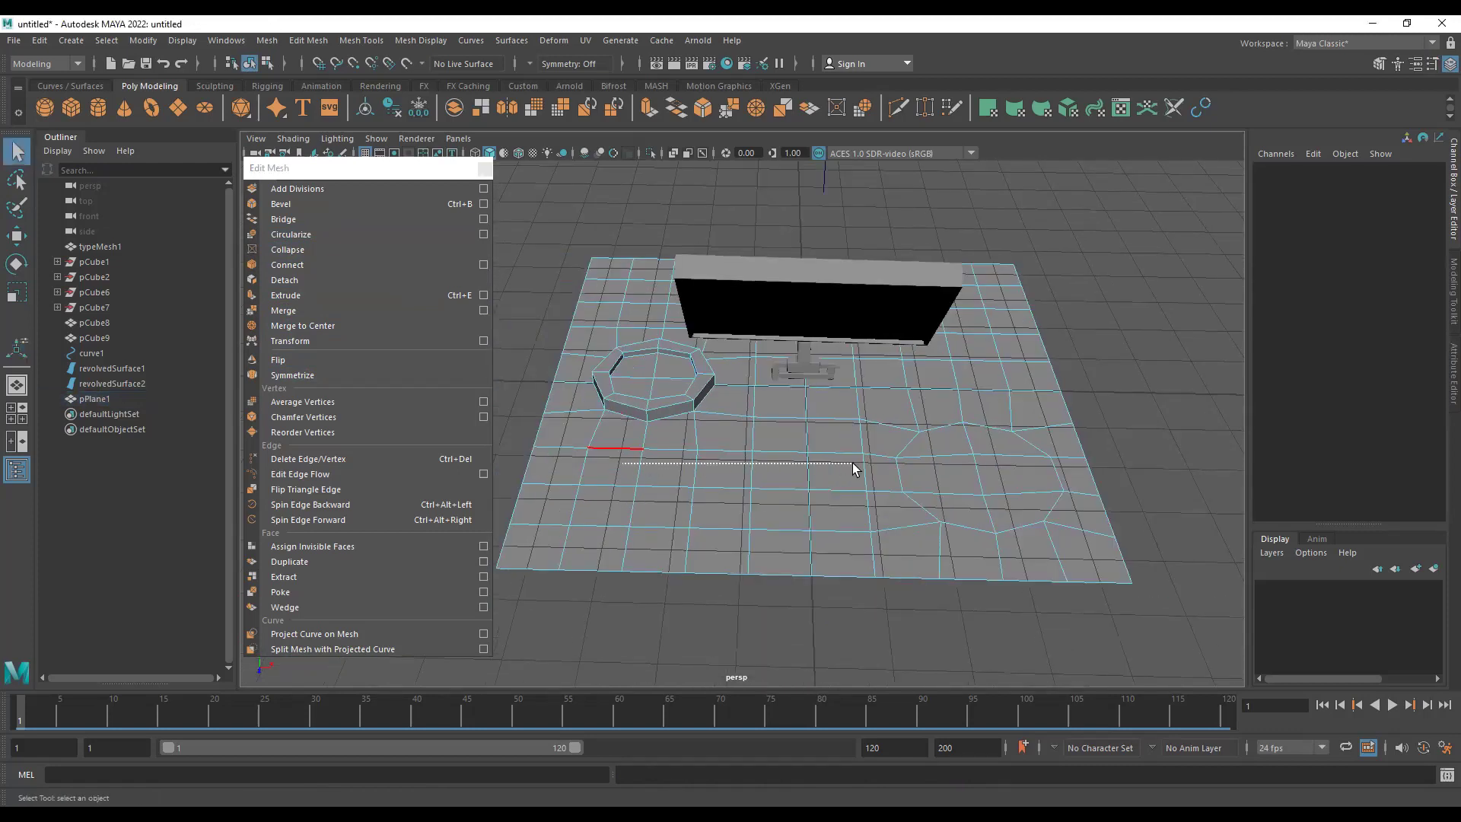
left_click(895, 476)
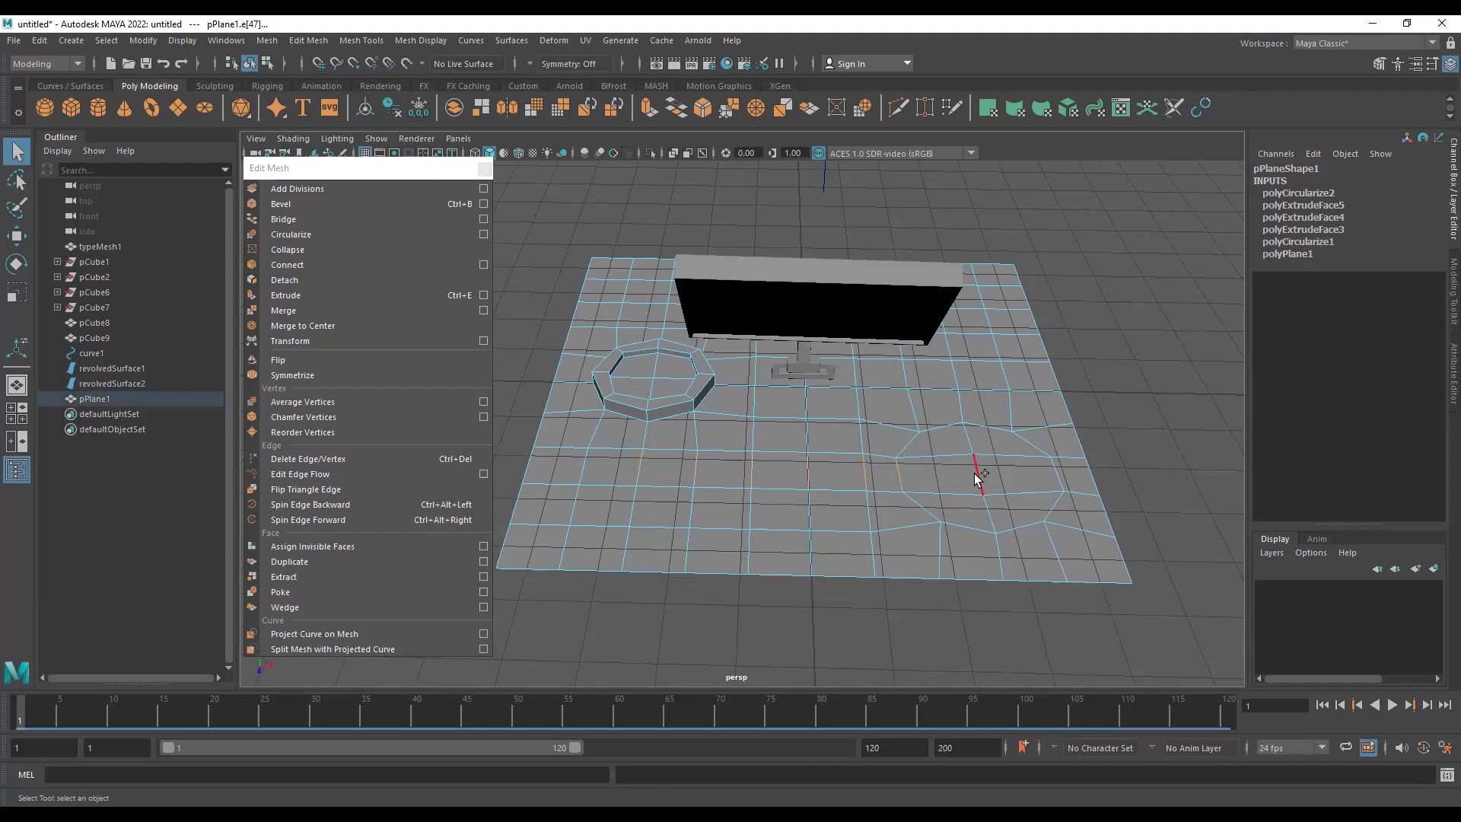
left_click(992, 503, "shift")
left_click(996, 455, "shift")
left_click(363, 267)
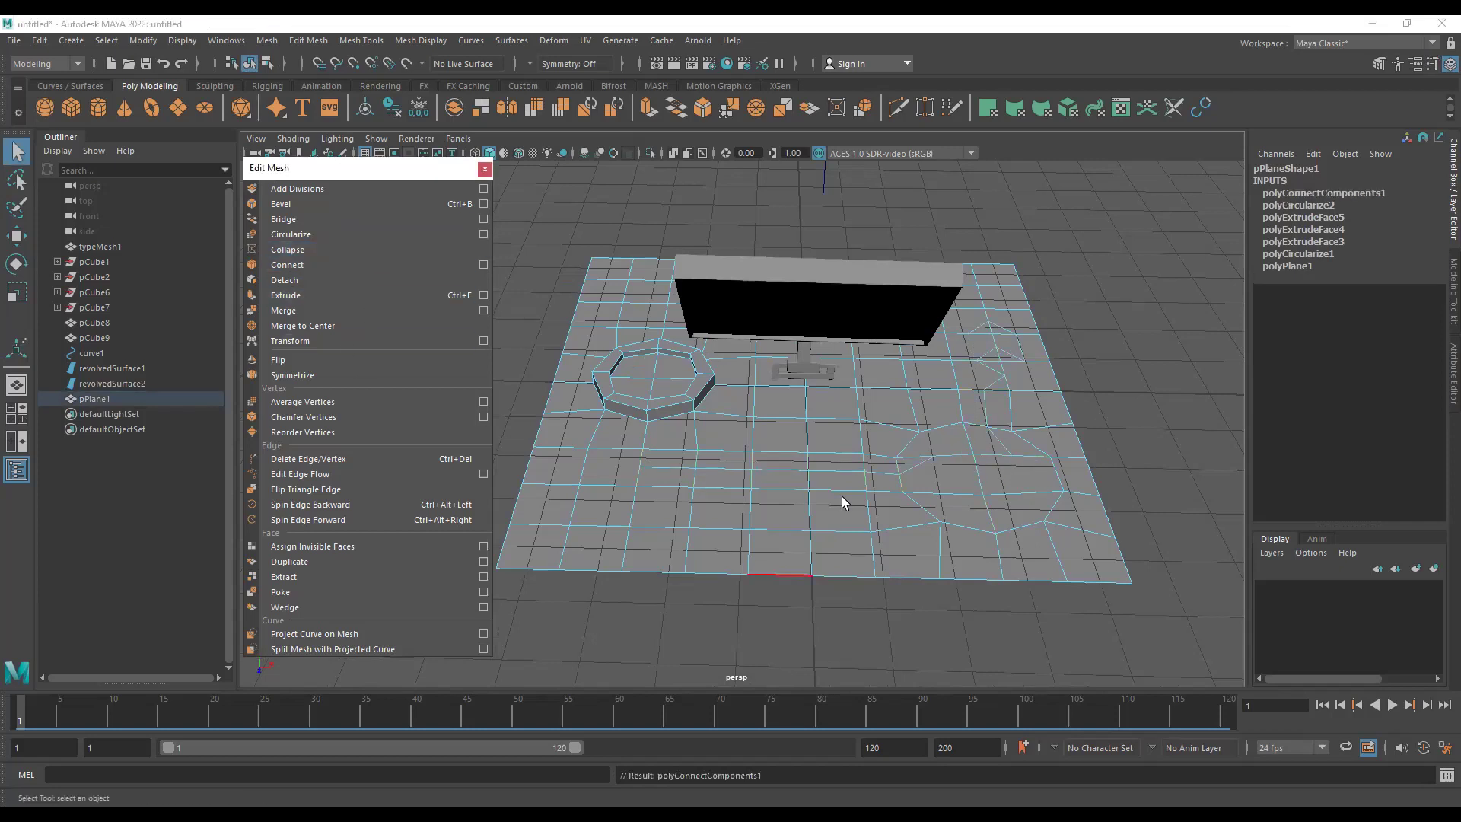
key("ctrl+z")
- Add edges behind the tilted panel to the selection, try Connect on the combined set and undo it
left_click_drag(836, 499, 792, 496, "alt")
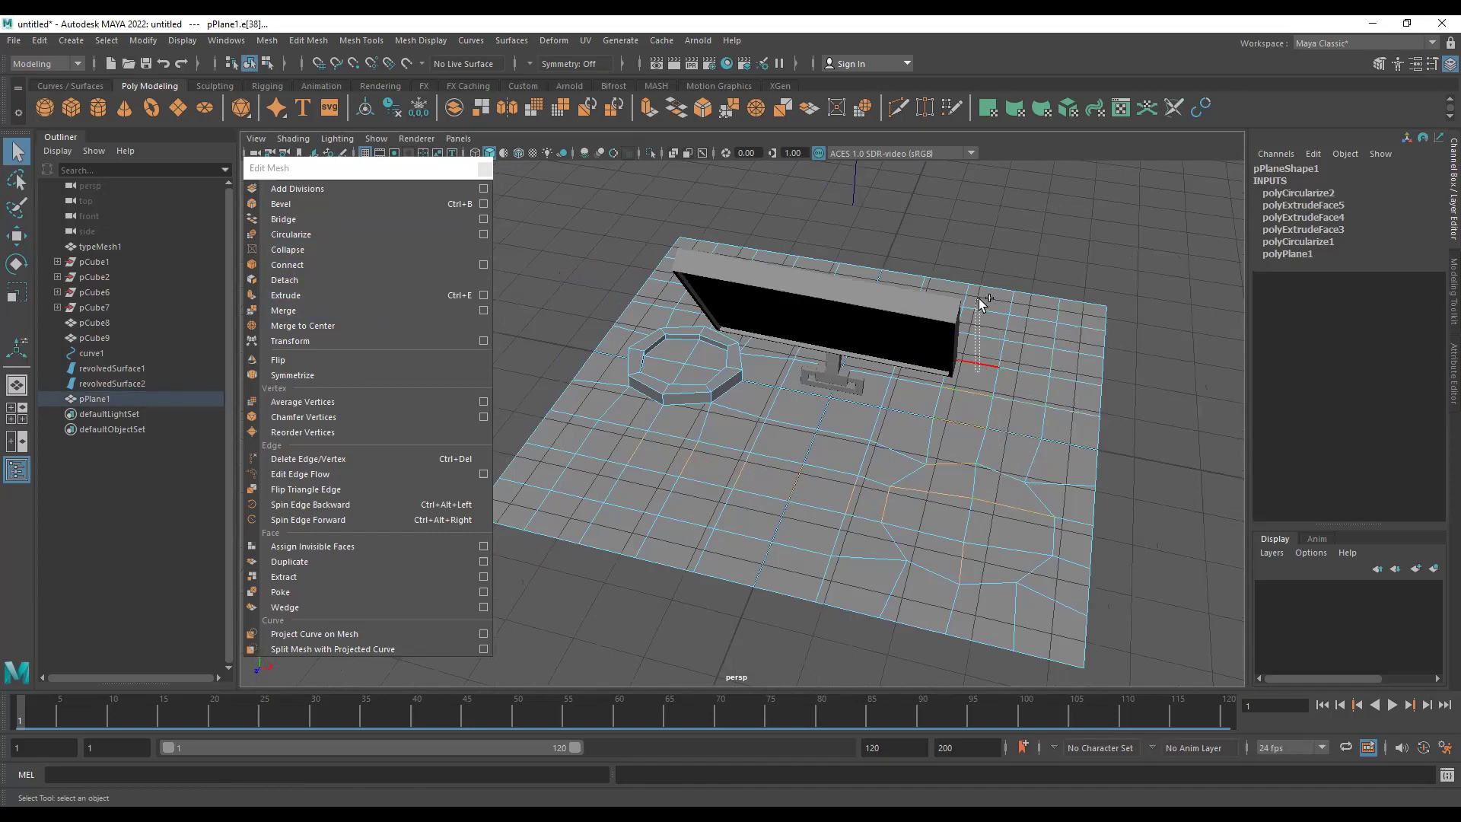
left_click_drag(989, 279, 989, 280)
left_click(867, 559)
left_click(324, 264)
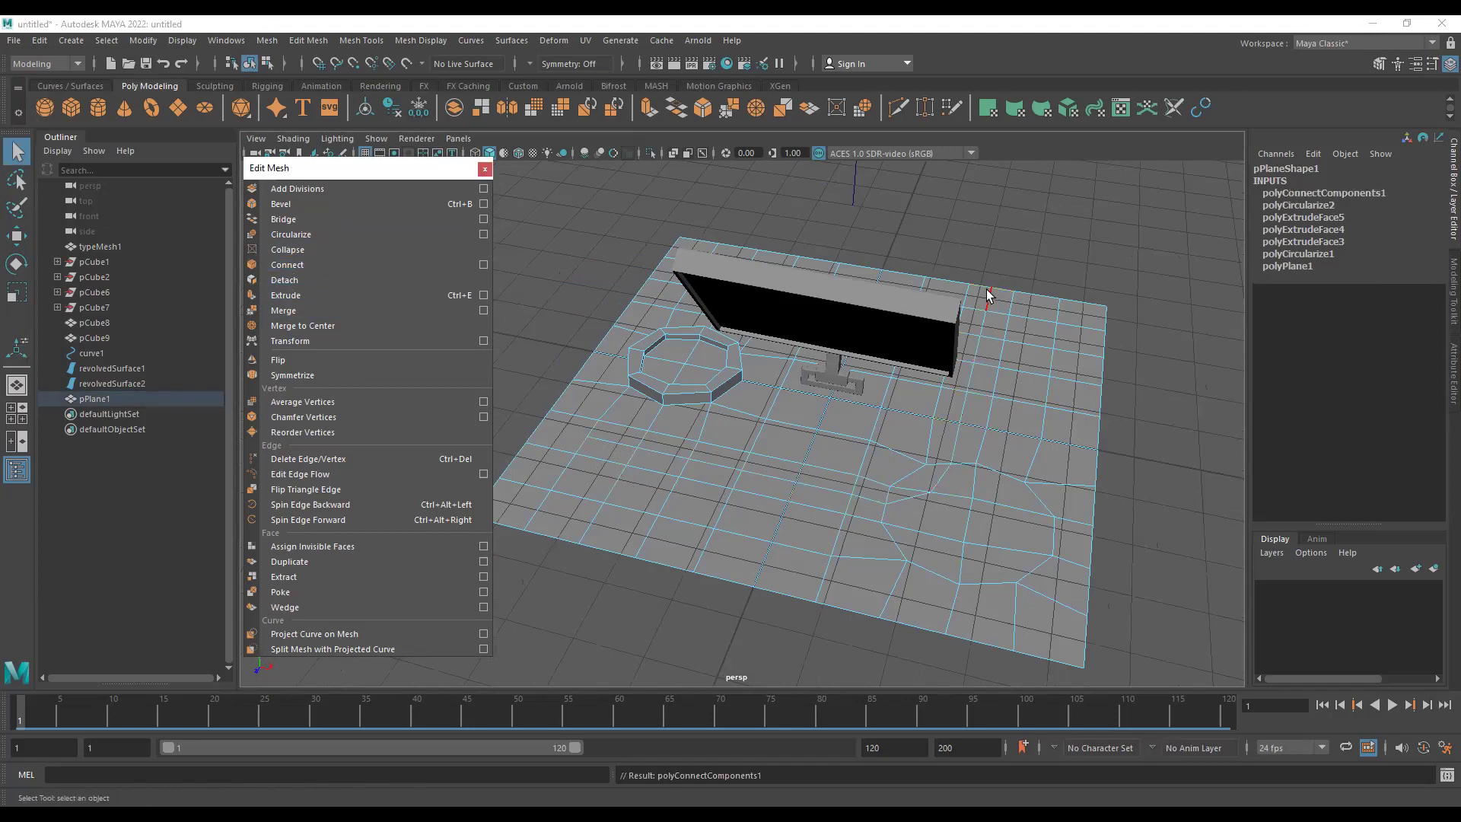
key("ctrl+z")
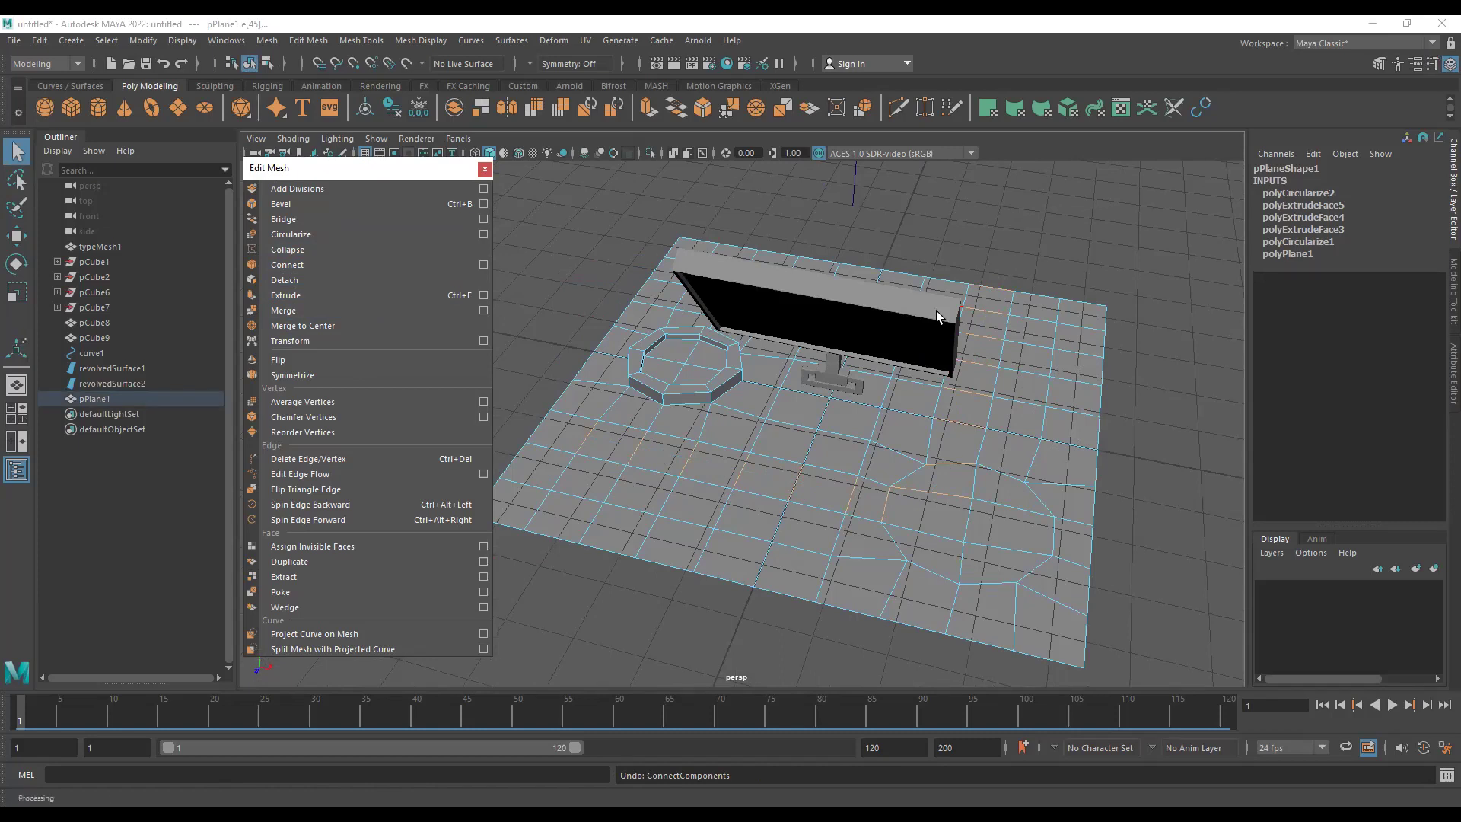
- Try Connect again on the same selected plane edges from a closer view and undo it
key("w")
left_click_drag(731, 486, 534, 320, "alt")
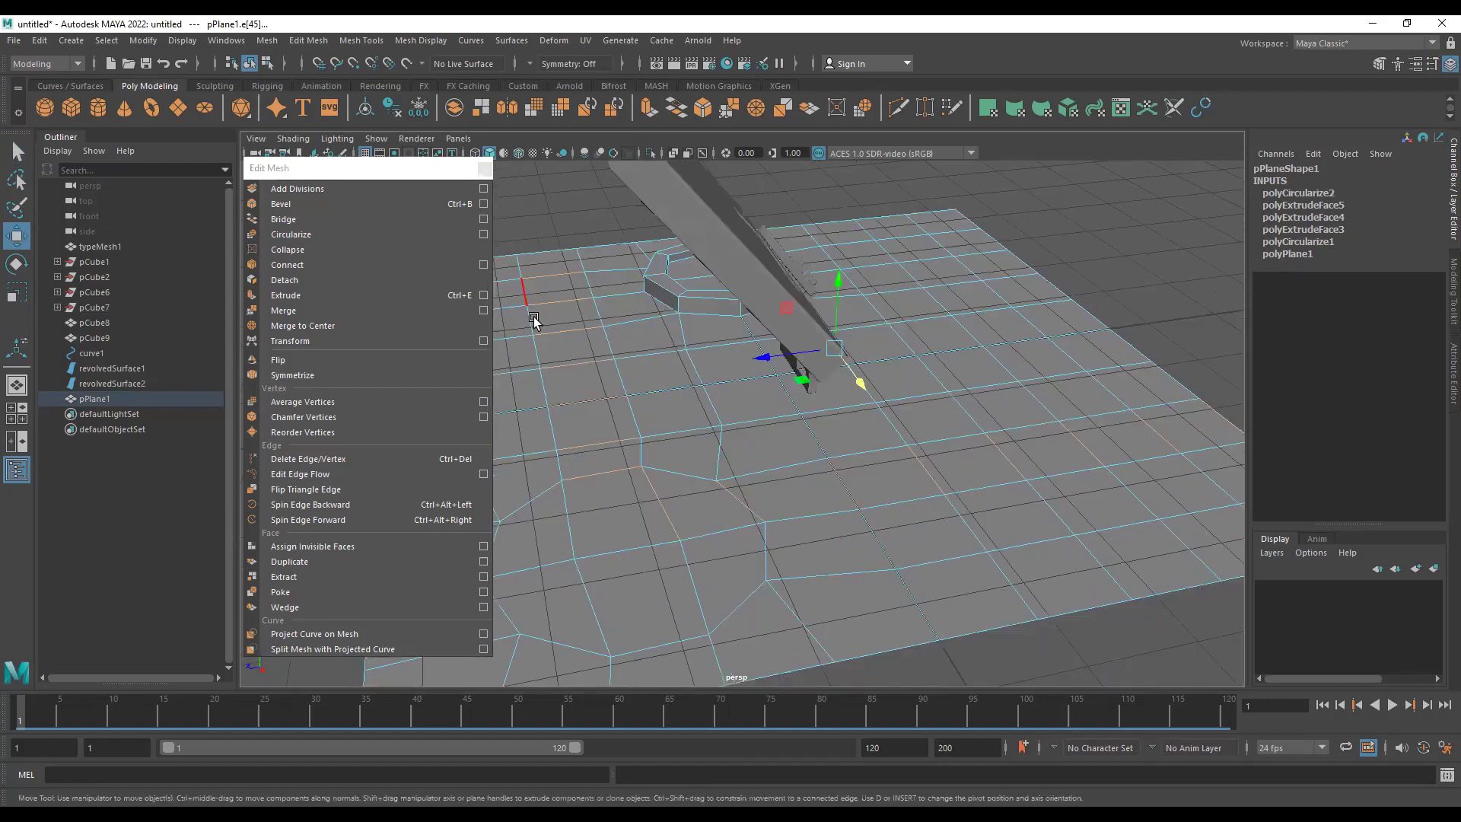
left_click(406, 266)
key("ctrl+z")
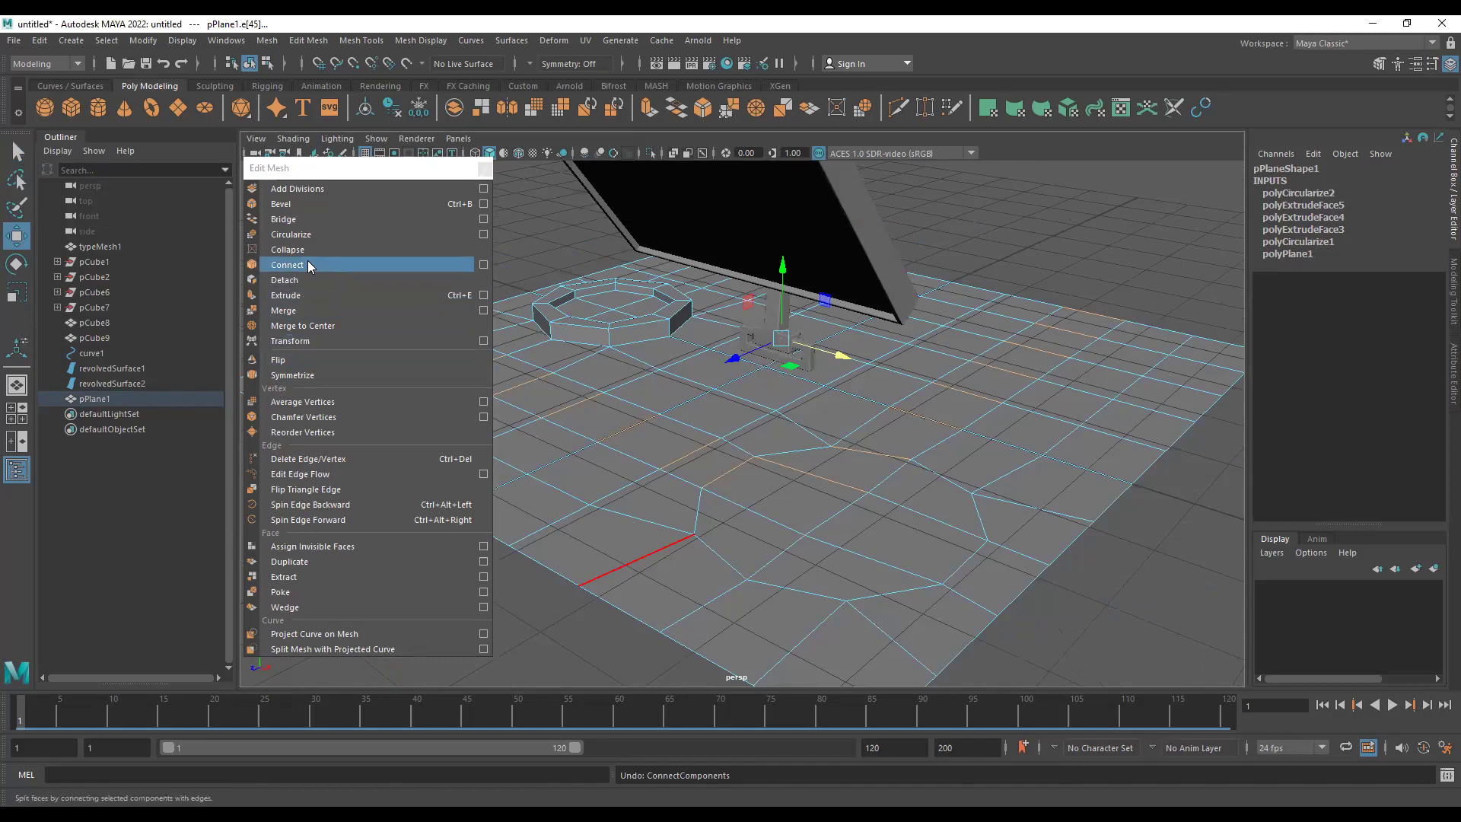
left_click(313, 280)
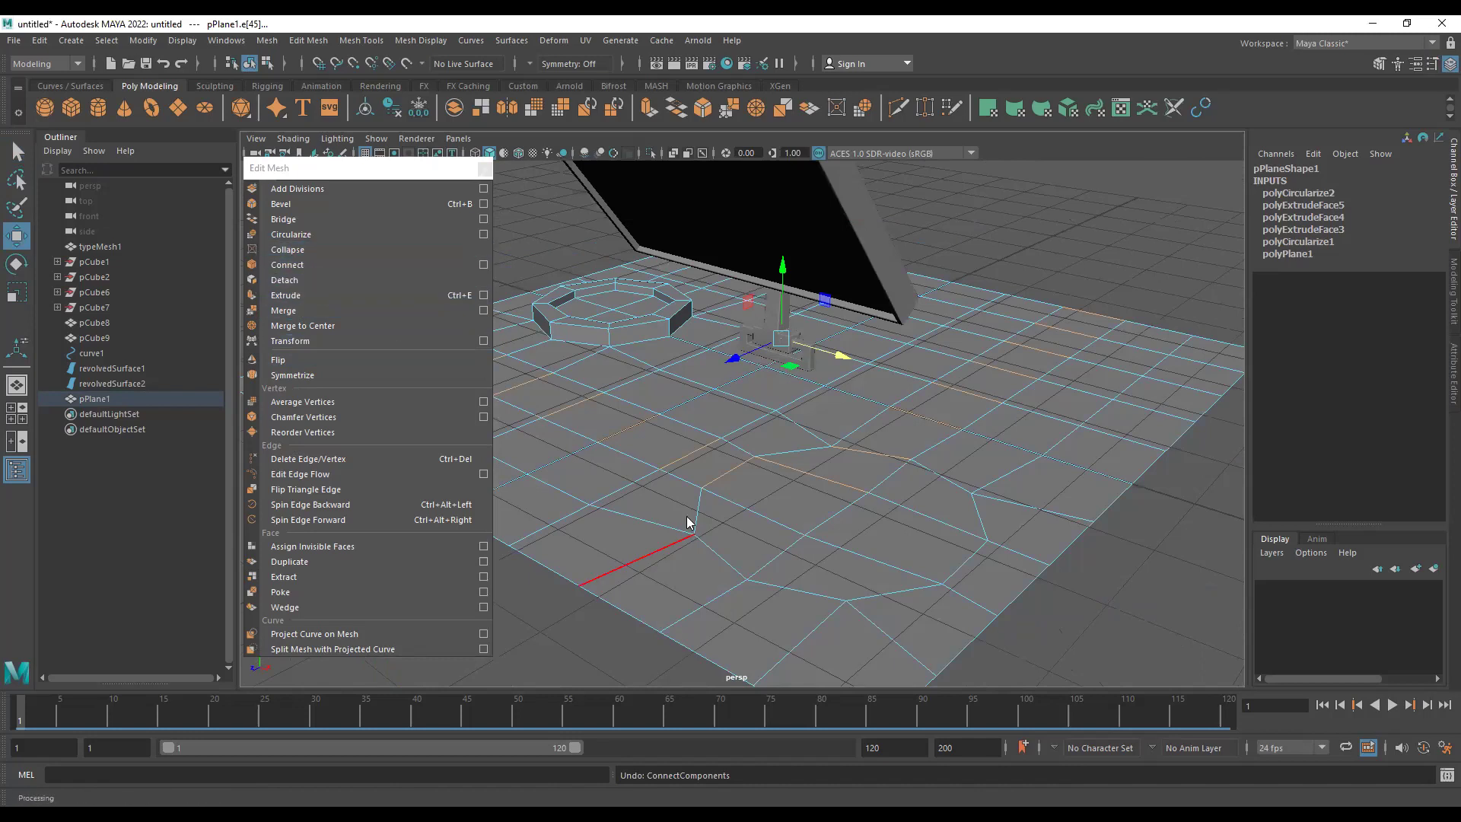
- Detach the selected edges beside the second circle and move the loose vertices apart to open the split in the plane
left_click(310, 281)
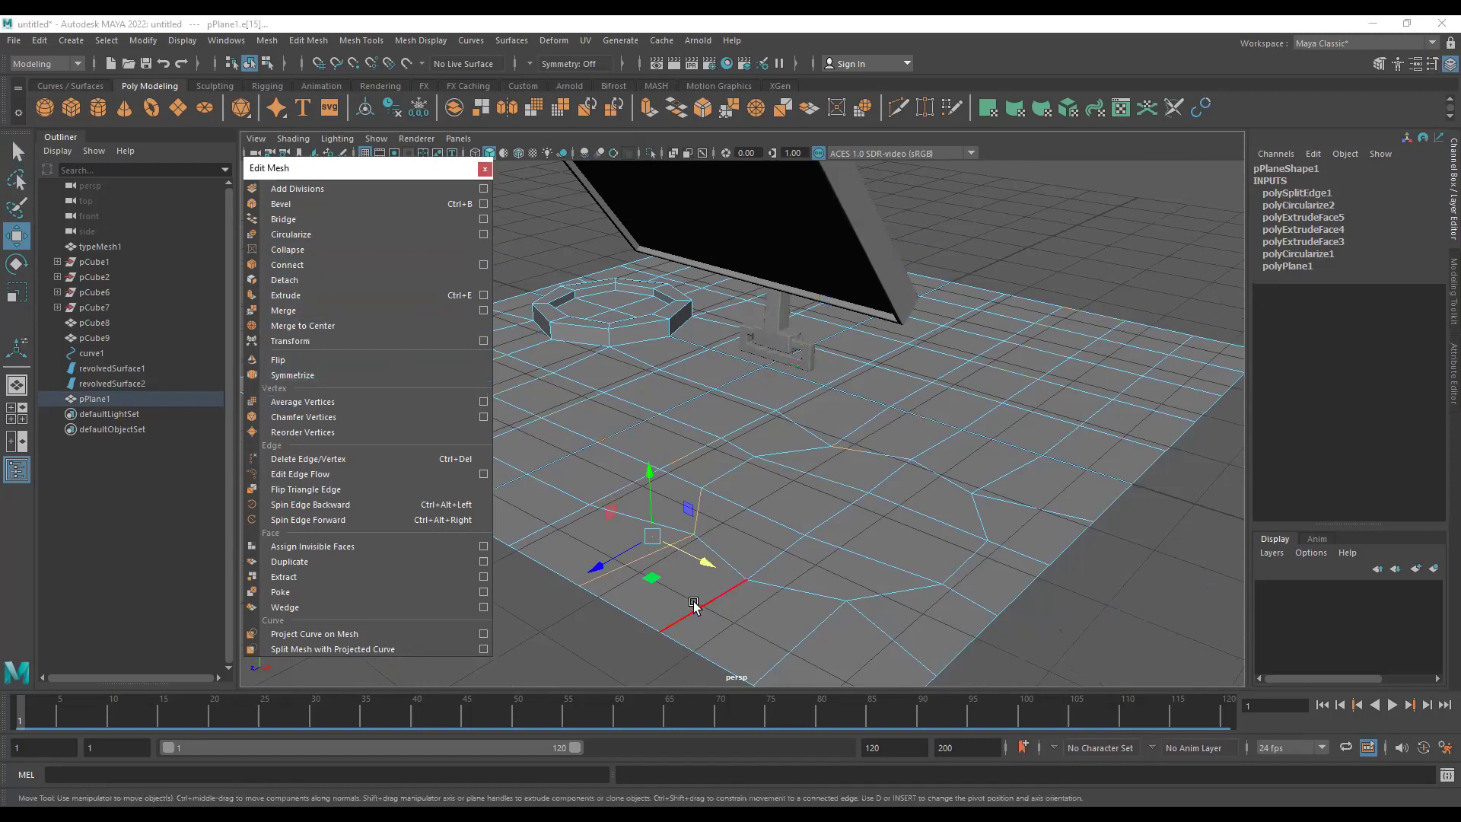
left_click_drag(694, 605, 848, 609, "alt")
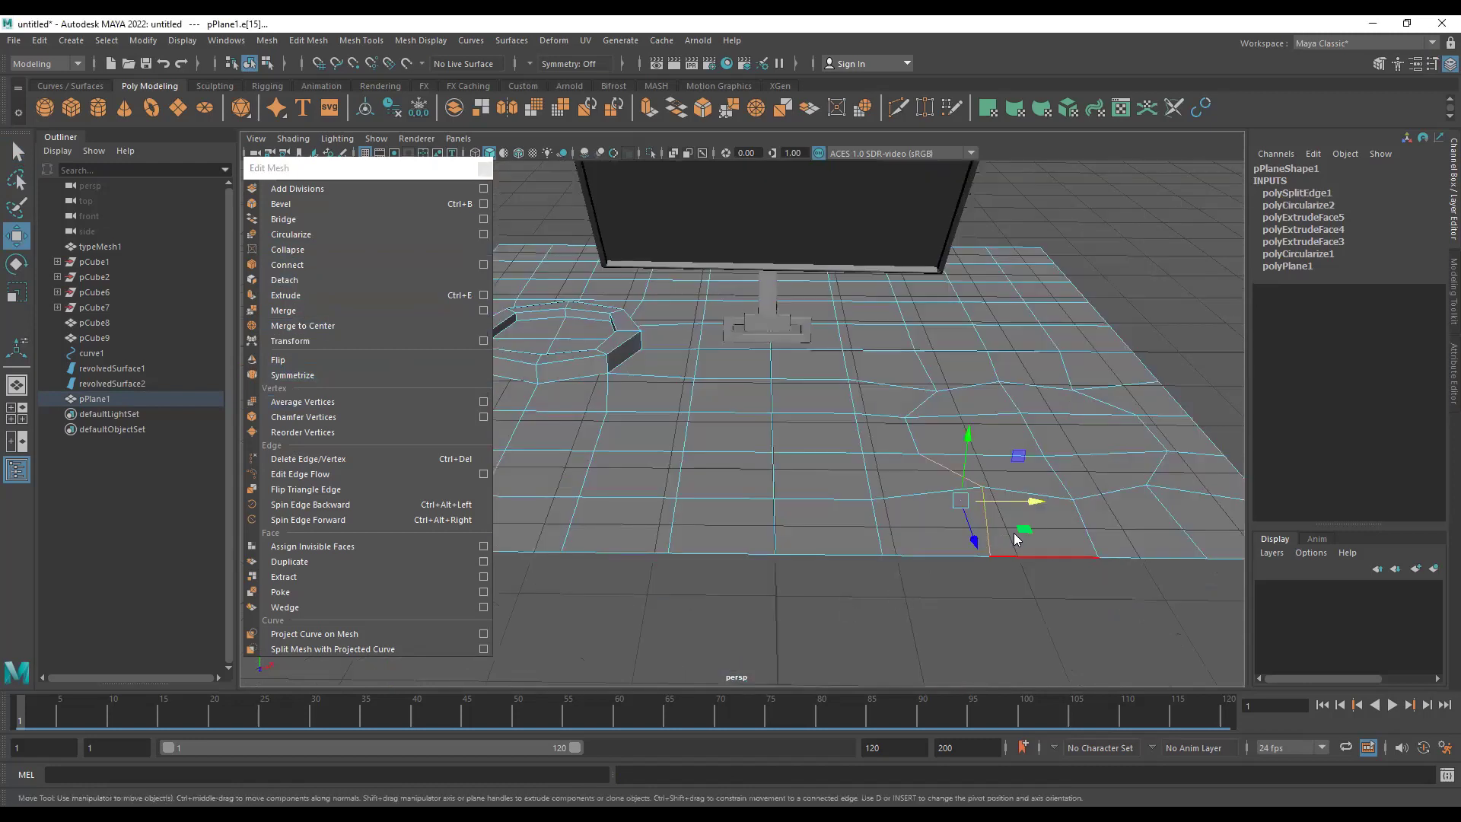
key("F9")
scroll(1000, 471, "up", 3)
left_click(987, 594)
left_click_drag(988, 594, 1032, 572)
left_click(978, 493)
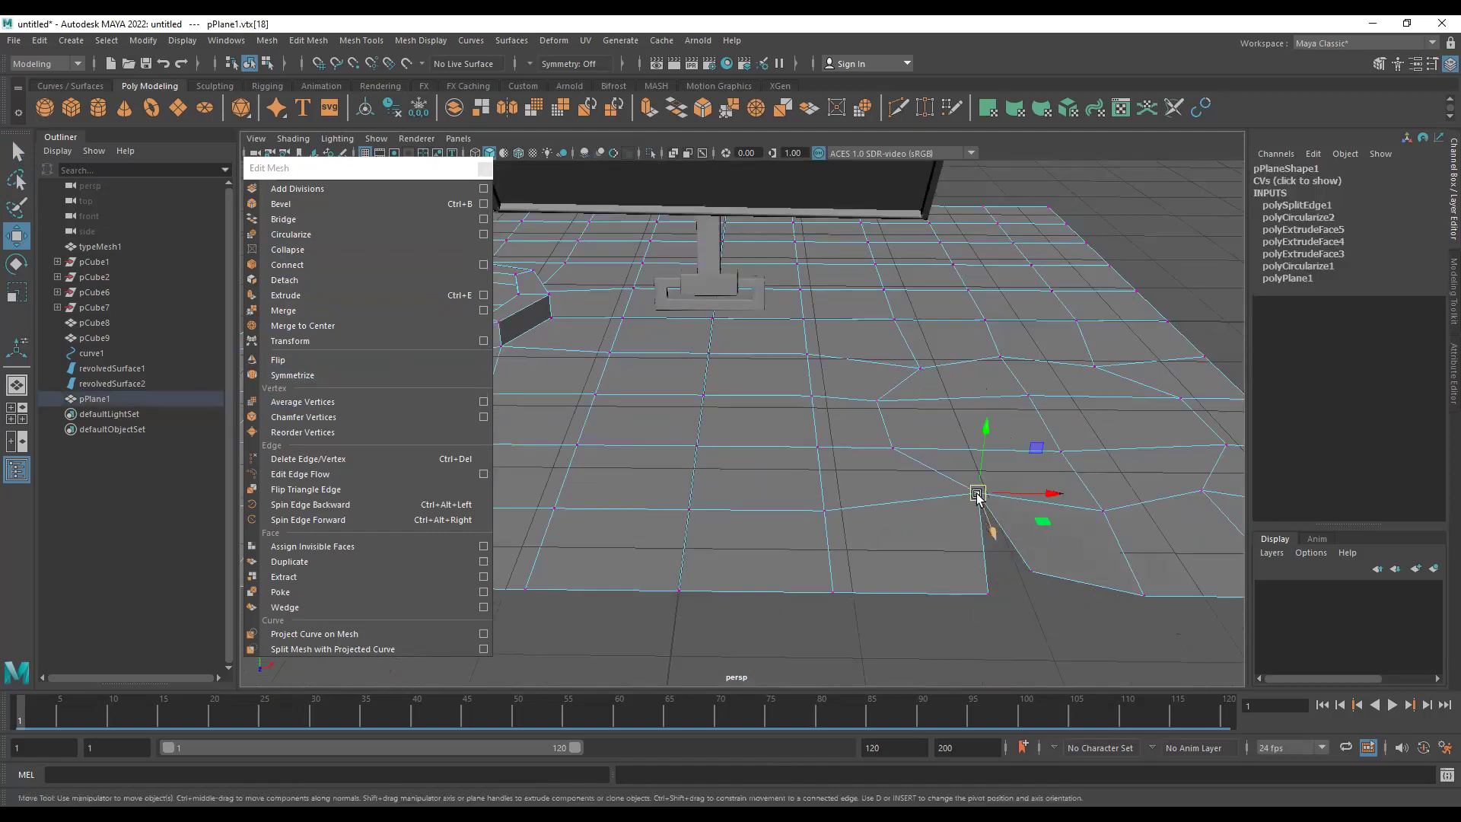
left_click_drag(979, 494, 982, 462)
left_click(896, 447)
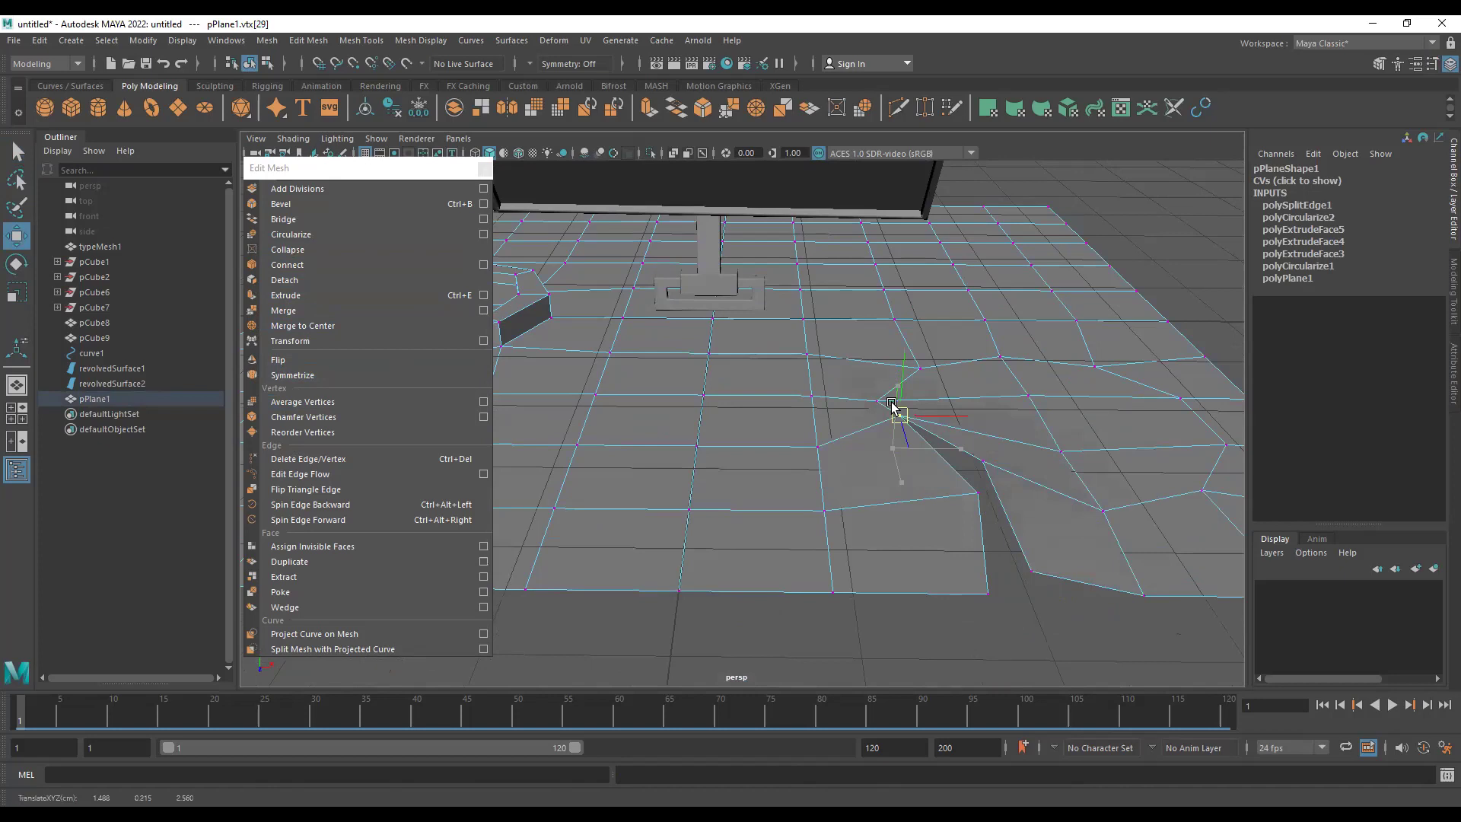
key("ctrl+z")
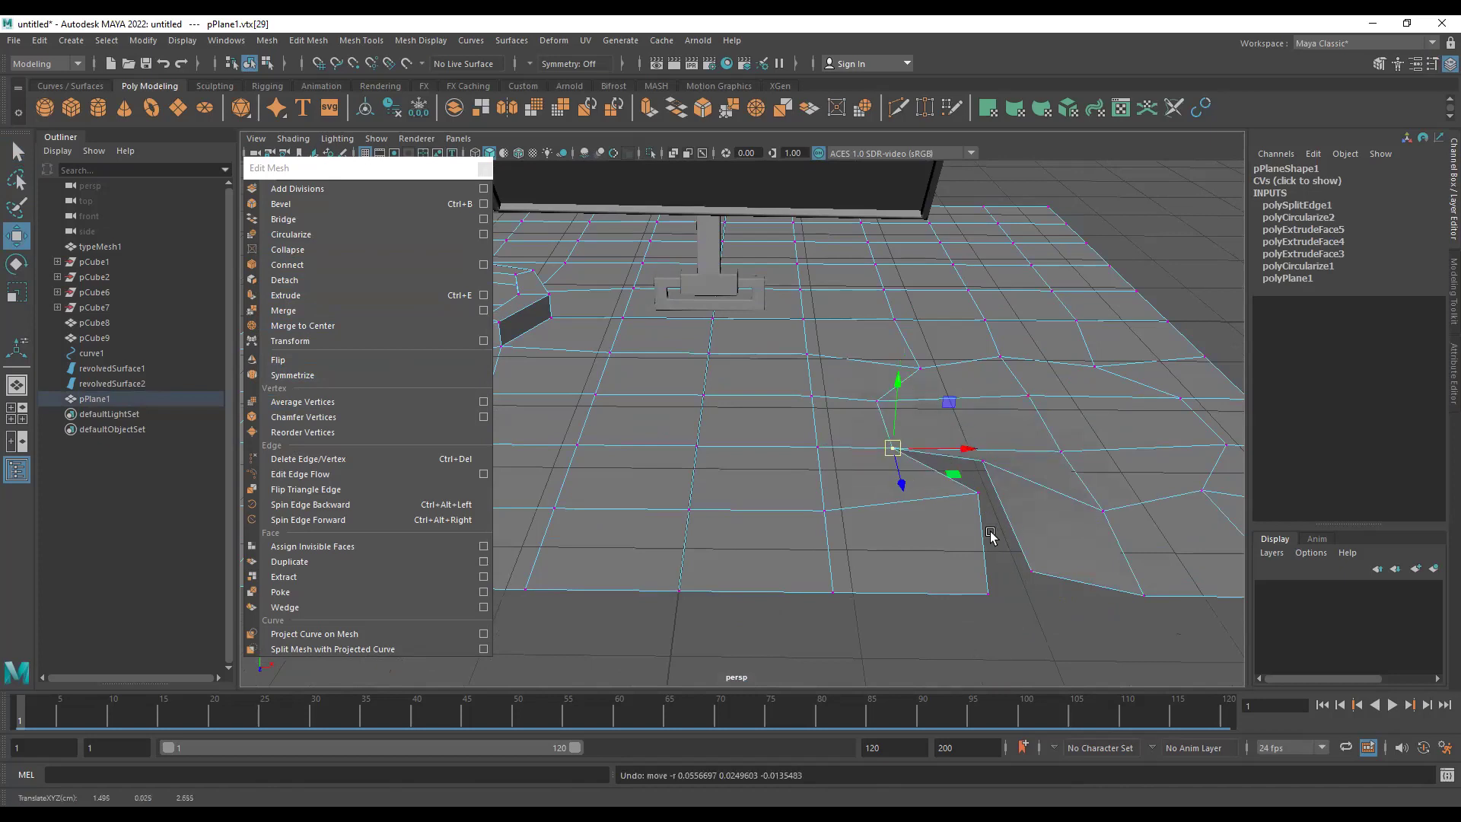
- Detach the plane along a full edge line near its middle and slide the half with the second circle away along X
middle_click_drag(714, 559, 767, 567, "alt")
right_click_drag(902, 466, 851, 463, "alt")
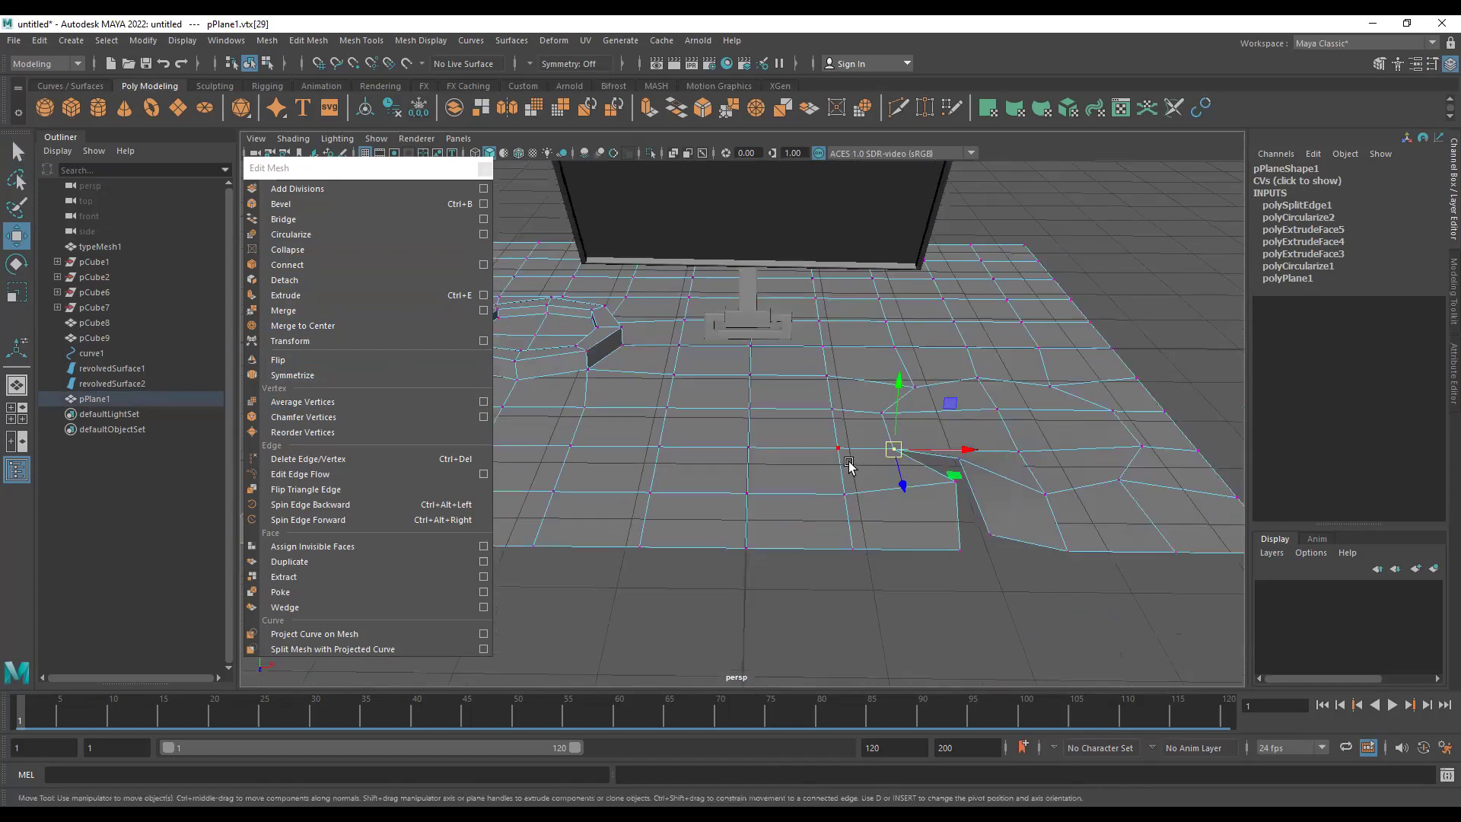
middle_click_drag(1027, 455, 886, 458, "alt")
right_click_drag(935, 416, 834, 435, "alt")
middle_click_drag(835, 435, 1041, 464, "alt")
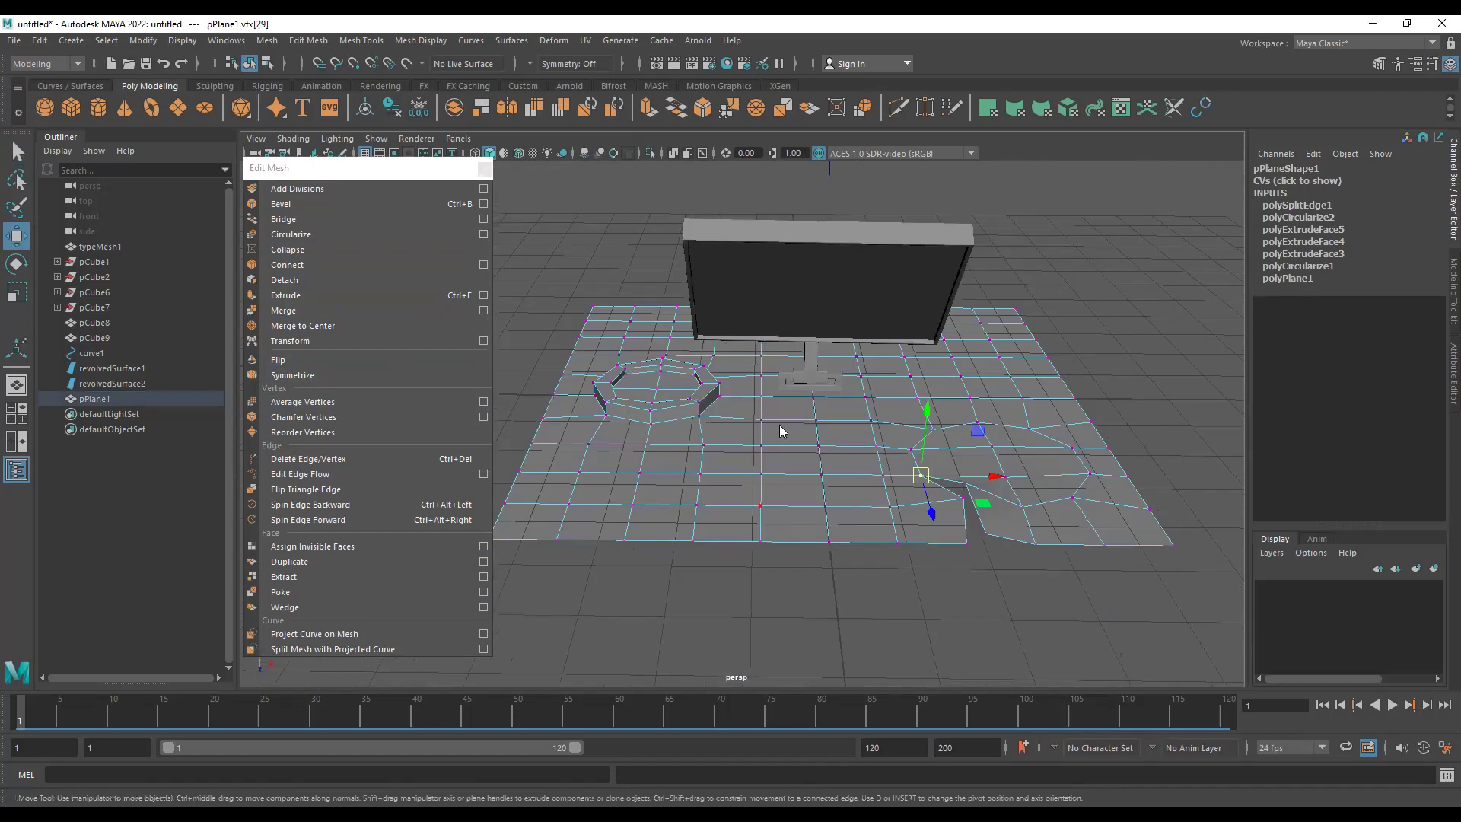
right_click_drag(760, 505, 780, 431)
double_click(760, 432)
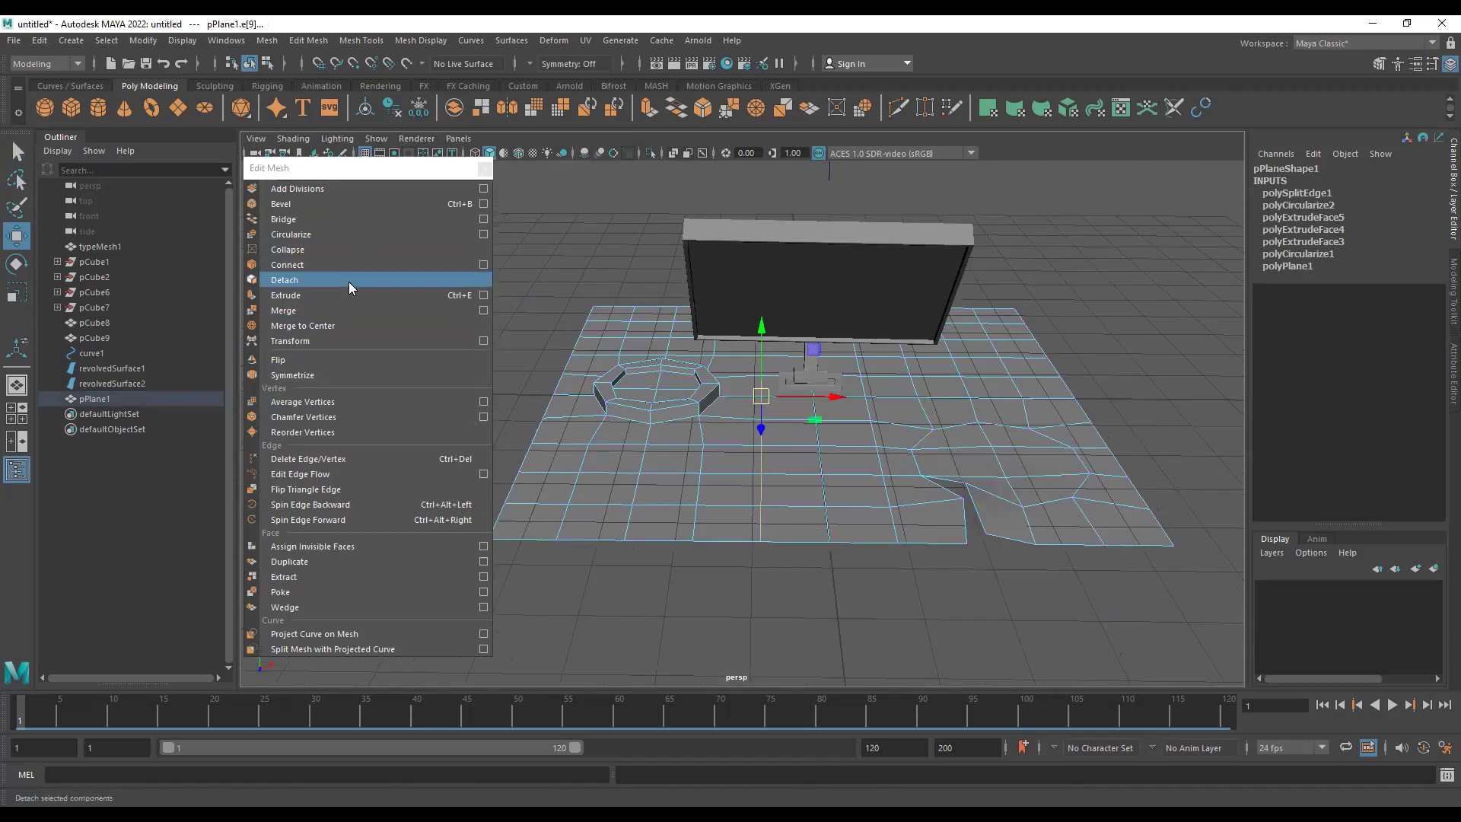
left_click(348, 282)
double_click(1004, 392)
left_click_drag(998, 392, 1119, 385)
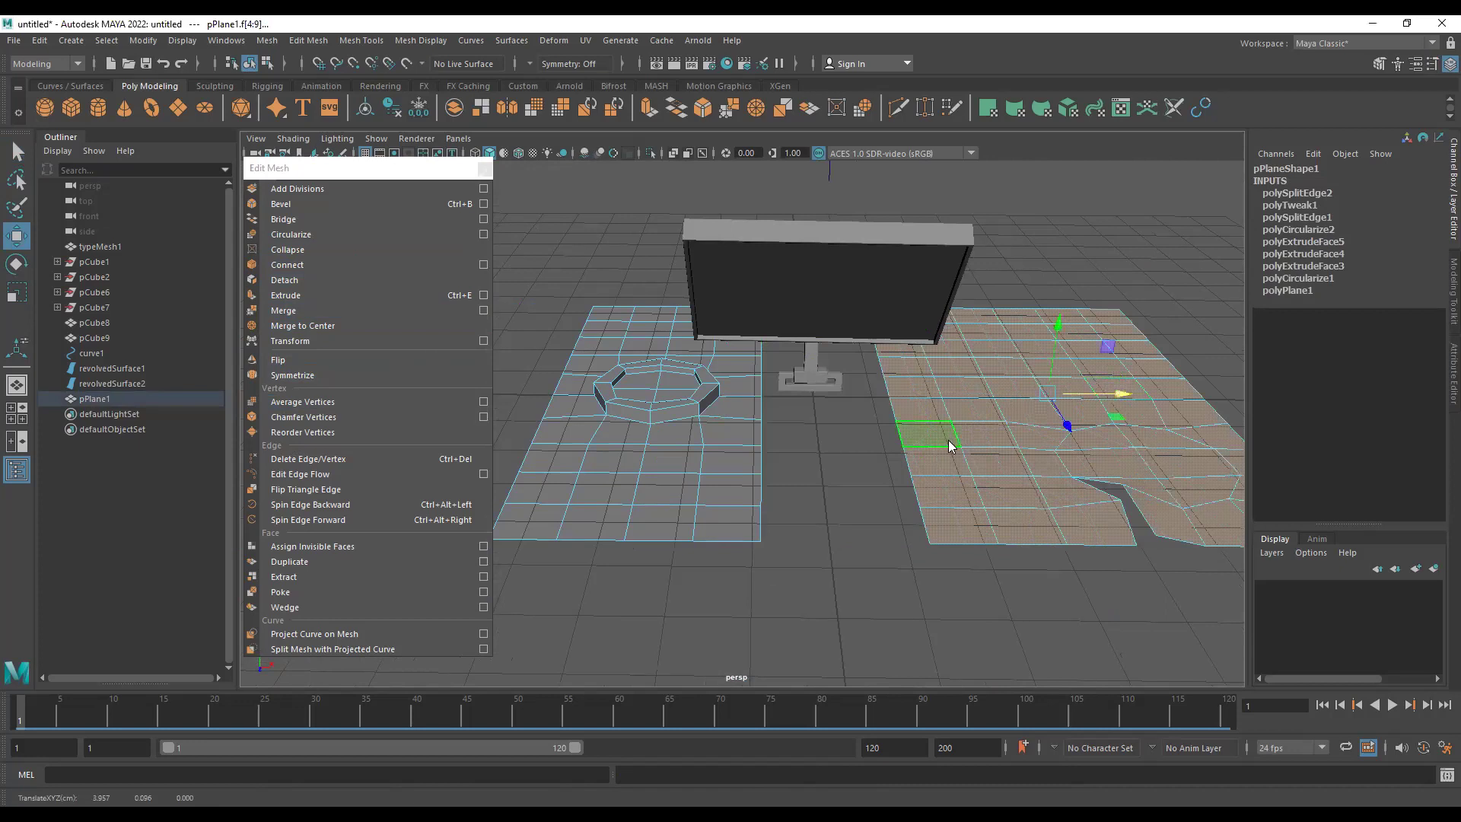
- Create a second polygon plane, scale it uniformly to 9.11 and move it in front of the first to Translate Z 10.337
key("F8")
left_click(178, 108)
key("r")
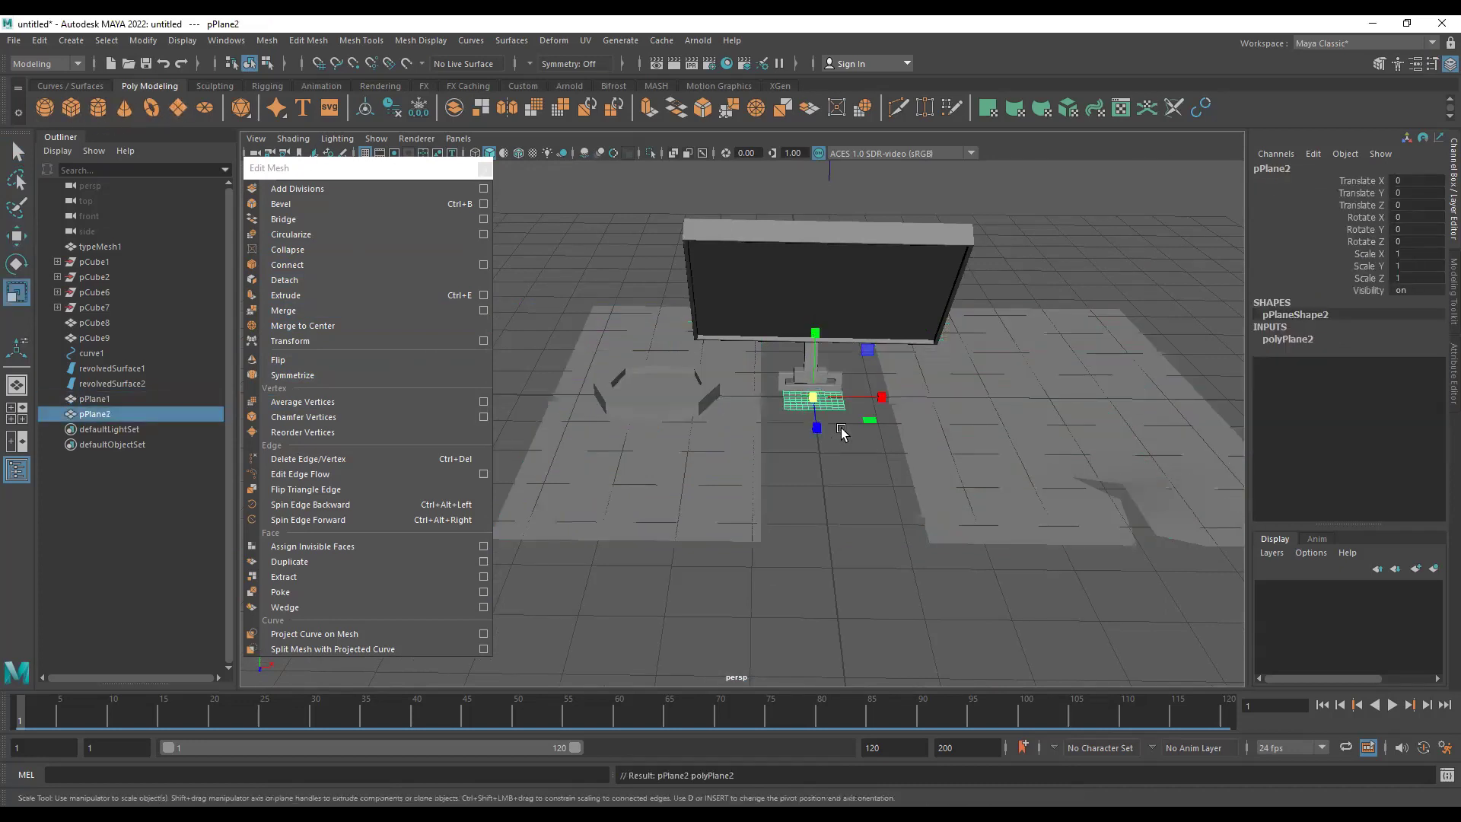
left_click_drag(813, 398, 1164, 475)
key("w")
right_click_drag(969, 525, 789, 445, "alt")
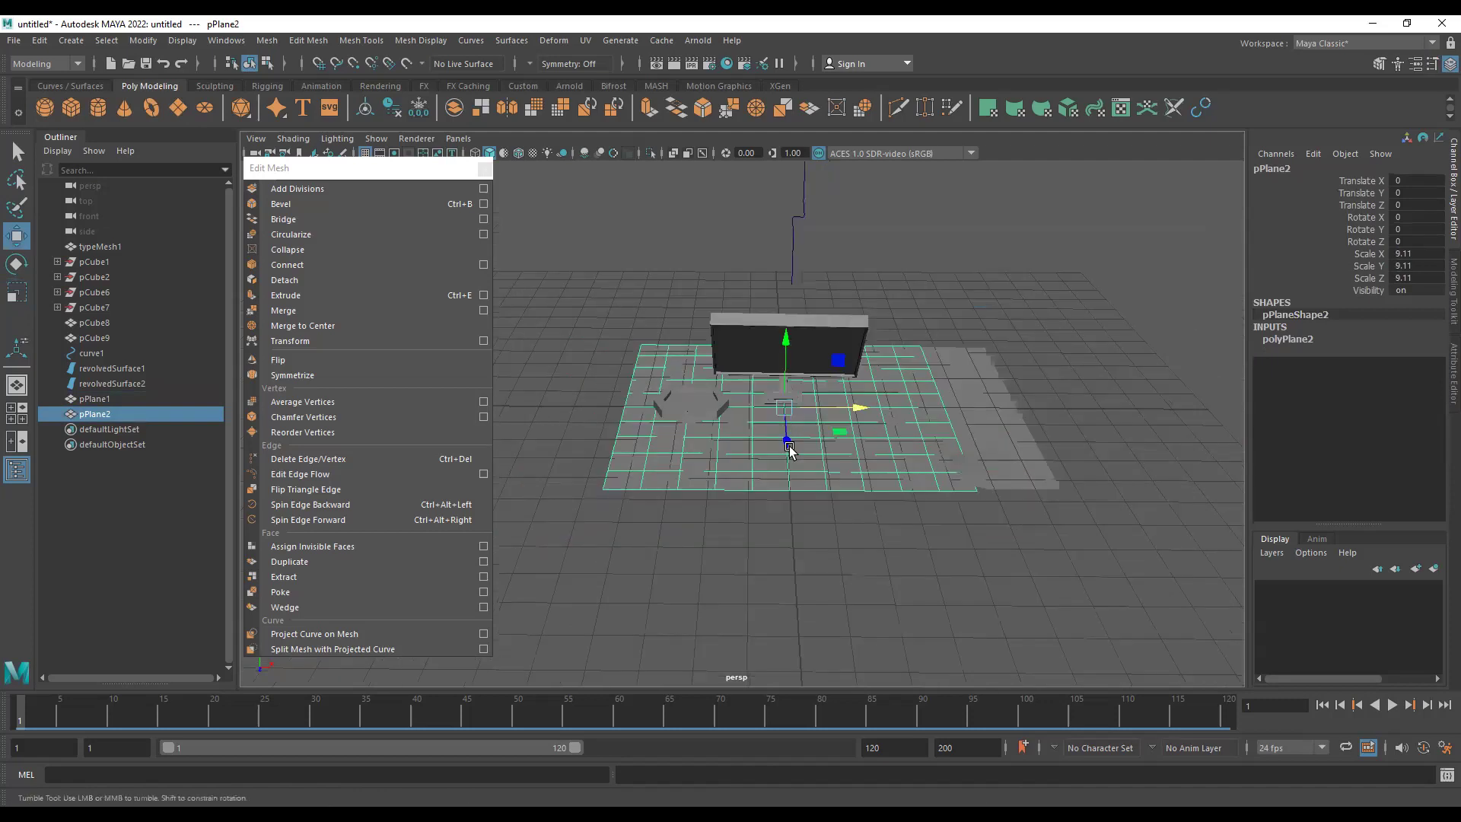
left_click_drag(789, 450, 844, 639)
middle_click_drag(845, 639, 978, 500, "alt")
- Try separating the new plane with the faces on one half selected
left_click(267, 40)
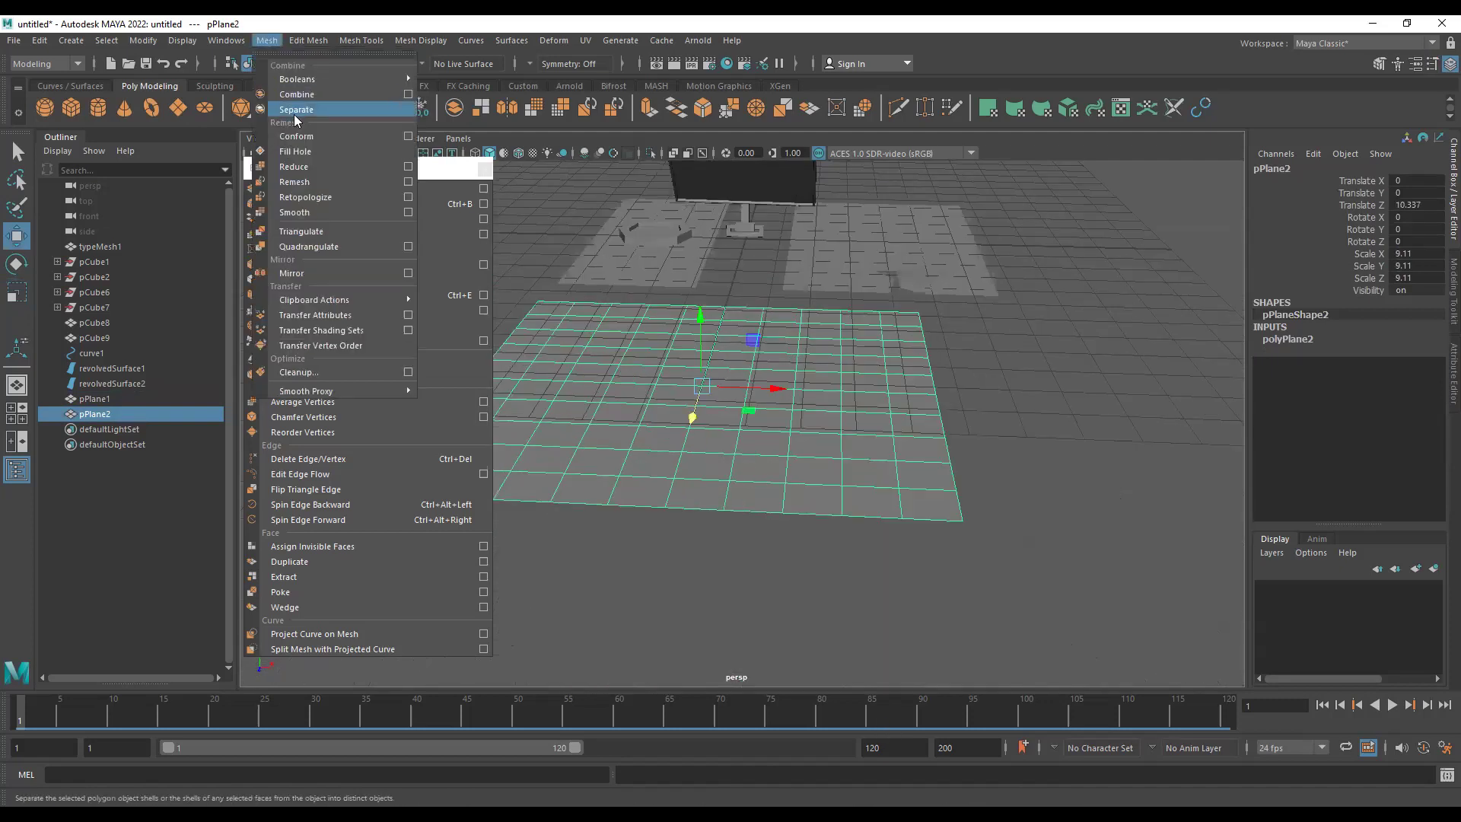
left_click_drag(1028, 277, 742, 626)
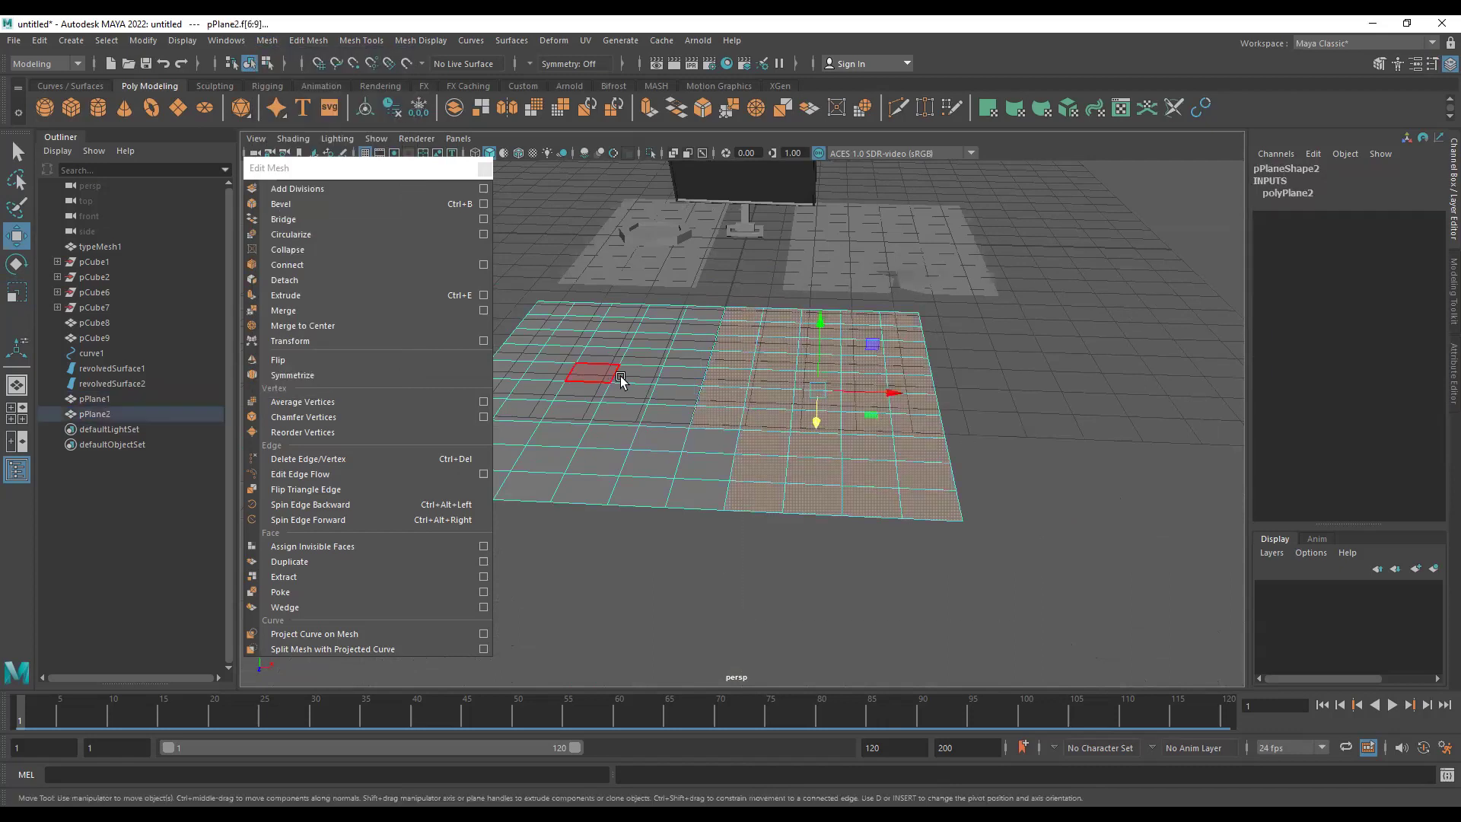
left_click(266, 43)
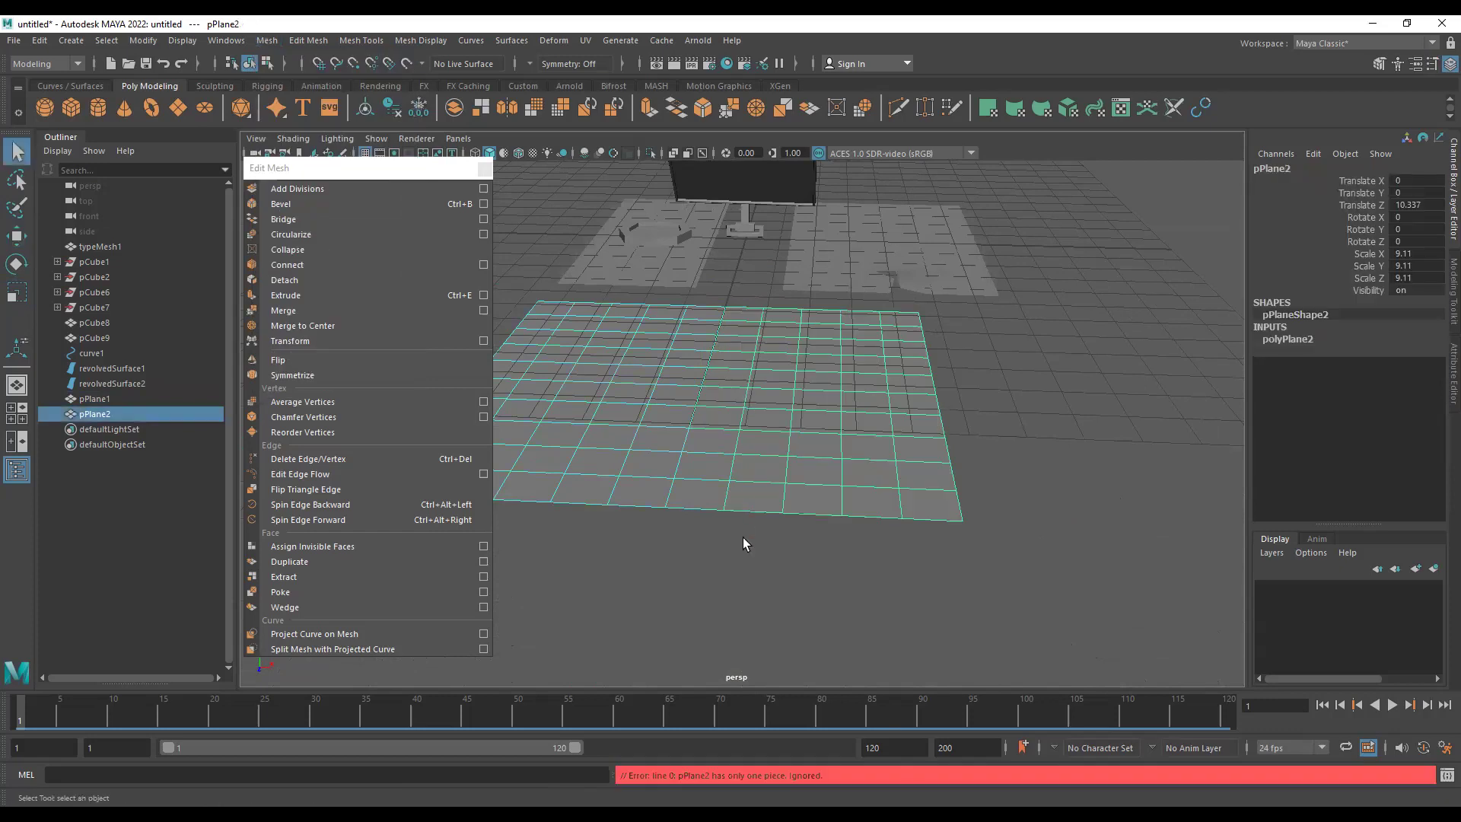
- Select the detached first plane and separate it into individual objects
left_click_drag(738, 426, 777, 346, "alt")
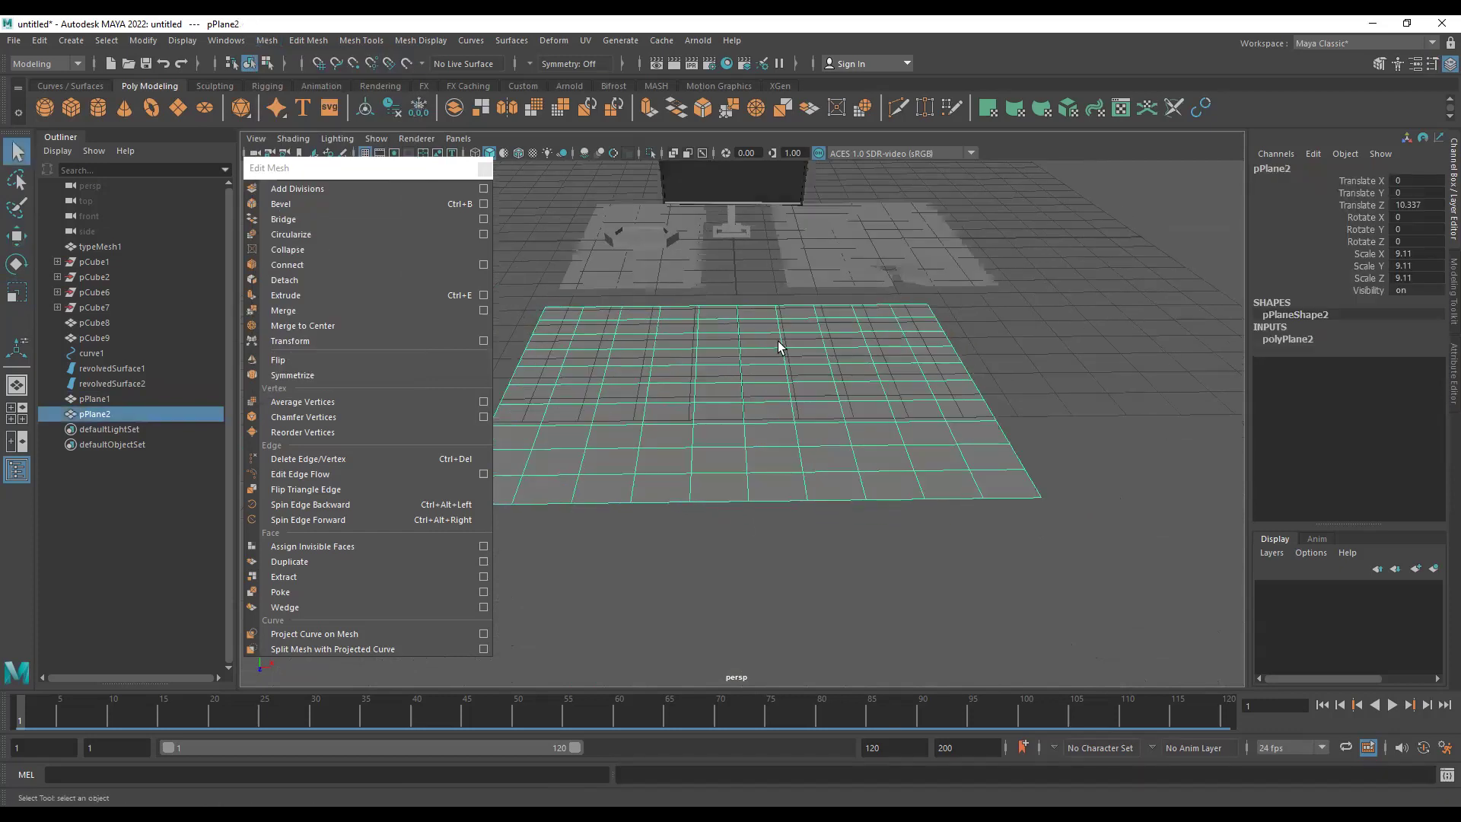
left_click(825, 266)
left_click(676, 269)
left_click(826, 275)
left_click(630, 244)
left_click(706, 286)
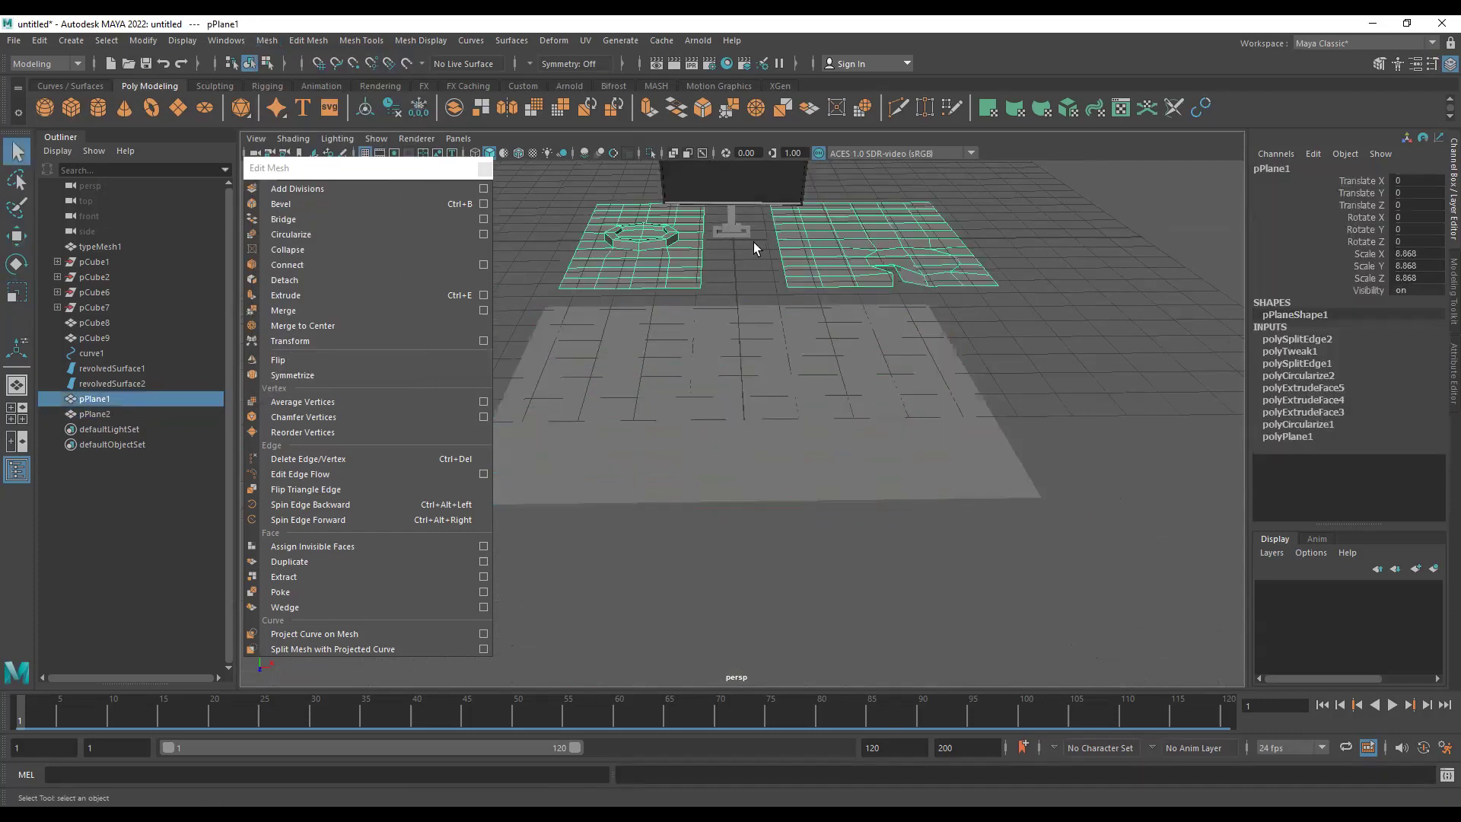
left_click(269, 41)
left_click(296, 110)
- Move the separated piece with the second circle farther away from the other half along X
key("w")
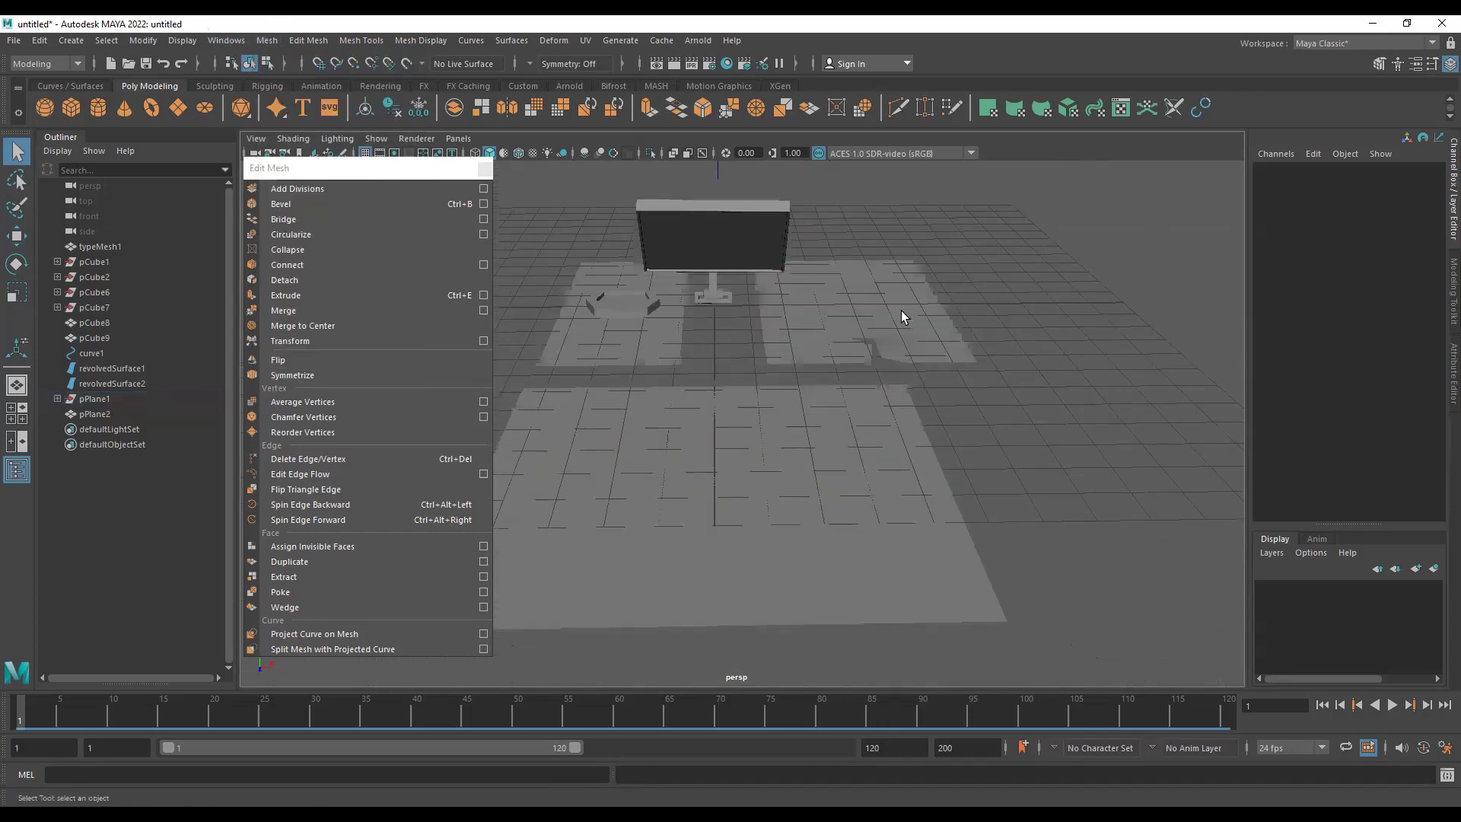
left_click(816, 333)
left_click_drag(764, 308, 864, 305)
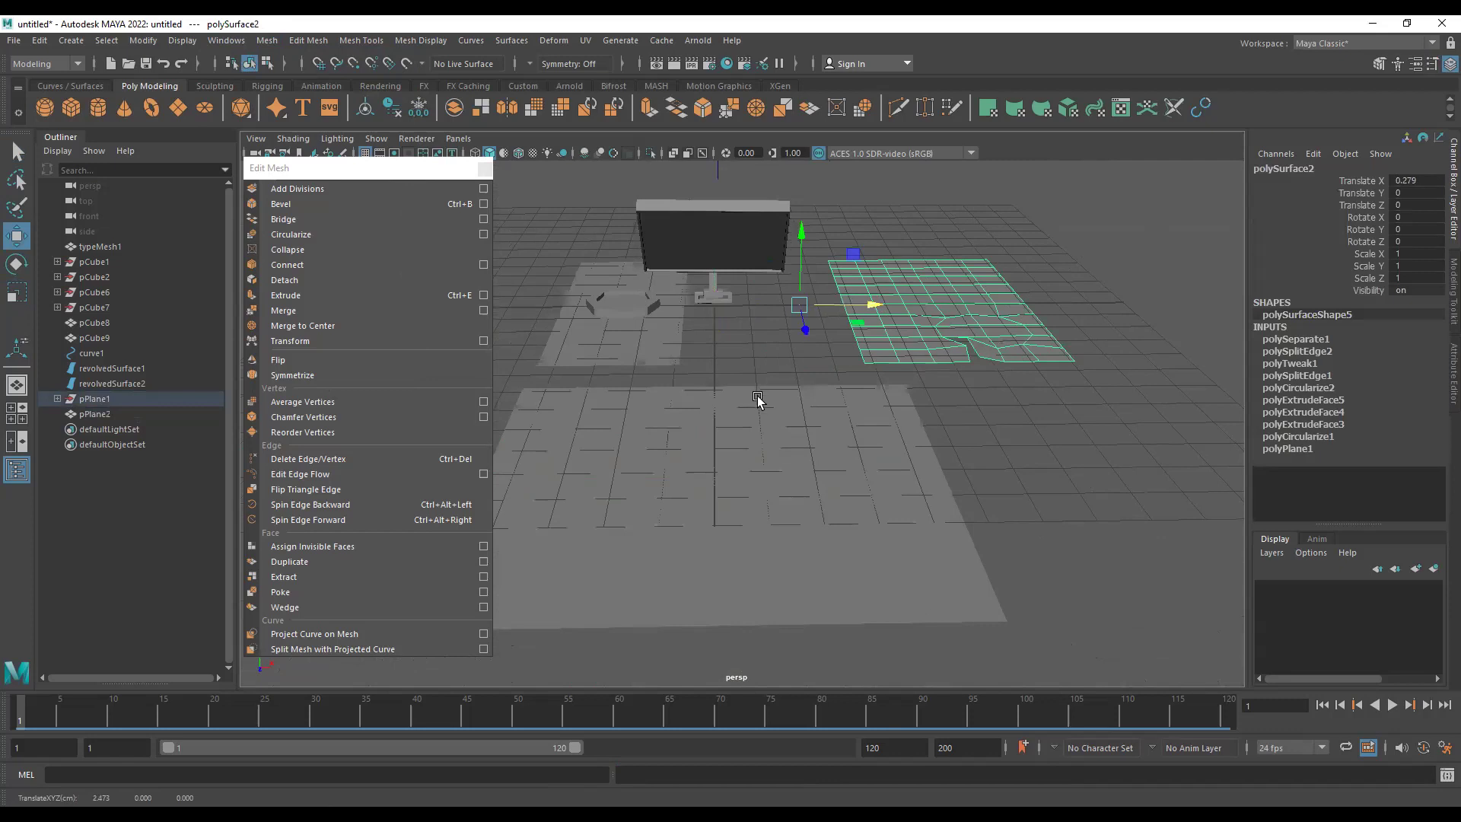
left_click(759, 401)
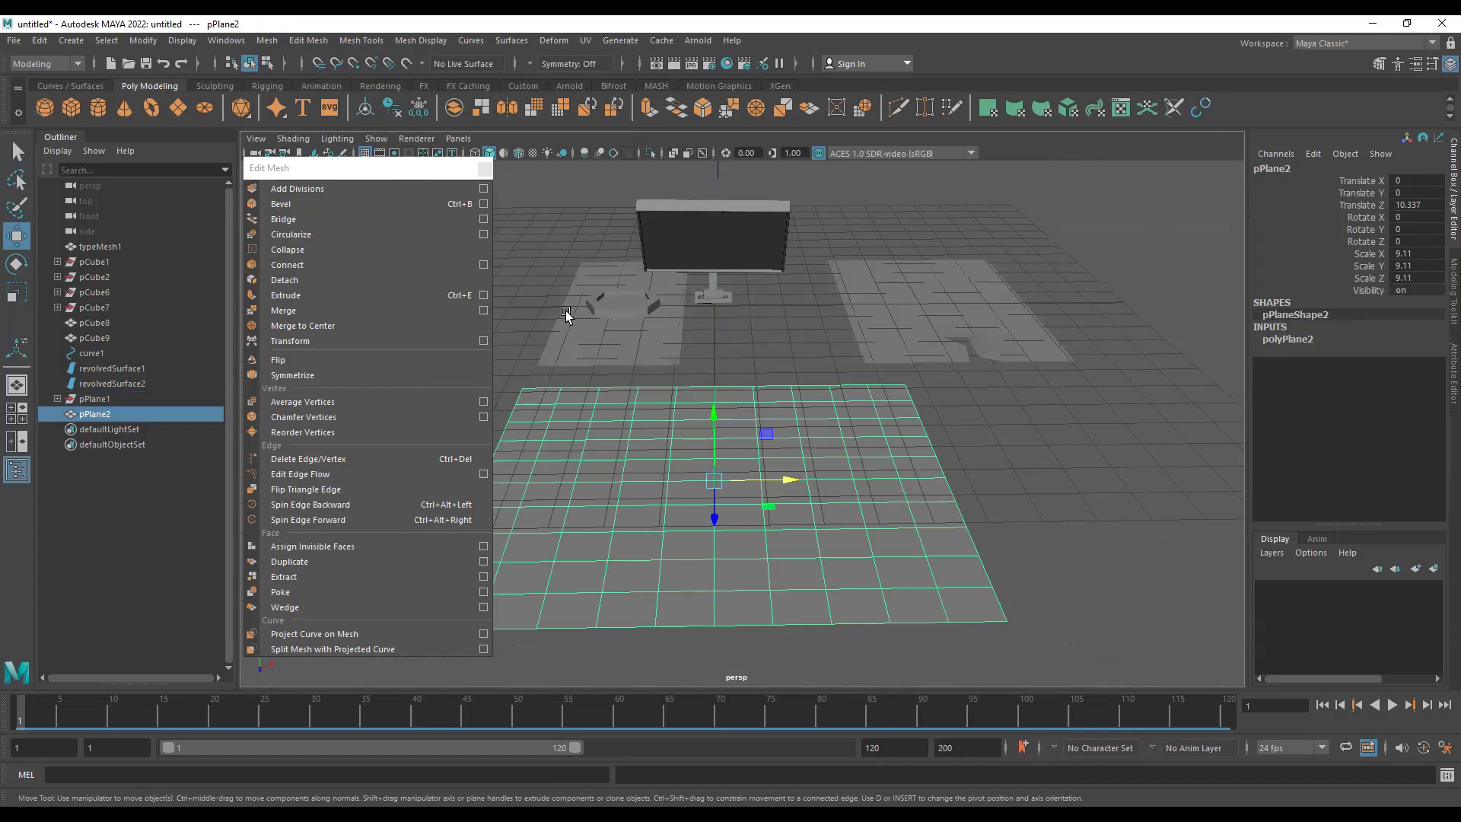
- Select the separated piece with the second circle and examine its detached border up close
scroll(1154, 320, "up", 5)
middle_click_drag(1154, 320, 1195, 498, "alt")
left_click(690, 498)
scroll(721, 595, "up", 5)
scroll(908, 477, "down", 2)
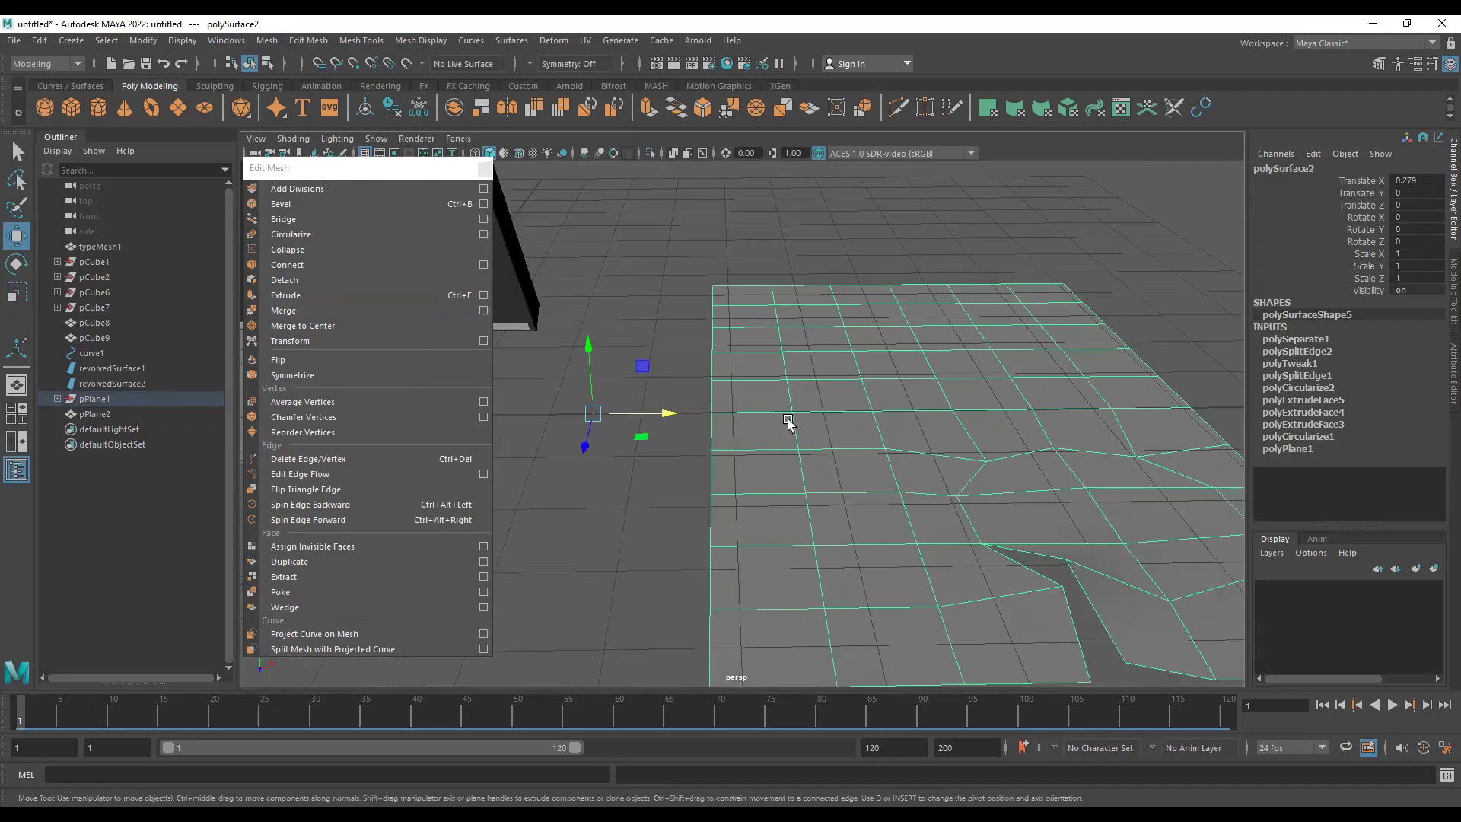
- Select the edge loop where the bracket's upright stem meets its base block and detach it
middle_click_drag(613, 378, 769, 351, "alt")
left_click_drag(597, 396, 1011, 482, "alt")
left_click_drag(647, 449, 669, 381, "alt")
left_click(643, 453)
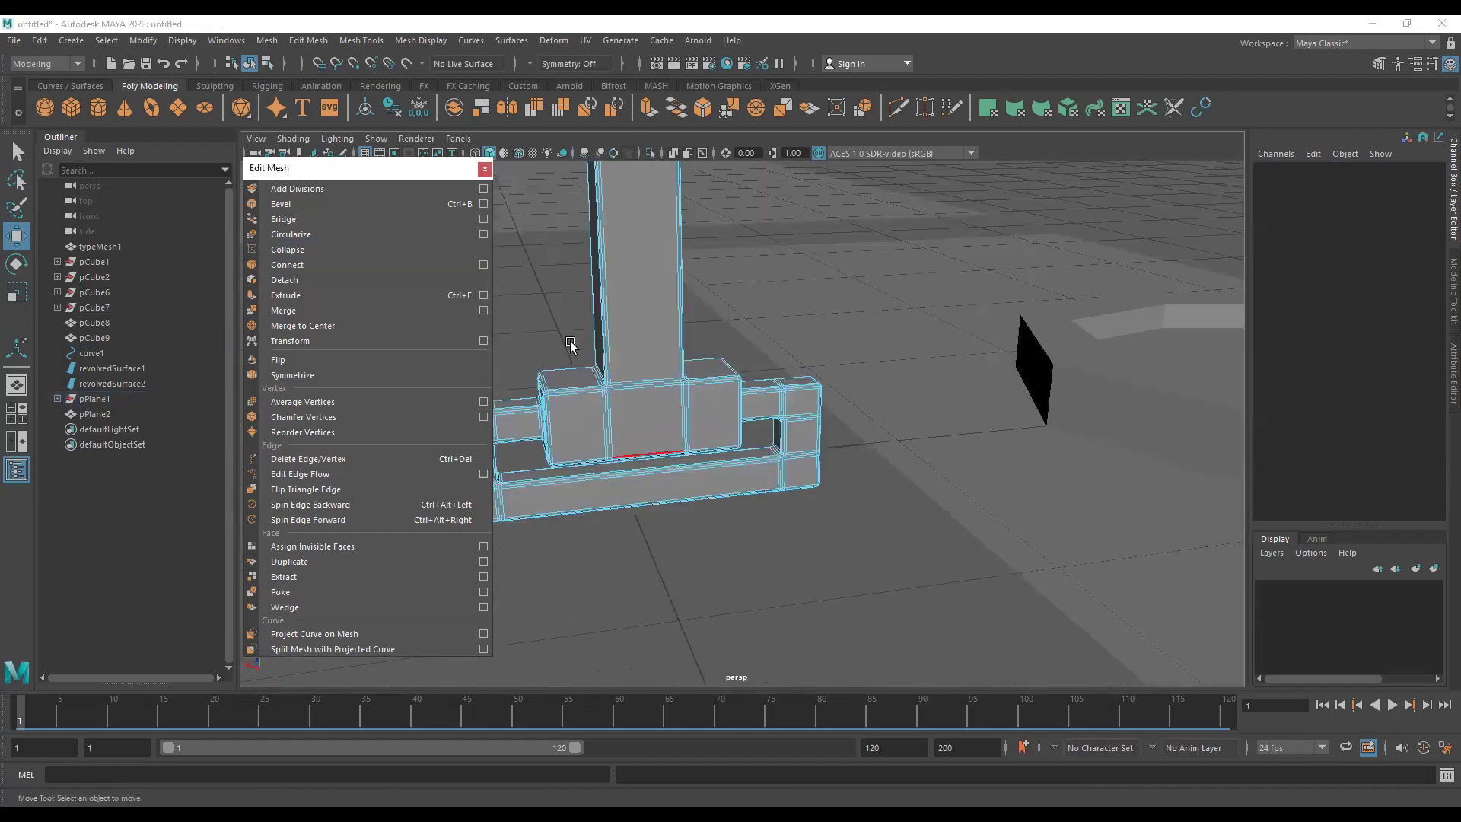
scroll(572, 347, "up", 3)
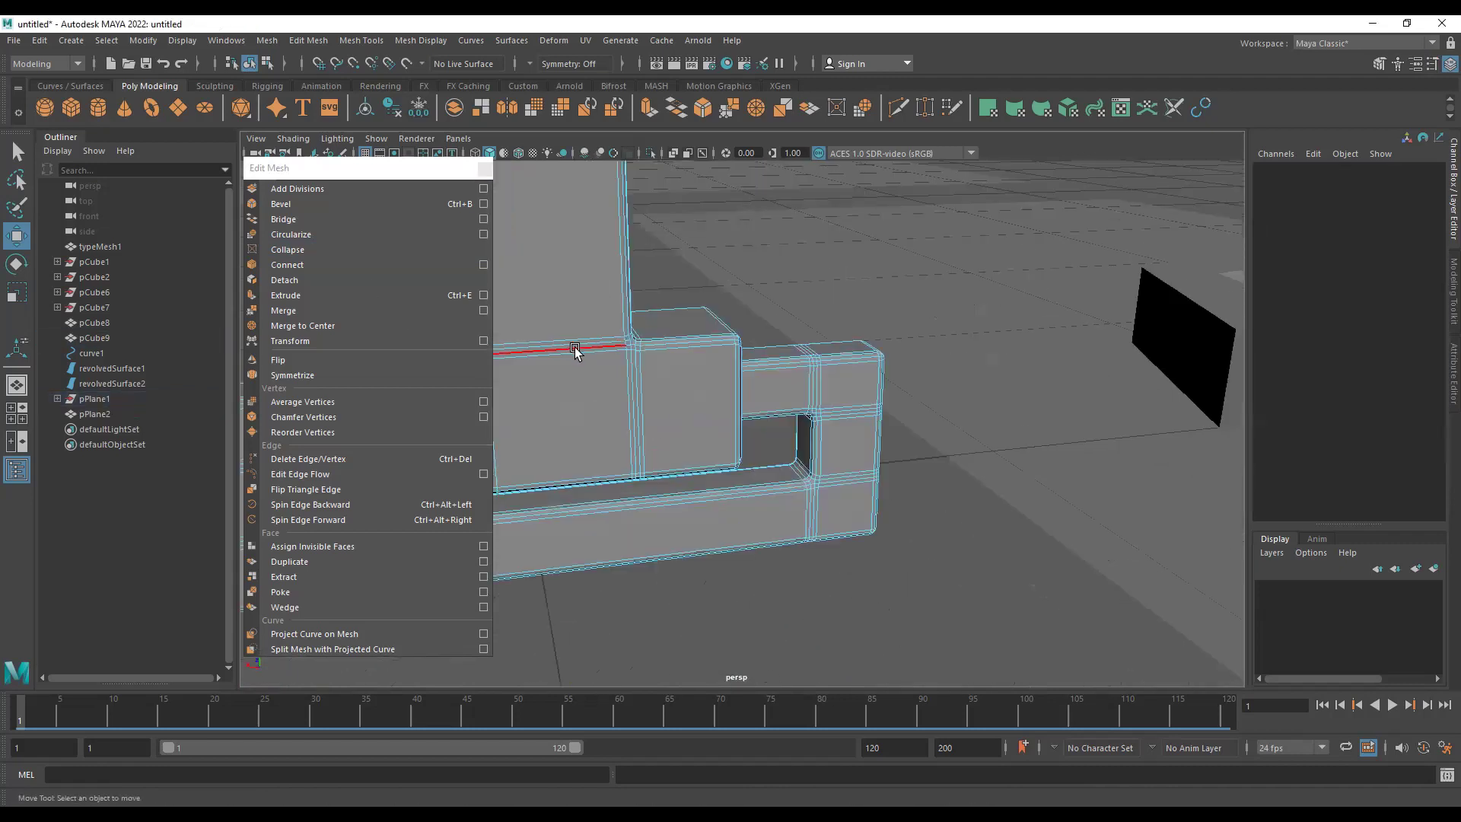
left_click(575, 350)
left_click_drag(675, 381, 955, 371, "alt")
right_click_drag(954, 370, 968, 442, "alt")
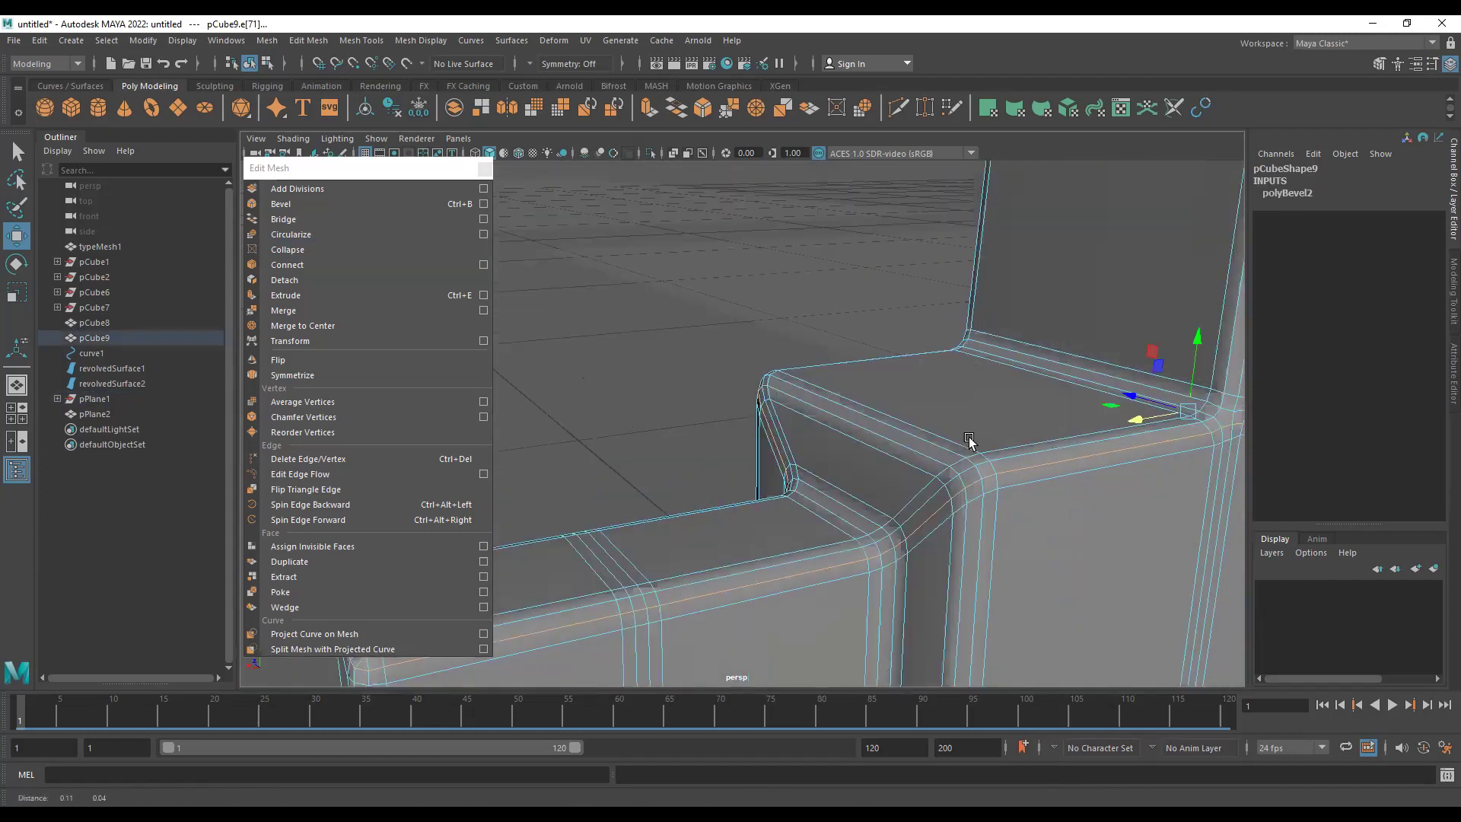
middle_click_drag(969, 439, 930, 457, "alt")
double_click(929, 458)
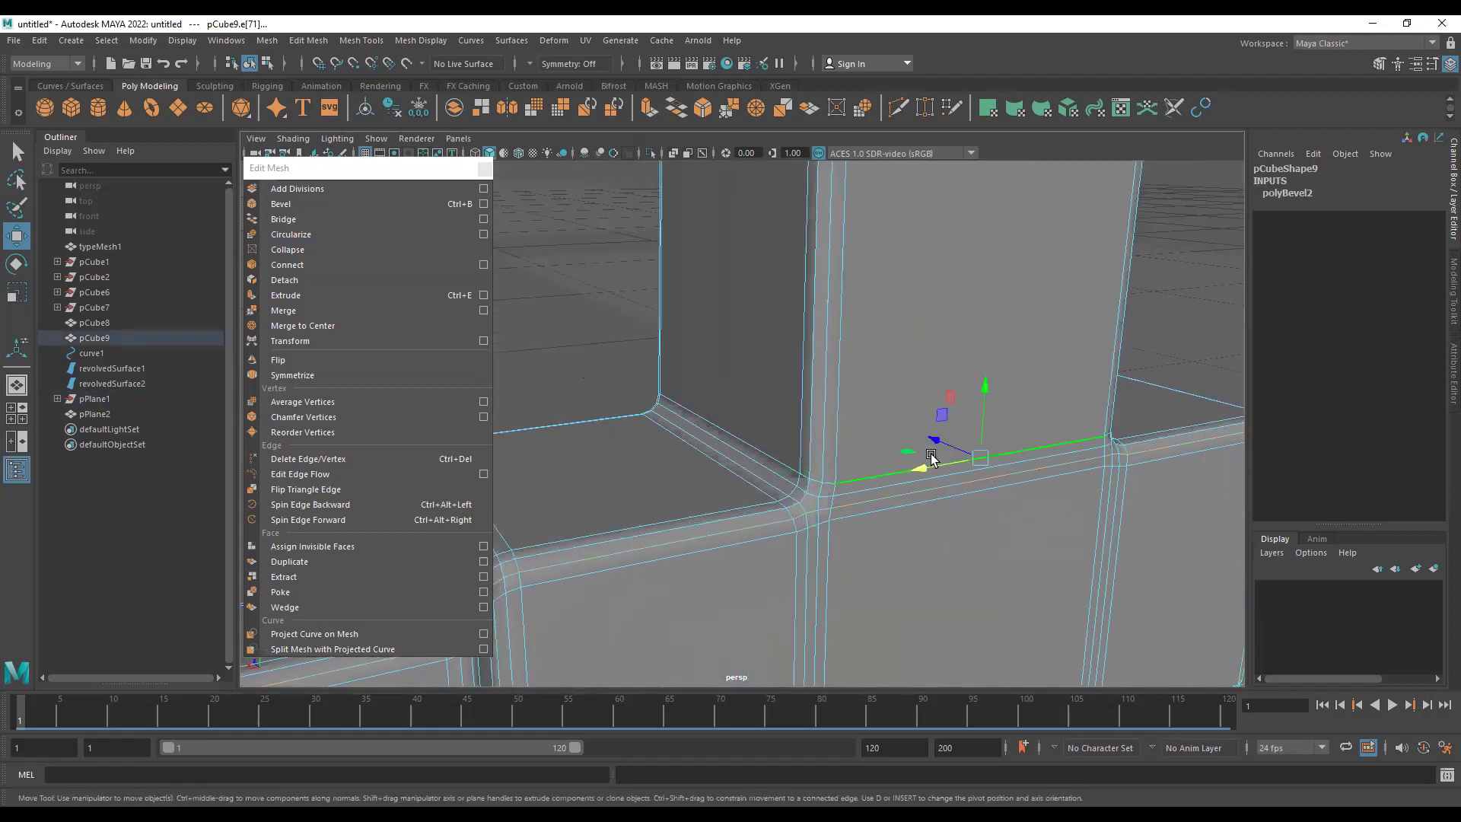
left_click(351, 265)
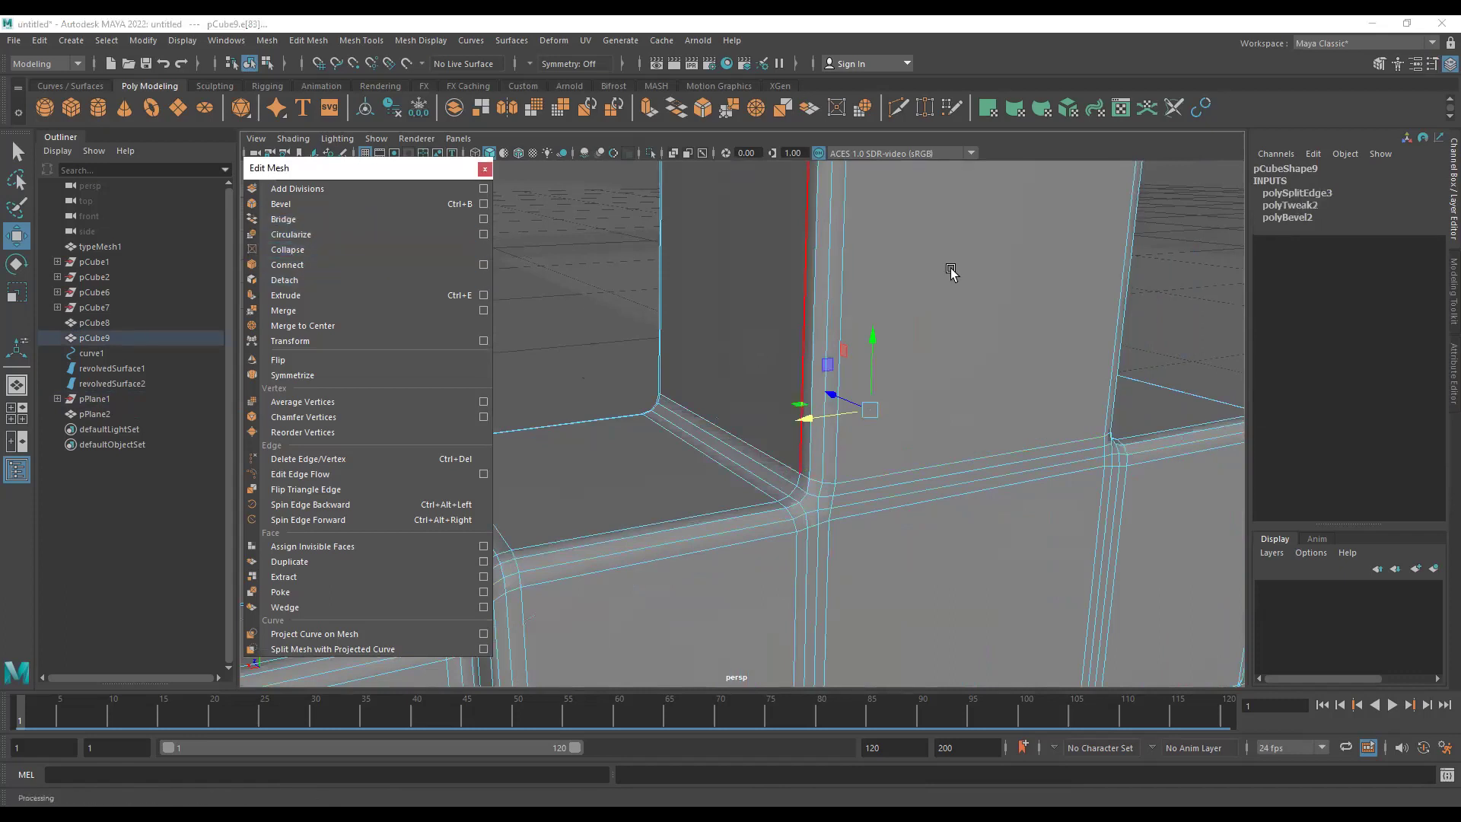
- Separate the detached bracket into pieces and move its base down about 0.35 units
key("F8")
left_click(268, 42)
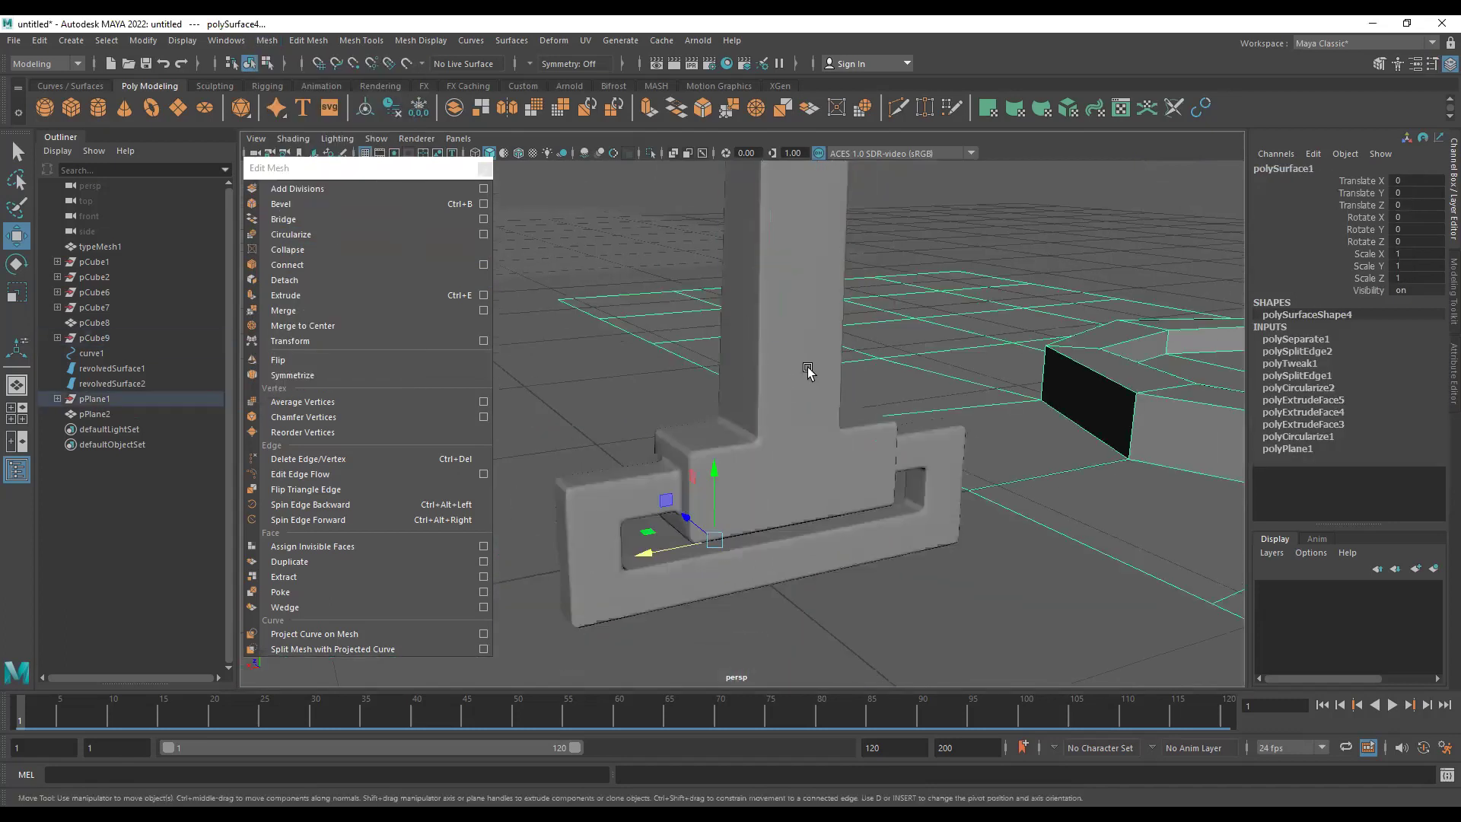
left_click(802, 381)
left_click(815, 468)
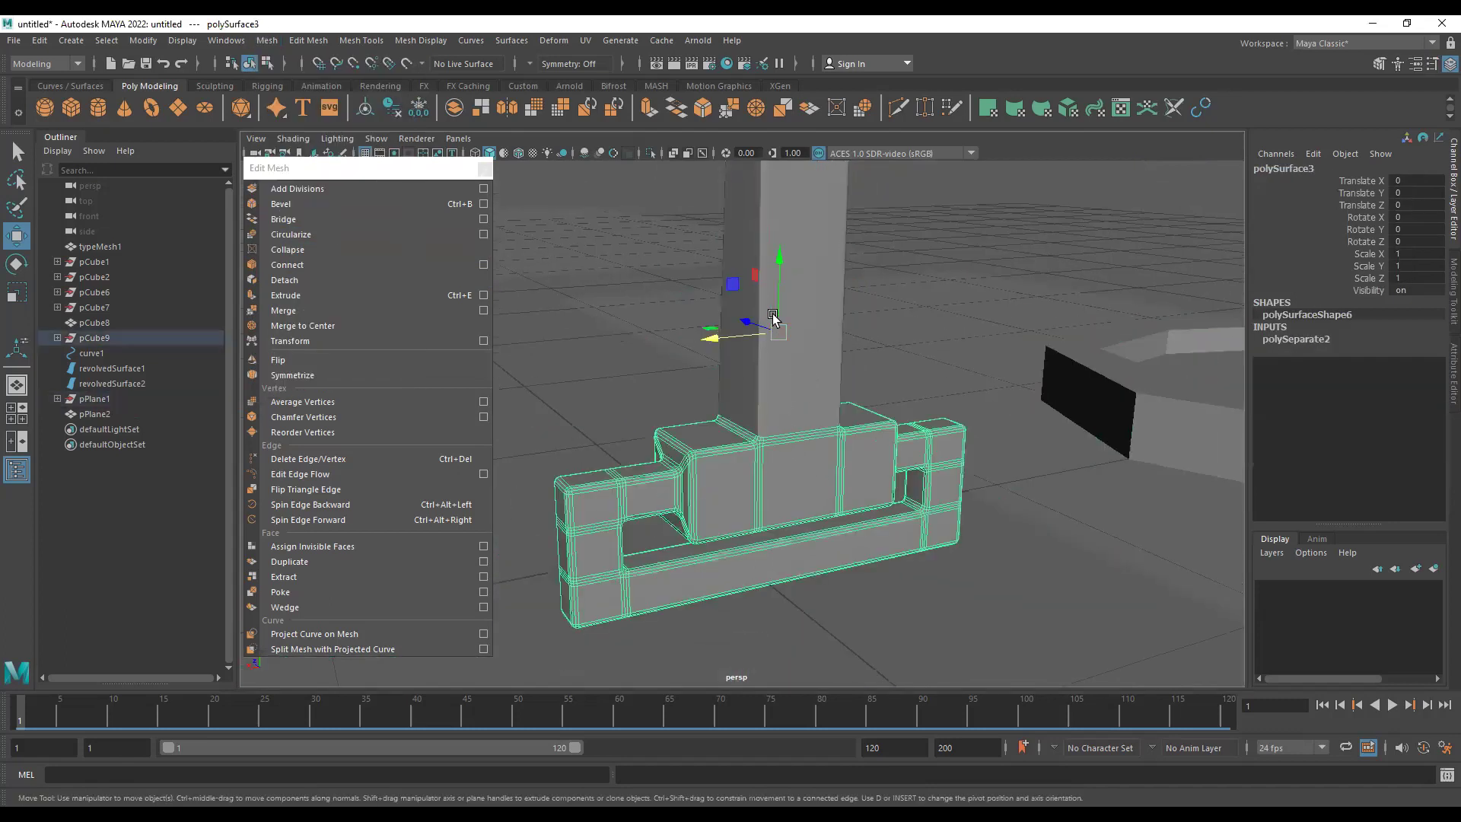
left_click_drag(778, 275, 778, 304)
- Select the border edges of the opening on top of the separated base and fill the hole
scroll(749, 254, "up", 5)
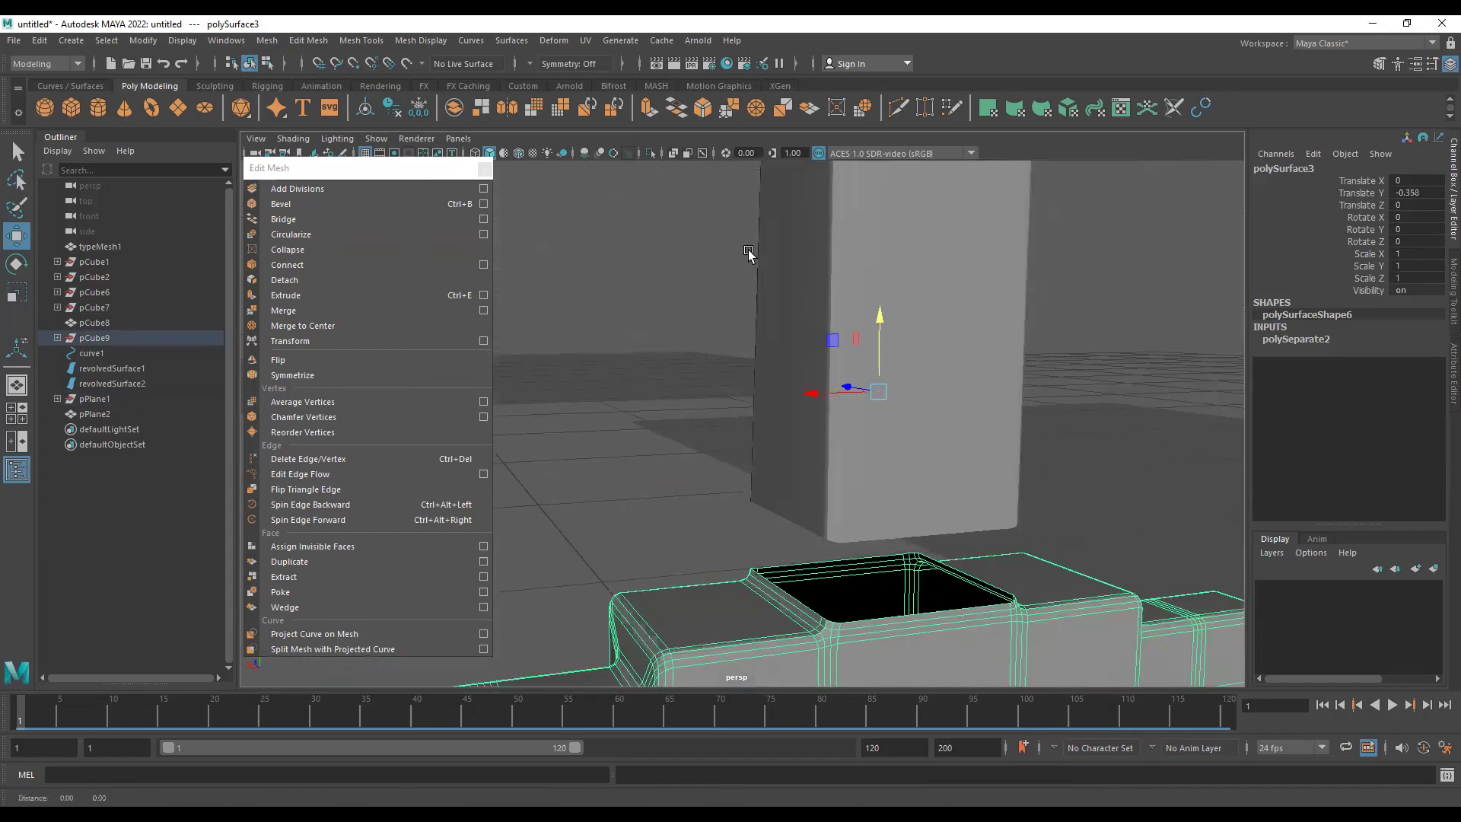
left_click_drag(749, 254, 883, 321, "alt")
key("F10")
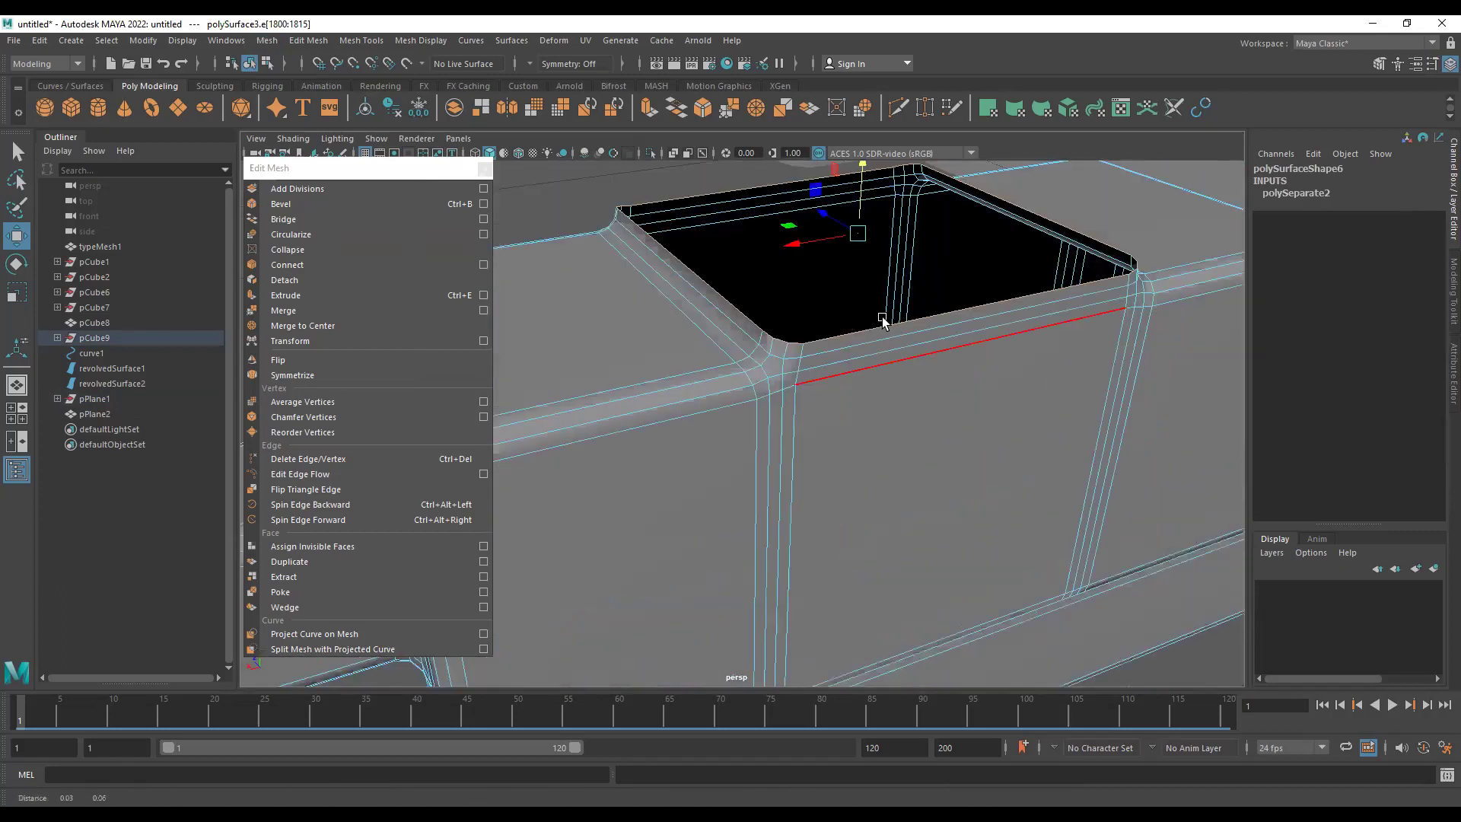
right_click(835, 332, "shift")
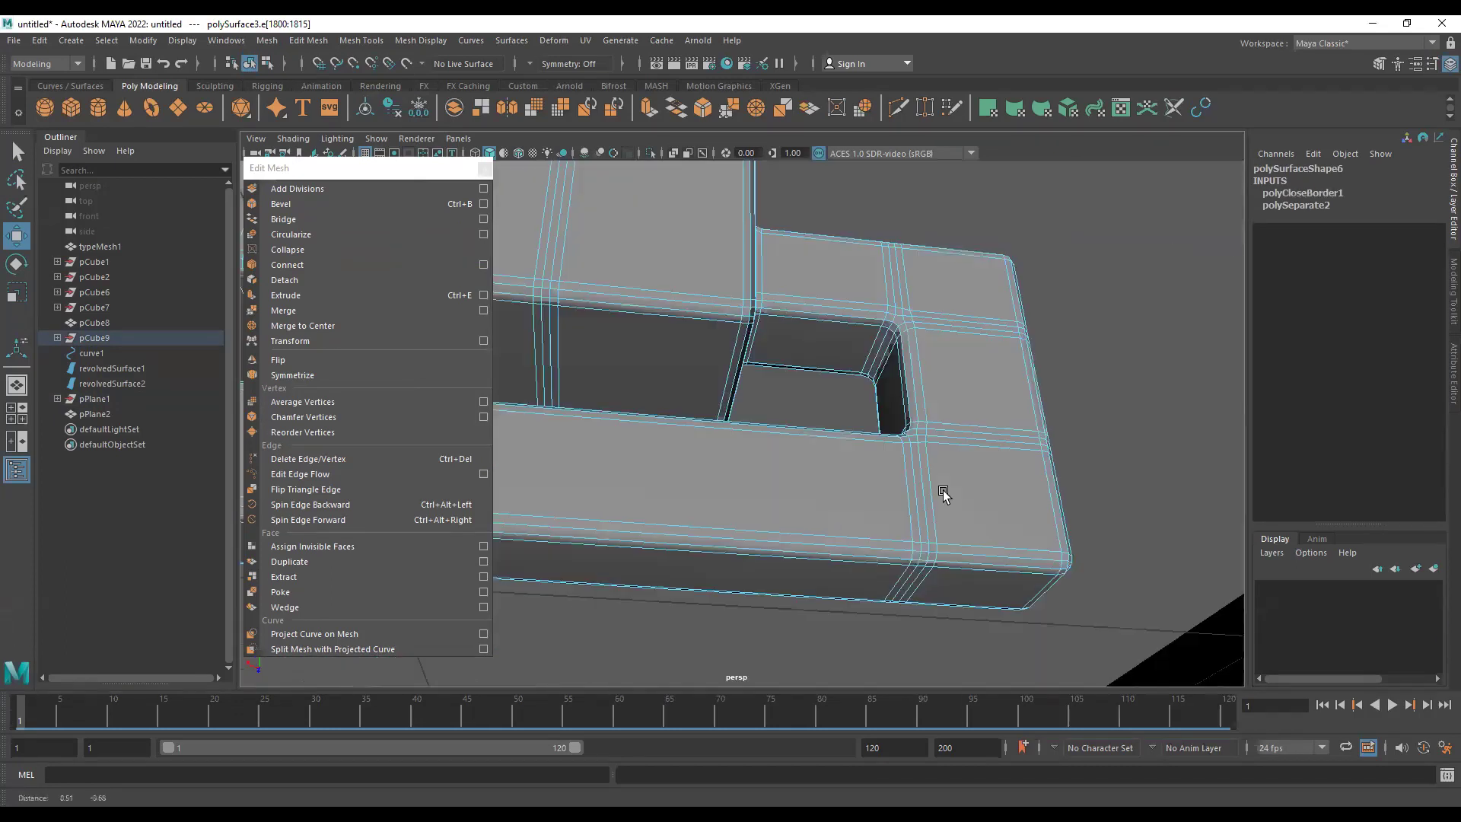
left_click(641, 353)
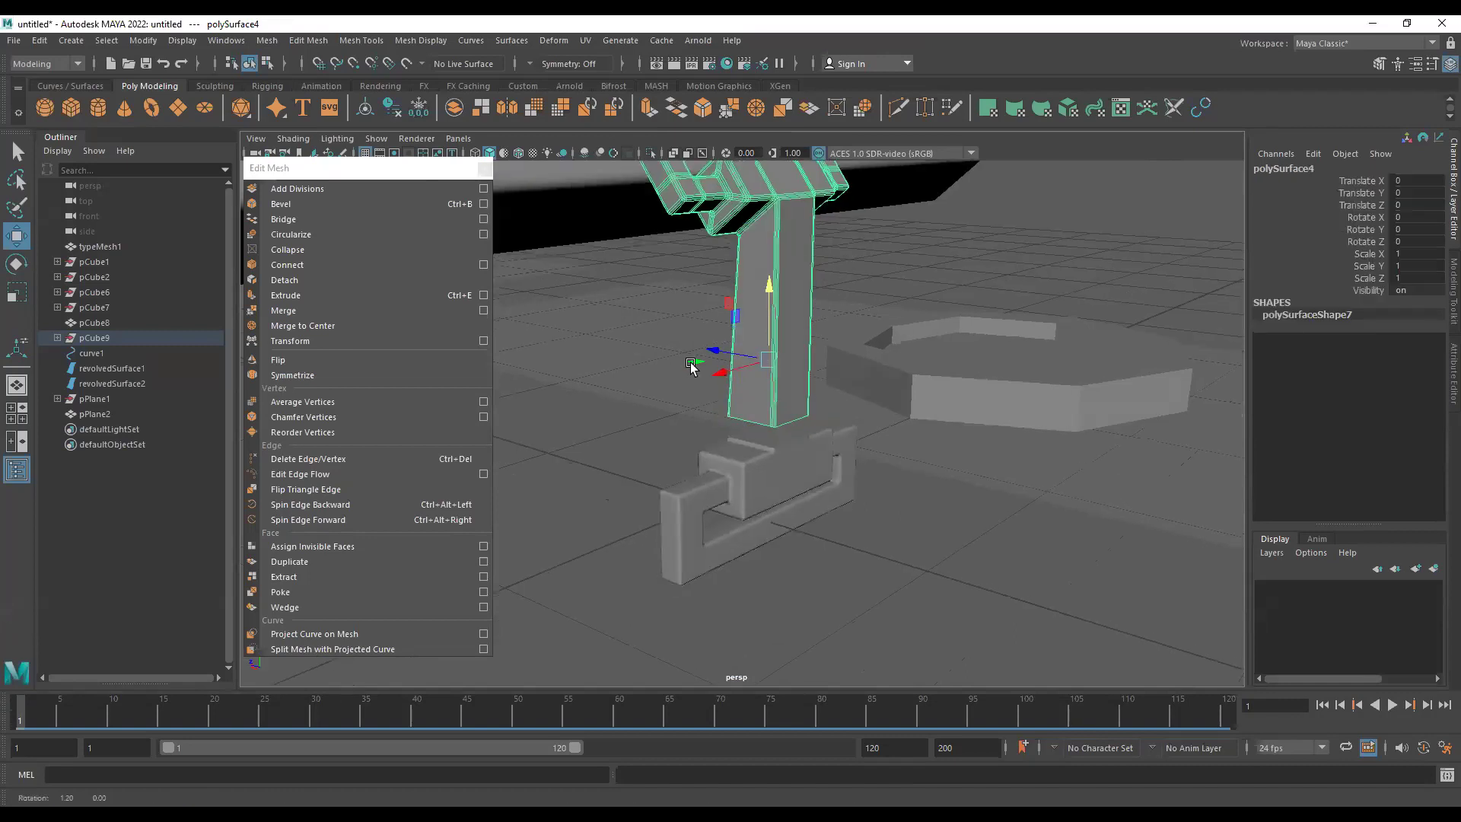
- Create a polygon sphere at the origin and scale it uniformly to 0.225
left_click(52, 105)
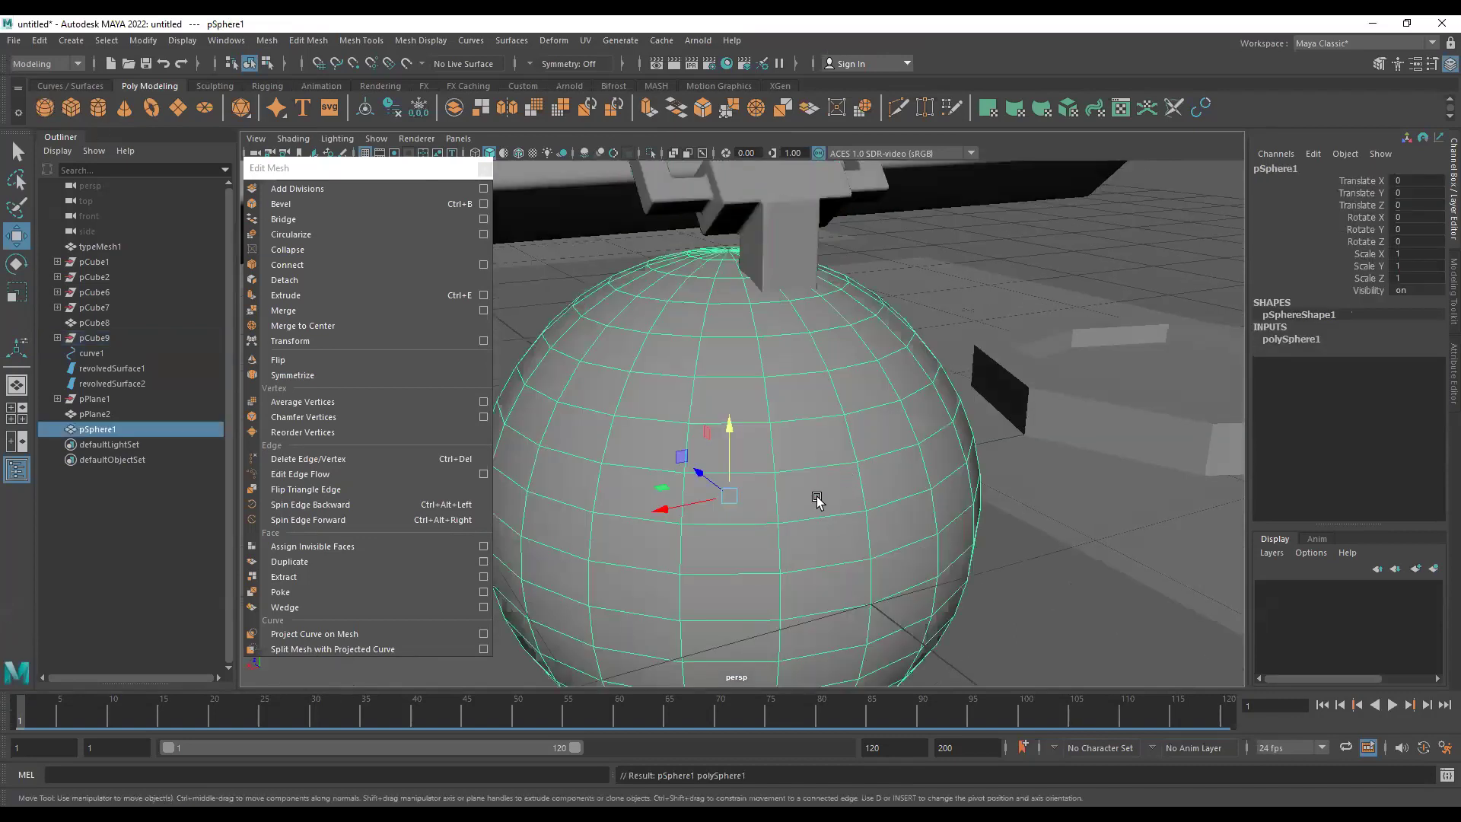
key("r")
left_click_drag(727, 508, 398, 380)
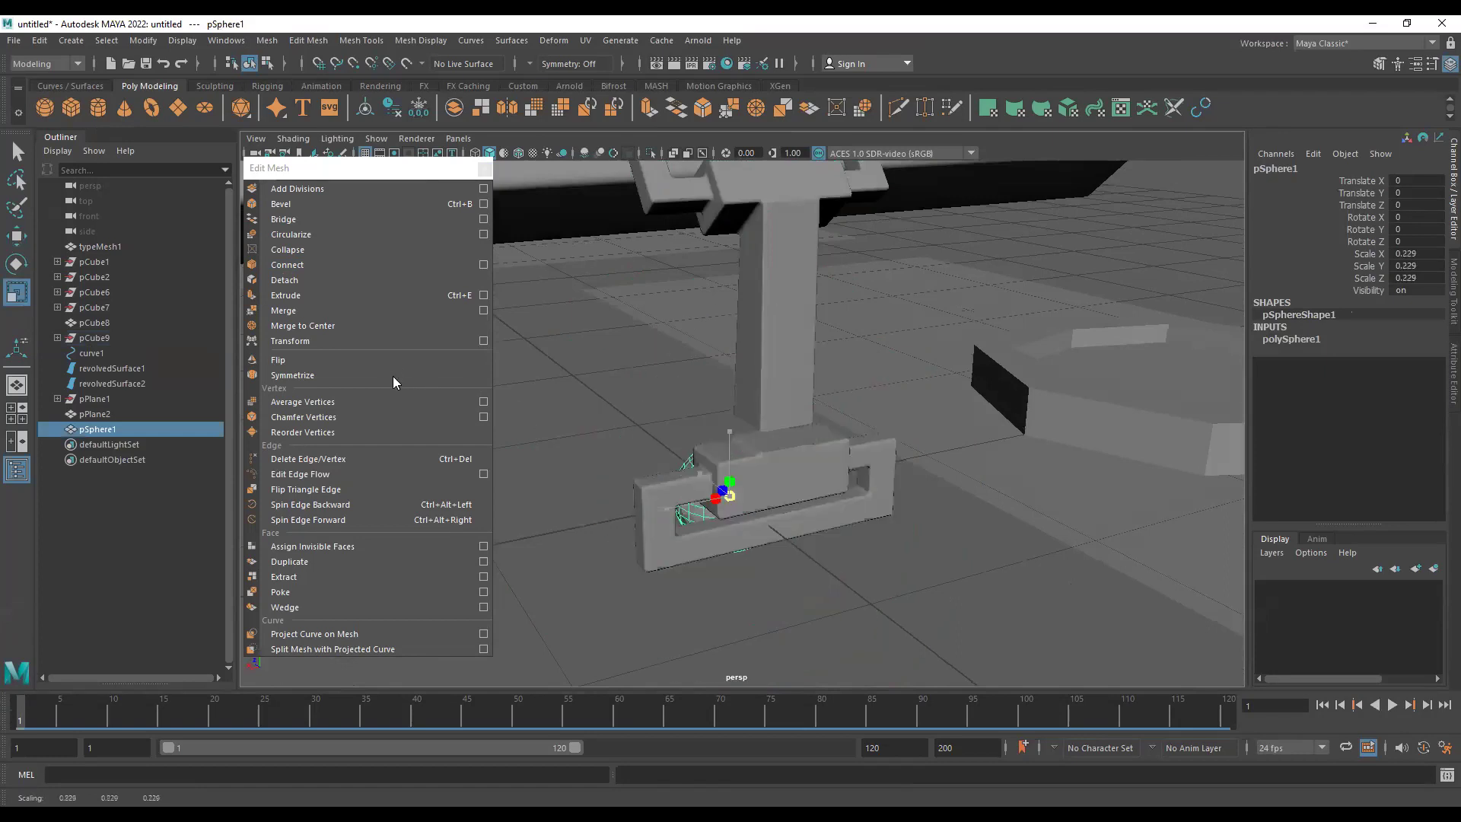
key("w")
left_click_drag(877, 499, 745, 502, "alt")
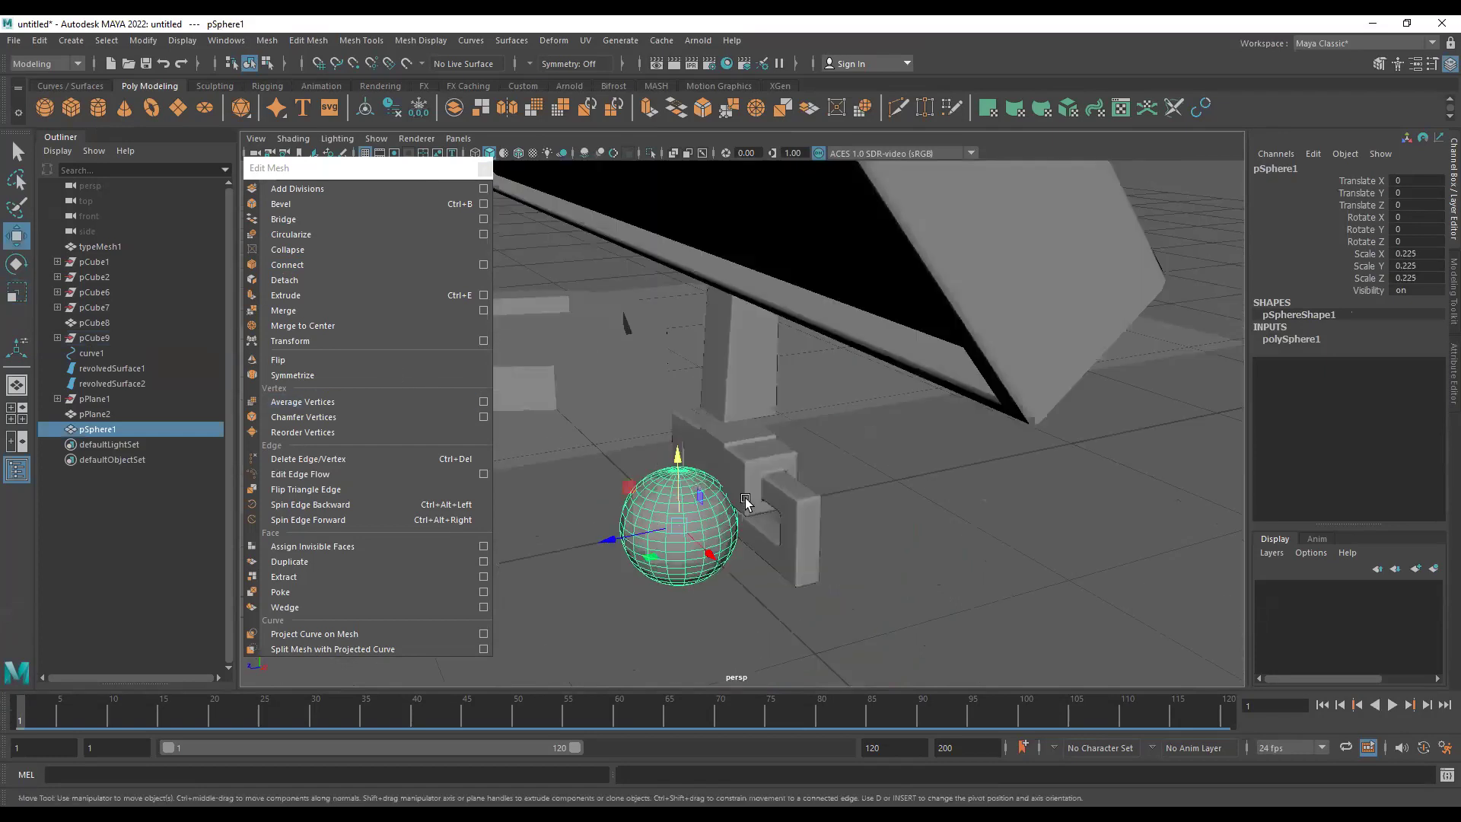
- Scale the sphere uniformly to 0.083 and place it between the bracket's stem and base at Translate Y 0.396, Z -0.279
key("space")
key("space")
middle_click_drag(975, 685, 959, 619, "alt")
scroll(783, 441, "up", 6)
middle_click_drag(632, 354, 664, 504, "alt")
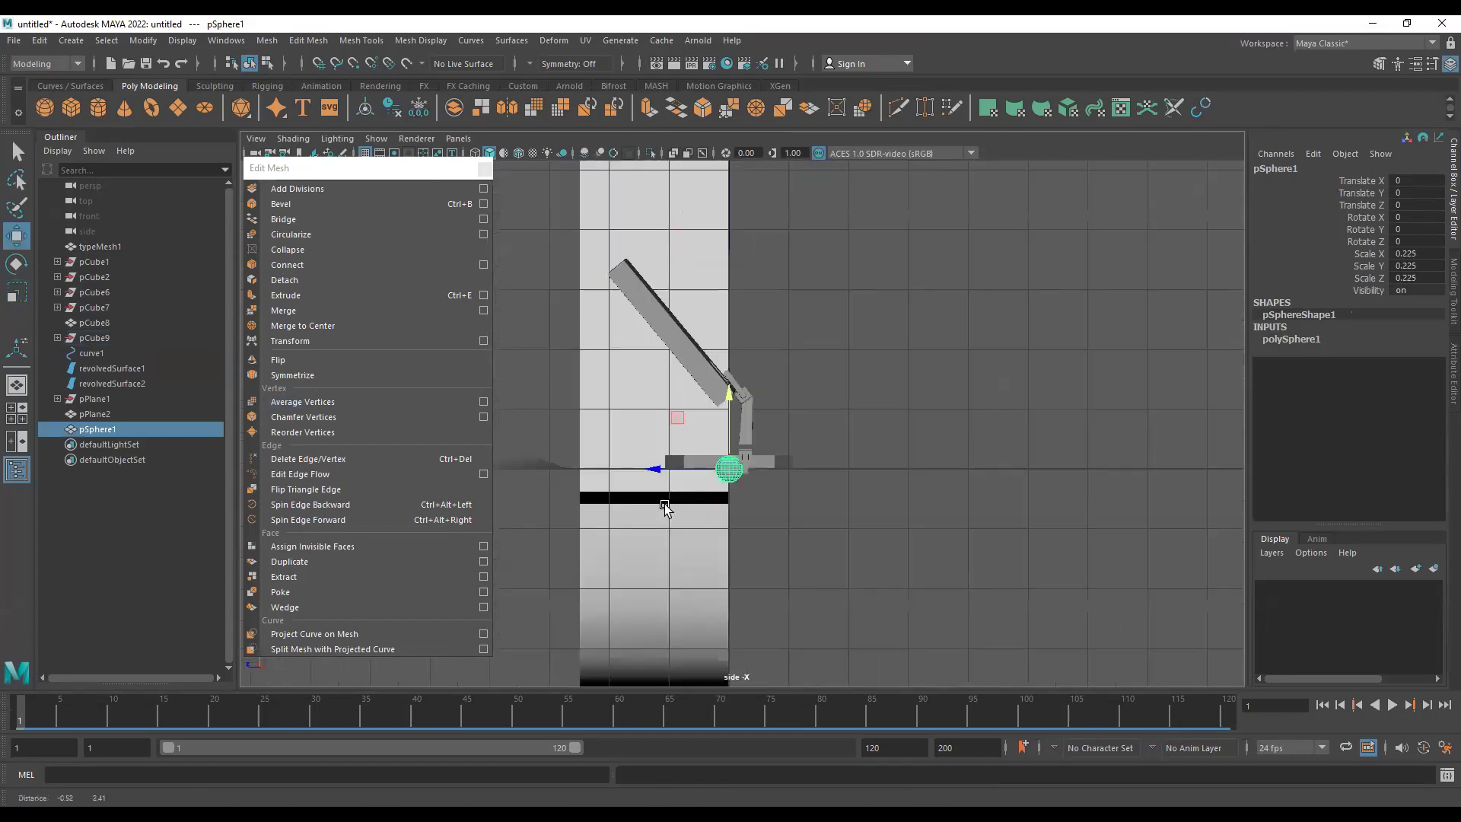
scroll(664, 504, "up", 6)
left_click_drag(675, 667, 764, 558)
key("r")
key("w")
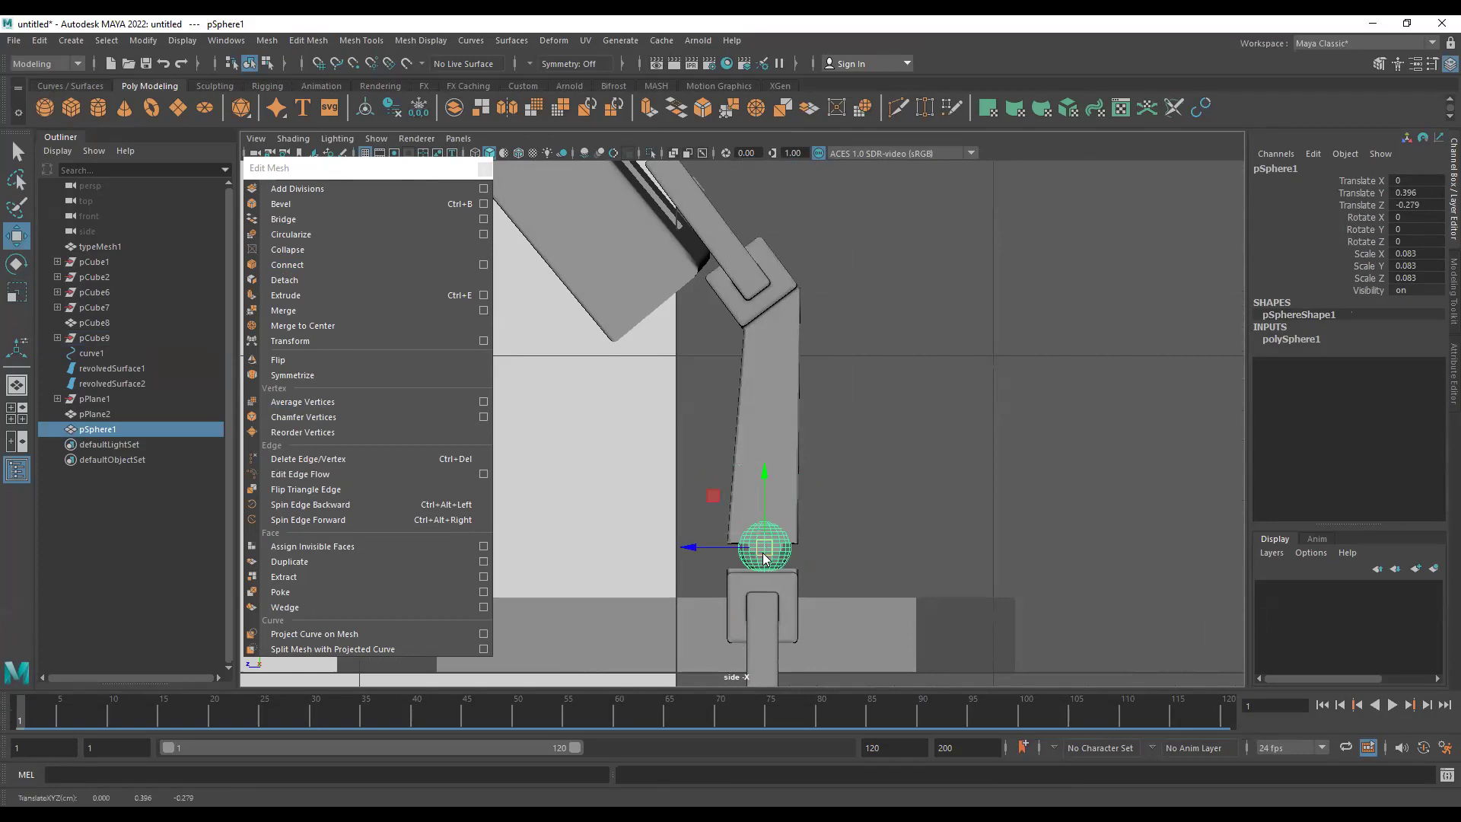
key("space")
left_click_drag(694, 427, 708, 428)
left_click(895, 630)
right_click_drag(895, 630, 665, 460, "alt")
left_click_drag(665, 460, 974, 502, "alt")
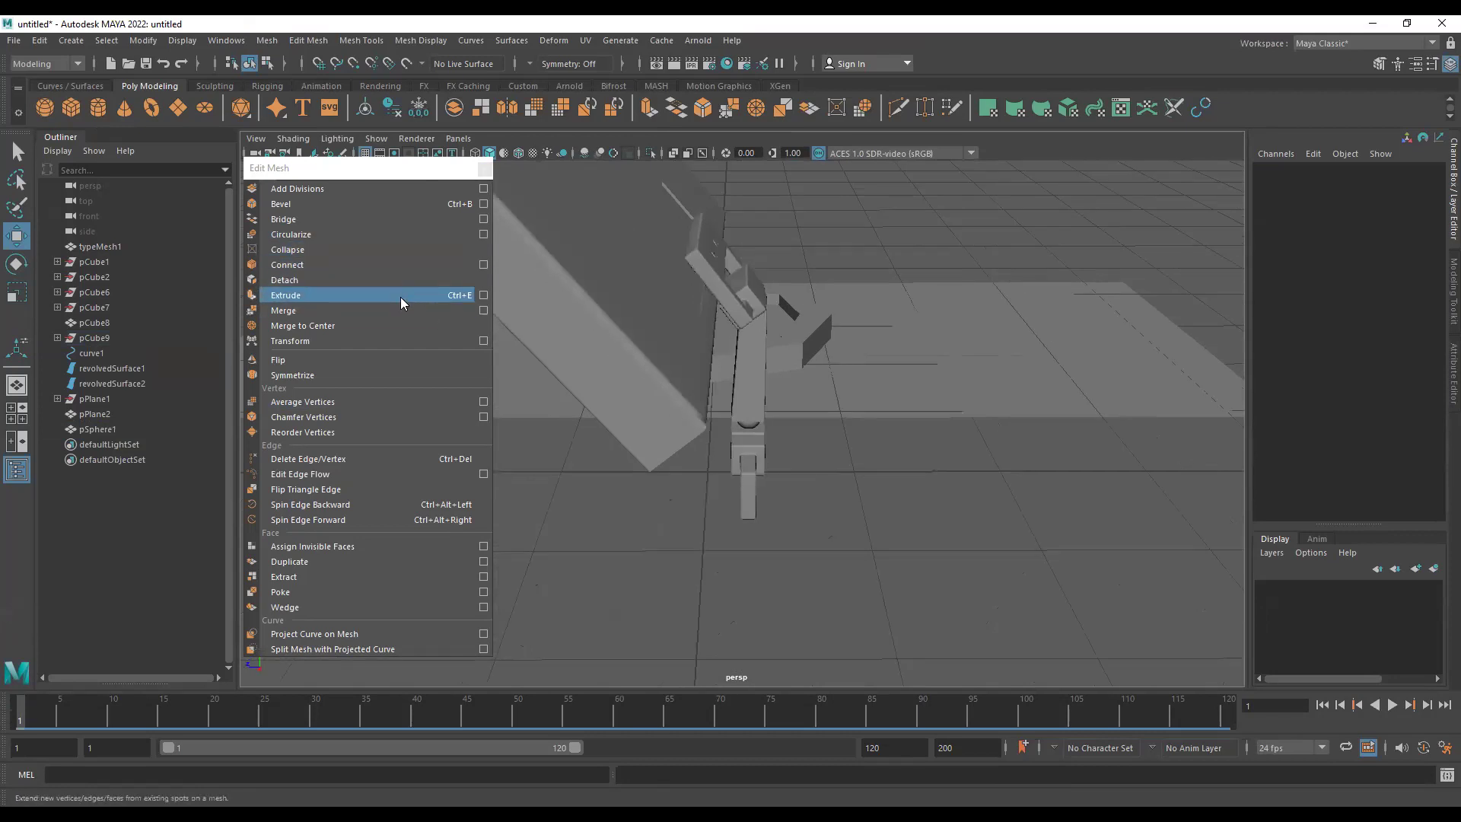
- Create a polygon cube scaled uniformly to 2.972 and position it at Translate Y 5.978, Z 4.713
left_click_drag(778, 343, 753, 411, "alt")
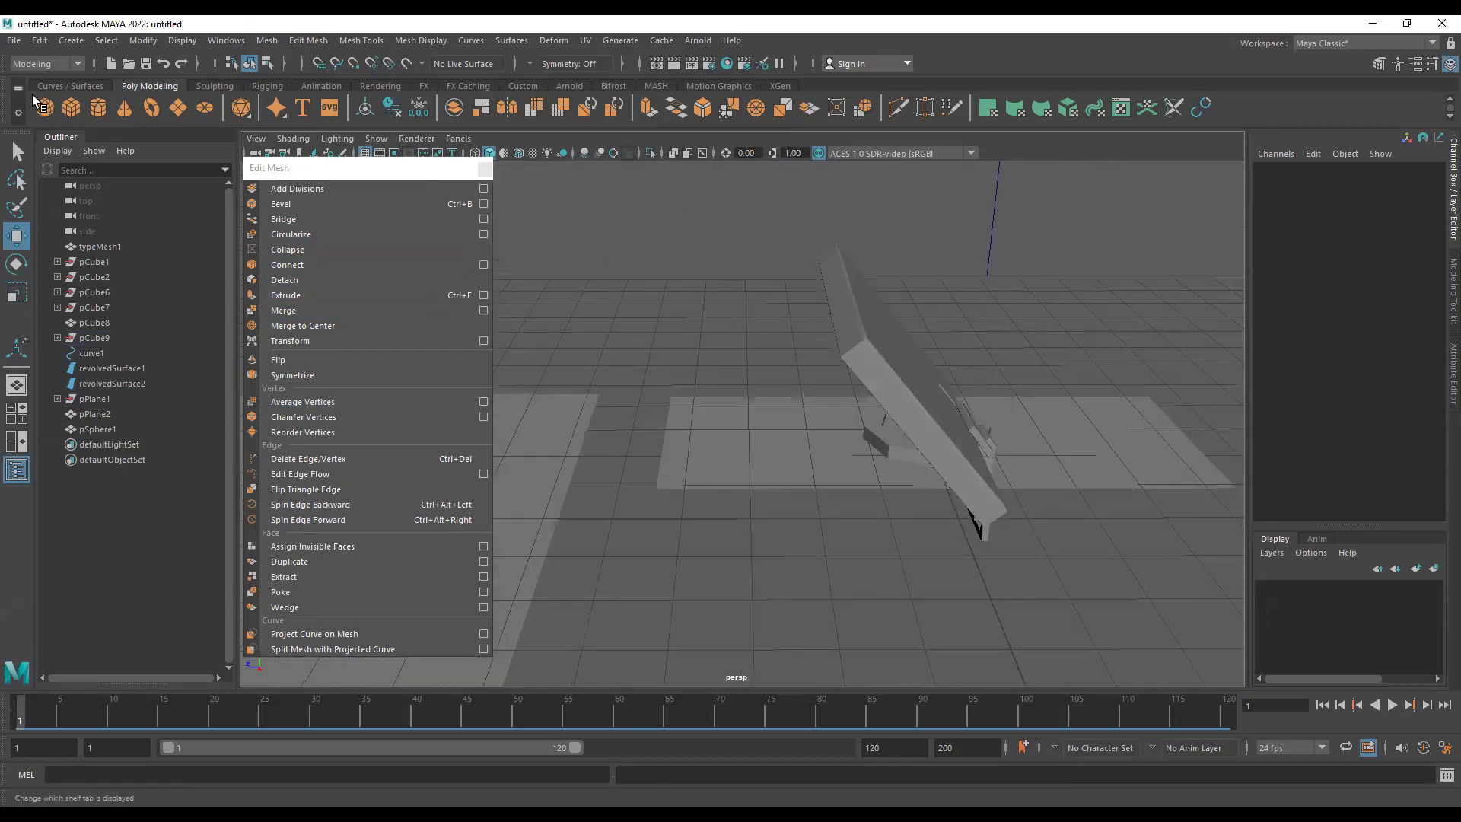
left_click(71, 107)
left_click_drag(880, 513, 630, 437)
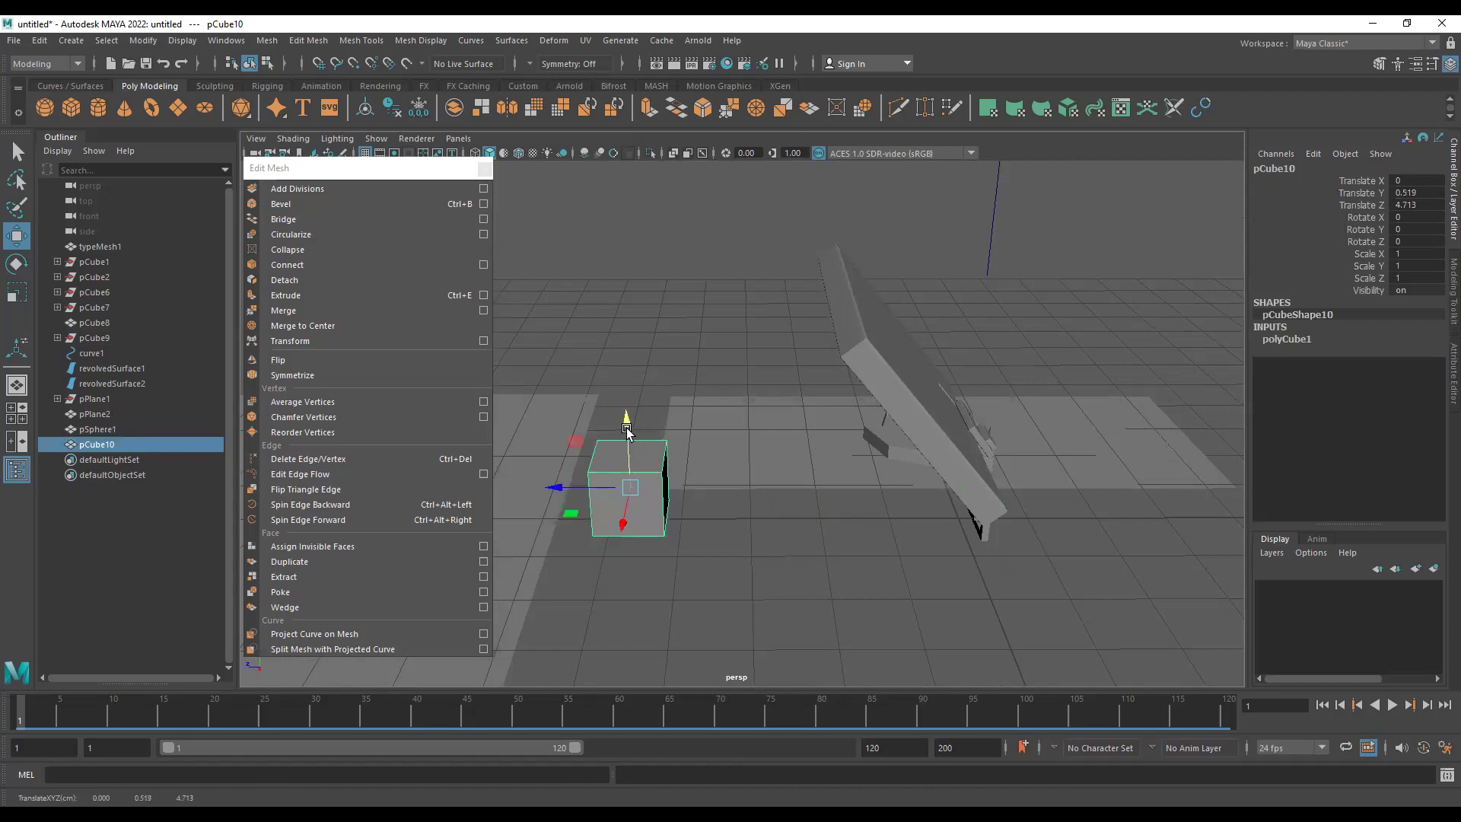
key("r")
left_click_drag(630, 487, 753, 519)
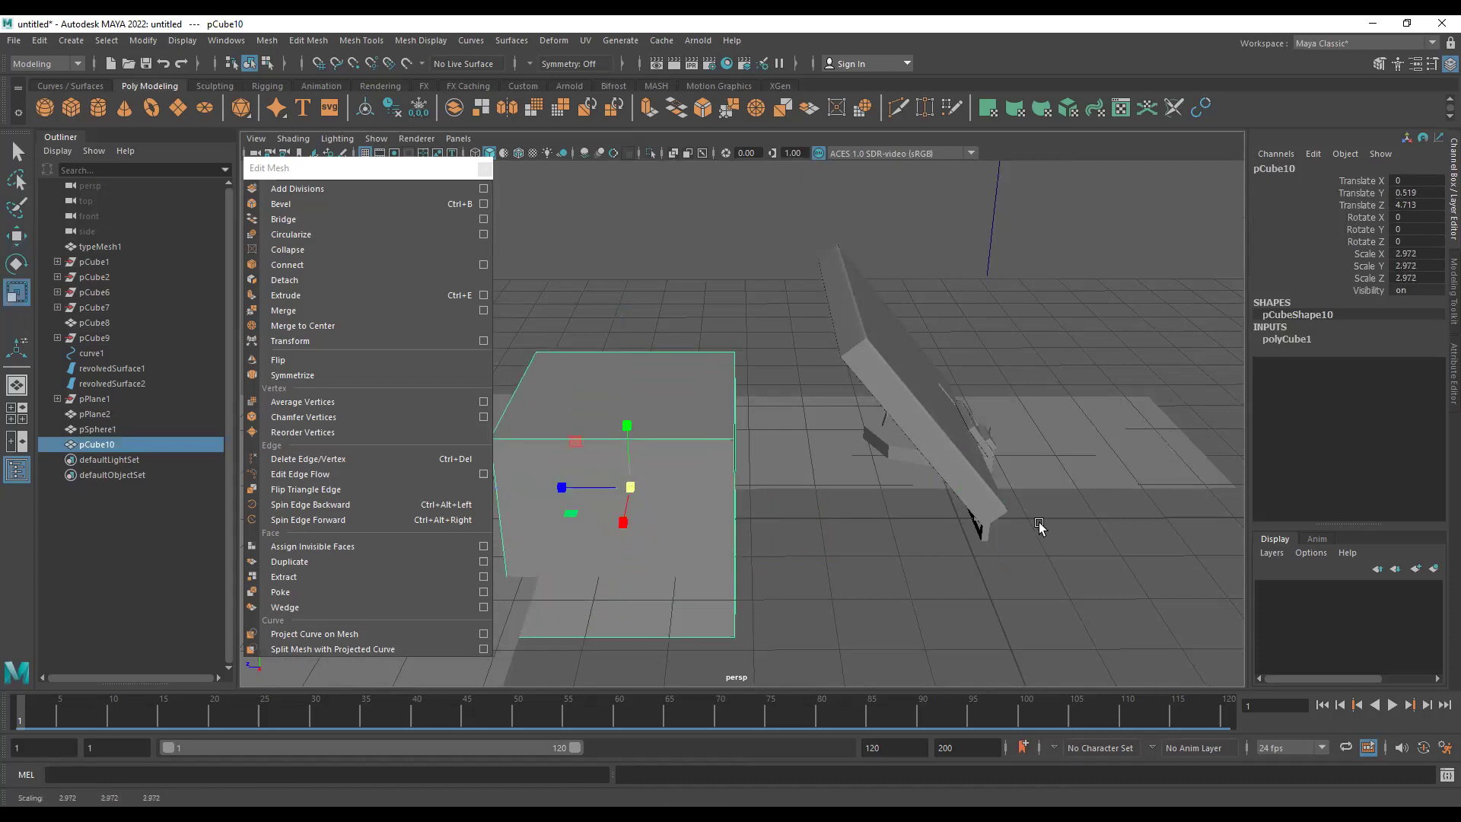
scroll(1040, 525, "down", 5)
key("w")
left_click_drag(678, 403, 726, 286)
middle_click_drag(725, 287, 812, 516, "alt")
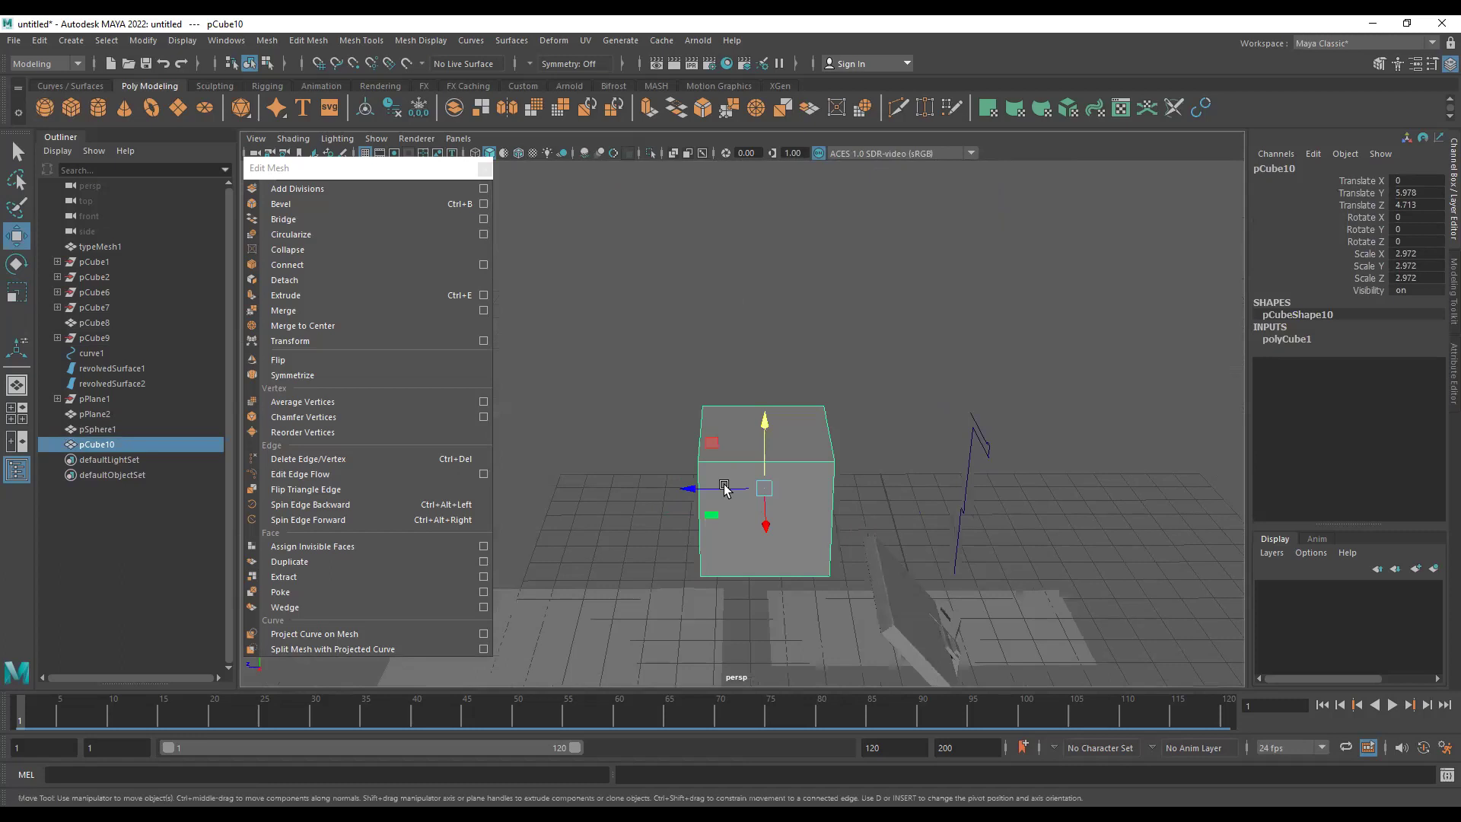
- Extrude the cube's front face outward and shrink it into a tapered nose
right_click_drag(727, 489, 821, 532, "alt")
left_click_drag(822, 531, 924, 526, "alt")
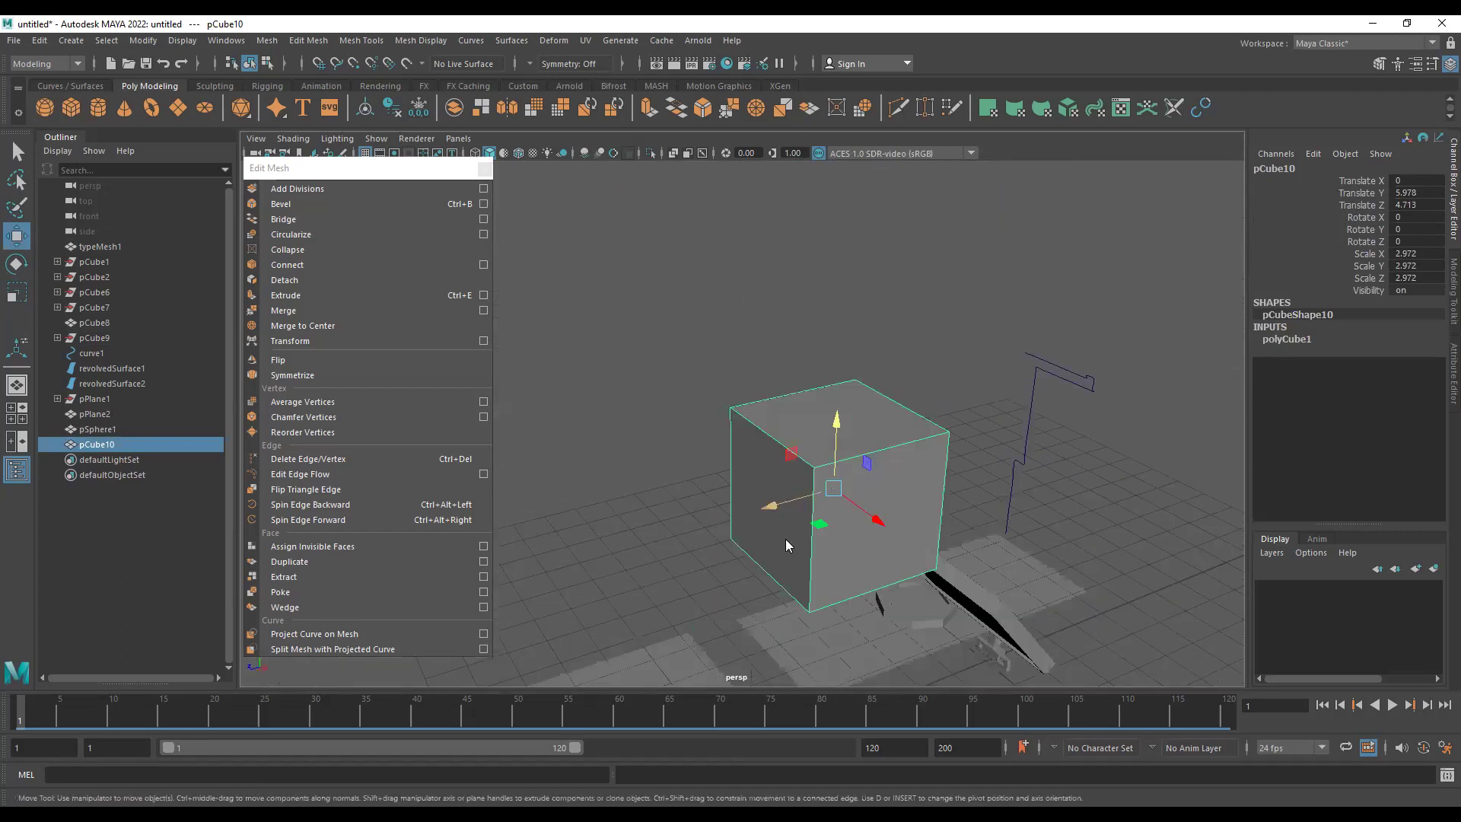
left_click(785, 539)
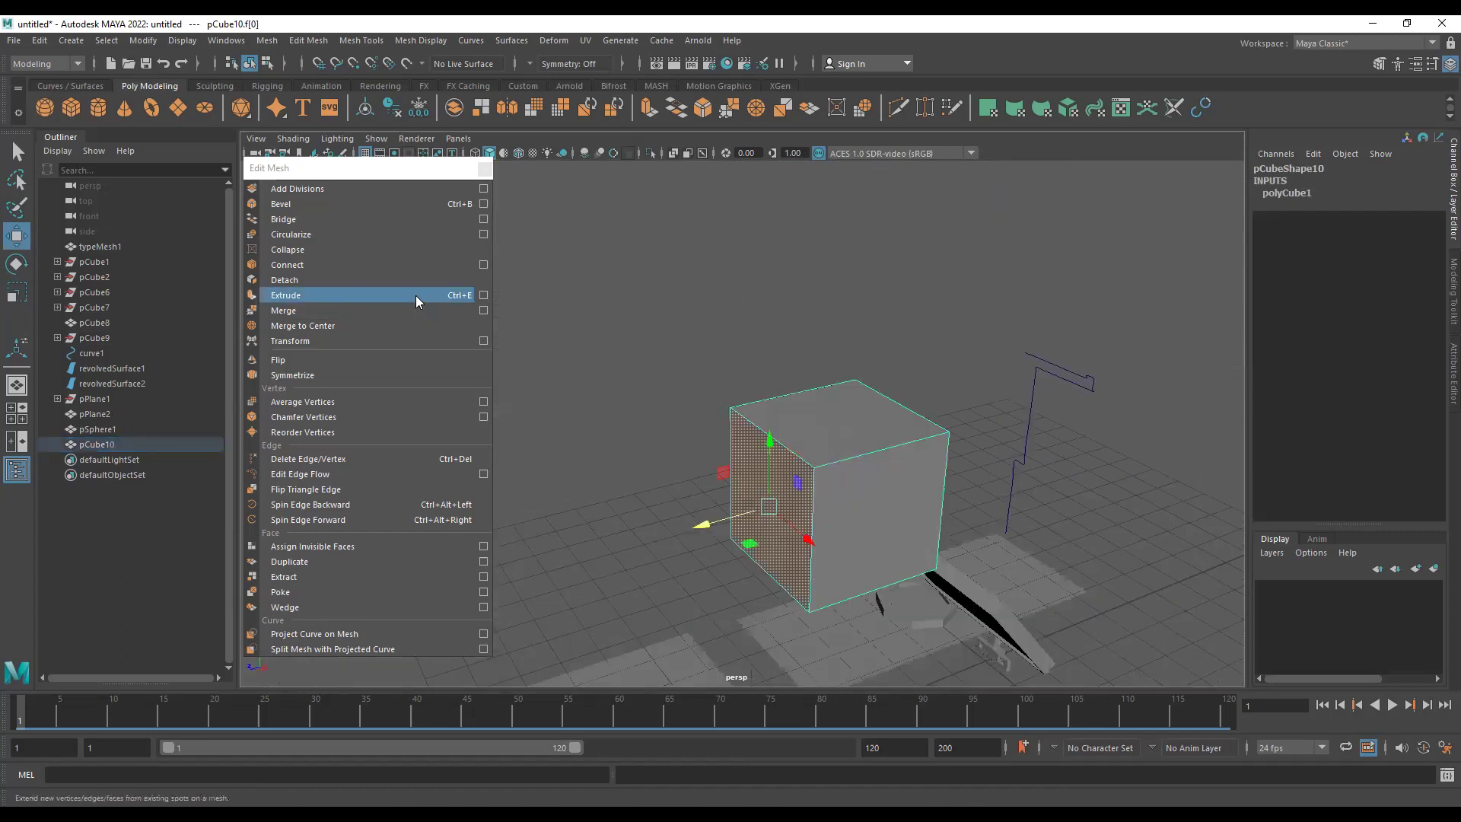
left_click(327, 290)
left_click_drag(725, 523, 597, 542)
left_click(638, 483)
- Move the cube's rear face slightly backward to lengthen the body
left_click_drag(678, 521, 743, 479, "alt")
left_click(759, 480)
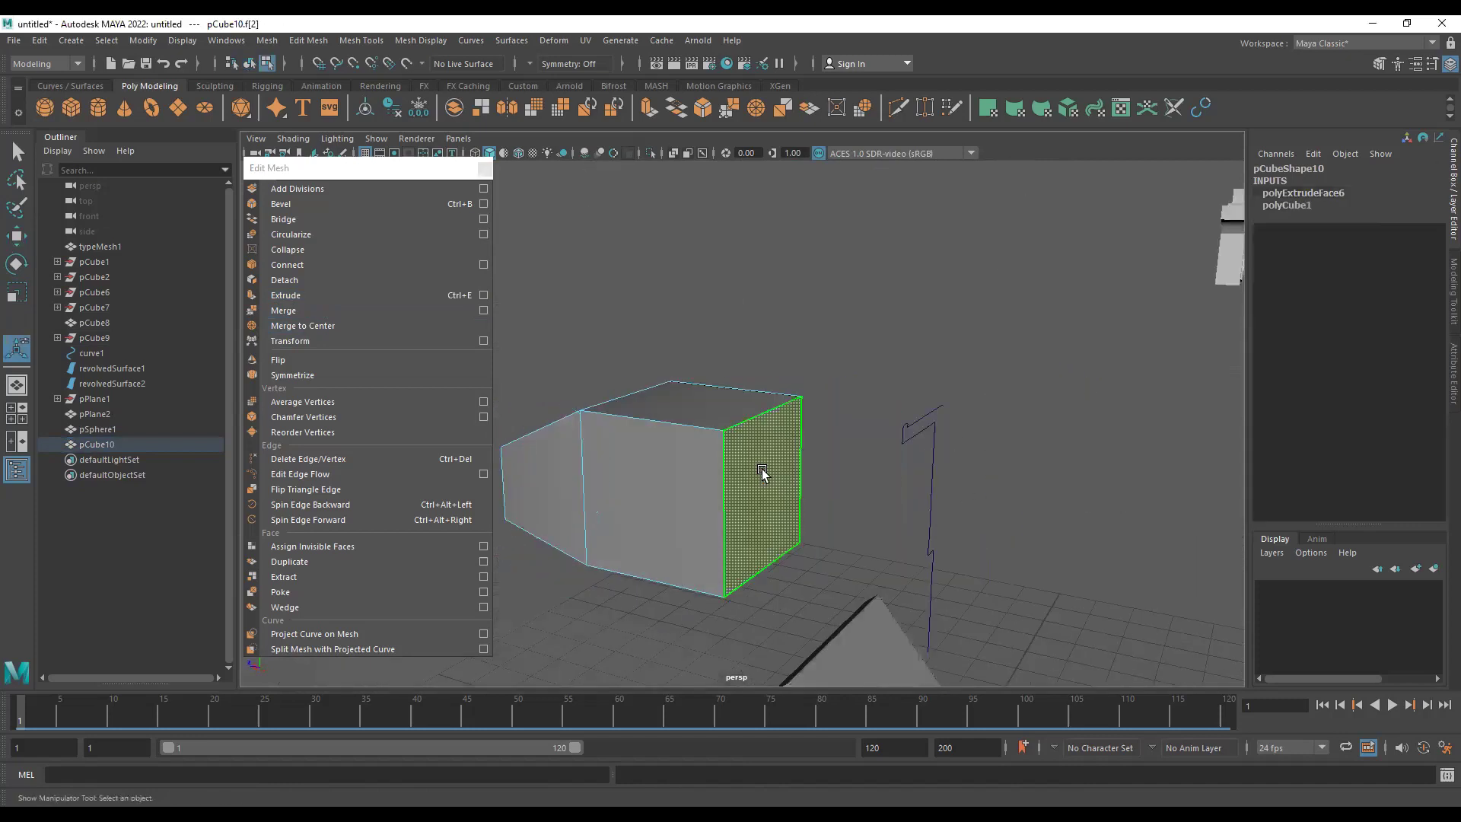
key("r")
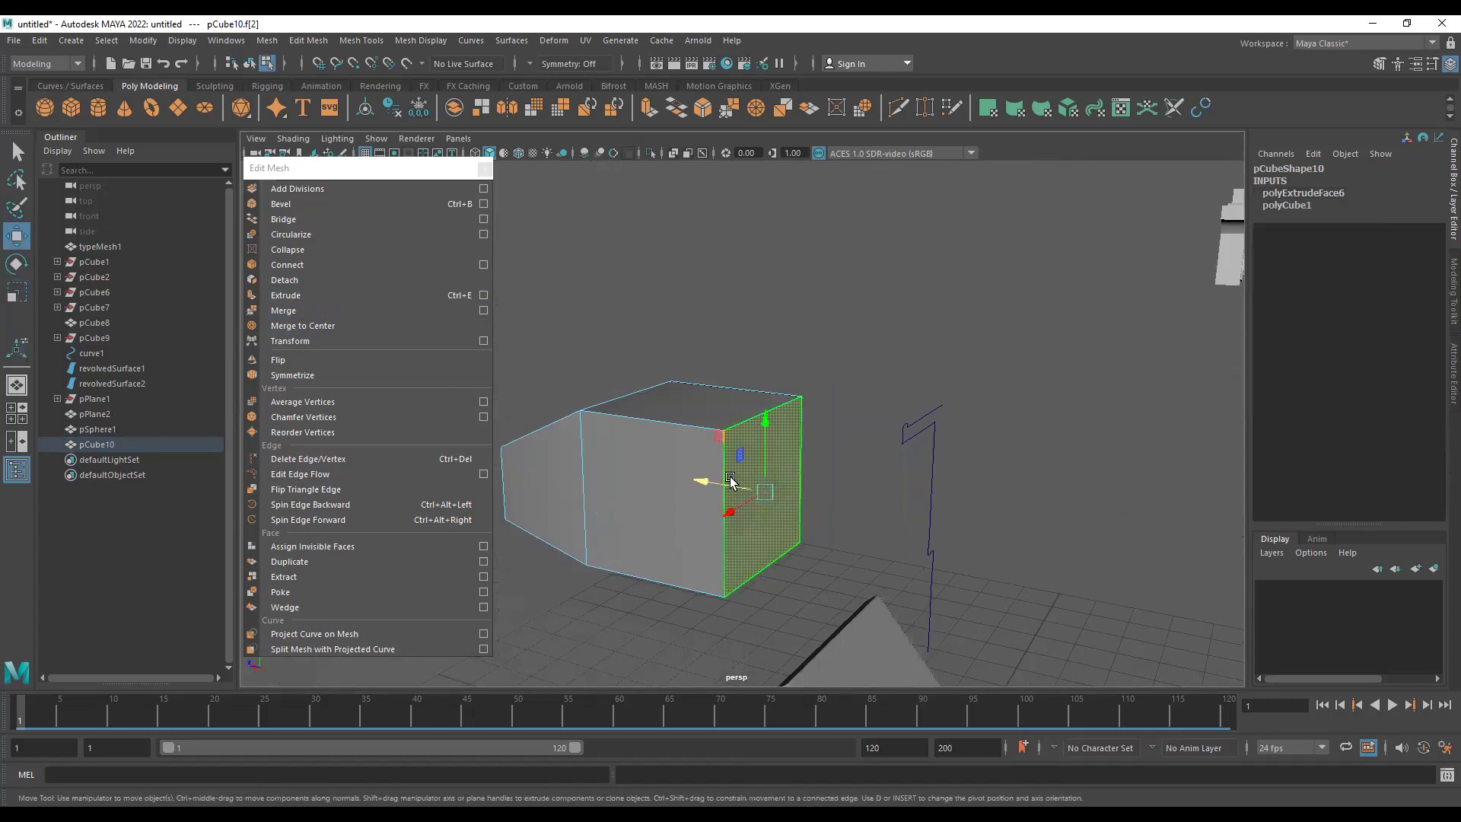
left_click_drag(741, 489, 751, 490)
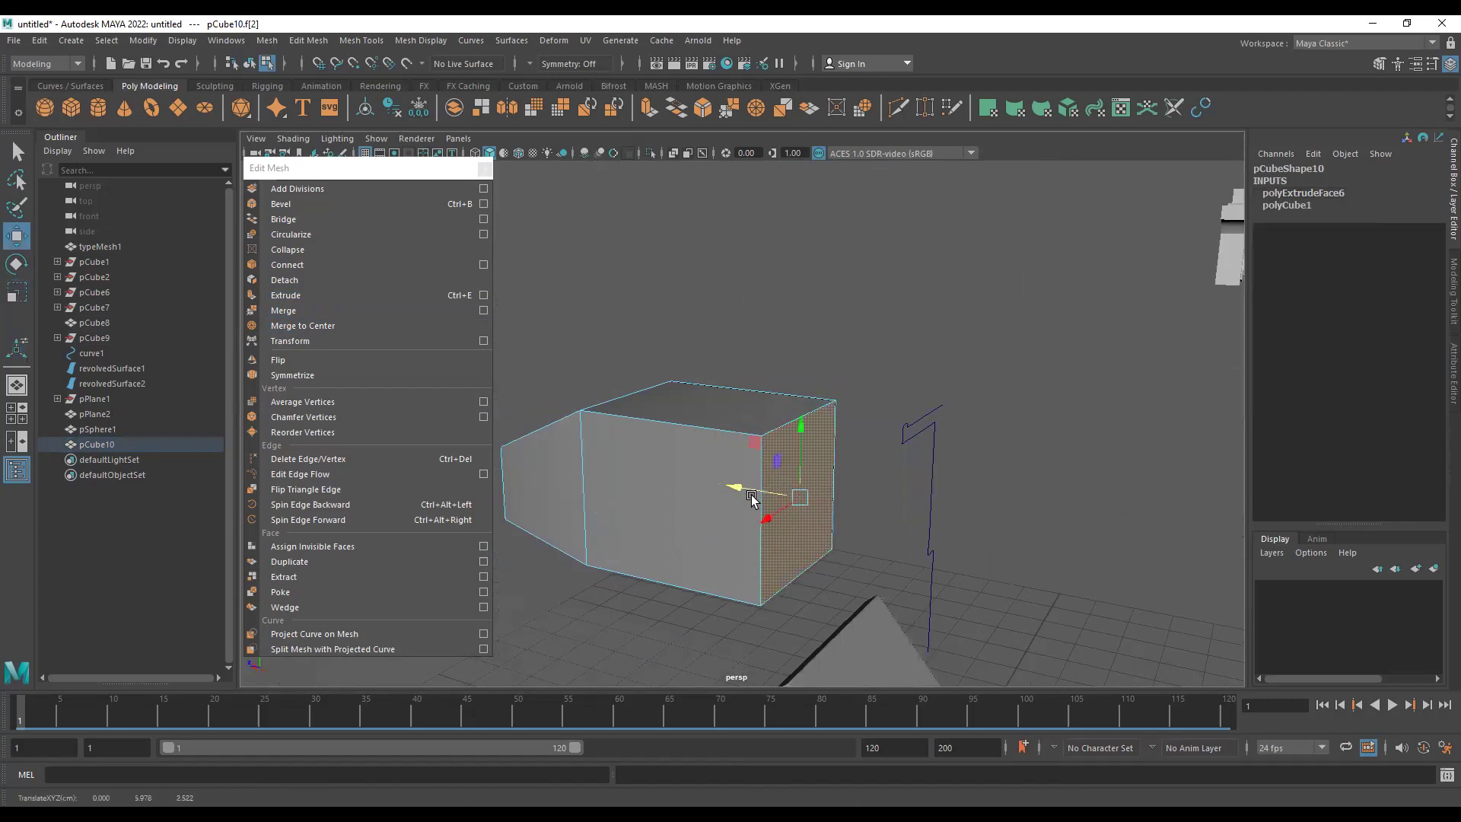
- Extrude the rear face 2.904 with scale 0.817, and continue extruding it into a narrower tail section 2.553 long
key("ctrl+e")
left_click_drag(854, 502, 980, 533)
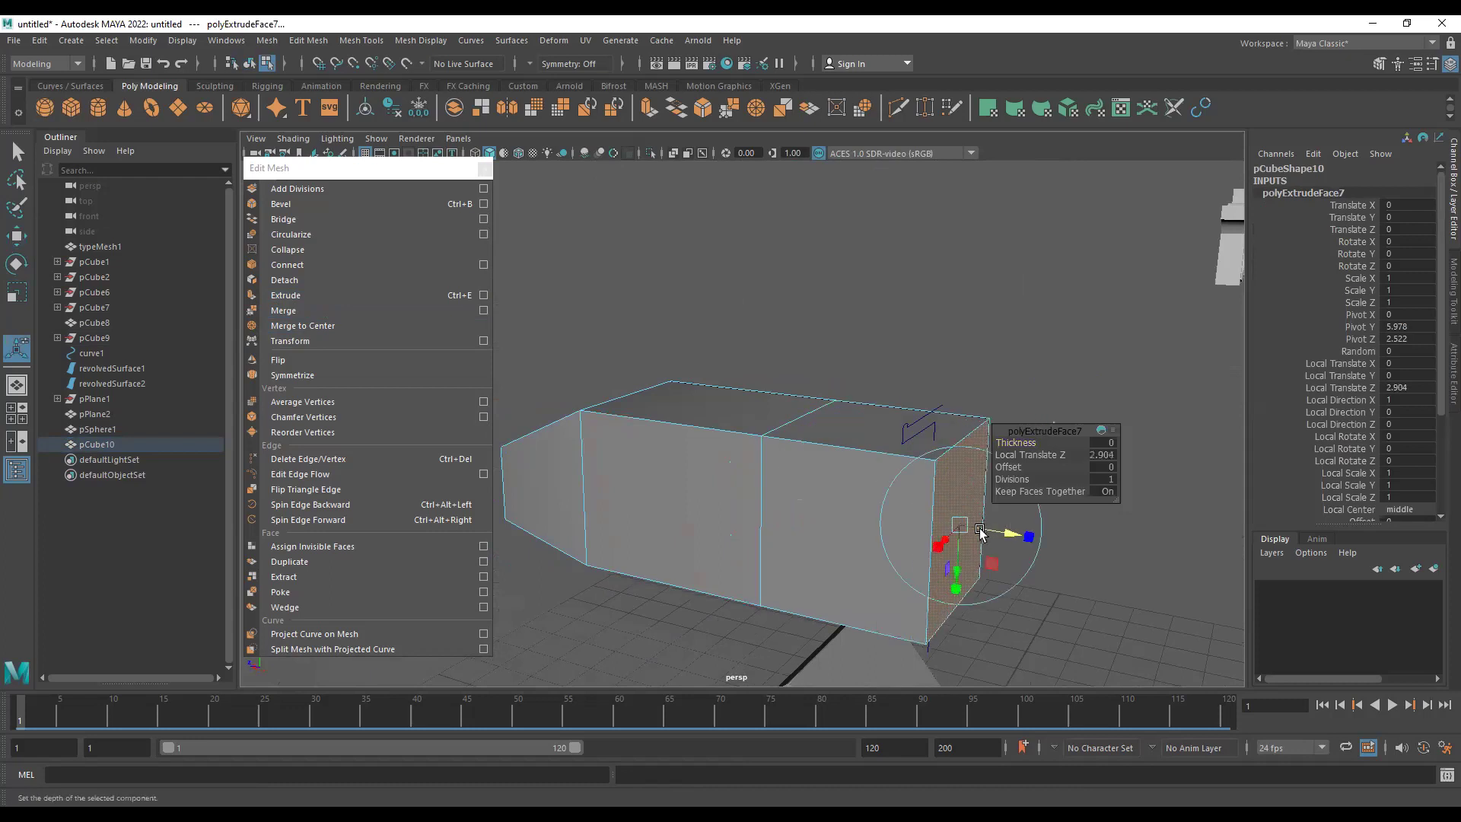
middle_click_drag(981, 533, 912, 505, "alt")
left_click_drag(935, 508, 882, 494)
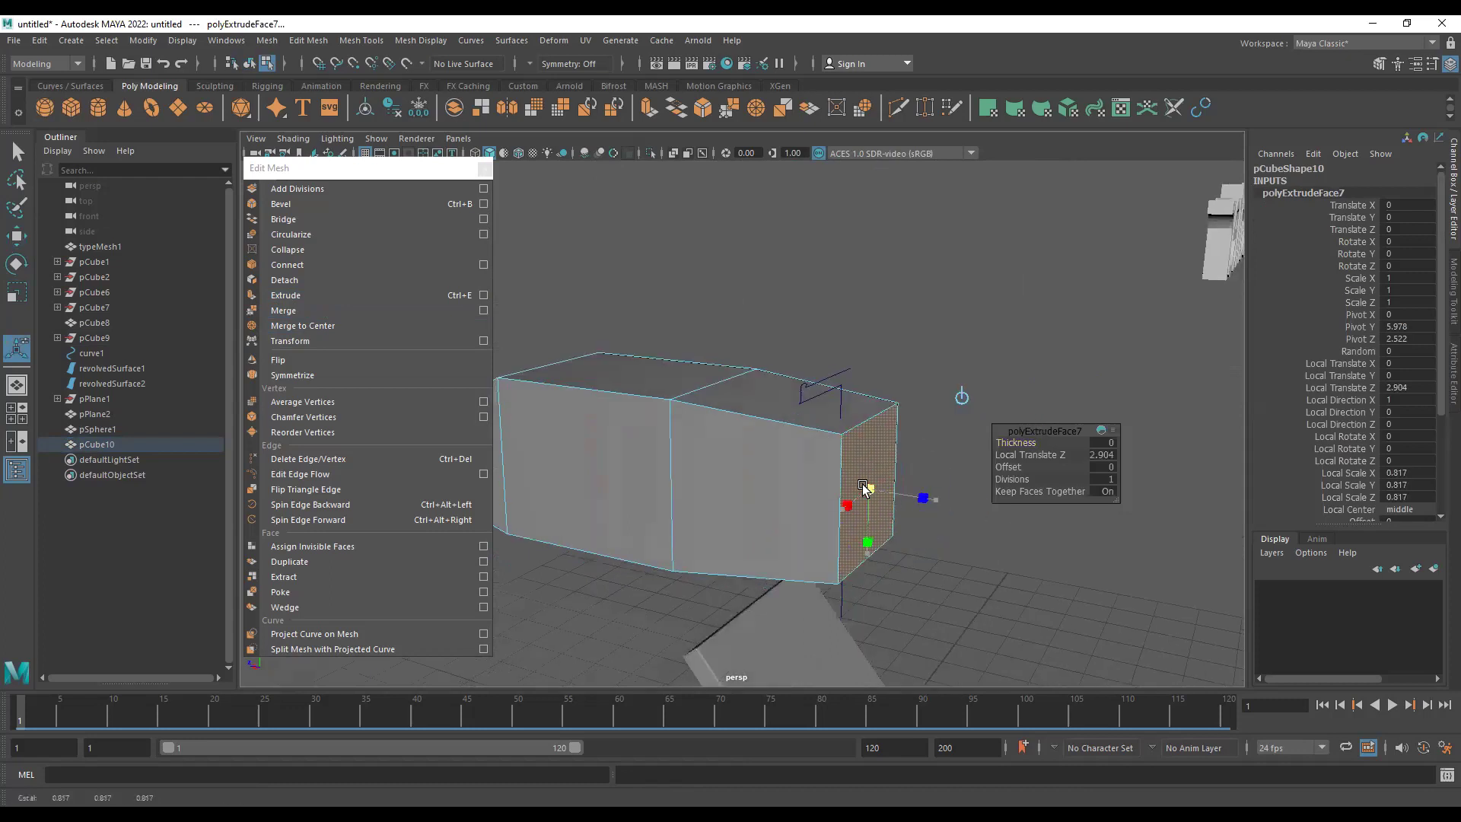
key("ctrl+e")
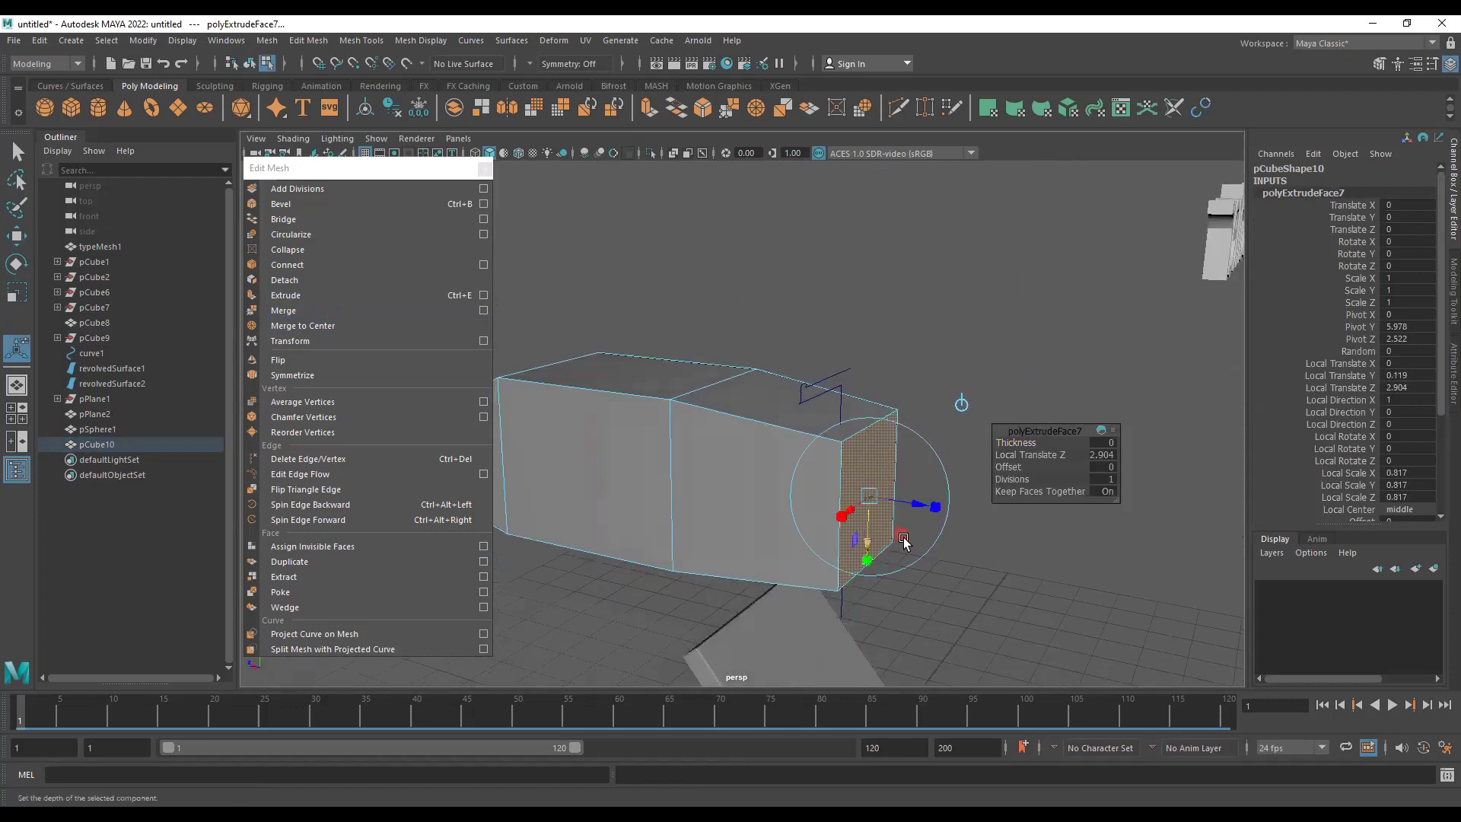
left_click_drag(906, 525, 981, 519)
key("ctrl+e")
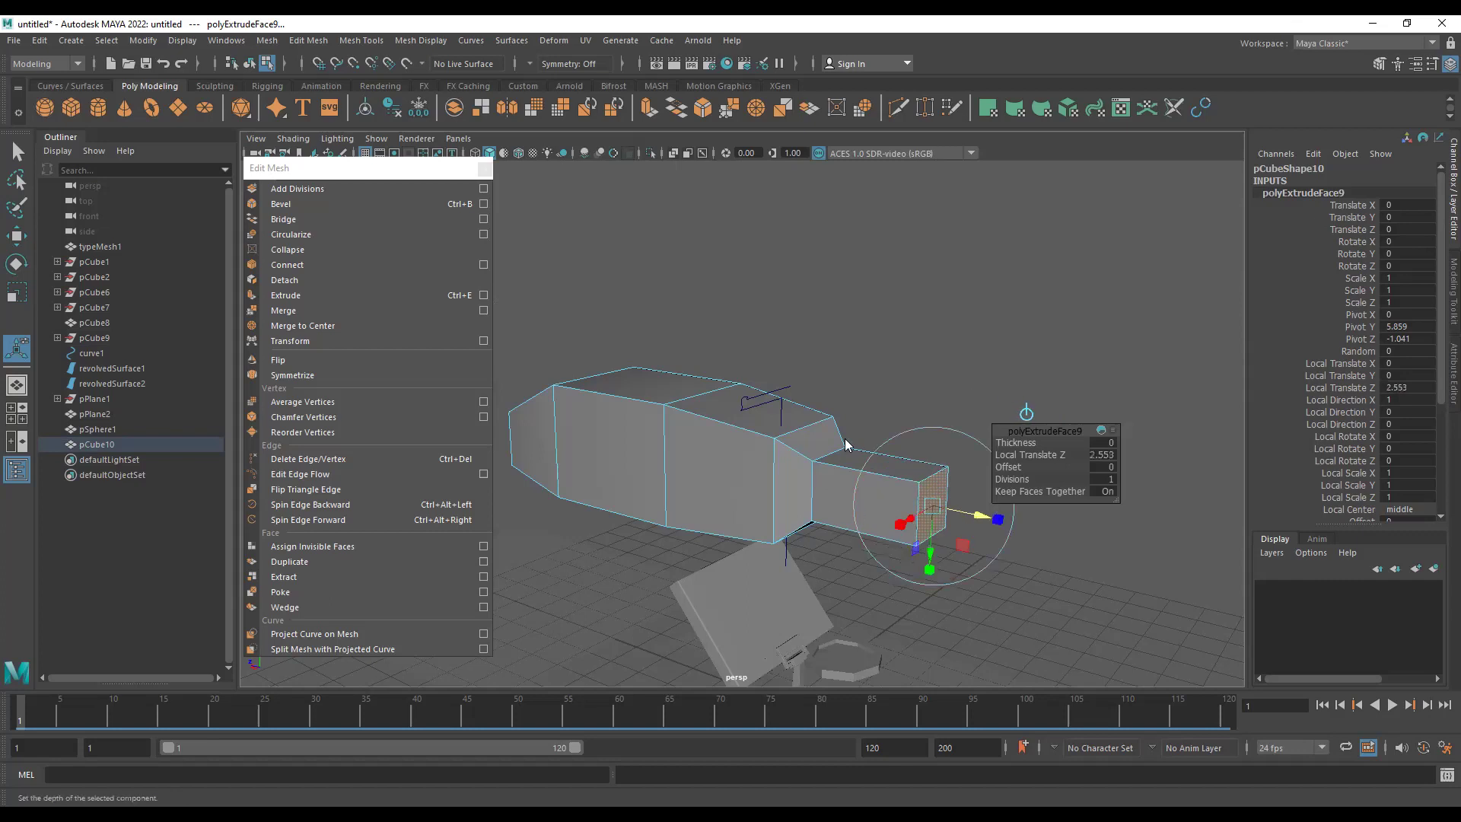
- Move the edge loop at the base of the tail backward to lengthen the body's taper
key("w")
double_click(812, 479)
left_click_drag(790, 477, 846, 487)
- Extrude both side faces of the body outward in successive sections to form wings, with an outermost section of 2.264
left_click(847, 489)
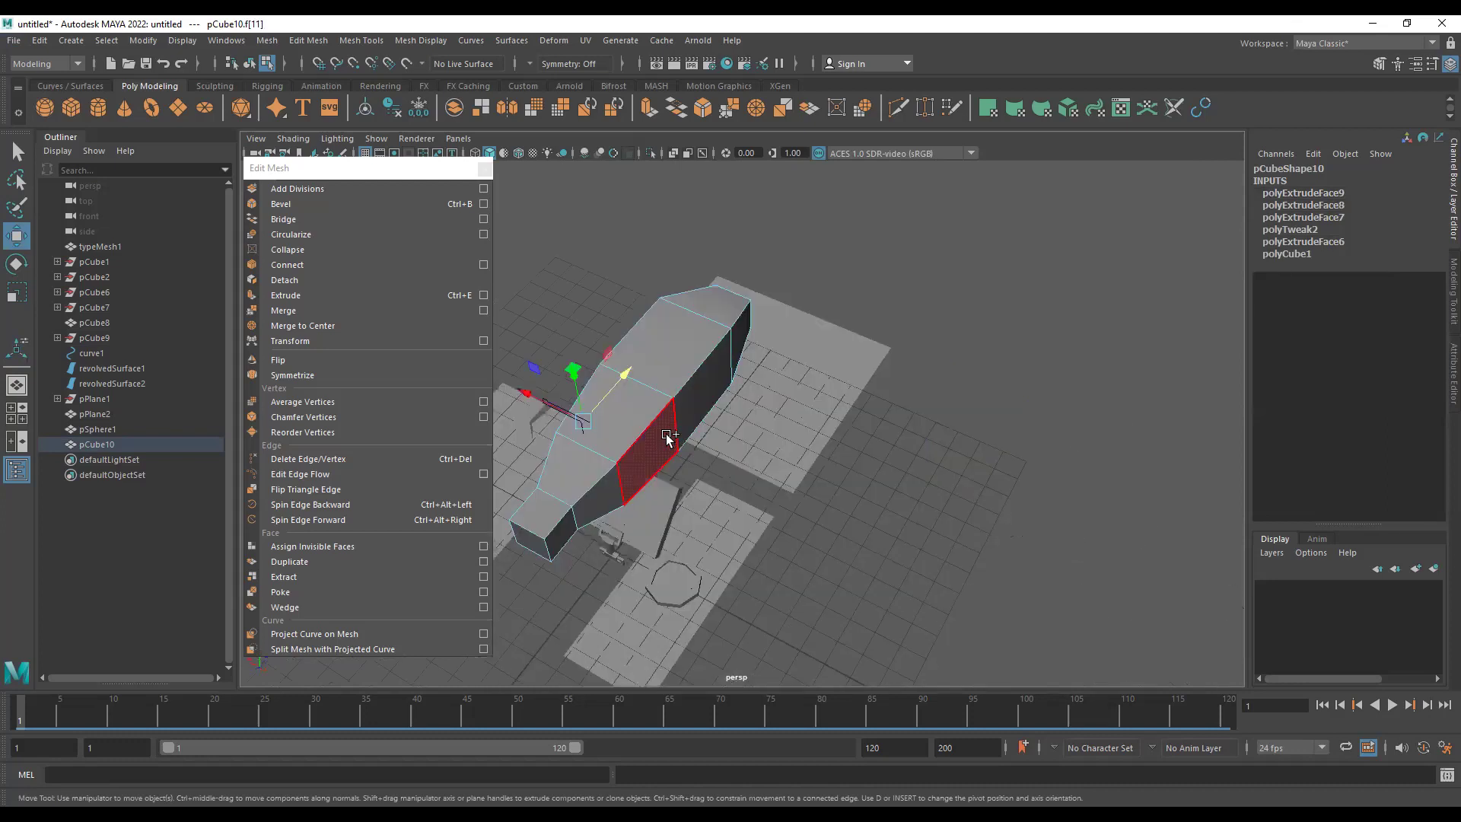
left_click(665, 433, "shift")
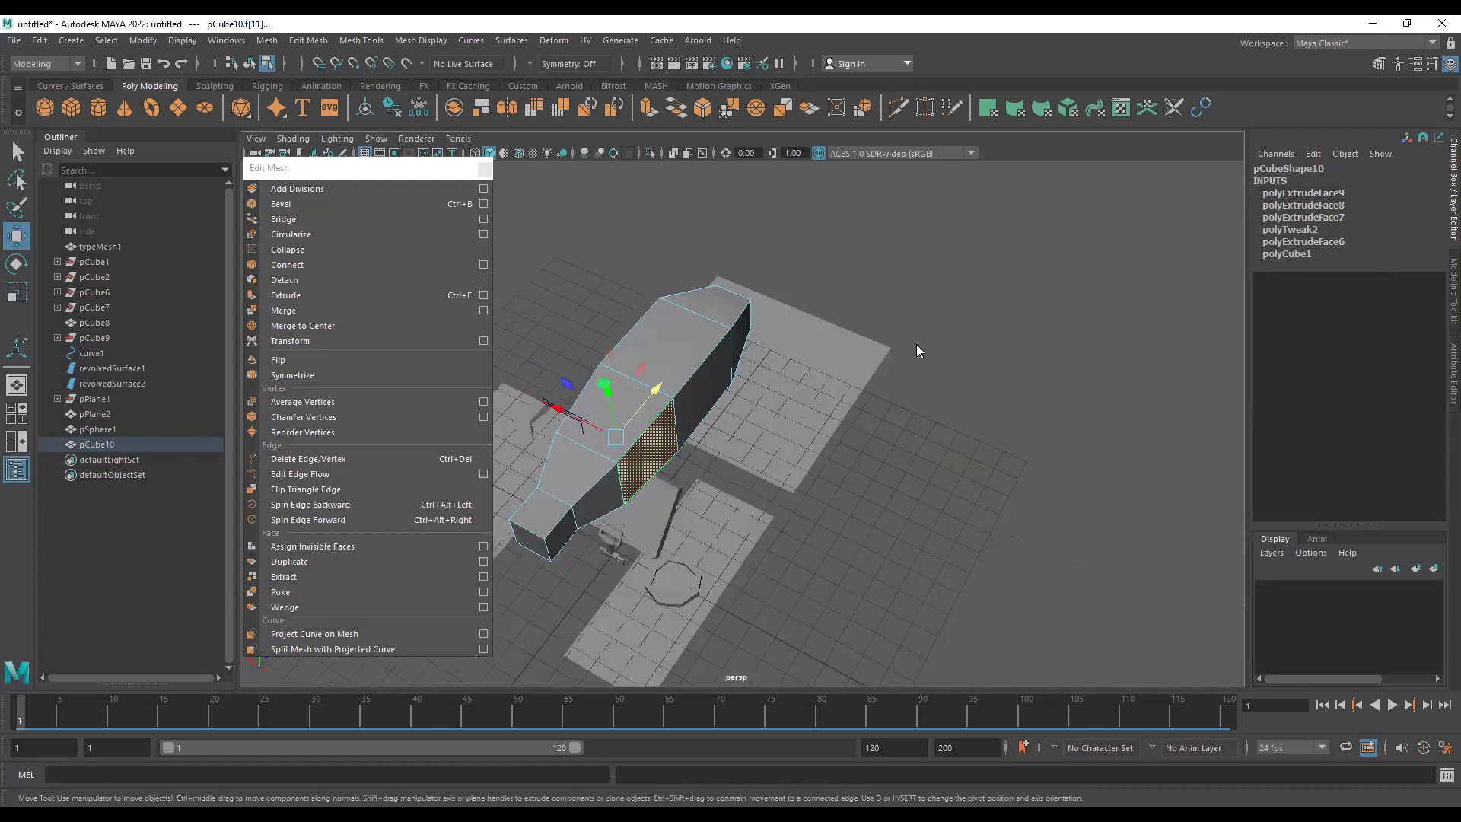
key("ctrl+e")
left_click_drag(579, 493, 542, 610, "alt")
key("ctrl+e")
key("ctrl+e")
key("ctrl+z")
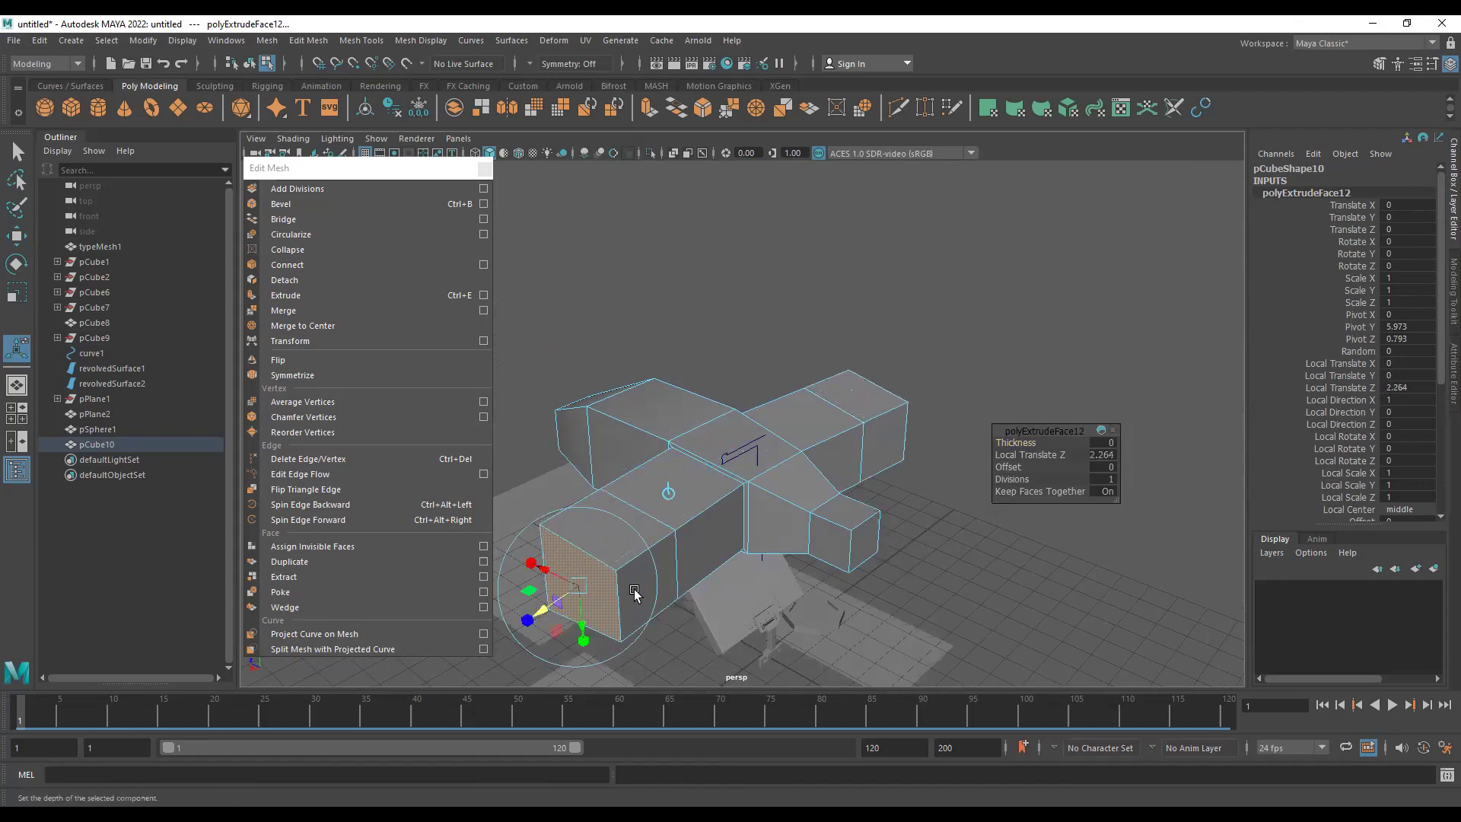
- Select the rear face of each wing's outer section, extrude an inset, and extrude it inward as an engine opening
left_click_drag(747, 459, 584, 532, "alt")
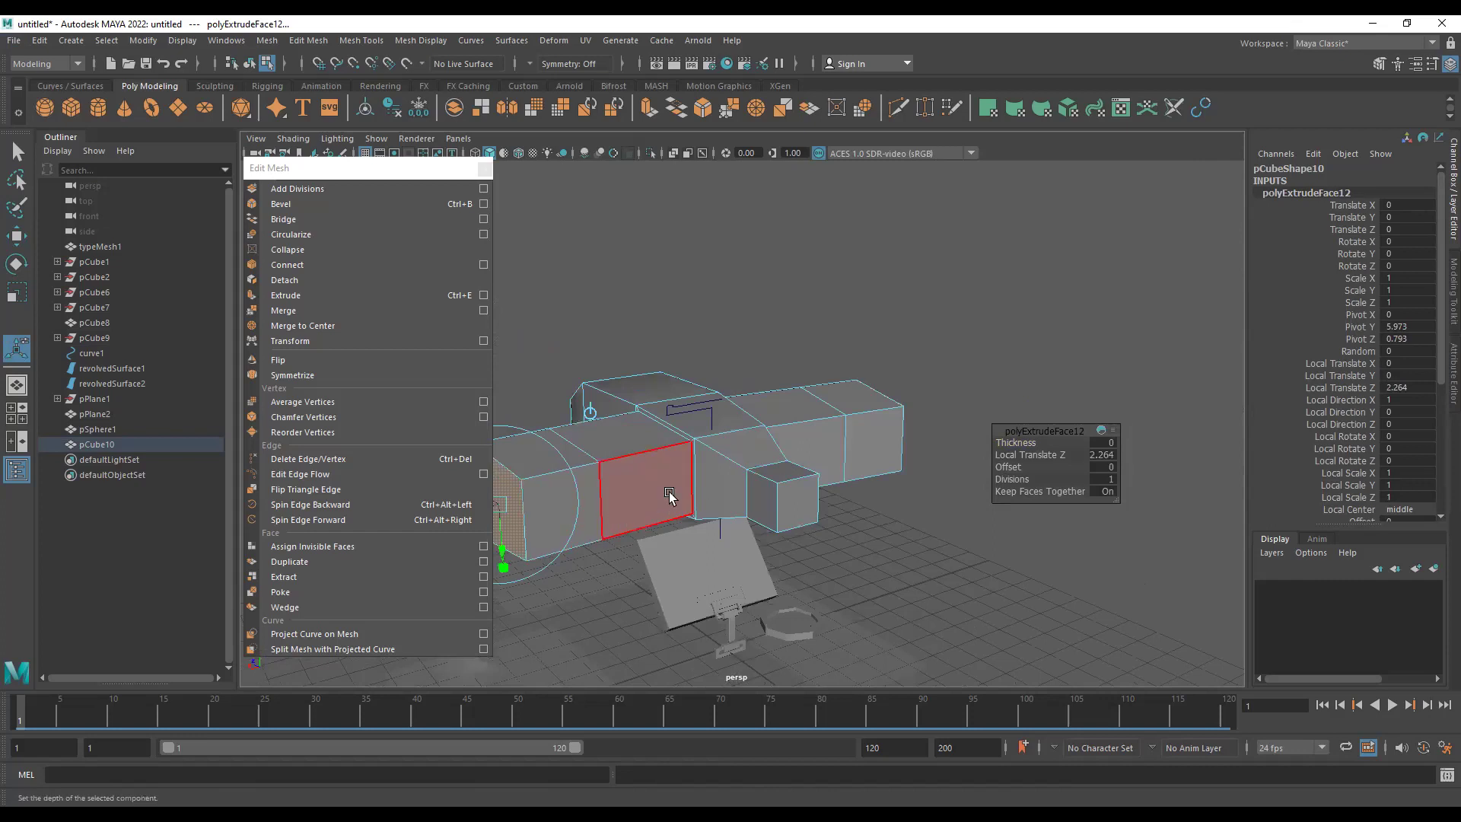
left_click(669, 495)
left_click_drag(750, 469, 842, 450, "alt")
left_click(842, 450)
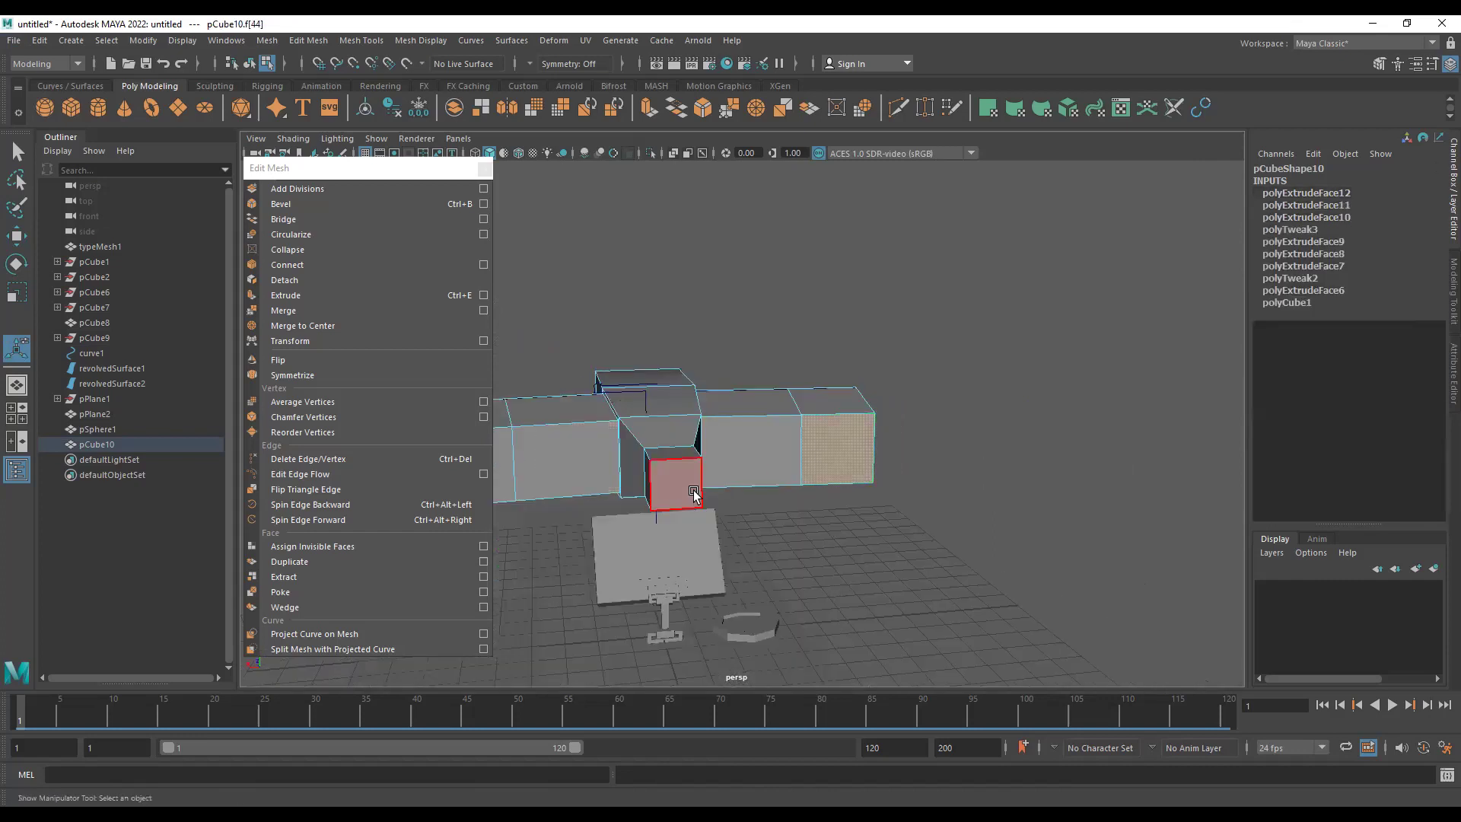
left_click_drag(669, 490, 591, 468, "alt")
left_click(592, 467, "shift")
key("ctrl+e")
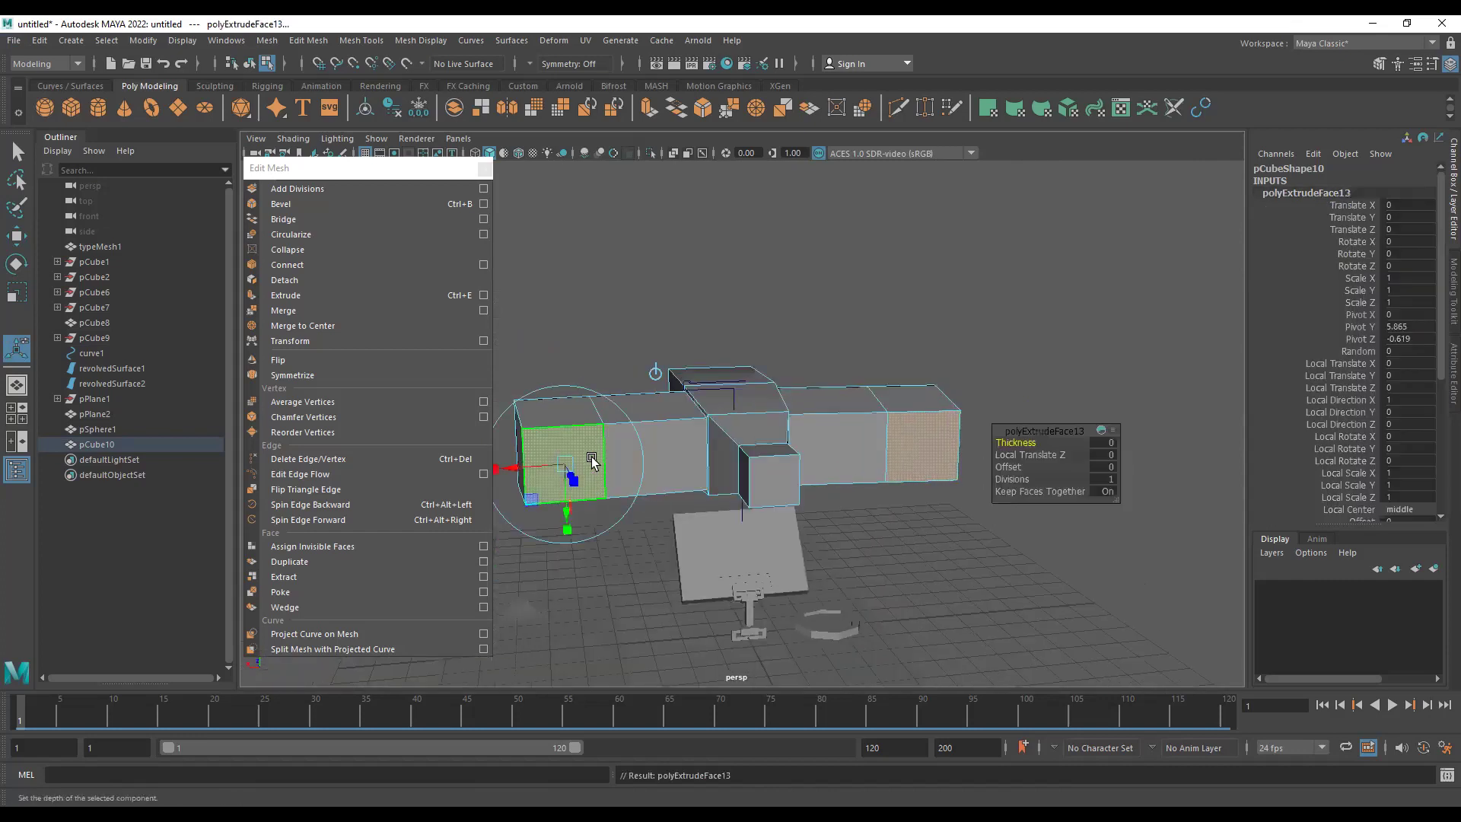
key("ctrl+e")
left_click_drag(578, 488, 812, 367)
- Extrude the top face of the tail upward into a tapered vertical fin
left_click(805, 487)
key("ctrl+e")
left_click_drag(749, 418, 799, 413)
- Inset both side faces of the tail to 0.683 and extrude them 2.307 into flat stabilizers with local scale Y 0.106
left_click_drag(792, 517, 719, 499, "alt")
left_click(829, 507)
left_click(578, 464, "shift")
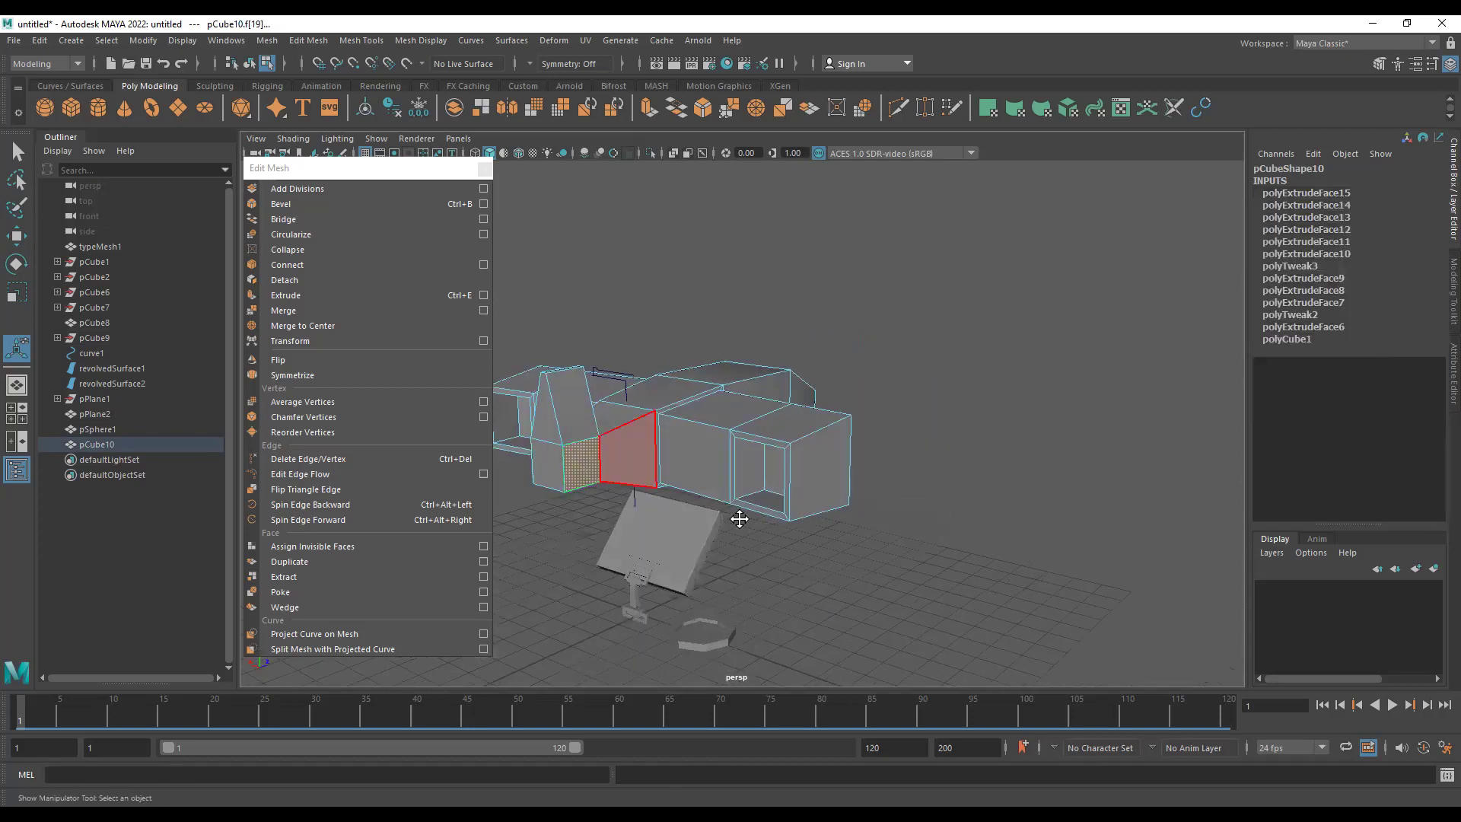
middle_click_drag(737, 518, 786, 557, "alt")
scroll(786, 558, "up", 2)
key("ctrl+e")
left_click_drag(723, 539, 917, 491, "alt")
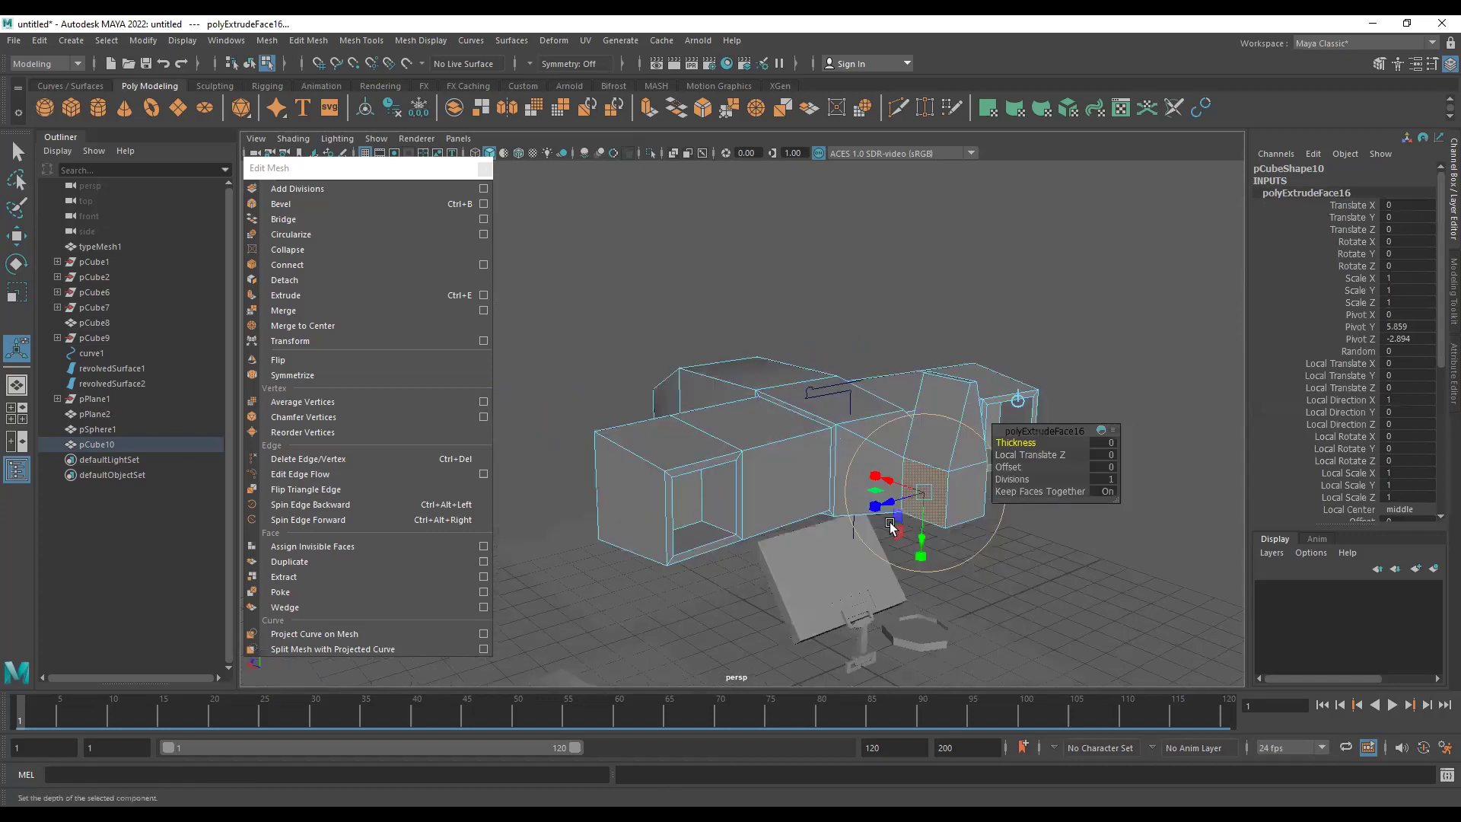
key("ctrl+e")
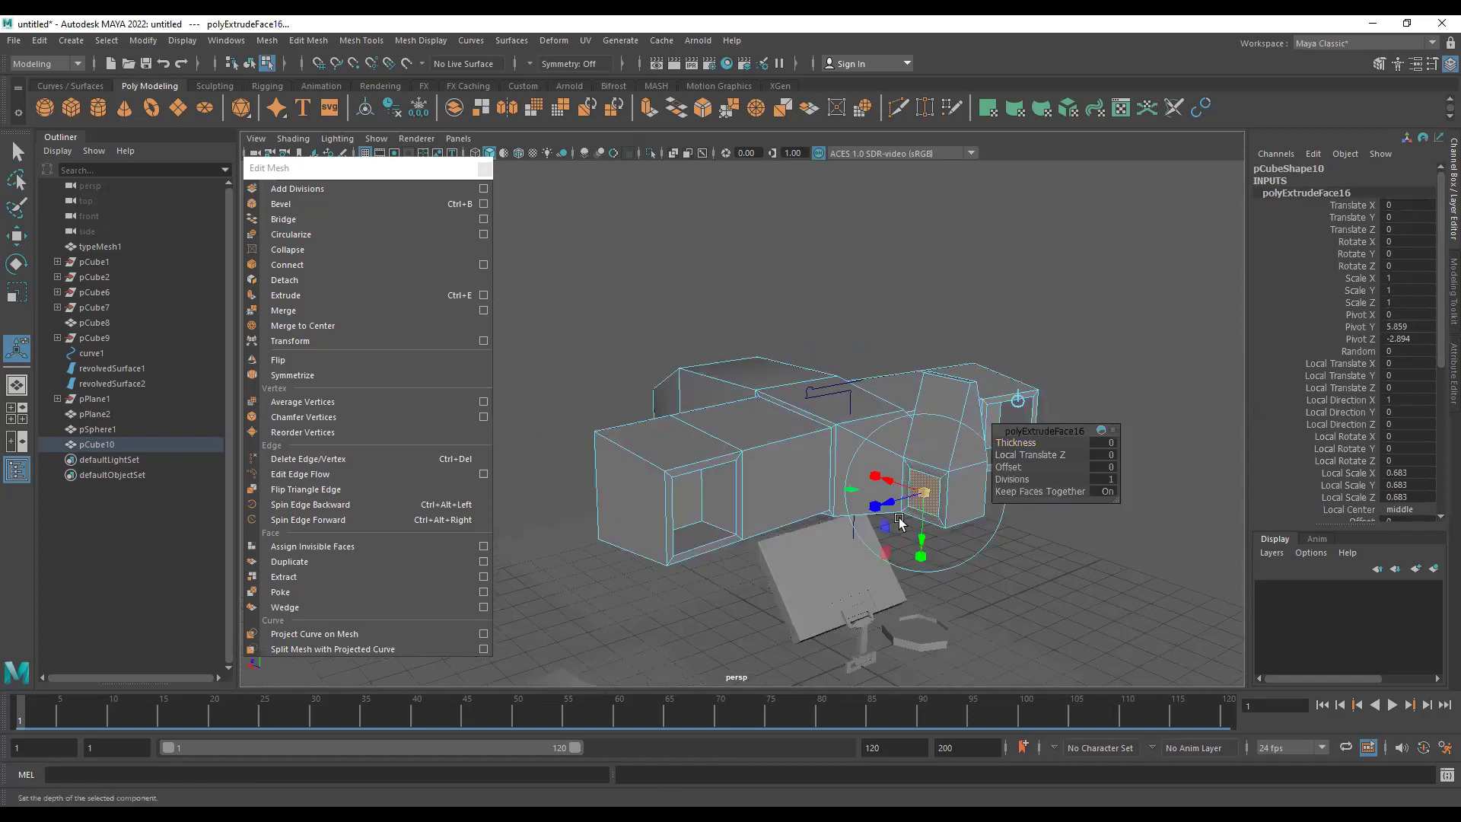
left_click_drag(875, 506, 819, 528)
left_click_drag(852, 577, 772, 457)
key("w")
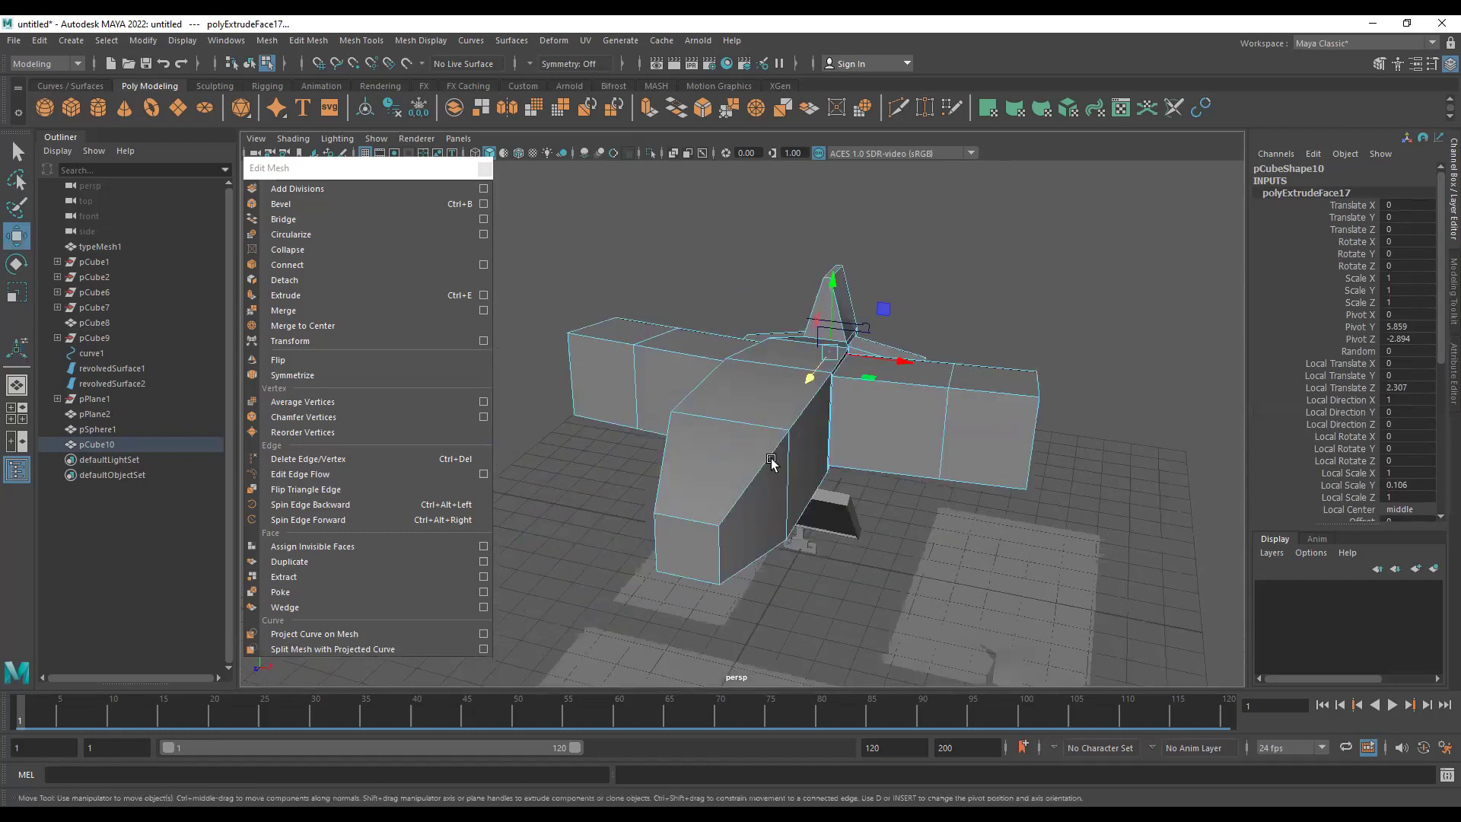
- Inset the nose's front face and extrude it 3.083 into a spike with local scale 0.133, 0.133, 0.117
left_click(725, 455)
left_click_drag(740, 507, 958, 546, "alt")
left_click(775, 545)
key("ctrl+e")
key("ctrl+e")
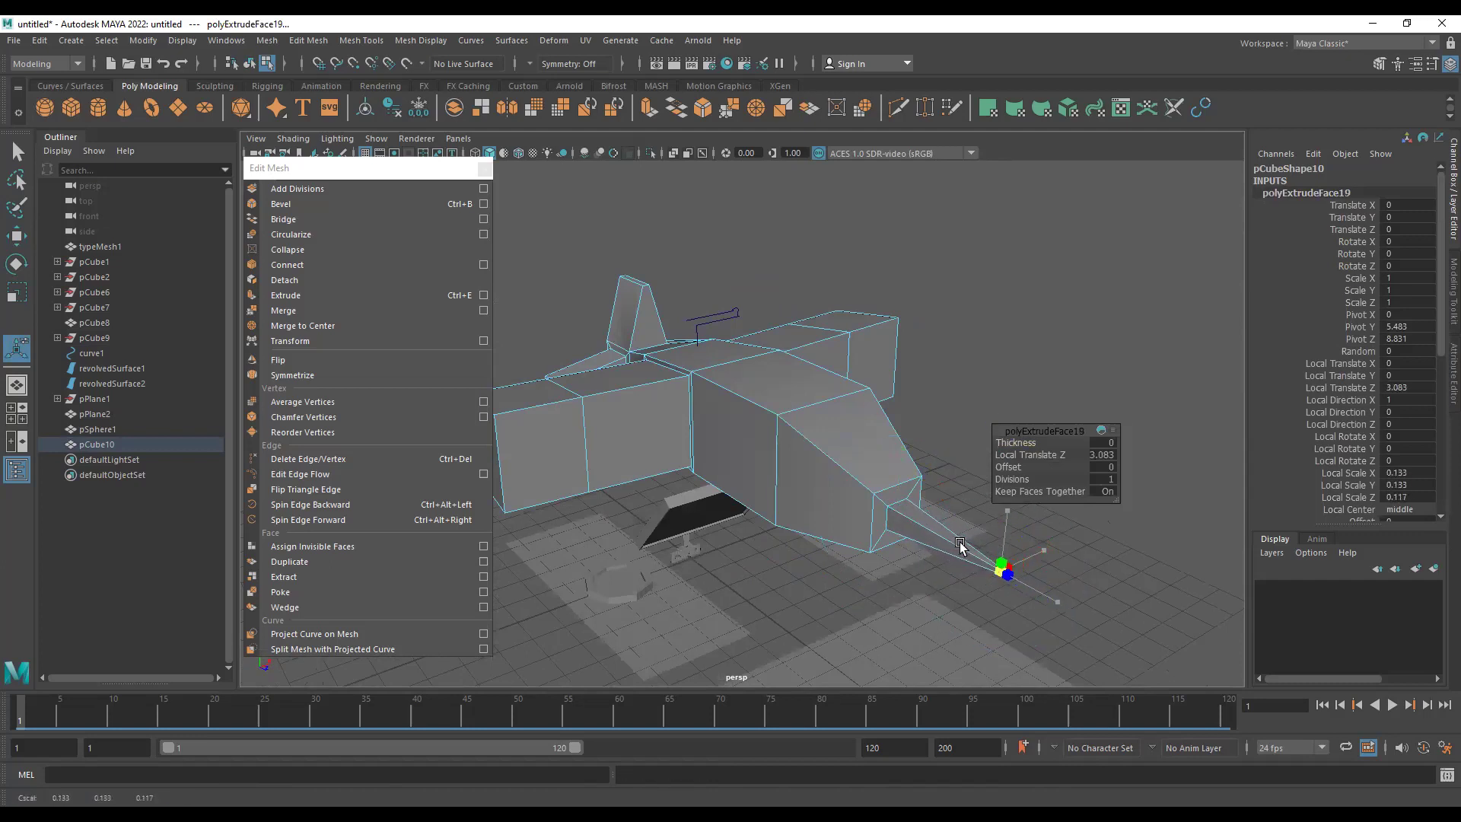
- Extrude the sloped top face of the nose twice to form a cockpit canopy
left_click(867, 430)
left_click_drag(935, 381, 675, 459, "alt")
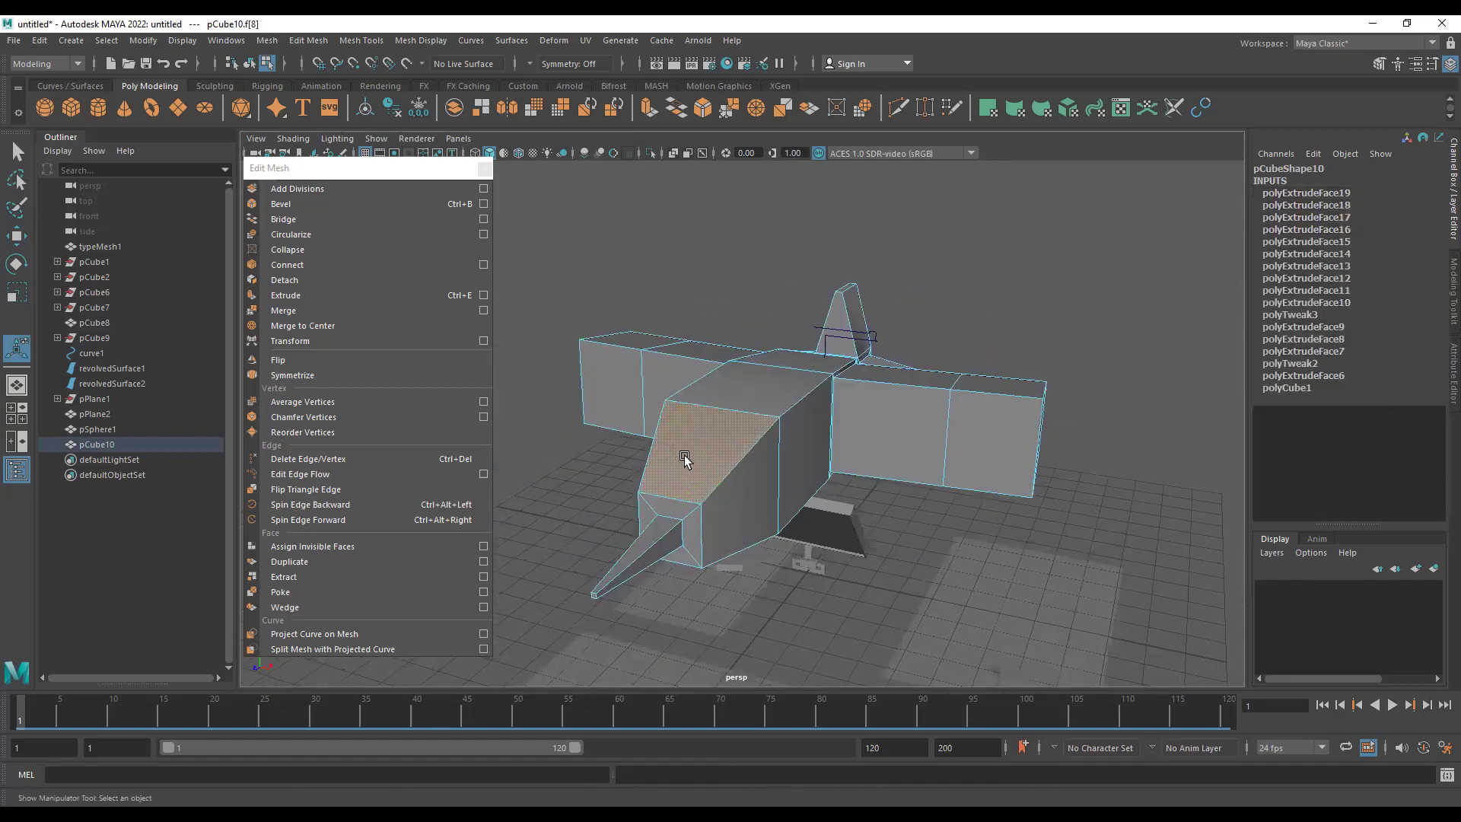
key("ctrl+e")
mouse_move(691, 434)
left_mouse_down()
mouse_move(698, 443)
mouse_move(694, 422)
left_mouse_up()
key("ctrl+e")
left_click_drag(888, 482, 578, 449, "alt")
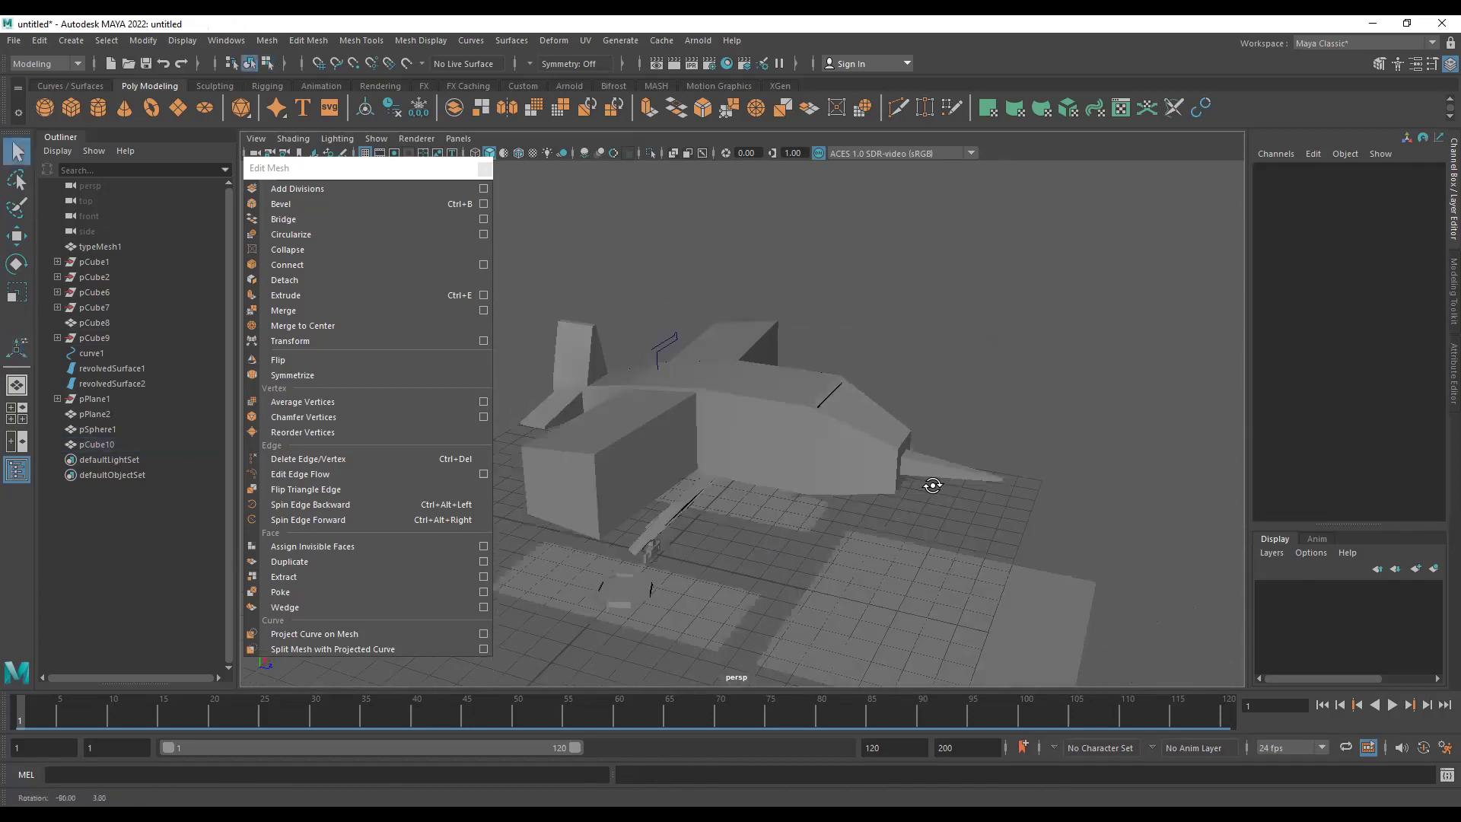
- Turn on smooth mesh preview for the airplane and raise it to Translate Y 10.441
left_click(897, 490)
key("3")
left_click(1004, 391)
left_click(846, 471)
key("w")
left_click_drag(716, 355, 745, 210)
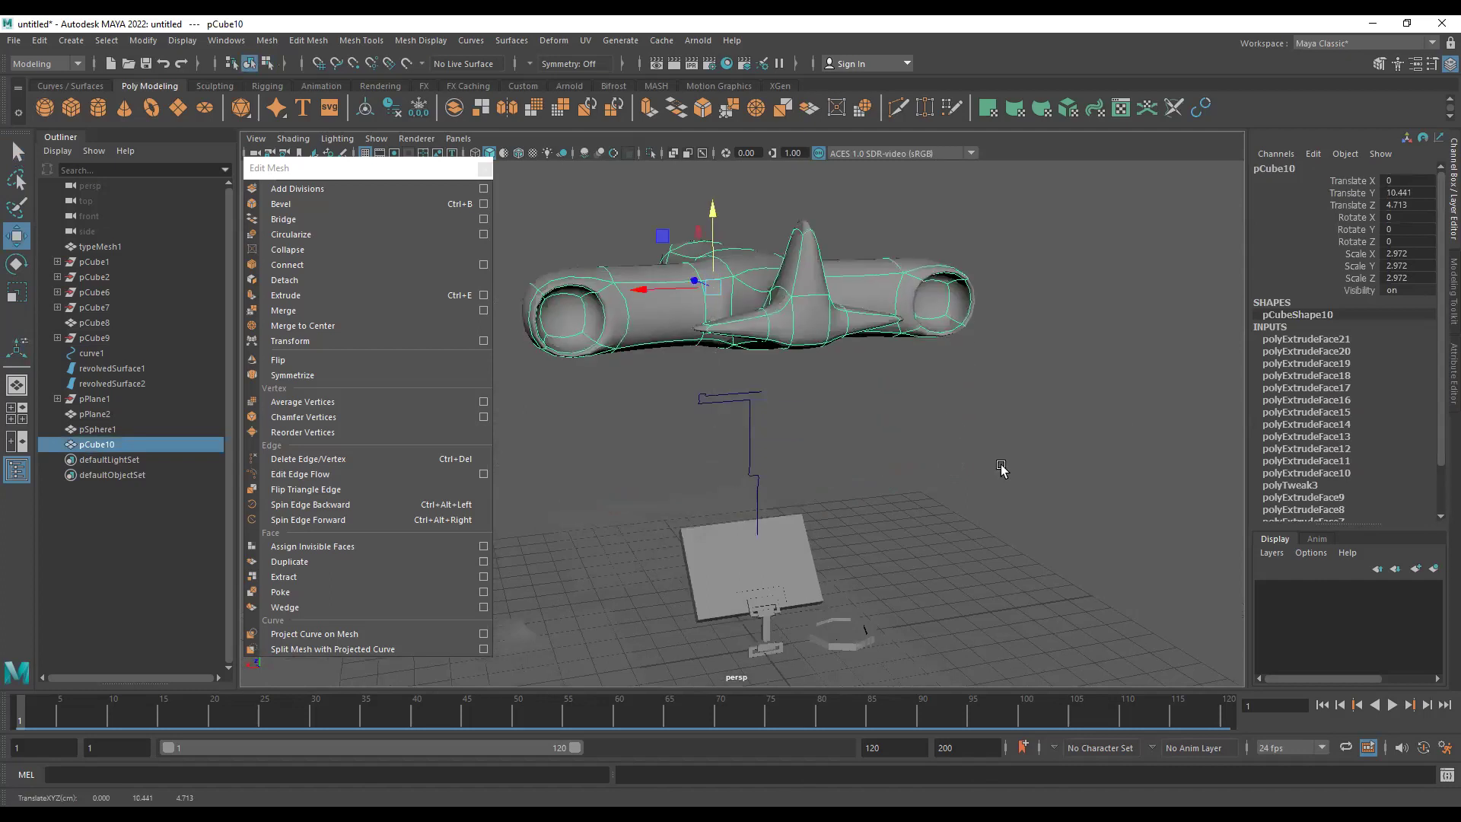
- Set a keyframe on all the airplane's transform channels at frame 1
right_click_drag(1002, 469, 754, 464, "alt")
left_click_drag(753, 464, 929, 473, "alt")
left_click_drag(795, 471, 988, 511, "alt")
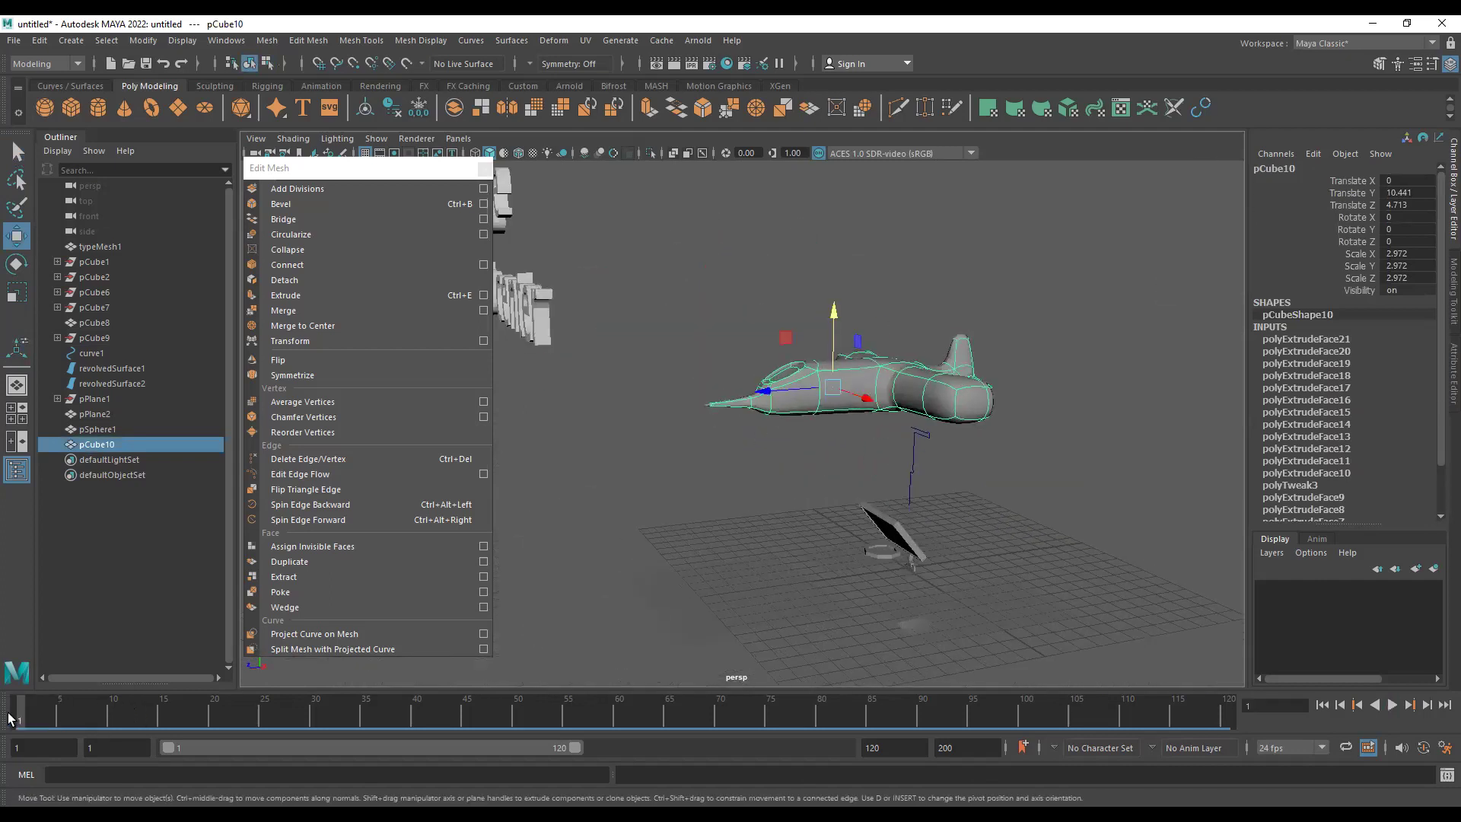
key("alt+v")
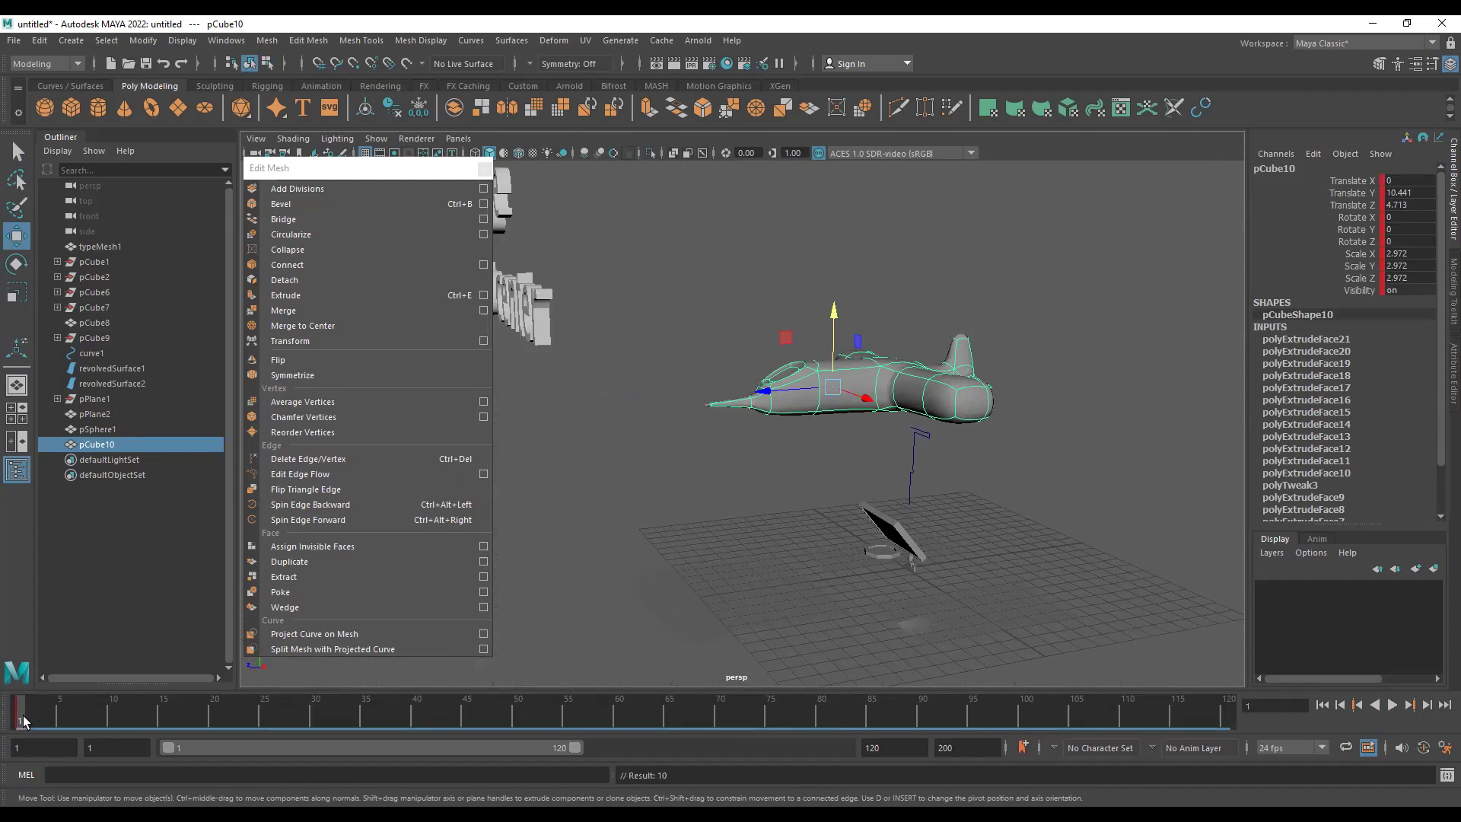
- At frame 120, move the airplane forward to Translate Z 30.321 and roll it to Rotate Z -64.071
scroll(840, 380, "down", 4)
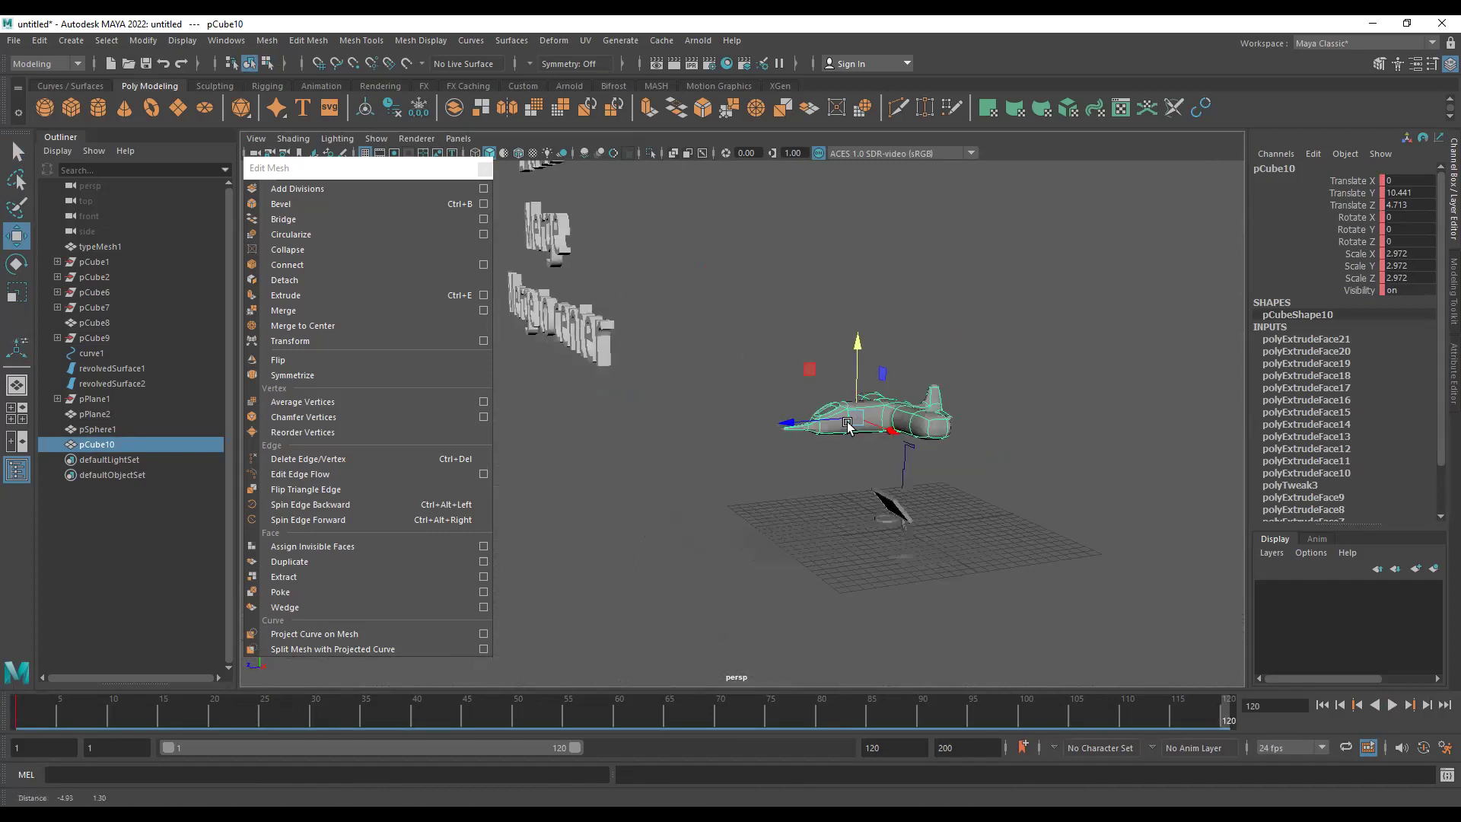
left_click_drag(800, 424, 495, 455)
key("e")
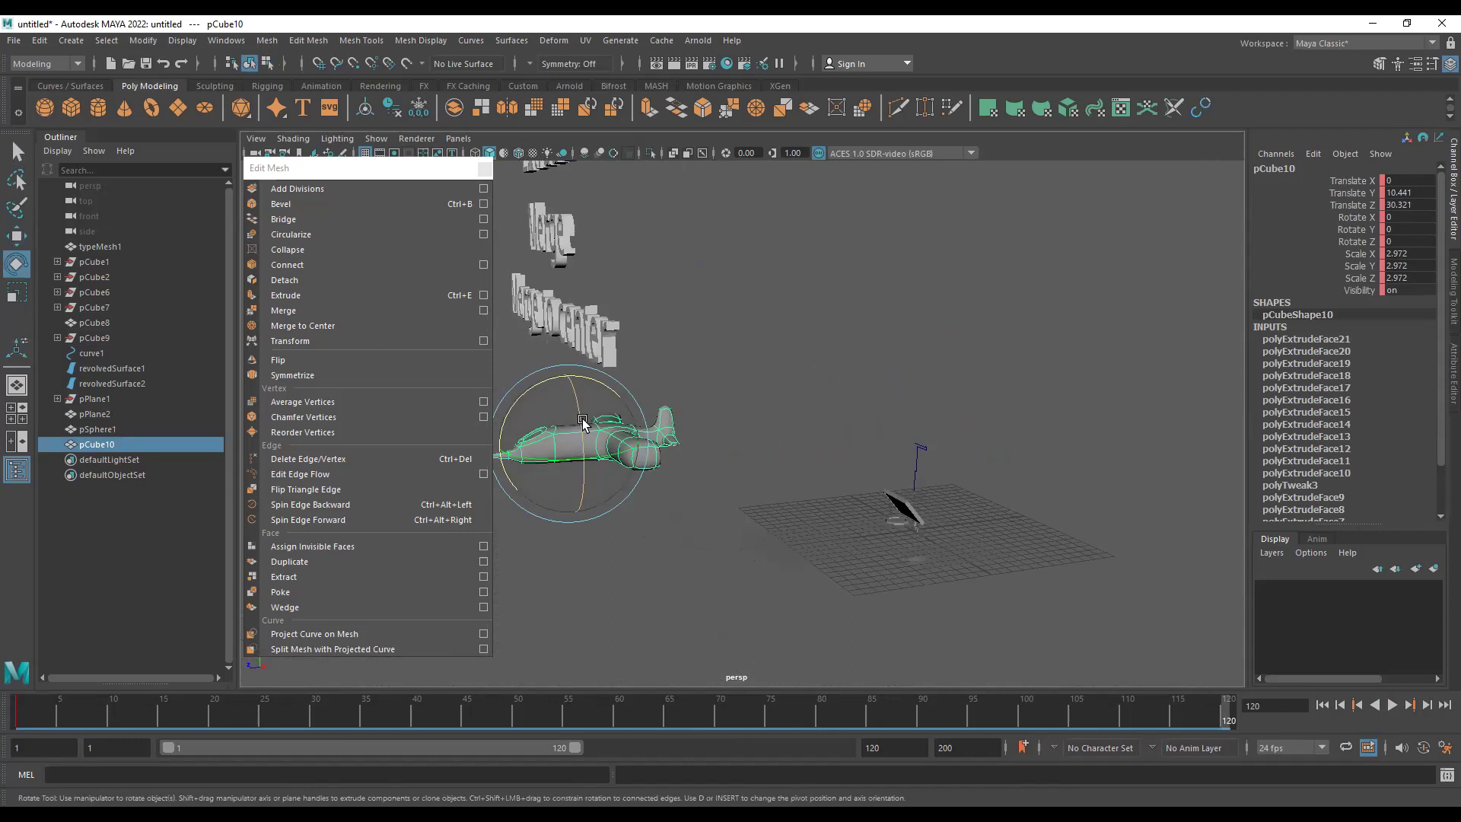
left_click_drag(580, 416, 597, 489)
middle_click_drag(617, 489, 723, 495, "alt")
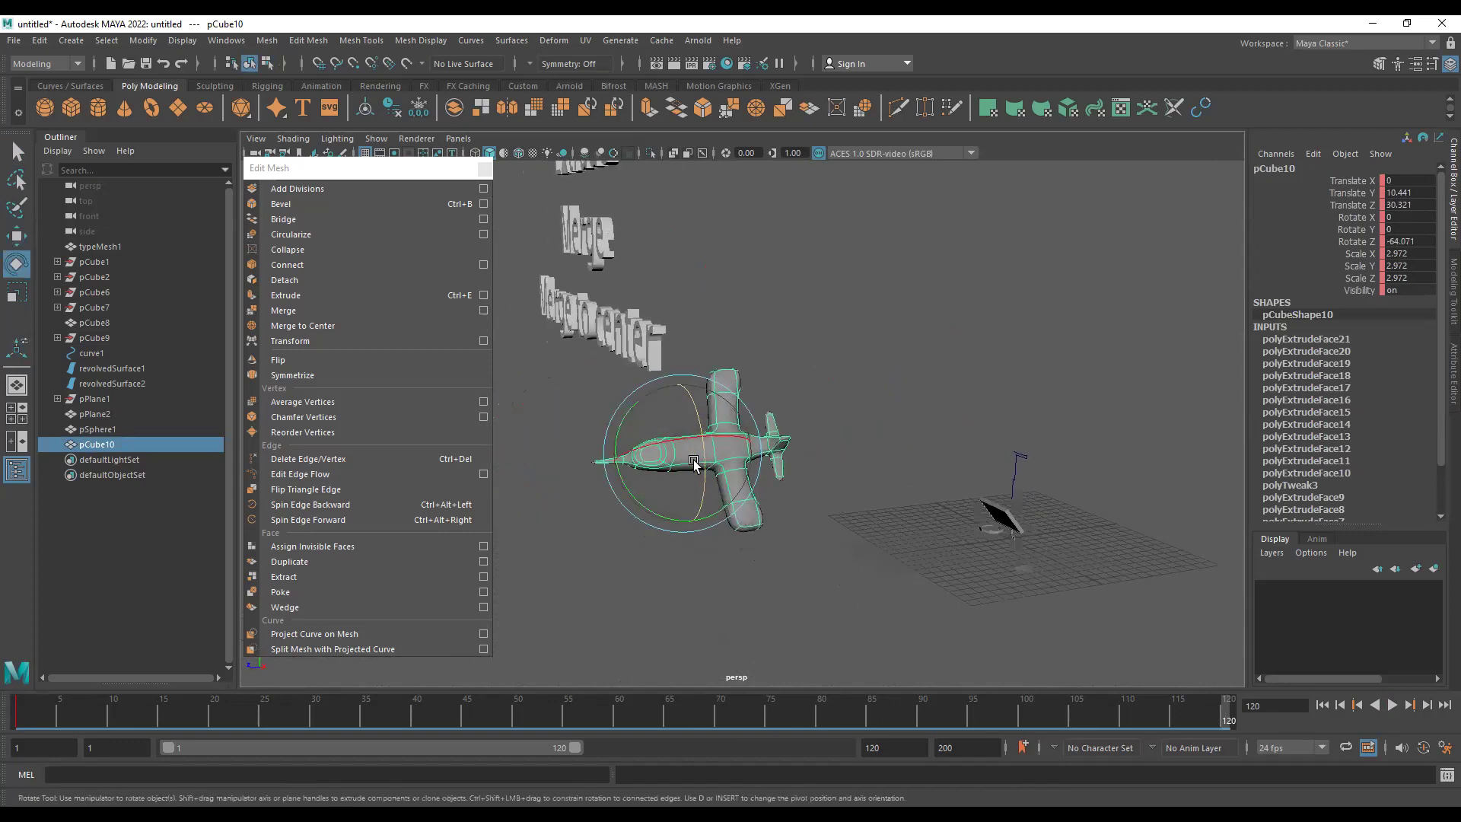
- At frame 120, pitch the airplane to Rotate X -29.935, return to frame 1 and play back the flight animation
left_click_drag(653, 451, 744, 495)
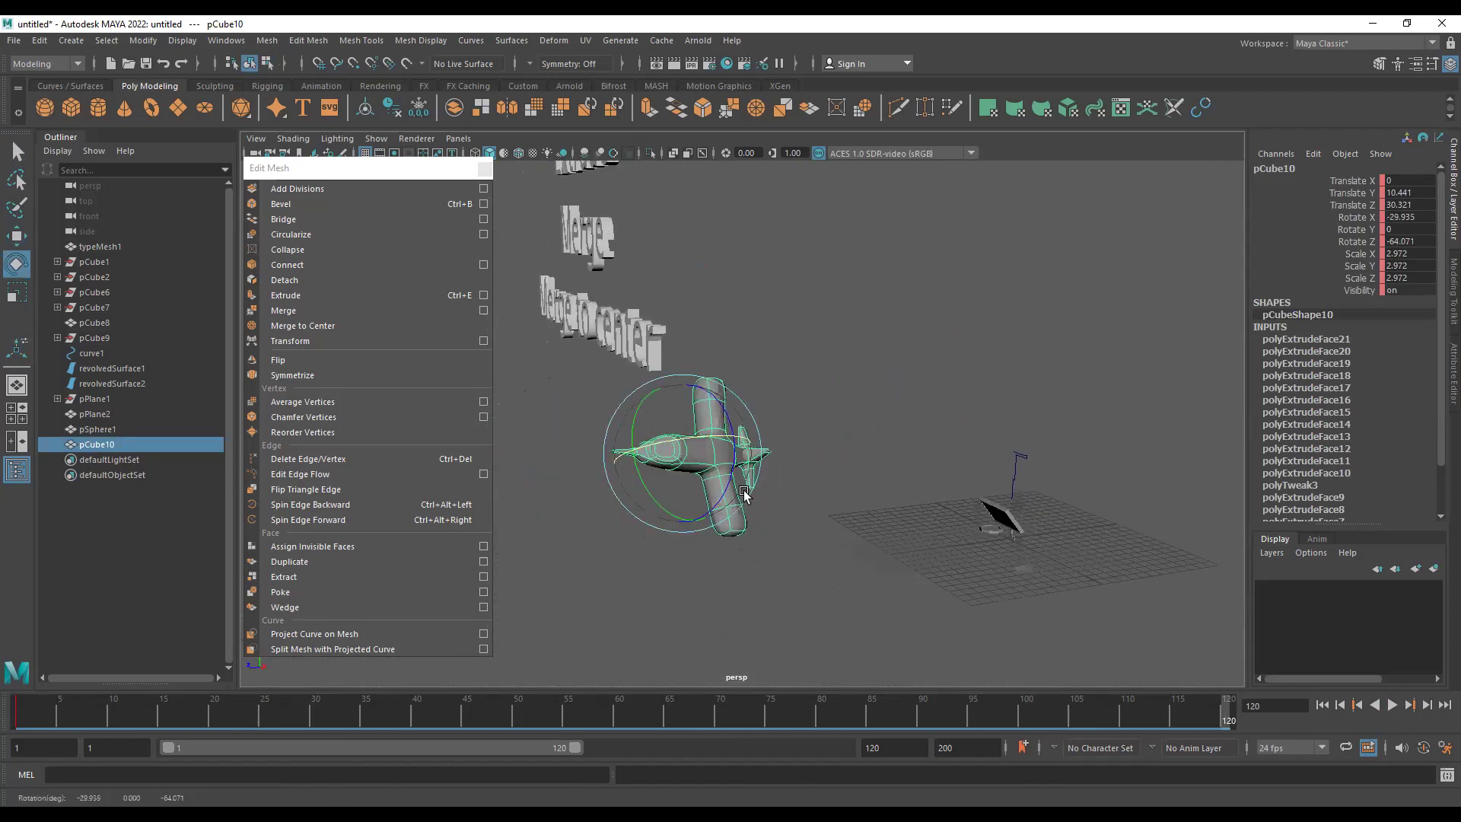
left_click_drag(1228, 726, 17, 708)
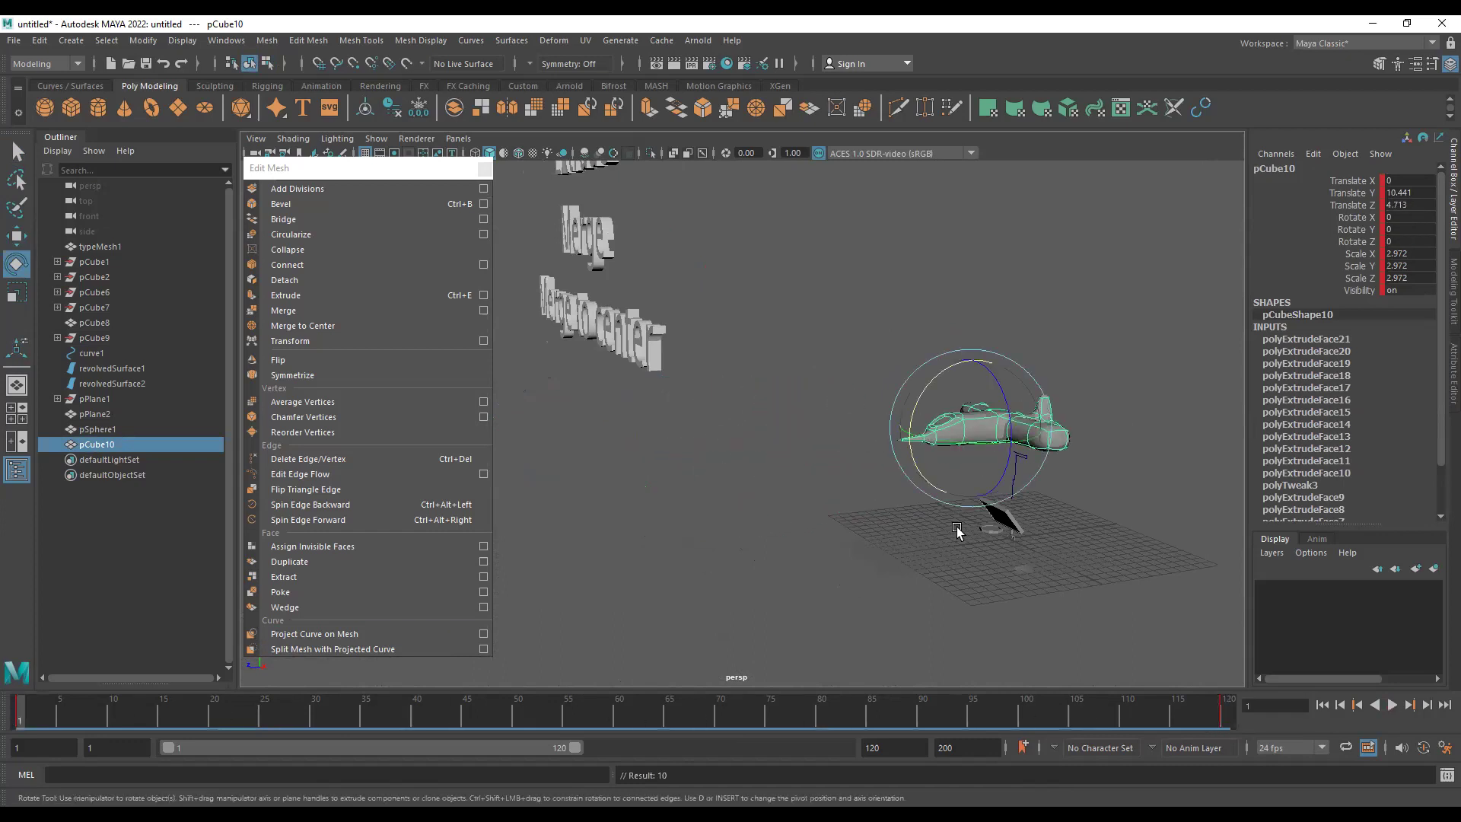
left_click(957, 529)
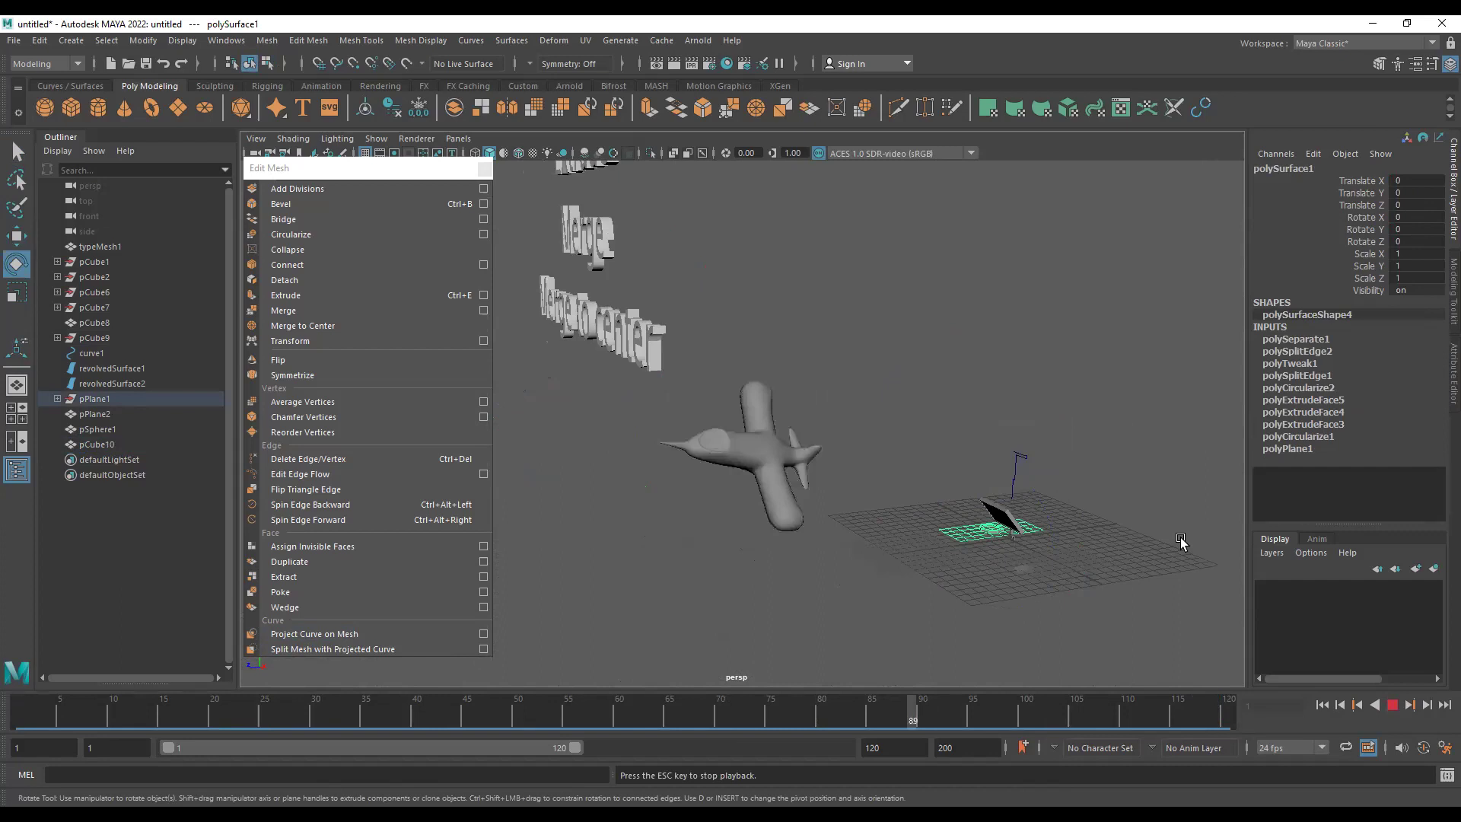
key("Escape")
- At frame 61, raise the airplane to Translate Y 22.691, rotate it to 19.933, 9.588, 6.143 and set a keyframe
left_click(940, 447)
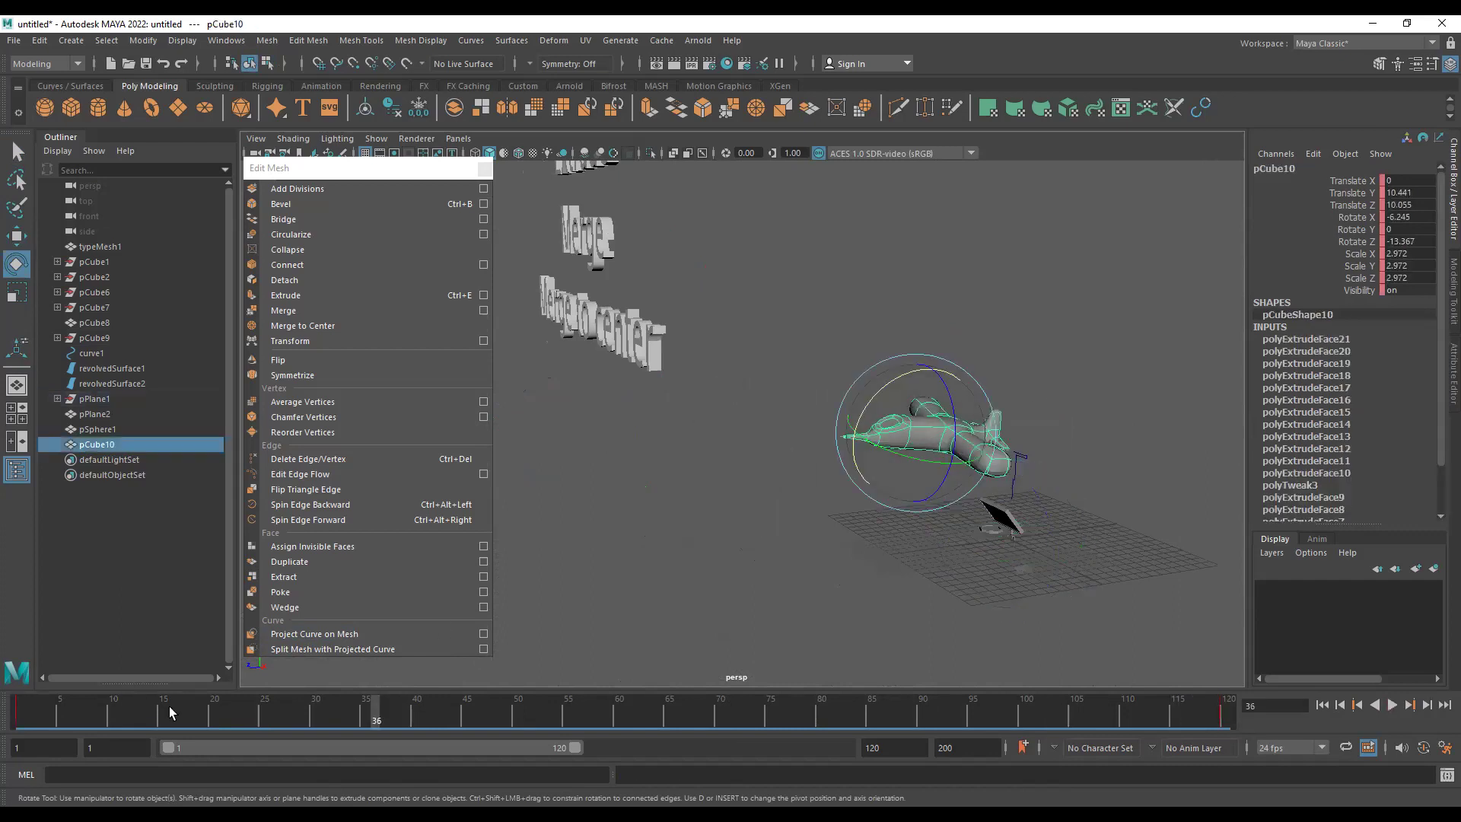
left_click_drag(375, 729, 628, 716)
key("w")
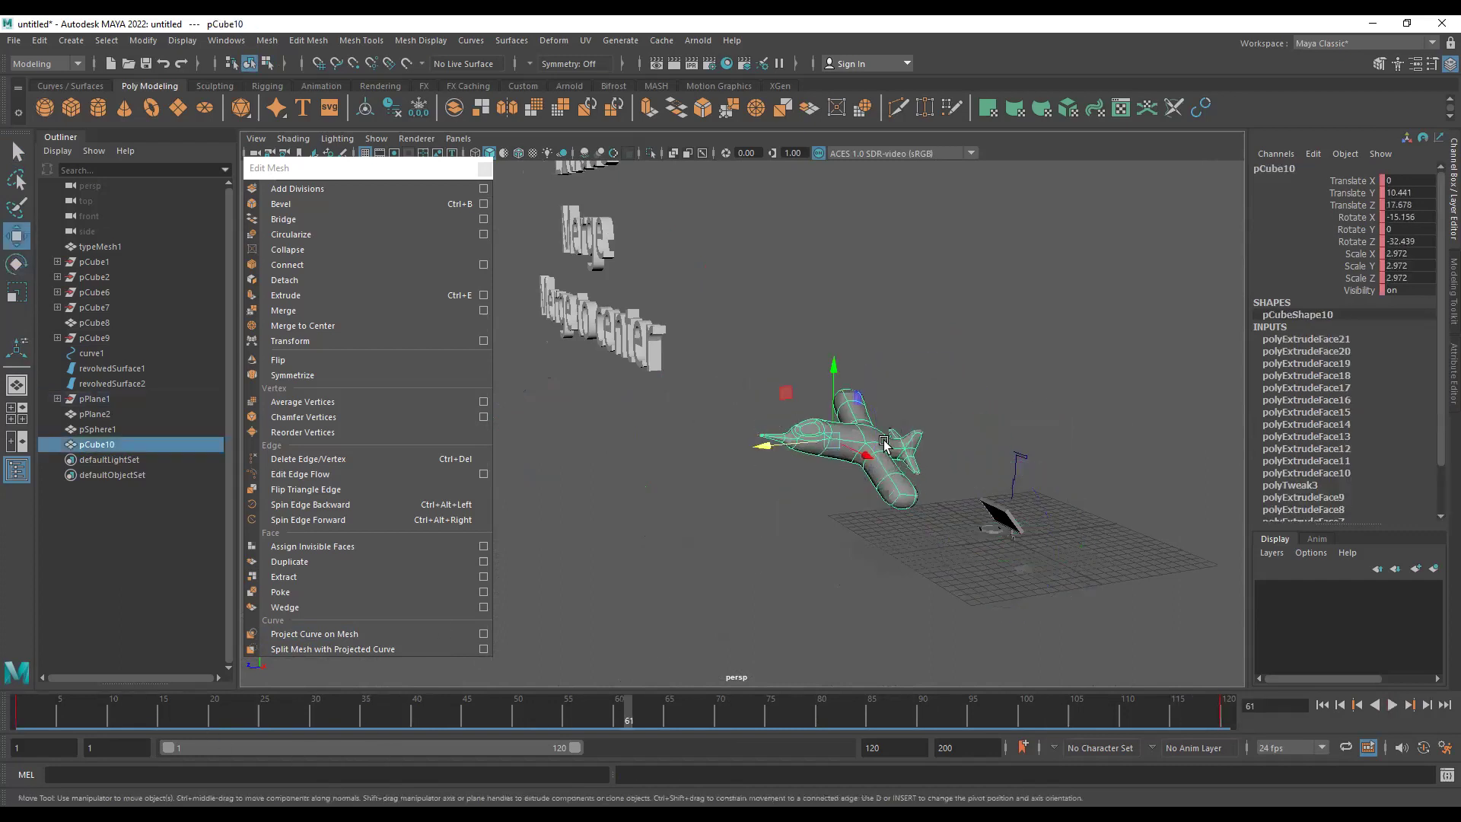
left_click_drag(835, 362, 835, 210)
key("e")
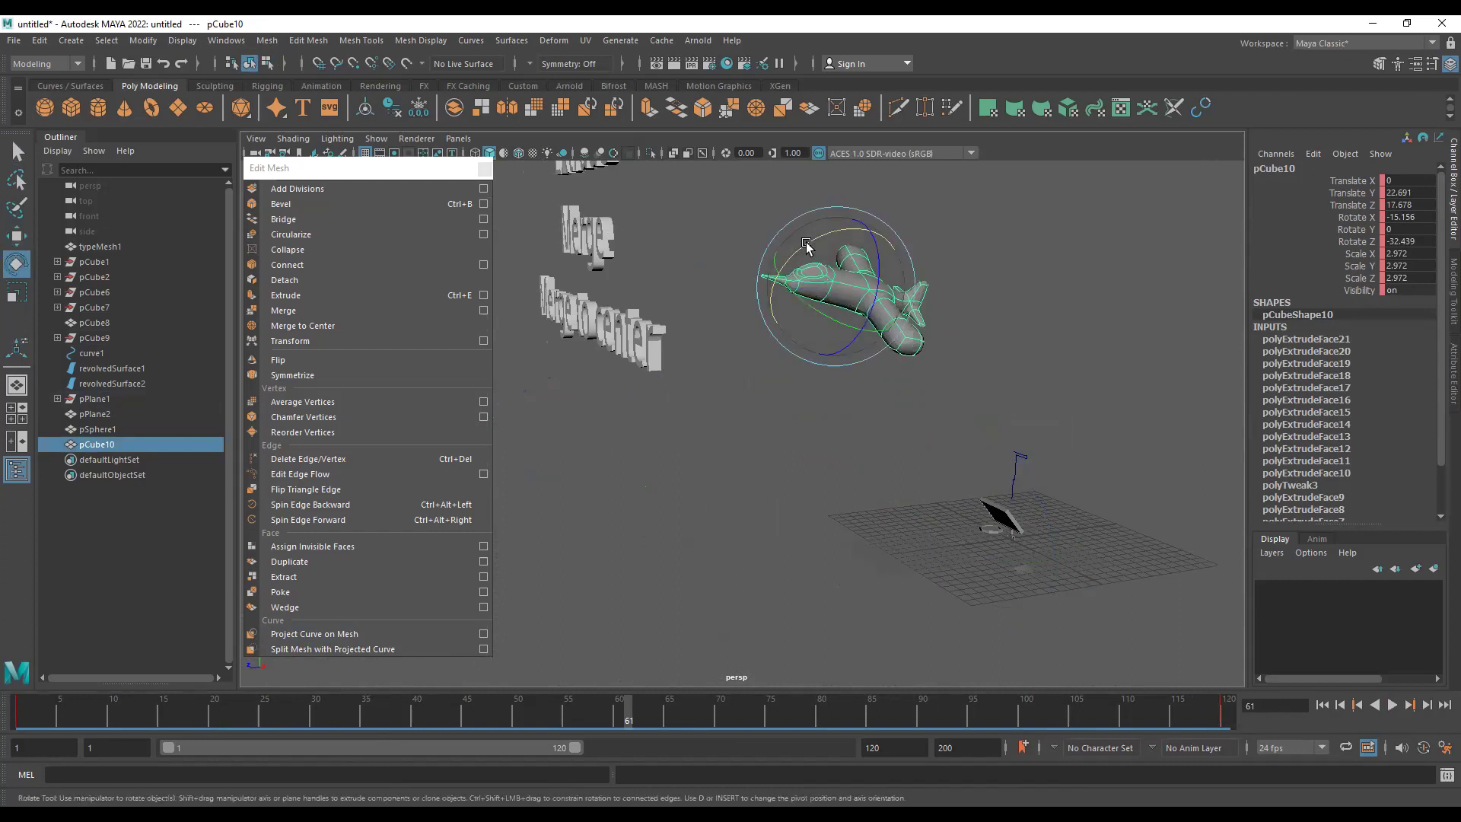
left_click_drag(876, 282, 884, 366)
key("s")
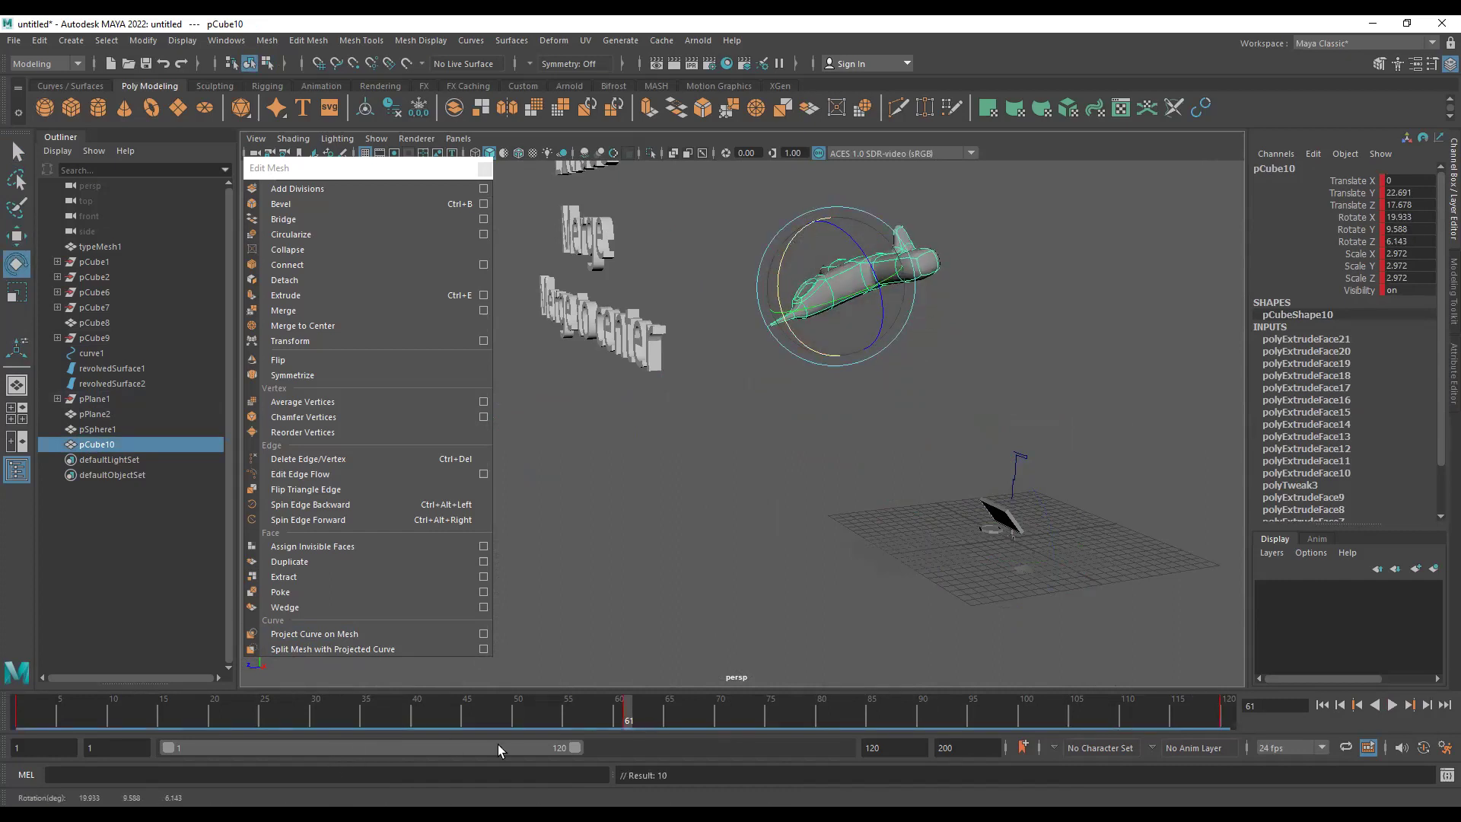
- At frame 2, pitch the airplane nose down to Rotate X 35.977 and set a keyframe
left_click_drag(566, 711, 28, 711)
left_click_drag(937, 376, 913, 437)
key("s")
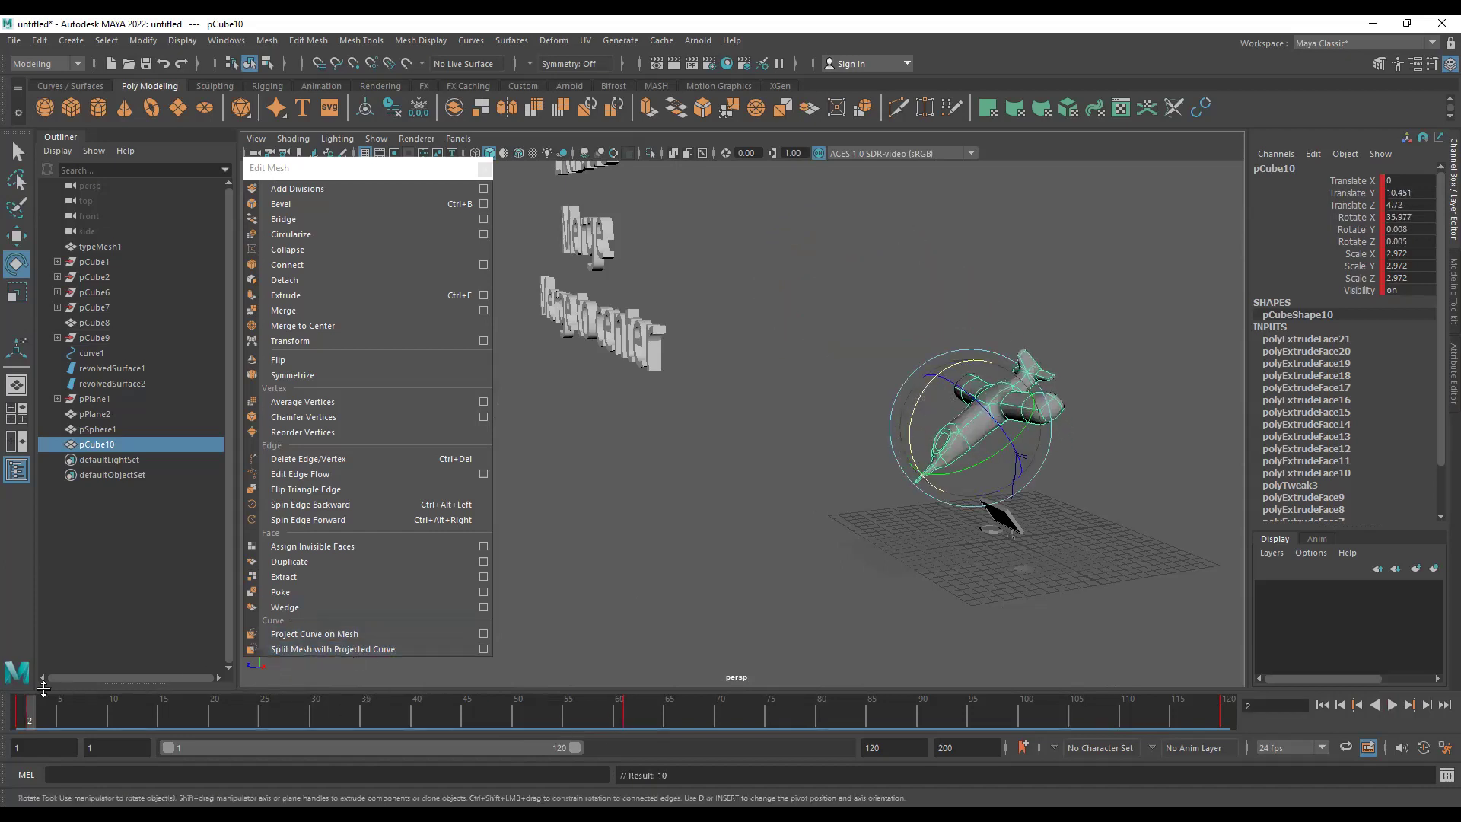
- Rotate and keyframe the airplane at frame 30, and return to frame 1 after scrubbing through the flight
left_click_drag(30, 712, 315, 718)
left_click_drag(874, 328, 939, 264)
key("s")
left_click_drag(321, 712, 1272, 663)
double_click(944, 708)
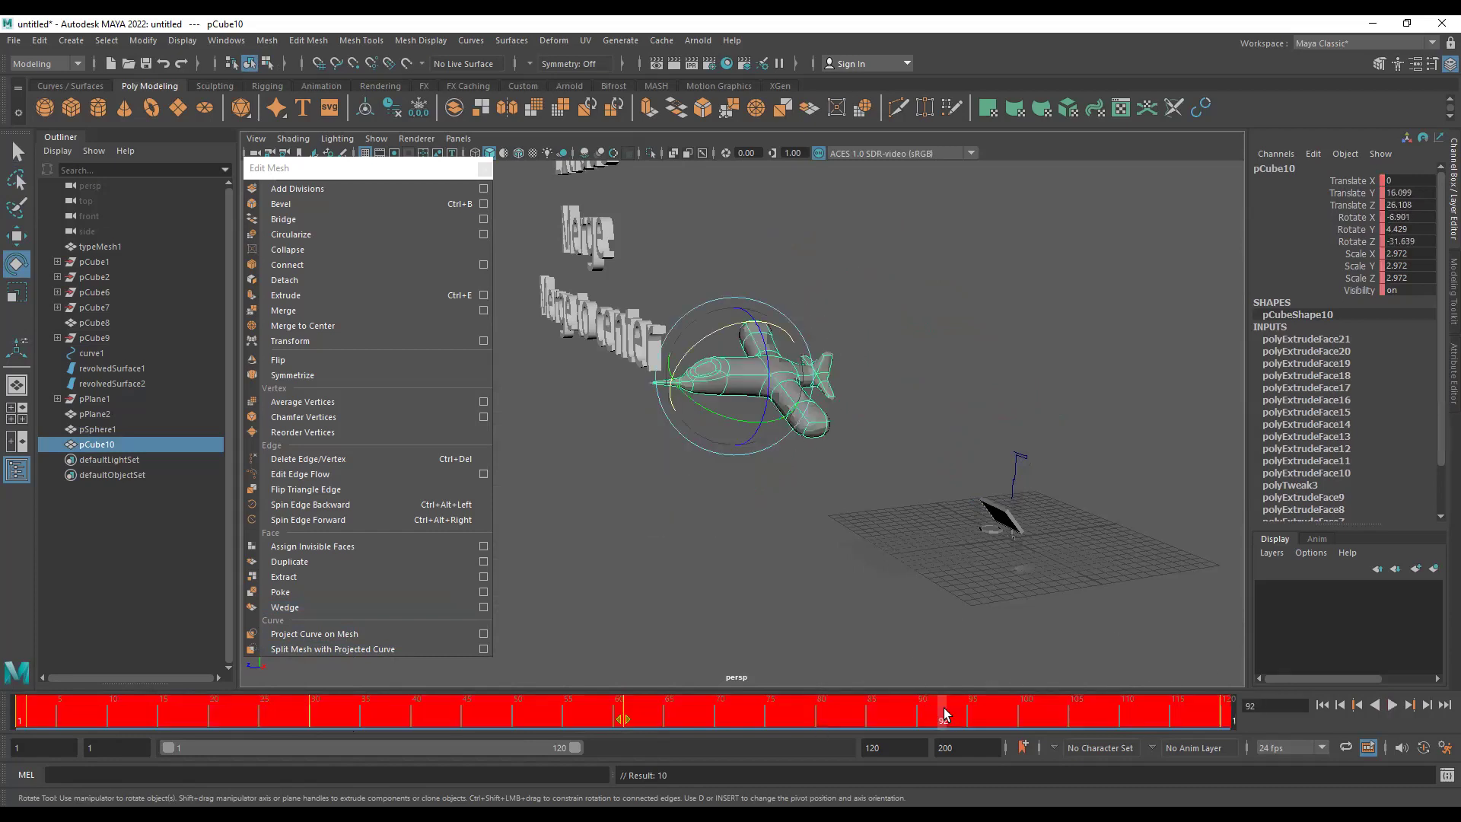
left_click(22, 709)
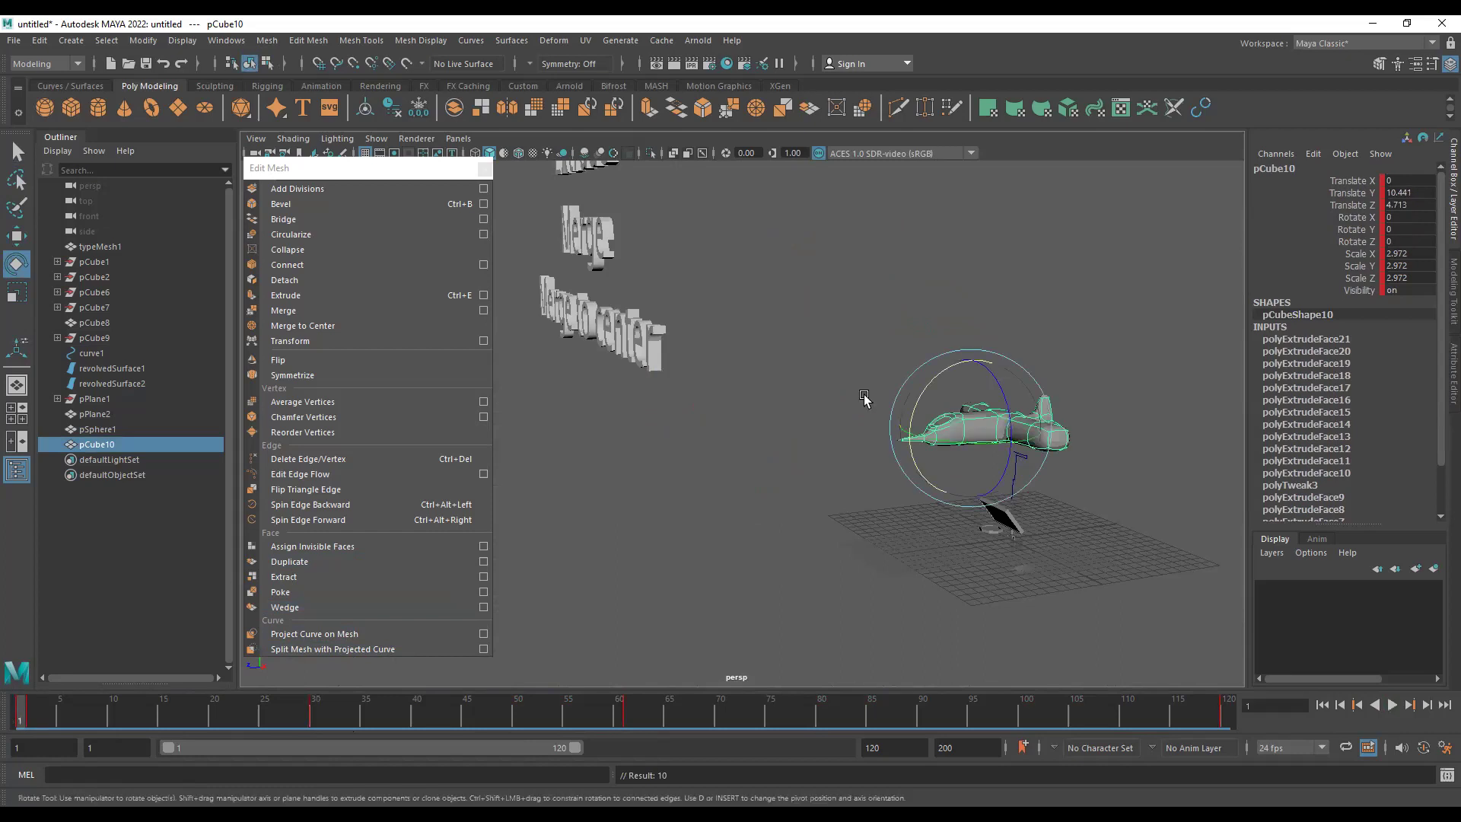
- Turn off smooth mesh preview for the airplane and deselect it
scroll(1072, 435, "up", 3)
key("f")
key("1")
left_click(1040, 447)
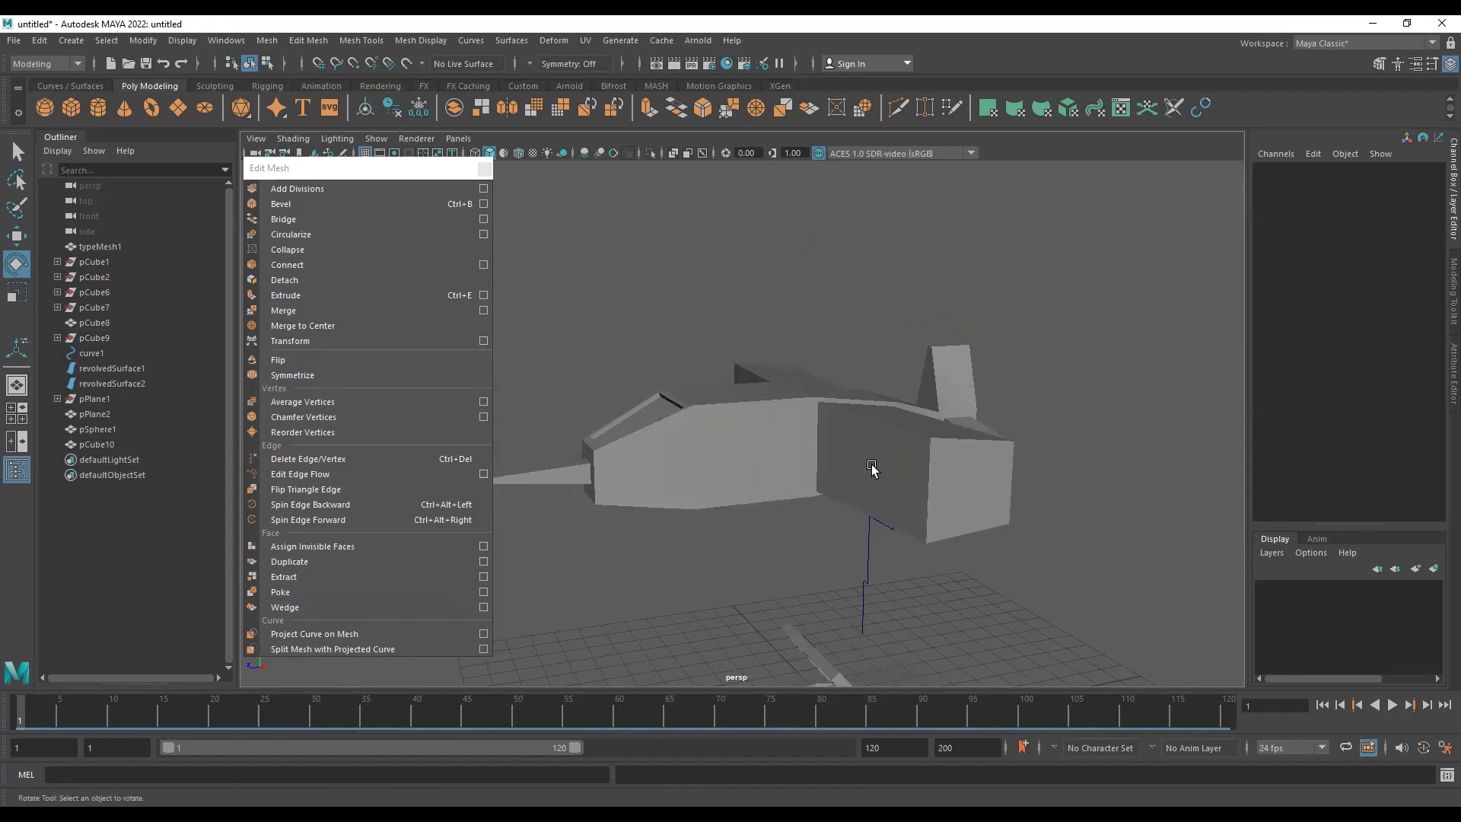
scroll(872, 465, "up", 2)
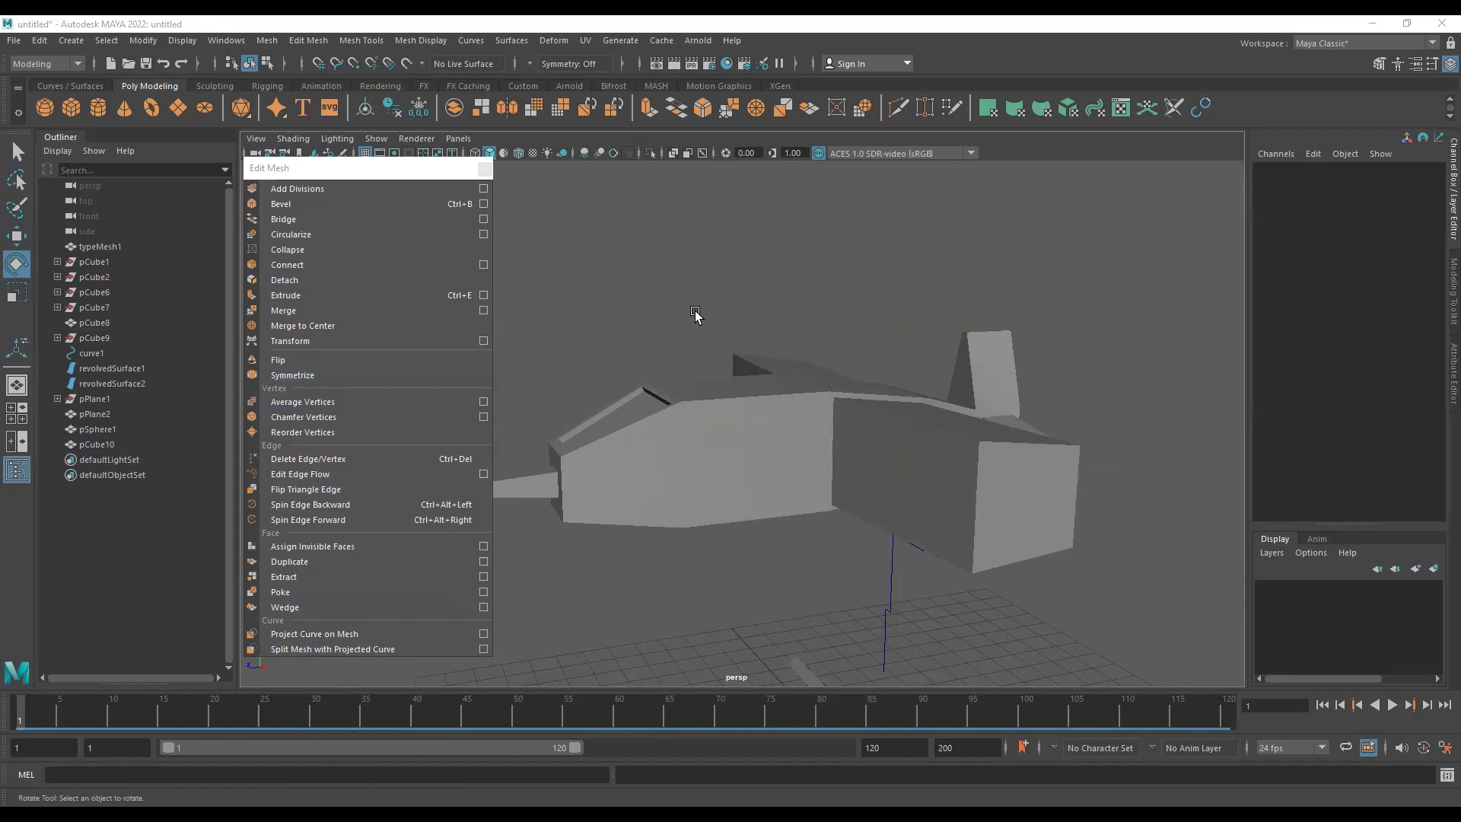
scroll(695, 314, "down", 2)
- Select the four top vertices of the airplane's tail fin and apply Merge to them
left_click(715, 487)
left_click_drag(841, 472, 965, 384, "alt")
key("q")
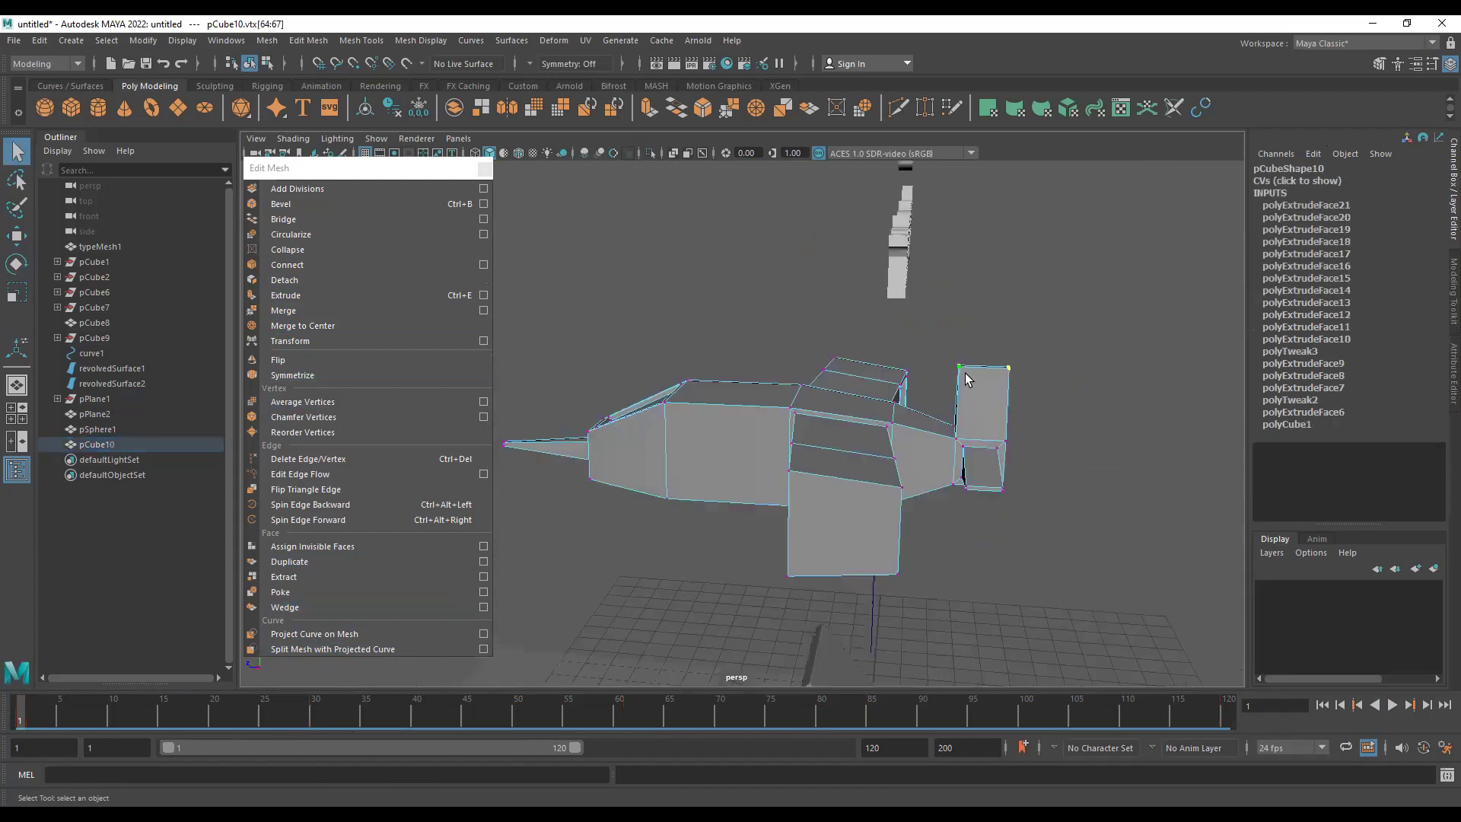
left_click(320, 311)
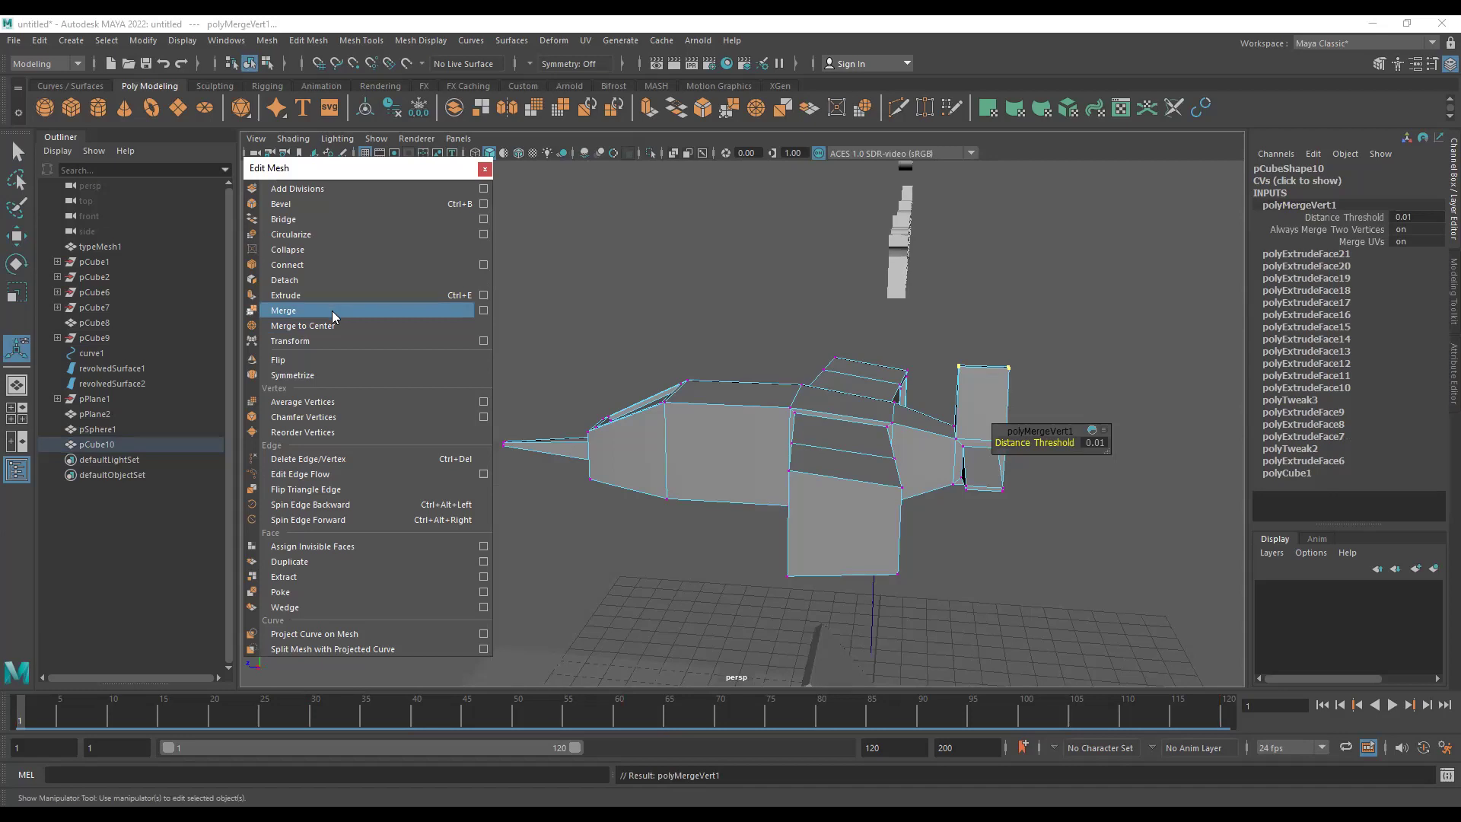
- Set the Distance Threshold of the tail fin's vertex merge to 0.1
scroll(877, 469, "up", 3)
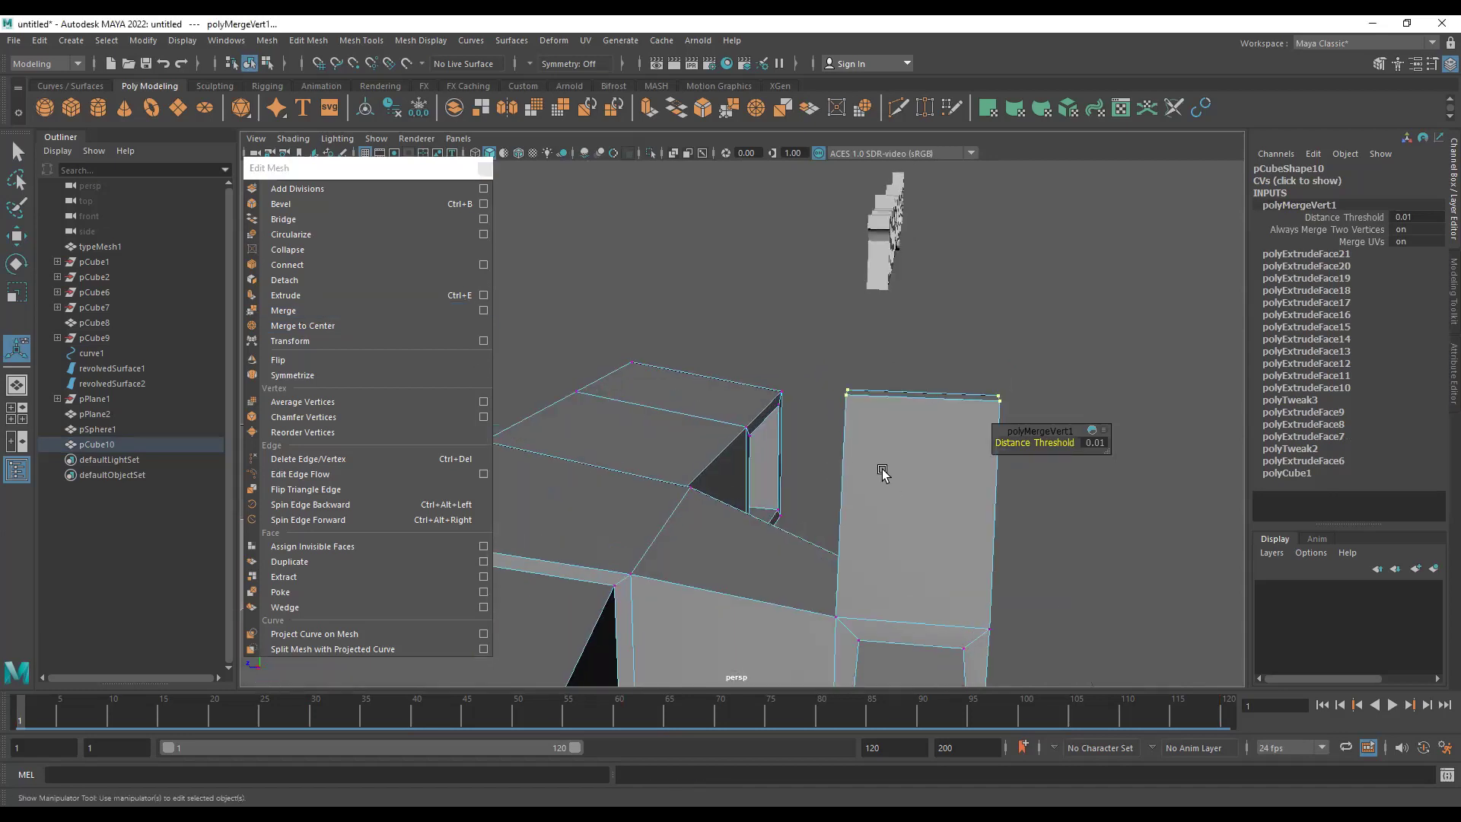
scroll(835, 482, "up", 3)
scroll(791, 430, "up", 3)
scroll(848, 528, "up", 2)
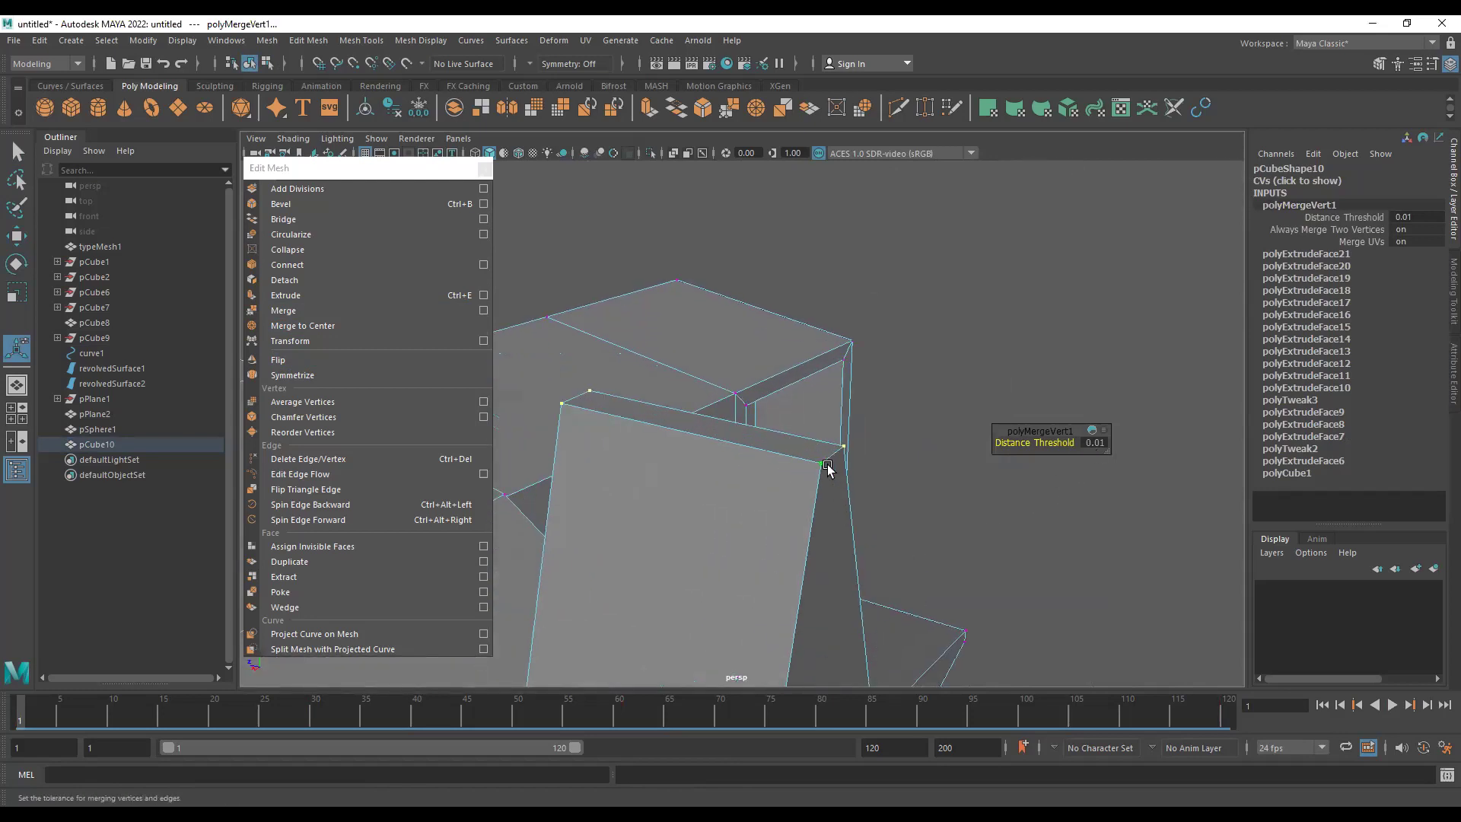
left_click(1102, 443)
type("0.1")
key("Return")
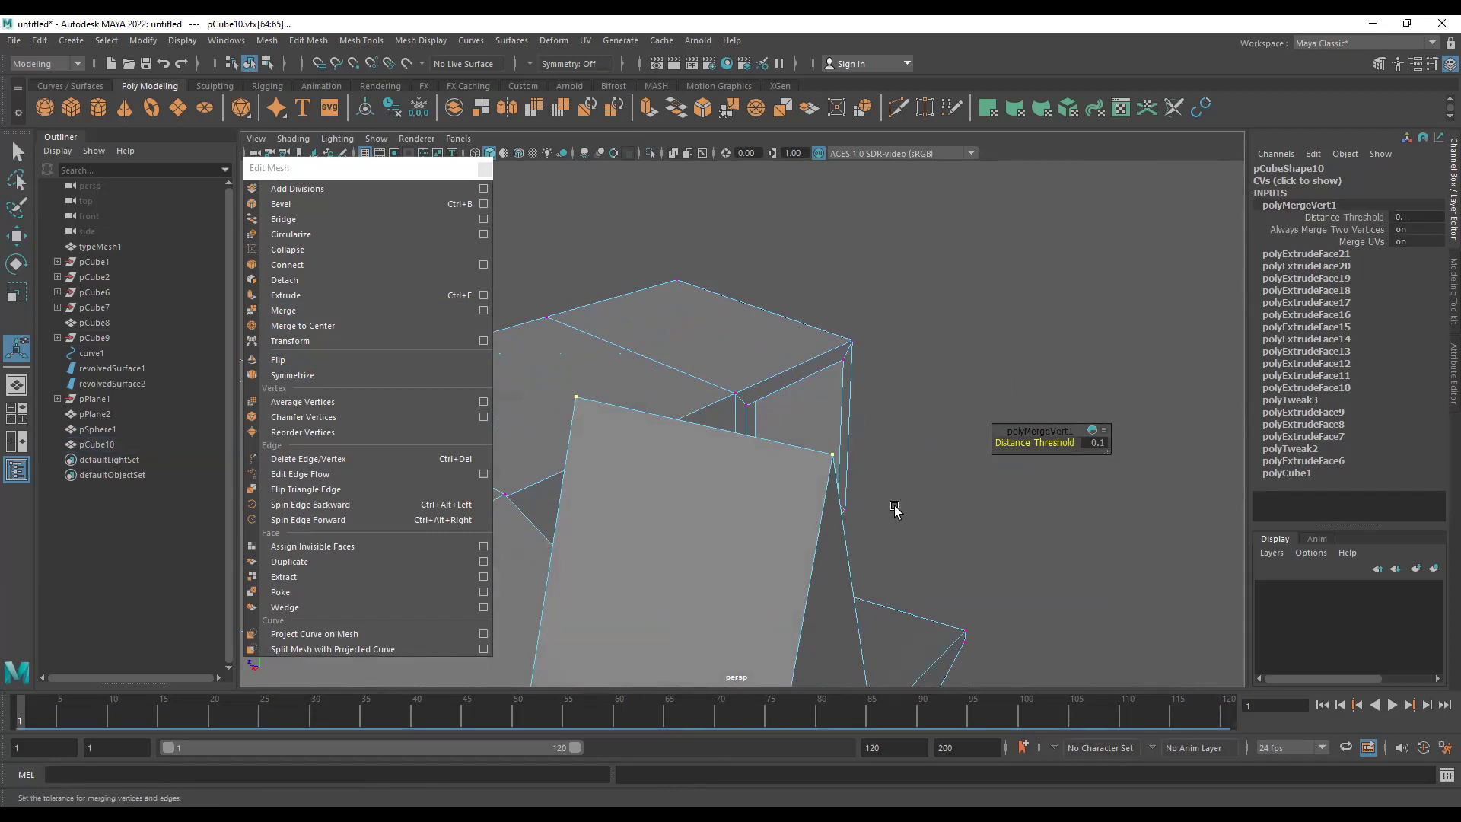
left_click_drag(871, 499, 856, 496, "alt")
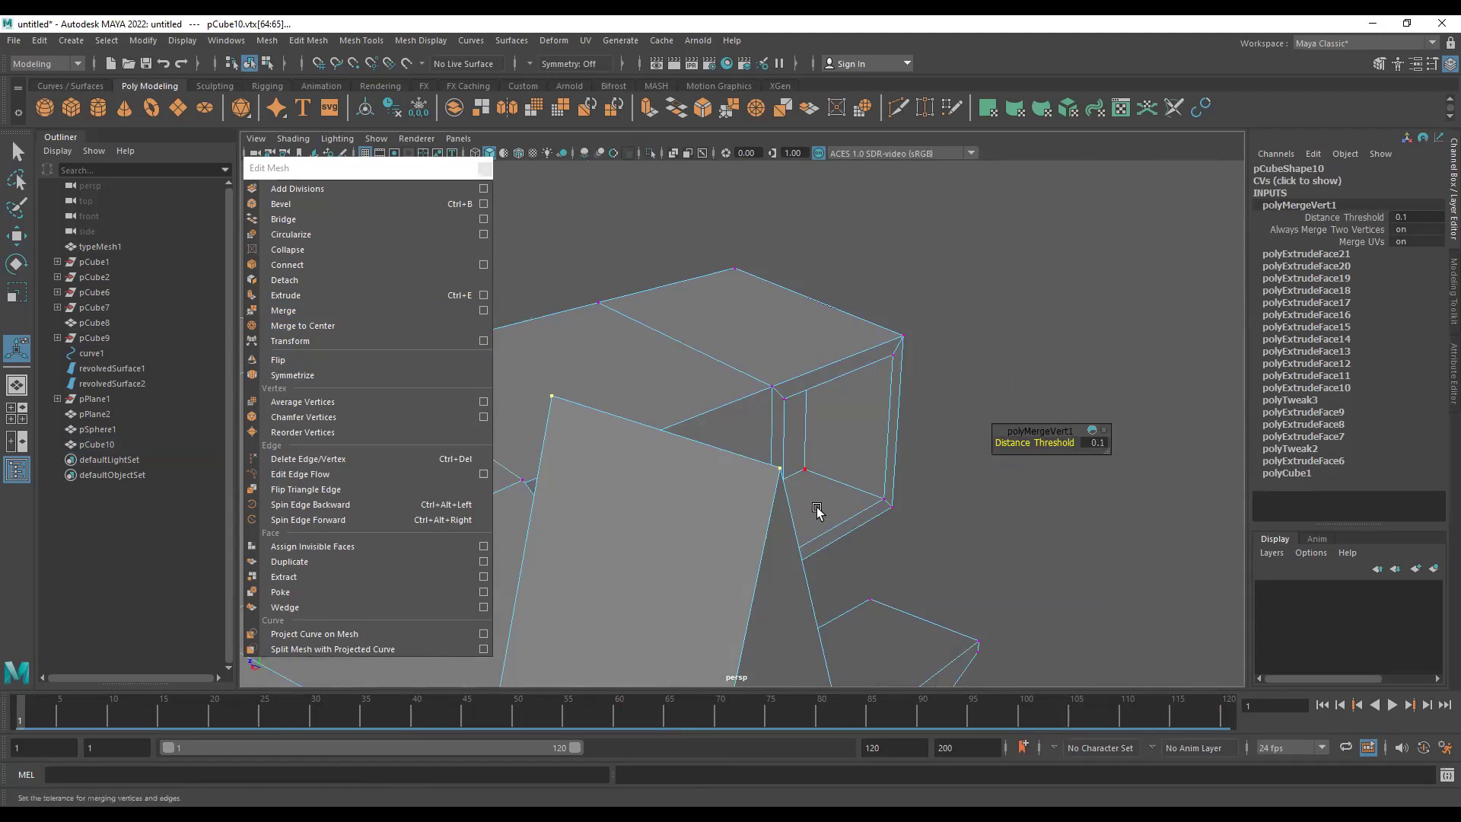
- Try merge Distance Threshold values from 0 to 1 on the tail fin, and undo the threshold changes back to 0.01
left_click_drag(1067, 441, 977, 446)
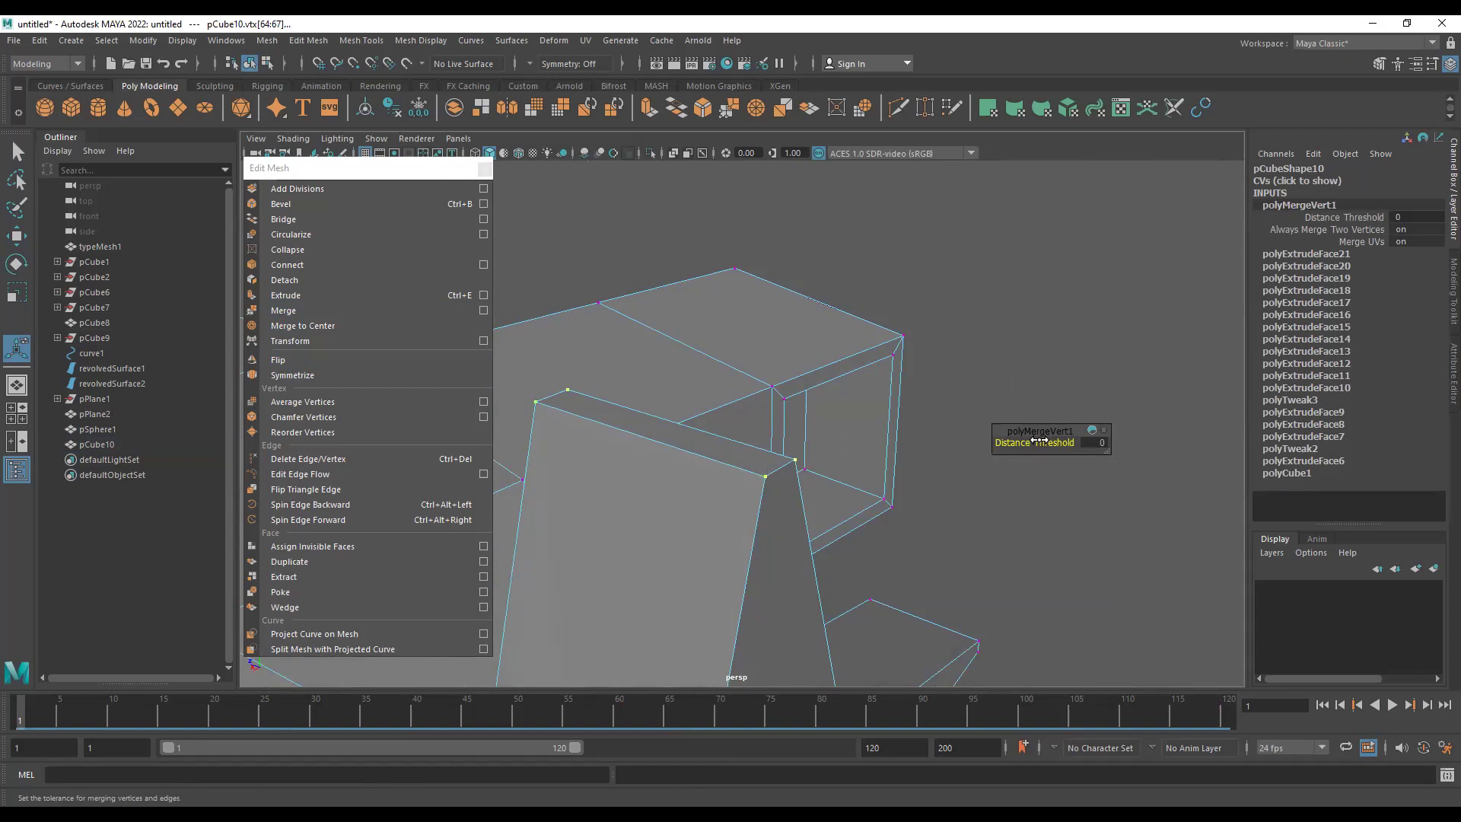
left_click_drag(1056, 443, 1063, 443)
key("ctrl+z")
key("ctrl+z")
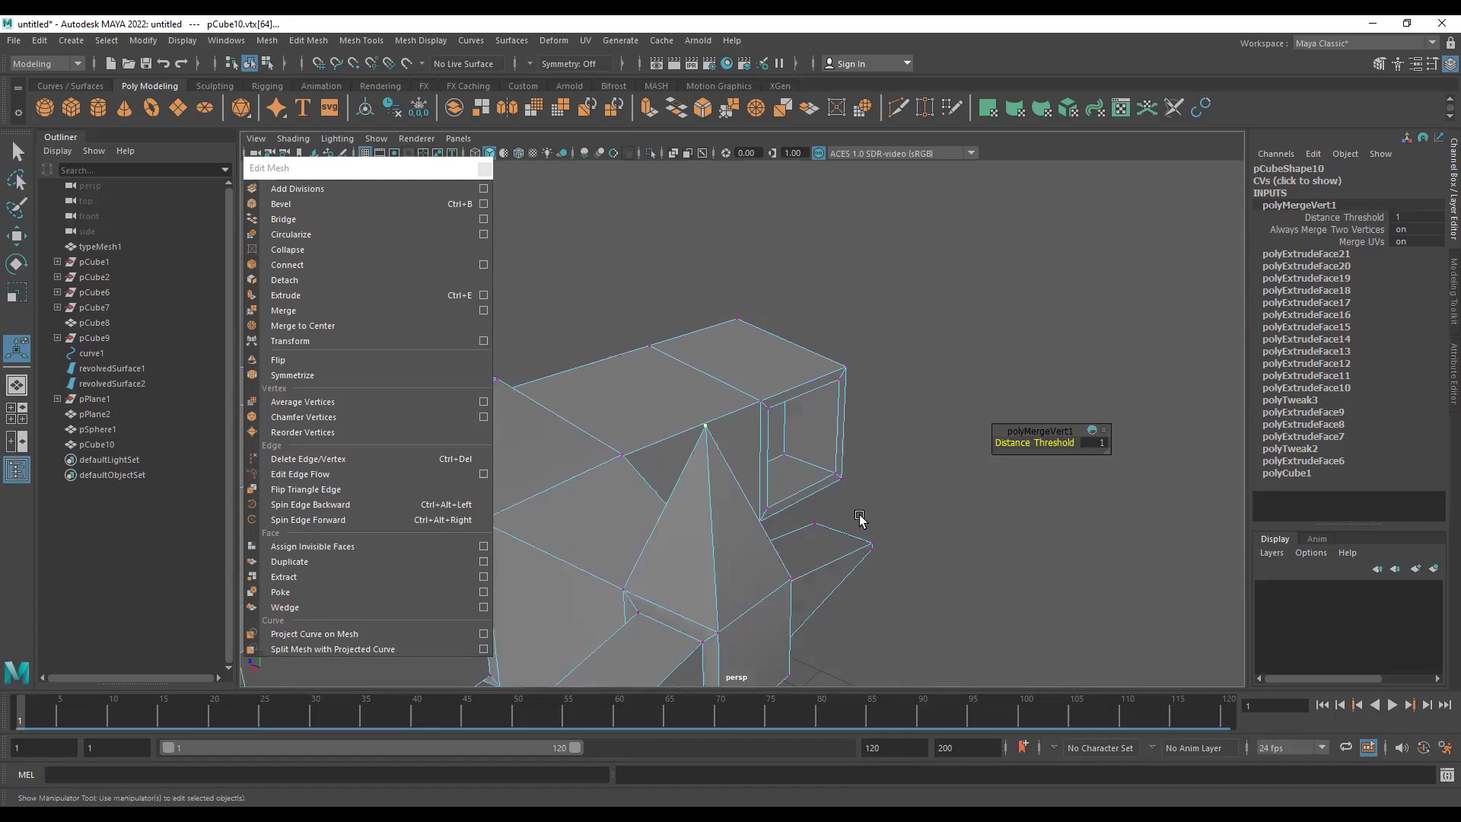
key("ctrl+z")
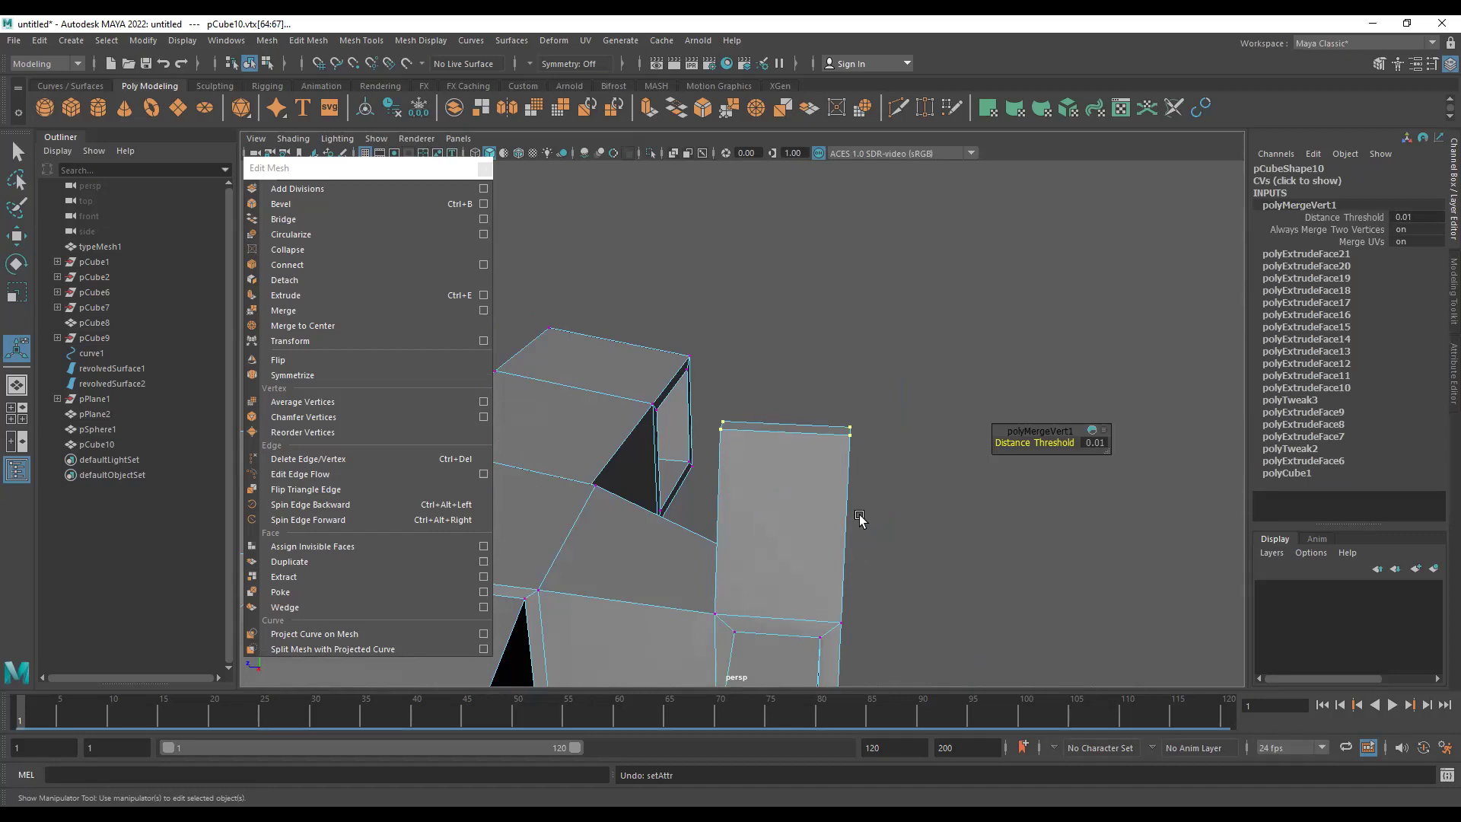
- Try Merge to Center on the tail fin's top vertices and on the airplane's rear vertices, undoing each merge
left_click(360, 324)
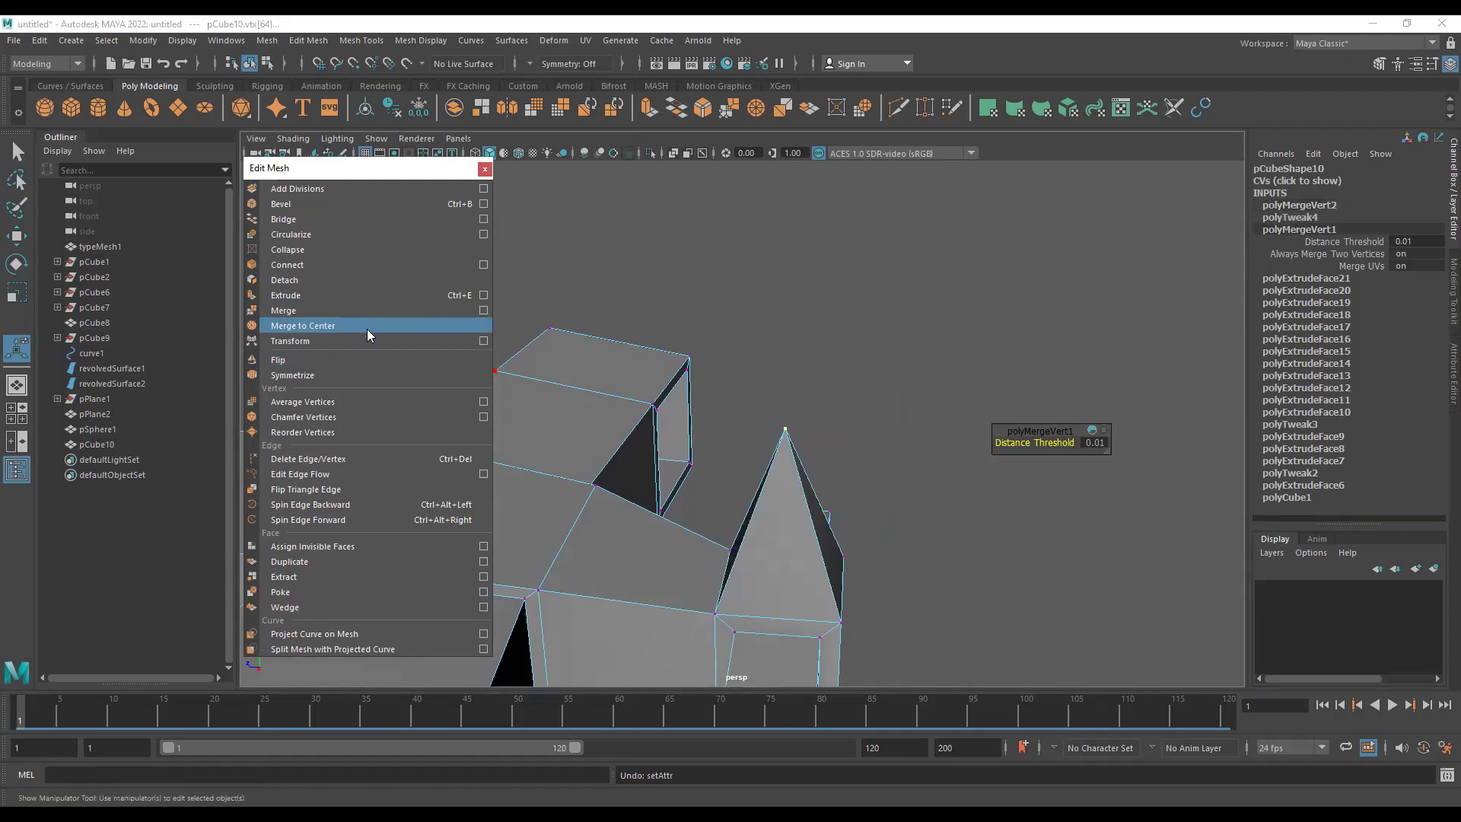
key("ctrl+z")
scroll(811, 465, "down", 5)
left_click_drag(865, 343, 538, 692)
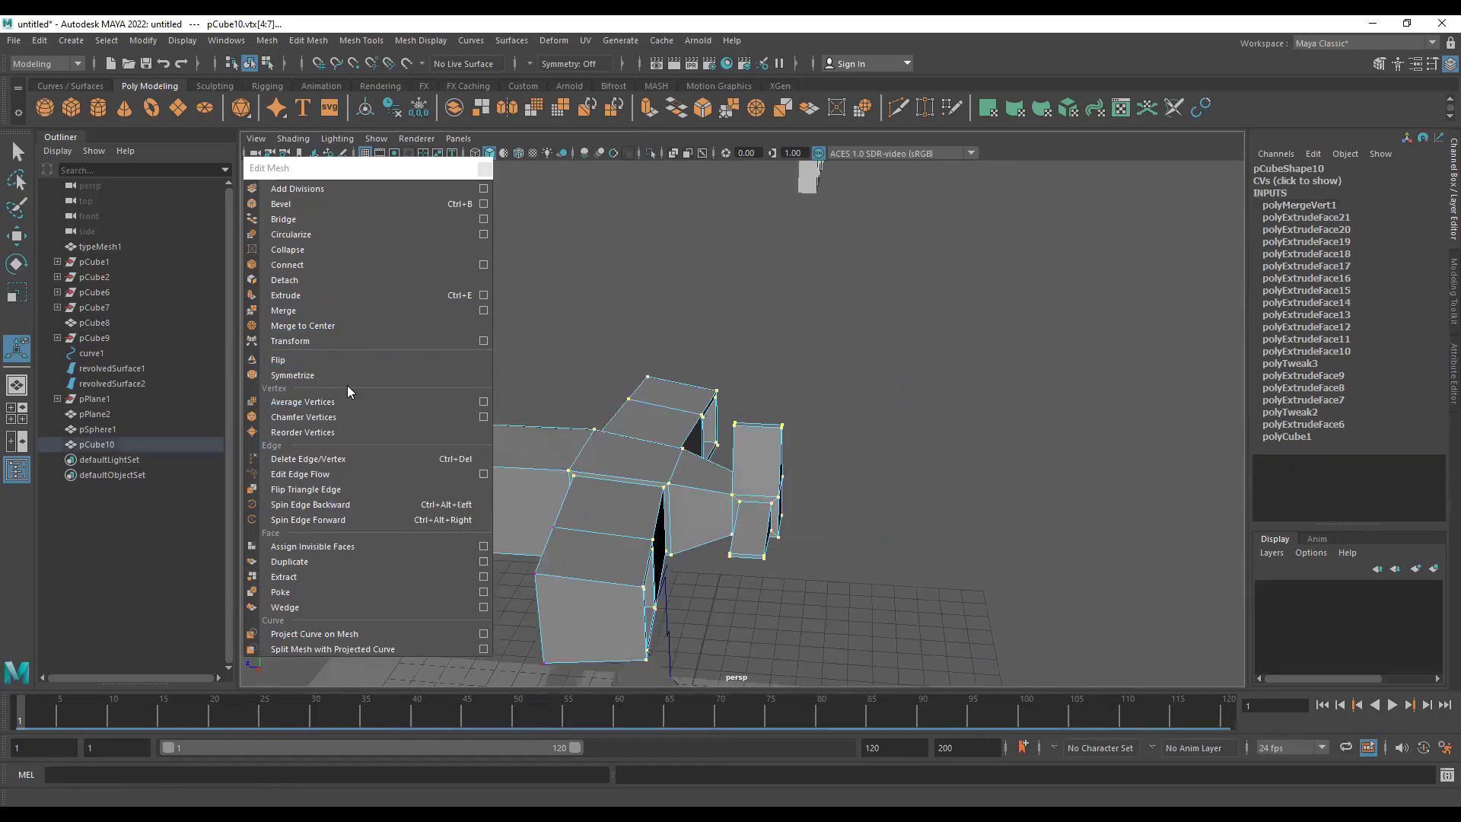
left_click(334, 326)
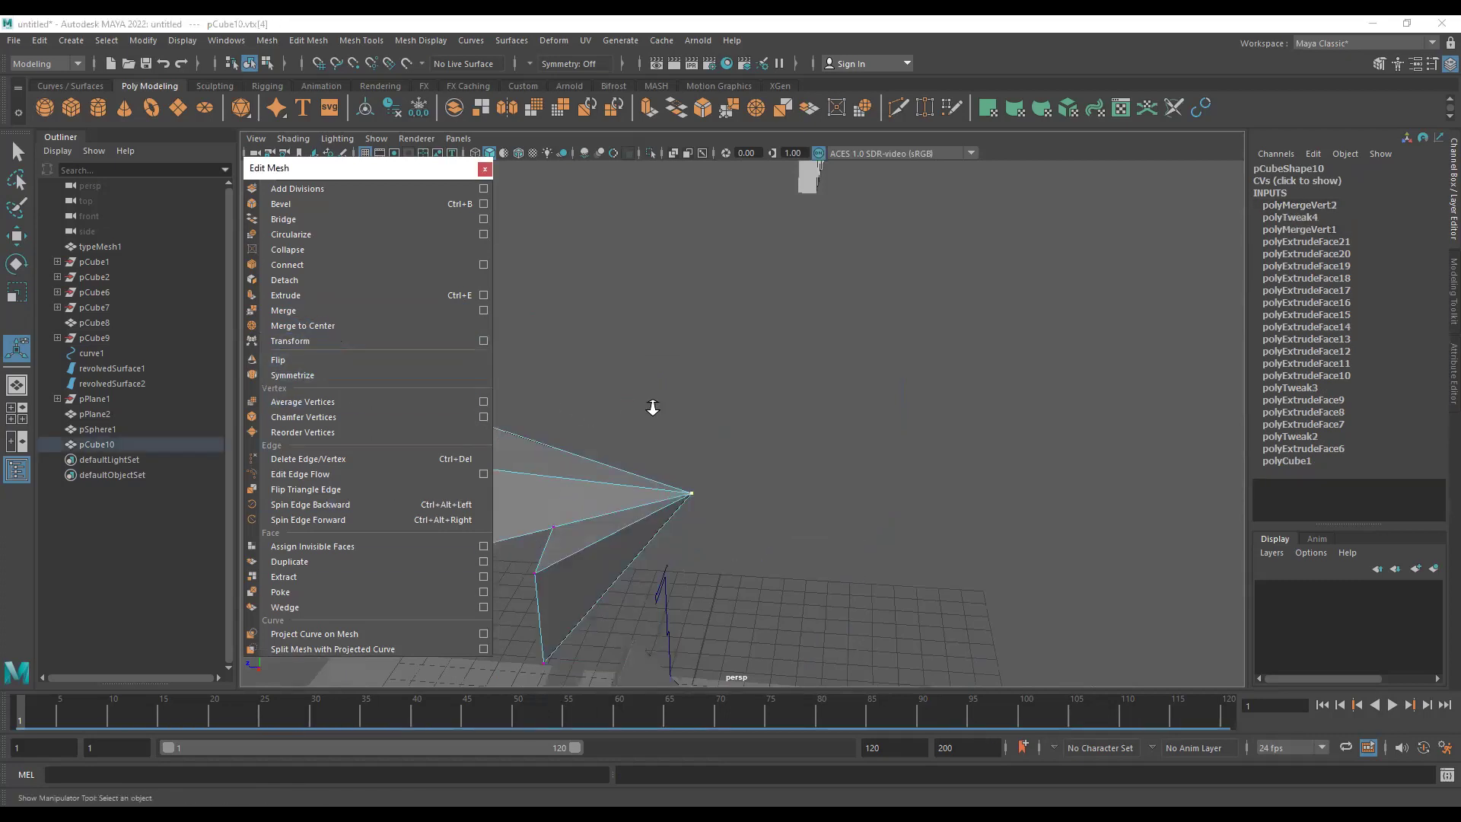
key("ctrl+z")
middle_click_drag(1034, 383, 861, 426, "alt")
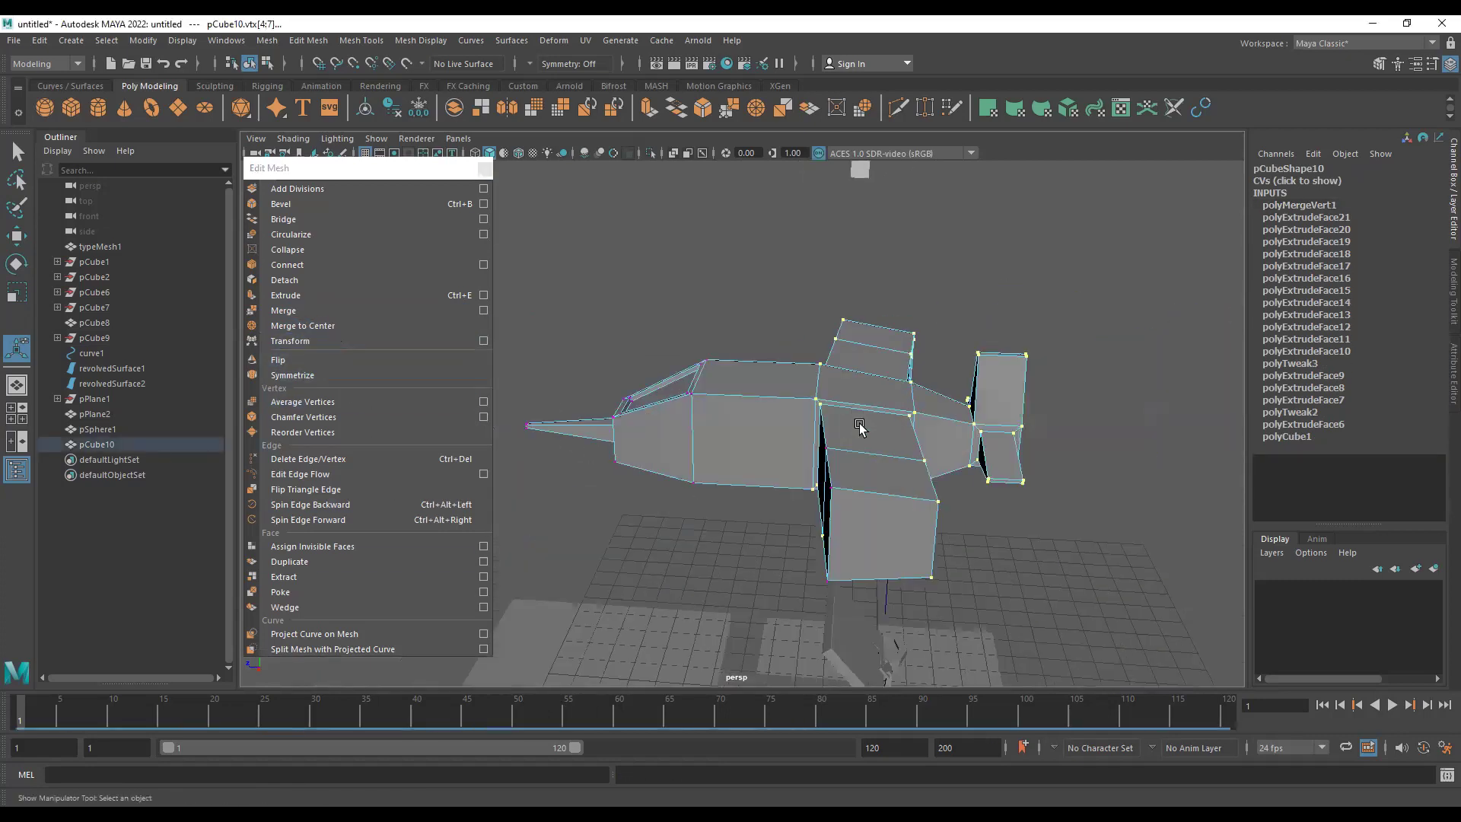
key("ctrl+z")
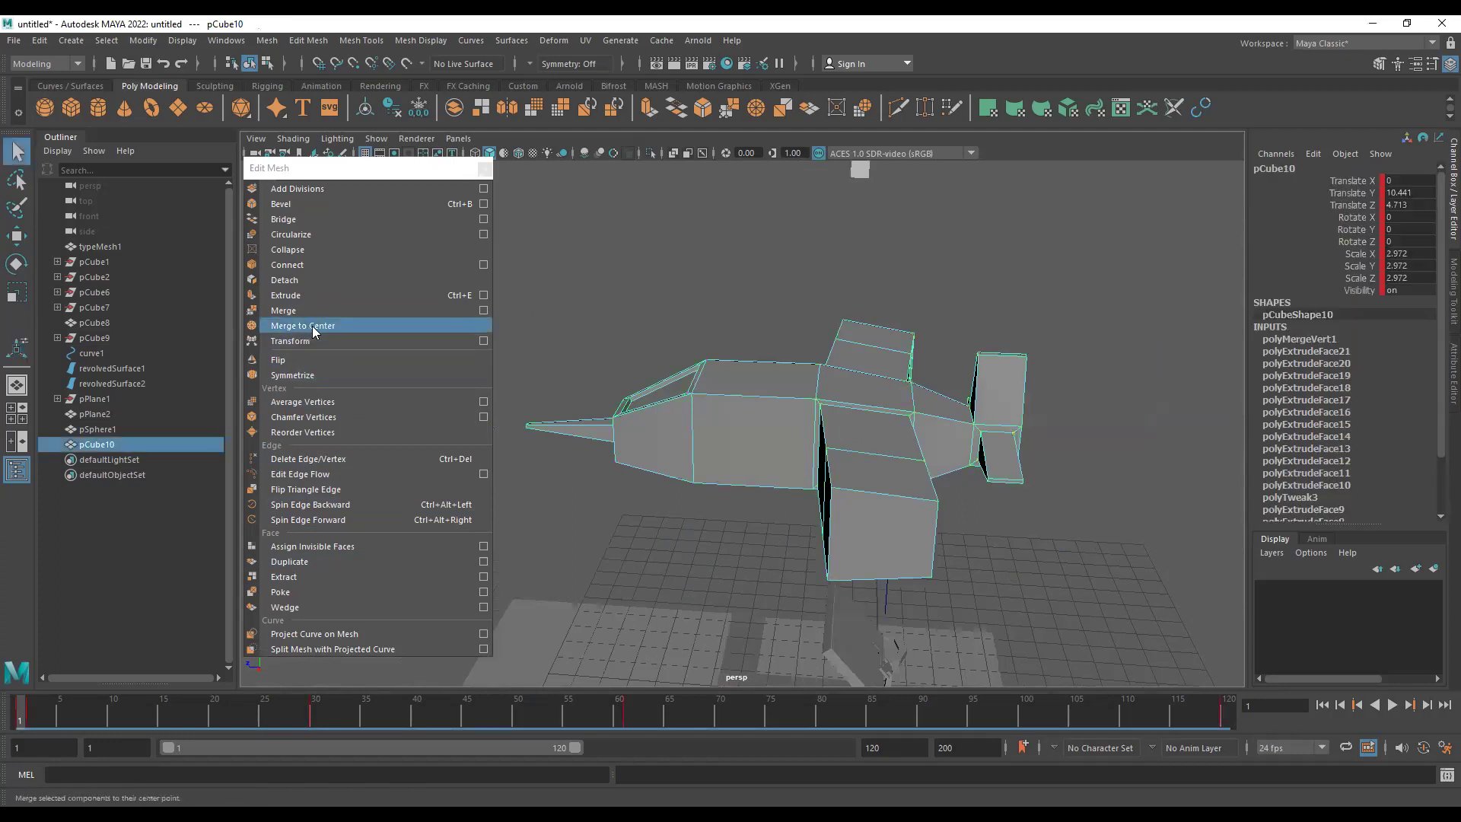
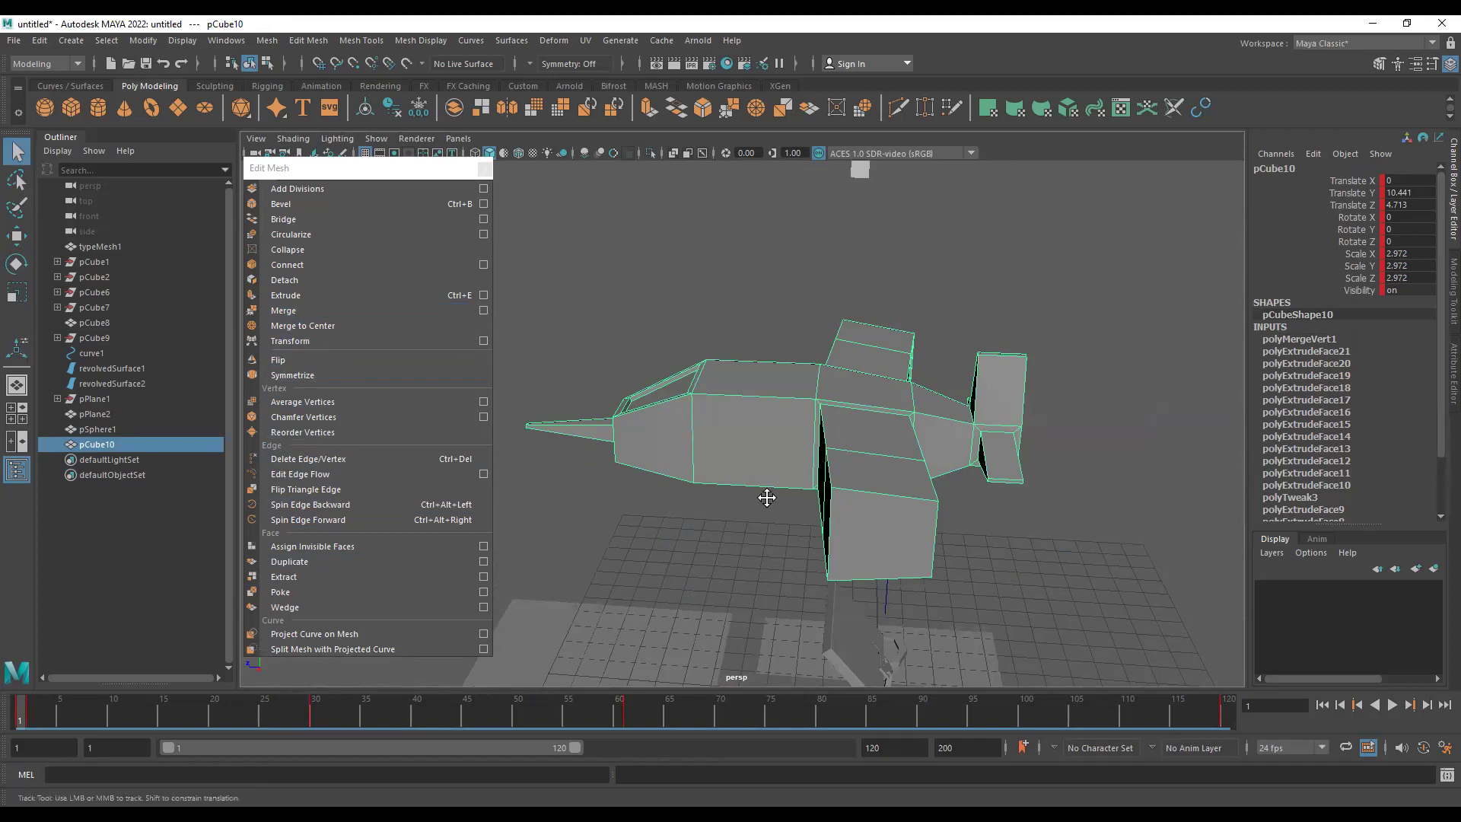
- Apply Merge to Center to the adjacent corner vertices of the large plane and the smaller plane beside it
left_click_drag(767, 496, 797, 519, "alt")
left_click(787, 518)
left_click(715, 491)
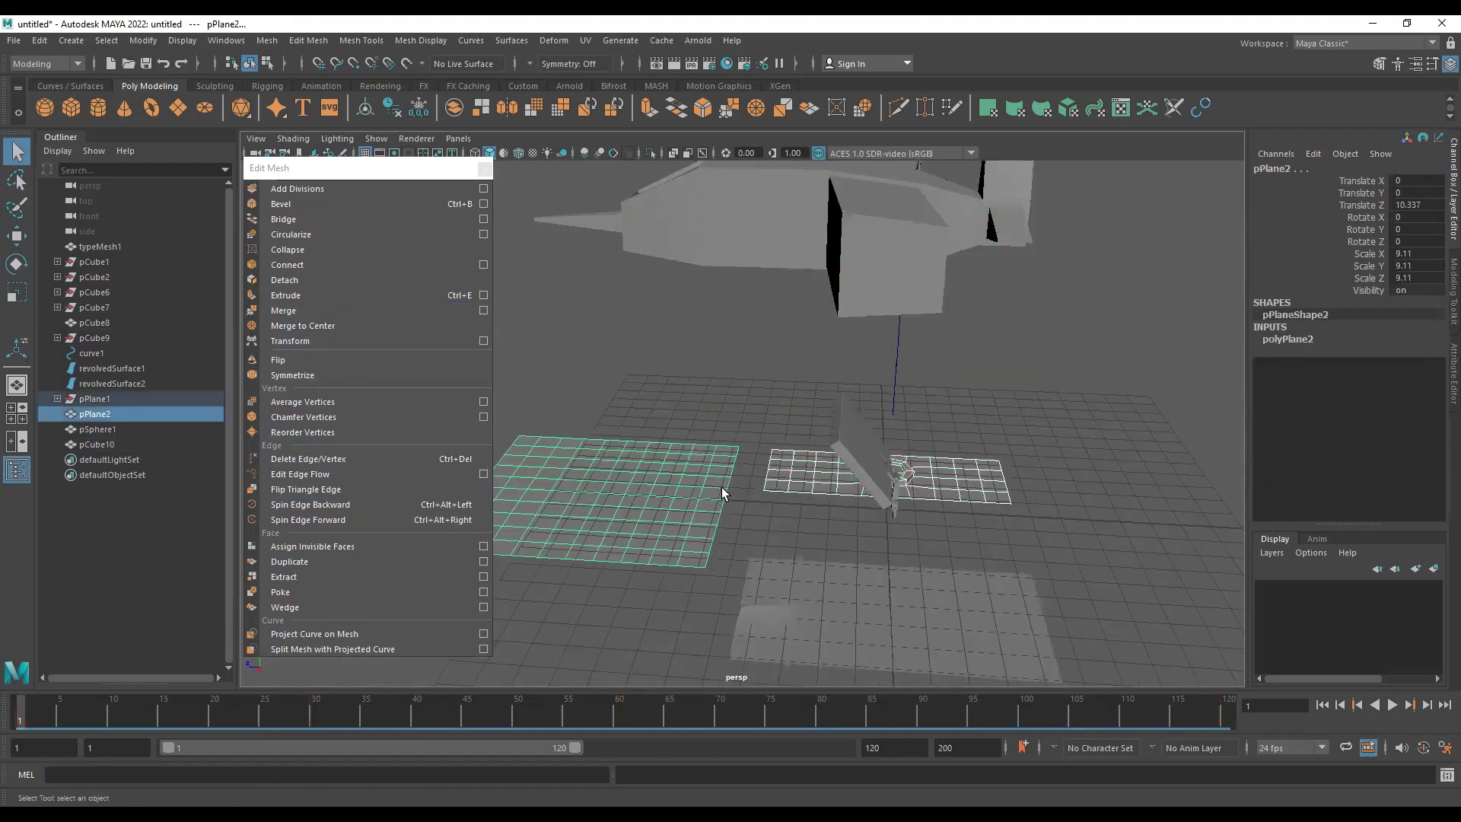
right_click_drag(757, 450, 715, 450)
left_click(739, 447)
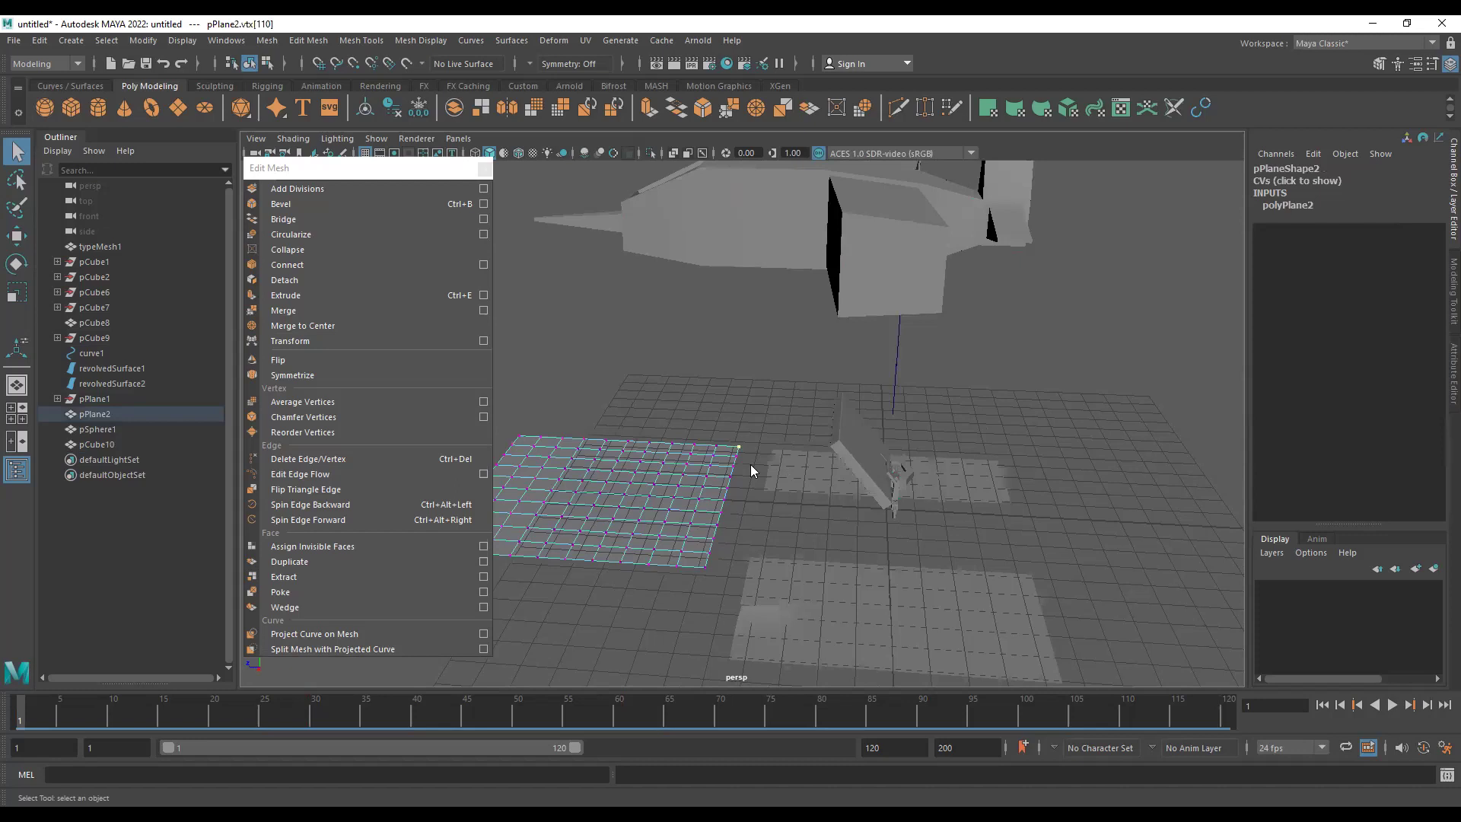
left_click(760, 454, "shift")
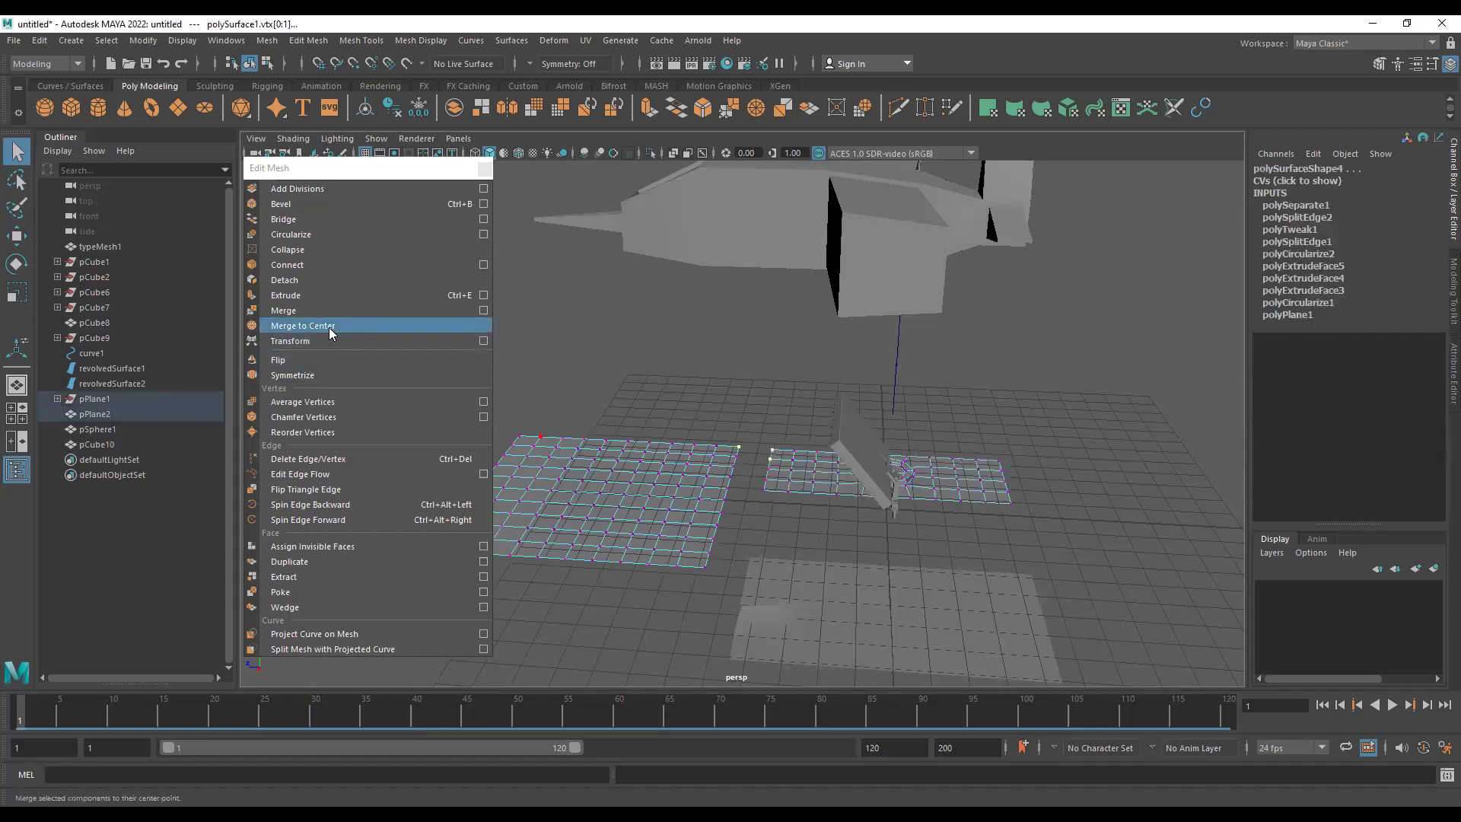
left_click(303, 325)
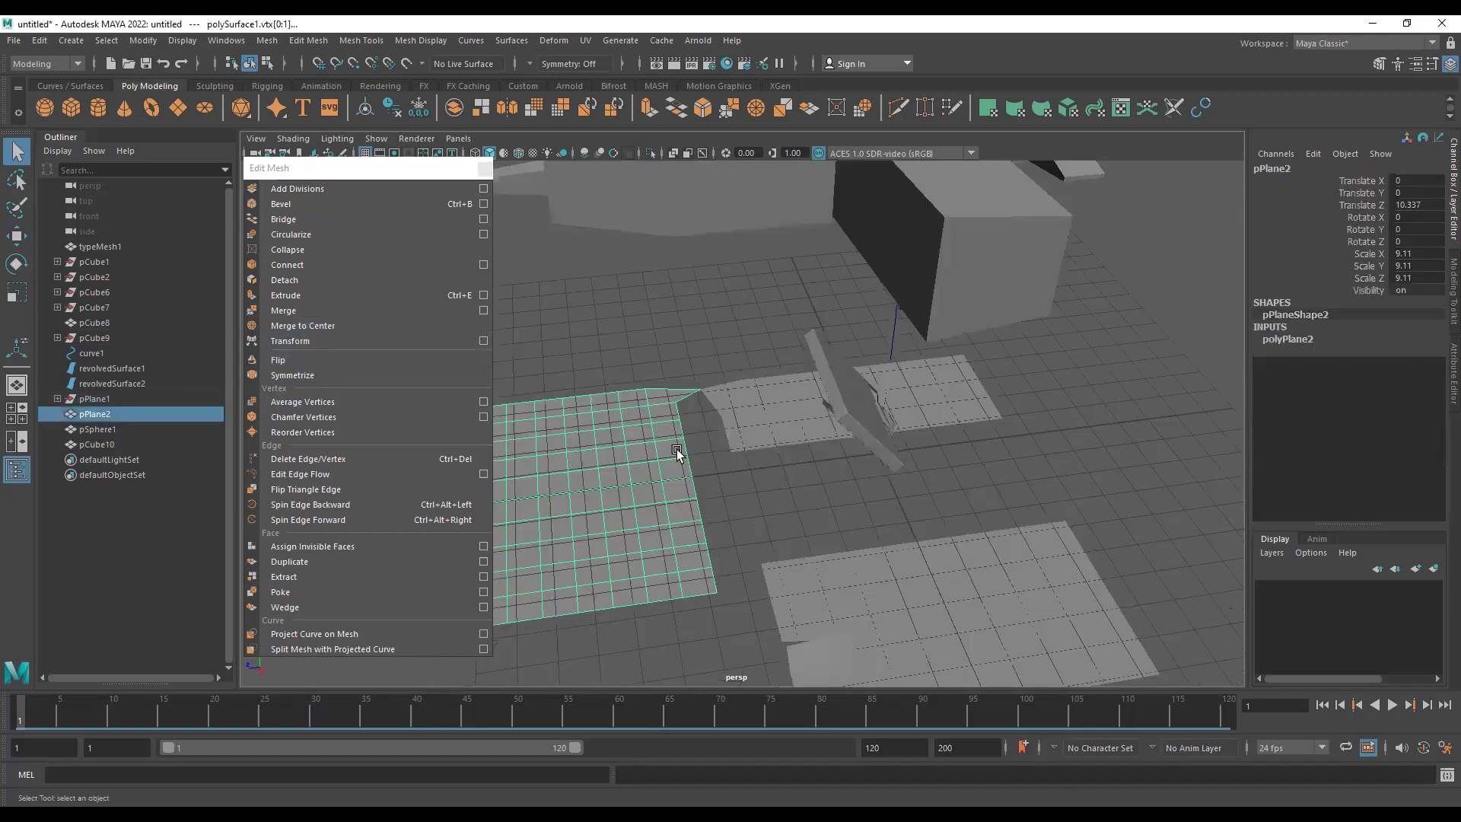
- Lower the large plane to Translate Y -2.232 to test the vertex connection, and undo the move
key("w")
middle_click_drag(705, 541, 613, 649)
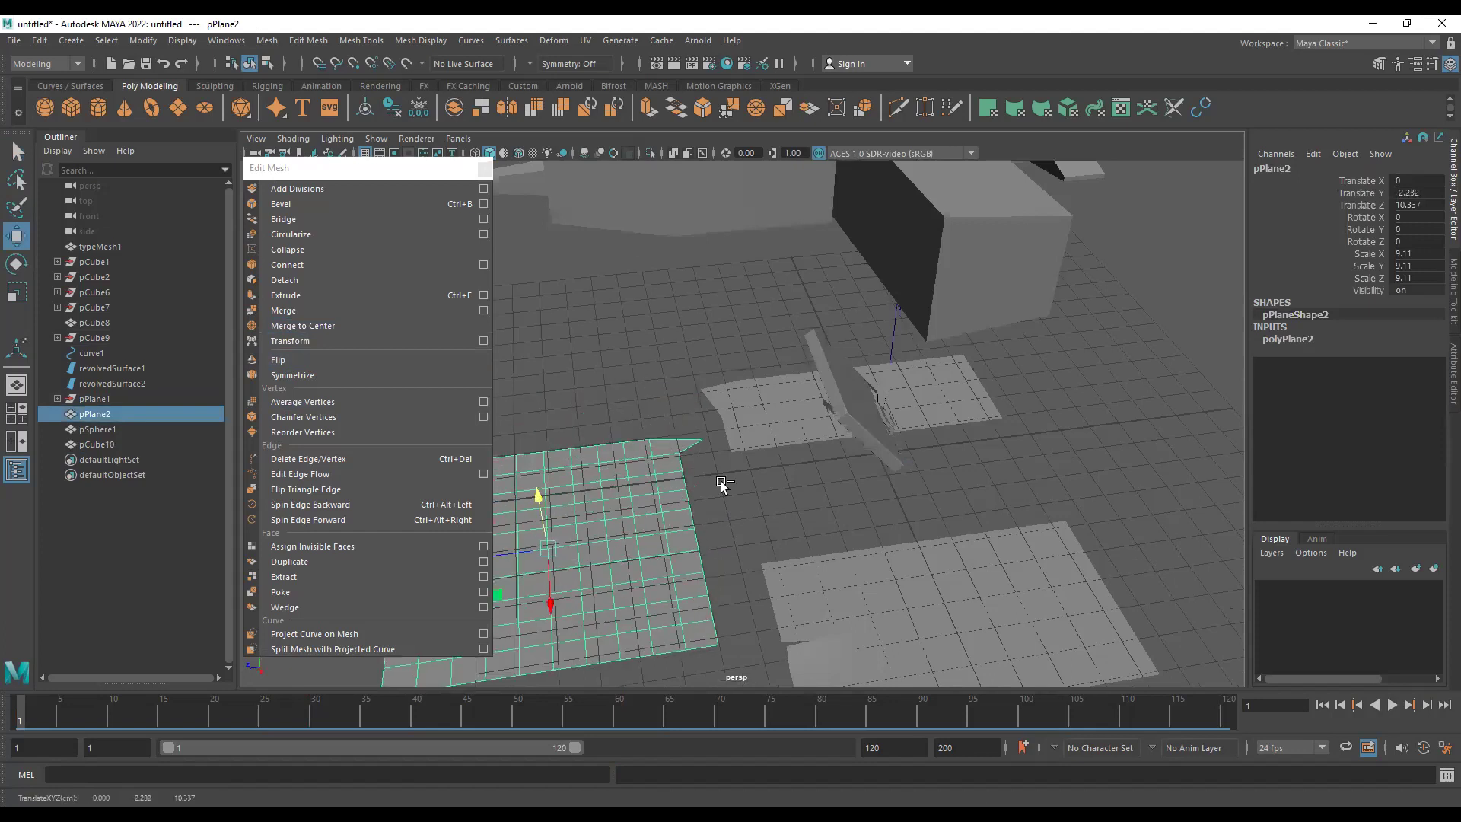
key("ctrl+z")
- Select both merged planes together, and switch the selection to the airplane
left_click(777, 393)
left_click(651, 473, "shift")
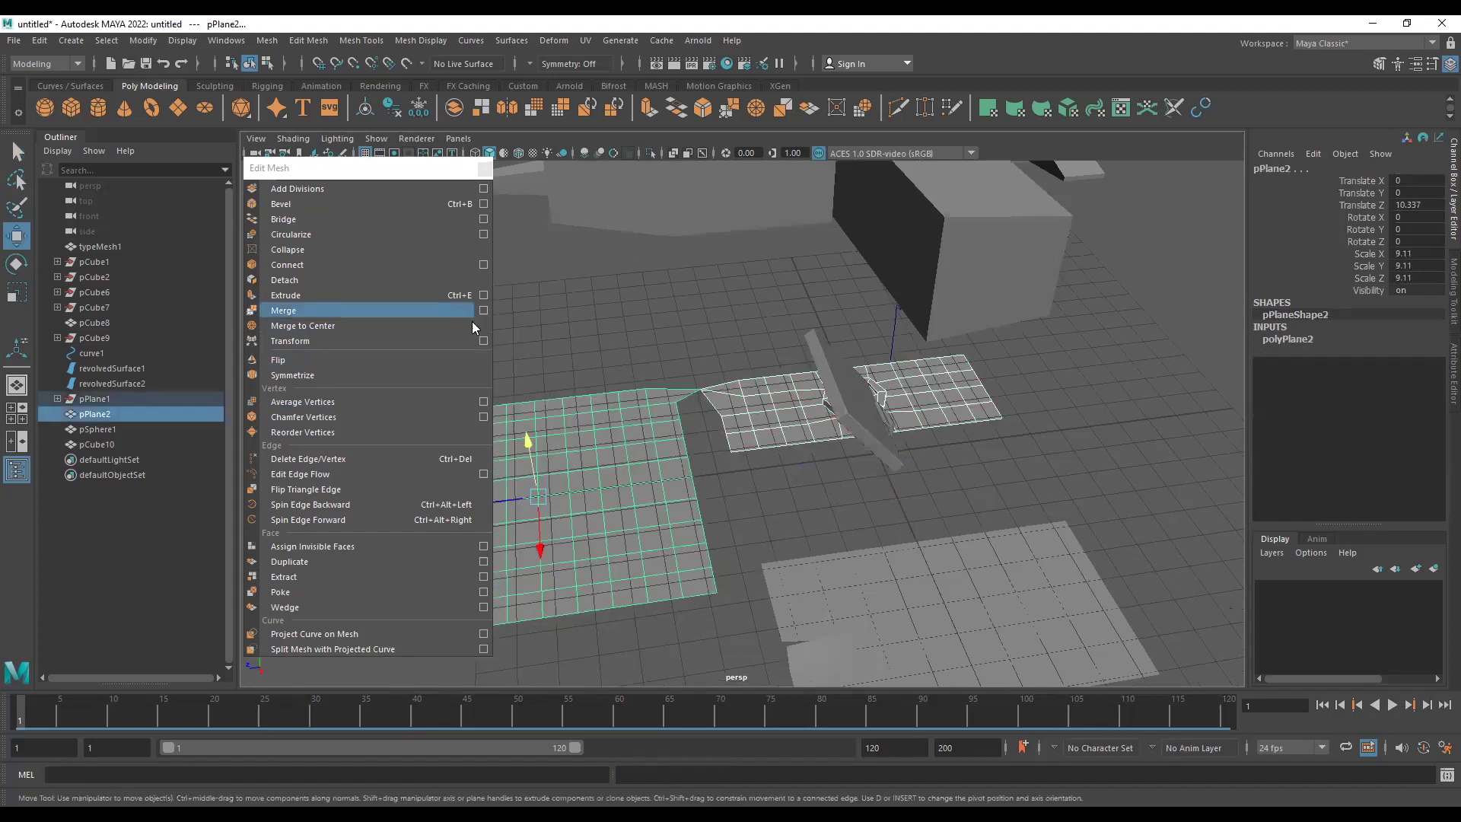
middle_click_drag(801, 329, 812, 534, "alt")
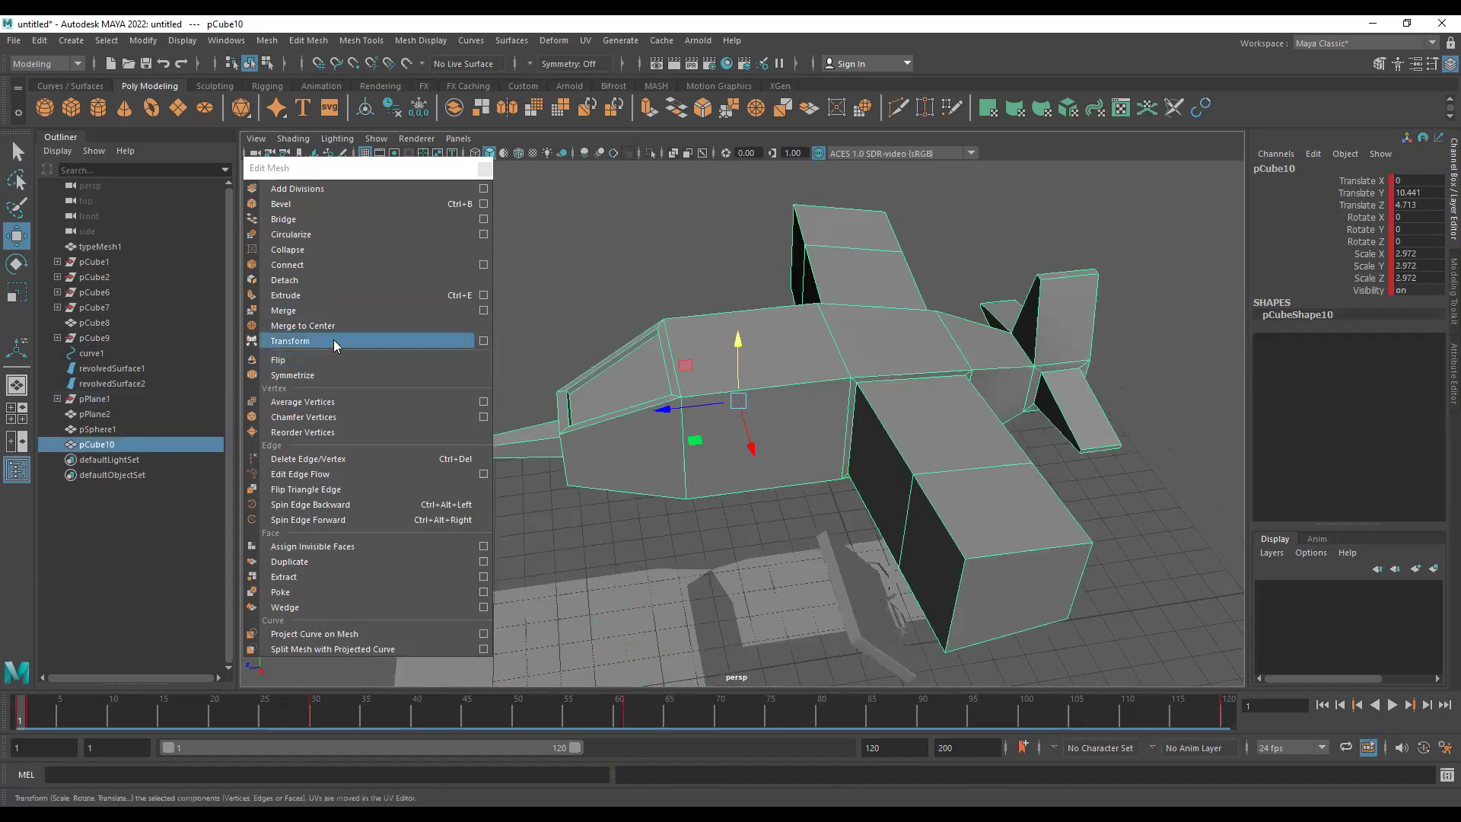
middle_click_drag(673, 423, 761, 444, "alt")
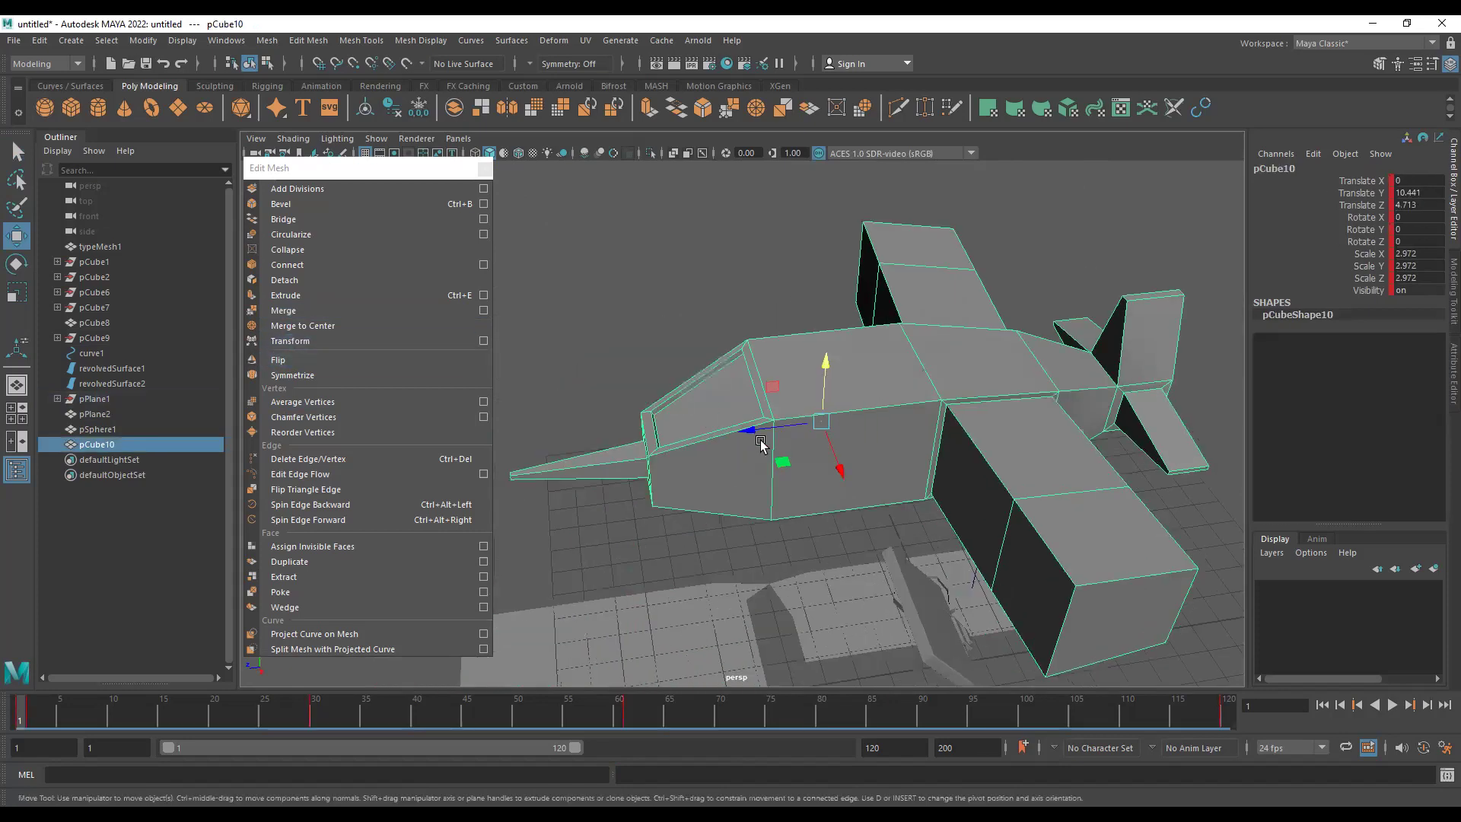
- Try moving parts of the airplane's recessed cockpit window, including its sloped face, and undo the moves
key("F9")
left_click(743, 348)
left_click(762, 417, "shift")
left_click_drag(673, 389, 639, 398)
key("ctrl+z")
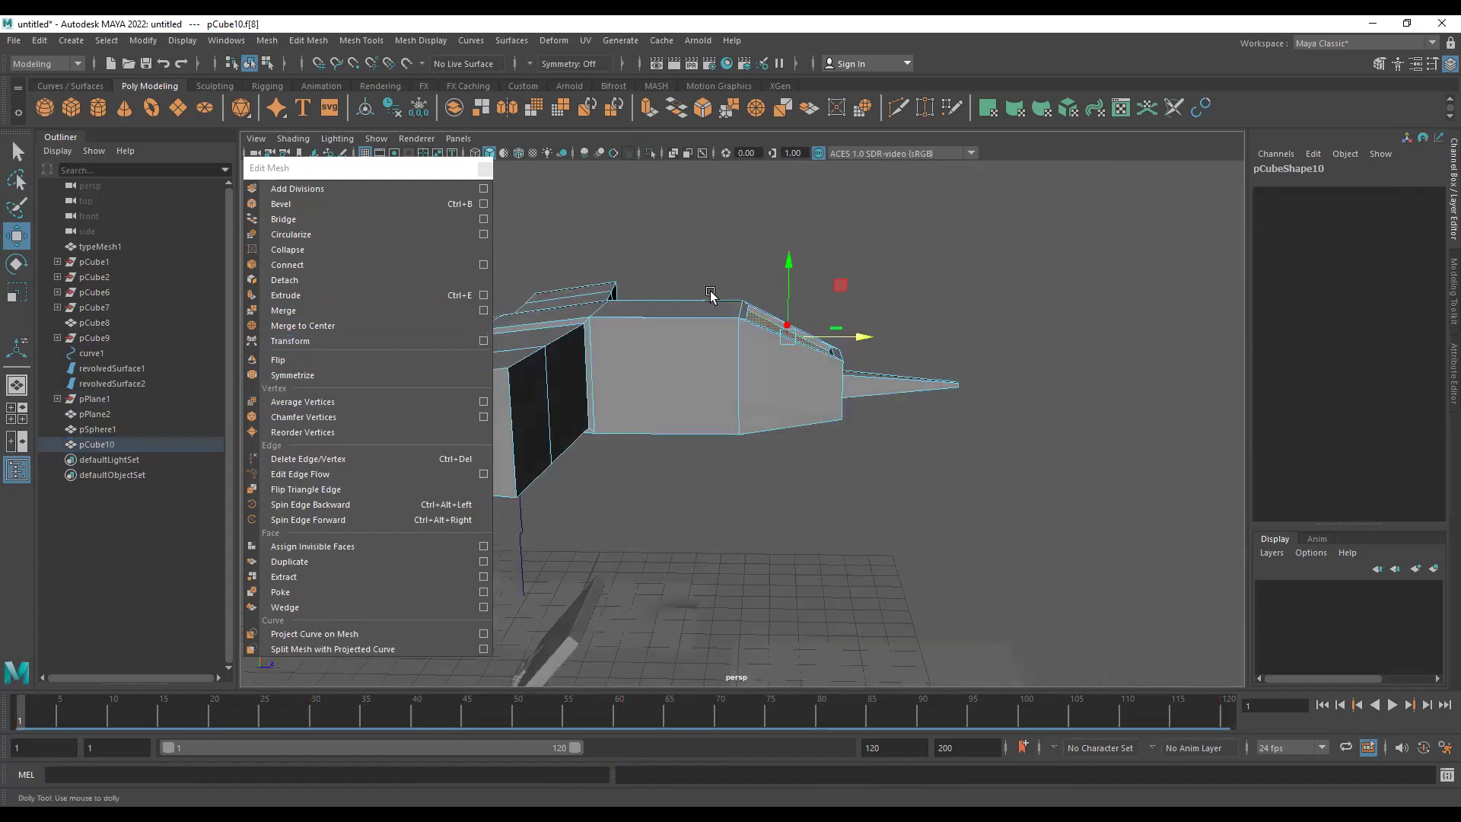
right_click_drag(714, 296, 1018, 399, "alt")
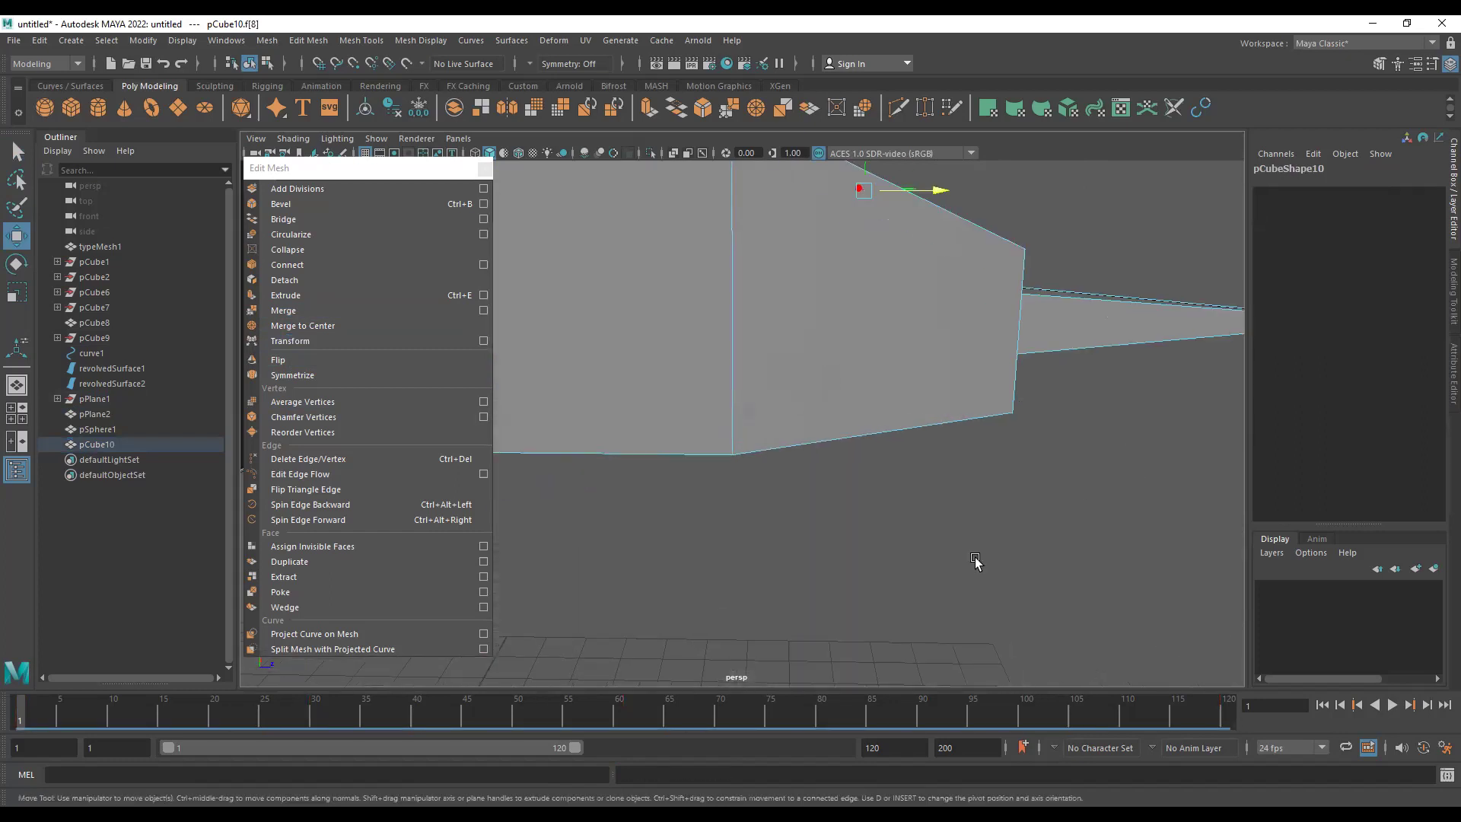
middle_click_drag(953, 209, 908, 368, "alt")
left_click_drag(871, 286, 864, 310)
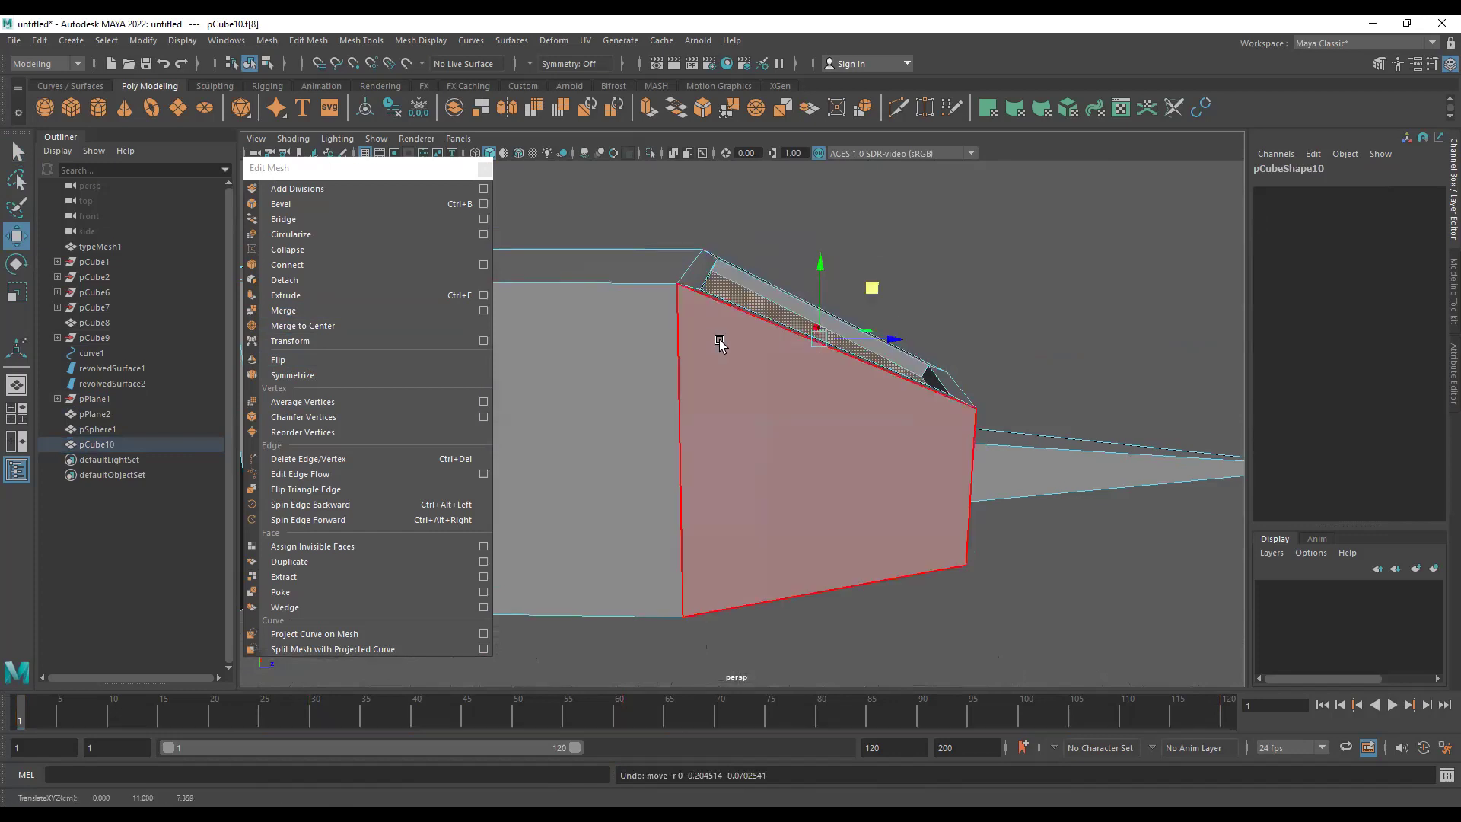
left_click_drag(717, 339, 678, 312, "alt")
left_click_drag(694, 395, 705, 411, "alt")
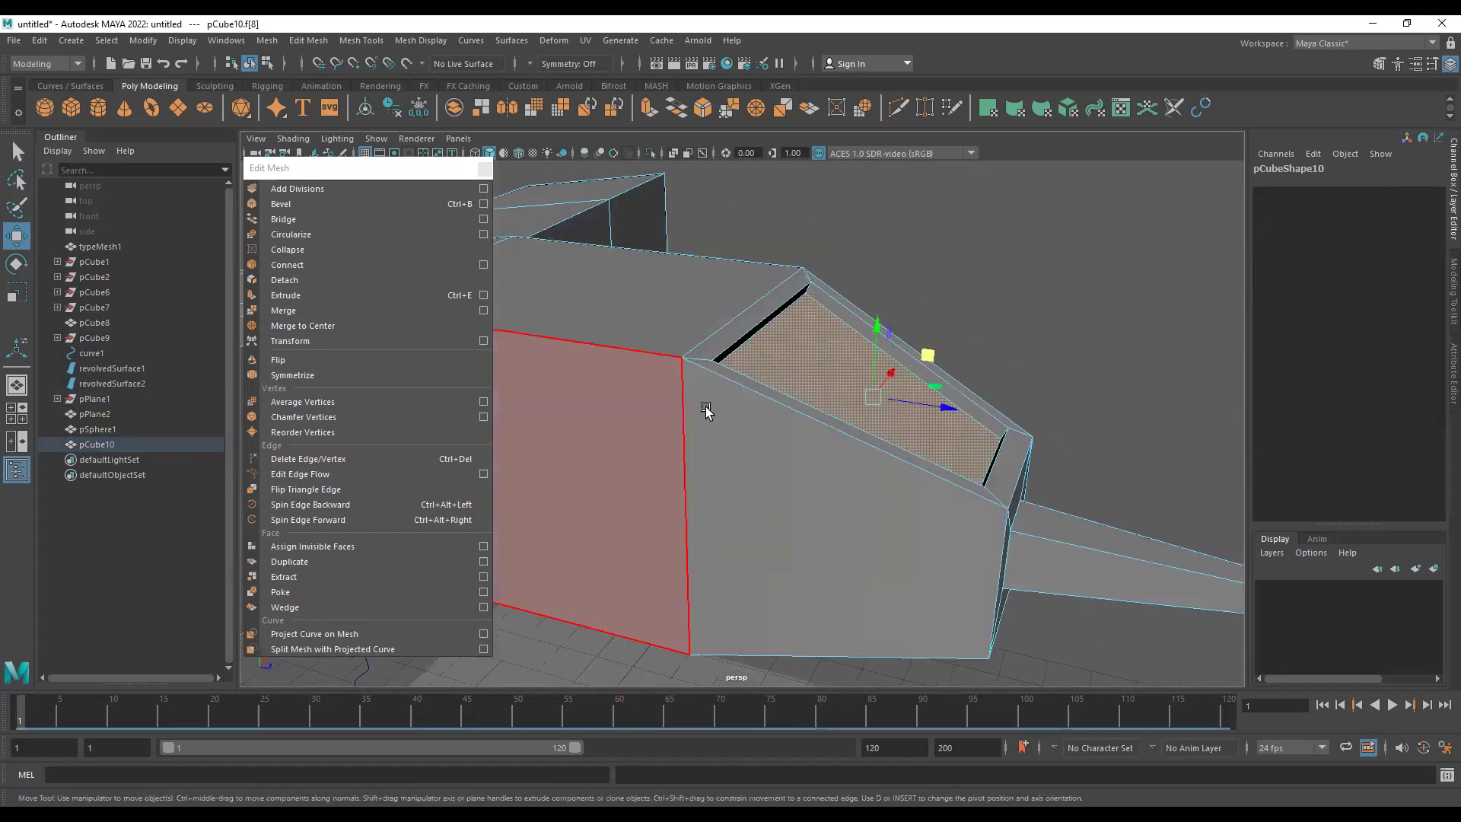
- Apply Transform to the upper corner vertex of the cockpit window, toggle its manipulator orientation, and clear the selection
left_click(715, 354)
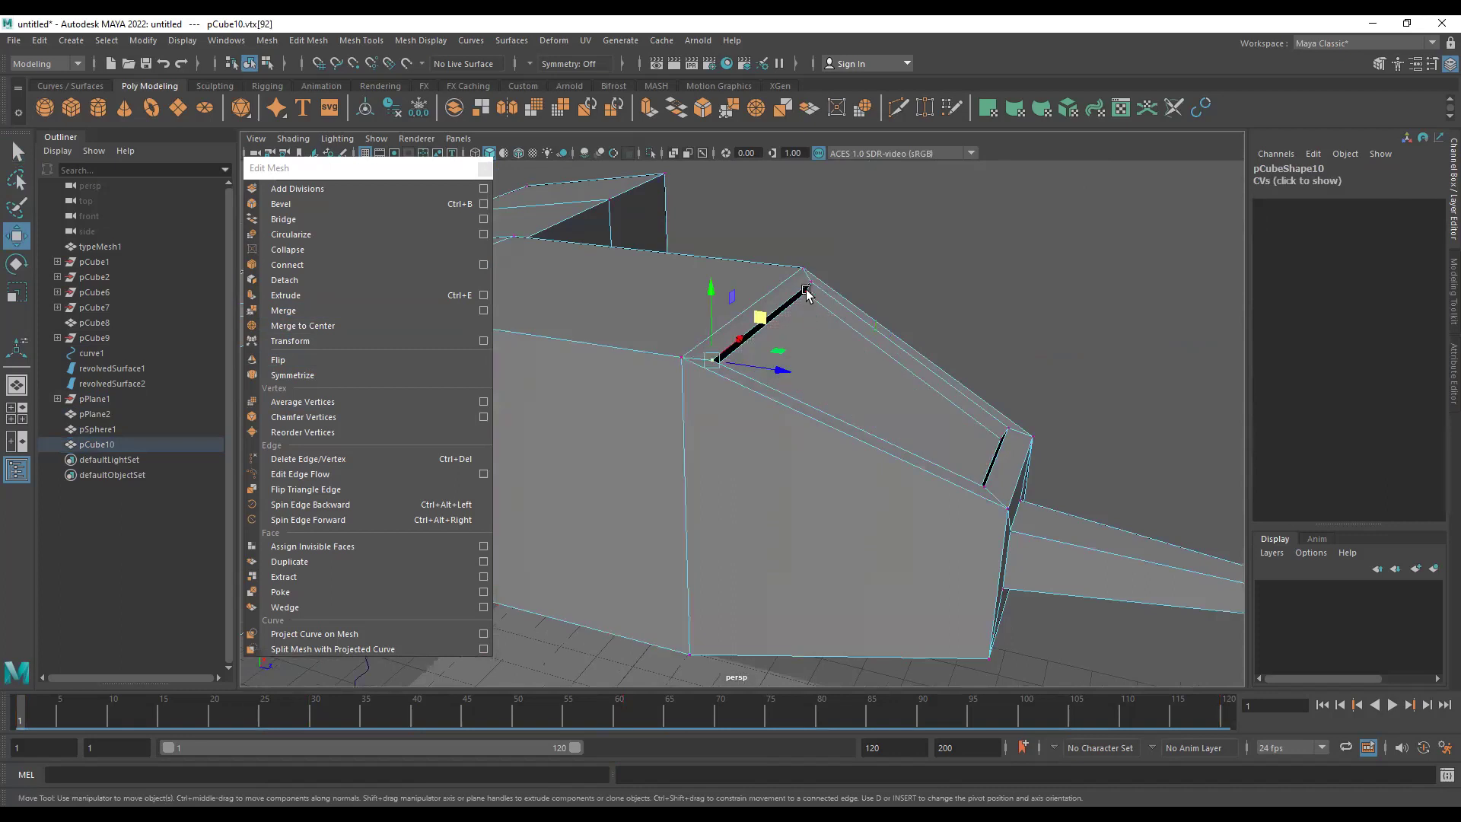
left_click(295, 341)
left_click_drag(708, 327, 665, 312, "alt")
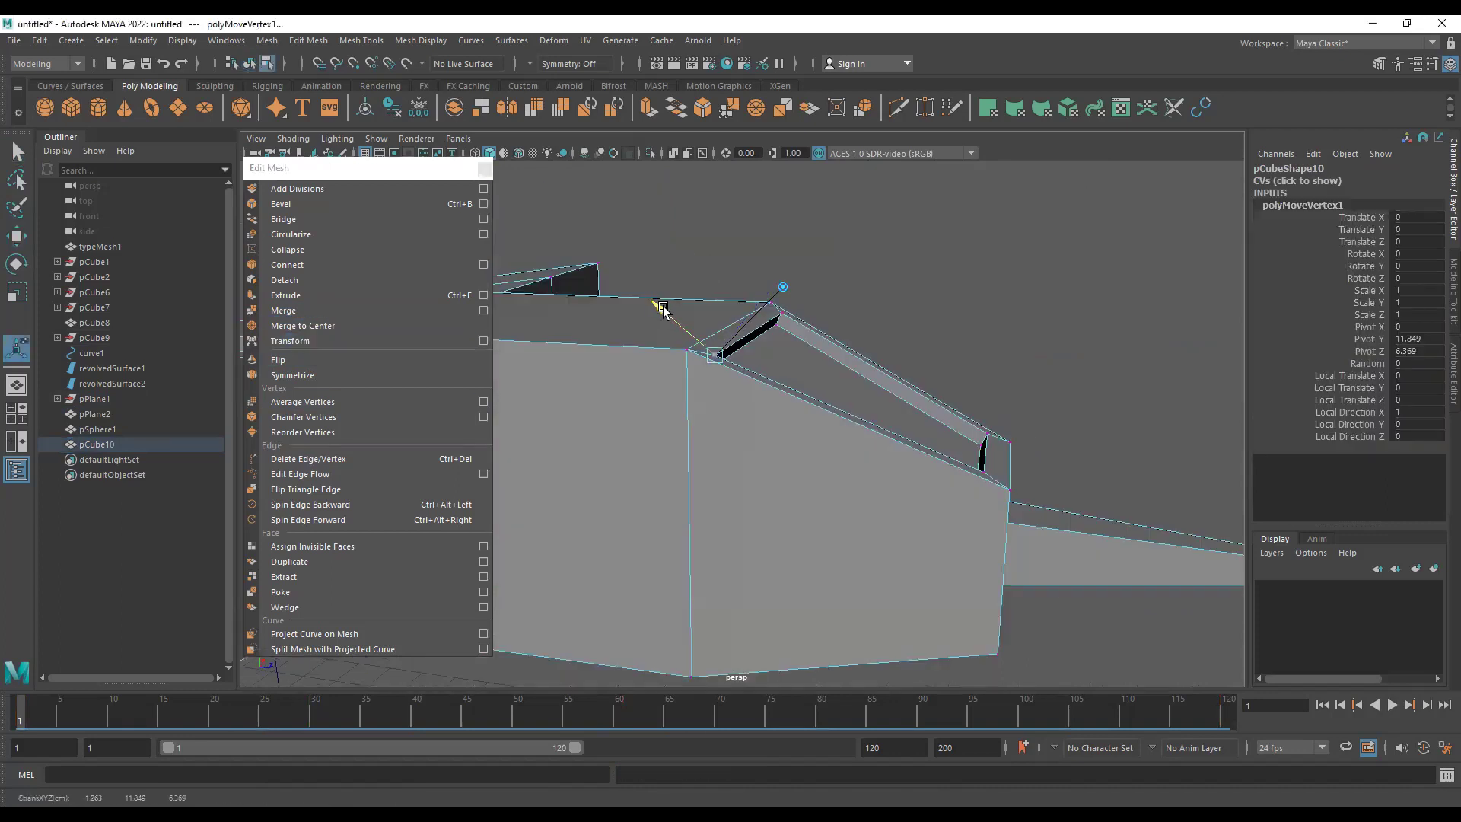
left_click(783, 287)
left_click(786, 288)
left_click(827, 265)
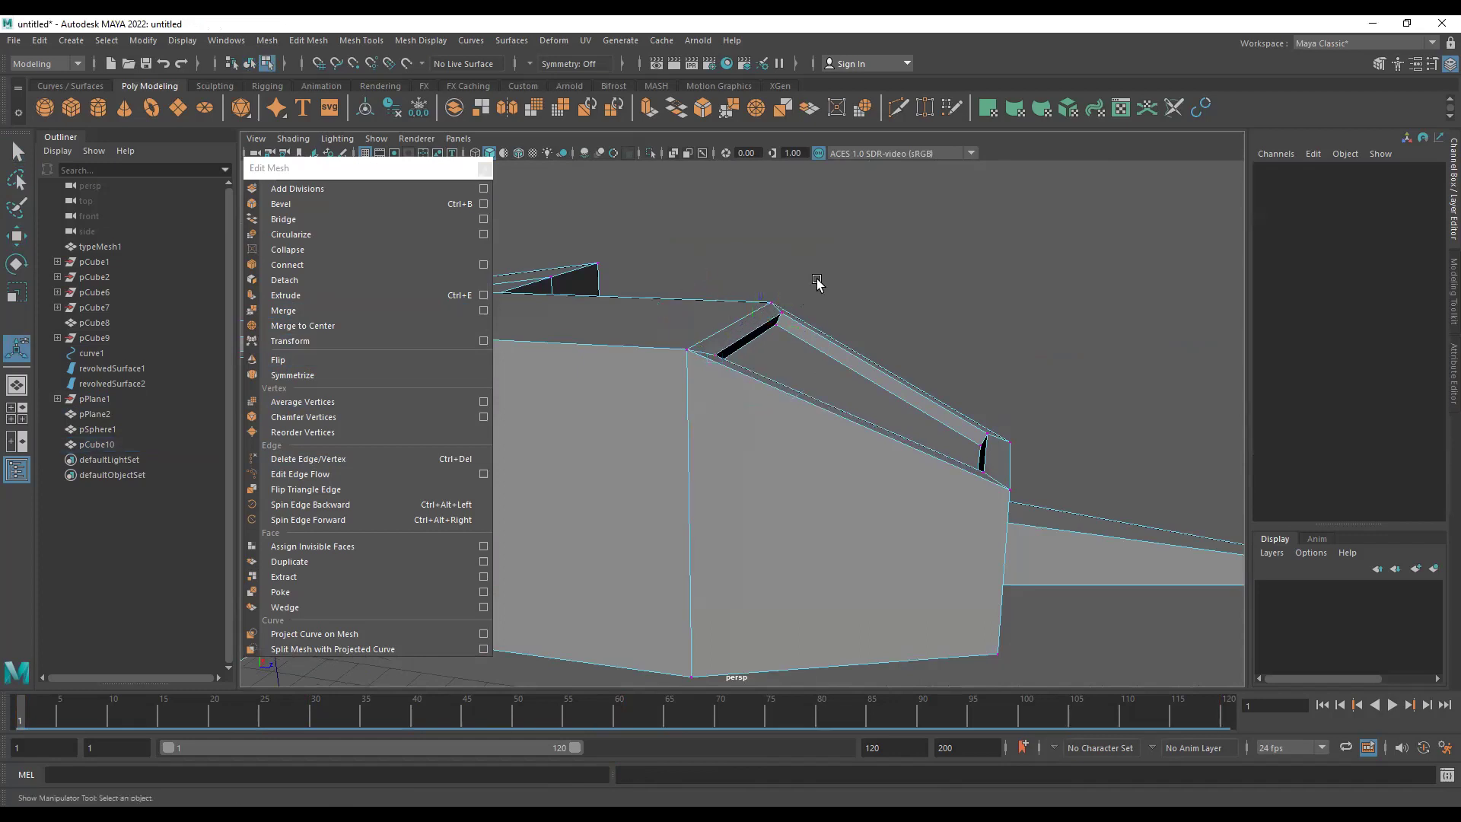
- Apply Transform again to the same cockpit corner vertex, open its Pivot X value, and leave it unedited
left_click(715, 354)
key("w")
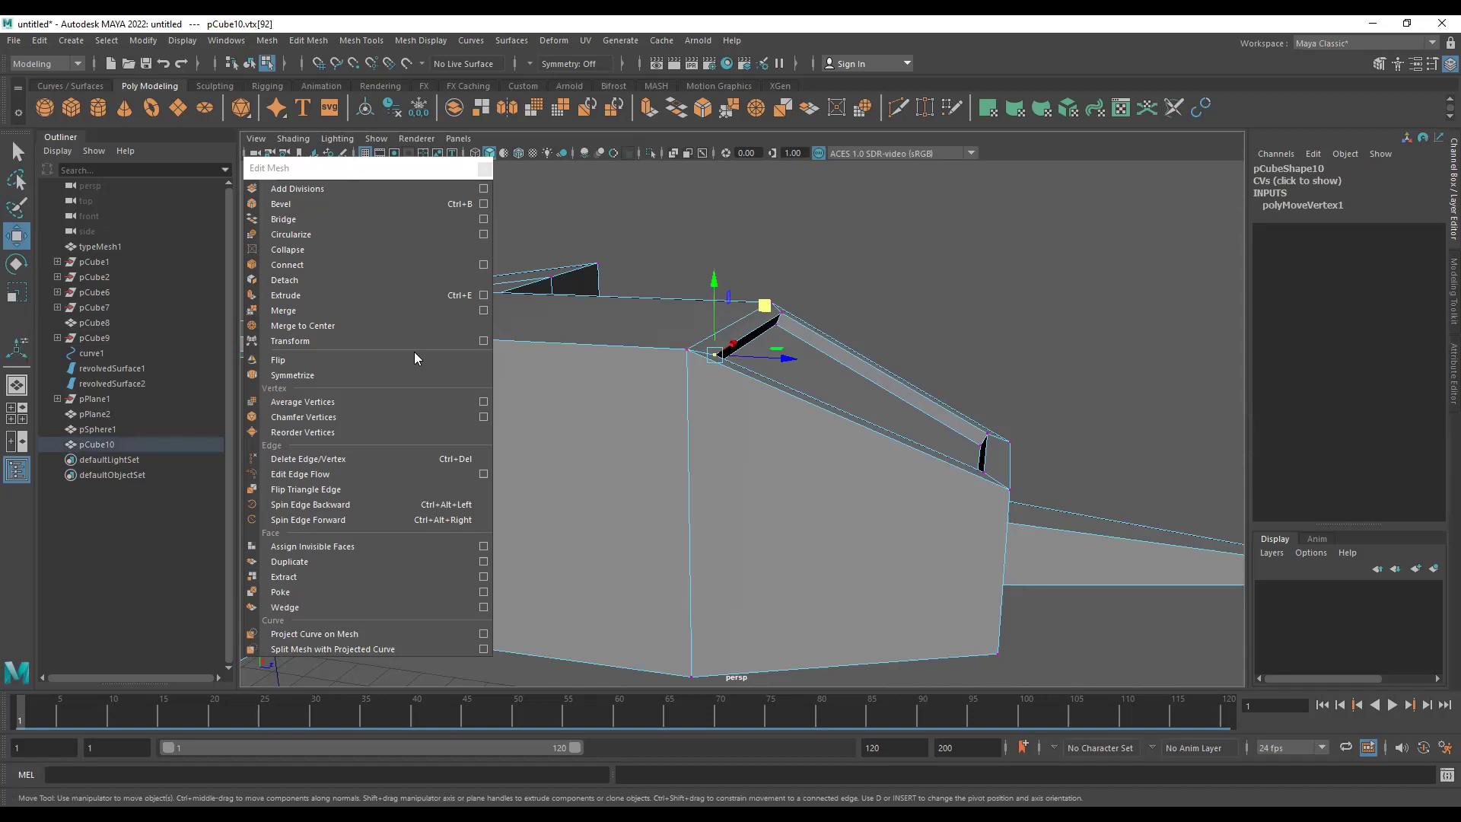
left_click(384, 341)
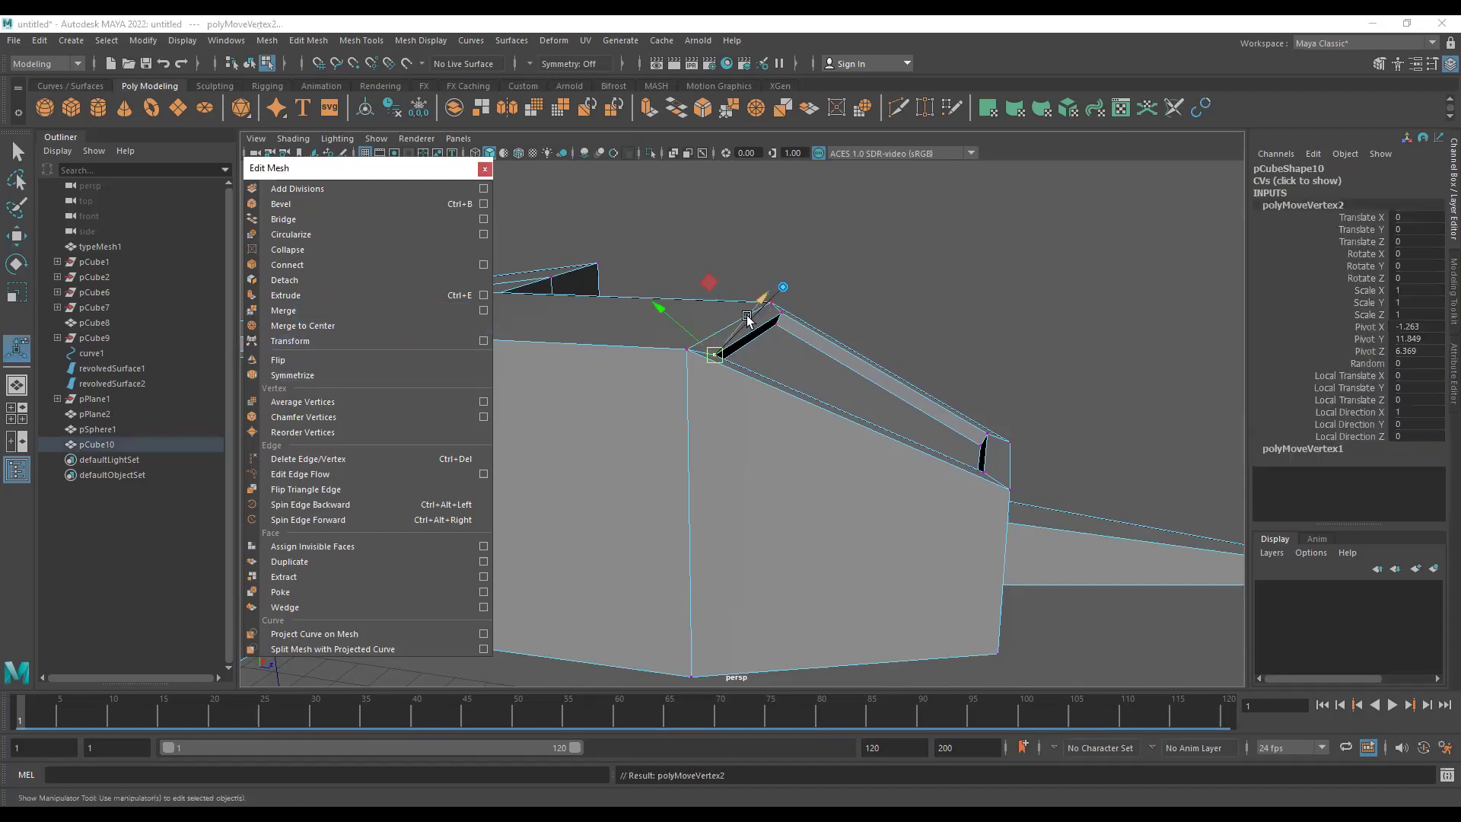
left_click(1372, 327)
left_click(1406, 327)
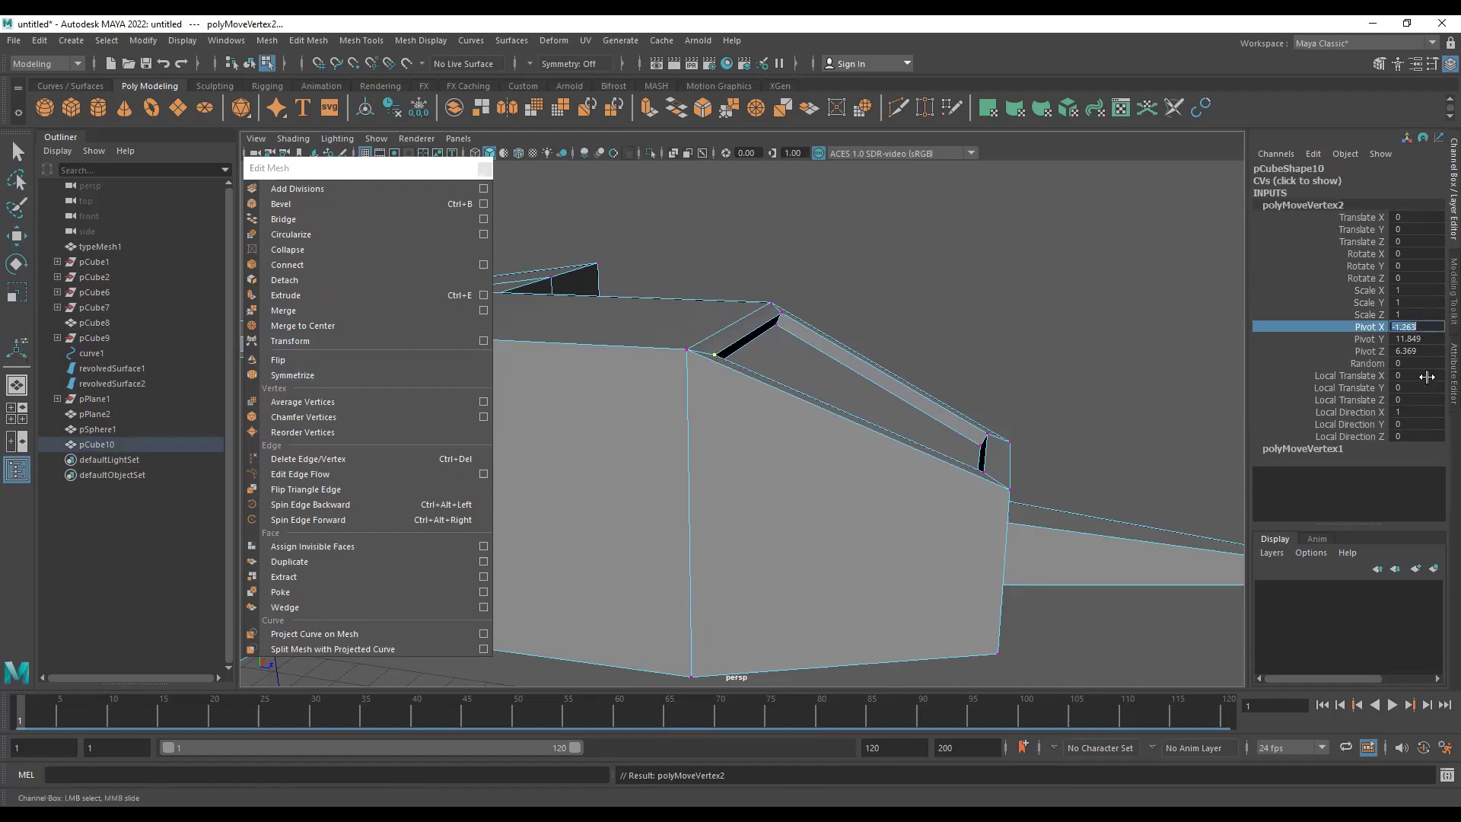
left_click(929, 290)
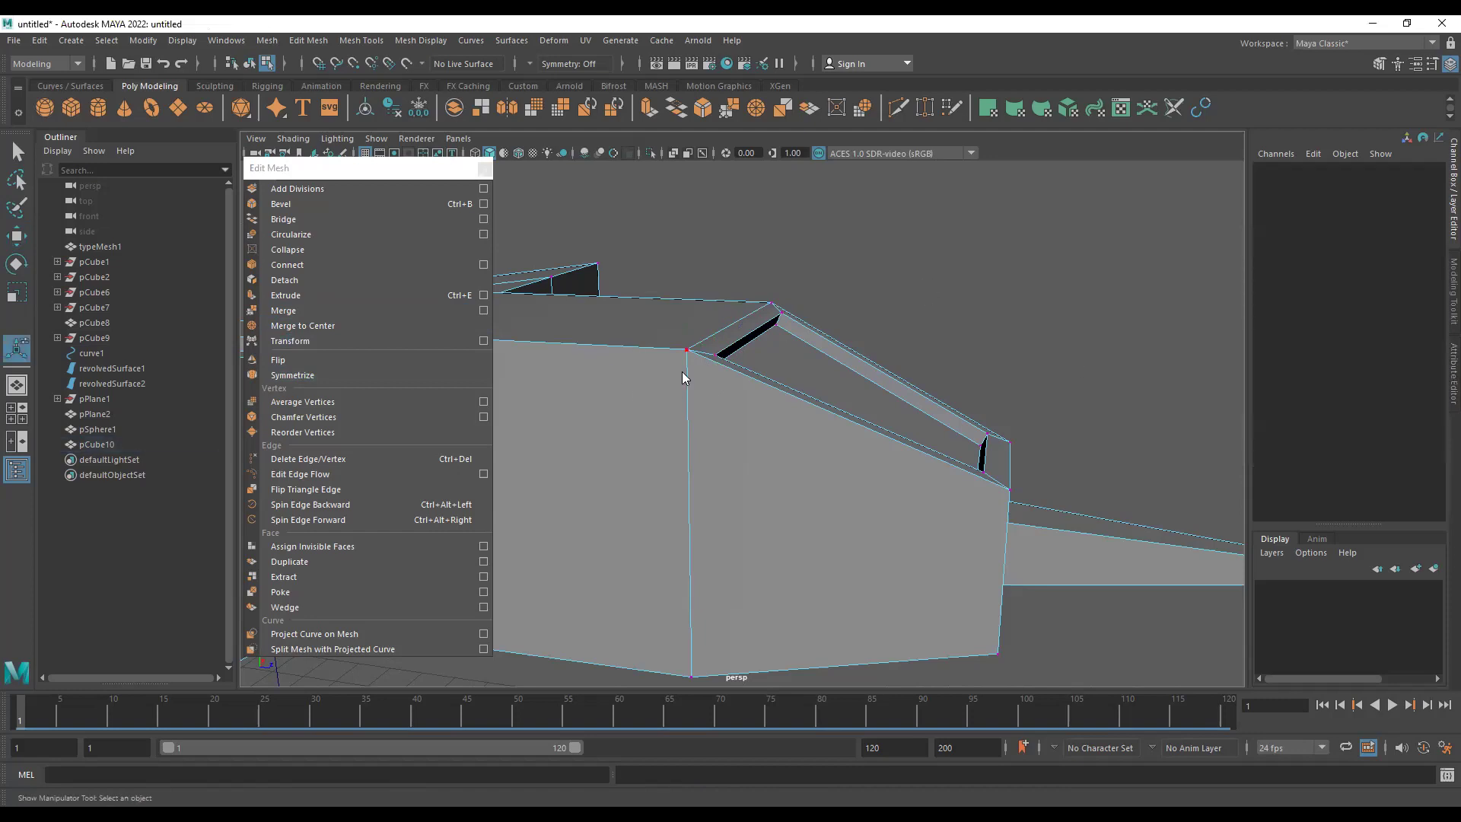
- Restore the corner vertex selection, set the Move tool's axis orientation to Component, and try a move before undoing it
key("F8")
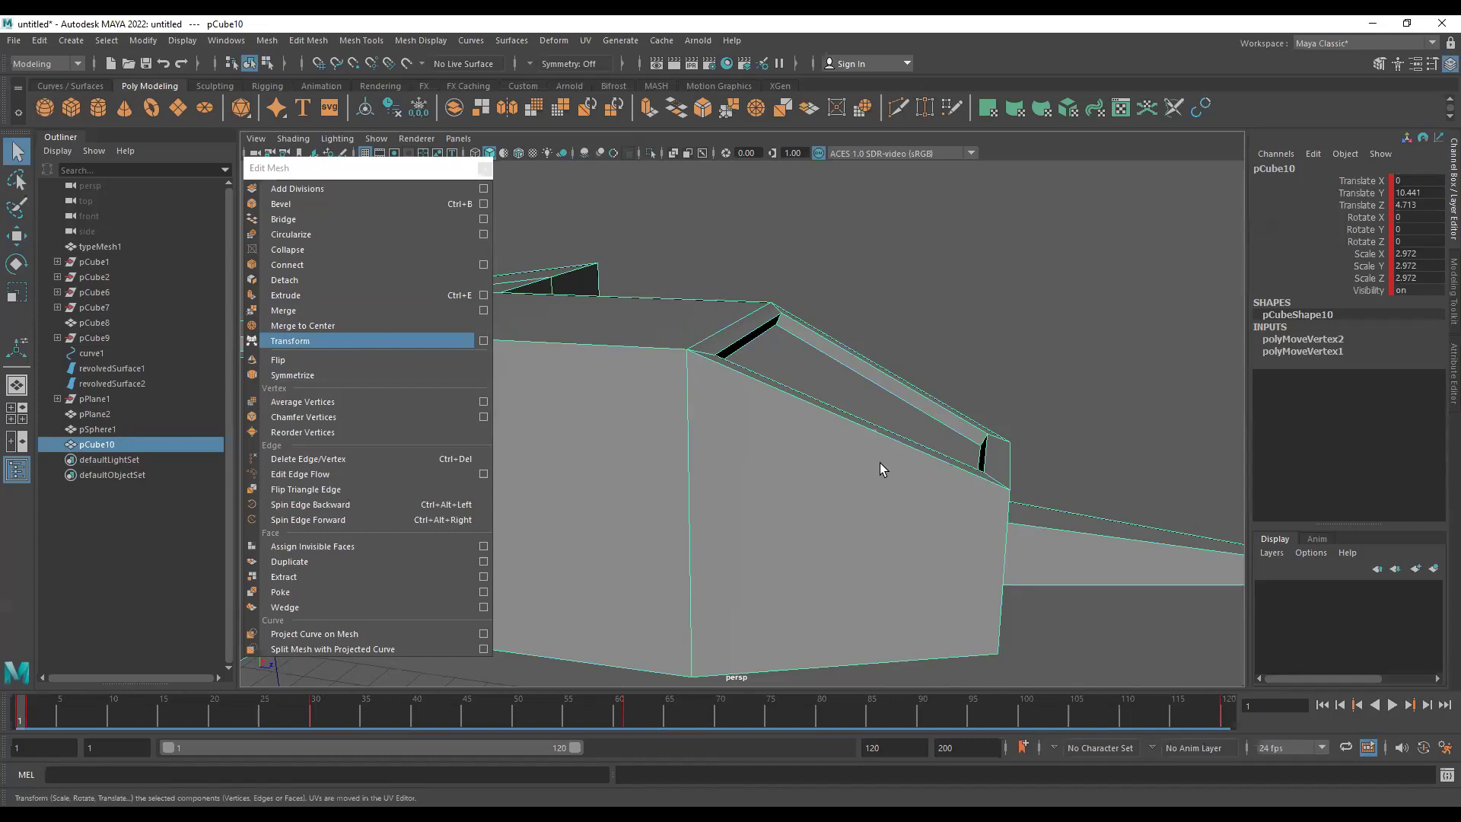
key("ctrl+z")
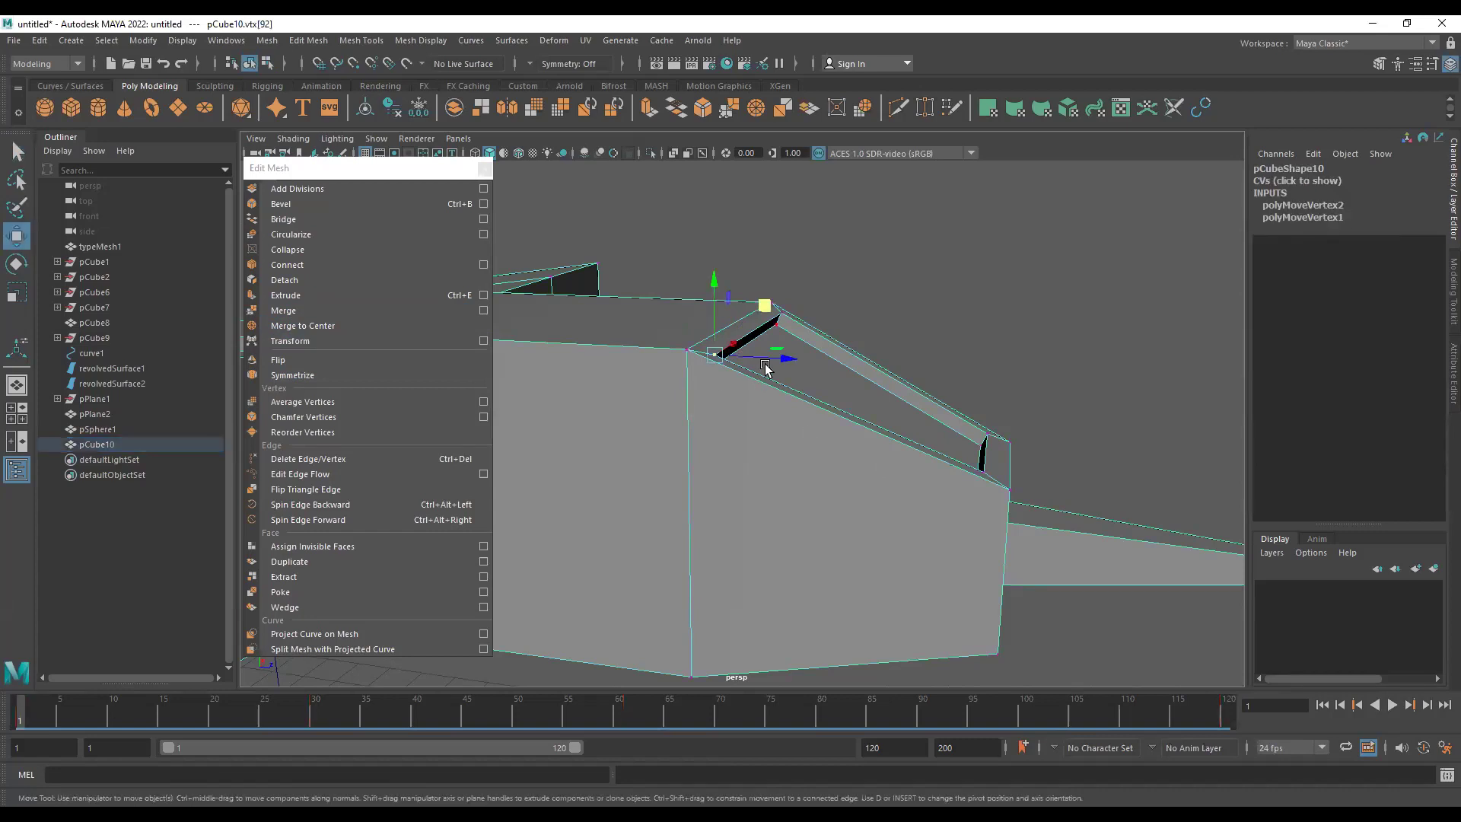
double_click(18, 236)
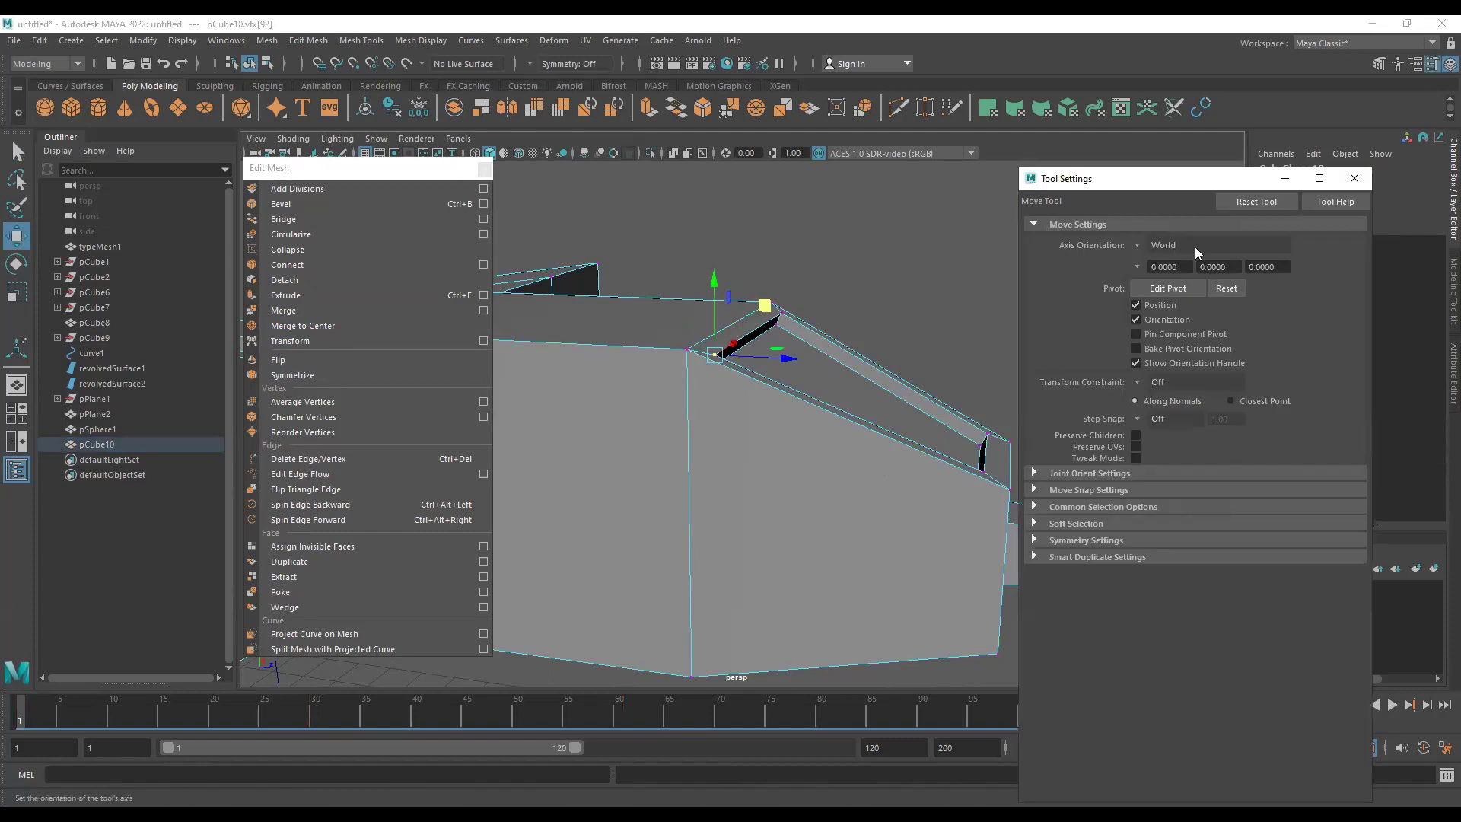
left_click(1141, 244)
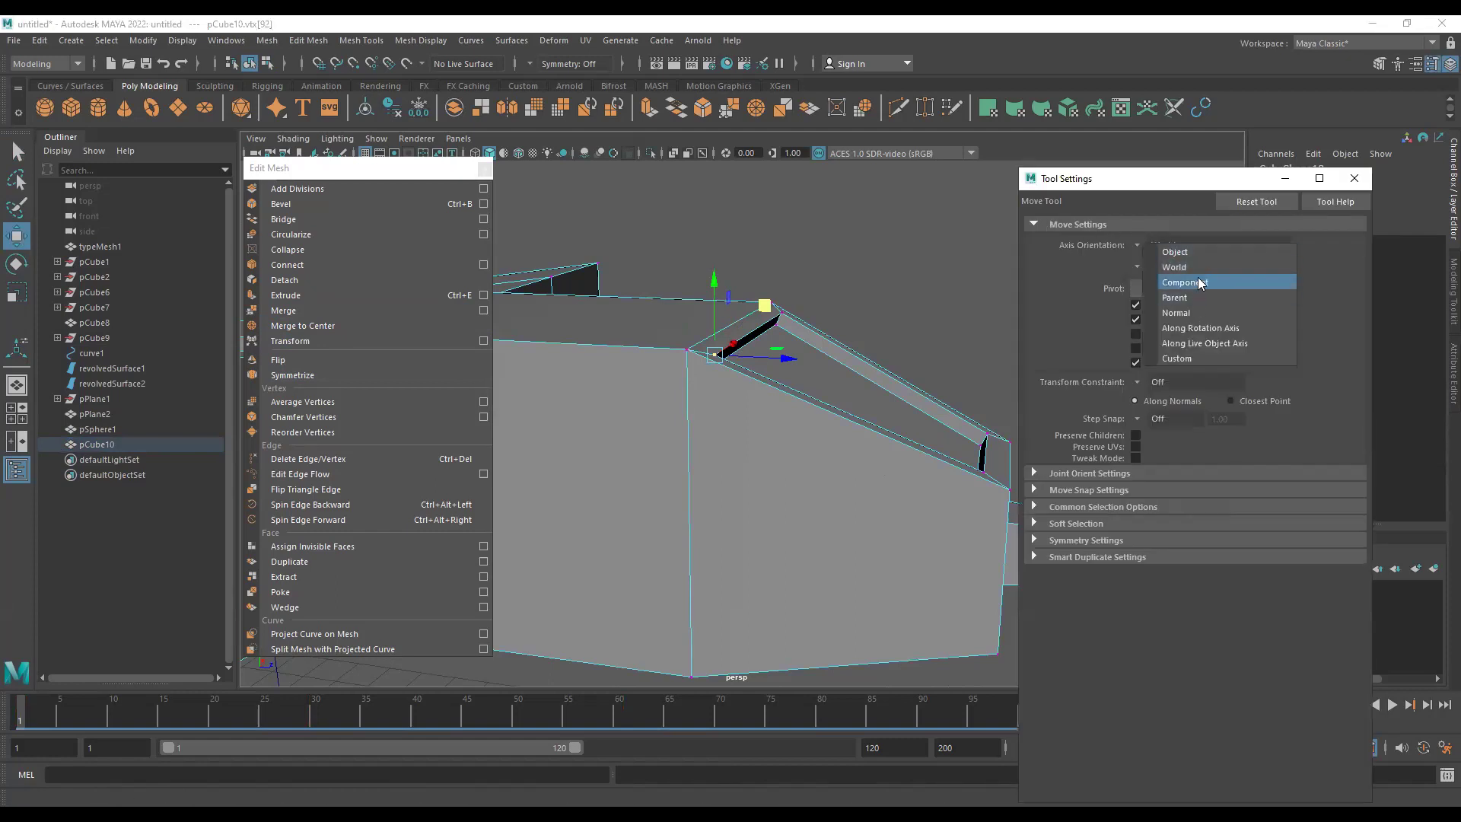
left_click(1198, 282)
left_click_drag(688, 329, 669, 315)
key("ctrl+z")
- Try the Move tool's Normal and Object axis orientations, switch back to World, and reset the tool
left_click(1131, 241)
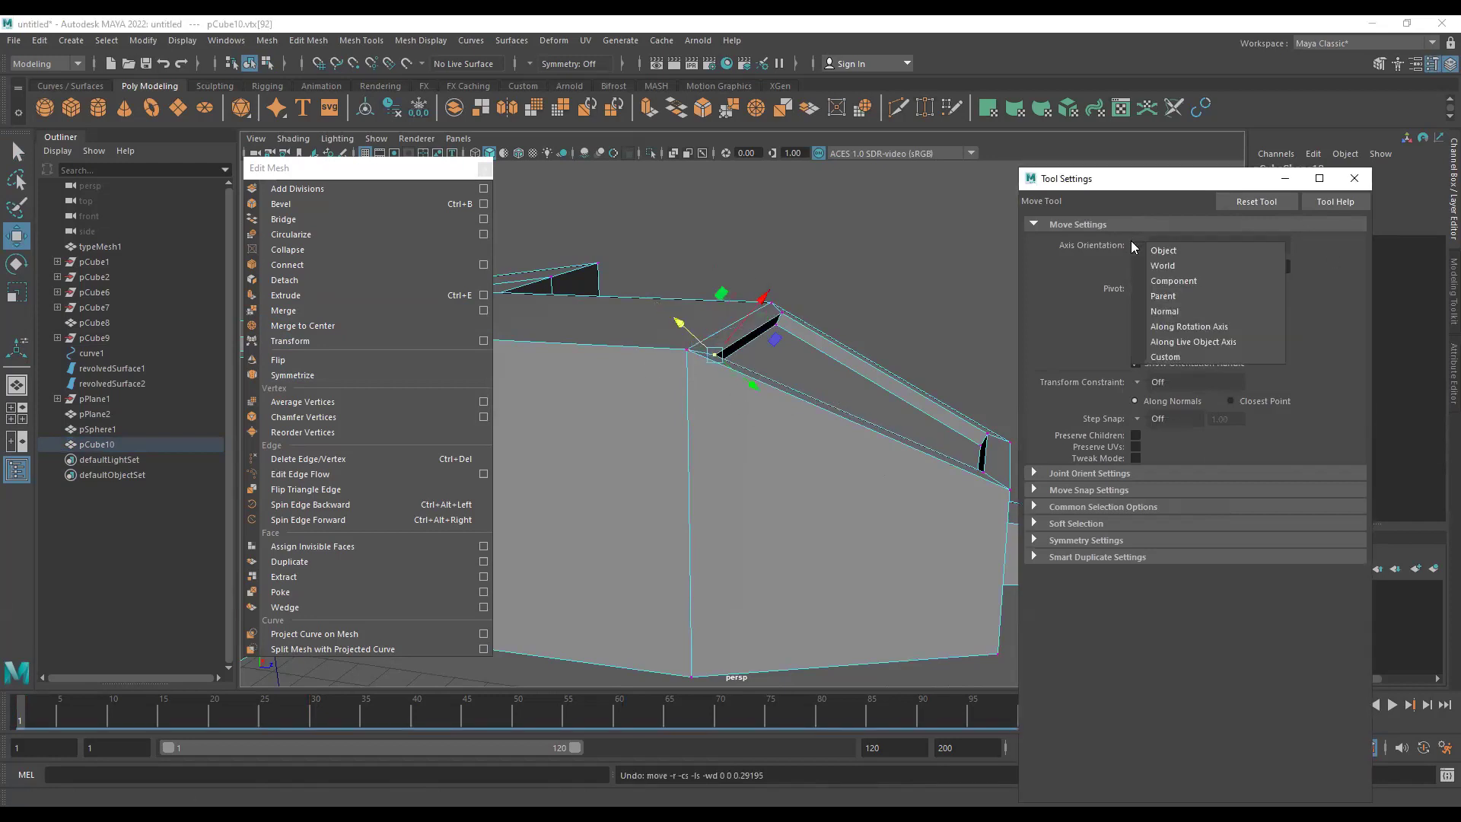
left_click(1199, 311)
left_click_drag(626, 366, 559, 361, "alt")
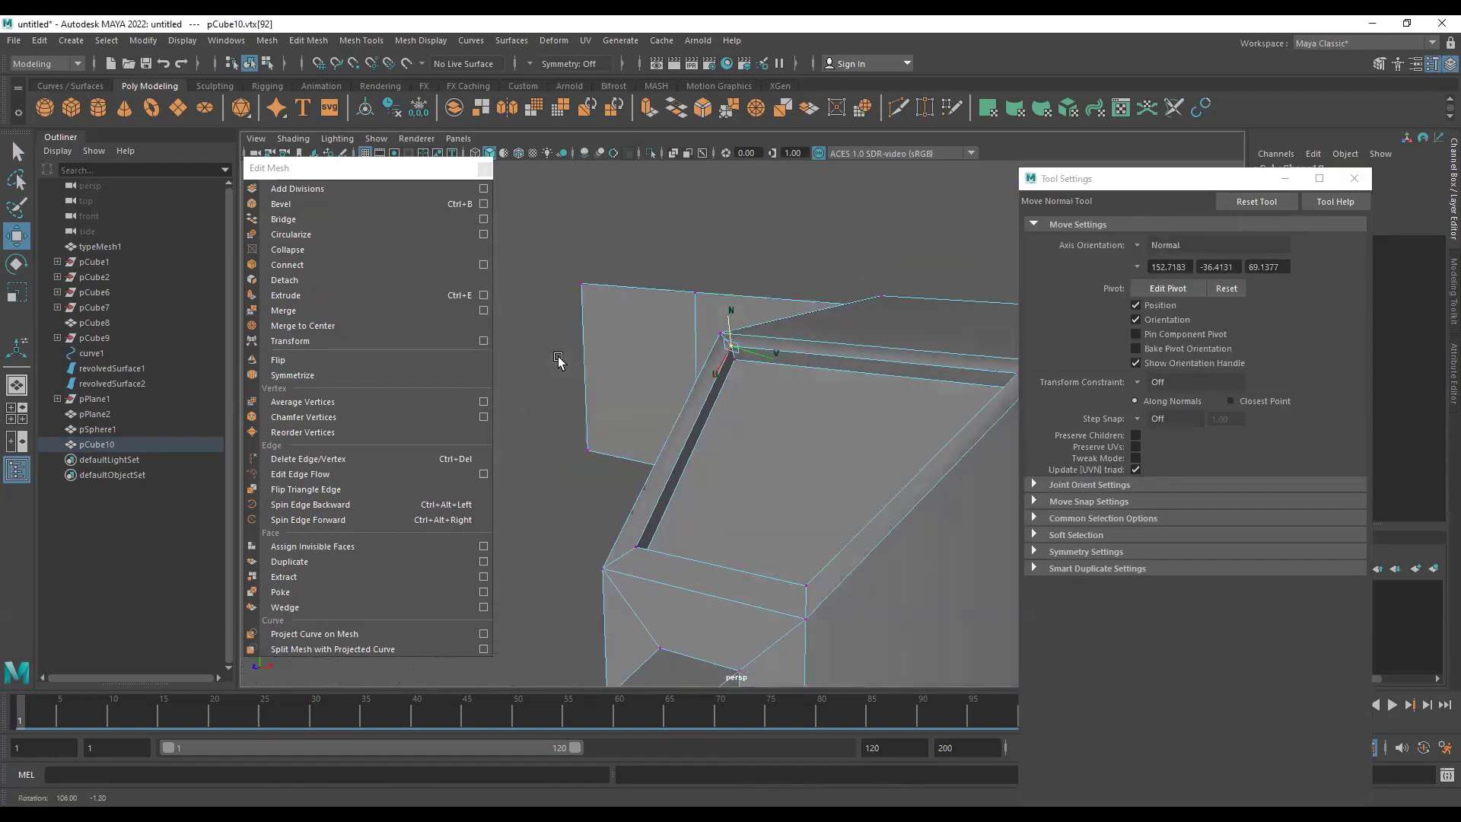
left_click(1164, 251)
left_click(1171, 251)
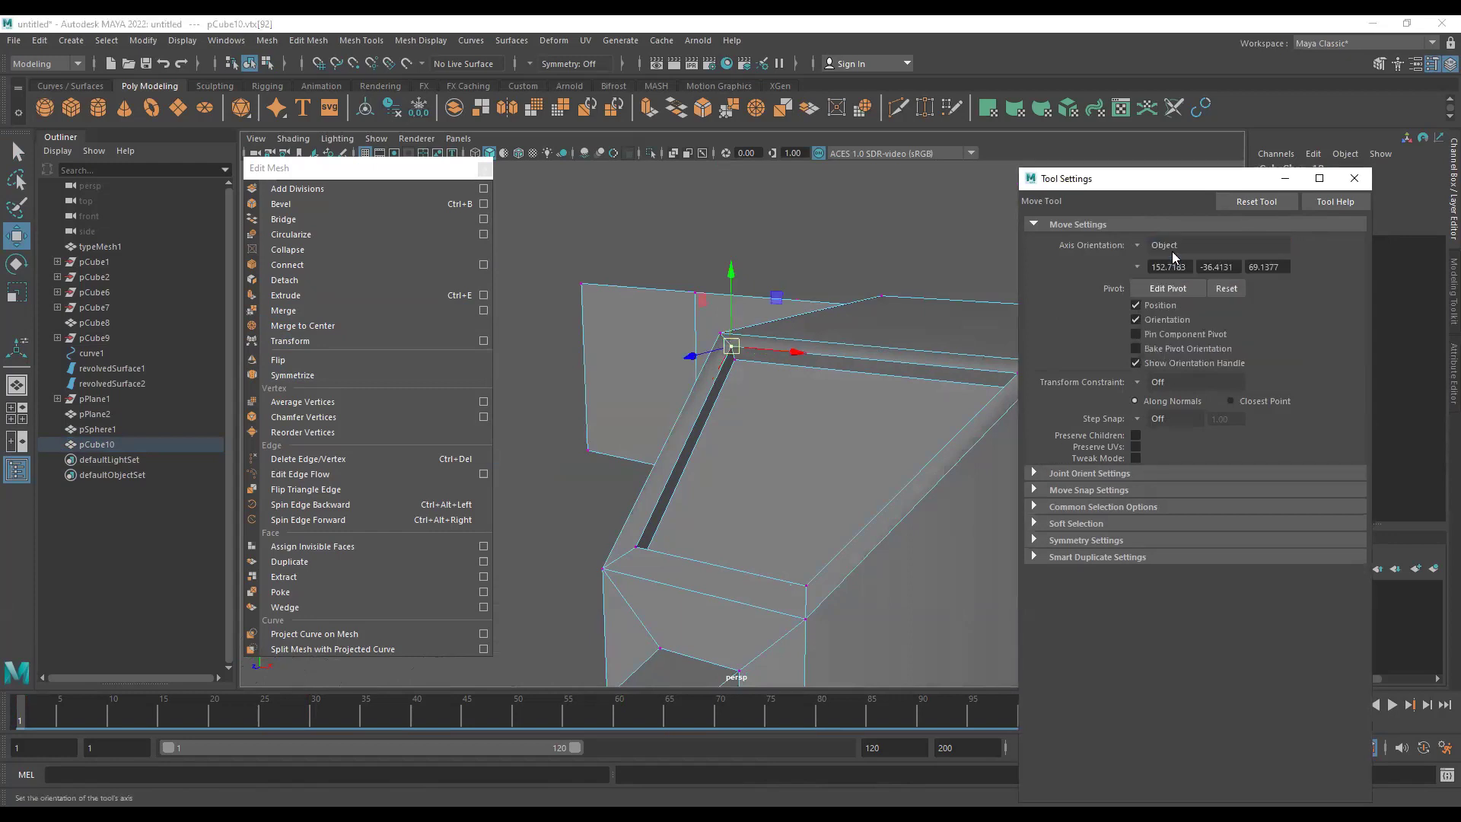
left_click(1176, 253)
left_click(1182, 266)
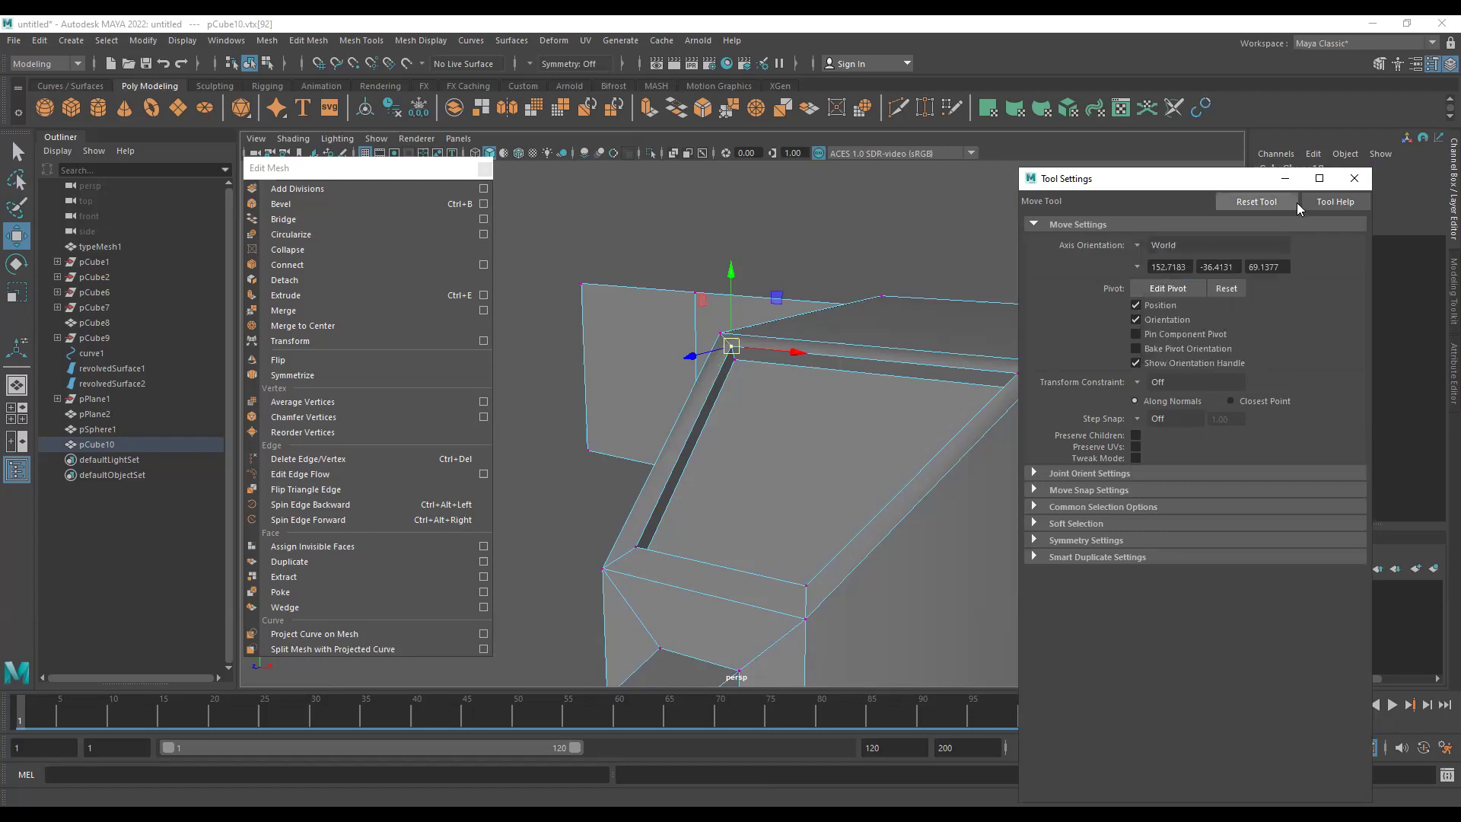
left_click(1268, 204)
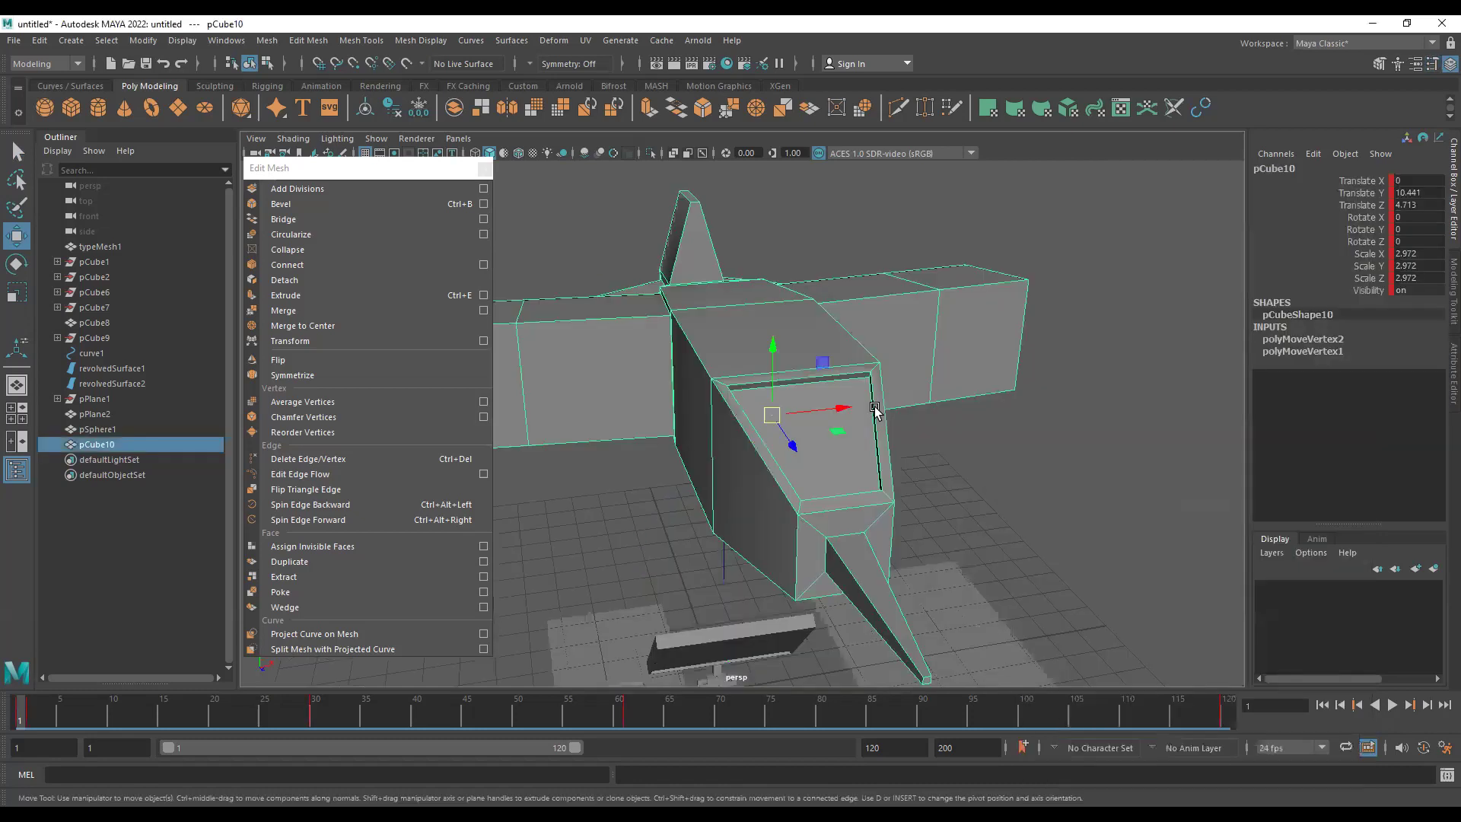
- Select the tilted monitor screen below the airplane and key all its channels at frame 1
left_click_drag(820, 432, 797, 435, "alt")
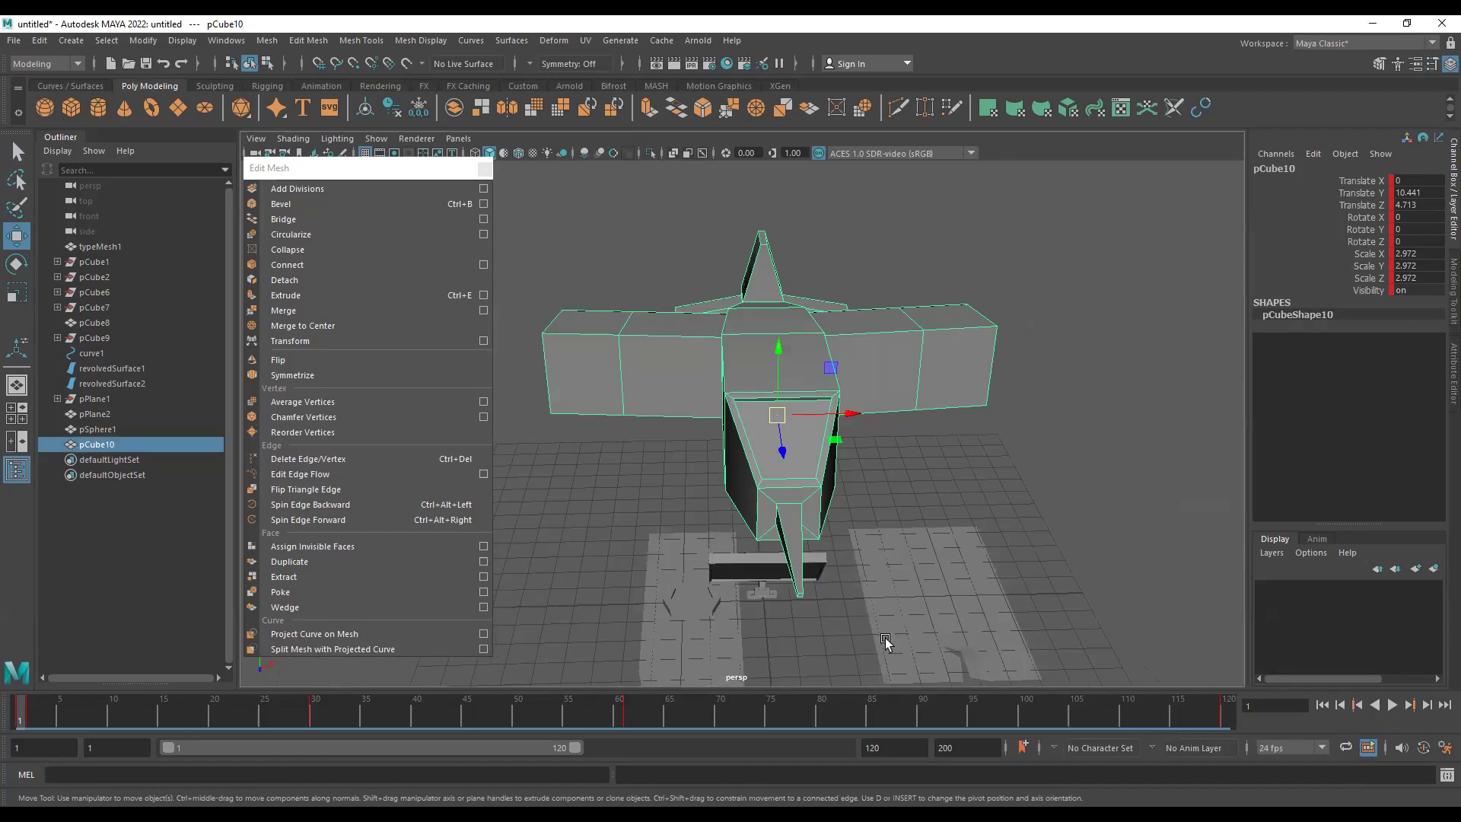
right_click_drag(871, 573, 746, 403, "alt")
left_click(773, 398)
key("f")
left_click_drag(893, 466, 993, 408, "alt")
right_click_drag(993, 408, 952, 496, "alt")
key("alt+v")
key("alt+v")
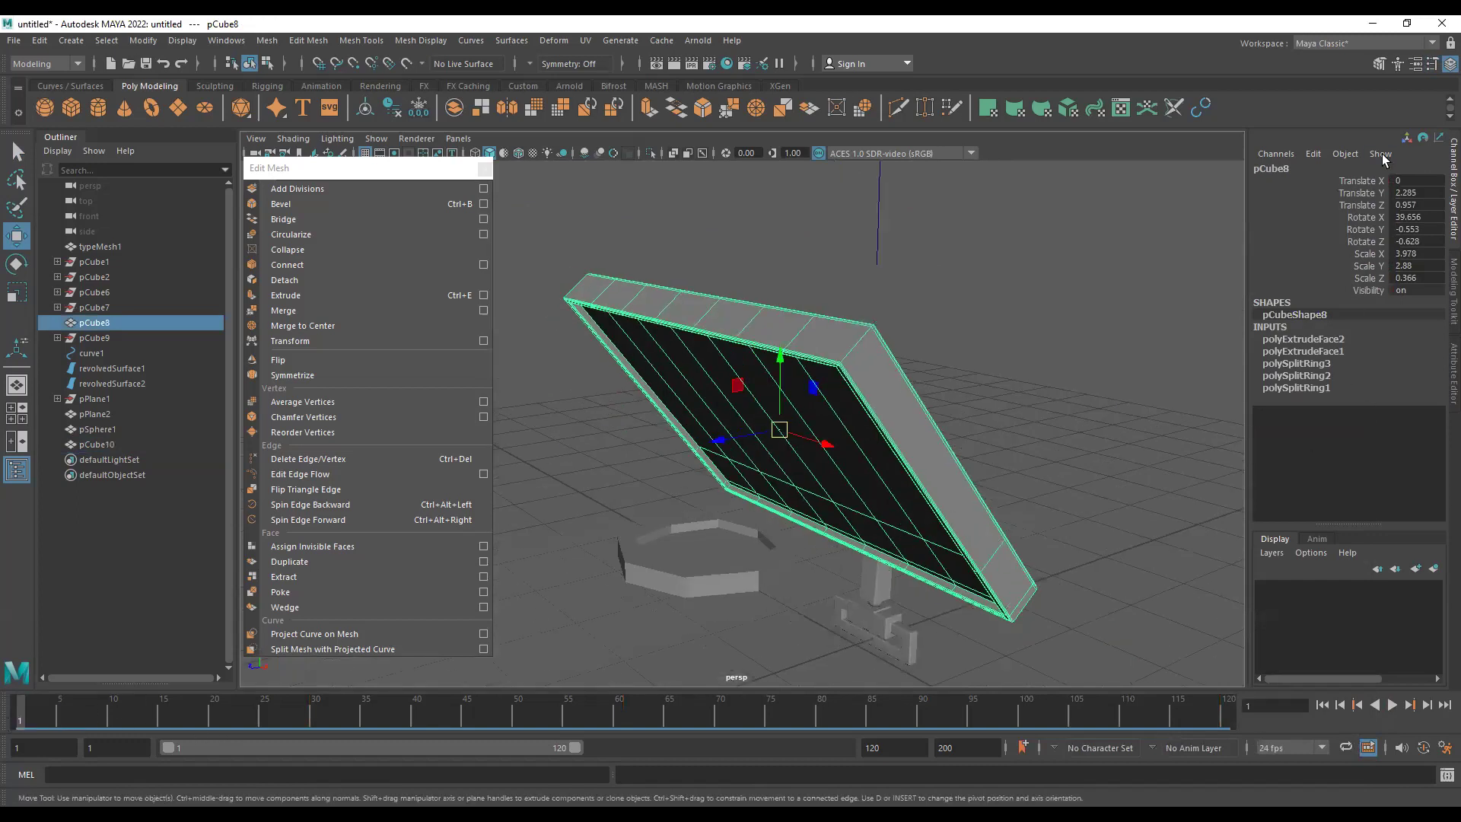
key("s")
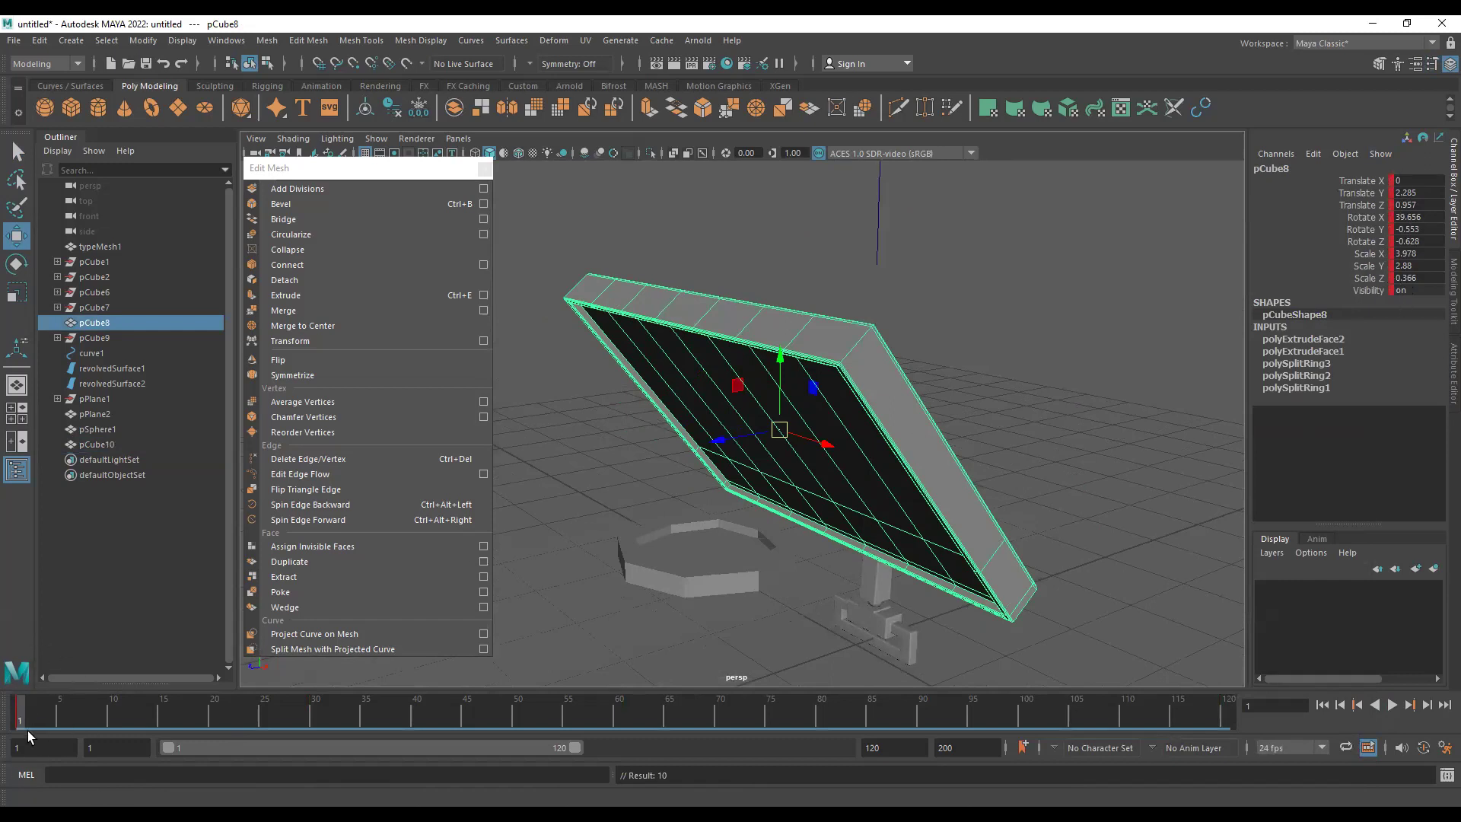
- Rotate the monitor screen to Rotate X -16.684 at frame 60, play the animation, and return to the start frame
key("alt+v")
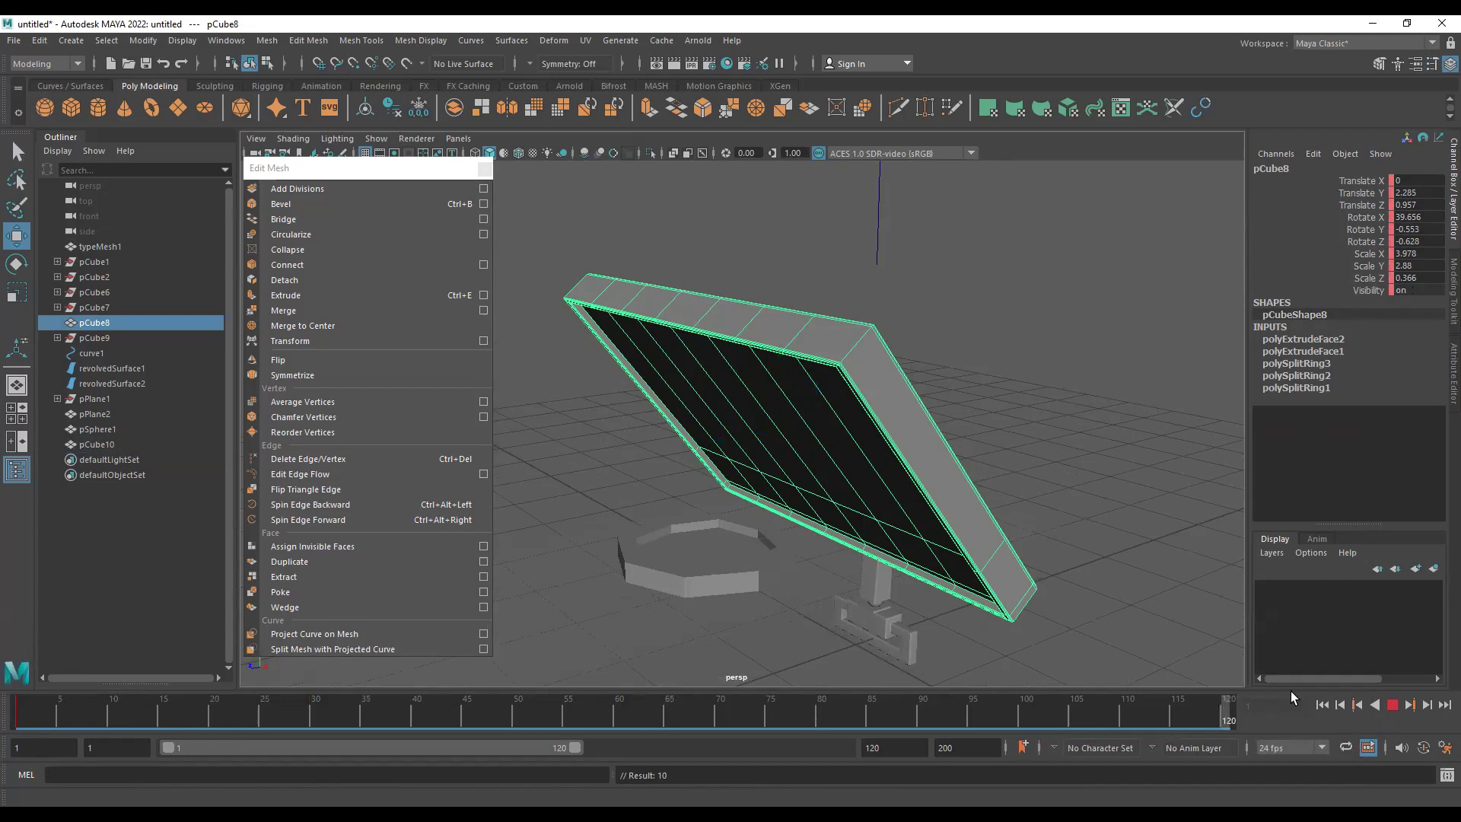
key("e")
left_click(619, 720)
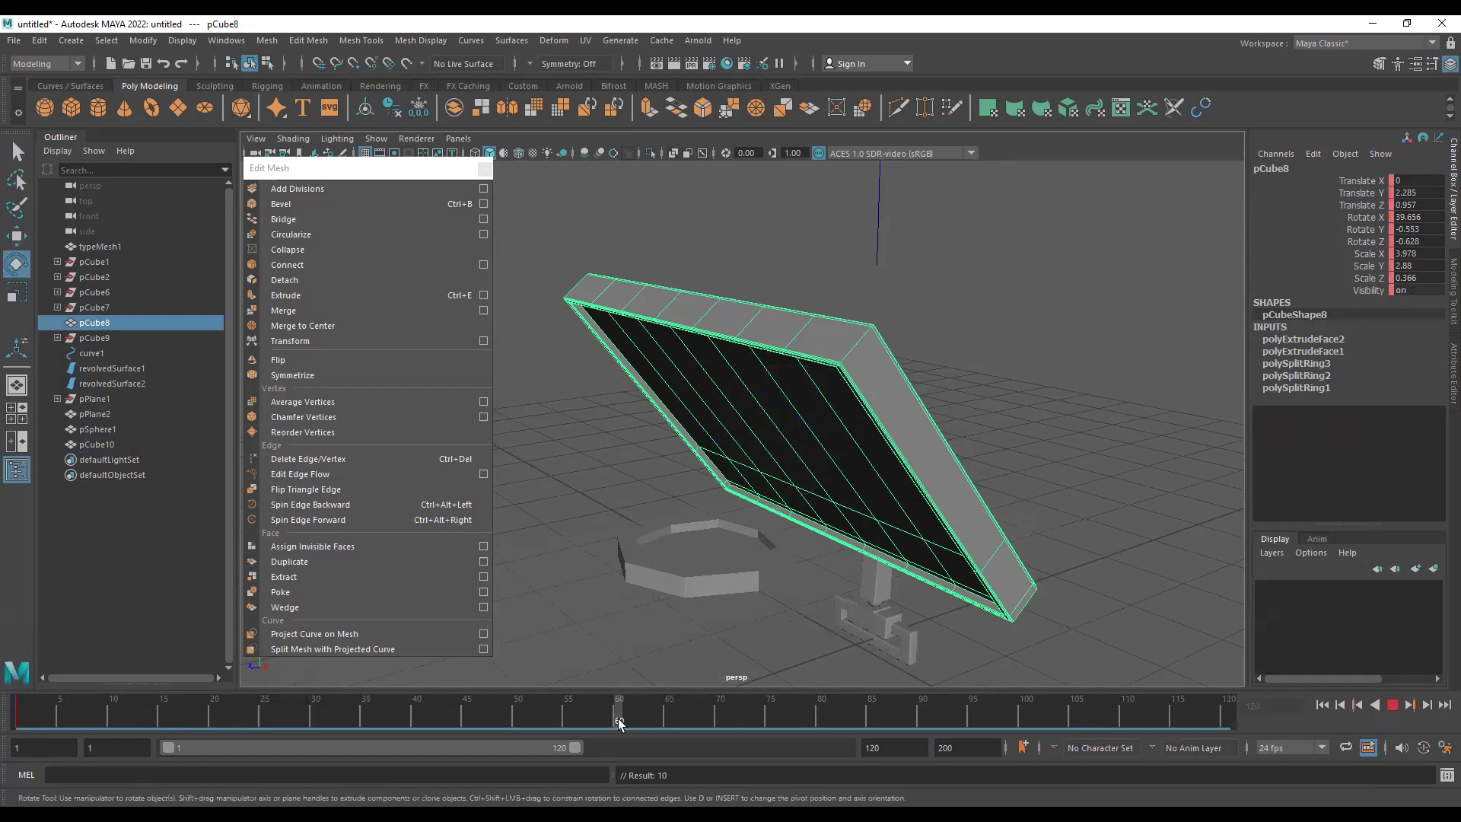
left_click_drag(724, 434, 759, 379)
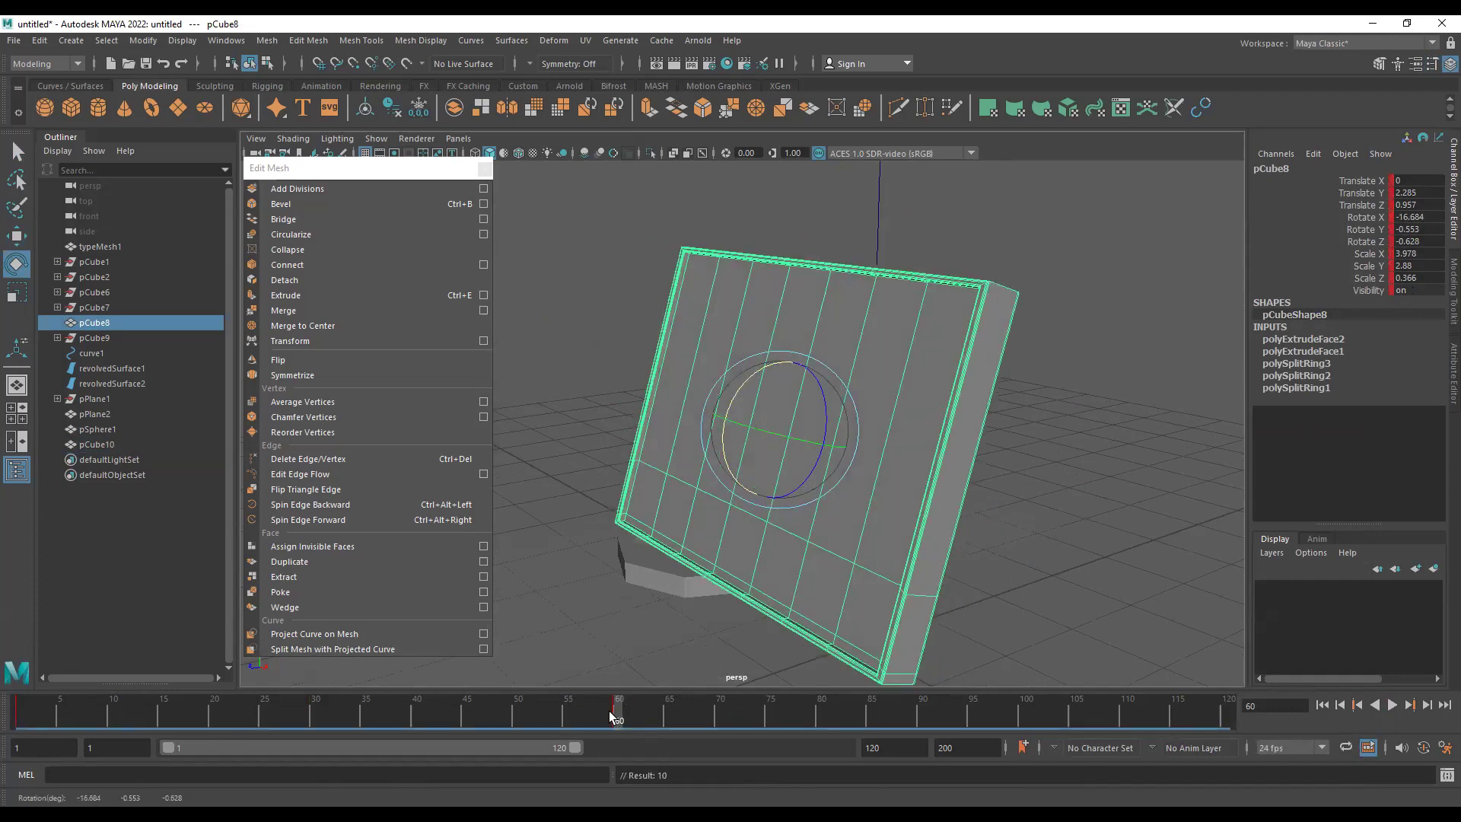
key("alt+v")
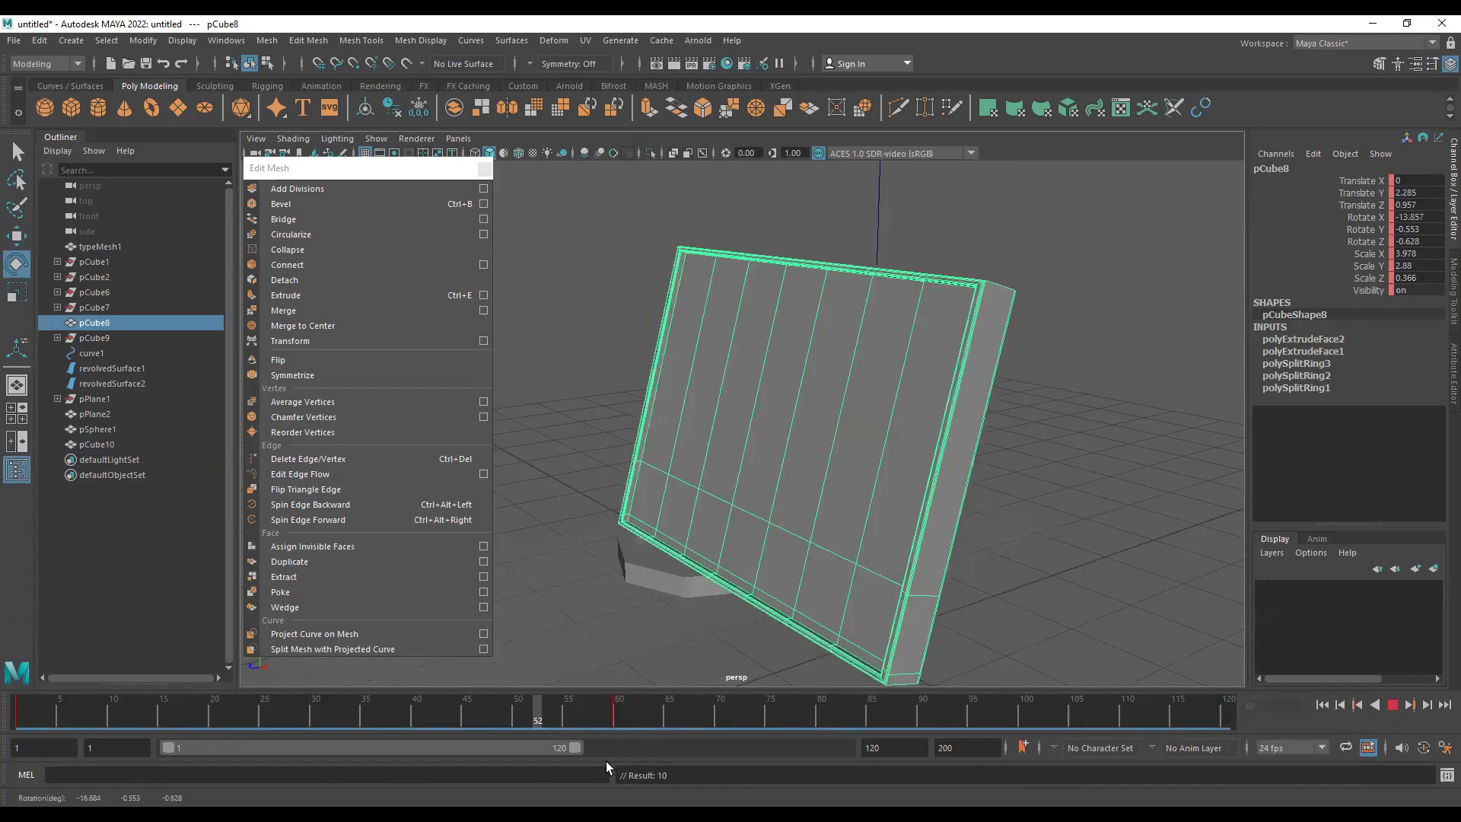
key("alt+shift+v")
- Examine the monitor screen, its stand and the small revolved surface from several sides, and clear the selection
right_click_drag(782, 392, 697, 297, "alt")
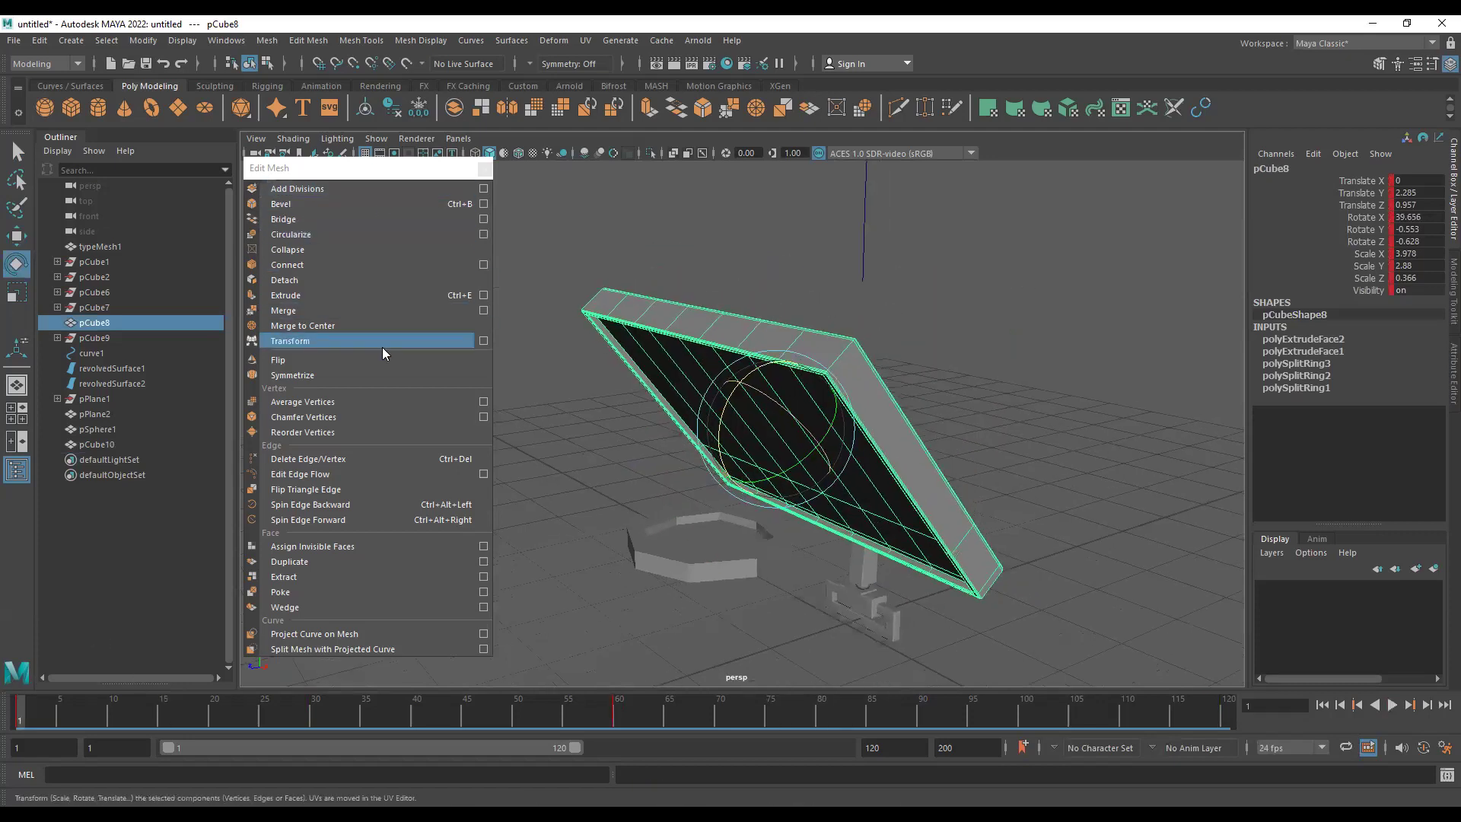
left_click(1001, 352)
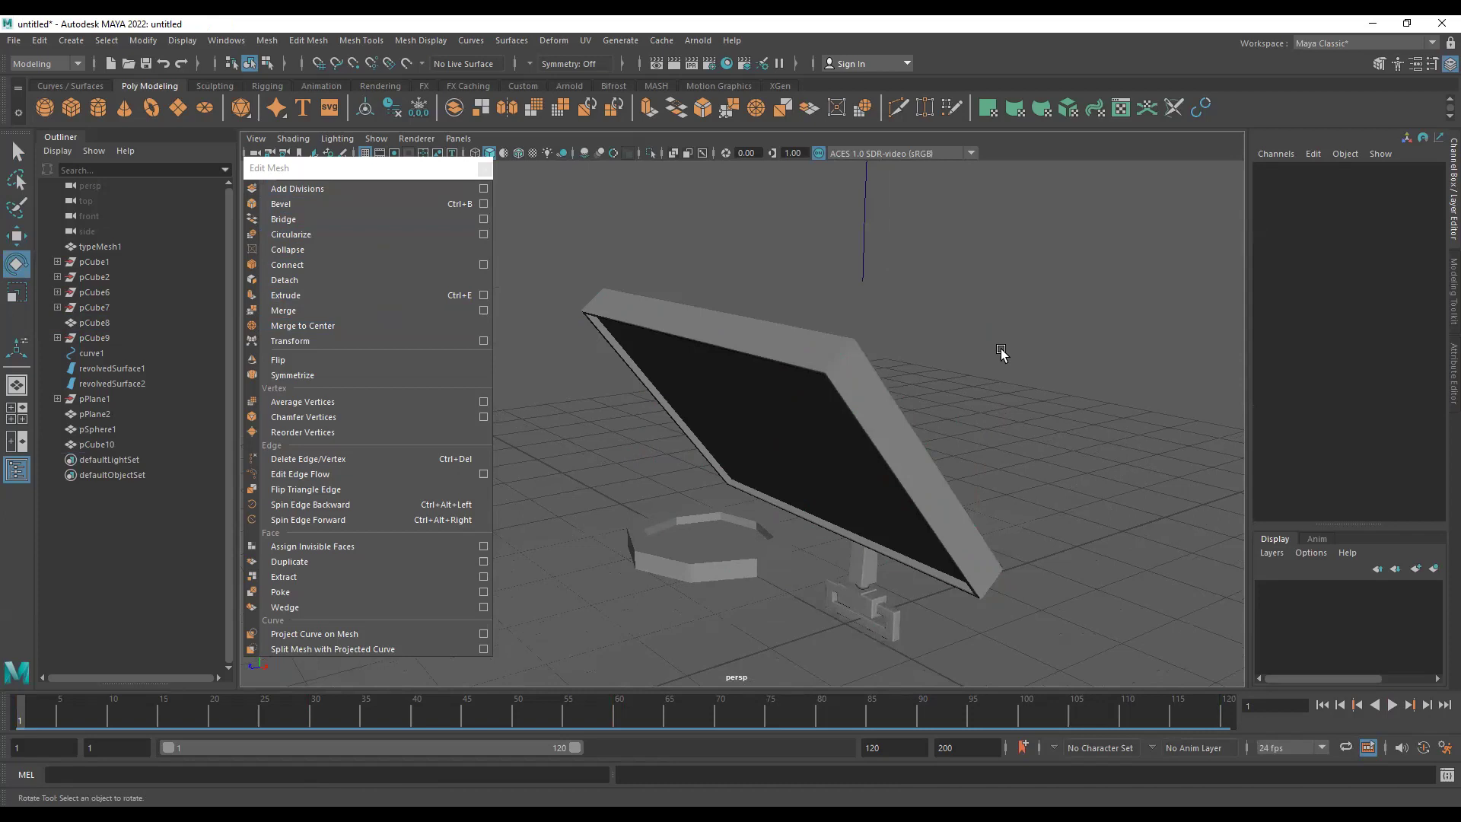
left_click_drag(1001, 354, 723, 358, "alt")
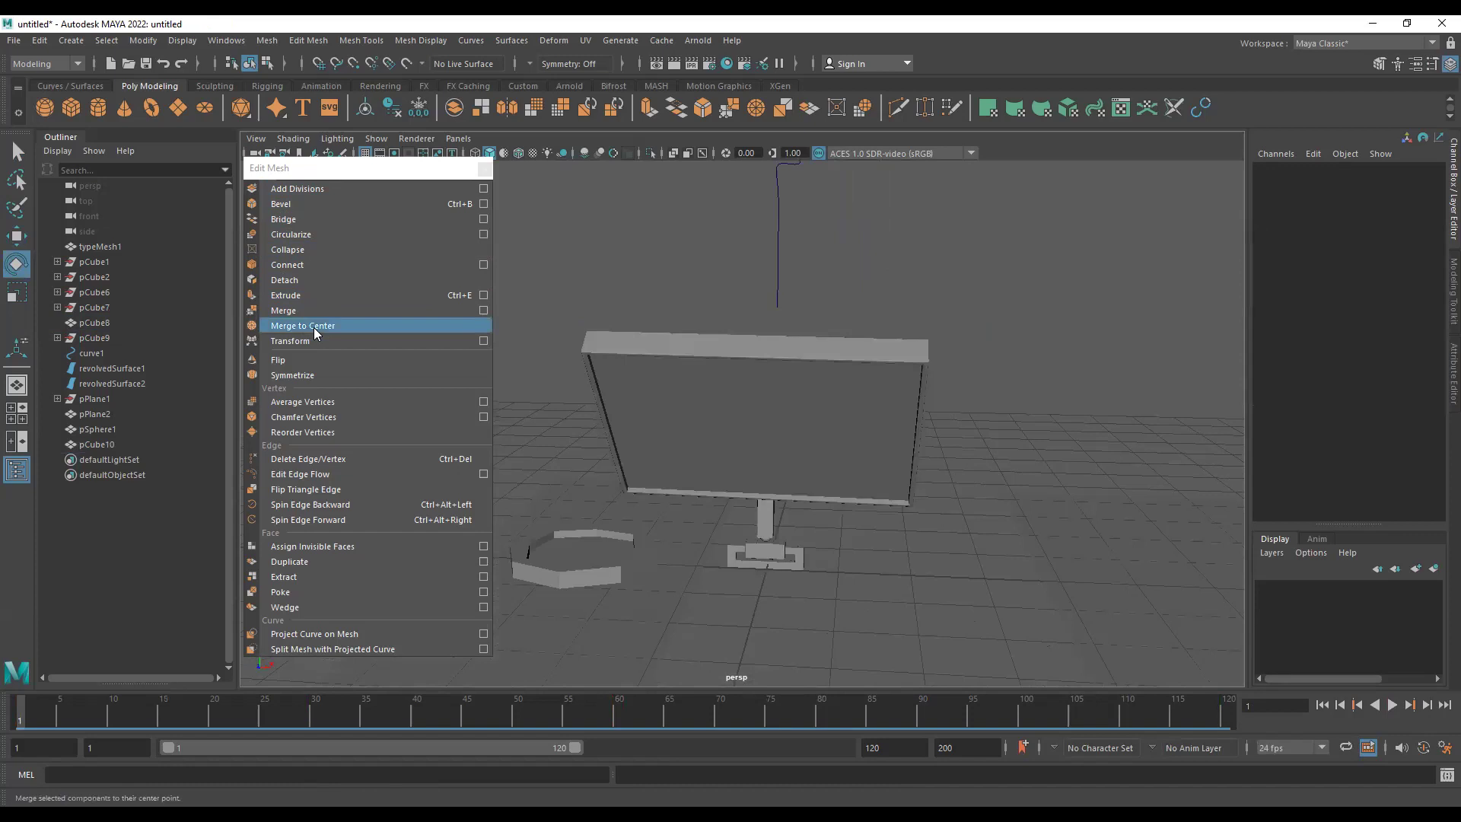
left_click(747, 391)
left_click_drag(762, 368, 743, 381, "alt")
key("q")
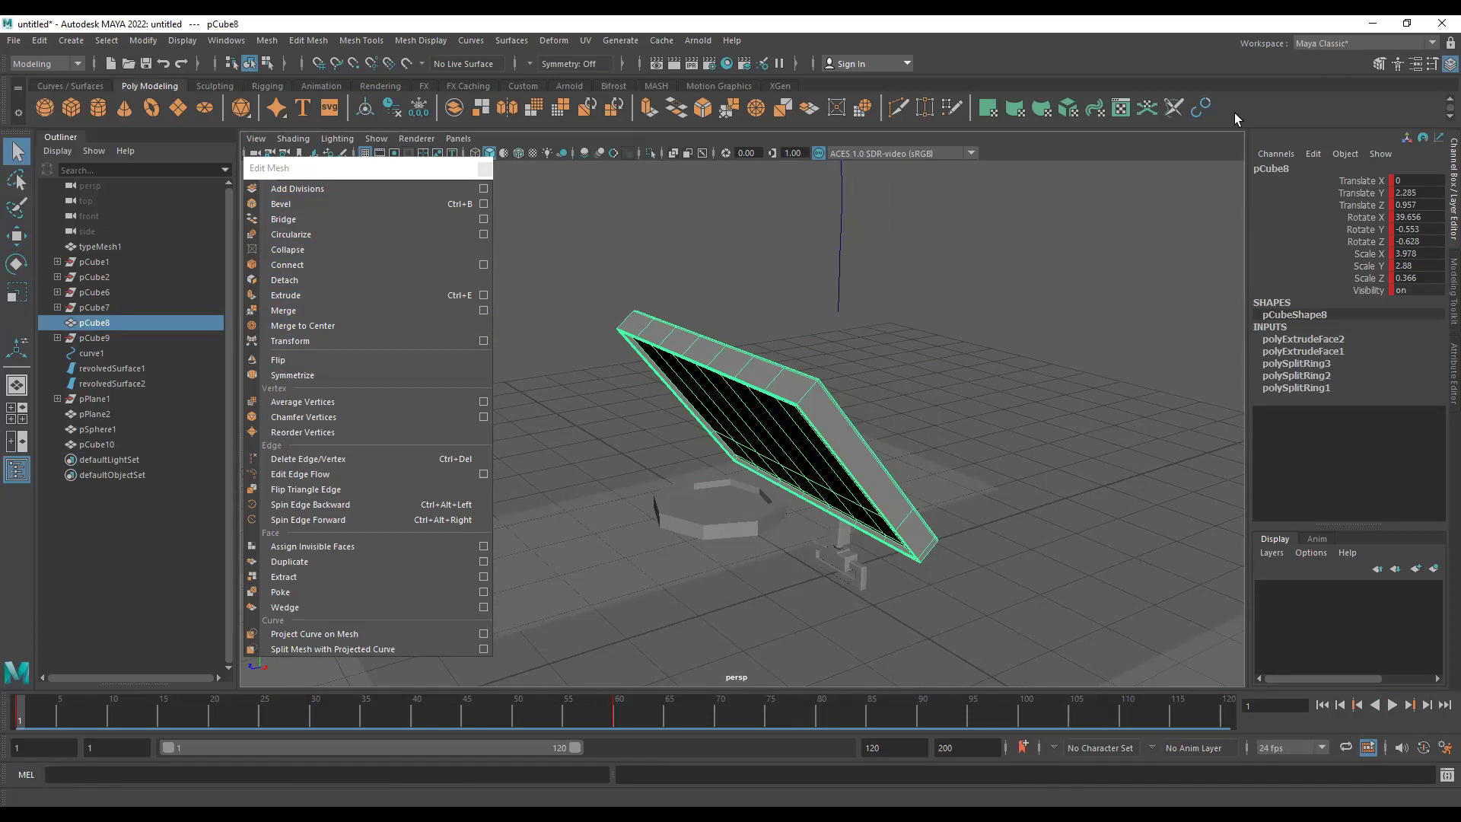
right_click_drag(867, 496, 1049, 499, "alt")
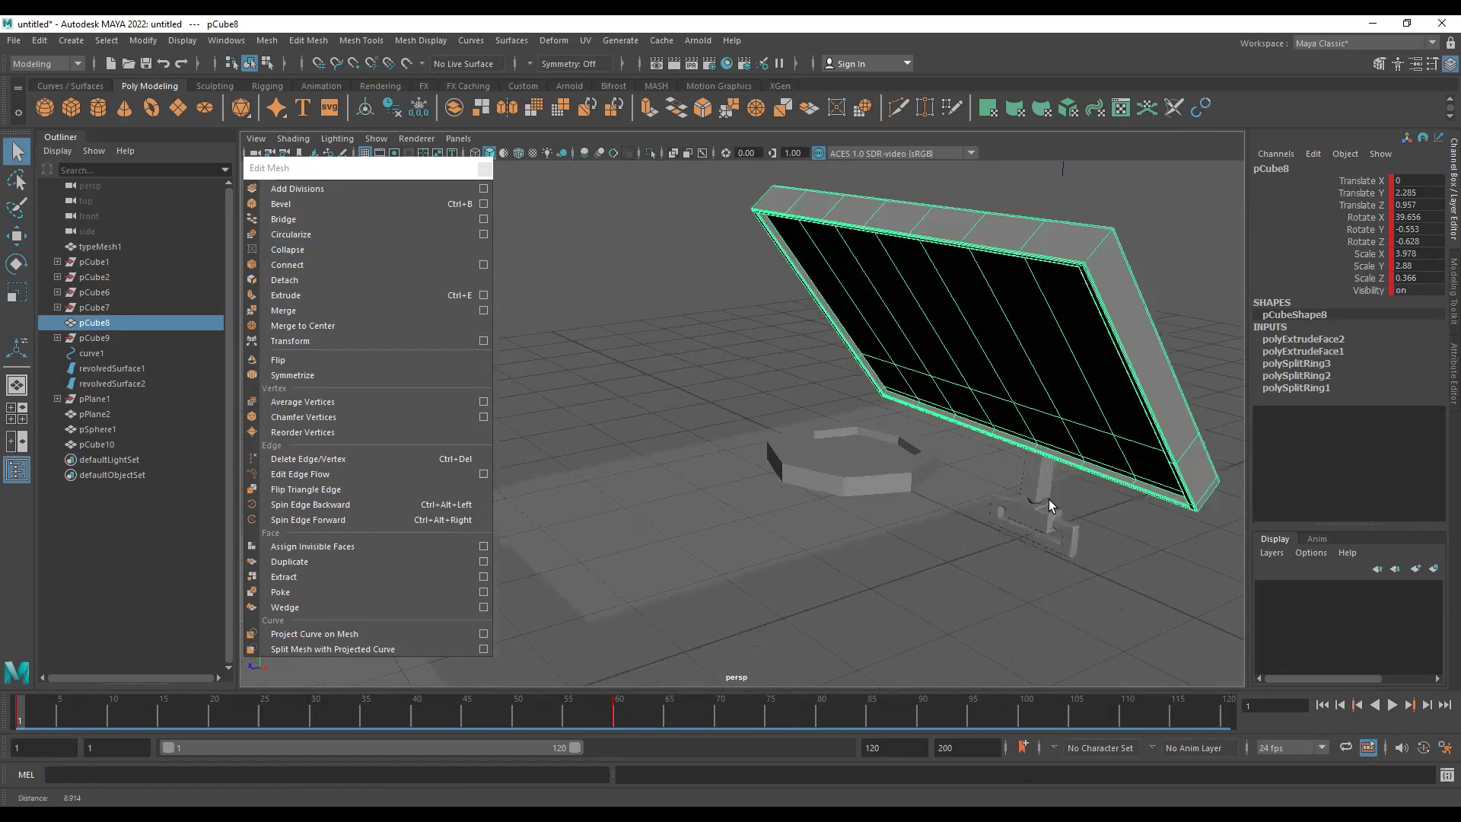
left_click(1048, 499)
scroll(923, 467, "down", 3)
left_click_drag(1081, 452, 881, 333, "alt")
left_click(875, 336)
key("f")
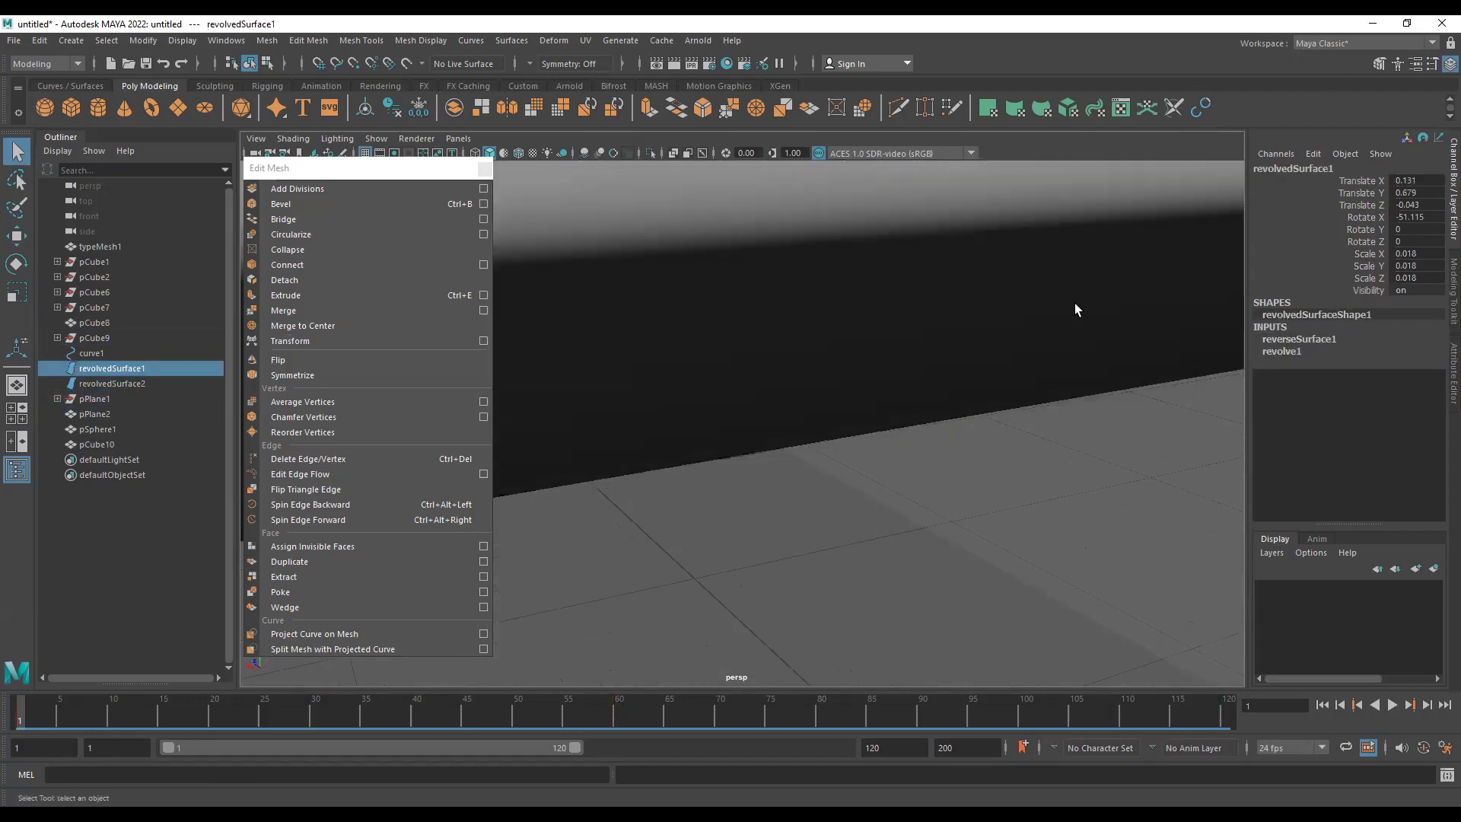
right_click_drag(1074, 303, 913, 430, "alt")
right_click_drag(1063, 435, 805, 369, "alt")
left_click_drag(929, 421, 922, 382, "alt")
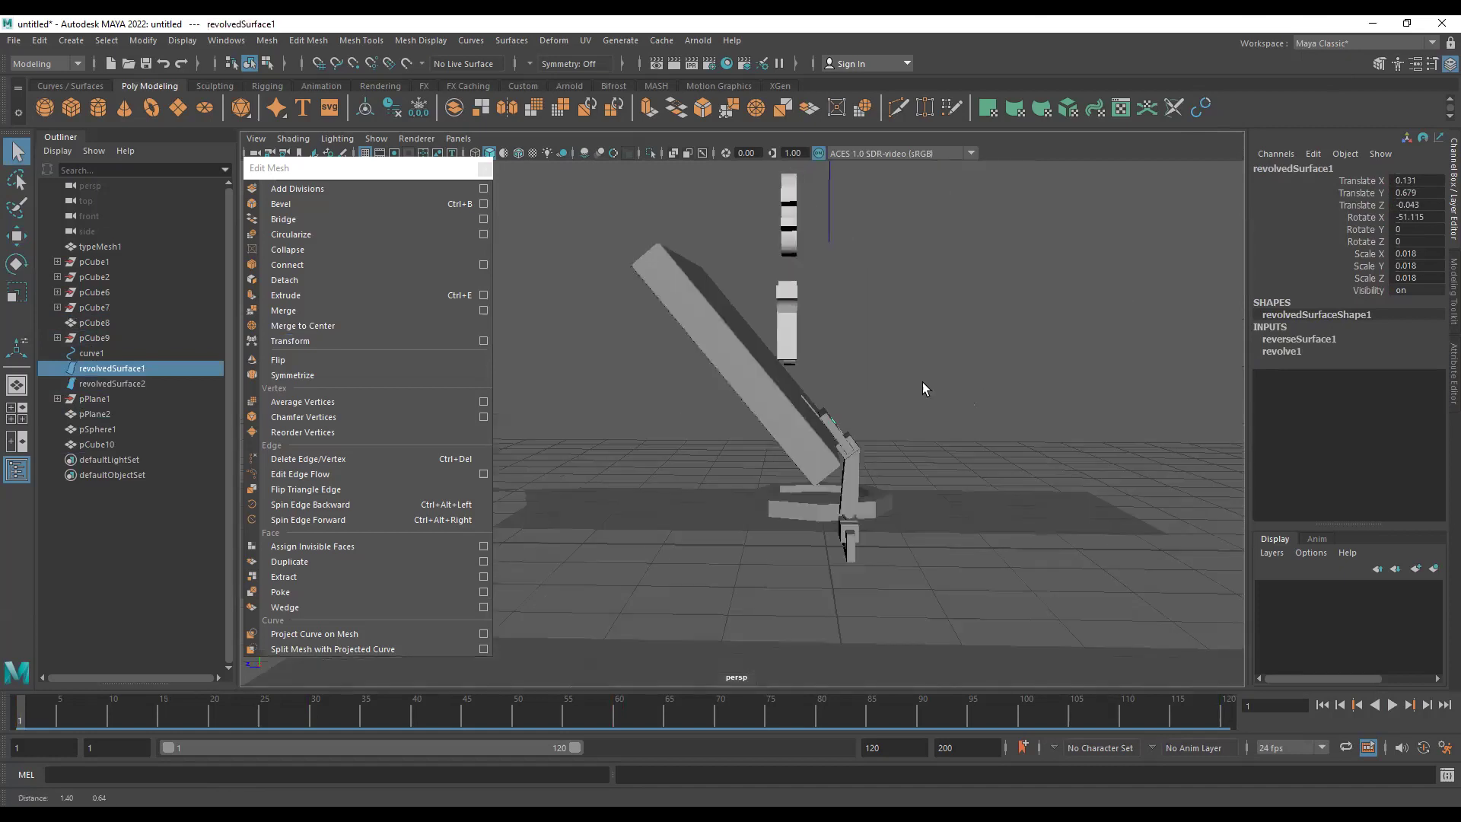
left_click(922, 382)
left_click_drag(746, 368, 969, 412, "alt")
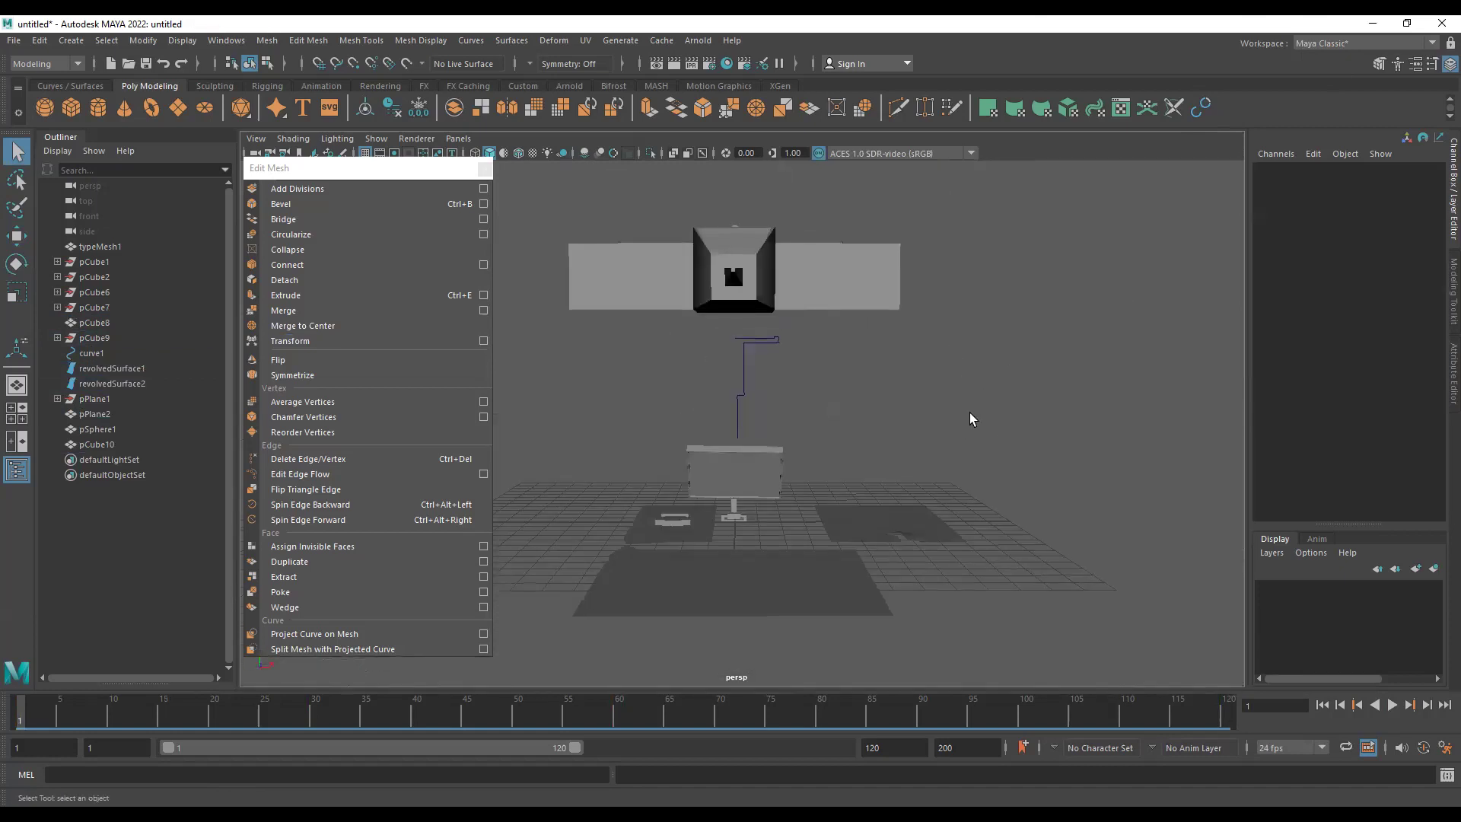
- Select the airplane and save the scene as a Maya Binary file named Tools-02 in the Class folder
left_click_drag(922, 309, 810, 322, "alt")
left_click(826, 308)
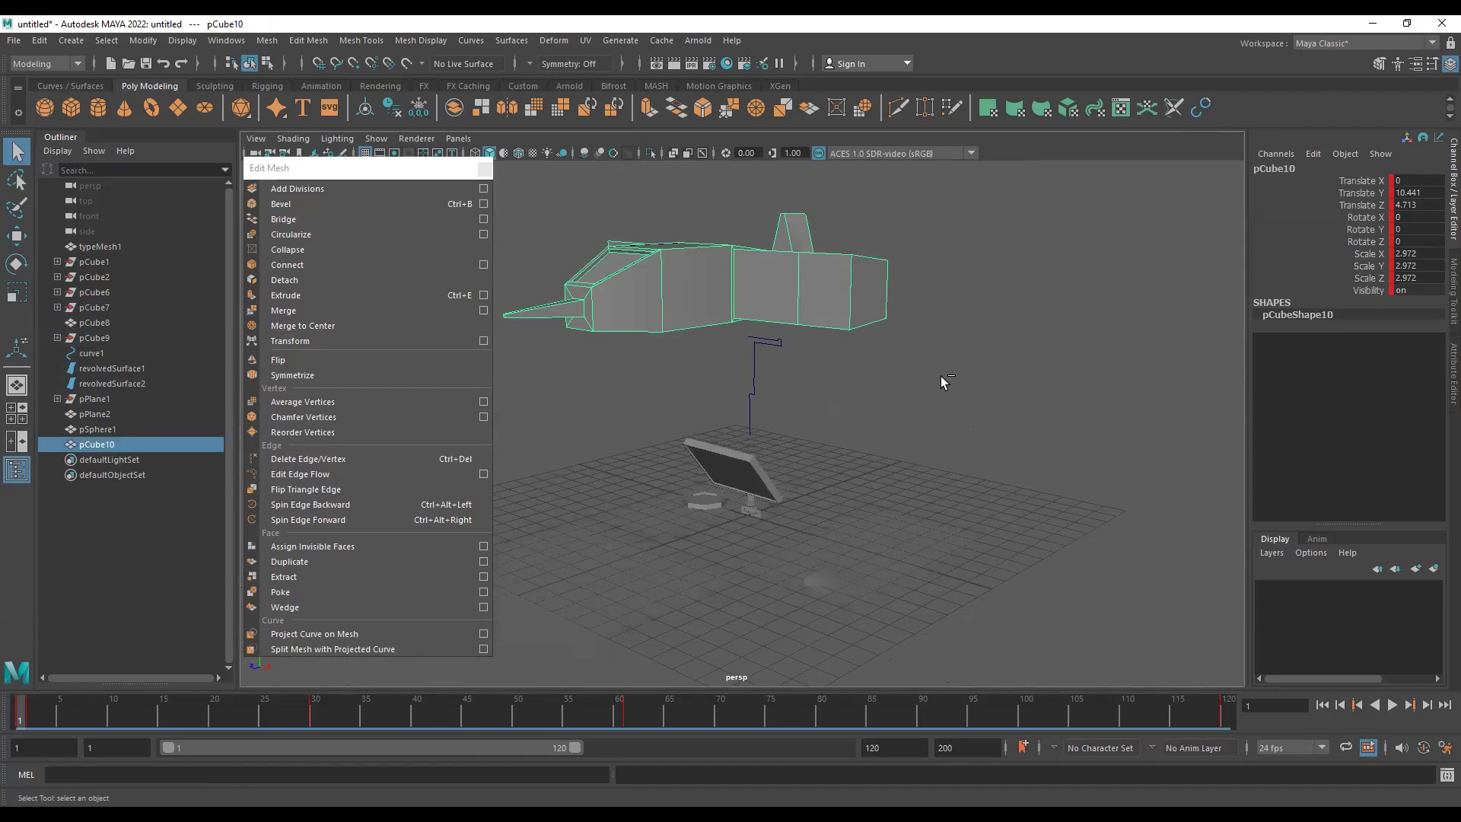
key("ctrl+shift+s")
type("Tools-02")
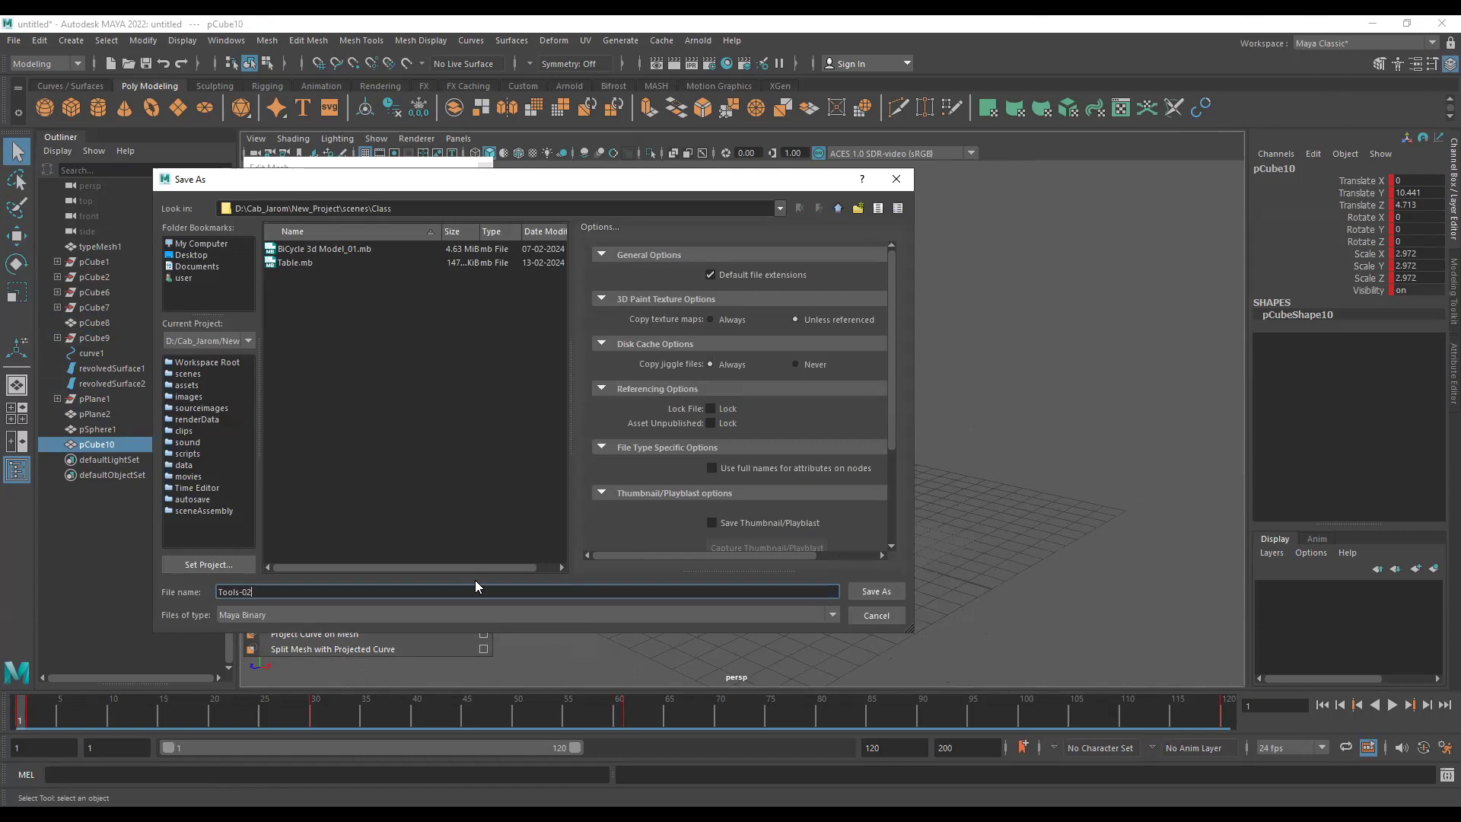
key("Return")
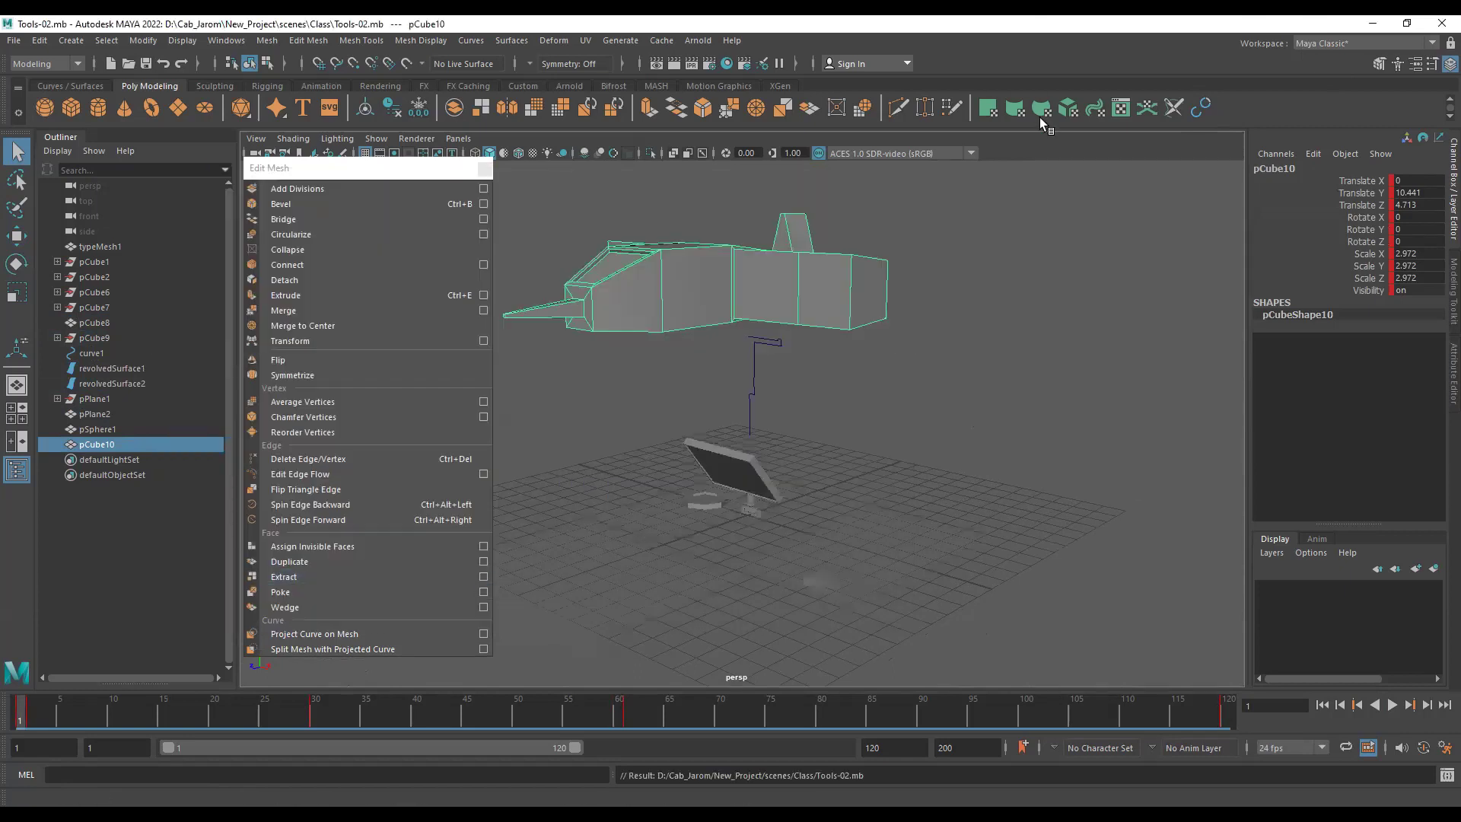